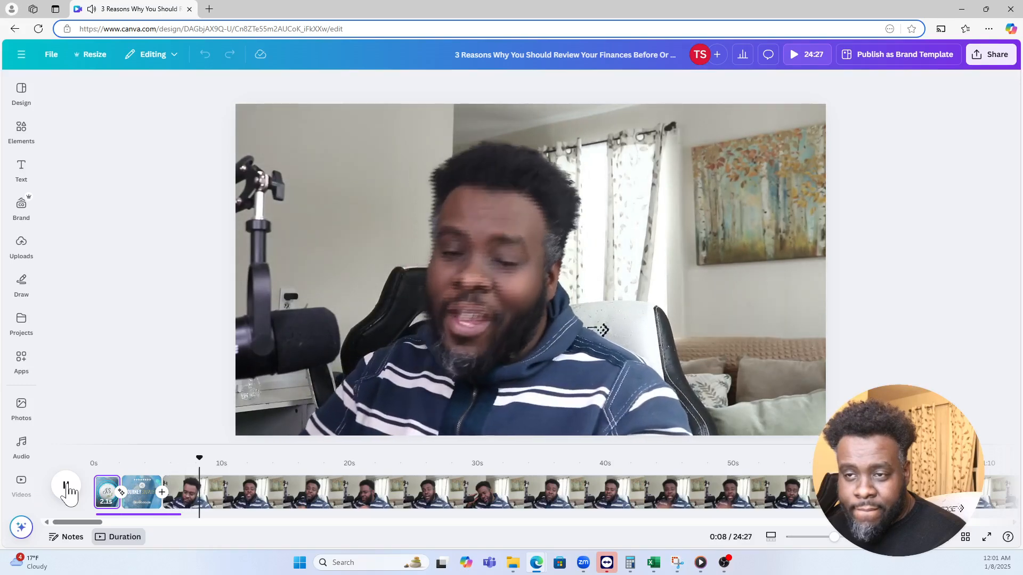
- Pause the Canva preview, replay the first seconds of the original recording in Media Player, and return to Canva
{"action": "left_click", "coordinate": [66, 486]}
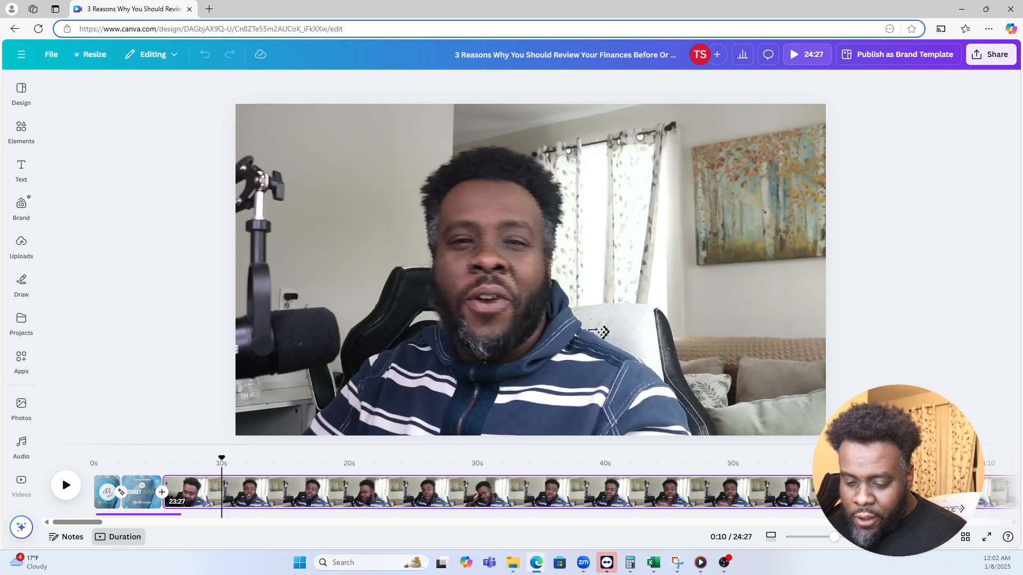
{"action": "key", "text": "alt+Tab"}
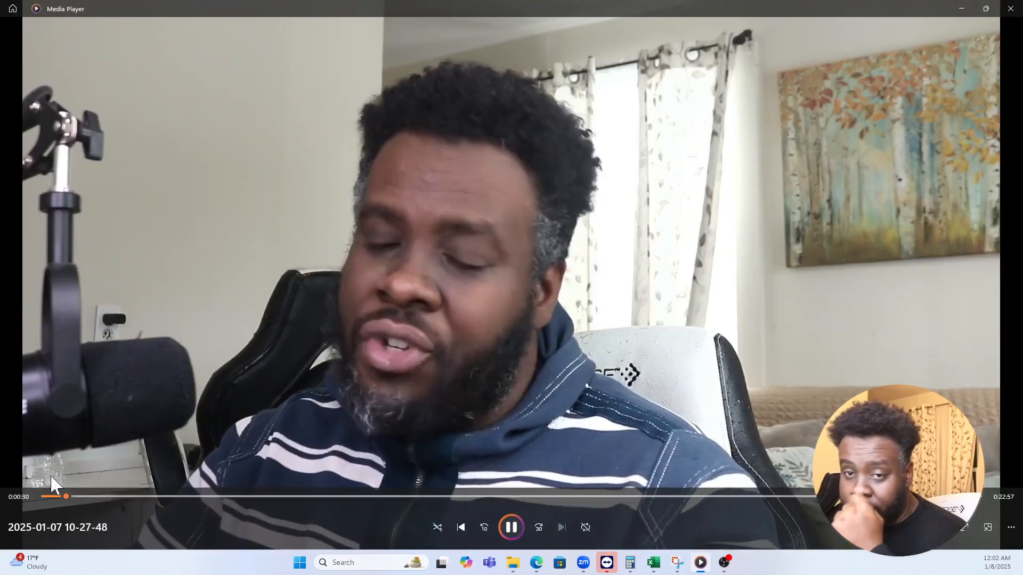
{"action": "left_click", "coordinate": [45, 496]}
{"action": "left_click", "coordinate": [16, 562]}
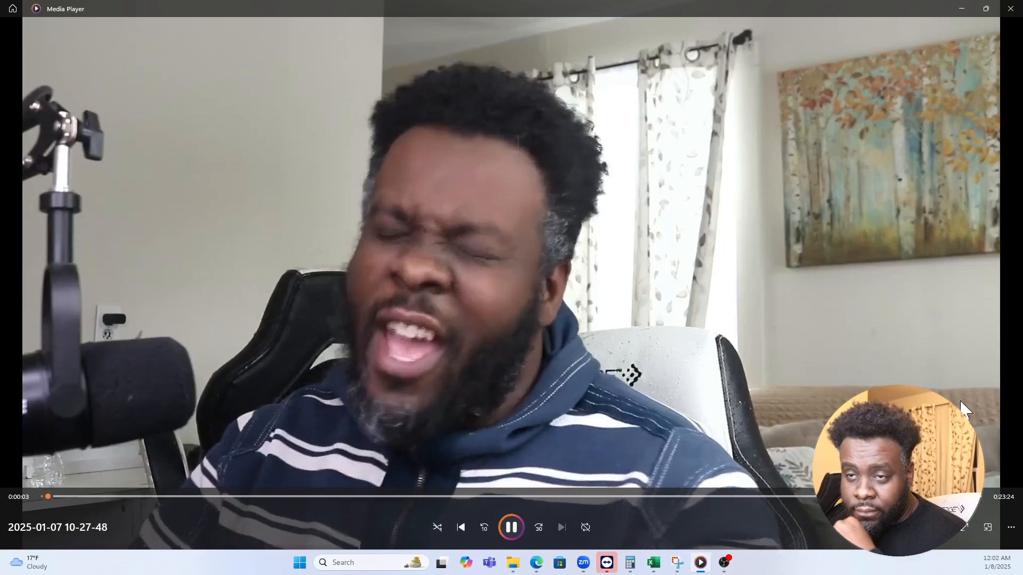
{"action": "left_click", "coordinate": [501, 527]}
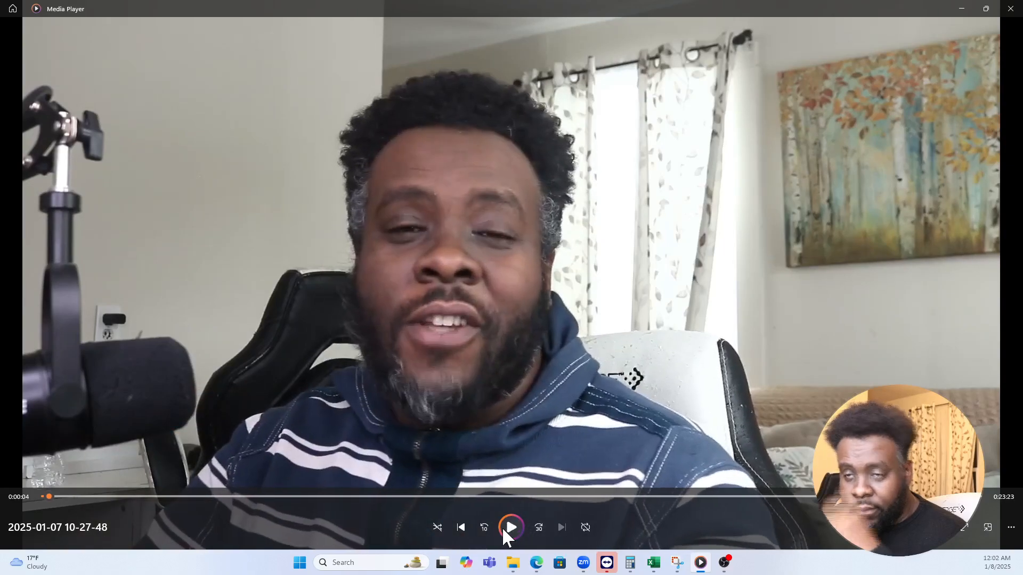
{"action": "left_click", "coordinate": [962, 9]}
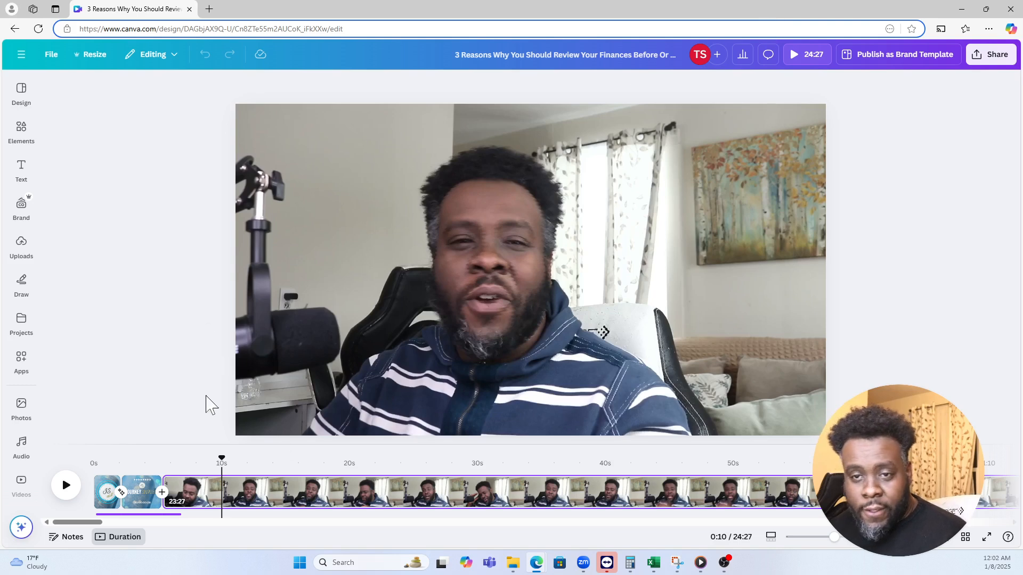
- Preview the talking-head clip from 0:10 and split it at about 0:12
{"action": "left_click", "coordinate": [34, 491]}
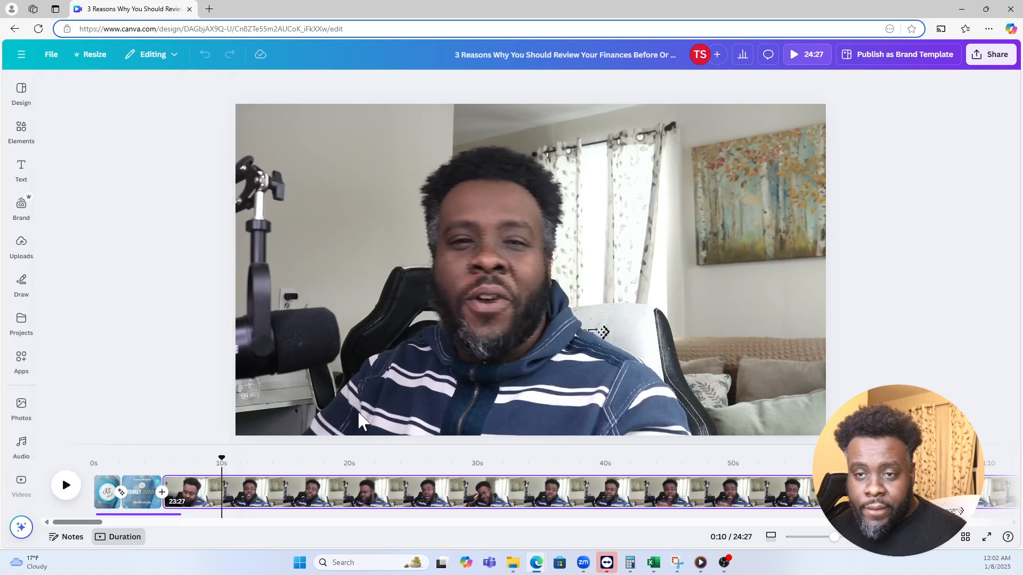
{"action": "left_click", "coordinate": [71, 490]}
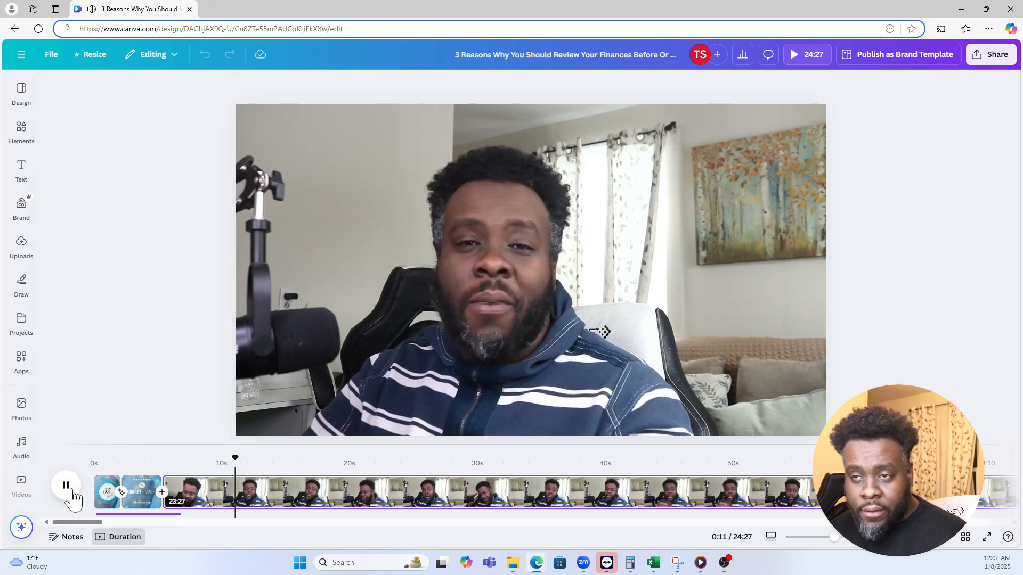
{"action": "left_click", "coordinate": [66, 485]}
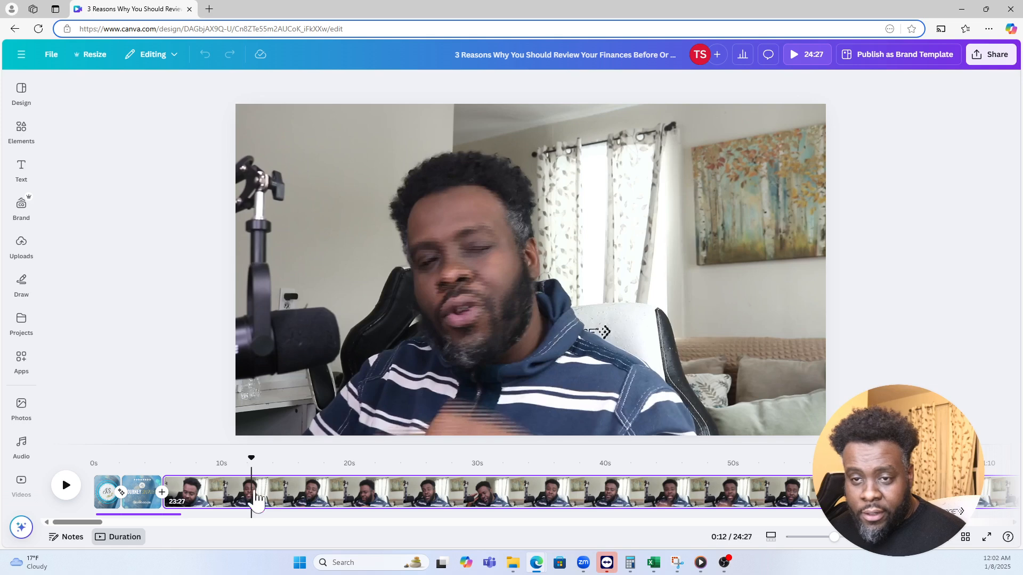
{"action": "left_click", "coordinate": [250, 498]}
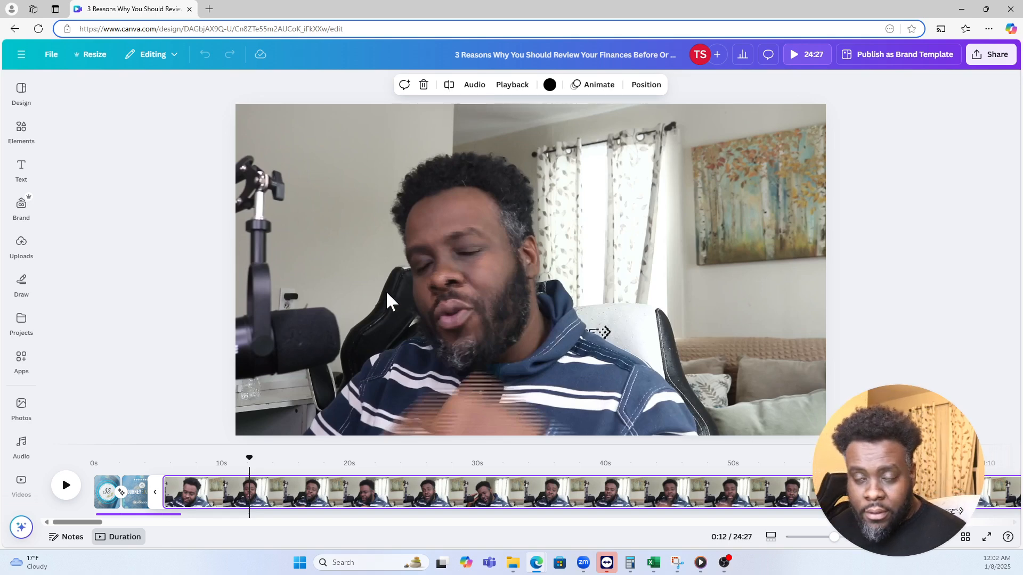
{"action": "key", "text": "s"}
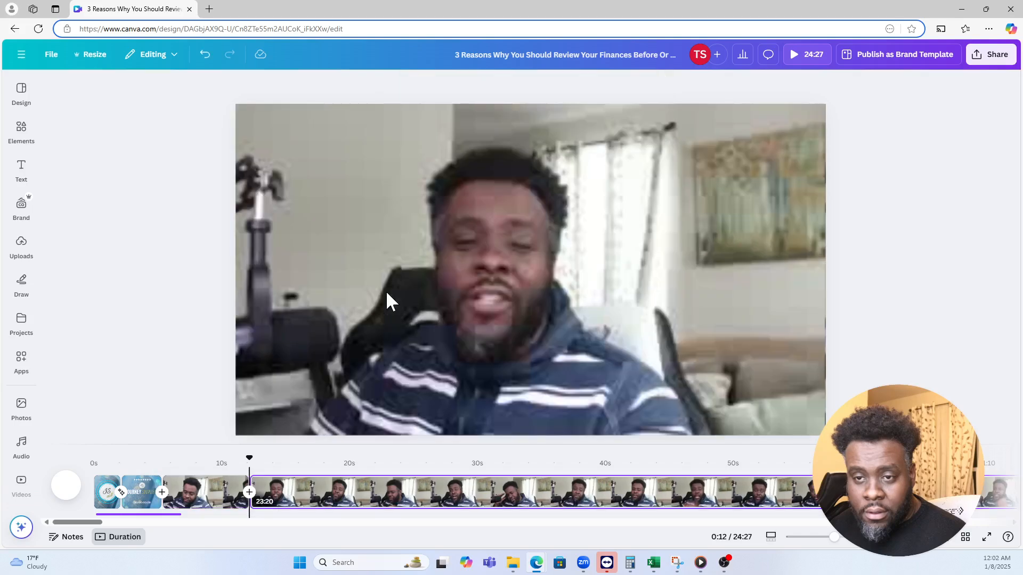
- Try splitting the remaining talking-head clip at about 0:18, and undo that split
{"action": "left_click", "coordinate": [67, 486]}
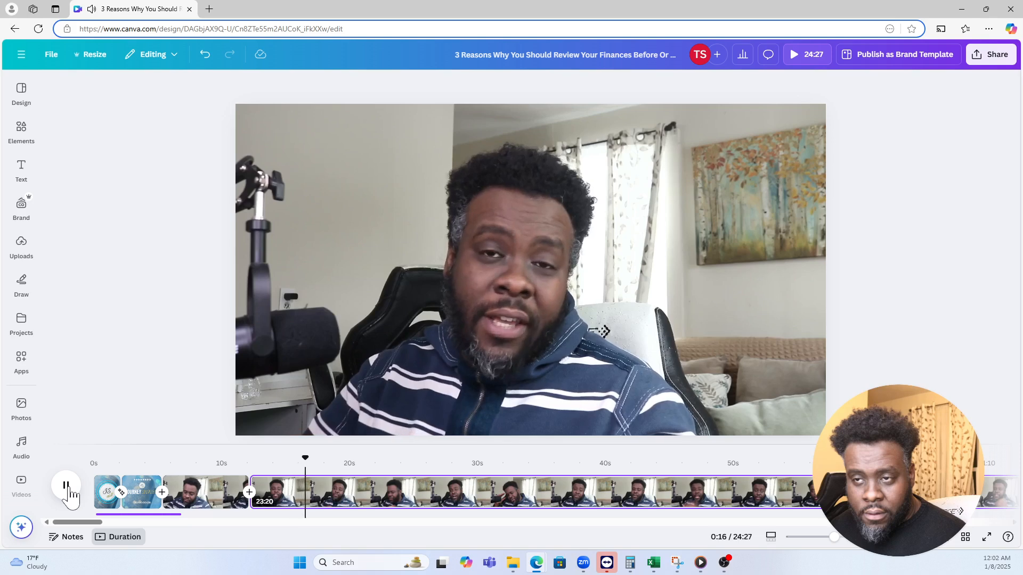
{"action": "left_click", "coordinate": [67, 486]}
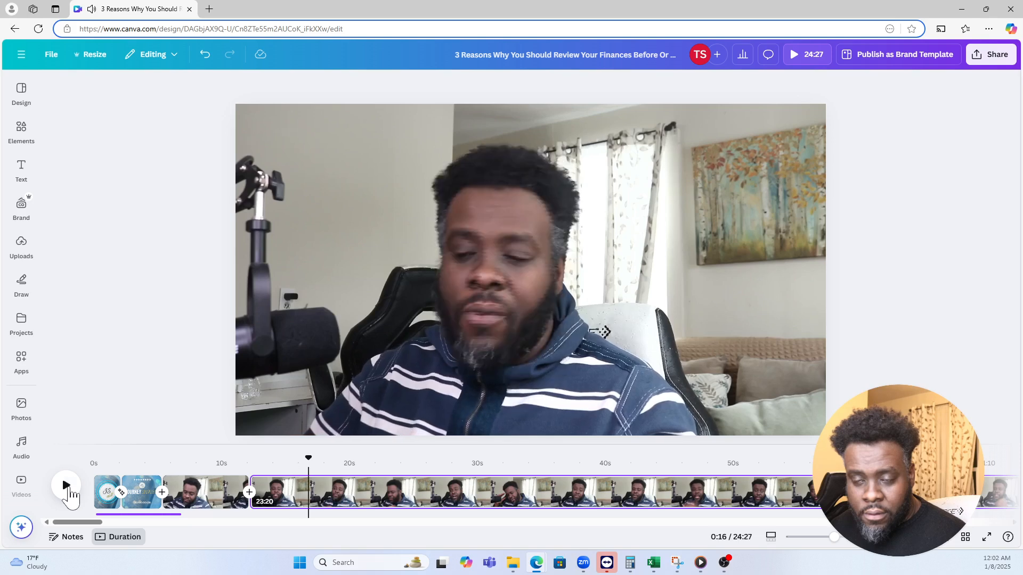
{"action": "left_click", "coordinate": [67, 486]}
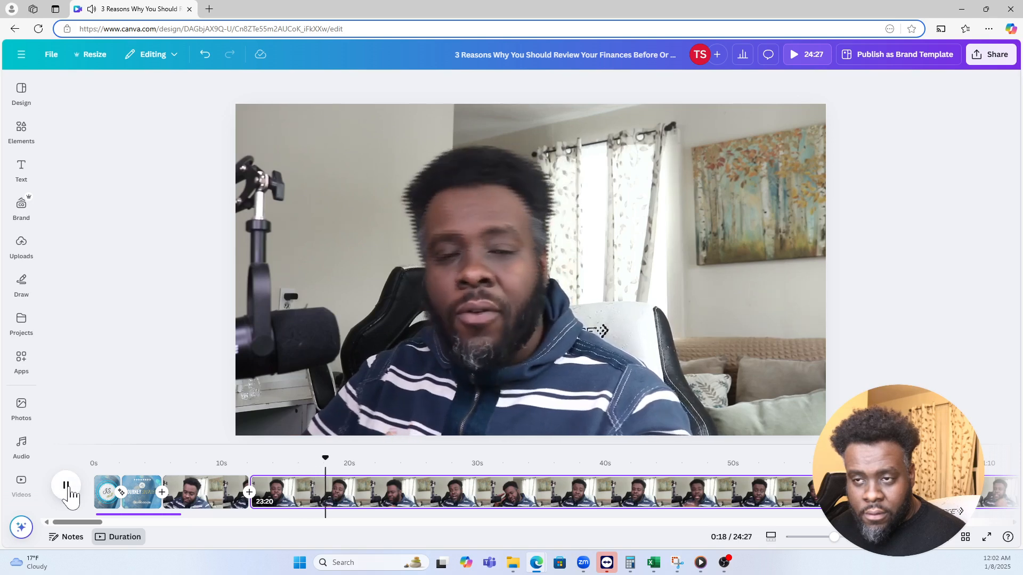
{"action": "left_click", "coordinate": [67, 486]}
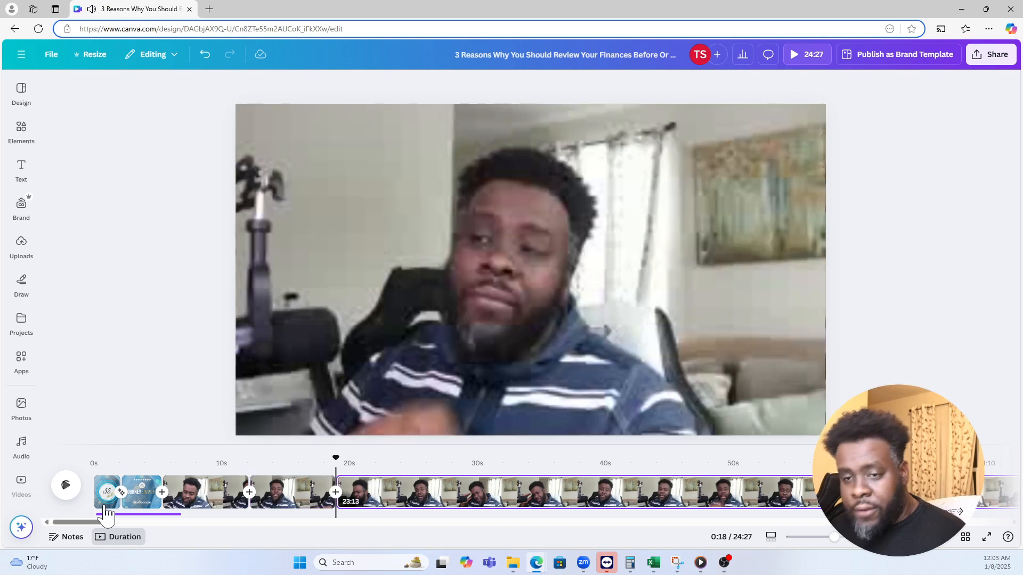
{"action": "key", "text": "s"}
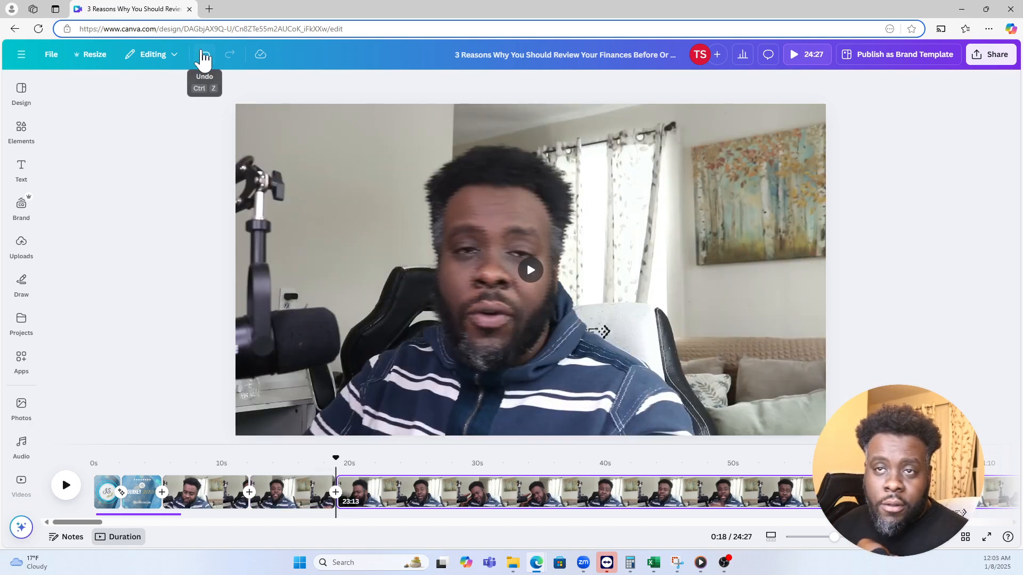
{"action": "left_click", "coordinate": [204, 54]}
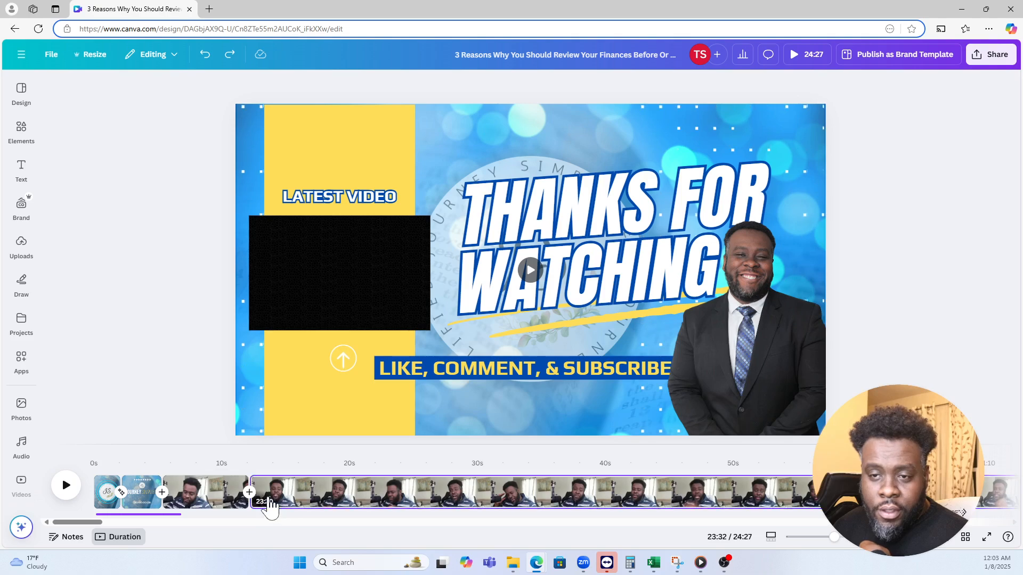
- Select the second part of the split clip at 0:13 and search the stock videos for "review"
{"action": "left_click", "coordinate": [269, 506]}
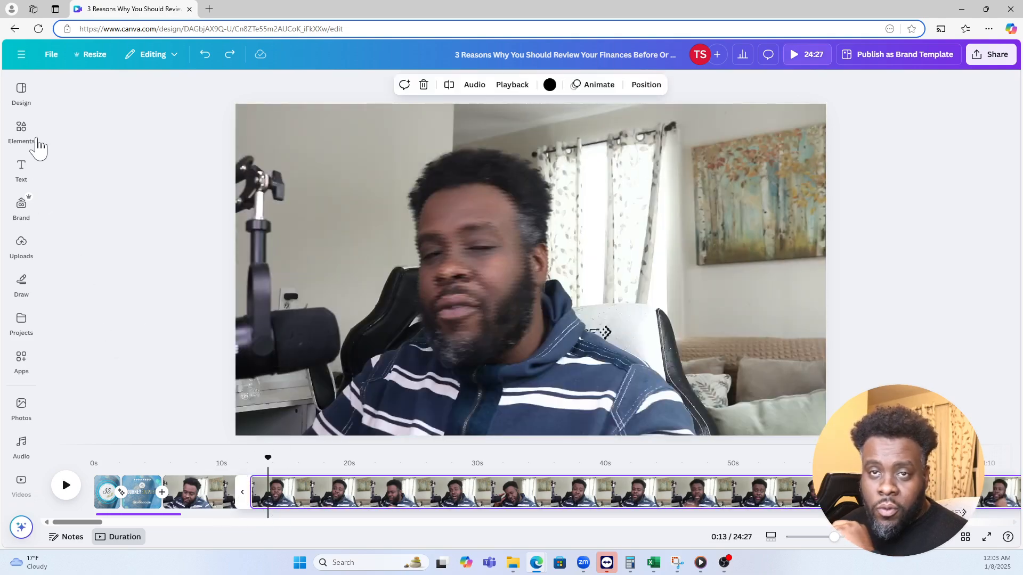
{"action": "left_click", "coordinate": [21, 131]}
{"action": "left_click", "coordinate": [21, 130]}
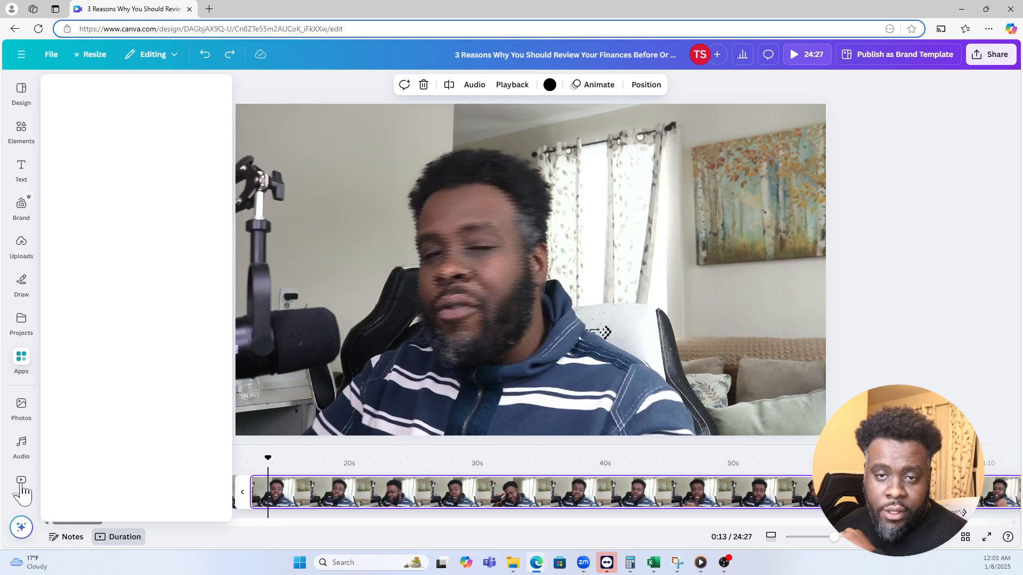
{"action": "left_click", "coordinate": [22, 490]}
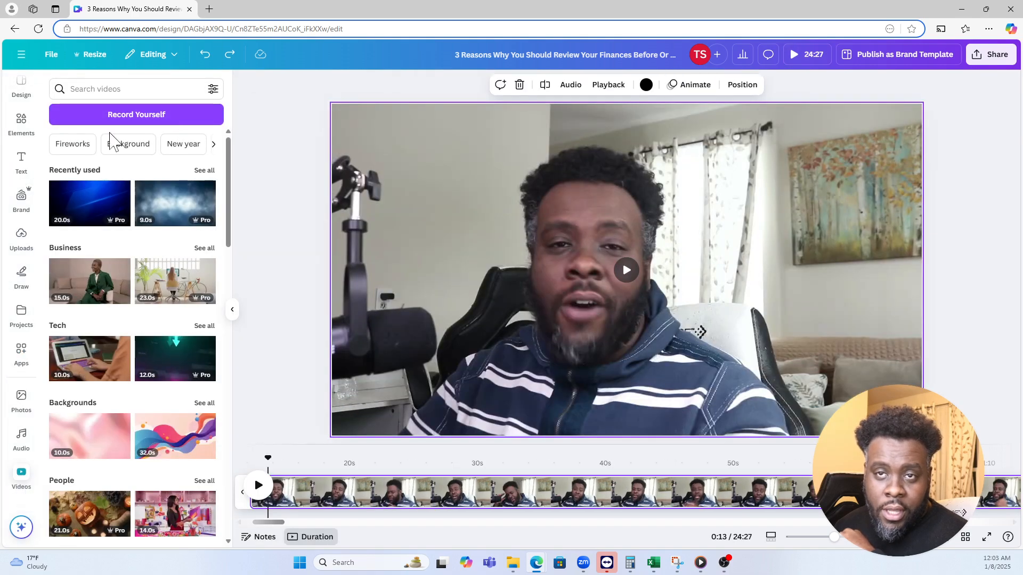
{"action": "left_click", "coordinate": [122, 89]}
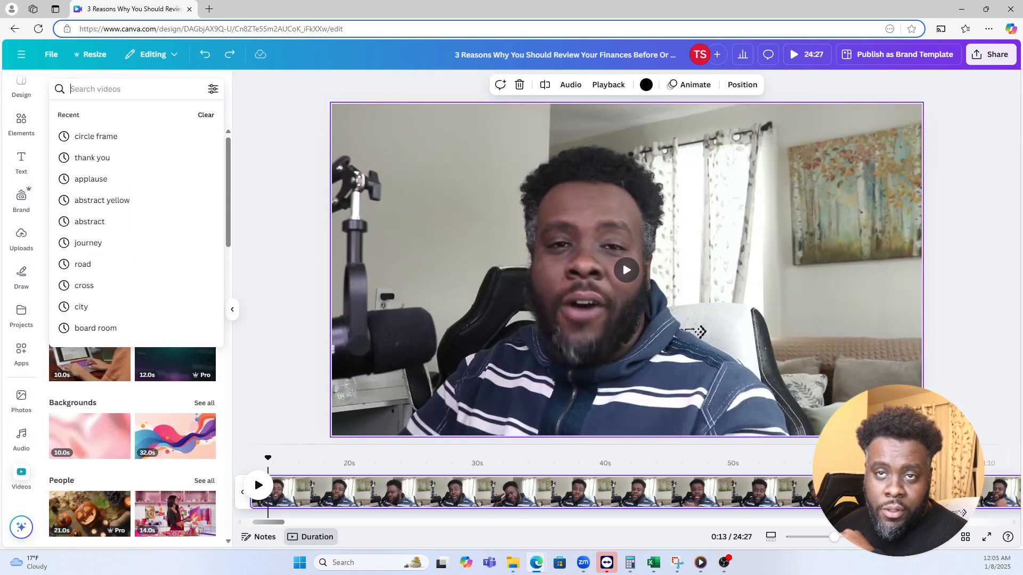
{"action": "type", "text": "review"}
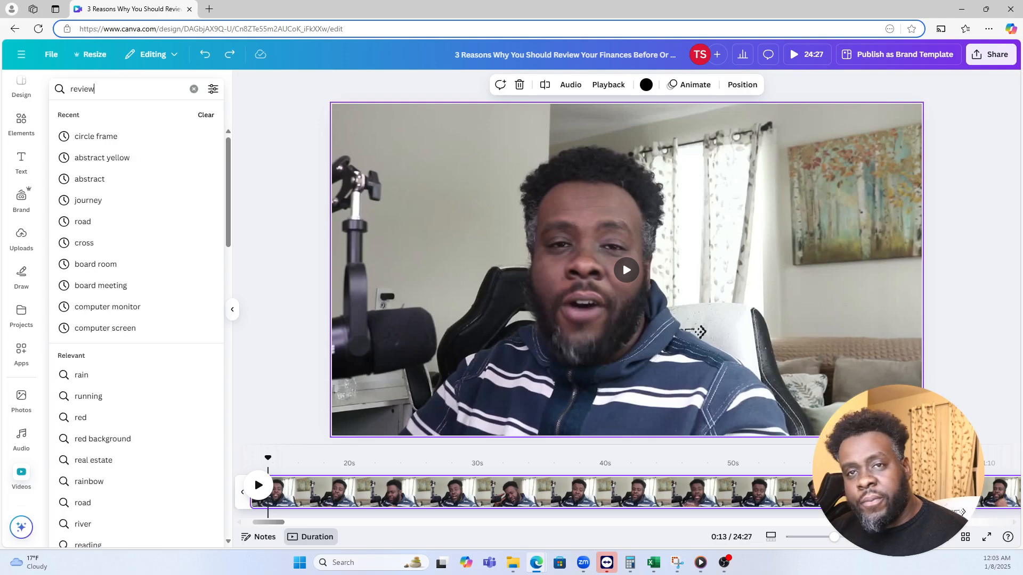
{"action": "key", "text": "Return"}
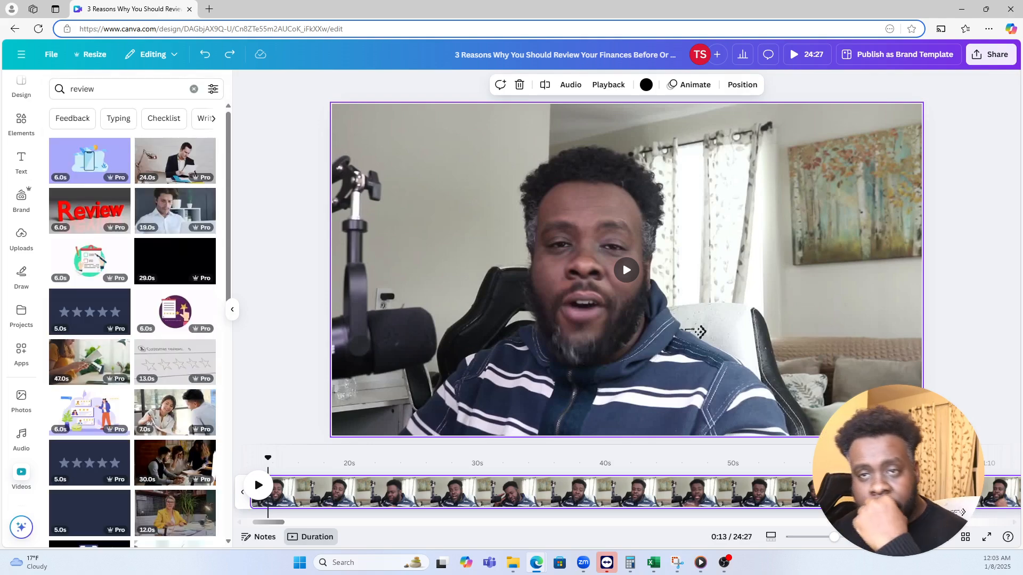
- Add the stock video of a hand pointing a stylus at printed charts and enlarge it to cover the whole page
{"action": "scroll", "coordinate": [151, 143], "scroll_direction": "down", "scroll_amount": 6}
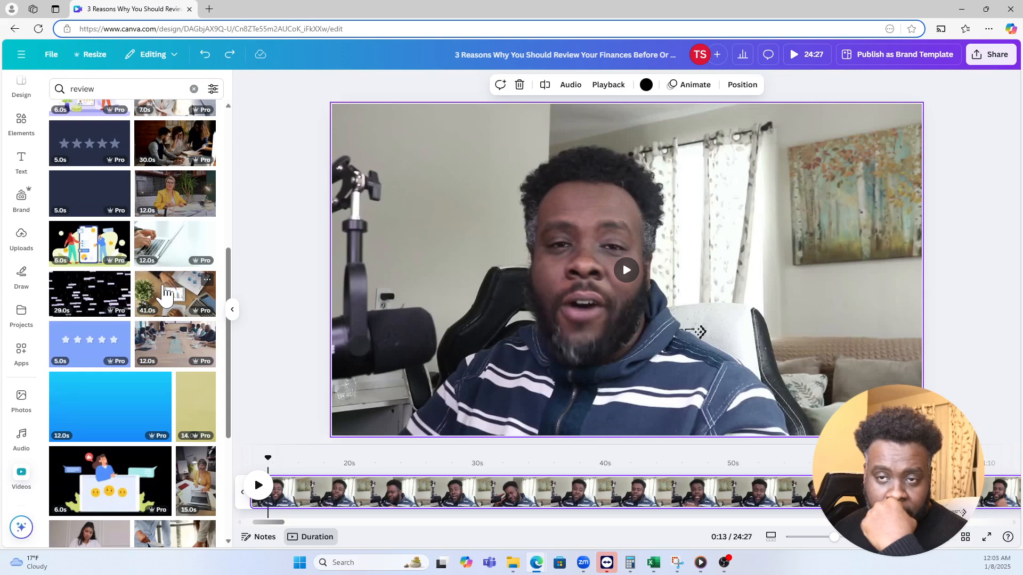
{"action": "scroll", "coordinate": [165, 295], "scroll_direction": "down", "scroll_amount": 7}
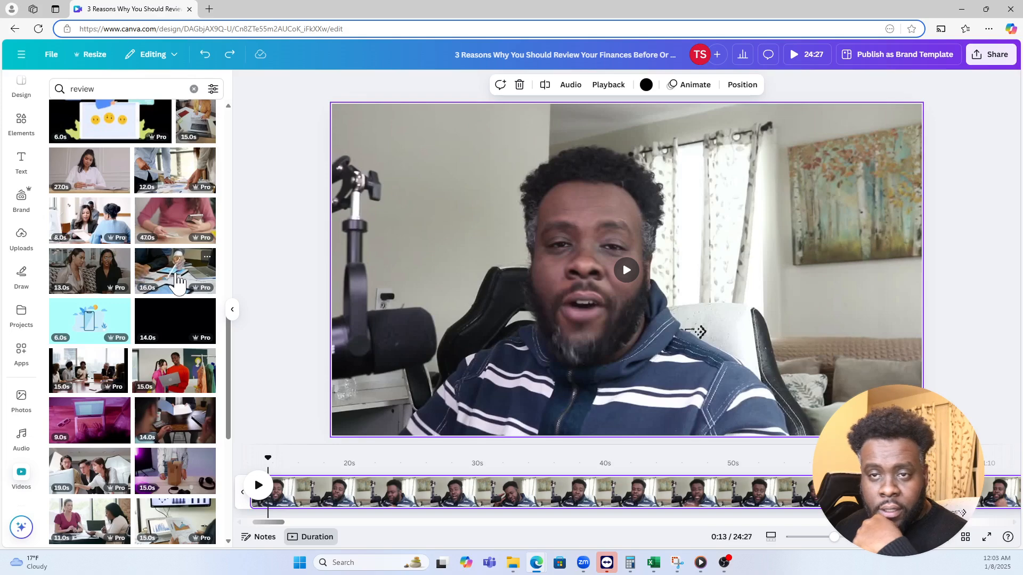
{"action": "left_click", "coordinate": [177, 280]}
{"action": "left_click_drag", "start_coordinate": [617, 222], "coordinate": [559, 181]}
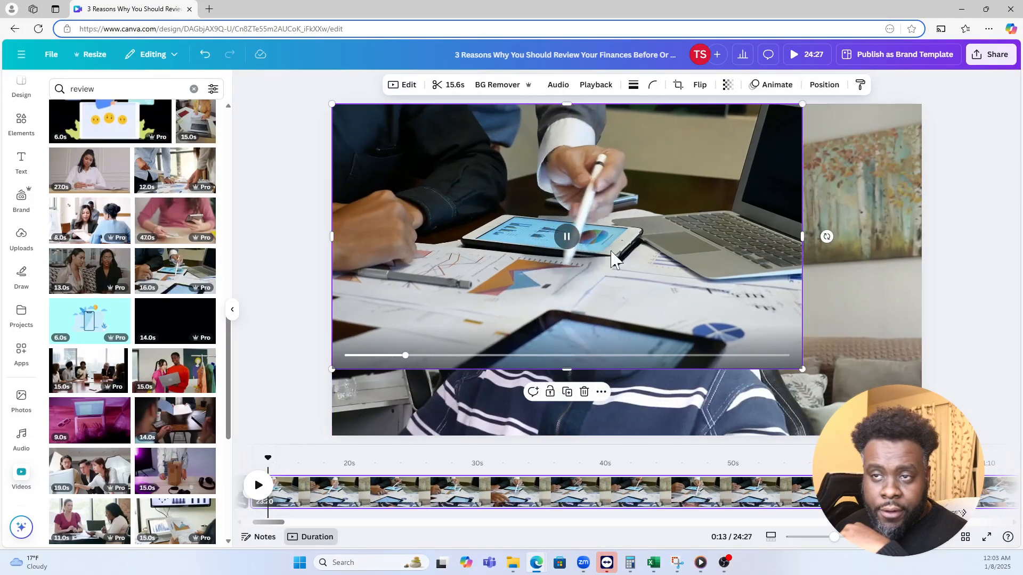
{"action": "left_click_drag", "start_coordinate": [802, 369], "coordinate": [922, 437]}
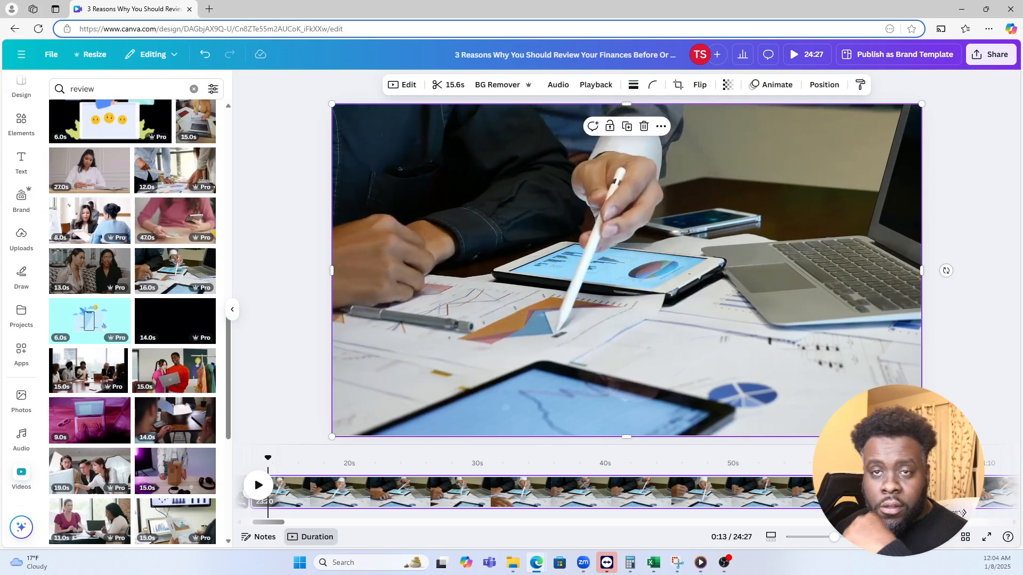
- Add a square from the shapes library and stretch it from the page's upper-left corner to cover the whole page
{"action": "left_click", "coordinate": [21, 123]}
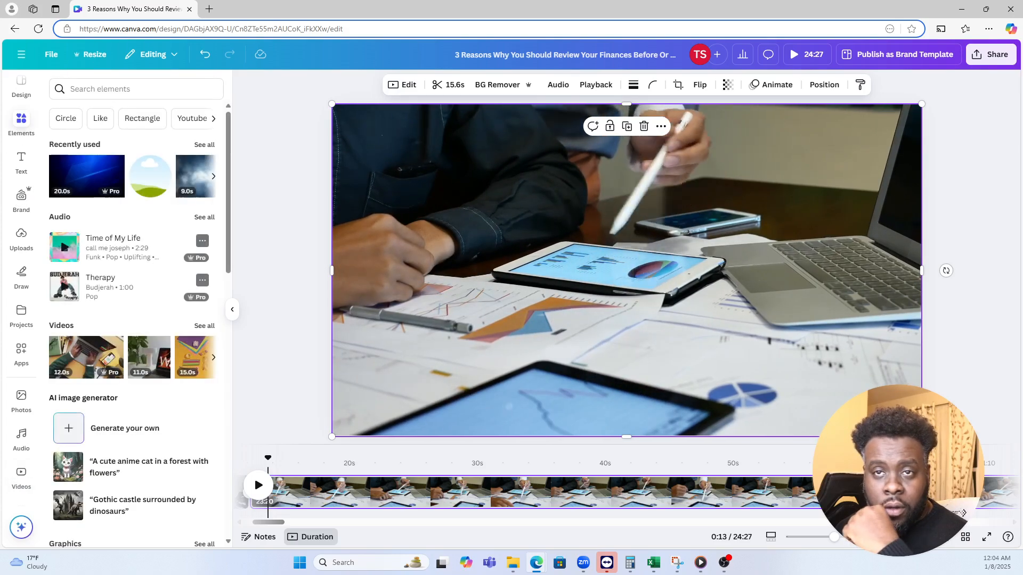
{"action": "left_click", "coordinate": [137, 89]}
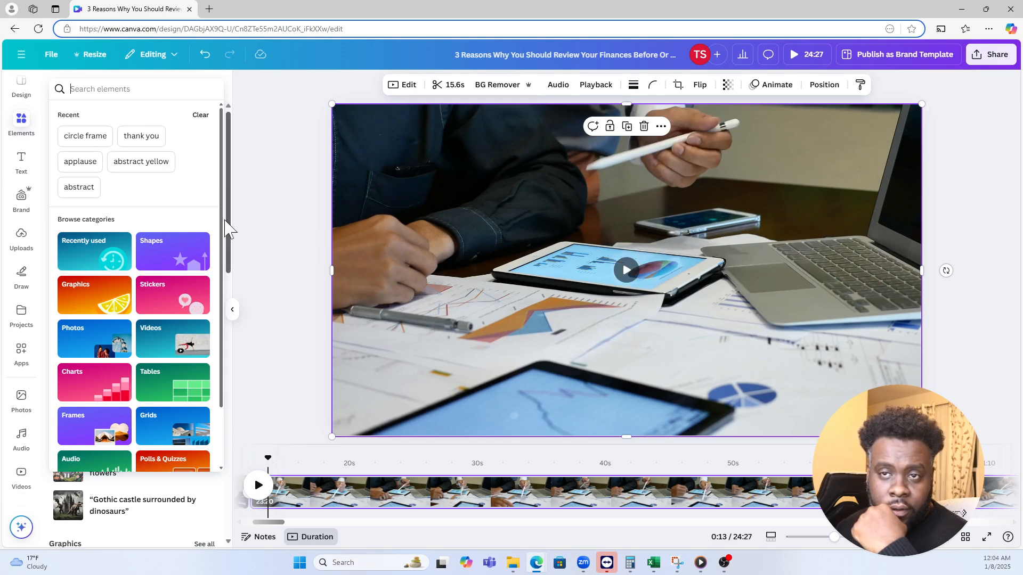
{"action": "scroll", "coordinate": [161, 285], "scroll_direction": "down", "scroll_amount": 2}
{"action": "scroll", "coordinate": [112, 267], "scroll_direction": "up", "scroll_amount": 2}
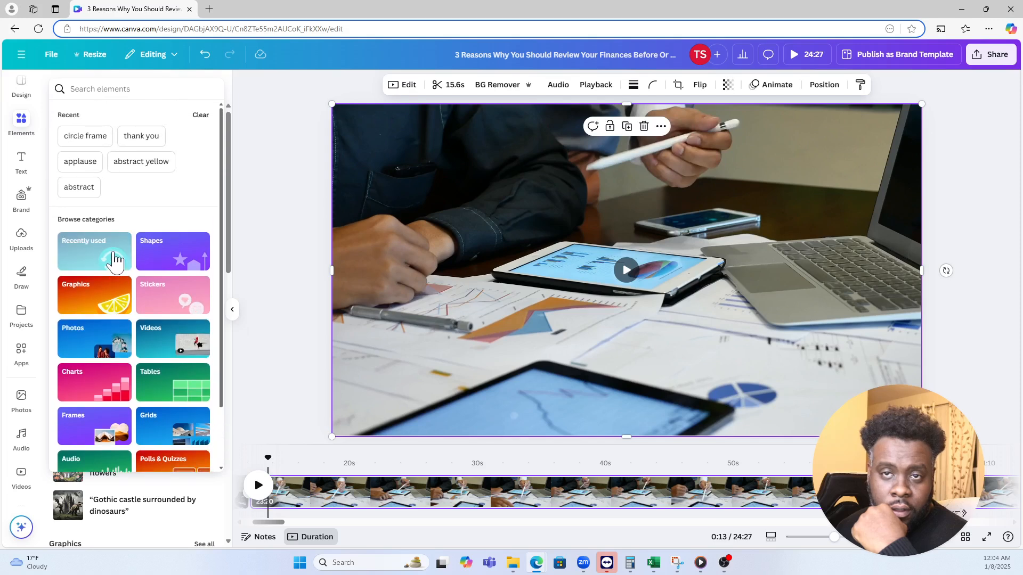
{"action": "left_click", "coordinate": [151, 251]}
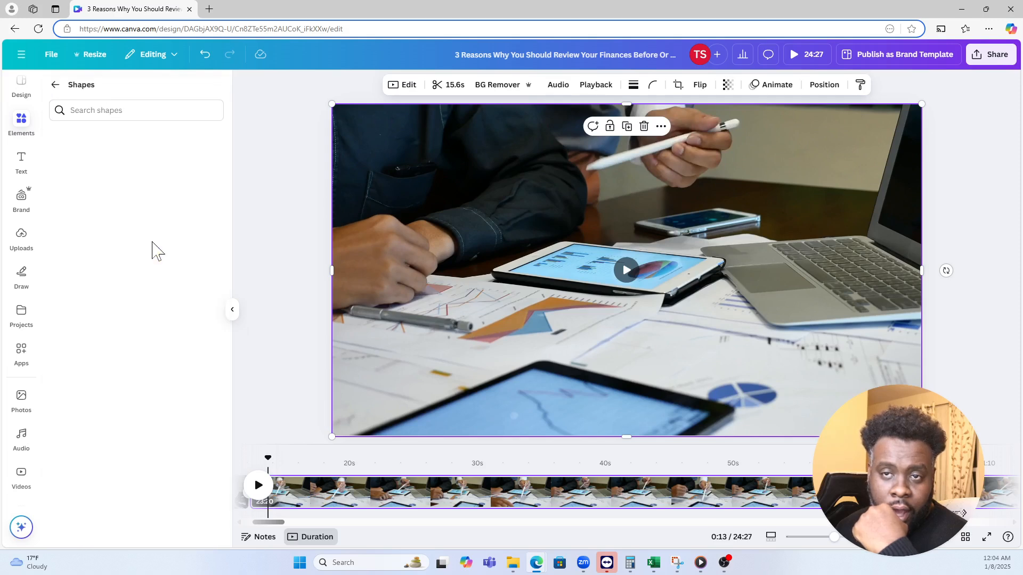
{"action": "left_click", "coordinate": [70, 288]}
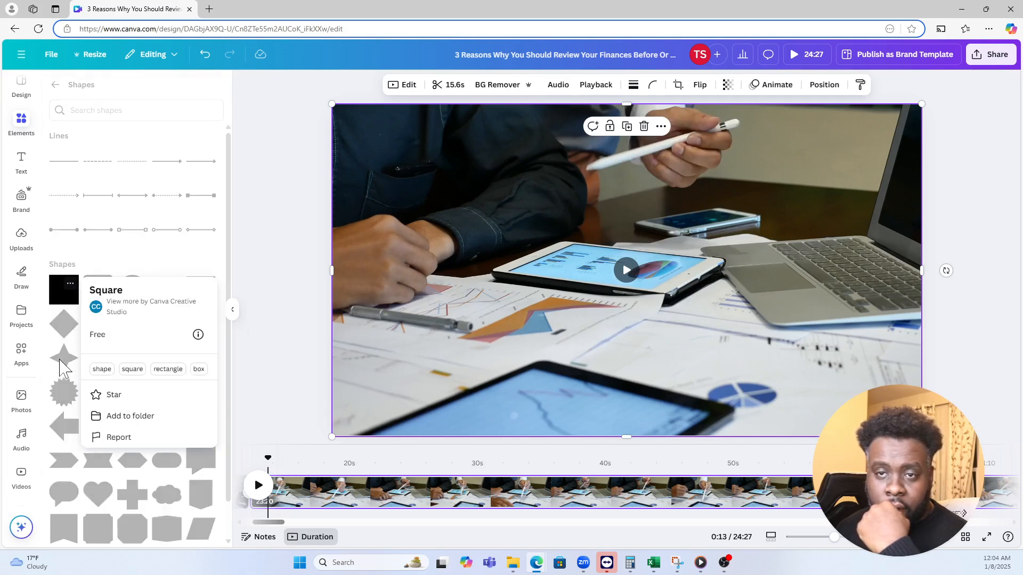
{"action": "left_click", "coordinate": [69, 291]}
{"action": "left_click", "coordinate": [70, 293]}
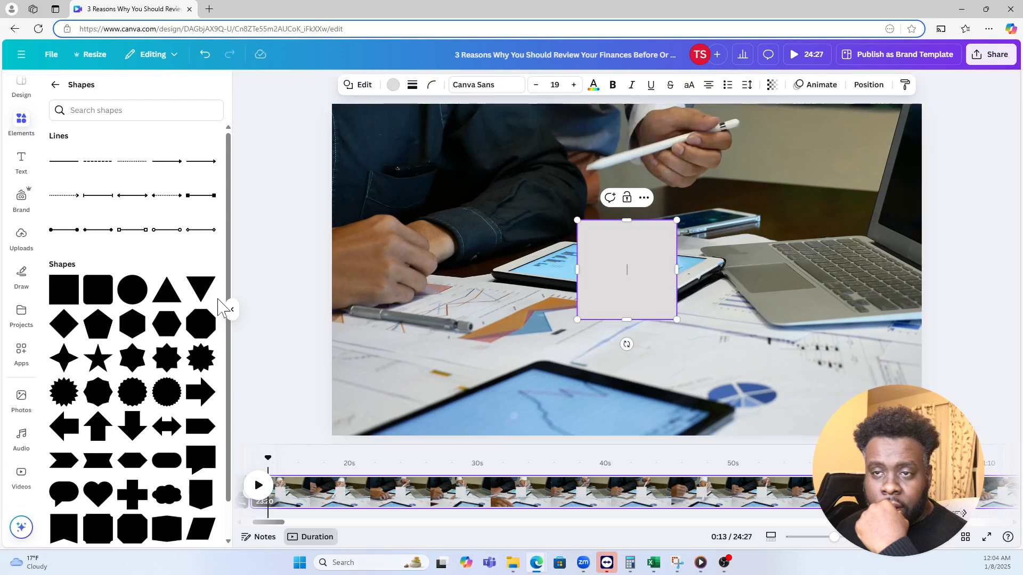
{"action": "left_click_drag", "start_coordinate": [611, 221], "coordinate": [379, 146]}
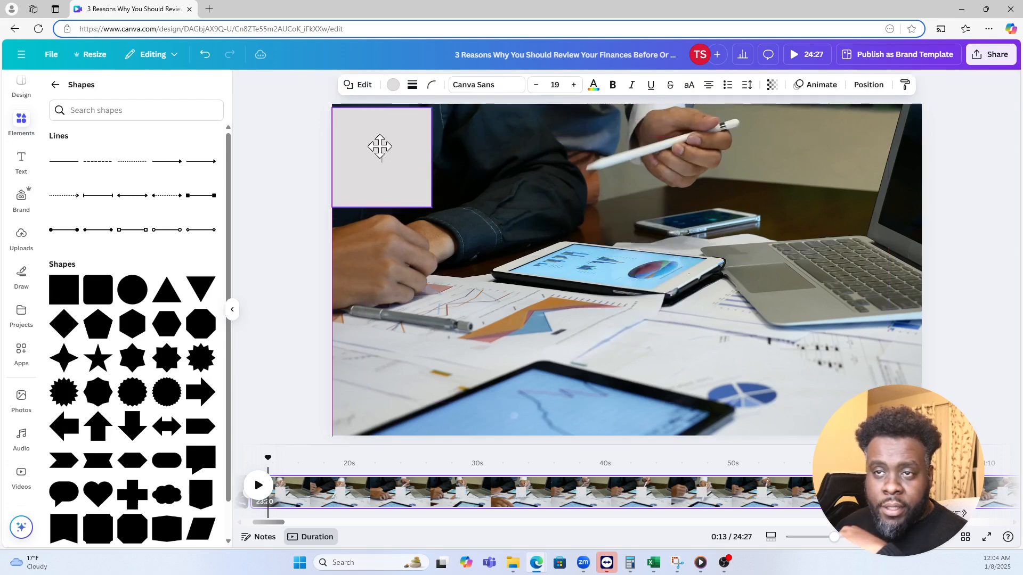
{"action": "left_click_drag", "start_coordinate": [431, 203], "coordinate": [921, 436]}
- Fill the full-page square with the 90° linear gradient #5de0e6 to #004aad and set its transparency to 62
{"action": "left_click", "coordinate": [388, 86]}
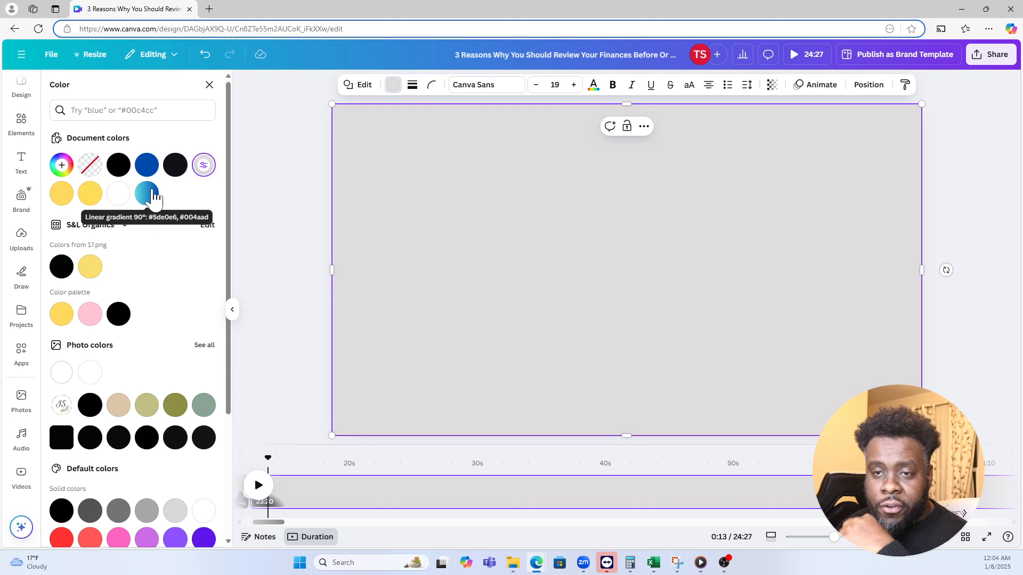
{"action": "scroll", "coordinate": [153, 208], "scroll_direction": "down", "scroll_amount": 4}
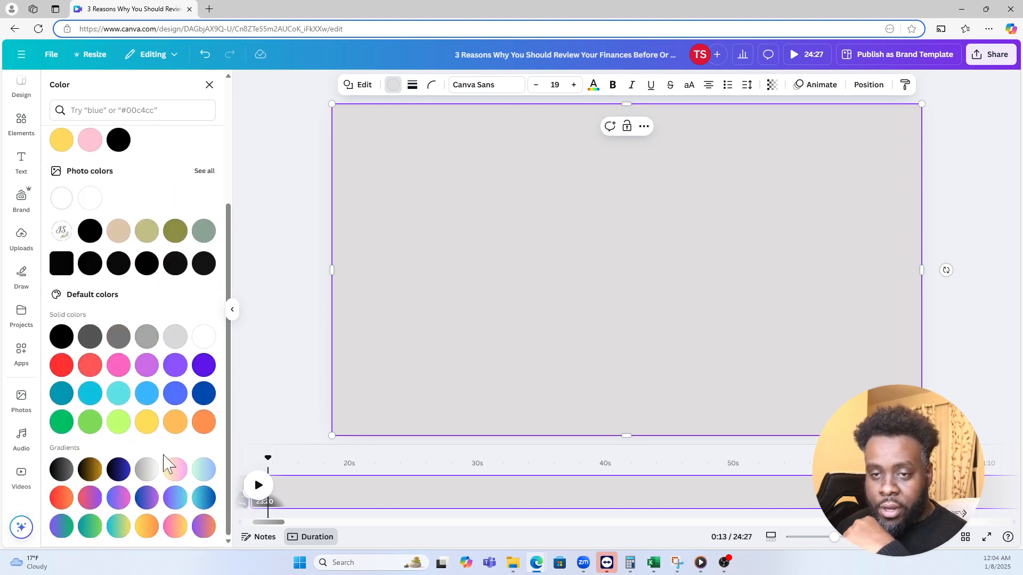
{"action": "scroll", "coordinate": [206, 426], "scroll_direction": "up", "scroll_amount": 4}
{"action": "left_click", "coordinate": [146, 193]}
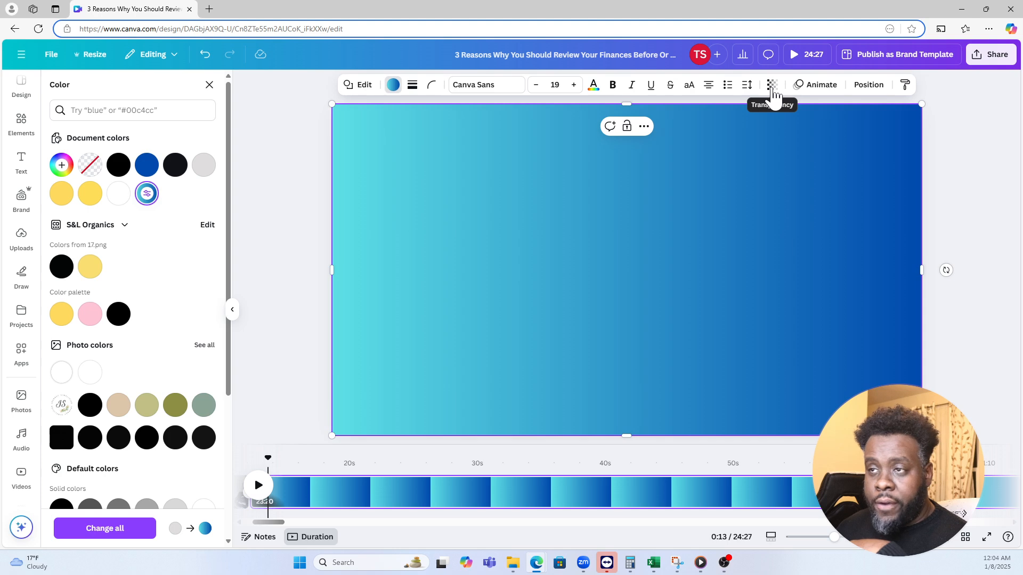
{"action": "left_click", "coordinate": [773, 87]}
{"action": "left_click_drag", "start_coordinate": [796, 129], "coordinate": [768, 140]}
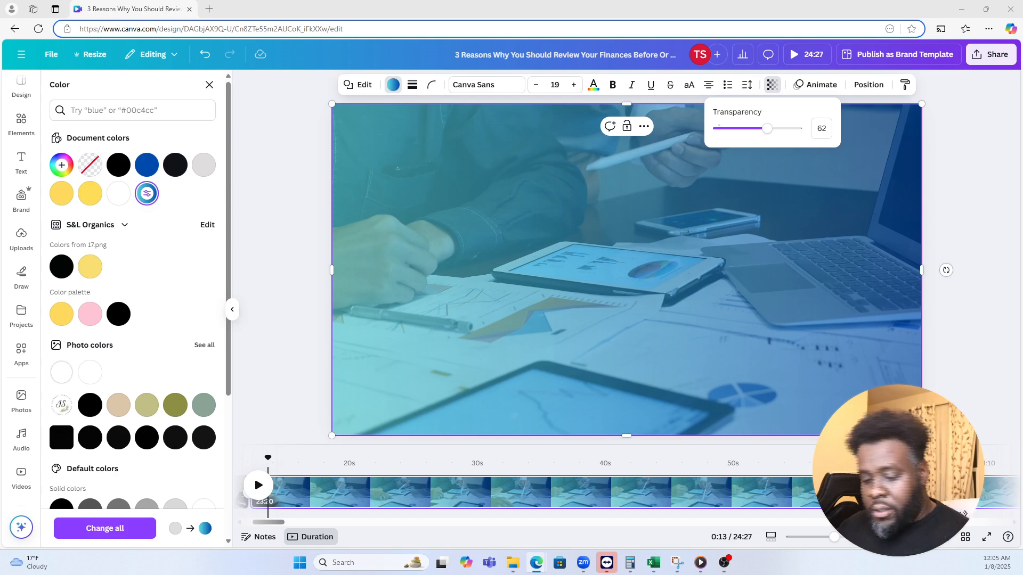
- Enter the text "3 Reasons Why I Comb Through My Finances The Week Before New Years" inside the gradient shape
{"action": "right_click", "coordinate": [554, 269]}
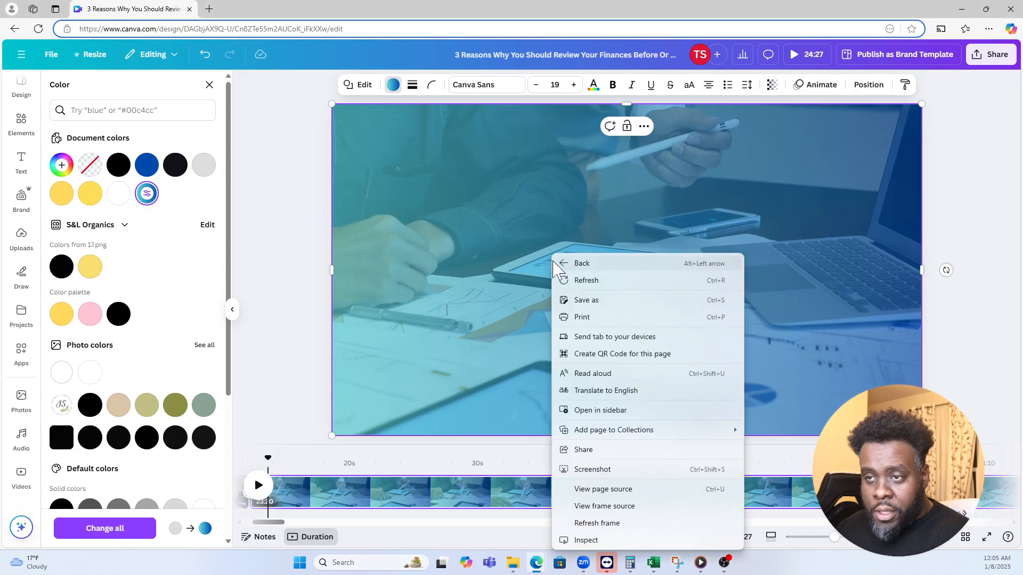
{"action": "left_click", "coordinate": [504, 361]}
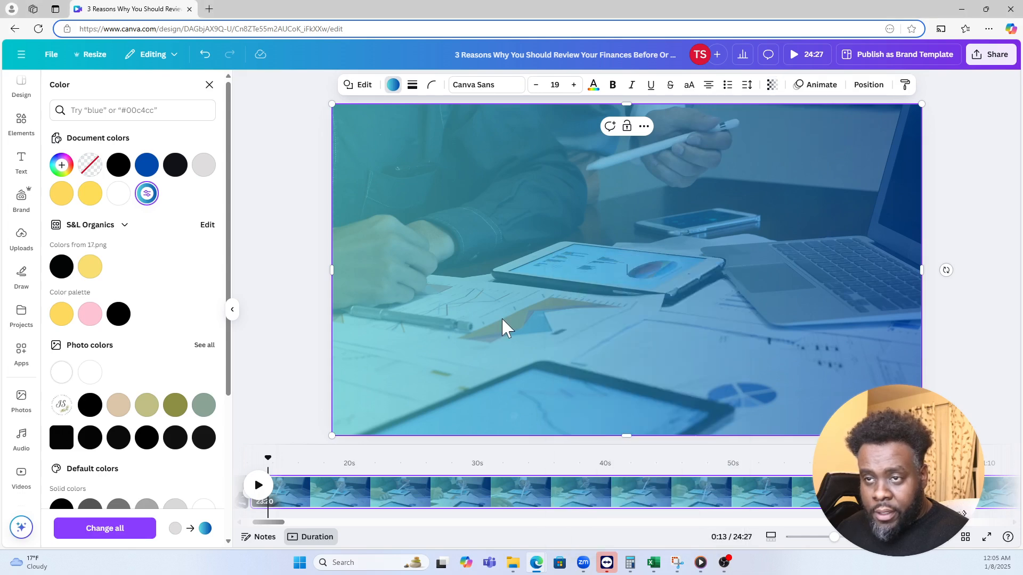
{"action": "type", "text": "3 Reasons Why I Comb Through My Finances The Week Before New Years"}
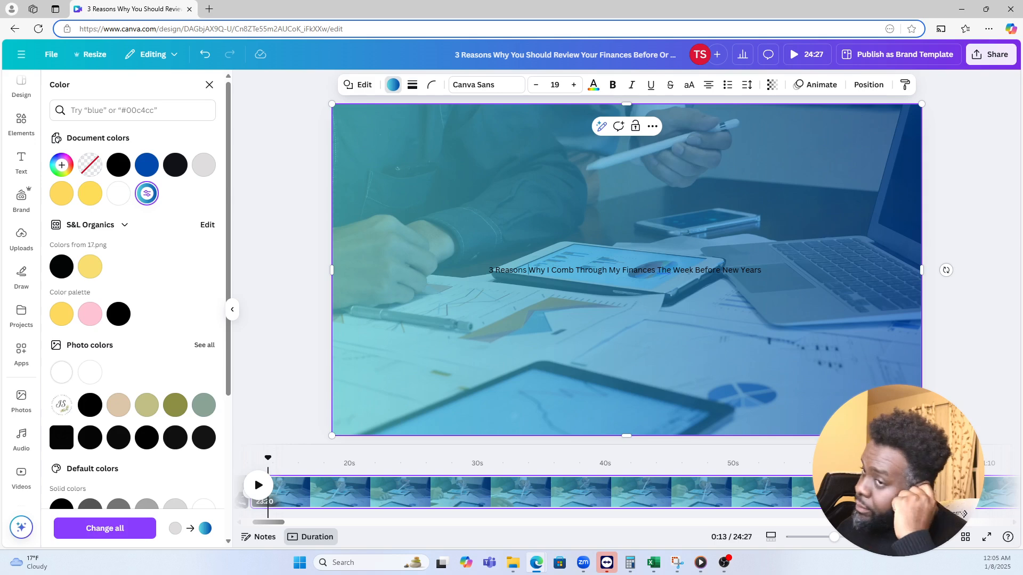
- Check which fonts the "JOURNEY" and "SIMPLIFIED" titles use in the 3.2-second intro clip
{"action": "triple_click", "coordinate": [492, 270]}
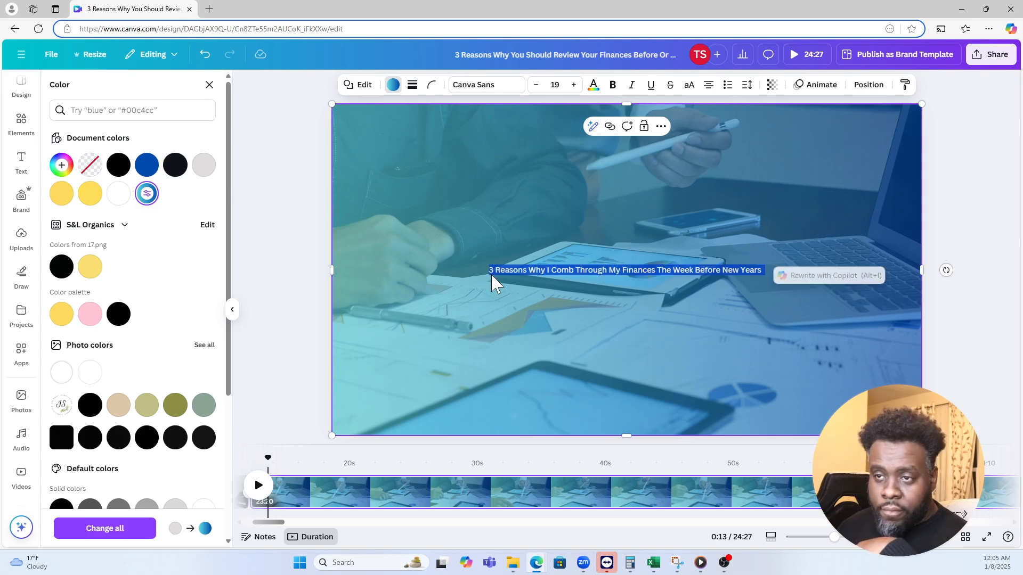
{"action": "left_click", "coordinate": [505, 90]}
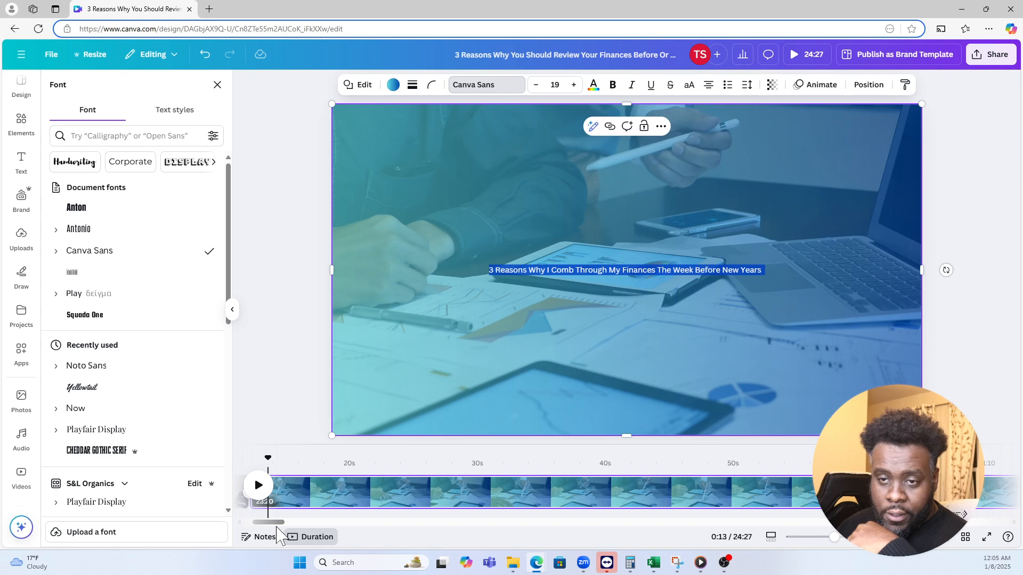
{"action": "left_click_drag", "start_coordinate": [272, 523], "coordinate": [251, 524]}
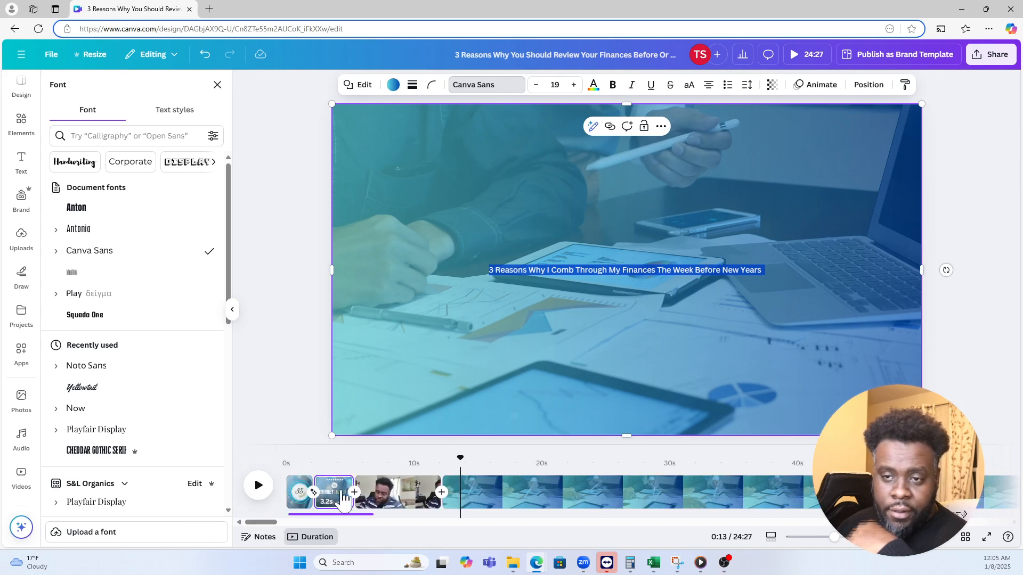
{"action": "left_click", "coordinate": [340, 494]}
{"action": "left_click", "coordinate": [526, 277]}
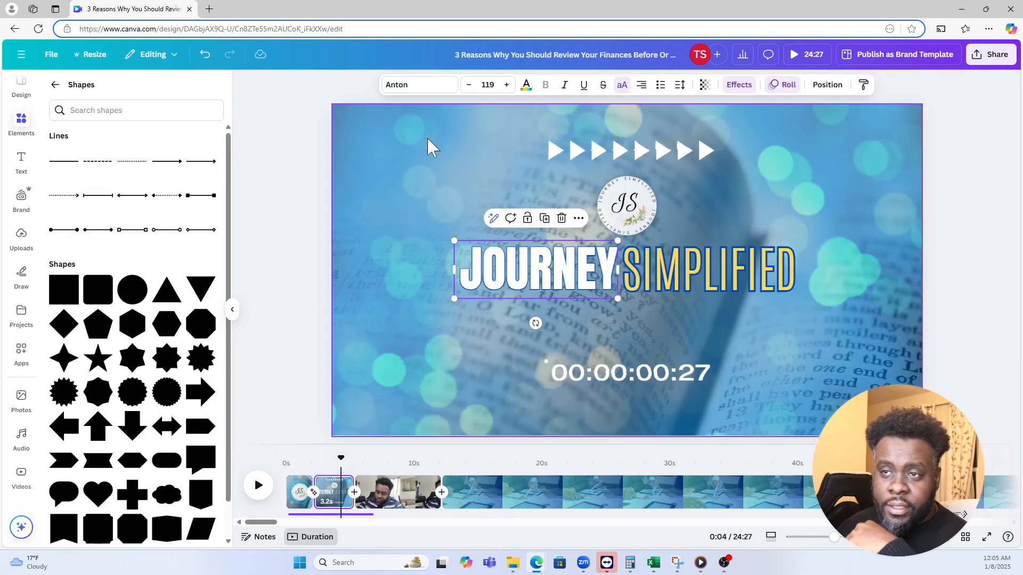
{"action": "left_click", "coordinate": [662, 278]}
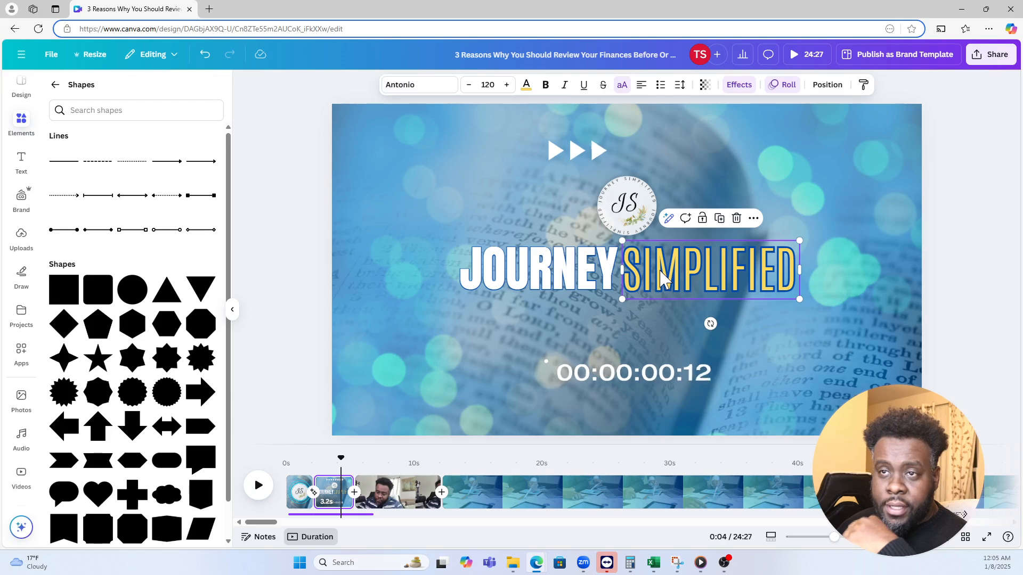
- Return to the stock footage clip at 0:17, copy the title text inside the gradient shape, and delete it from the shape
{"action": "left_click", "coordinate": [514, 498]}
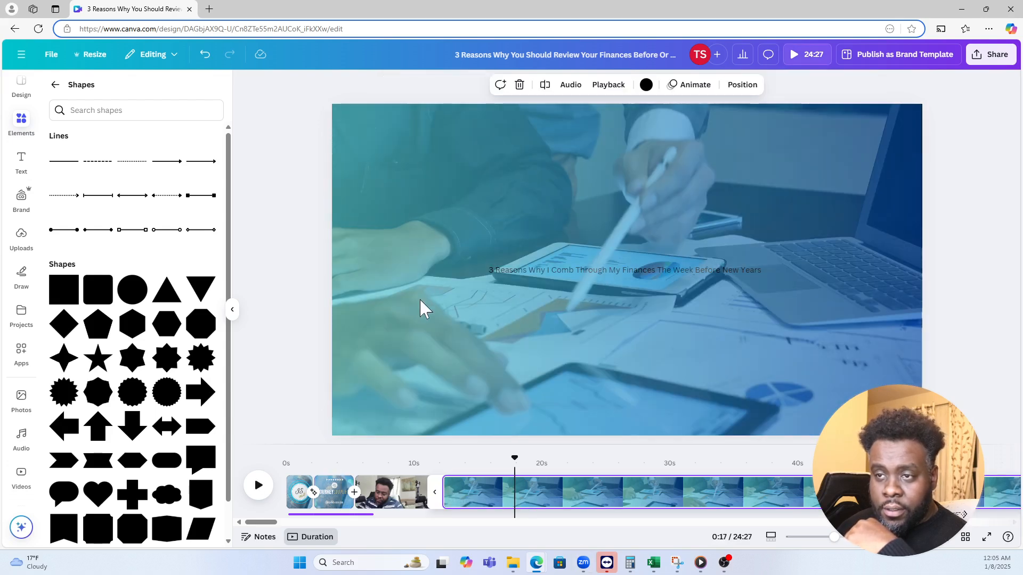
{"action": "left_click", "coordinate": [513, 270]}
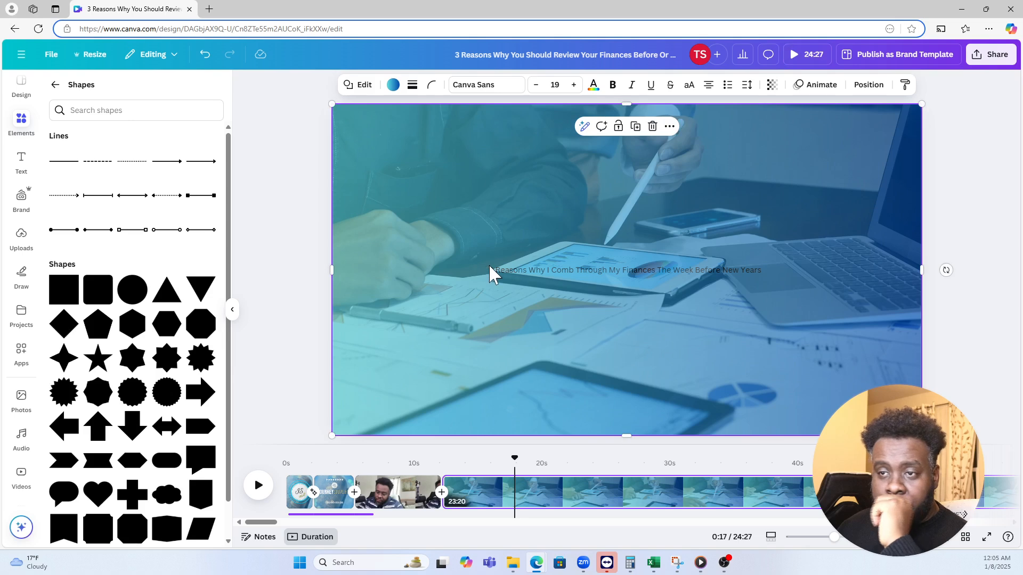
{"action": "left_click", "coordinate": [545, 272]}
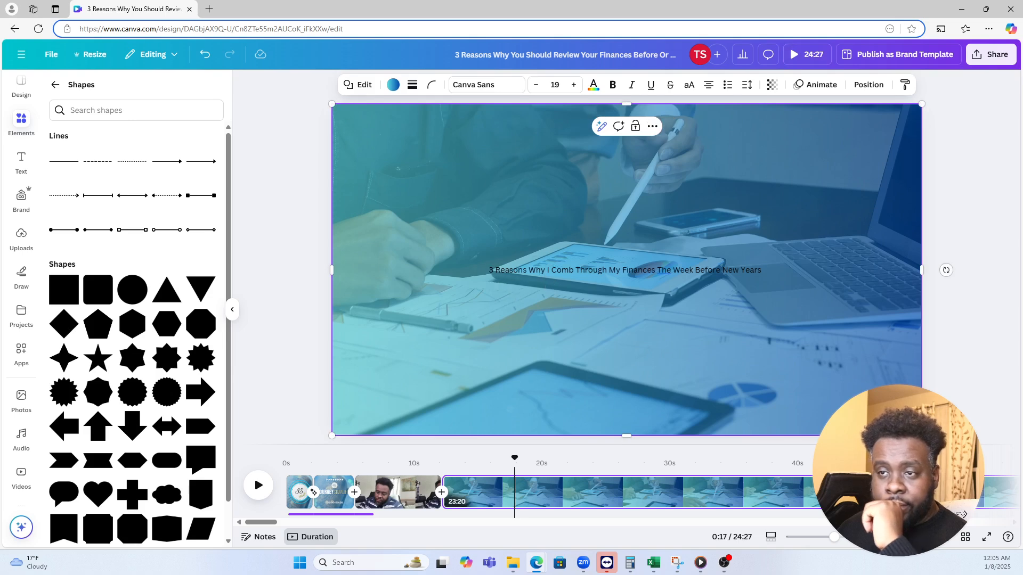
{"action": "triple_click", "coordinate": [511, 270]}
{"action": "key", "text": "ctrl+c"}
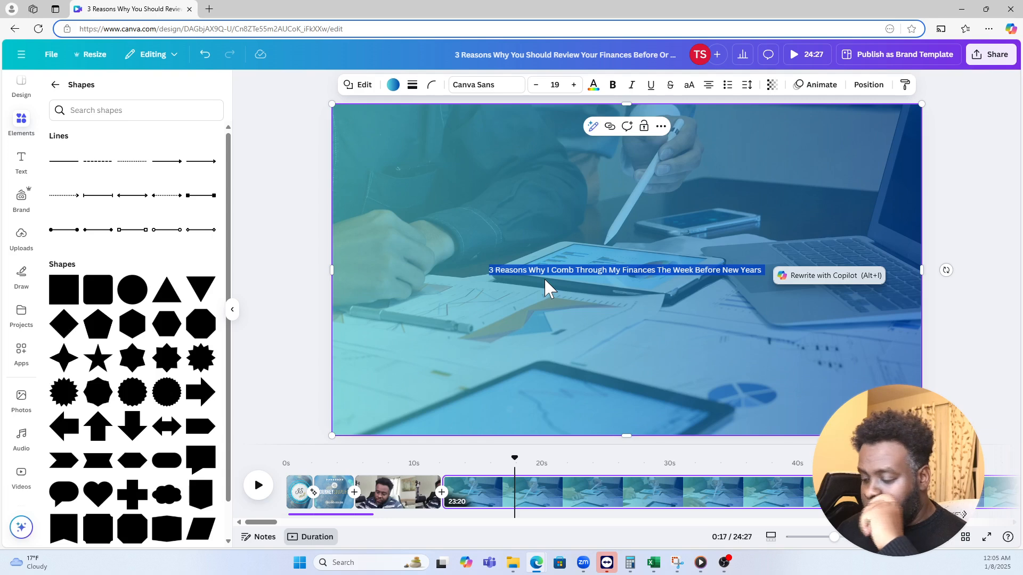
{"action": "key", "text": "BackSpace"}
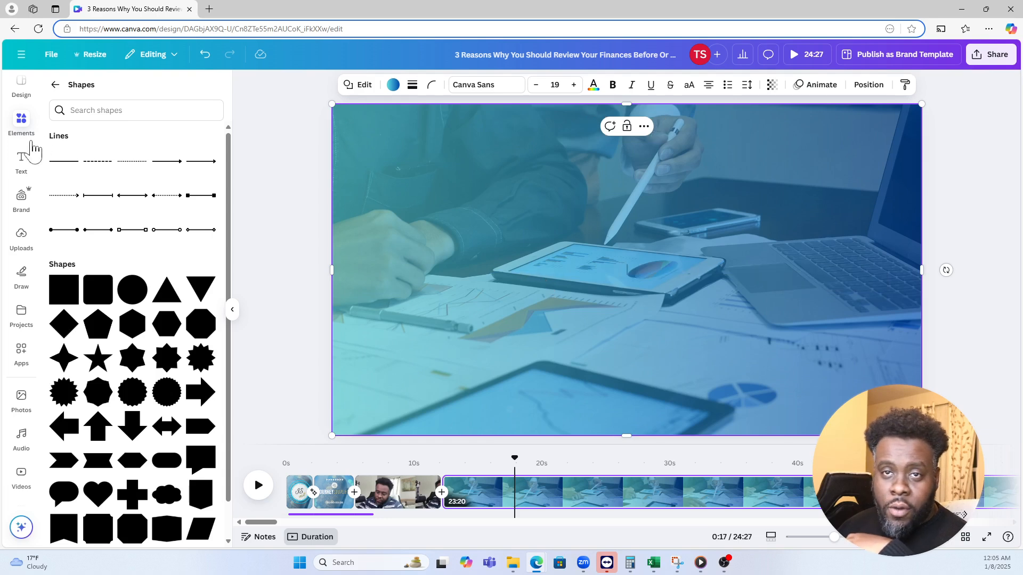
- Switch the brand kit for text from S&L Organics to Journey Simplified
{"action": "left_click", "coordinate": [23, 163]}
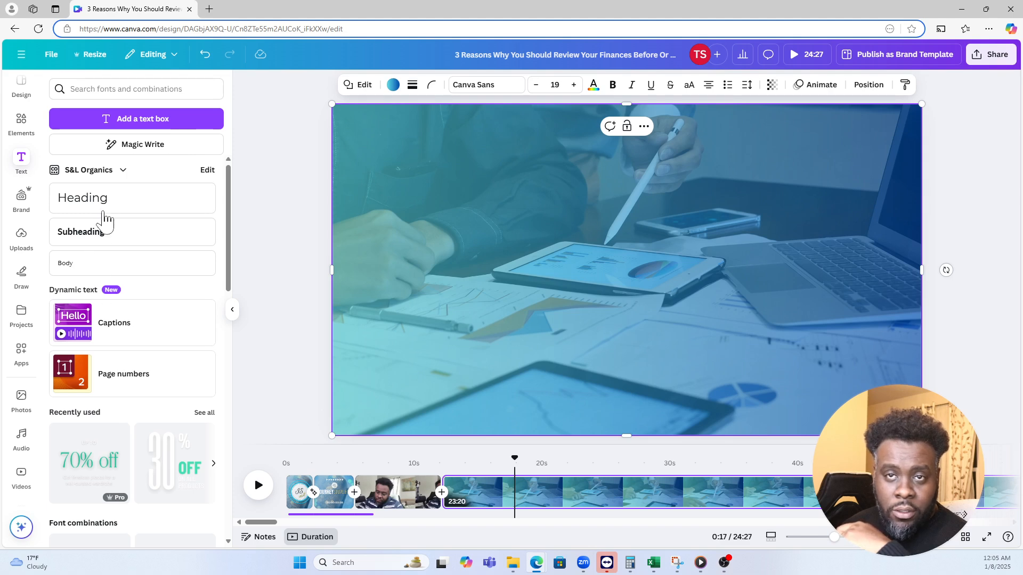
{"action": "left_click", "coordinate": [118, 172]}
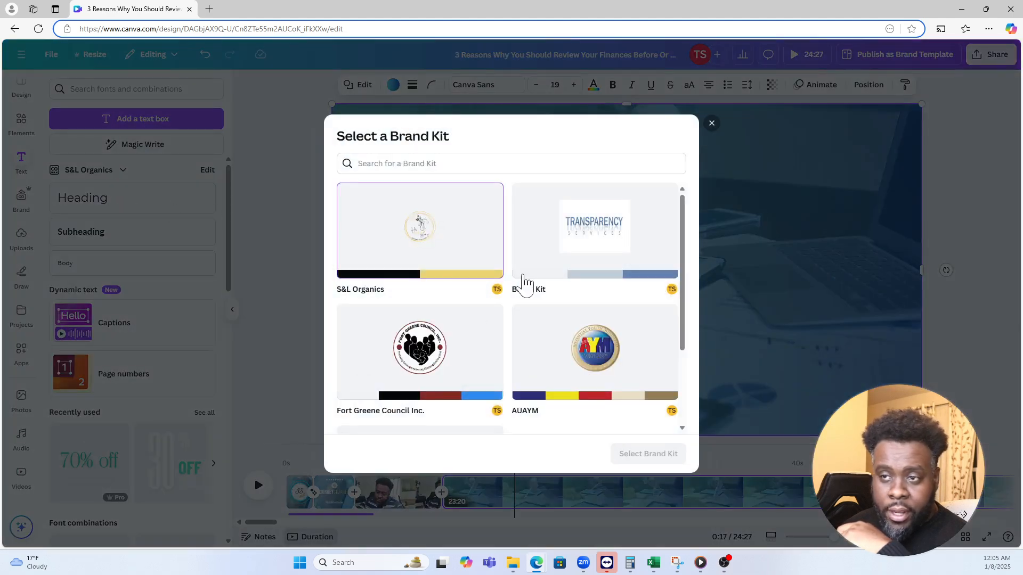
{"action": "scroll", "coordinate": [525, 290], "scroll_direction": "down", "scroll_amount": 2}
{"action": "left_click", "coordinate": [464, 345]}
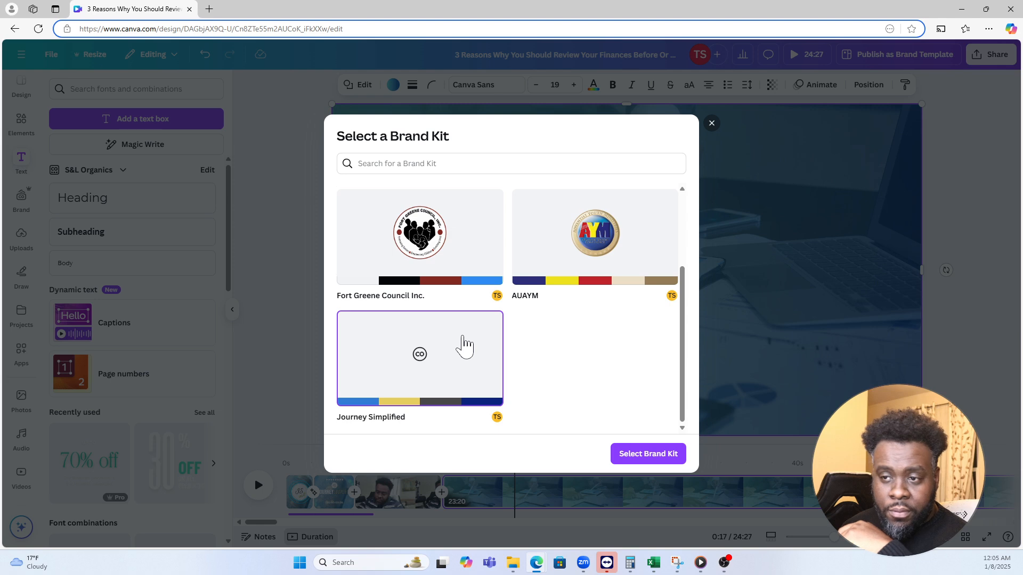
{"action": "left_click", "coordinate": [631, 454]}
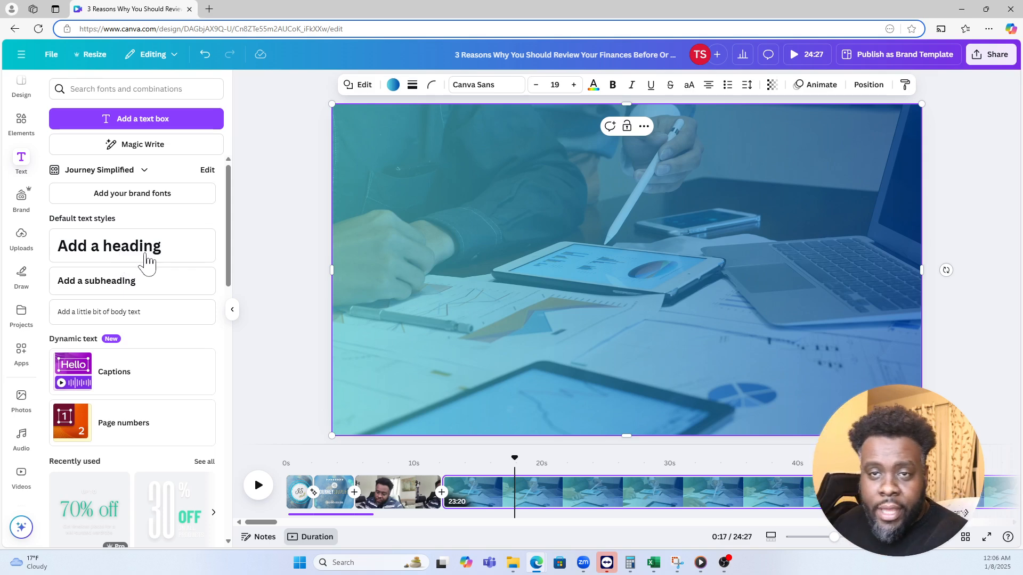
- Add a heading containing the copied title and scale it down to font size 70.4, placed near the center of the page
{"action": "left_click", "coordinate": [119, 255]}
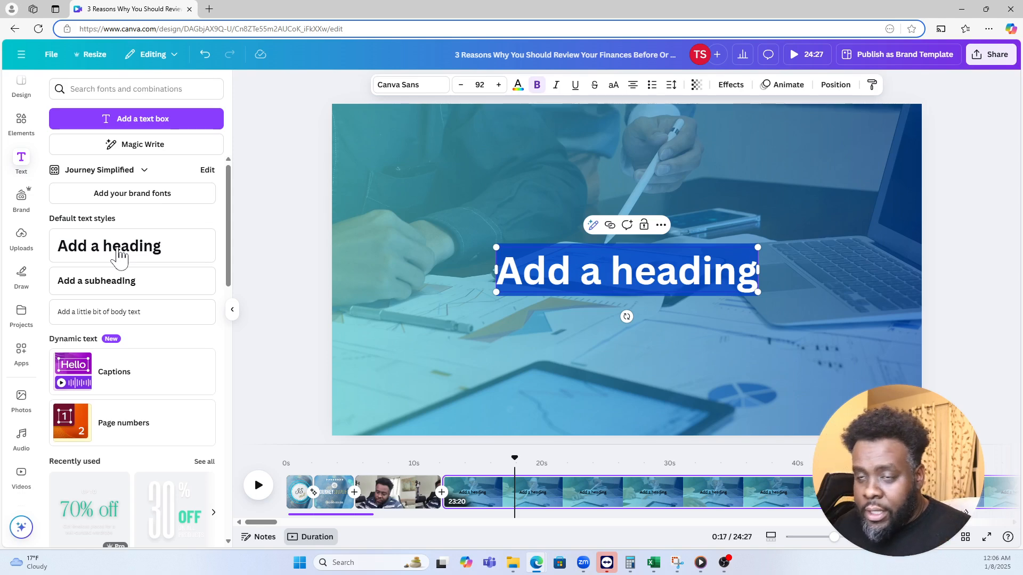
{"action": "key", "text": "ctrl+v"}
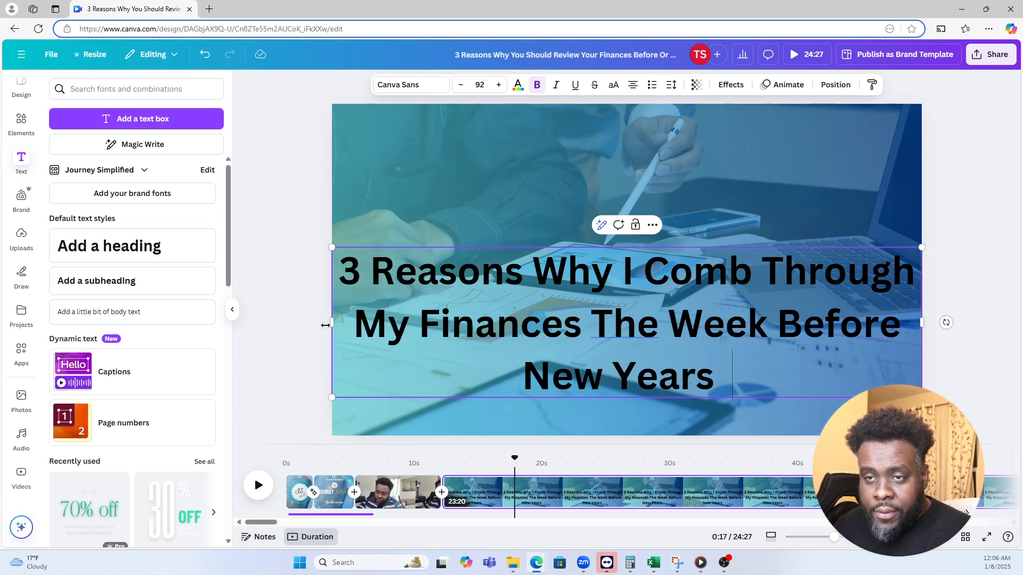
{"action": "left_click_drag", "start_coordinate": [327, 323], "coordinate": [429, 323]}
{"action": "left_click_drag", "start_coordinate": [922, 397], "coordinate": [806, 363]}
{"action": "left_click_drag", "start_coordinate": [650, 303], "coordinate": [659, 262]}
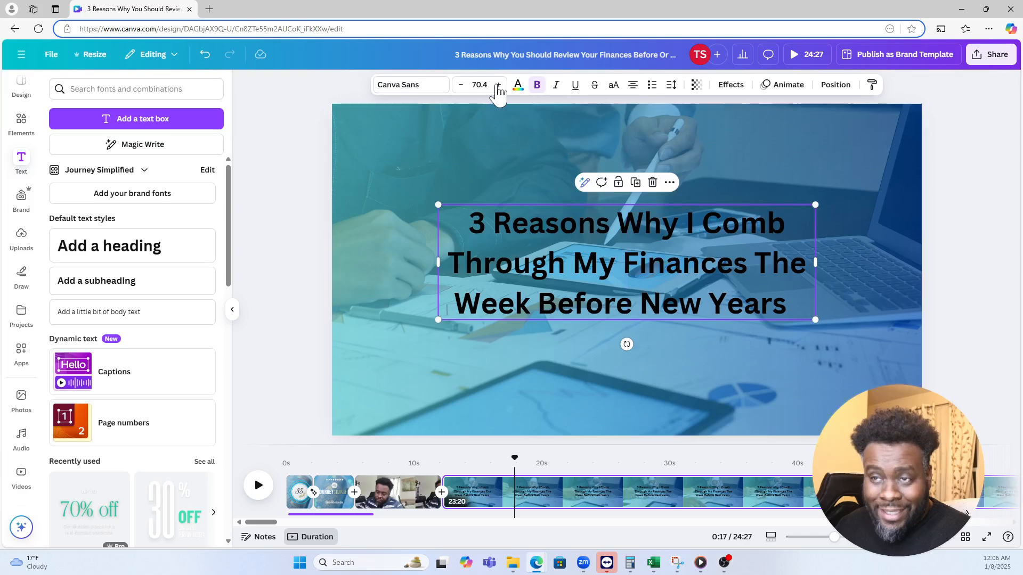
- Set the heading's font to Anton, after comparing it with Antonio, and color the text white
{"action": "left_click", "coordinate": [401, 85]}
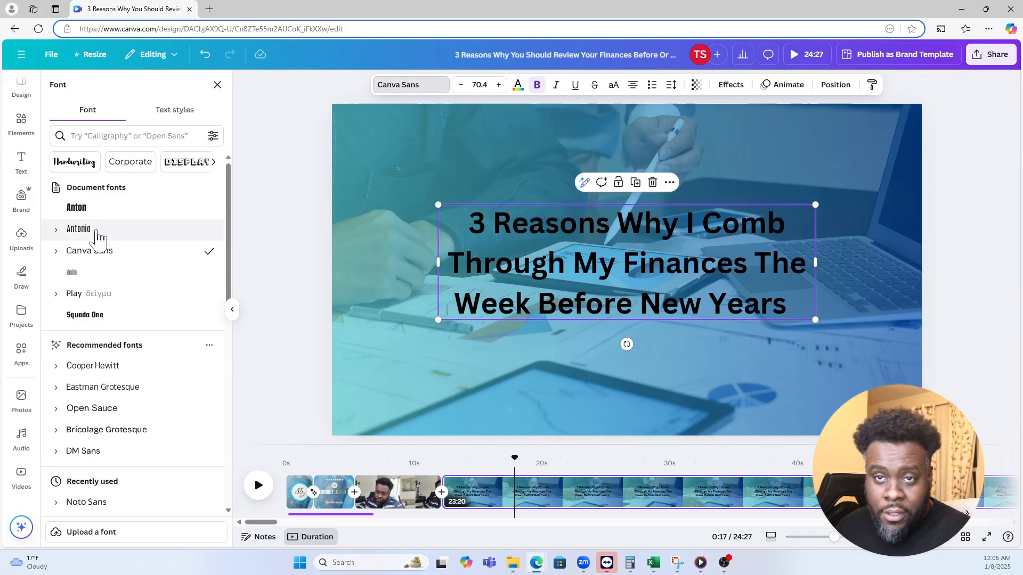
{"action": "left_click", "coordinate": [99, 209]}
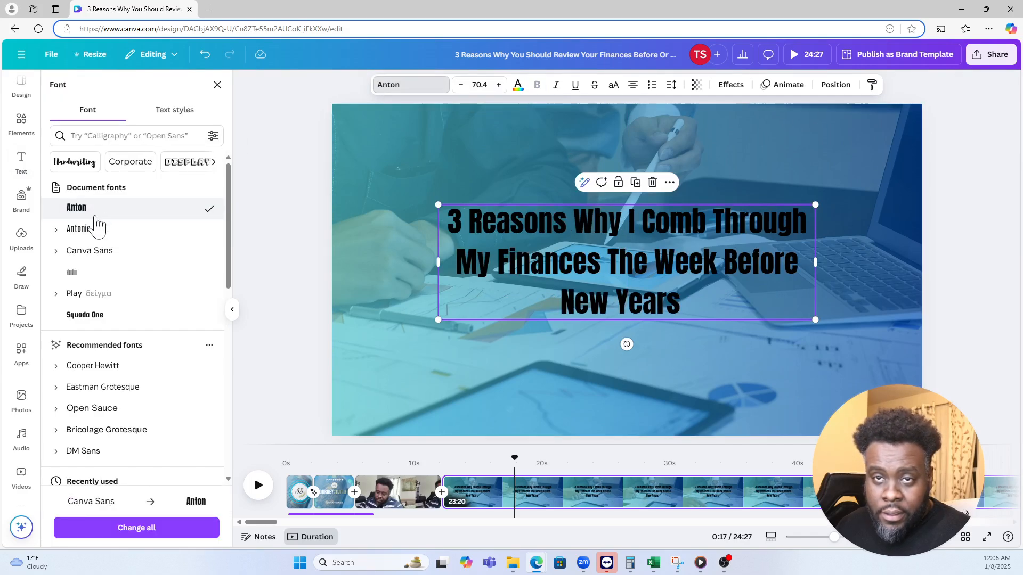
{"action": "left_click", "coordinate": [96, 230]}
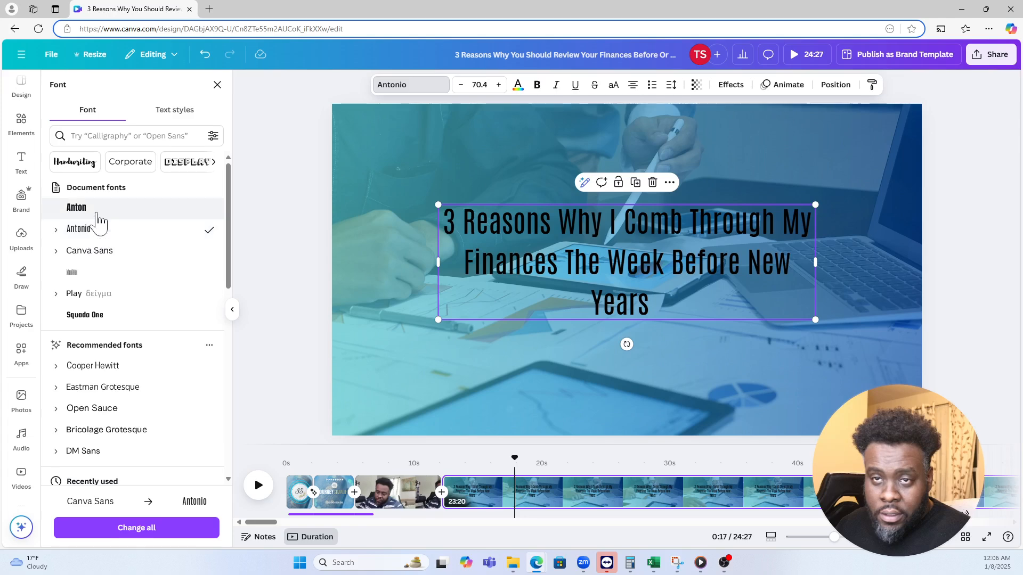
{"action": "left_click", "coordinate": [75, 207]}
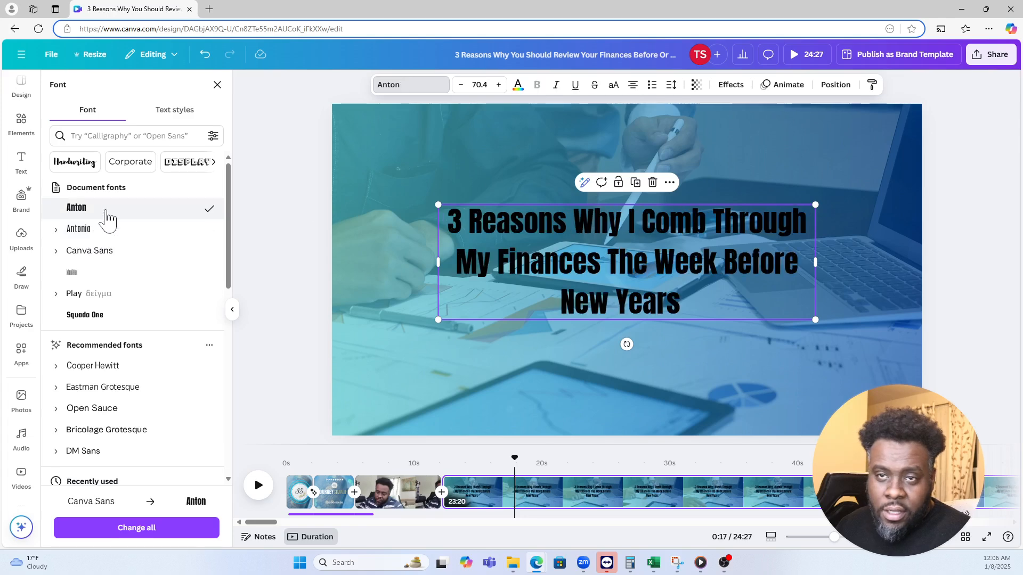
{"action": "left_click", "coordinate": [518, 86]}
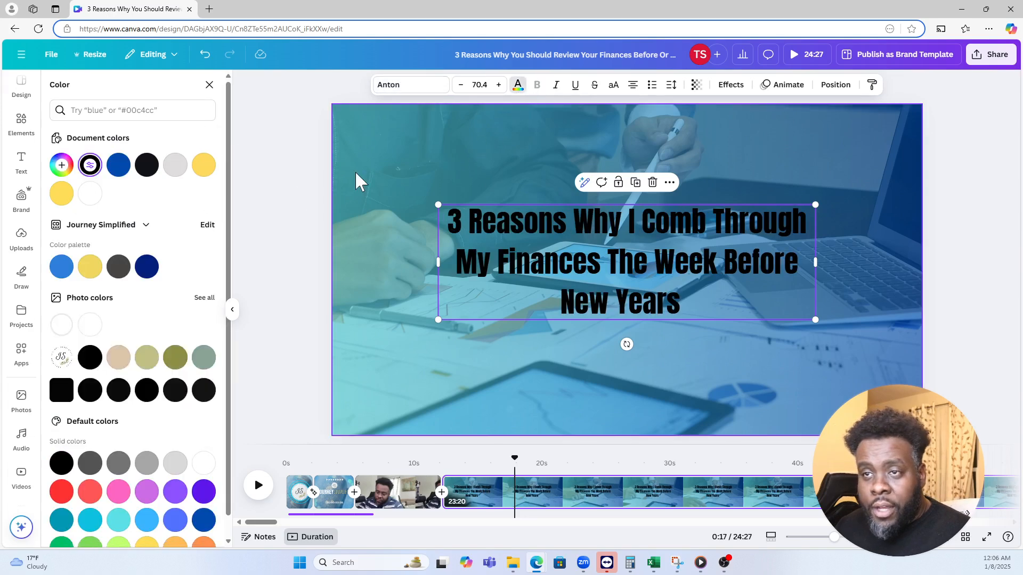
{"action": "left_click", "coordinate": [88, 195]}
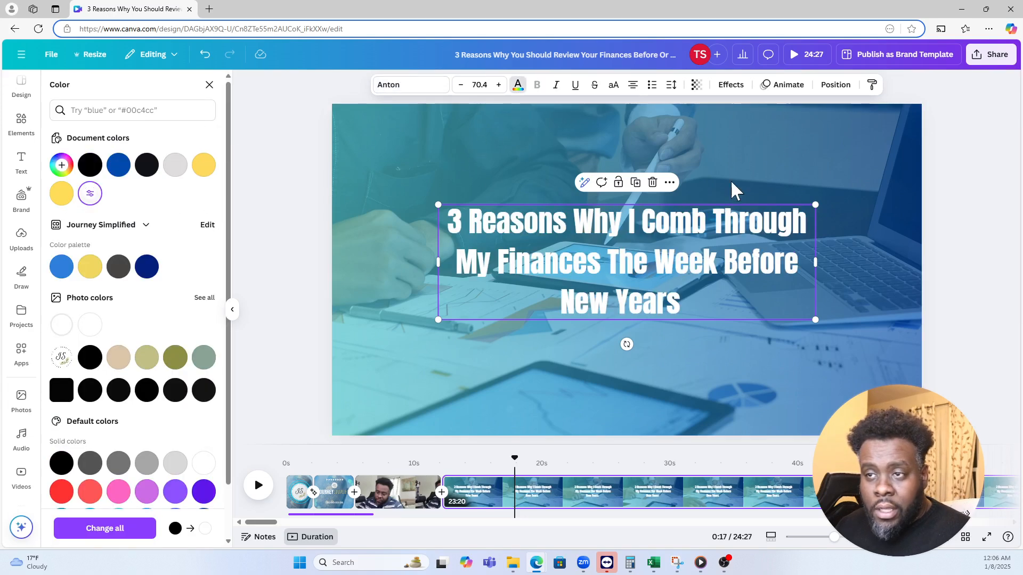
- Apply the Outline effect to the heading and set the outline to the dark navy of the brand color palette
{"action": "left_click", "coordinate": [728, 85]}
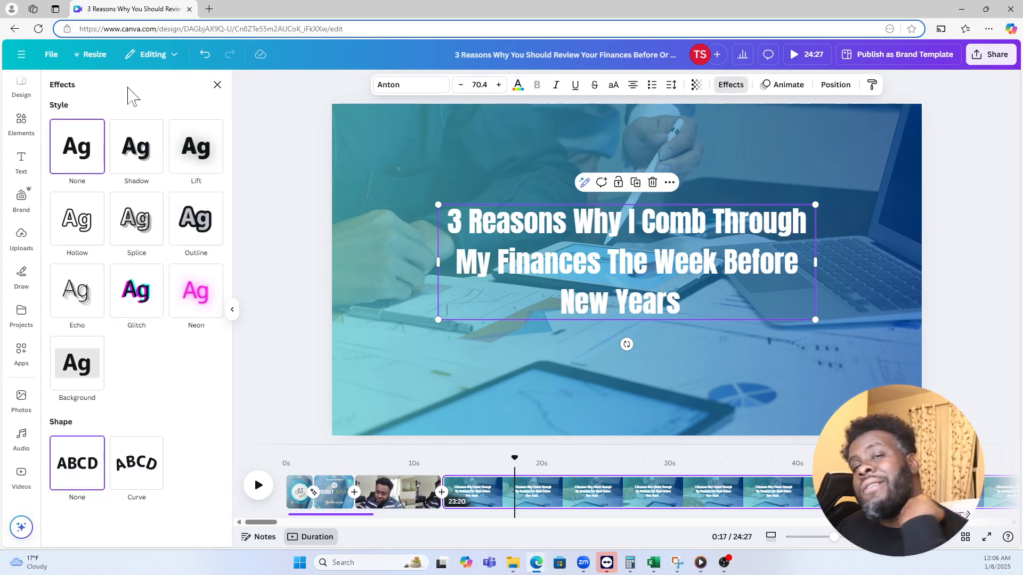
{"action": "left_click", "coordinate": [194, 232]}
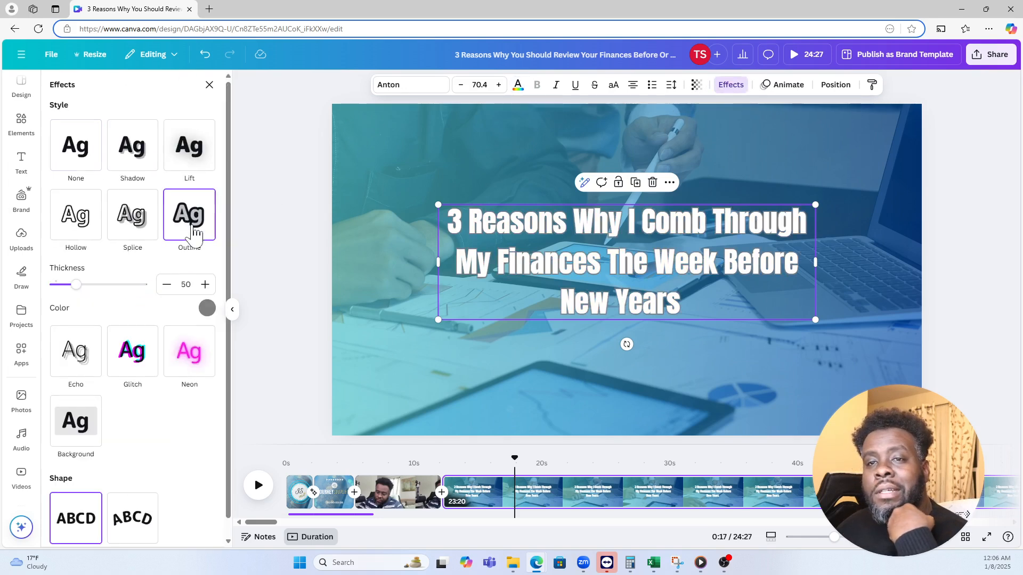
{"action": "left_click", "coordinate": [207, 308]}
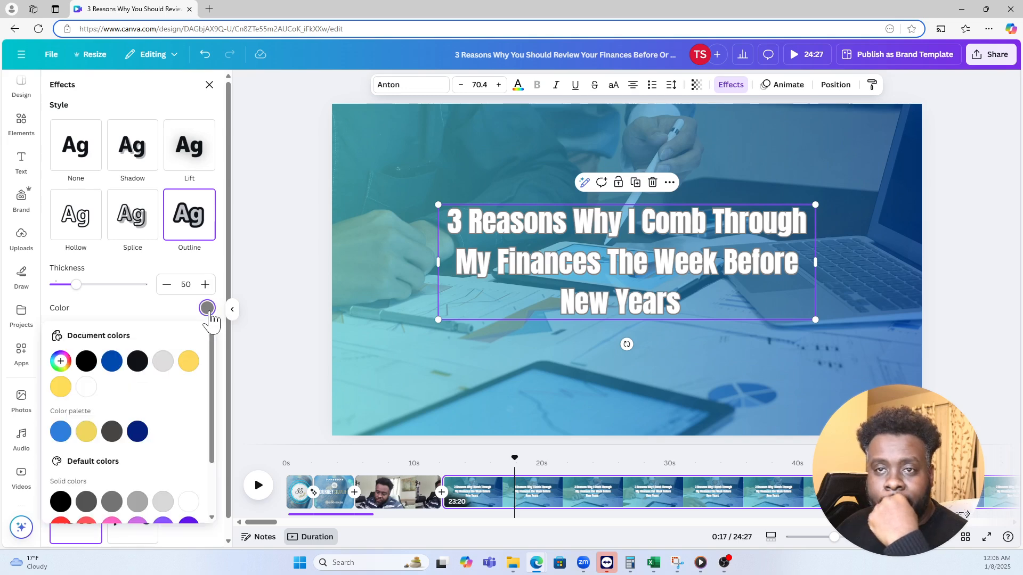
{"action": "left_click", "coordinate": [181, 370]}
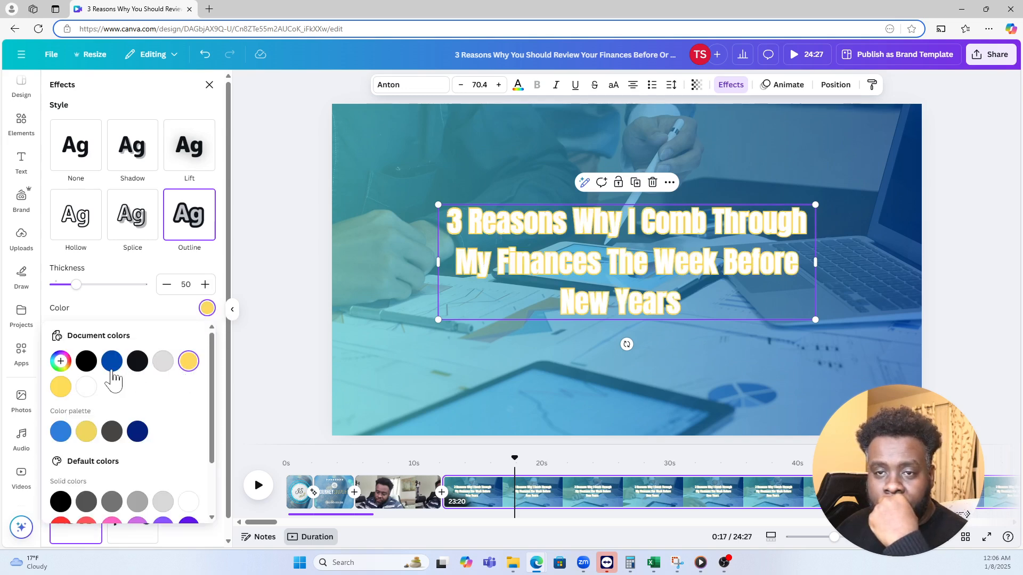
{"action": "left_click", "coordinate": [136, 432]}
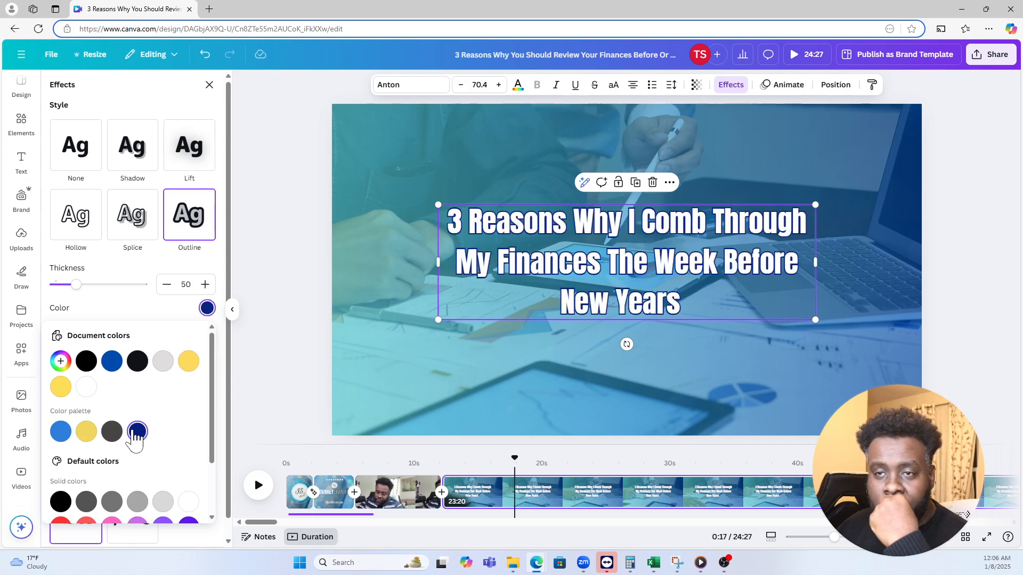
- Color the heading text yellow and widen its text box into a two-line title just below the page's center
{"action": "left_click", "coordinate": [517, 85]}
{"action": "left_click", "coordinate": [201, 166]}
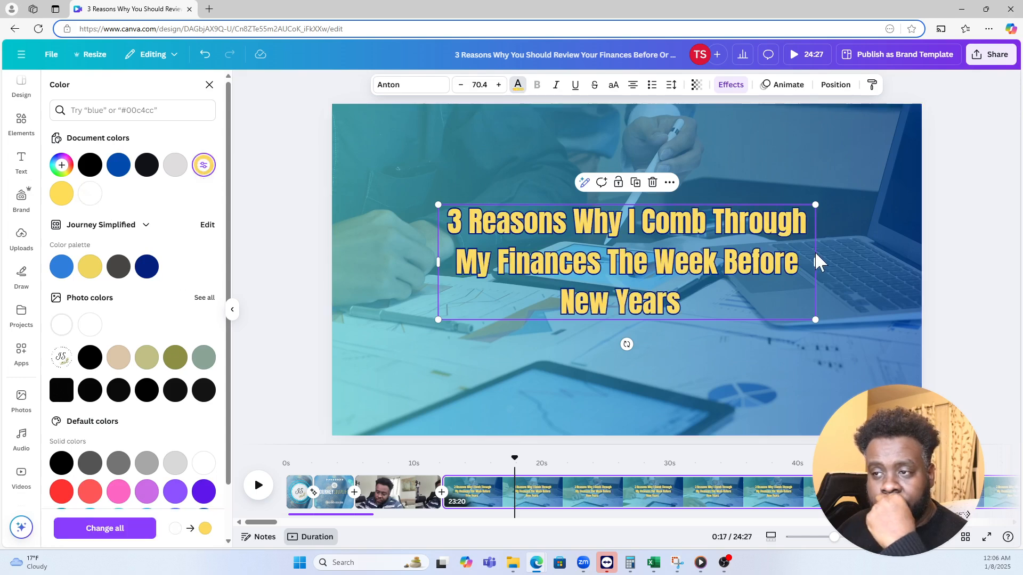
{"action": "left_click_drag", "start_coordinate": [814, 258], "coordinate": [878, 258]}
{"action": "left_click_drag", "start_coordinate": [799, 260], "coordinate": [737, 334]}
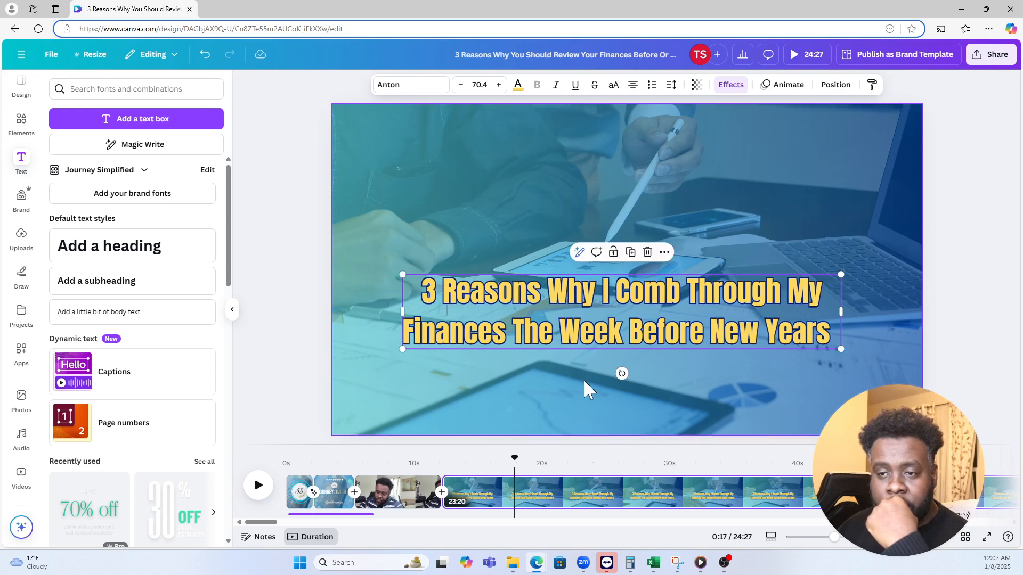
{"action": "left_click_drag", "start_coordinate": [465, 318], "coordinate": [467, 307]}
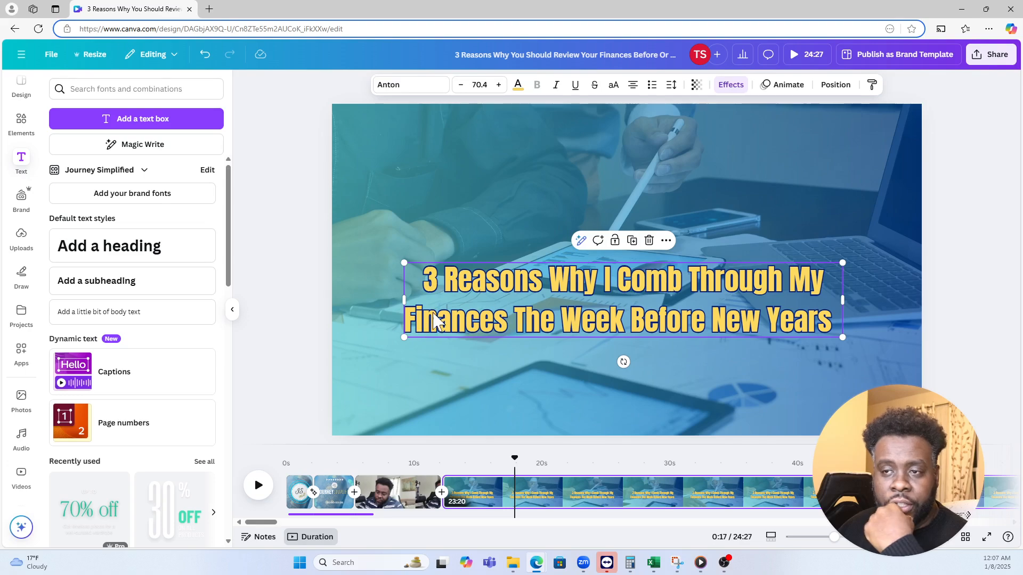
- Apply the Ascend text animation to the heading and set it to play only on enter
{"action": "left_click", "coordinate": [785, 87]}
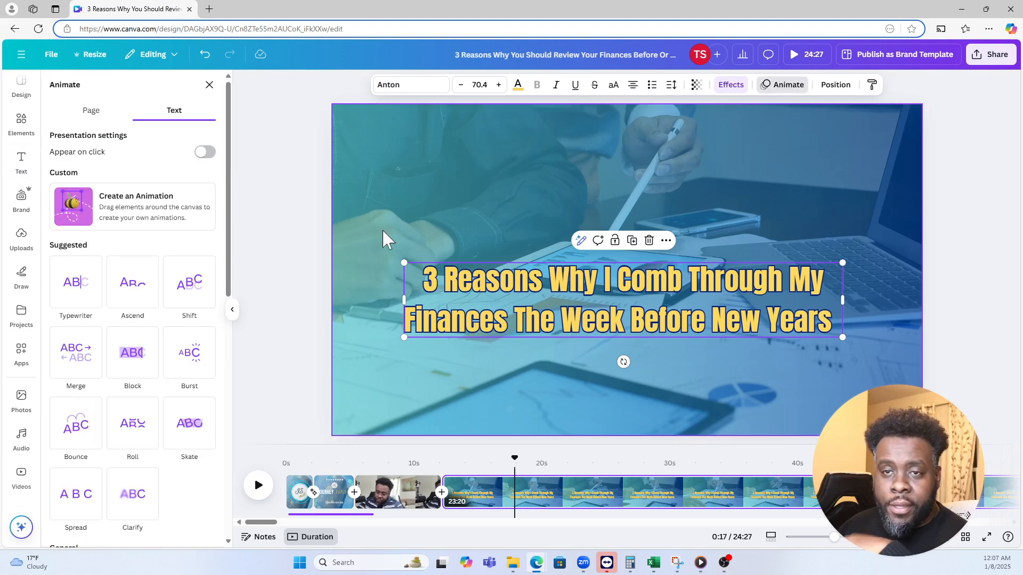
{"action": "scroll", "coordinate": [176, 292], "scroll_direction": "down", "scroll_amount": 1}
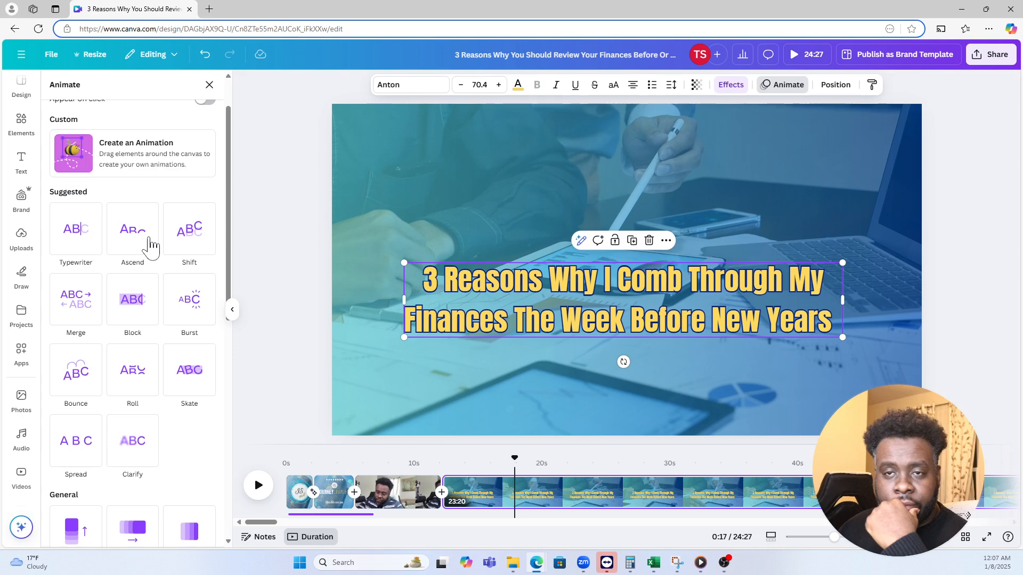
{"action": "left_click", "coordinate": [133, 235]}
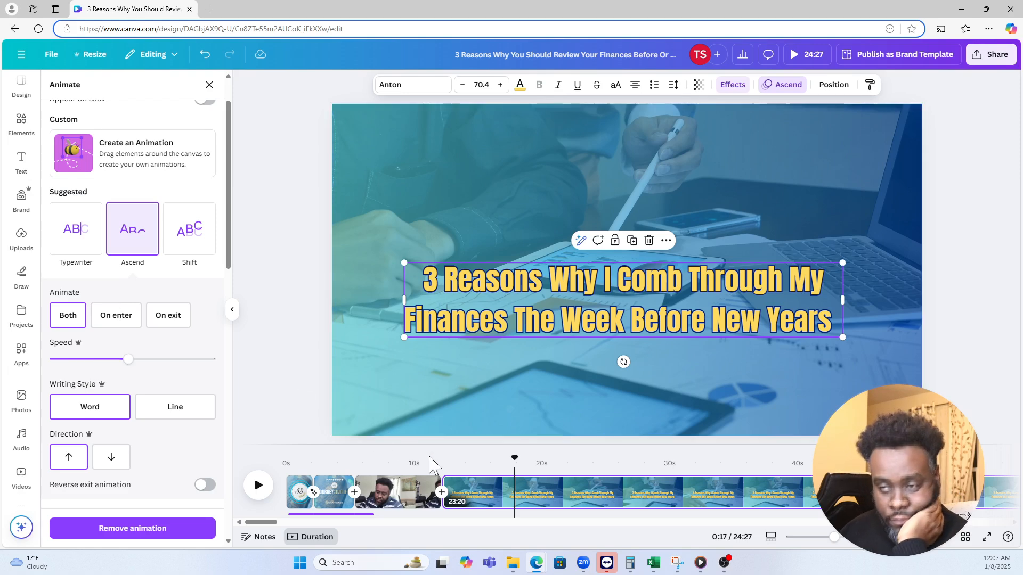
{"action": "left_click", "coordinate": [116, 316]}
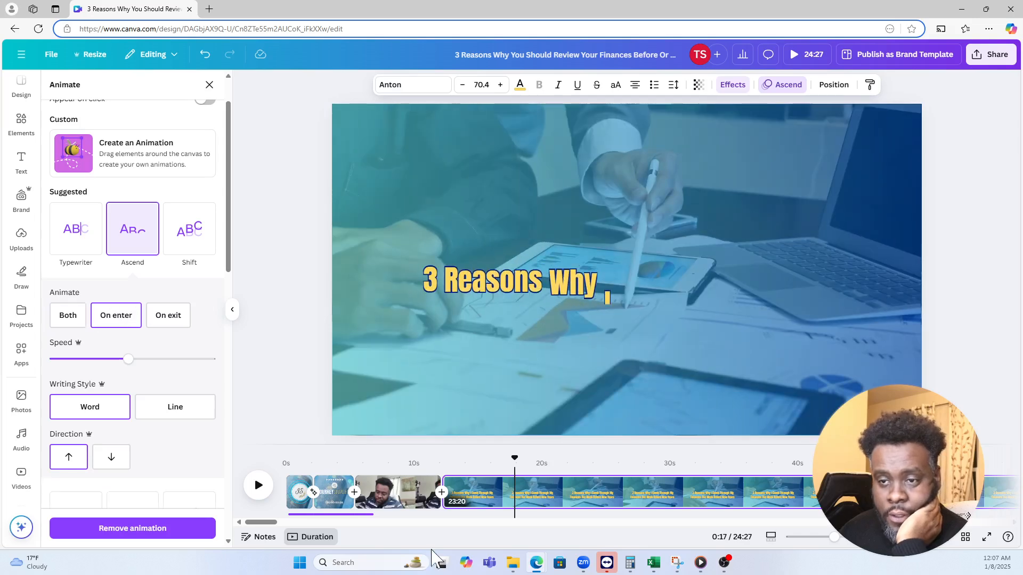
- Play the video from the Journey Simplified intro page into the title section and pause at 0:18
{"action": "left_click", "coordinate": [331, 493]}
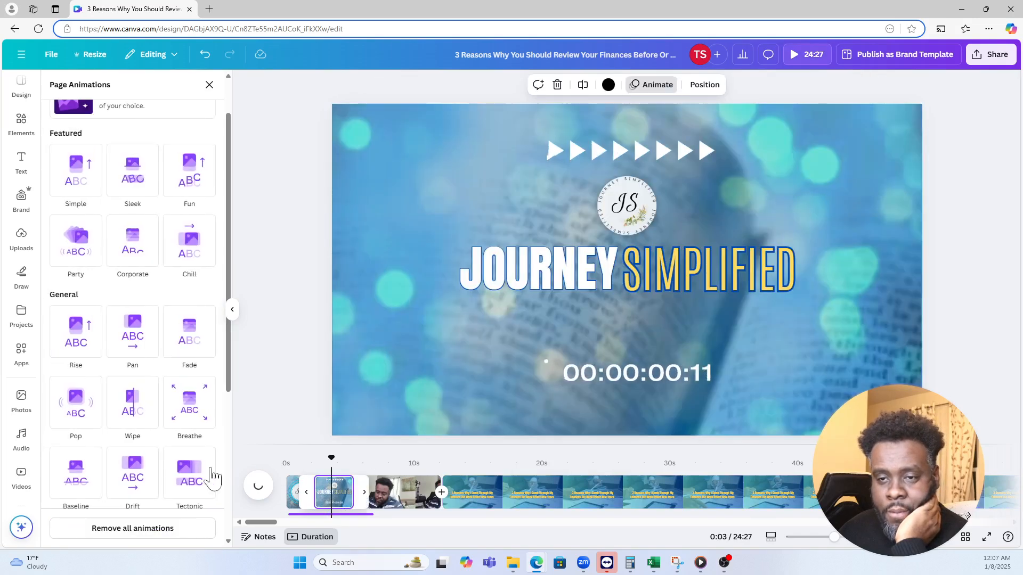
{"action": "left_click", "coordinate": [259, 486]}
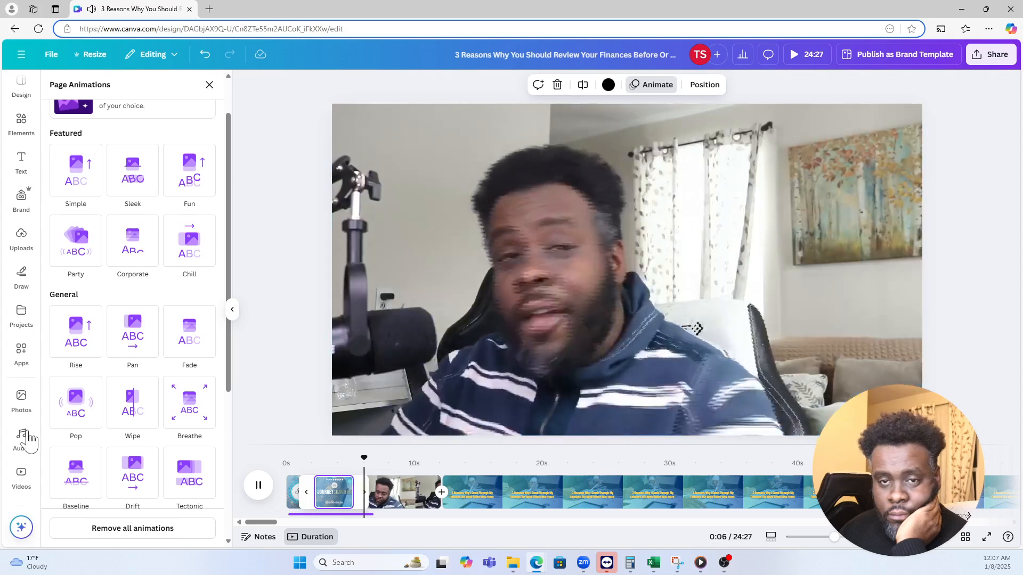
{"action": "left_click", "coordinate": [21, 475]}
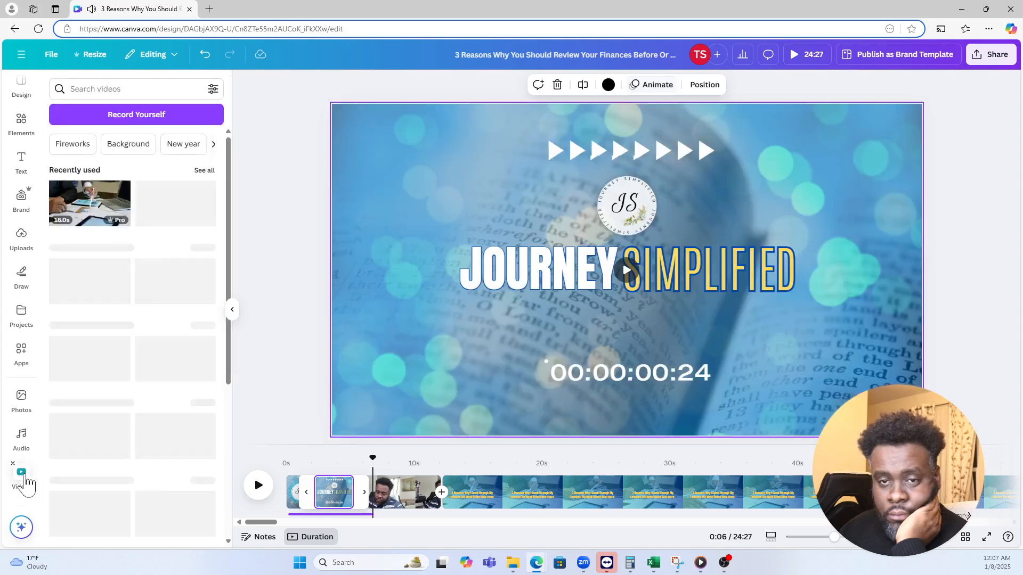
{"action": "left_click", "coordinate": [254, 487]}
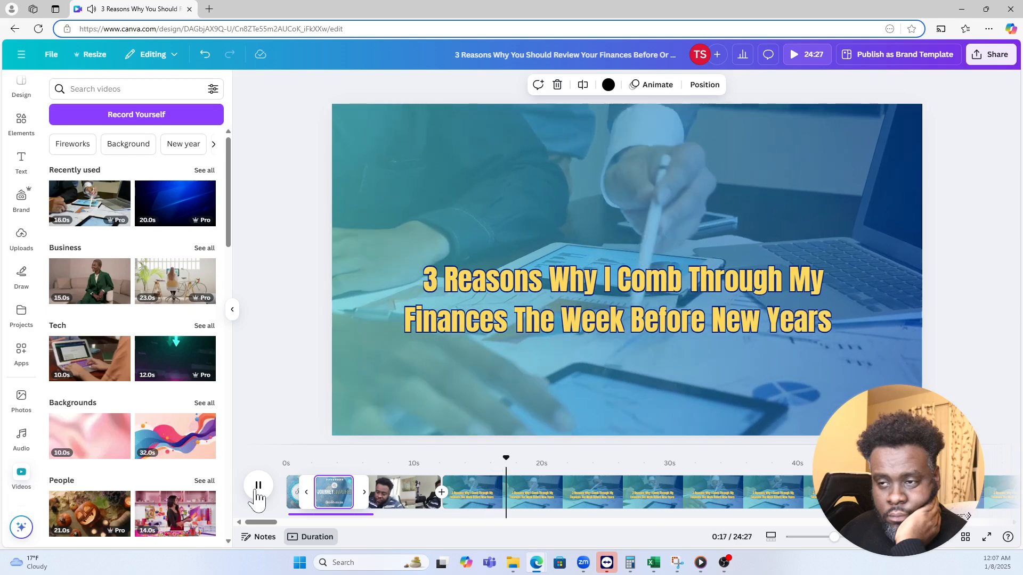
{"action": "left_click", "coordinate": [258, 490]}
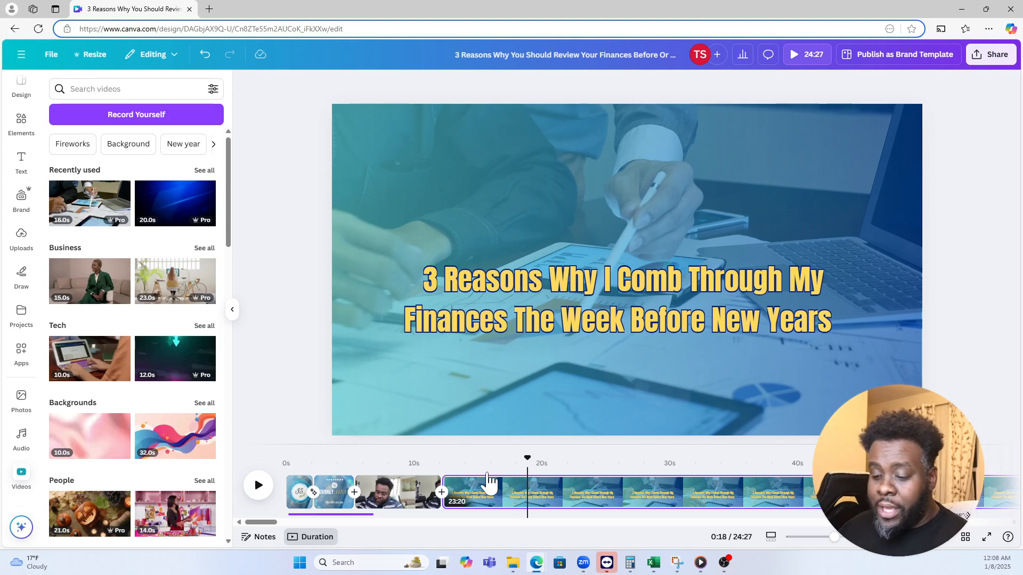
- Split the title page at 0:18 and delete the heading, gradient overlay and stock footage from the part after the split
{"action": "key", "text": "s"}
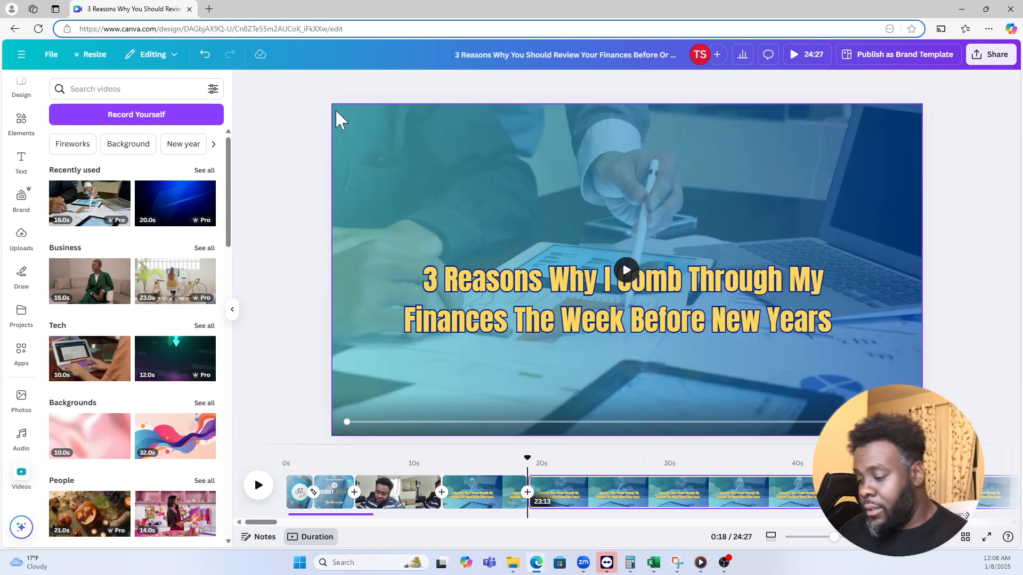
{"action": "left_click", "coordinate": [496, 272]}
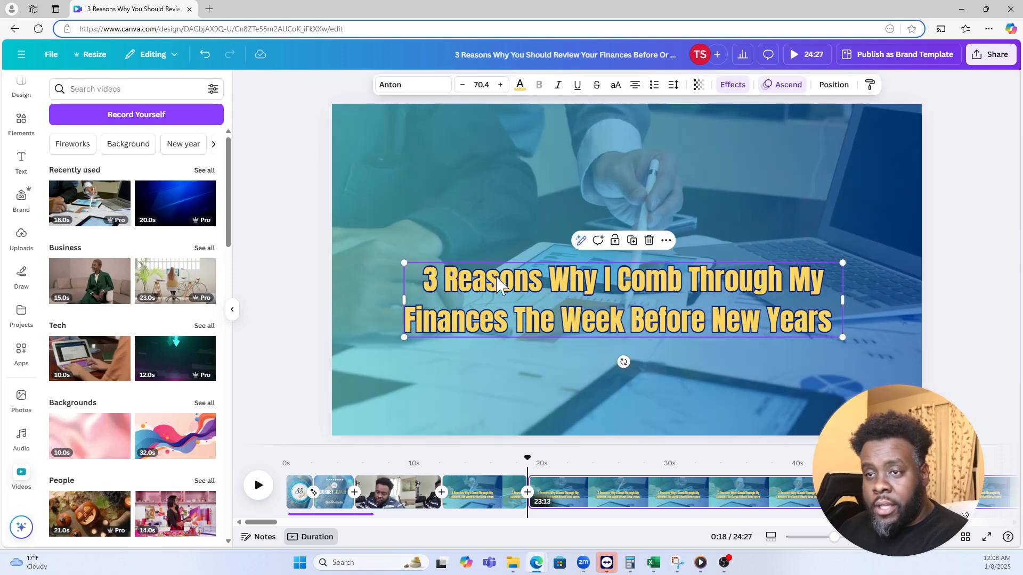
{"action": "key", "text": "Delete"}
{"action": "left_click", "coordinate": [439, 196]}
{"action": "key", "text": "Delete"}
{"action": "left_click", "coordinate": [458, 241]}
{"action": "key", "text": "Delete"}
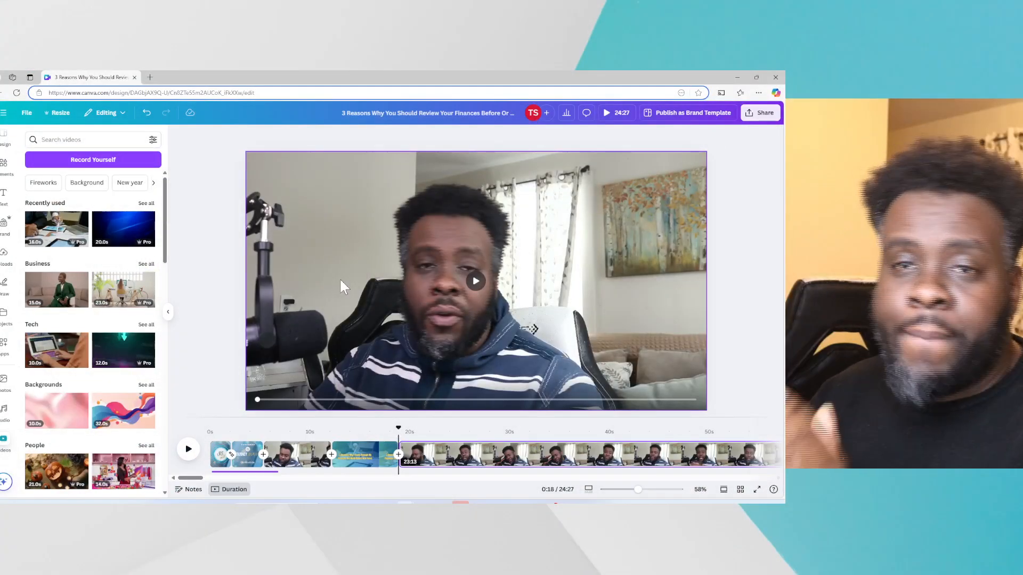
- Try adding the recently used 20-second dark blue abstract video to the title page, and undo the addition
{"action": "left_click", "coordinate": [369, 465]}
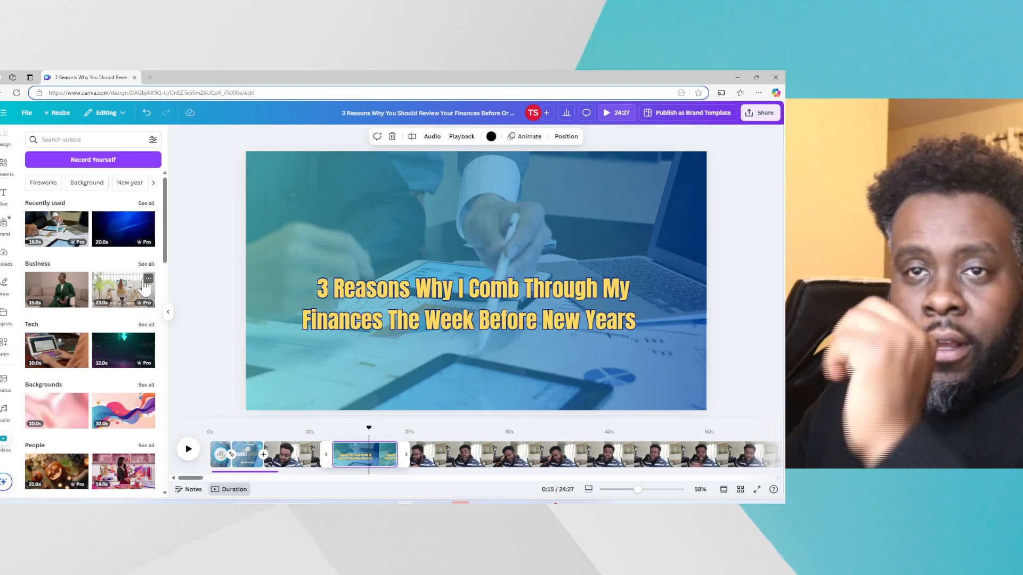
{"action": "left_click", "coordinate": [127, 238]}
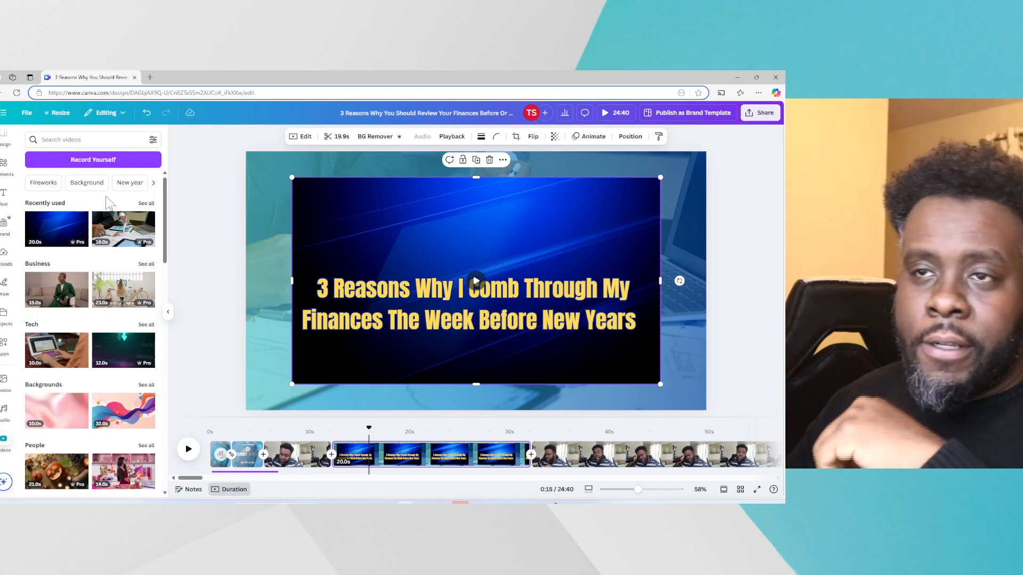
{"action": "left_click", "coordinate": [148, 113]}
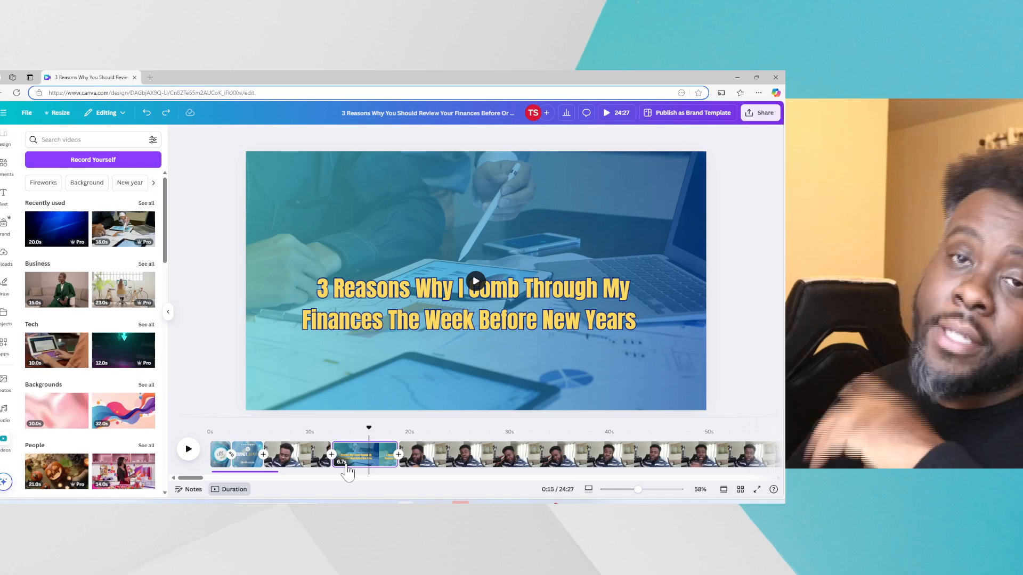
- Play the video from the end of the title page into the talking-head footage and pause at 0:25
{"action": "left_click", "coordinate": [387, 460]}
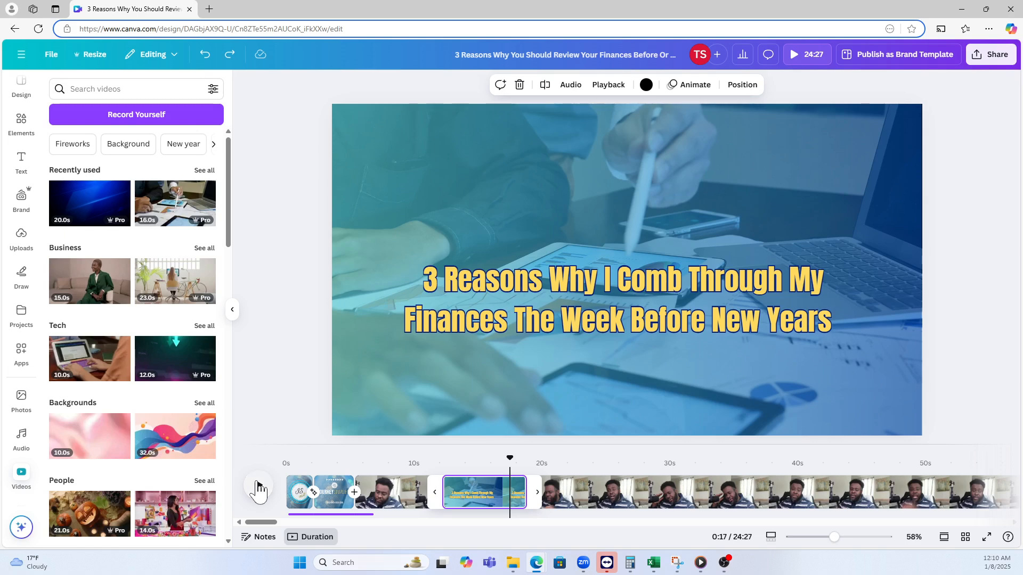
{"action": "left_click", "coordinate": [258, 485]}
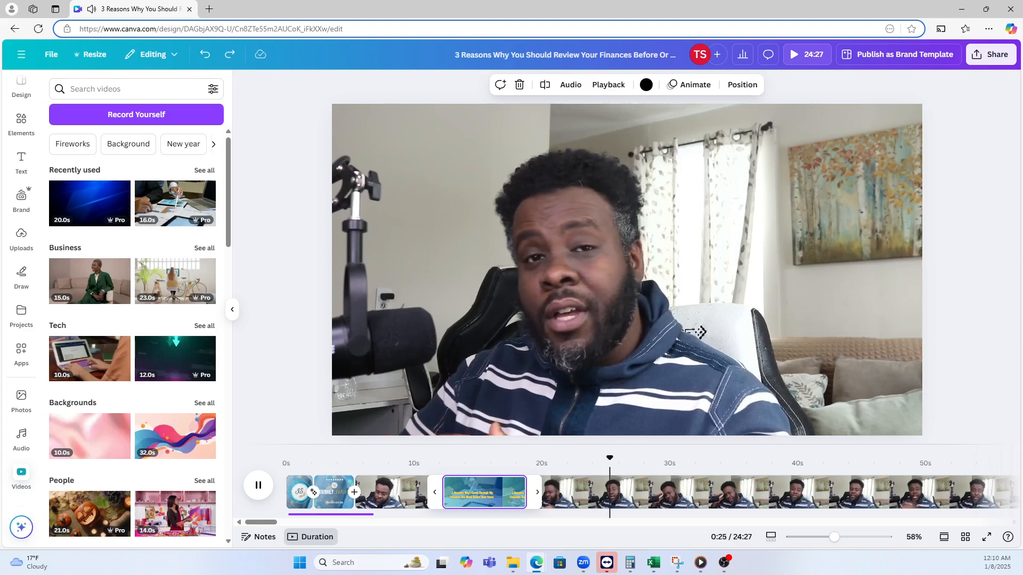
{"action": "left_click", "coordinate": [255, 477]}
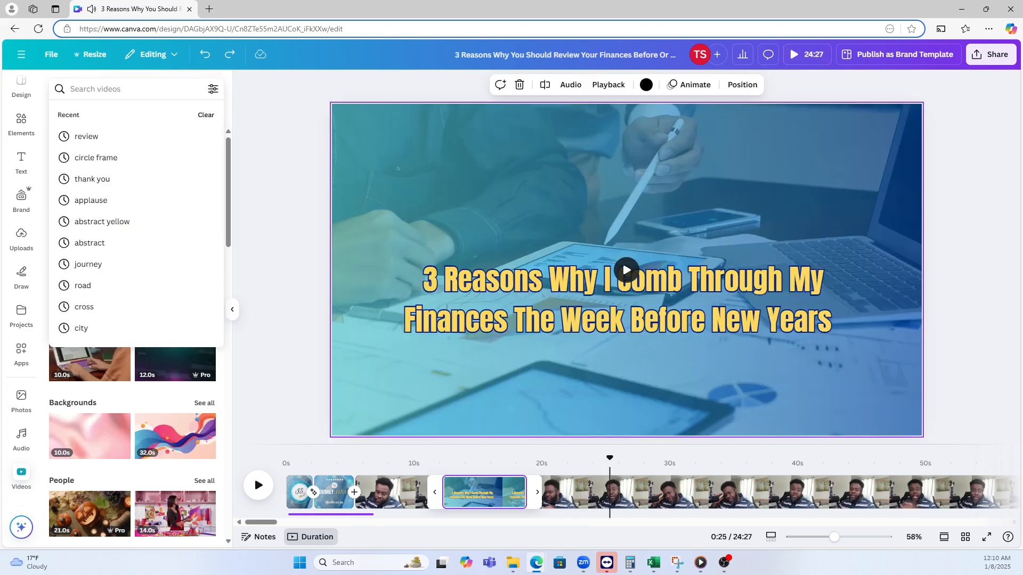
- Search the stock video library for "reviewing accounts"
{"action": "type", "text": "rev"}
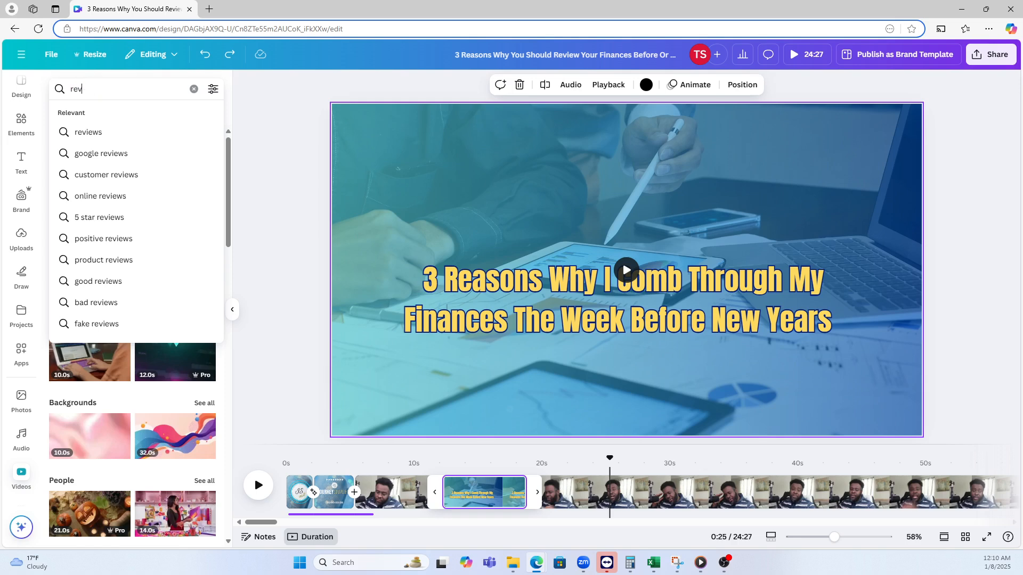
{"action": "type", "text": "eiwiewin"}
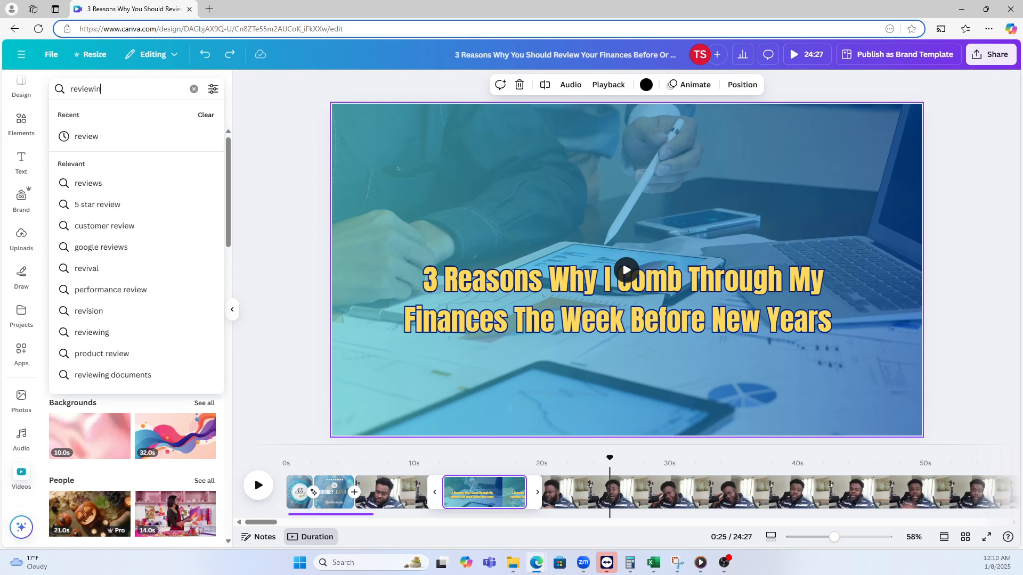
{"action": "type", "text": "g acco"}
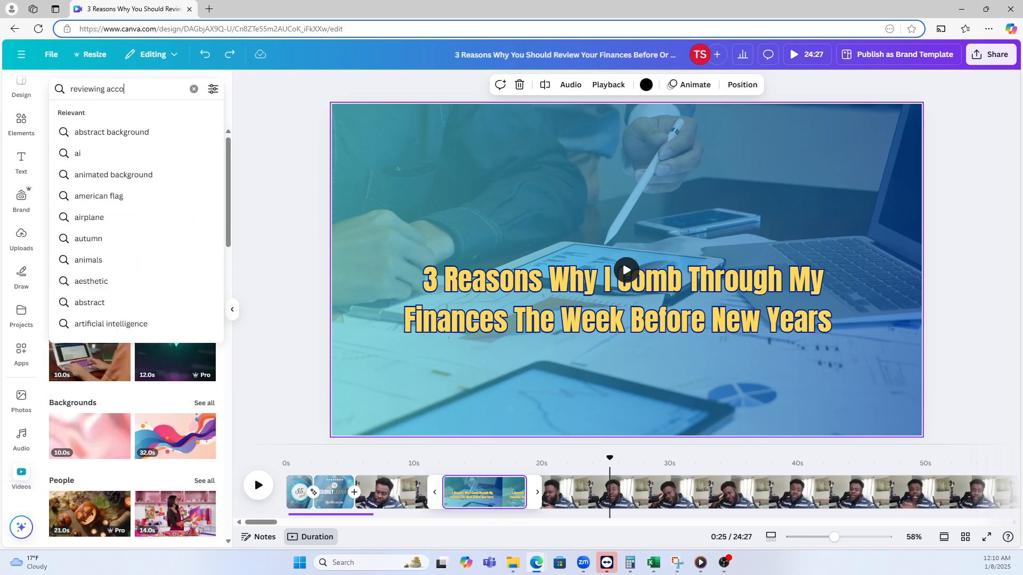
{"action": "key", "text": "BackSpace"}
{"action": "key", "text": "BackSpace"}
{"action": "key", "text": "BackSpace"}
{"action": "type", "text": "ccount"}
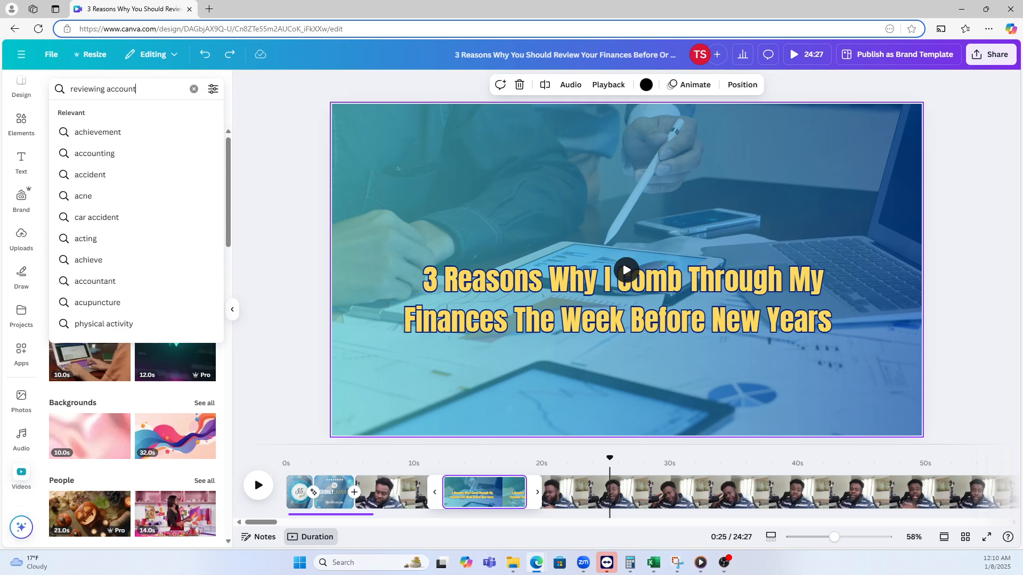
{"action": "type", "text": "s"}
{"action": "key", "text": "Return"}
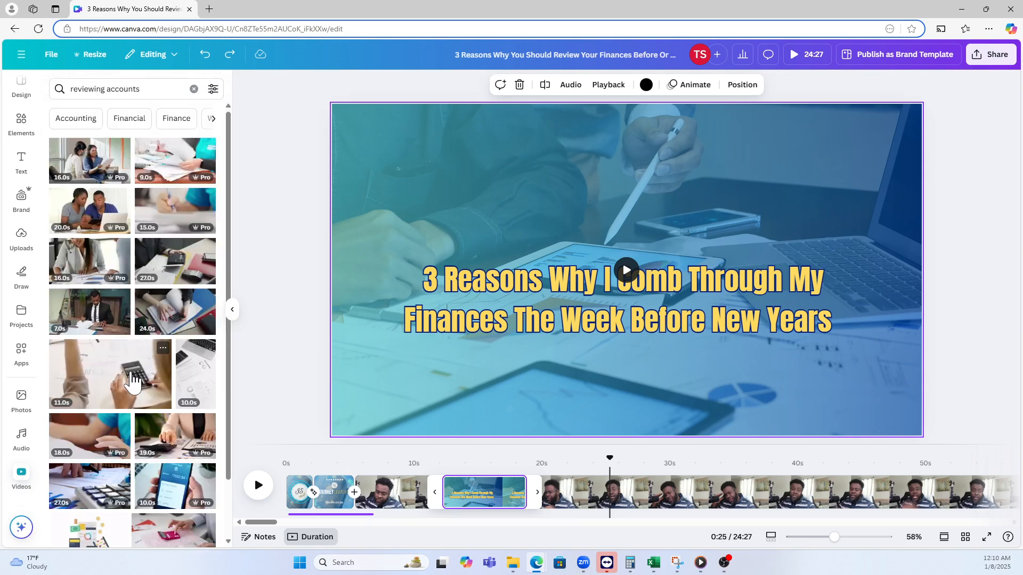
- Split the talking-head page at 0:25 and add the 16-second blue-background stock video of debt and credit papers to the part after it
{"action": "scroll", "coordinate": [133, 379], "scroll_direction": "down", "scroll_amount": 3}
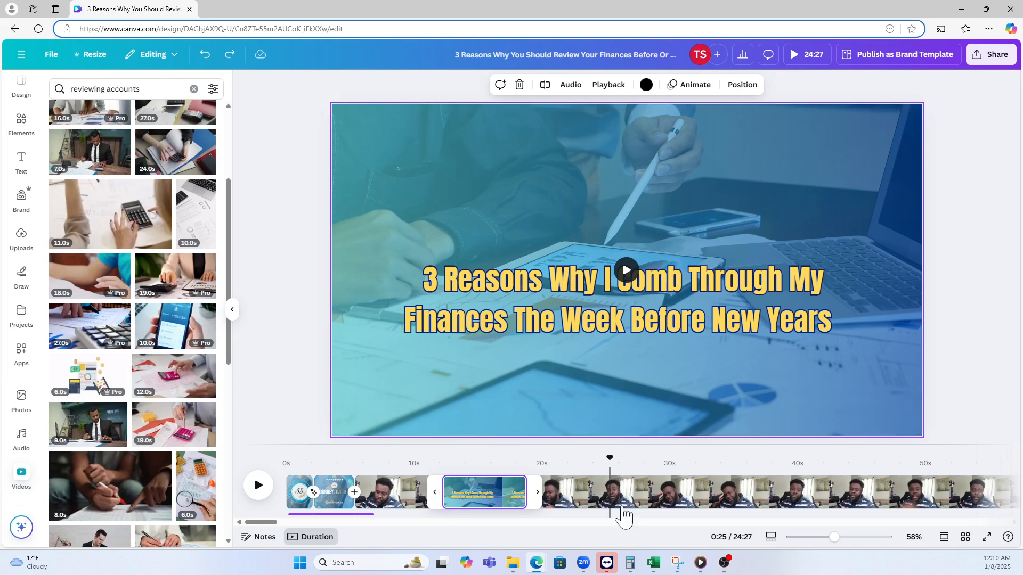
{"action": "scroll", "coordinate": [184, 450], "scroll_direction": "down", "scroll_amount": 4}
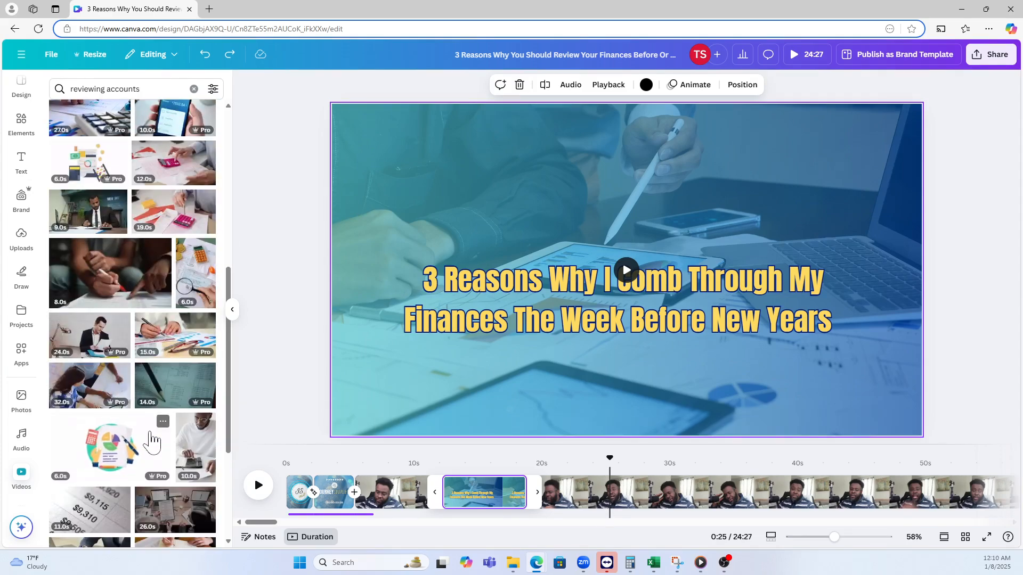
{"action": "scroll", "coordinate": [152, 441], "scroll_direction": "down", "scroll_amount": 3}
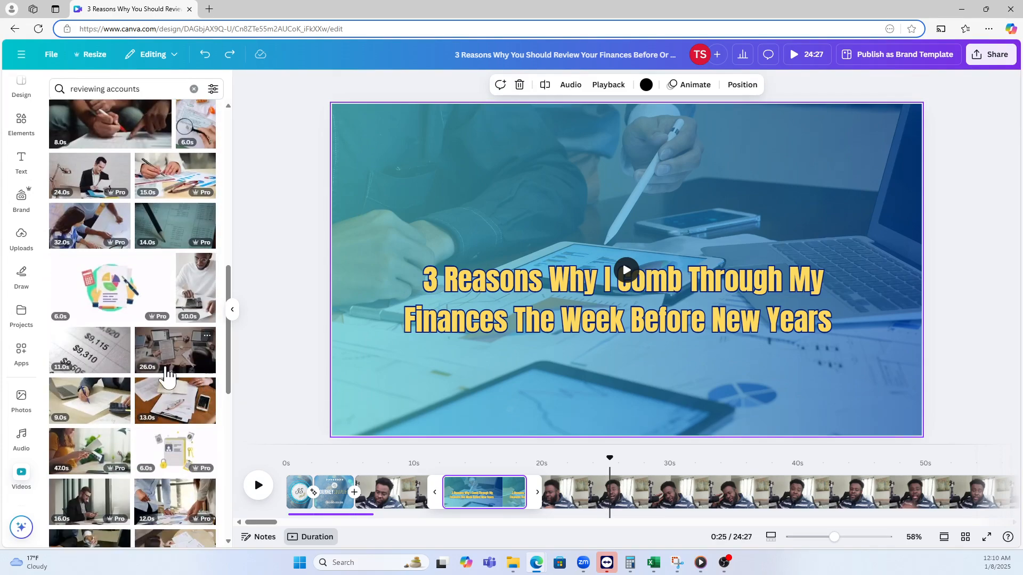
{"action": "scroll", "coordinate": [160, 373], "scroll_direction": "down", "scroll_amount": 1}
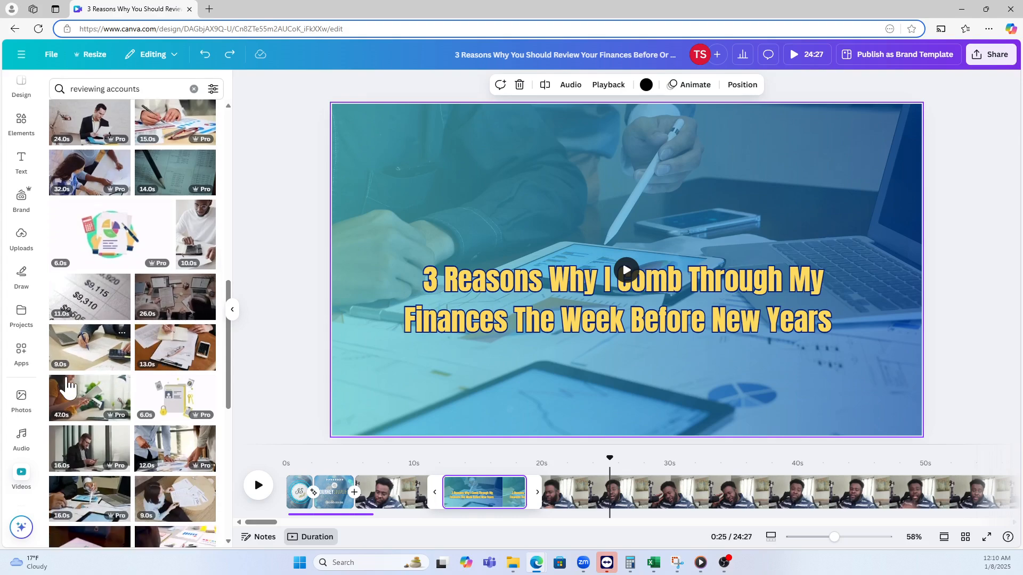
{"action": "scroll", "coordinate": [80, 403], "scroll_direction": "down", "scroll_amount": 2}
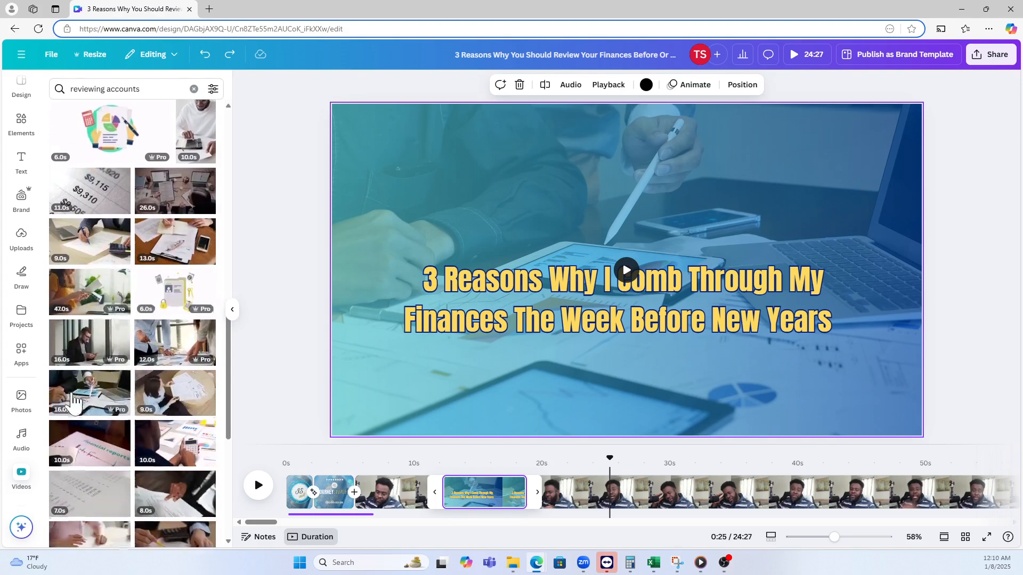
{"action": "scroll", "coordinate": [84, 403], "scroll_direction": "down", "scroll_amount": 4}
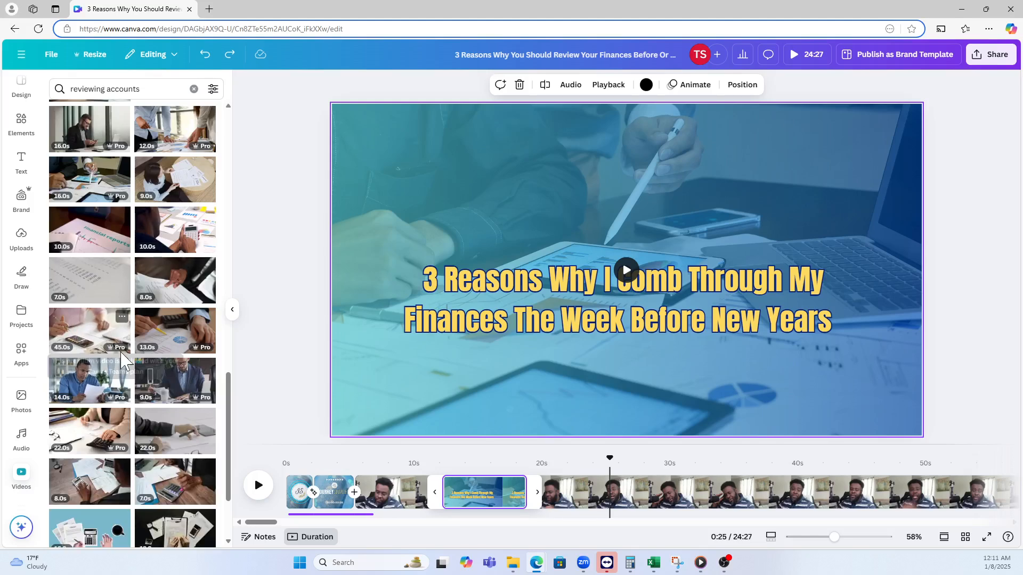
{"action": "scroll", "coordinate": [202, 487], "scroll_direction": "down", "scroll_amount": 2}
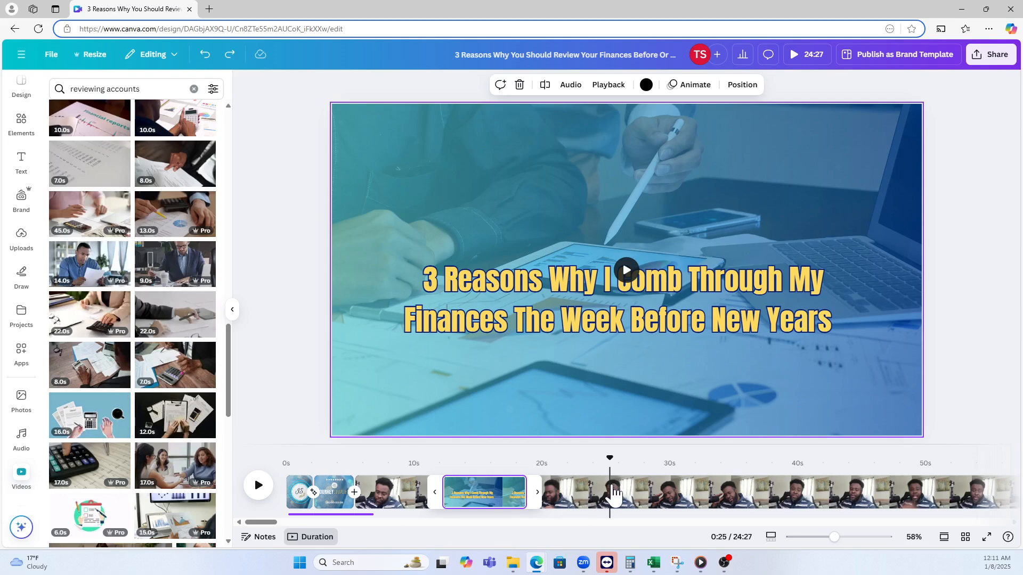
{"action": "left_click", "coordinate": [615, 492]}
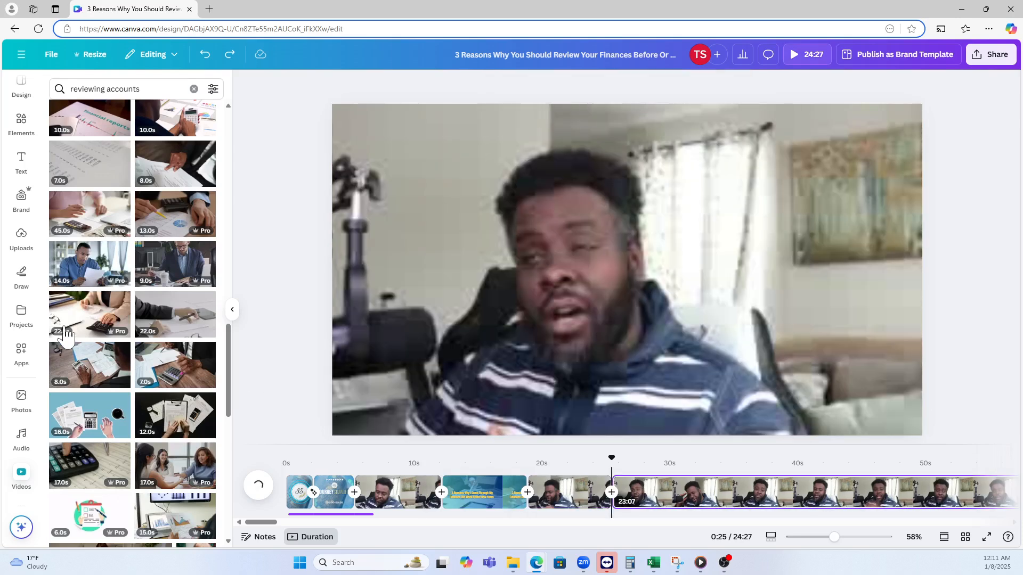
{"action": "left_click", "coordinate": [84, 429]}
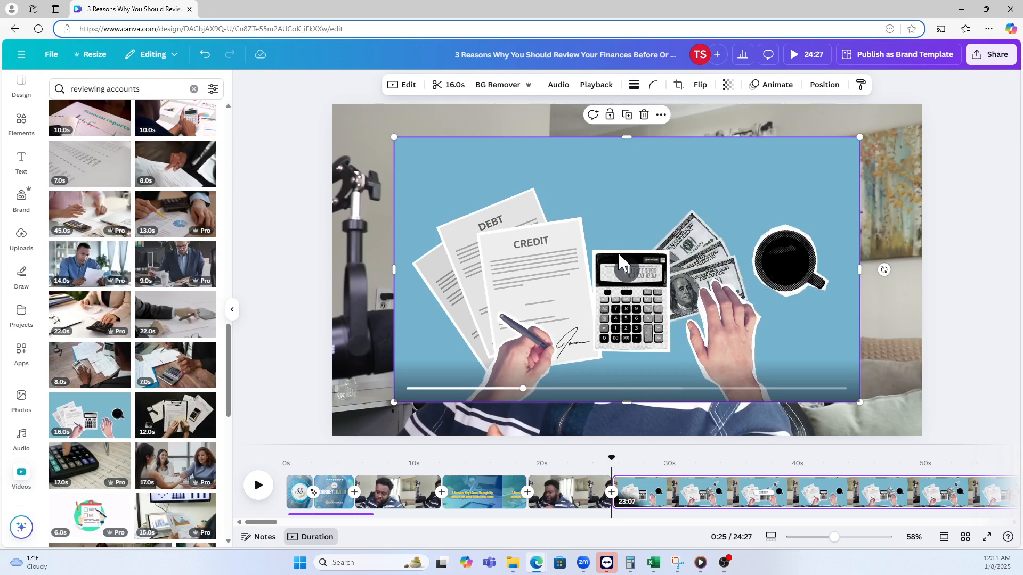
- Enlarge the debt-and-credit stock video to cover the page, and replace it with the 10-second online banking phone video
{"action": "left_click_drag", "start_coordinate": [560, 233], "coordinate": [498, 201]}
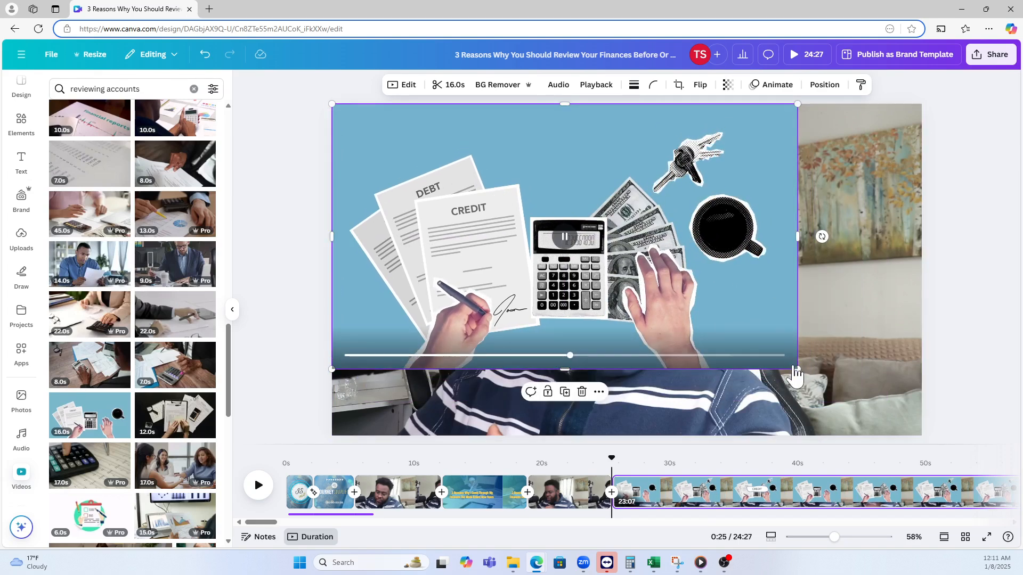
{"action": "left_click_drag", "start_coordinate": [798, 367], "coordinate": [938, 407]}
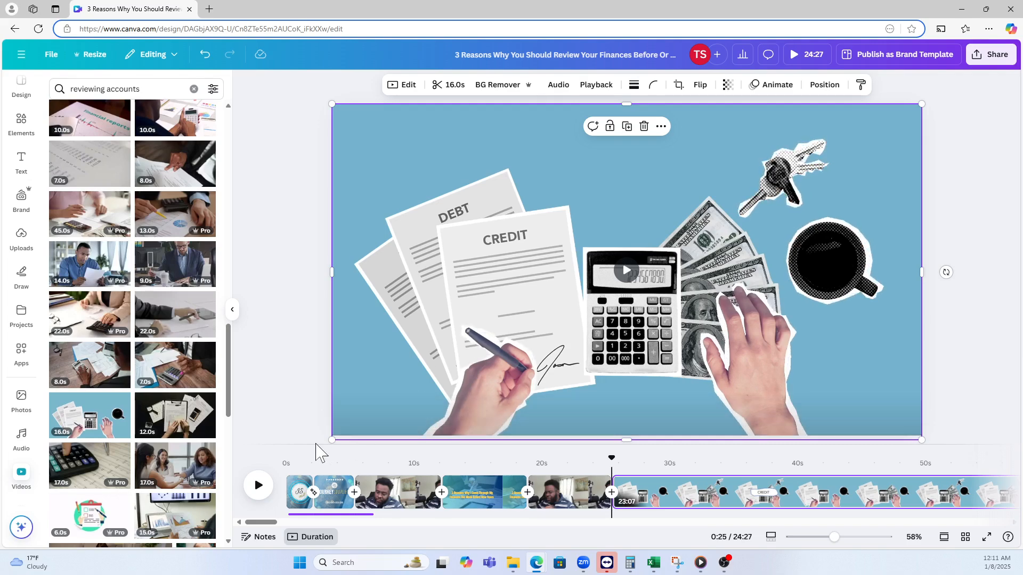
{"action": "scroll", "coordinate": [133, 276], "scroll_direction": "up", "scroll_amount": 5}
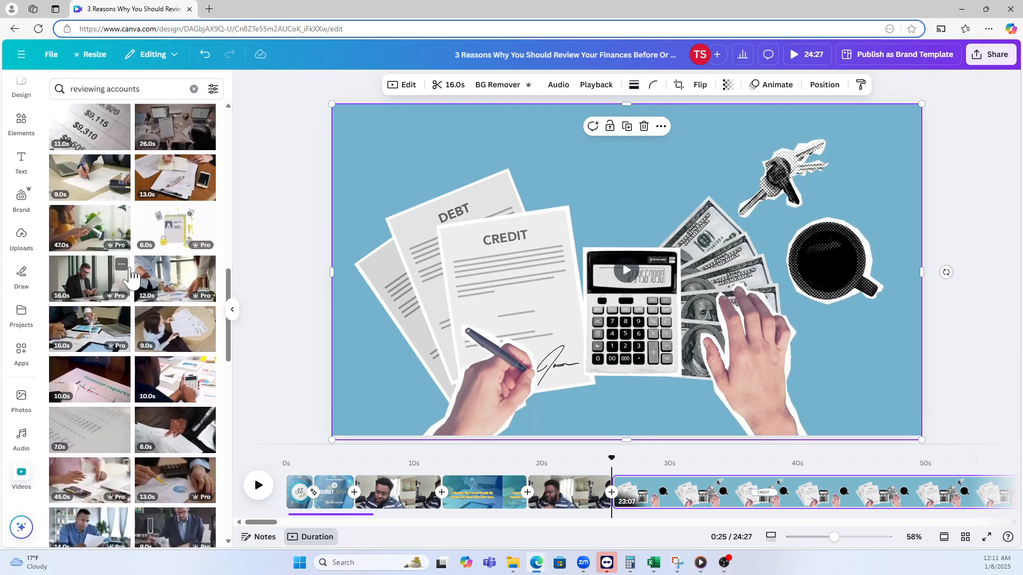
{"action": "scroll", "coordinate": [131, 274], "scroll_direction": "up", "scroll_amount": 5}
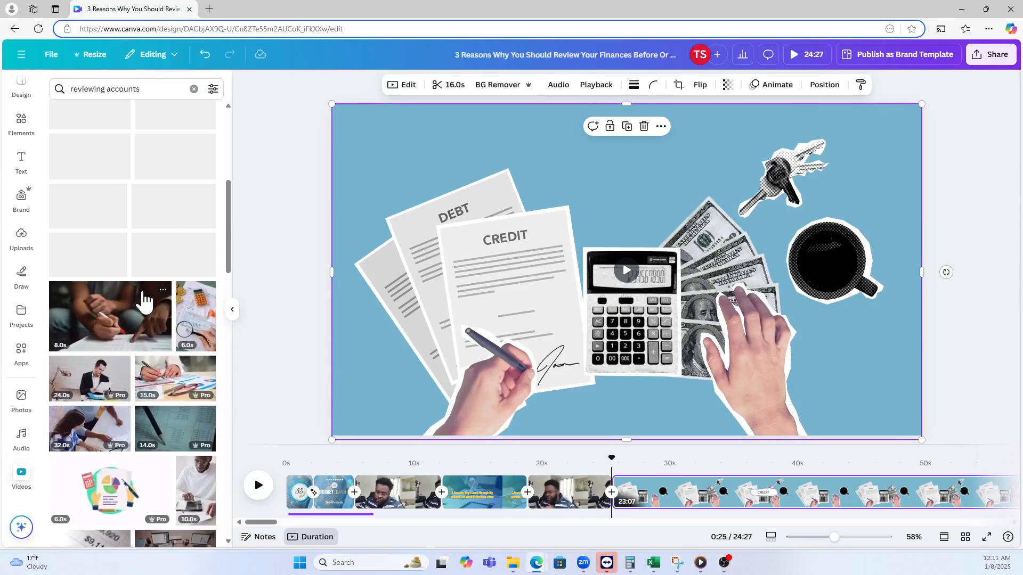
{"action": "left_click_drag", "start_coordinate": [186, 171], "coordinate": [358, 250]}
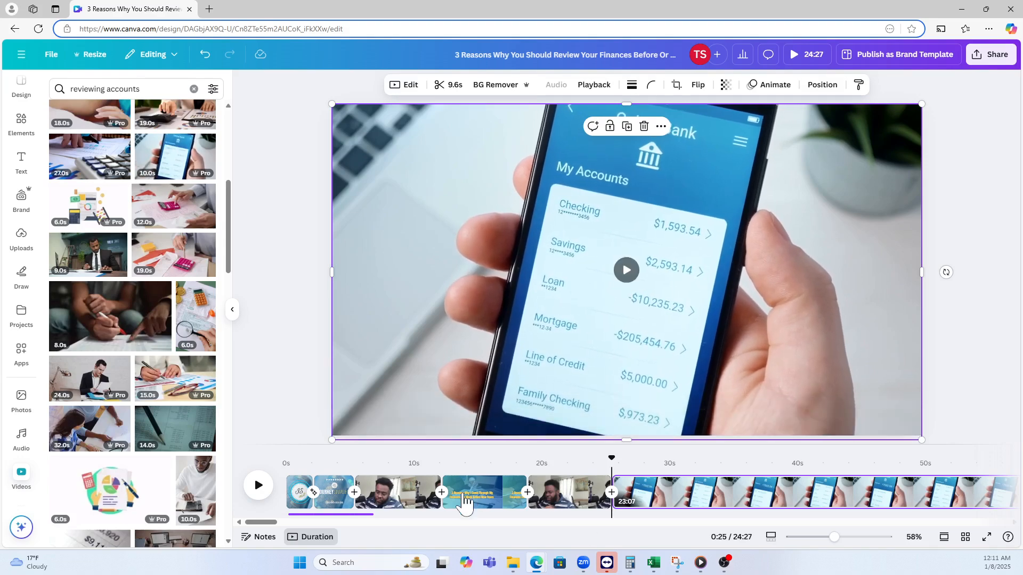
- Play the video from 0:22 into the online banking phone footage and pause at 0:36
{"action": "left_click", "coordinate": [581, 495]}
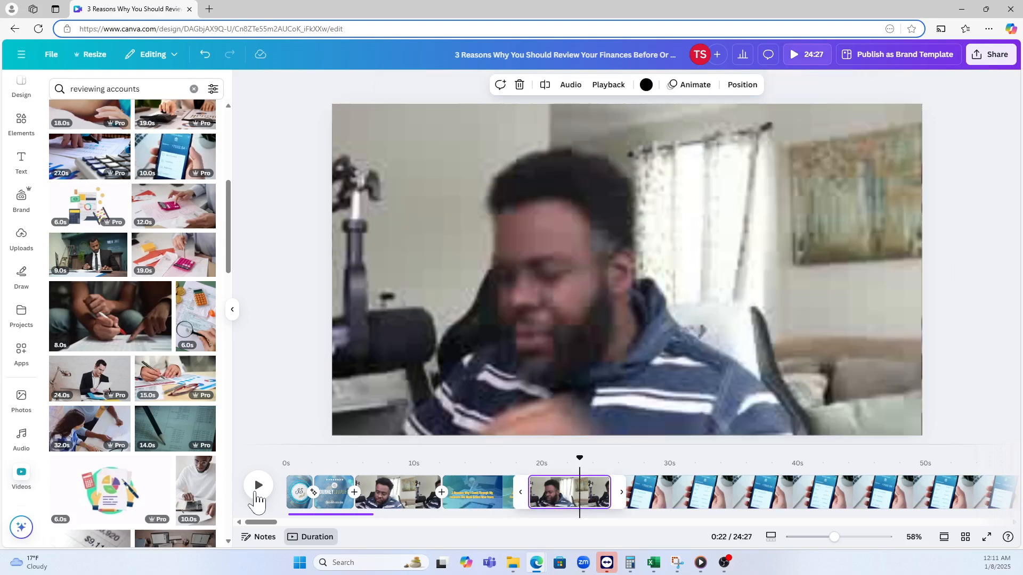
{"action": "left_click", "coordinate": [257, 494]}
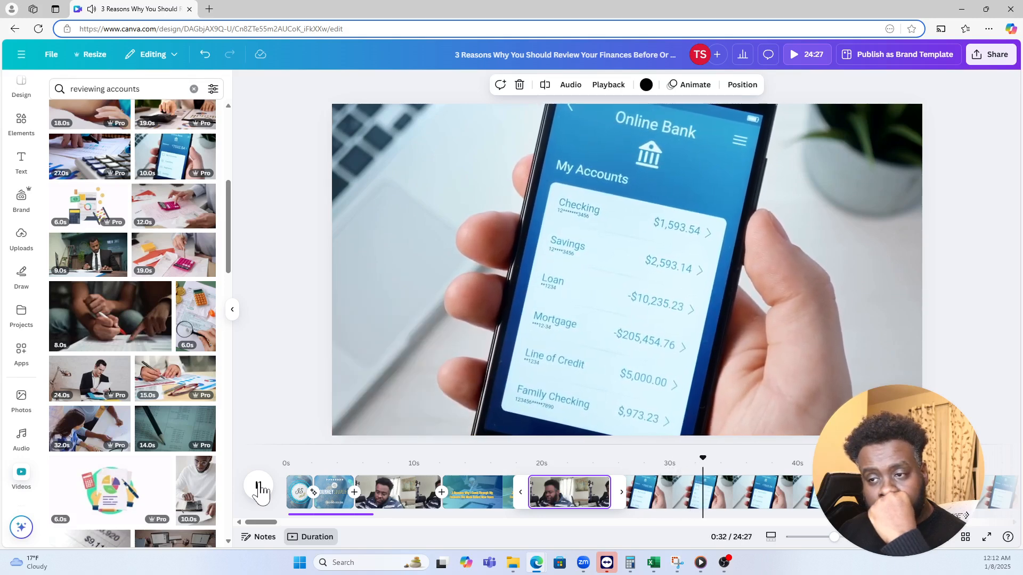
{"action": "left_click", "coordinate": [259, 487]}
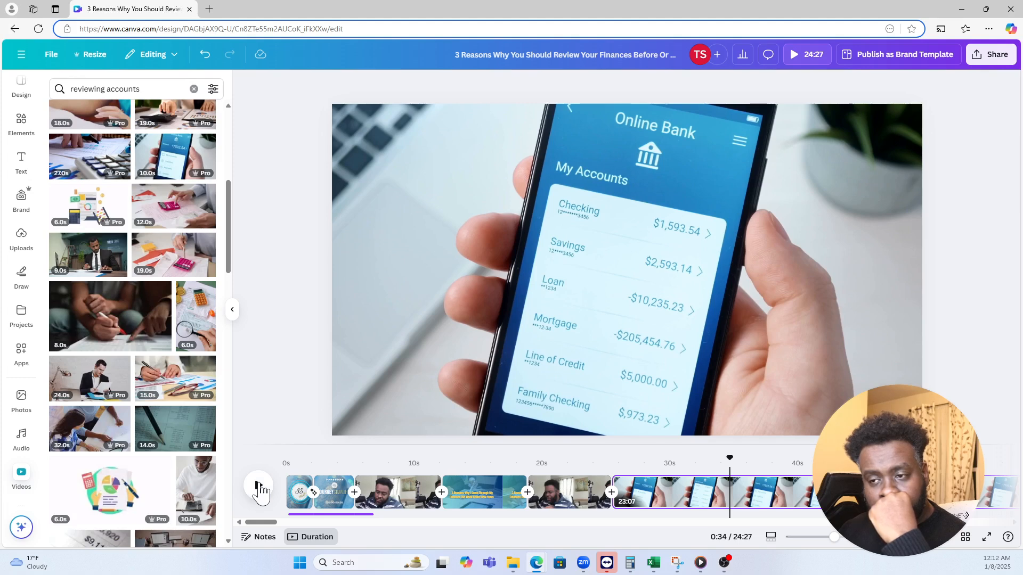
{"action": "left_click", "coordinate": [259, 487]}
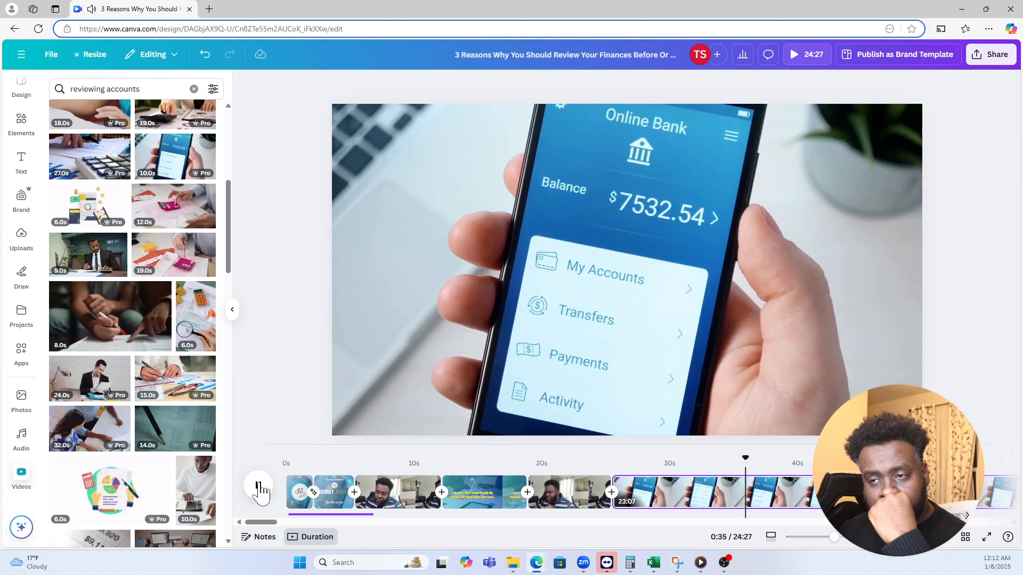
{"action": "left_click", "coordinate": [260, 489]}
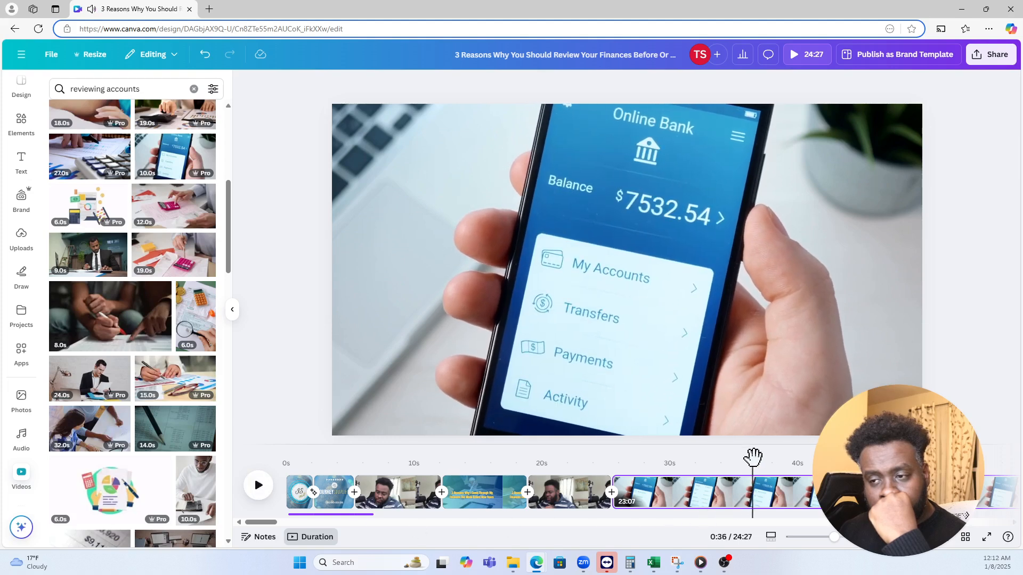
- Split the phone-footage page at 0:35 and delete the phone video from the part after the split
{"action": "left_click_drag", "start_coordinate": [754, 454], "coordinate": [738, 455]}
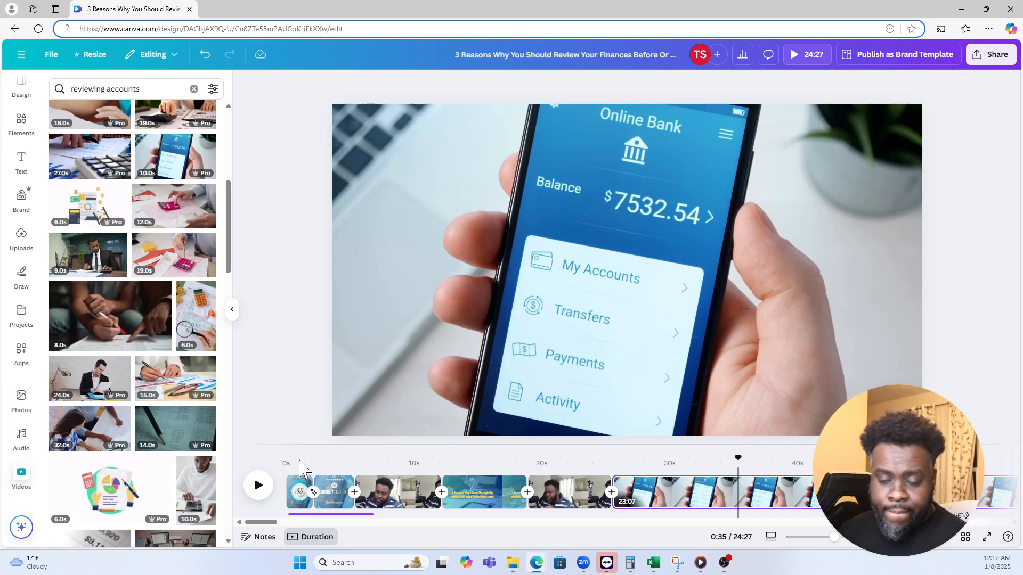
{"action": "key", "text": "s"}
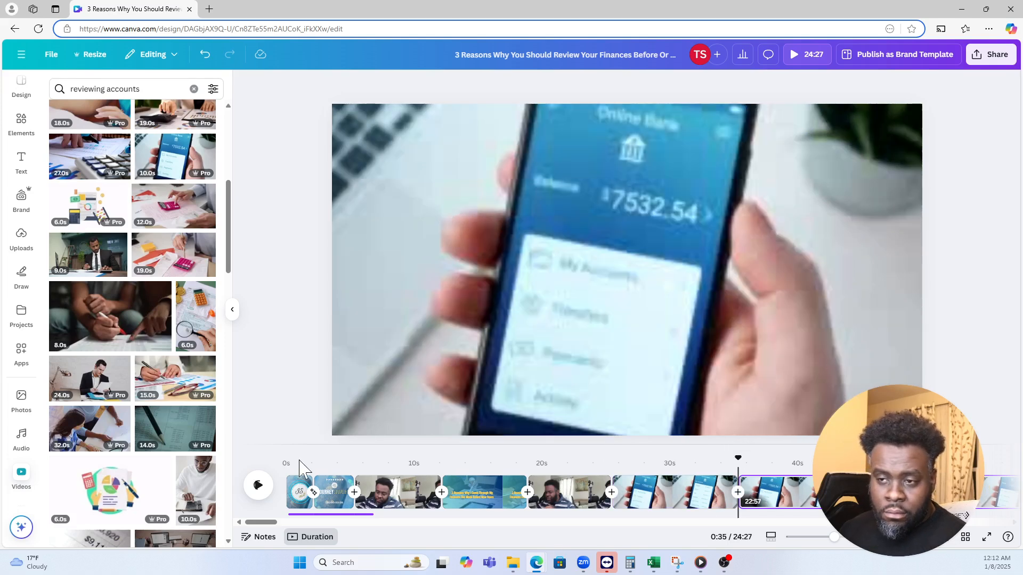
{"action": "left_click", "coordinate": [794, 493]}
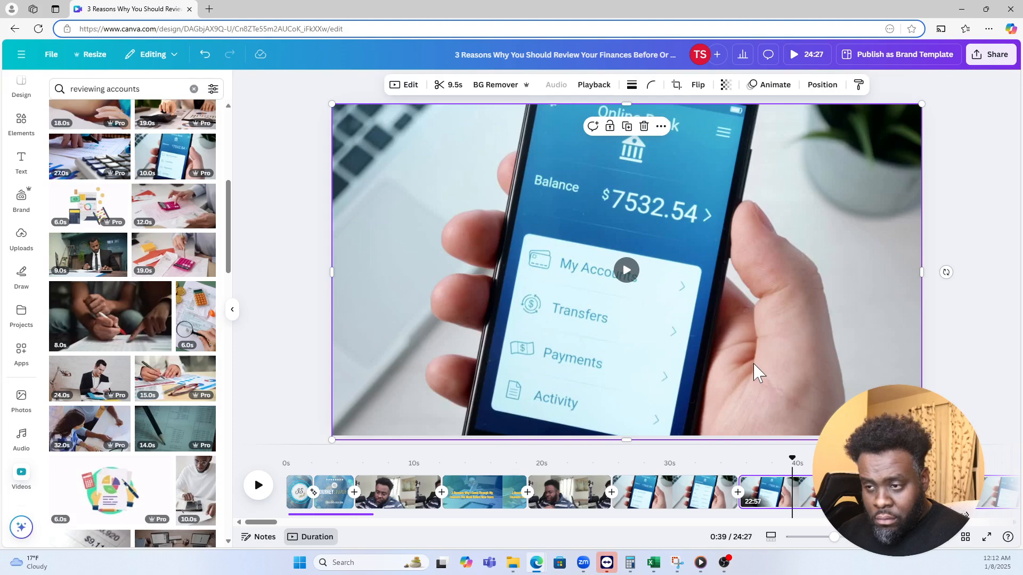
{"action": "key", "text": "ctrl+z"}
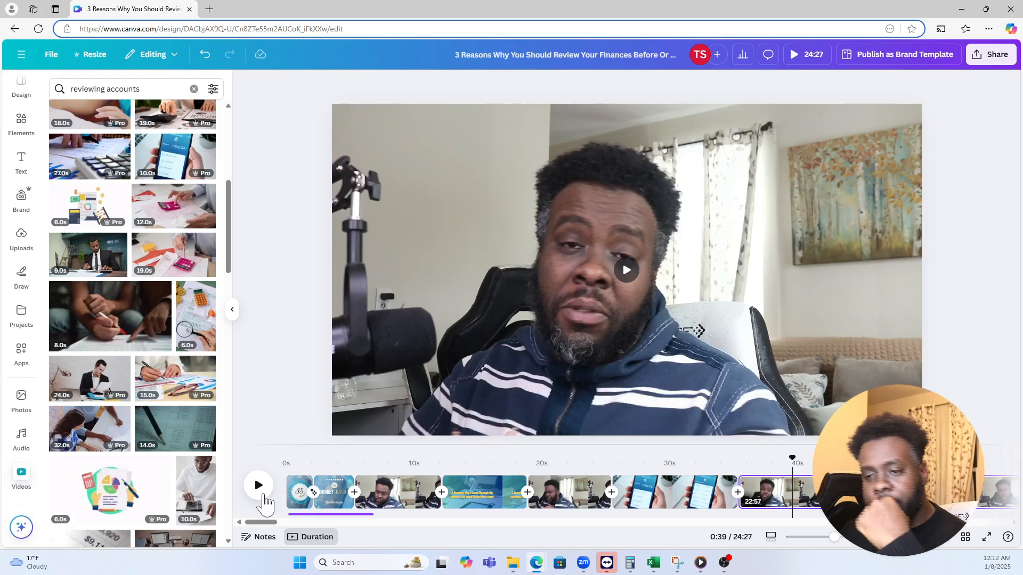
- Play the talking-head footage from 0:39 to 0:47 and split the page there
{"action": "left_click", "coordinate": [263, 496]}
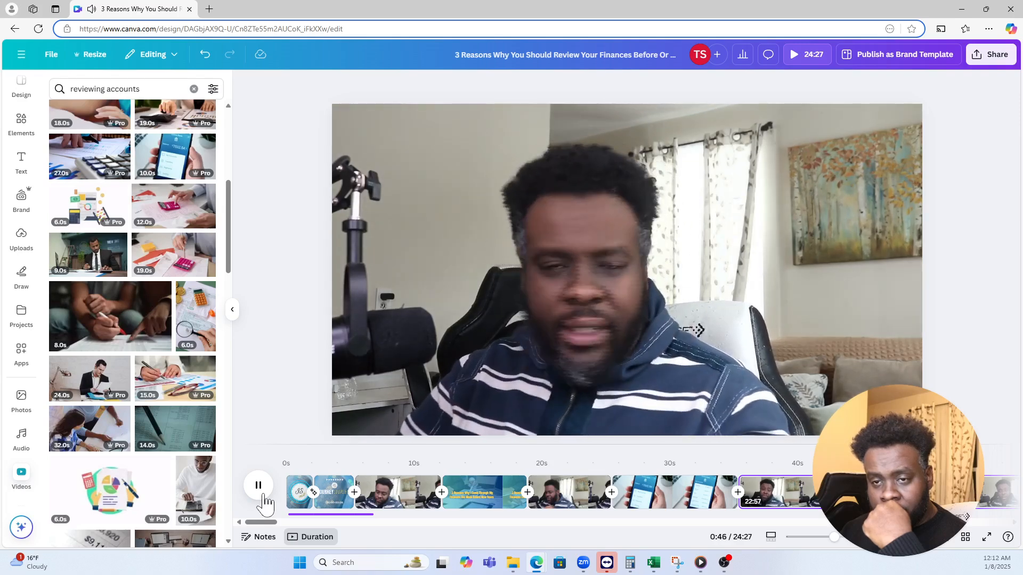
{"action": "left_click", "coordinate": [263, 497]}
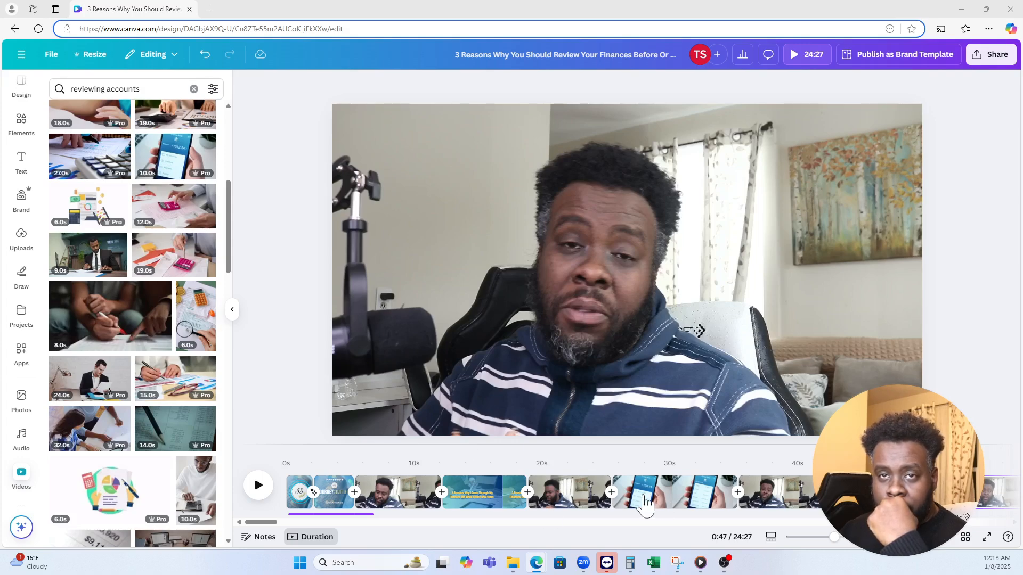
- Copy the blue gradient rectangle from the title page onto the talking-head page that starts after the 0:47 split
{"action": "left_click", "coordinate": [26, 124]}
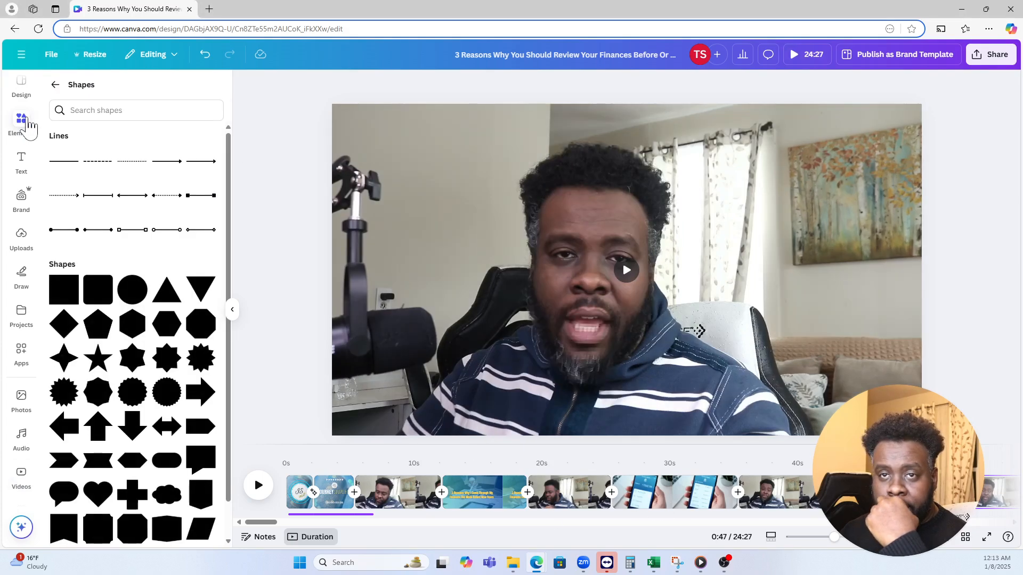
{"action": "left_click", "coordinate": [55, 84]}
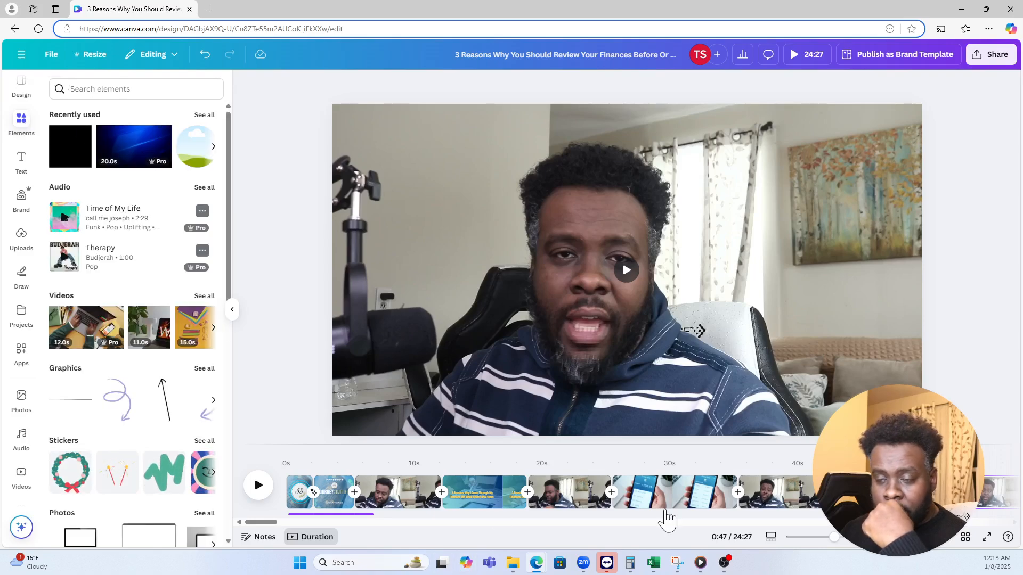
{"action": "left_click", "coordinate": [511, 500]}
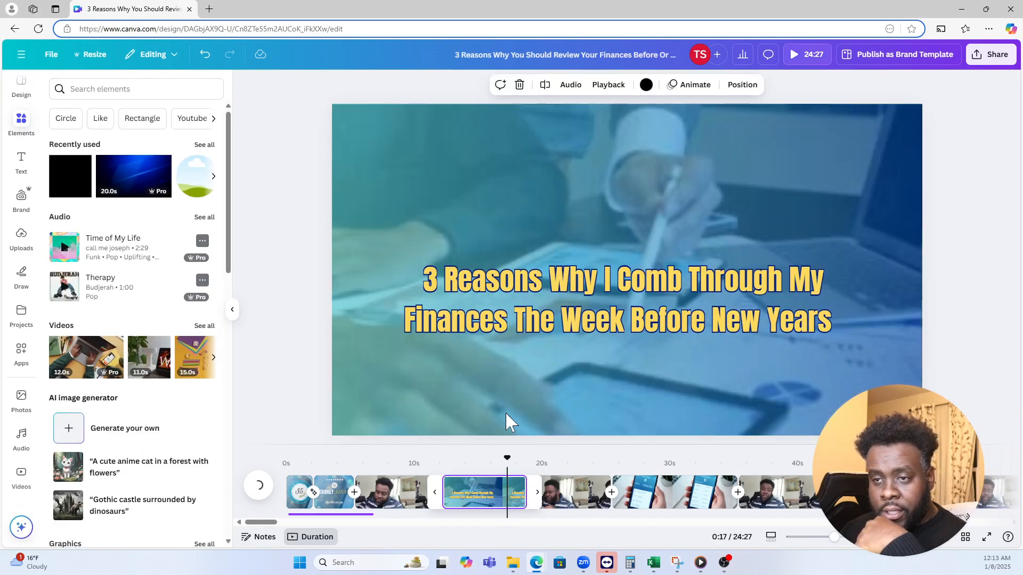
{"action": "left_click", "coordinate": [508, 421]}
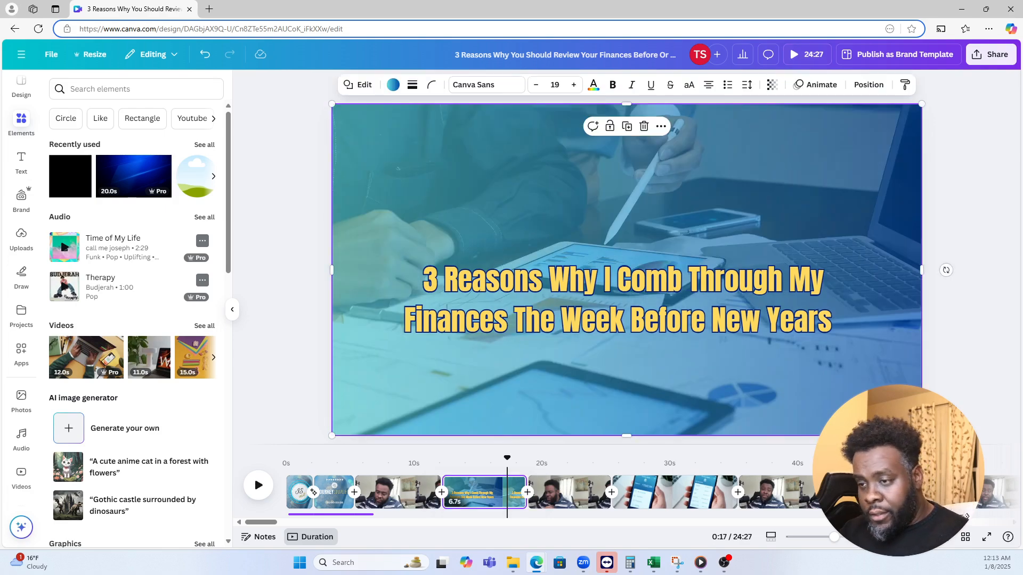
{"action": "left_click", "coordinate": [938, 492]}
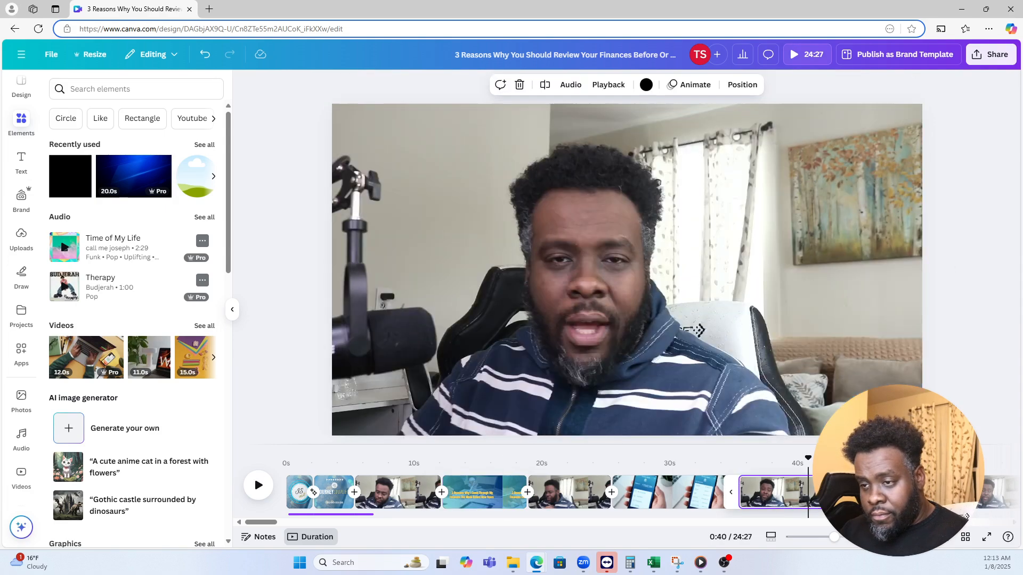
{"action": "left_click_drag", "start_coordinate": [940, 493], "coordinate": [887, 493]}
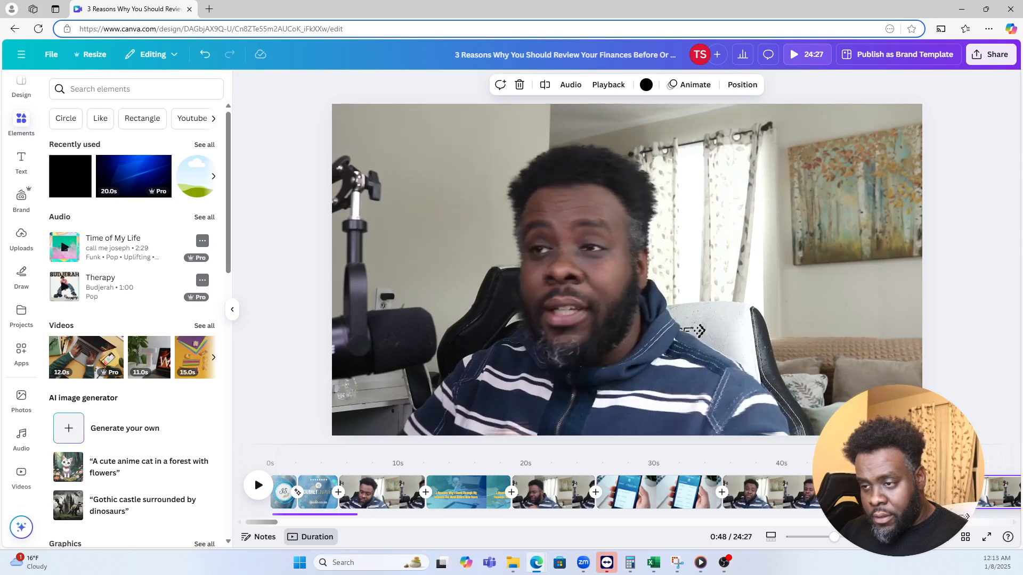
{"action": "left_click", "coordinate": [767, 366]}
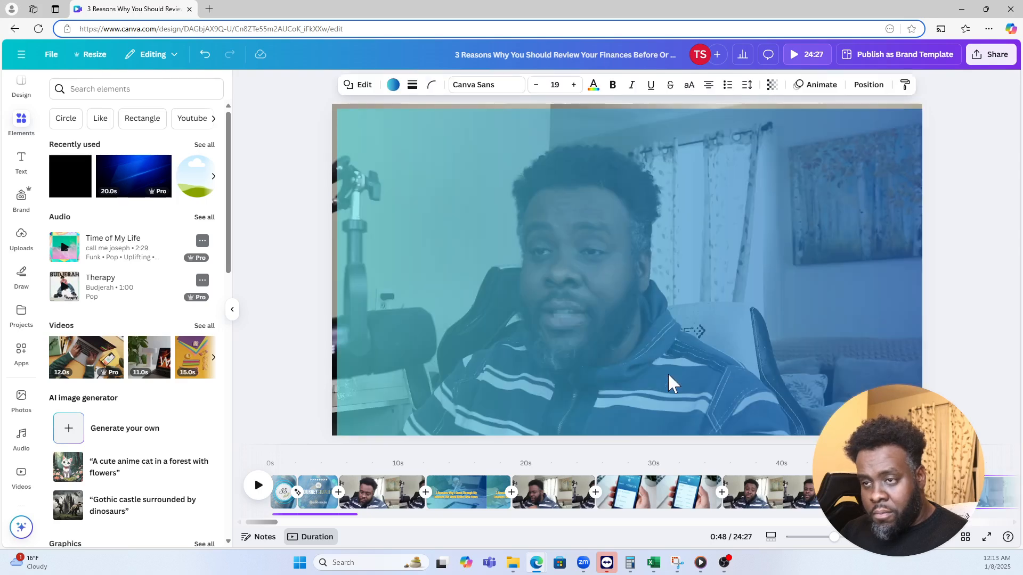
- Align the gradient rectangle to cover the whole page and set its transparency to 100
{"action": "mouse_move", "coordinate": [641, 259]}
{"action": "left_mouse_down"}
{"action": "mouse_move", "coordinate": [627, 255]}
{"action": "mouse_move", "coordinate": [636, 255]}
{"action": "left_mouse_up"}
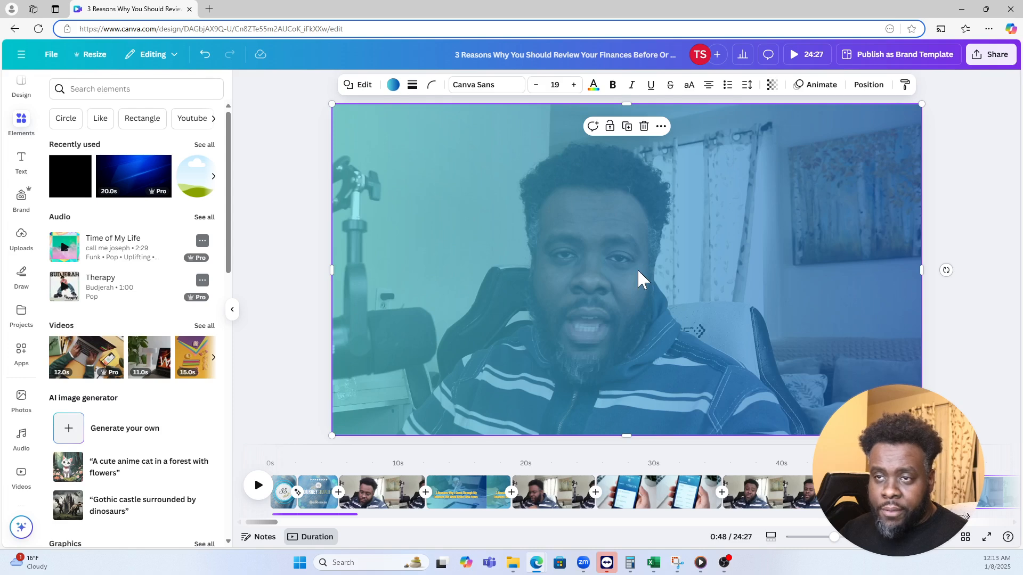
{"action": "left_click", "coordinate": [772, 85]}
{"action": "left_click_drag", "start_coordinate": [767, 133], "coordinate": [807, 135]}
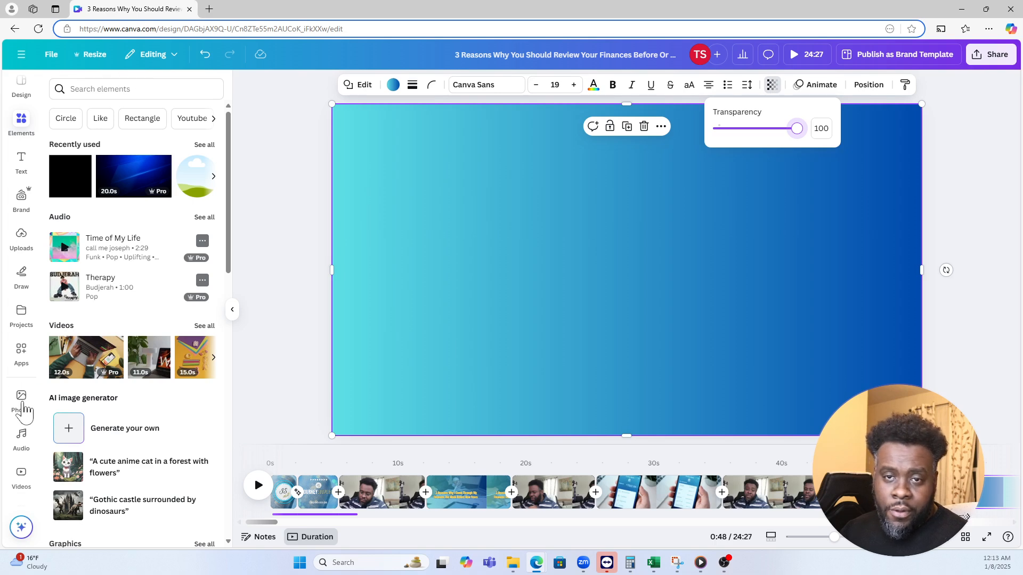
- Search the stock photos for "bible" and add the wide cut-out photo of an open Bible to the gradient page
{"action": "left_click", "coordinate": [21, 396]}
{"action": "type", "text": "bible"}
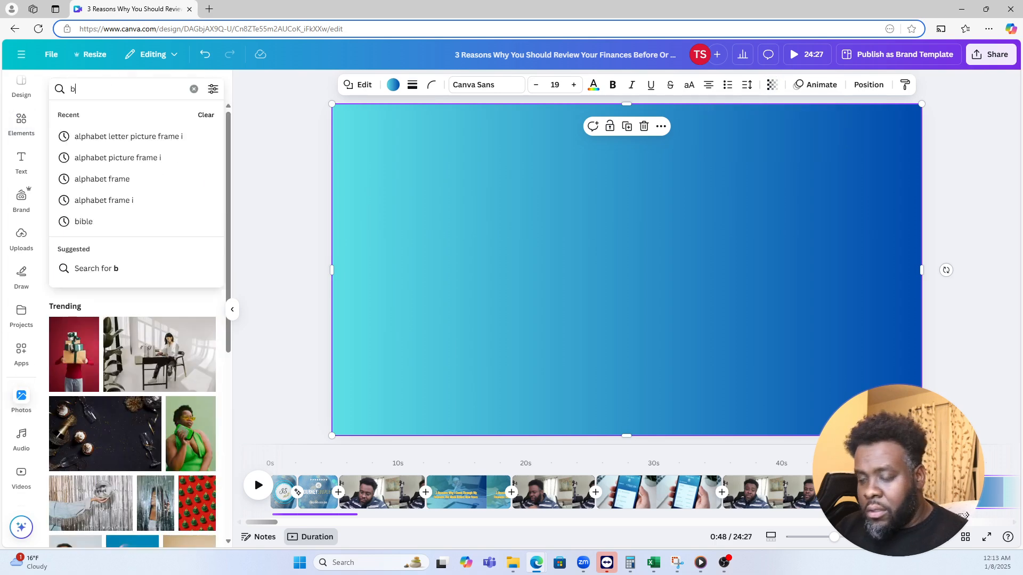
{"action": "key", "text": "Return"}
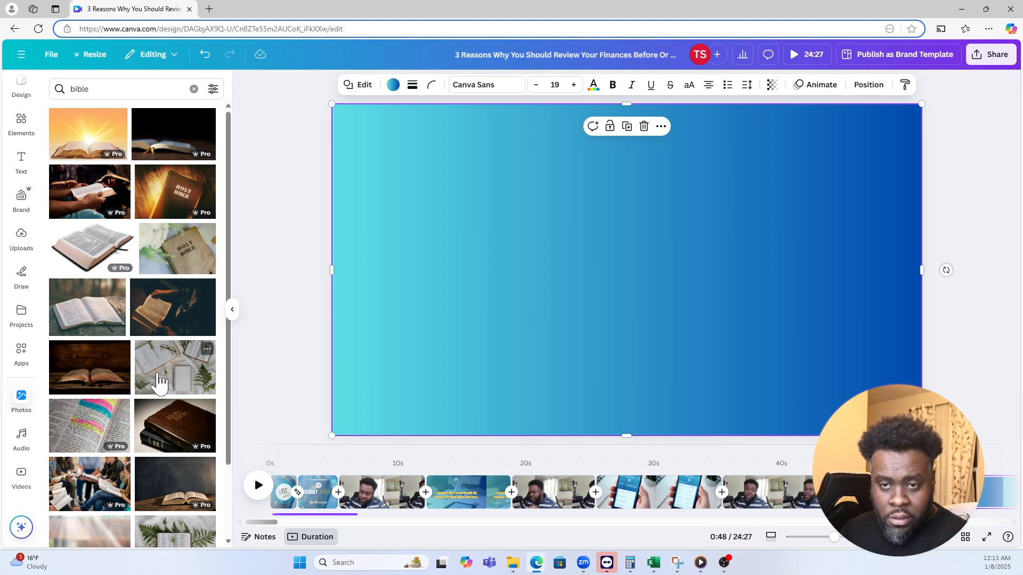
{"action": "scroll", "coordinate": [168, 415], "scroll_direction": "down", "scroll_amount": 2}
{"action": "scroll", "coordinate": [168, 418], "scroll_direction": "down", "scroll_amount": 3}
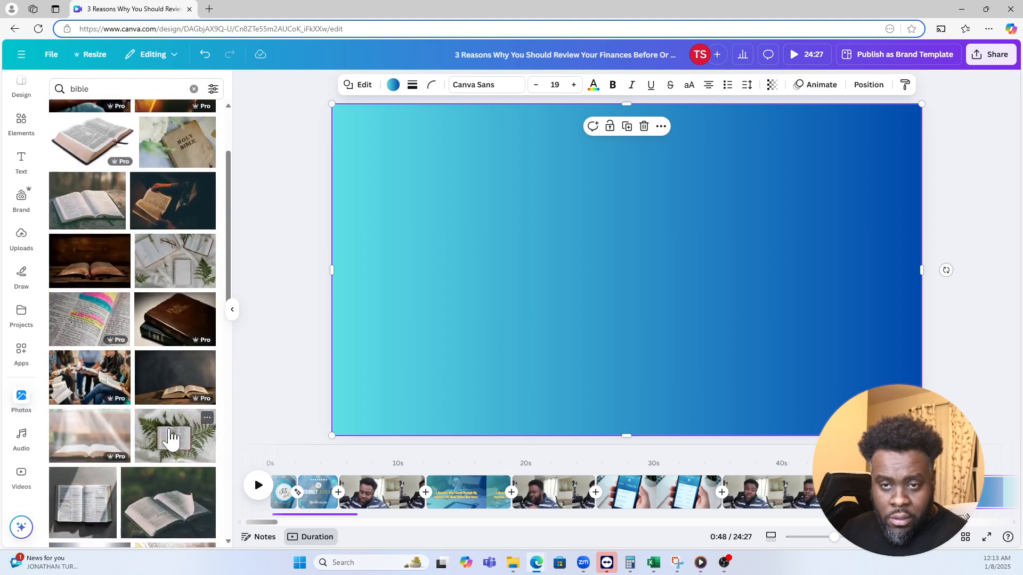
{"action": "scroll", "coordinate": [171, 435], "scroll_direction": "down", "scroll_amount": 1}
{"action": "scroll", "coordinate": [170, 439], "scroll_direction": "down", "scroll_amount": 2}
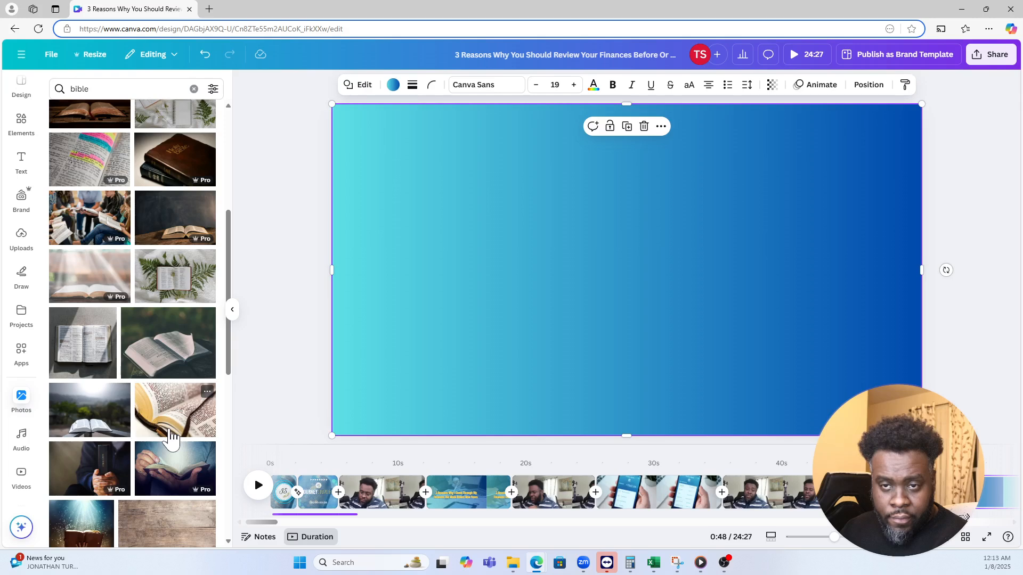
{"action": "scroll", "coordinate": [171, 437], "scroll_direction": "down", "scroll_amount": 3}
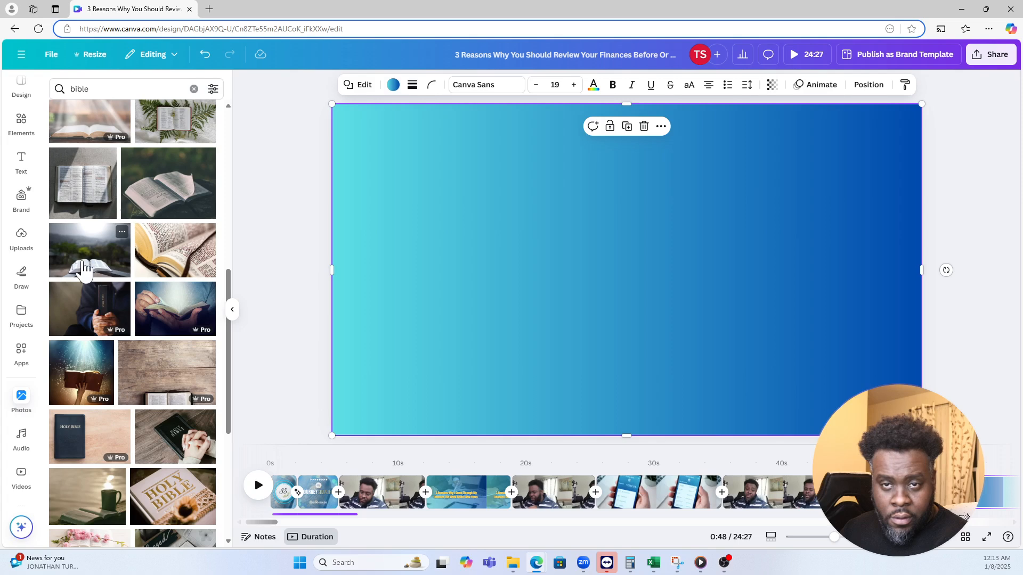
{"action": "scroll", "coordinate": [88, 277], "scroll_direction": "down", "scroll_amount": 5}
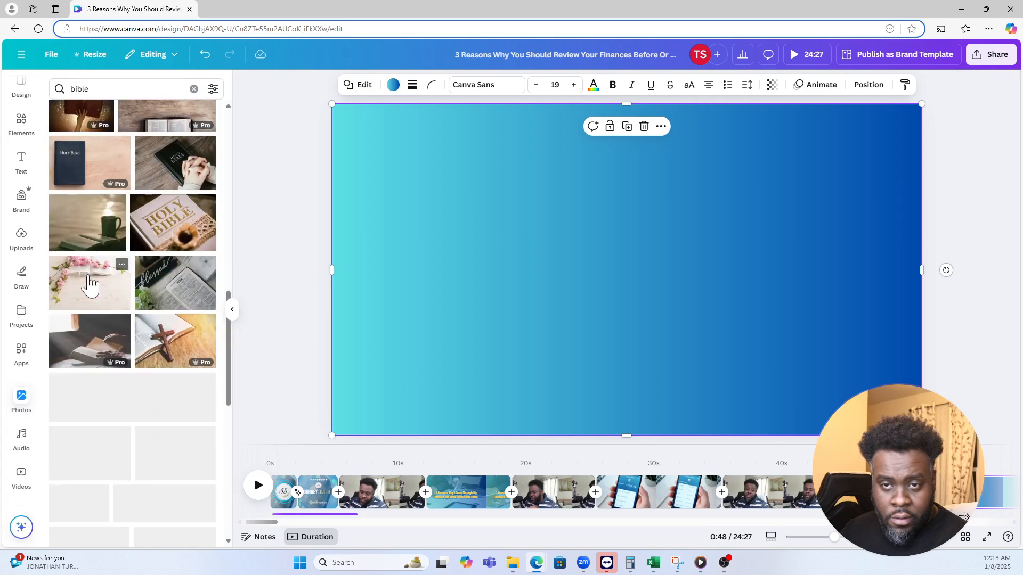
{"action": "left_click", "coordinate": [107, 394]}
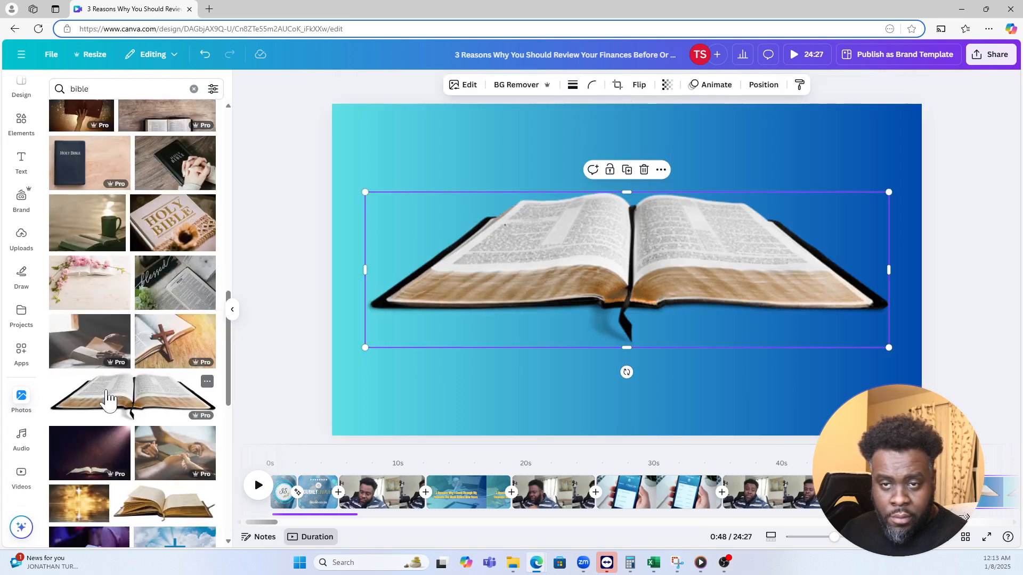
- Move the open Bible photo to the page's lower left and shrink it to about 60% of the page width
{"action": "left_click_drag", "start_coordinate": [762, 281], "coordinate": [706, 388]}
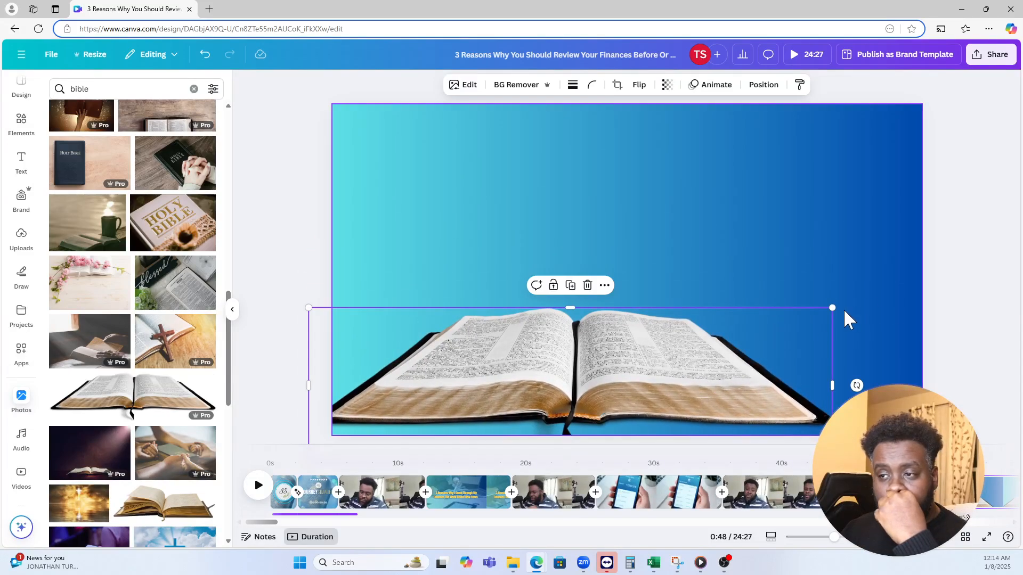
{"action": "left_click_drag", "start_coordinate": [809, 316], "coordinate": [701, 347]}
{"action": "left_click_drag", "start_coordinate": [604, 380], "coordinate": [620, 379]}
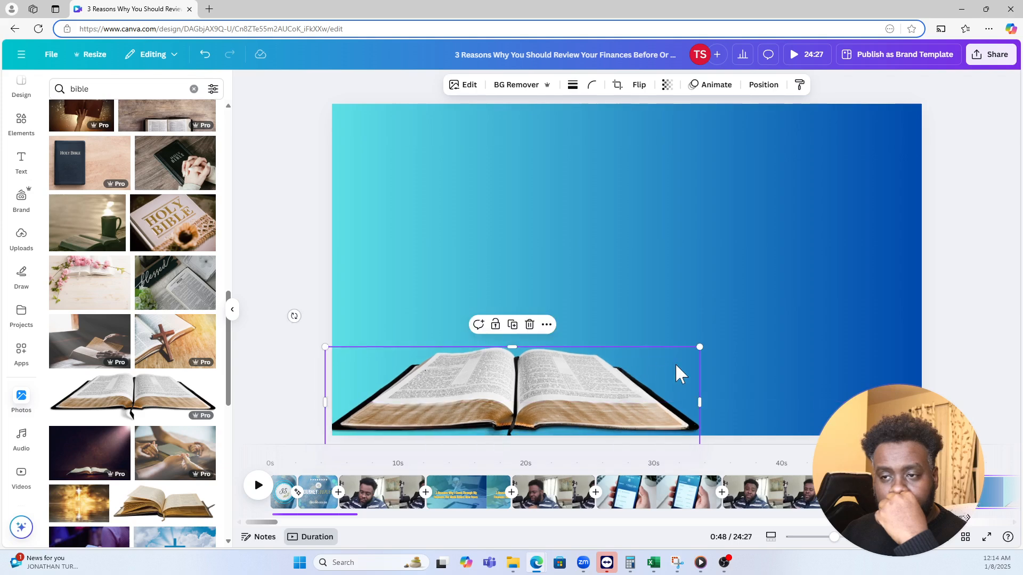
{"action": "left_click_drag", "start_coordinate": [701, 345], "coordinate": [690, 349]}
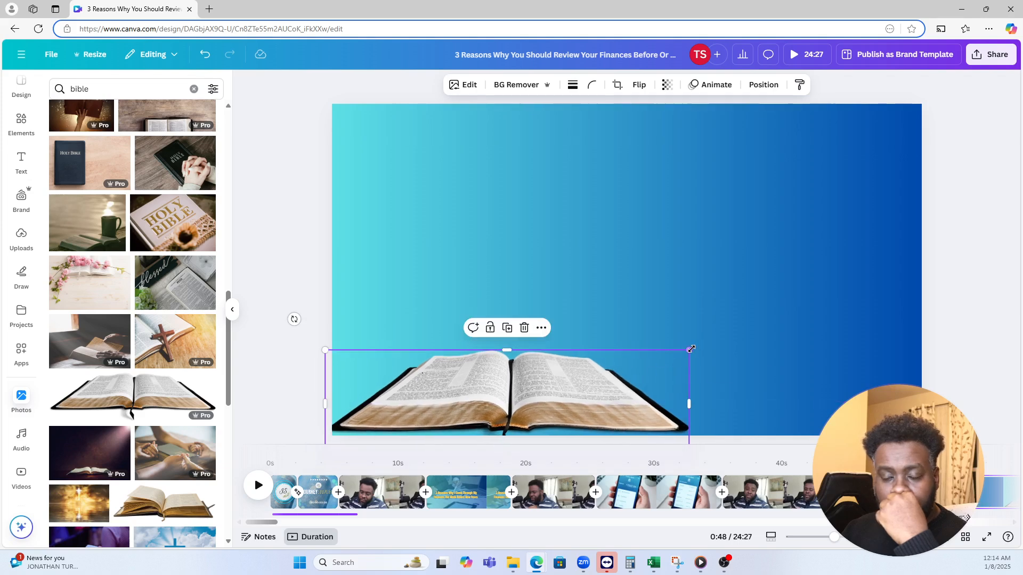
- Add a square shape to the gradient page and stretch it over nearly the whole page, leaving a thin gradient margin
{"action": "left_click", "coordinate": [455, 245]}
{"action": "left_click", "coordinate": [21, 122]}
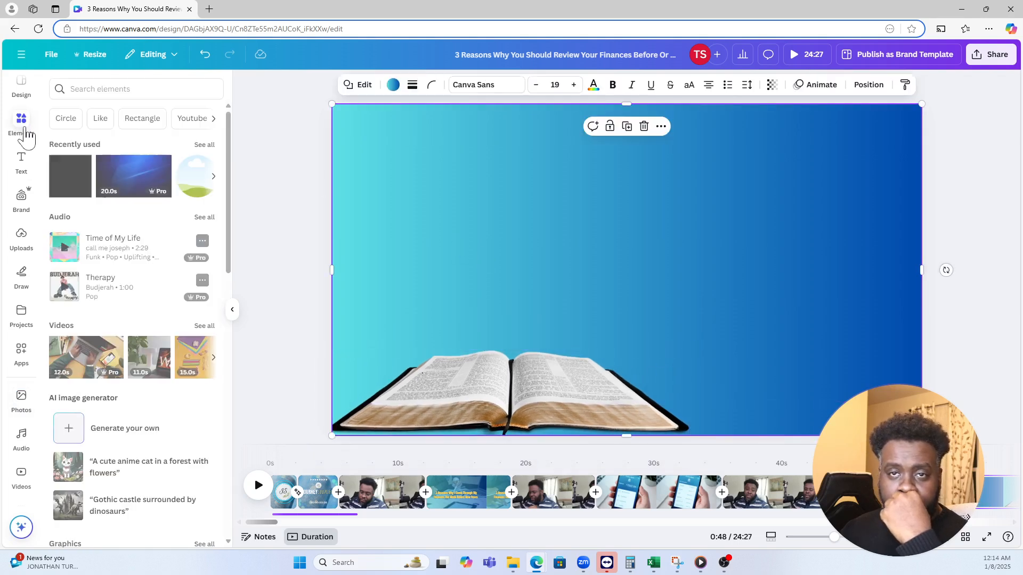
{"action": "left_click", "coordinate": [79, 189]}
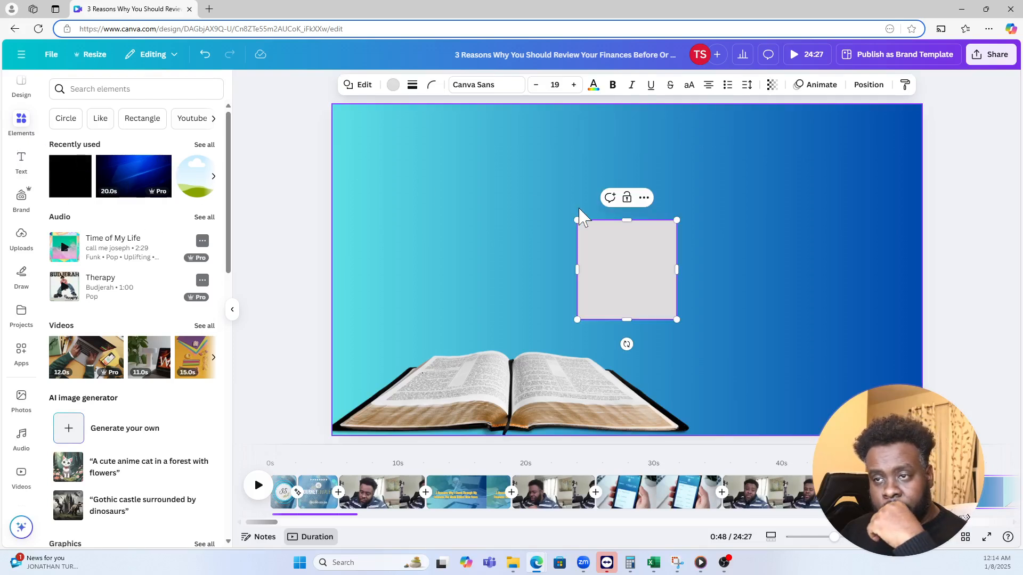
{"action": "left_click_drag", "start_coordinate": [562, 220], "coordinate": [360, 137]}
{"action": "left_click_drag", "start_coordinate": [442, 214], "coordinate": [907, 419]}
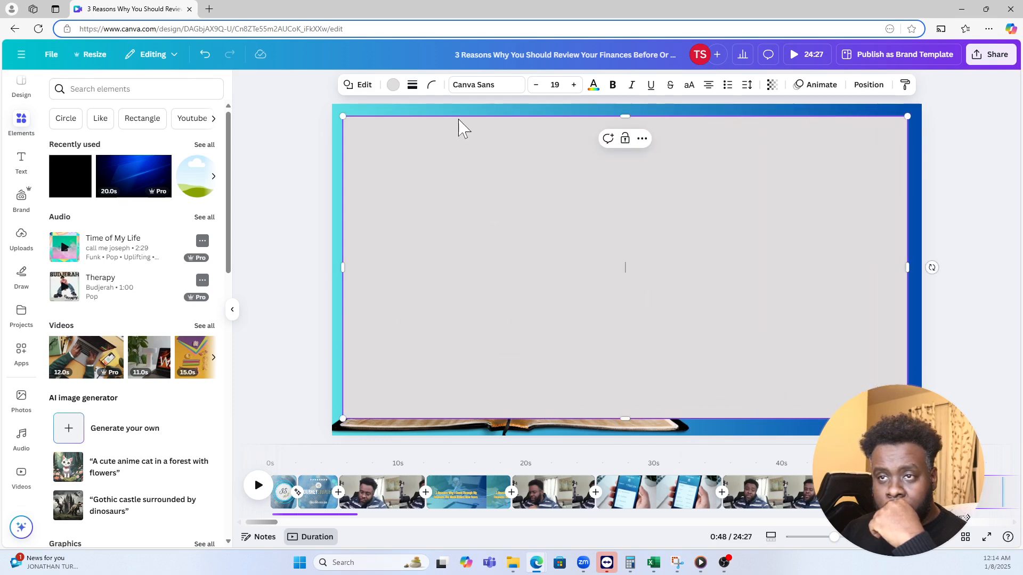
- Give the large rectangle a solid border of weight 4 and a white fill, and trim its width slightly
{"action": "left_click", "coordinate": [412, 85]}
{"action": "left_click", "coordinate": [390, 124]}
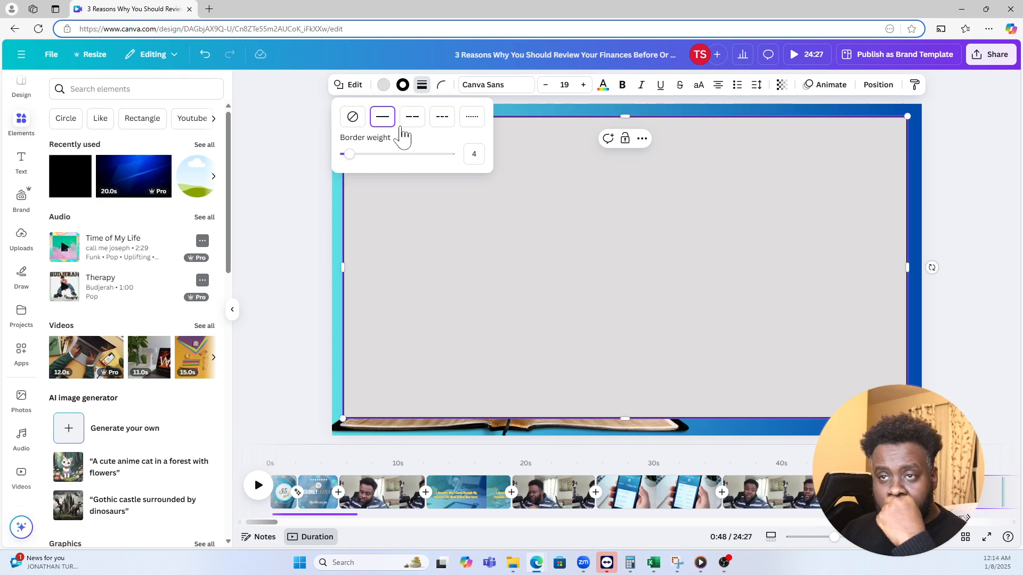
{"action": "left_click", "coordinate": [390, 88]}
{"action": "left_click", "coordinate": [384, 86]}
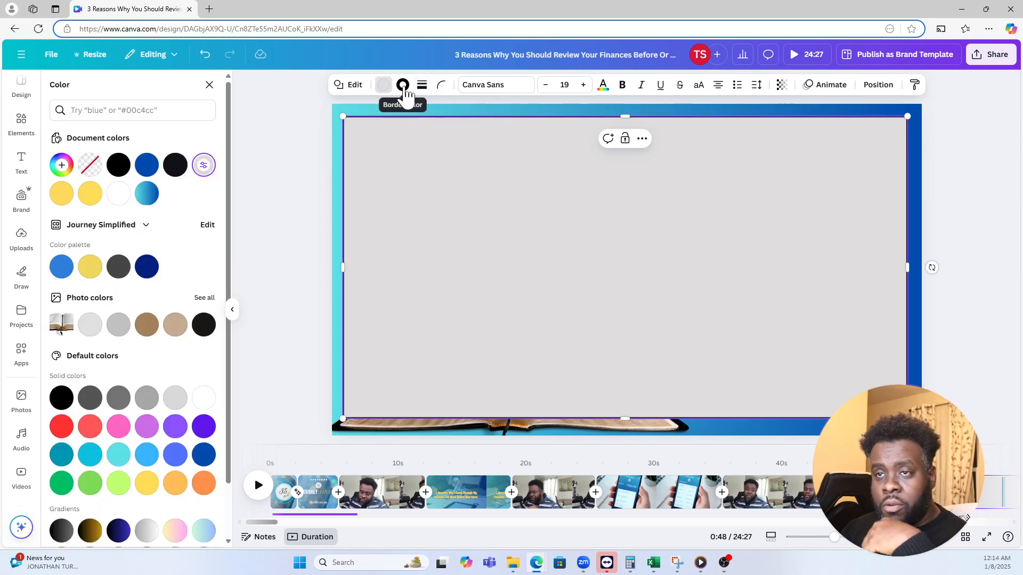
{"action": "left_click", "coordinate": [118, 198]}
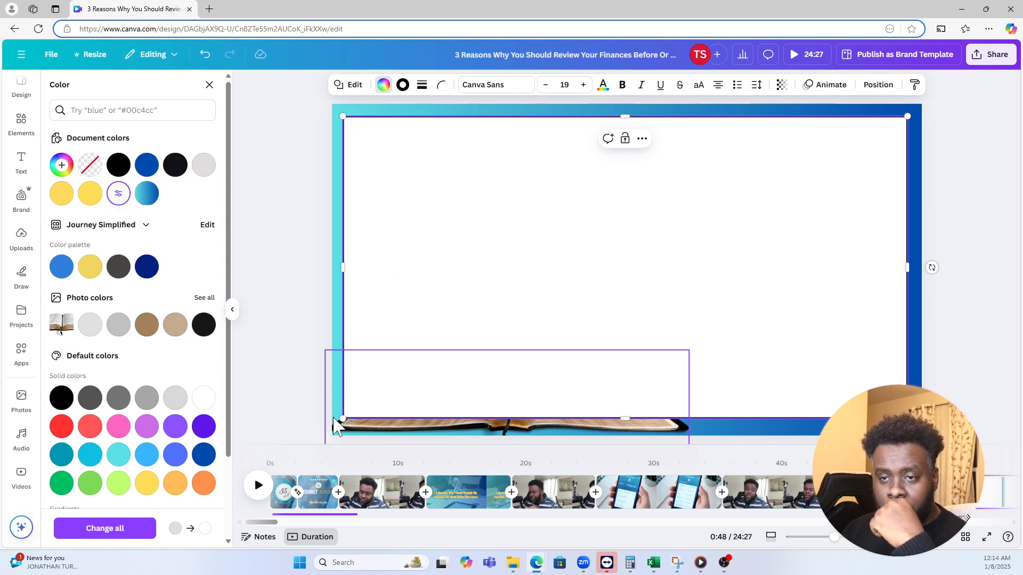
{"action": "left_click_drag", "start_coordinate": [342, 420], "coordinate": [345, 418]}
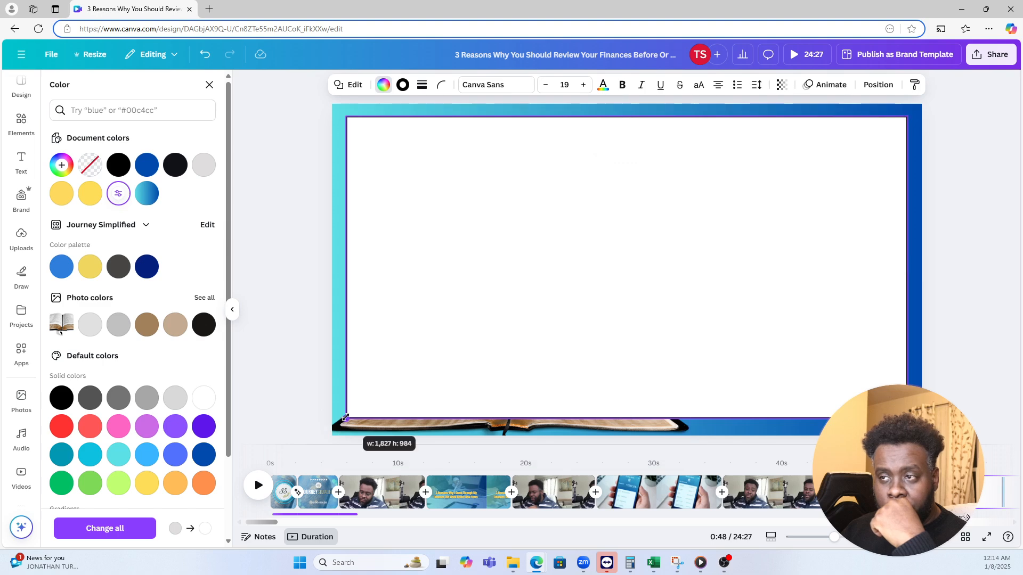
- Color the white rectangle's border yellow and shrink the rectangle to about 1759 × 950 px
{"action": "left_click", "coordinate": [403, 85]}
{"action": "left_click", "coordinate": [203, 164]}
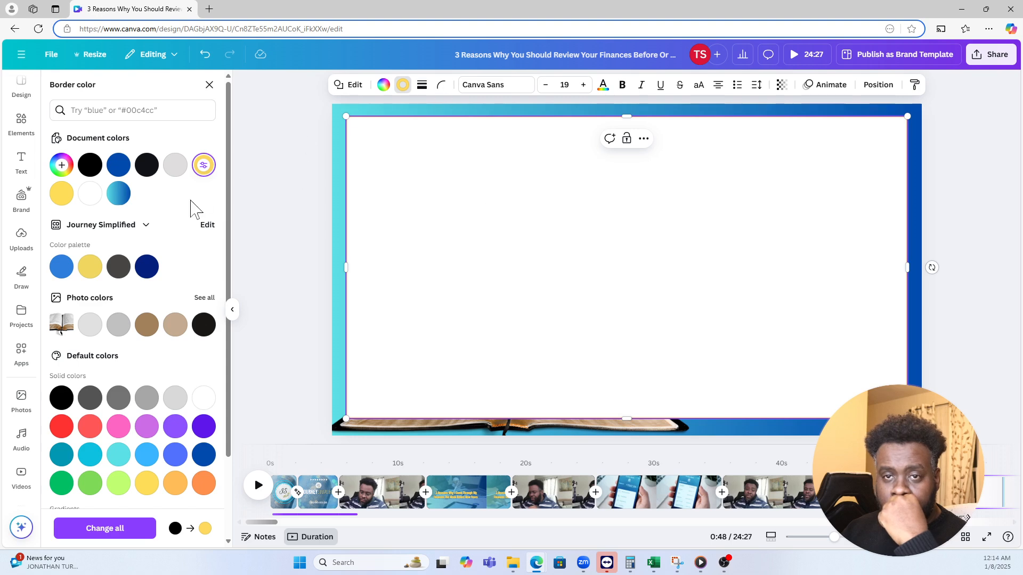
{"action": "left_click", "coordinate": [94, 270]}
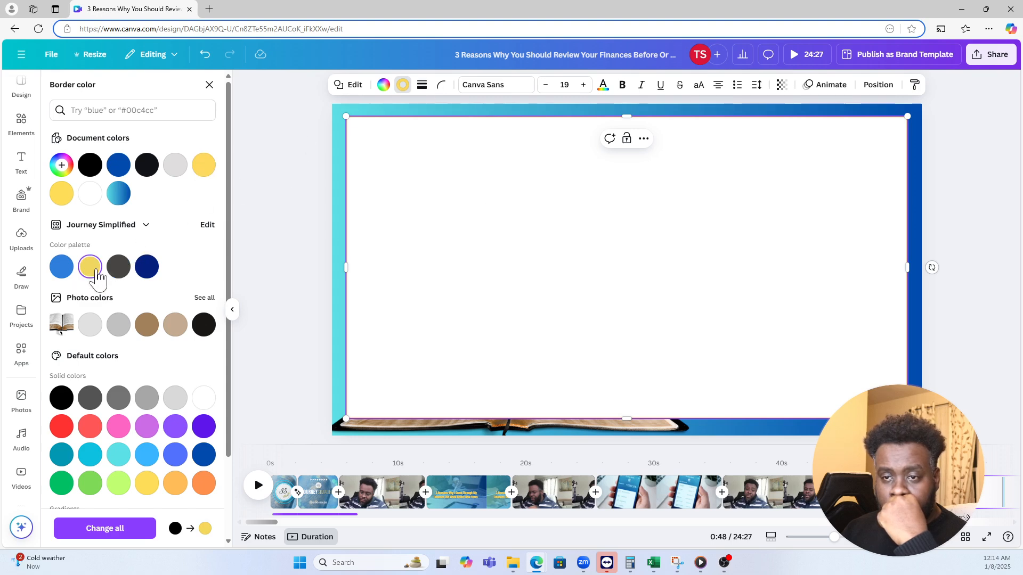
{"action": "left_click", "coordinate": [61, 194]}
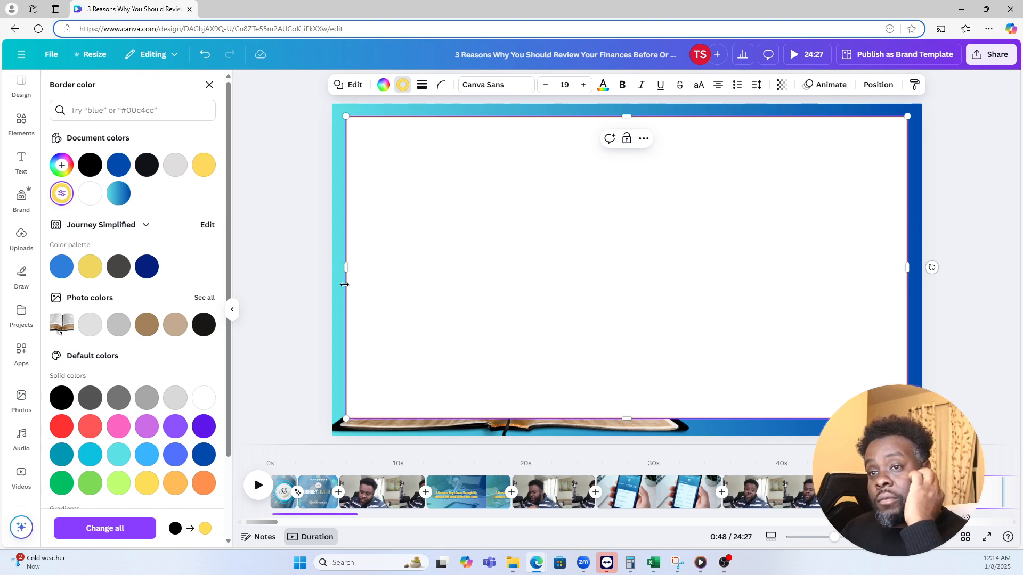
{"action": "left_click_drag", "start_coordinate": [348, 416], "coordinate": [360, 410]}
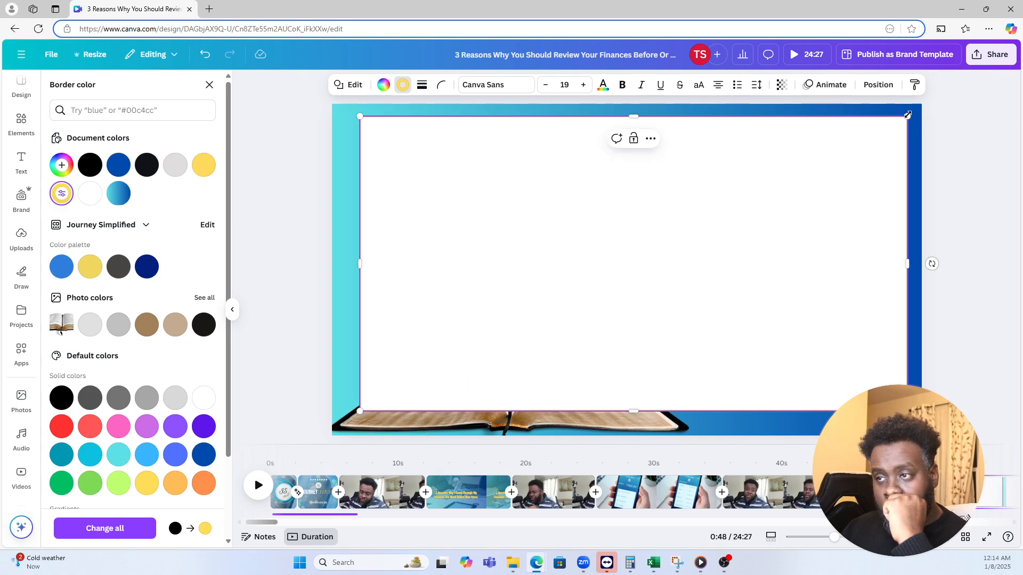
{"action": "left_click_drag", "start_coordinate": [902, 114], "coordinate": [900, 119]}
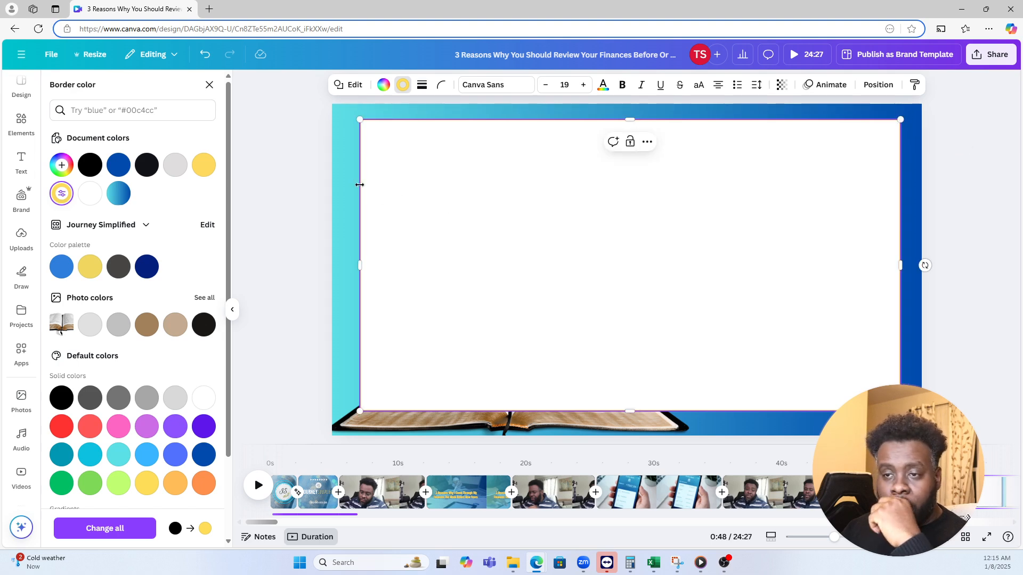
- Move the white rectangle one layer below the open Bible photo and raise its bottom edge slightly
{"action": "left_click", "coordinate": [876, 85]}
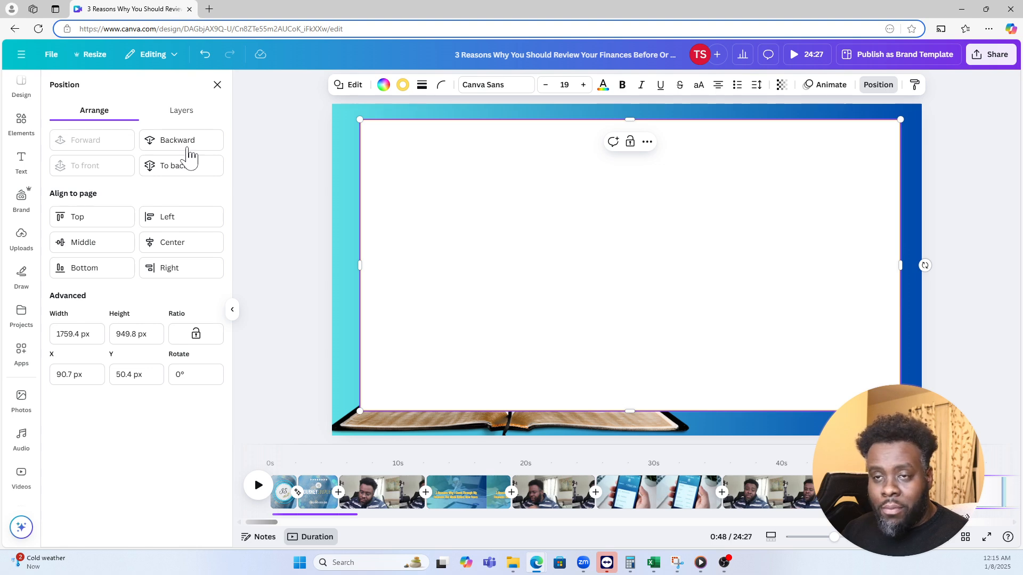
{"action": "left_click", "coordinate": [180, 112]}
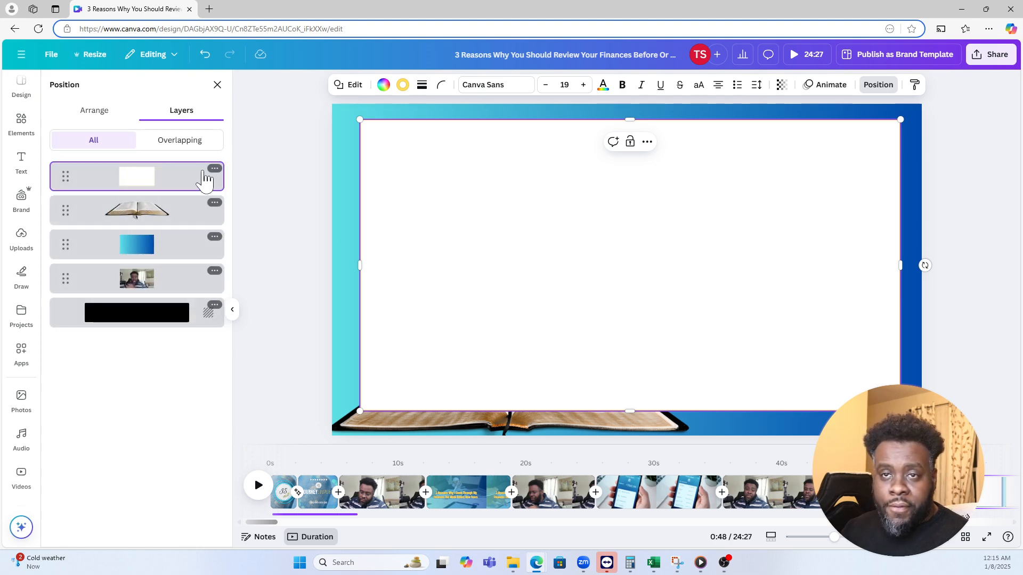
{"action": "left_click_drag", "start_coordinate": [156, 181], "coordinate": [160, 244]}
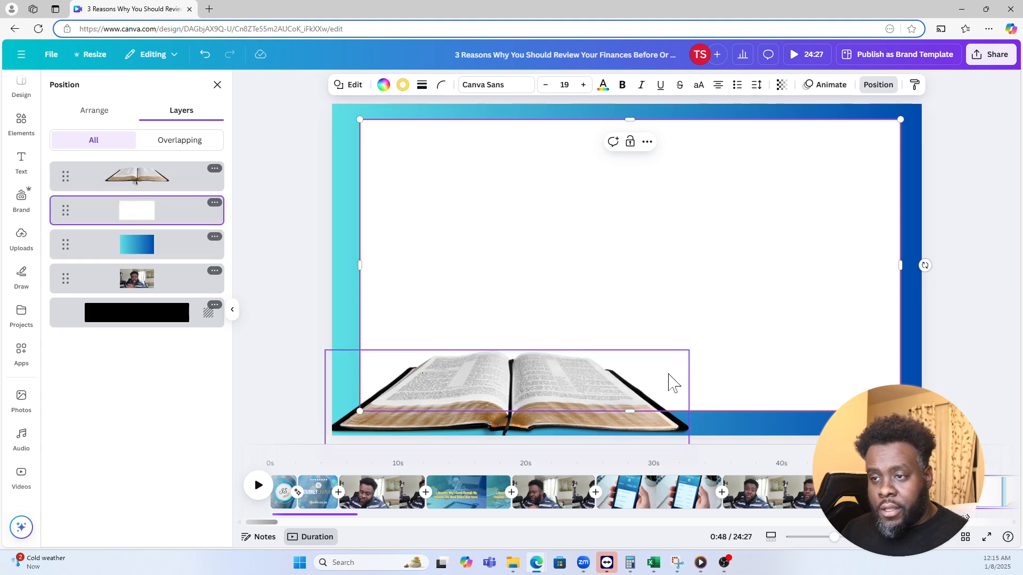
{"action": "left_click_drag", "start_coordinate": [625, 408], "coordinate": [627, 401]}
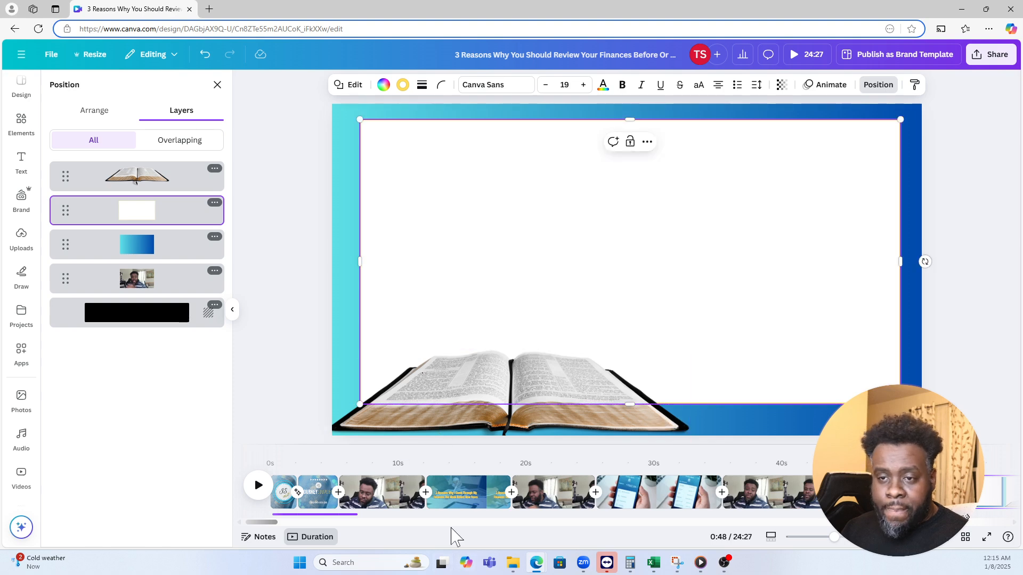
- Copy the JOURNEY and SIMPLIFIED texts from the second page onto the Bible page and group them
{"action": "left_click", "coordinate": [329, 473]}
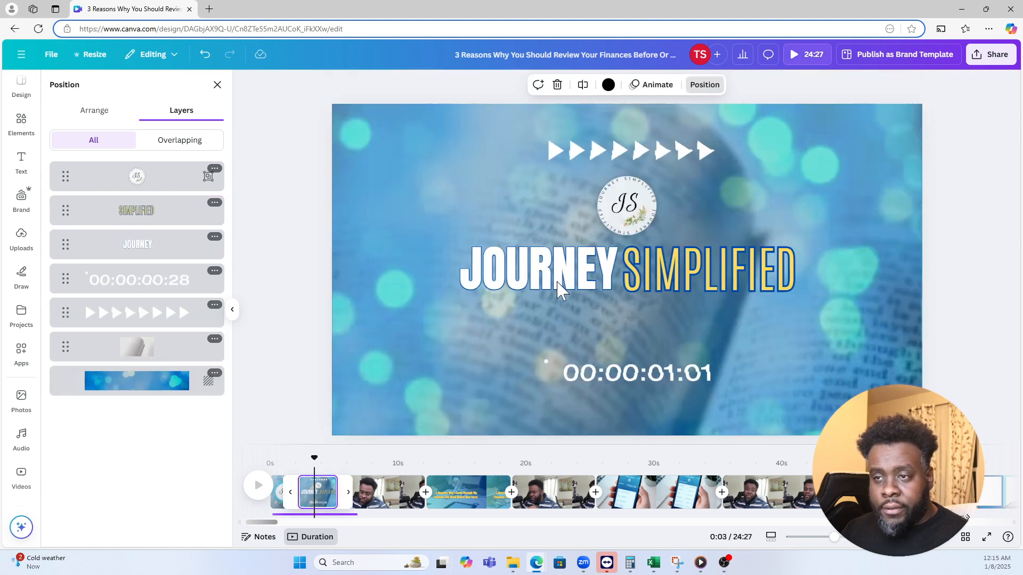
{"action": "left_click", "coordinate": [681, 271]}
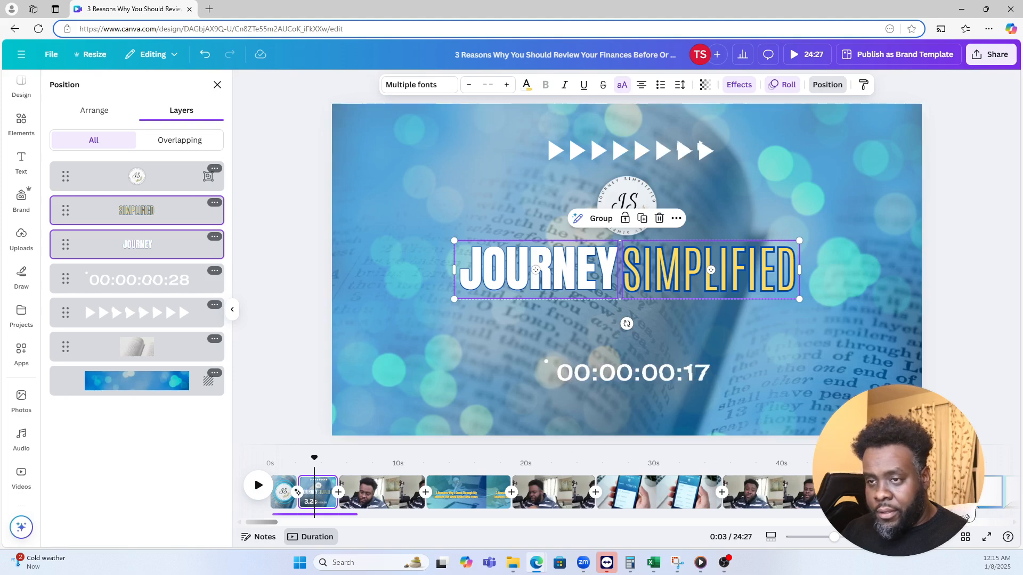
{"action": "left_click", "coordinate": [965, 516]}
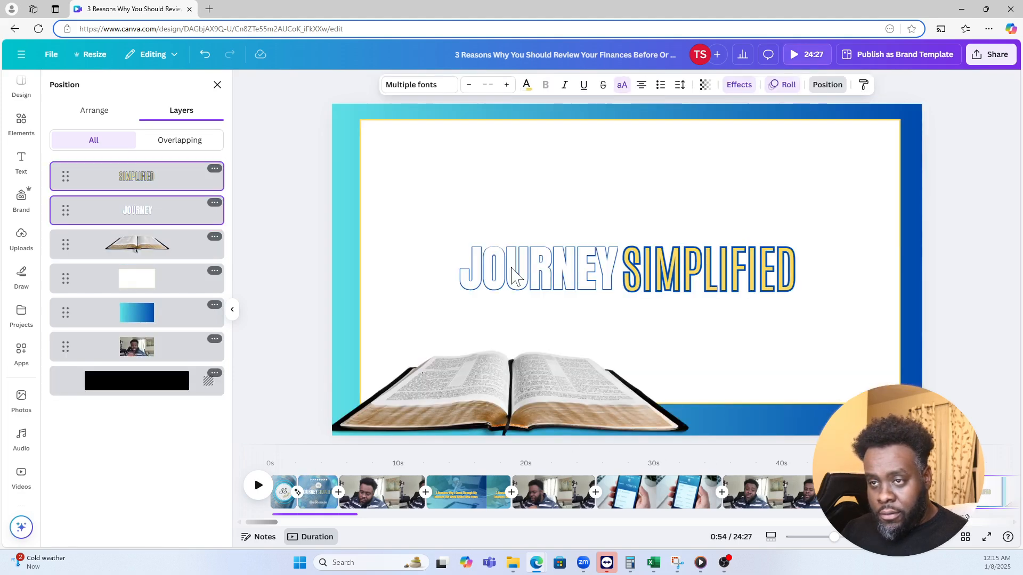
{"action": "left_click", "coordinate": [513, 274]}
{"action": "left_click", "coordinate": [633, 275], "text": "shift"}
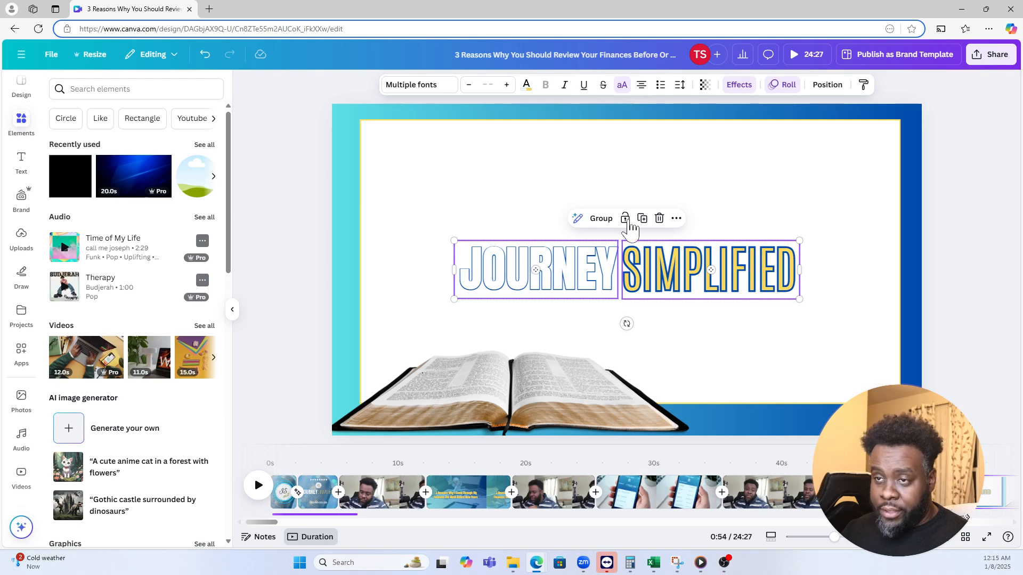
{"action": "left_click", "coordinate": [600, 219]}
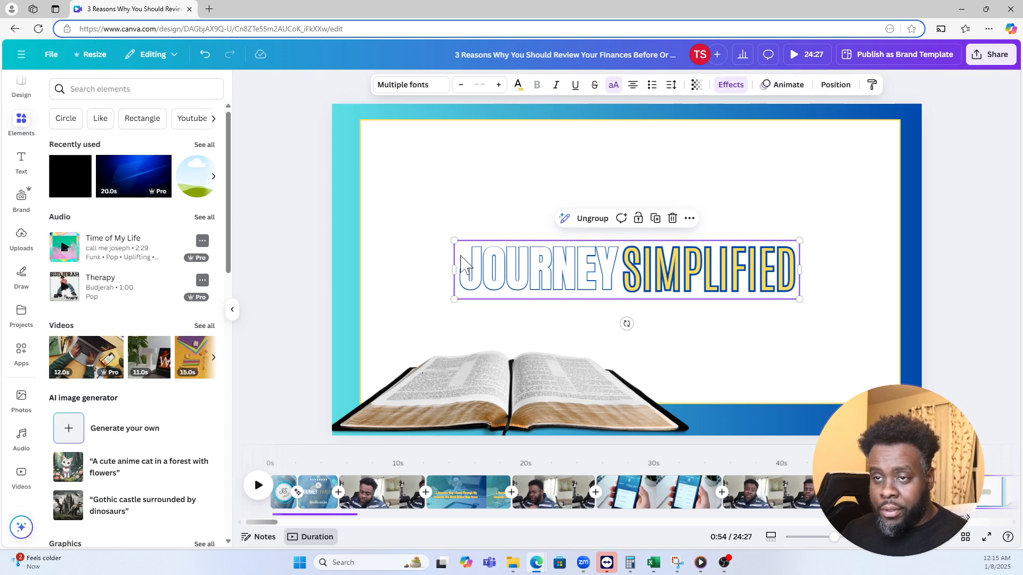
- Shrink the grouped JOURNEY SIMPLIFIED text into the page's lower right corner and pull in the white rectangle's right and bottom edges
{"action": "left_click_drag", "start_coordinate": [454, 240], "coordinate": [597, 288]}
{"action": "left_click_drag", "start_coordinate": [705, 282], "coordinate": [794, 414]}
{"action": "left_click", "coordinate": [867, 367]}
{"action": "left_click_drag", "start_coordinate": [900, 404], "coordinate": [894, 397]}
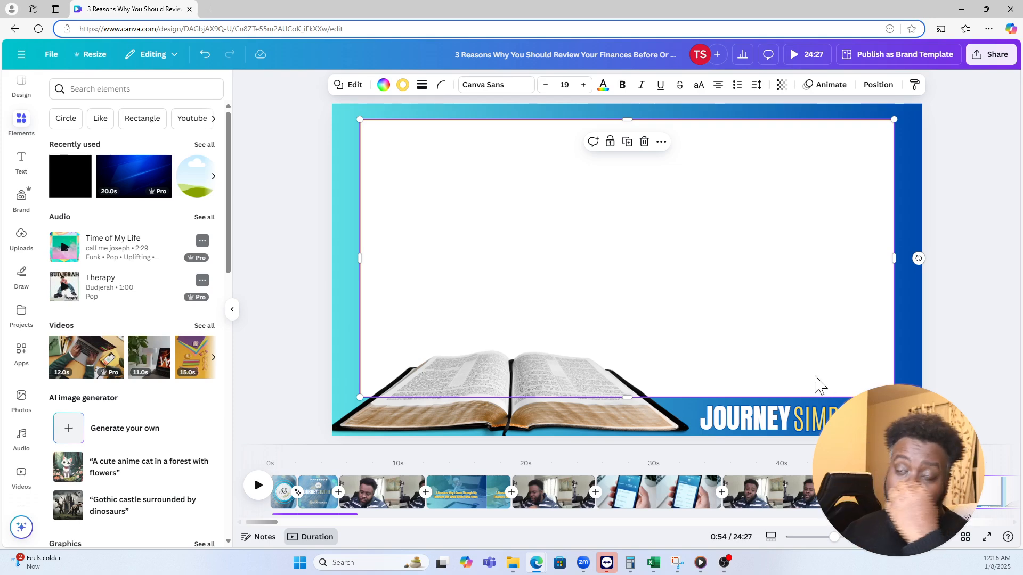
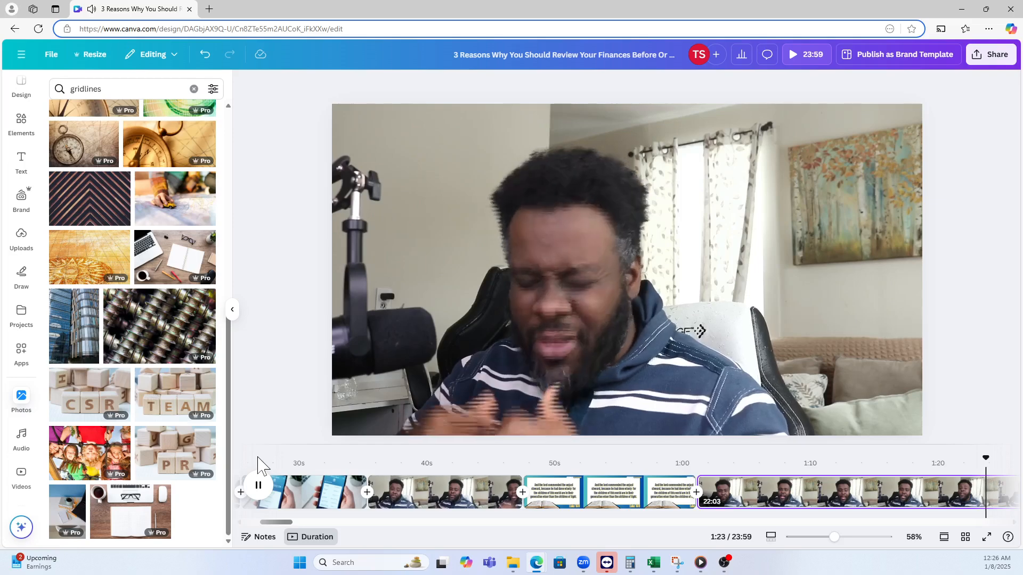
- Stop the playback at 1:25 and split the talking-head page there
{"action": "key", "text": "space"}
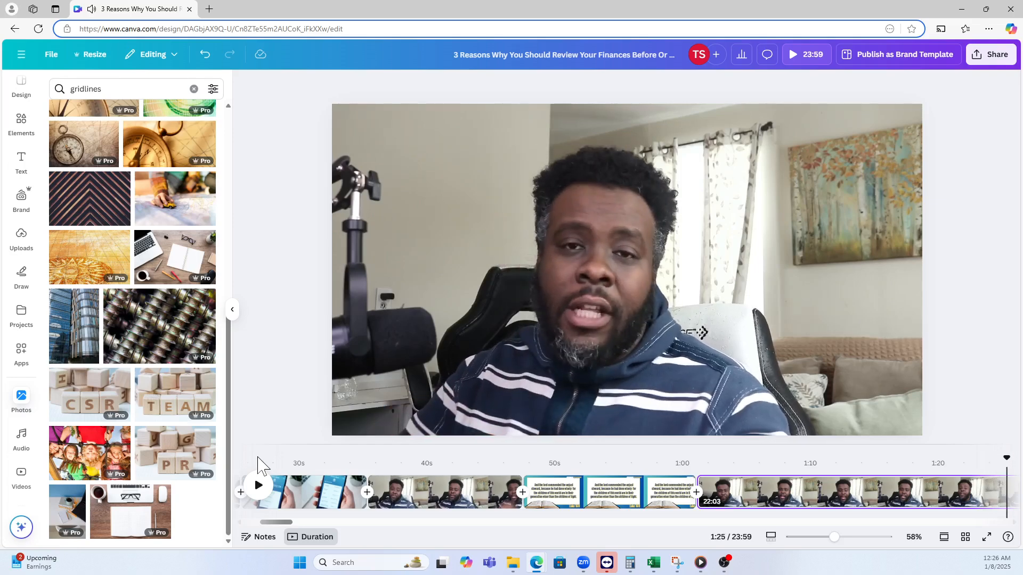
{"action": "key", "text": "s"}
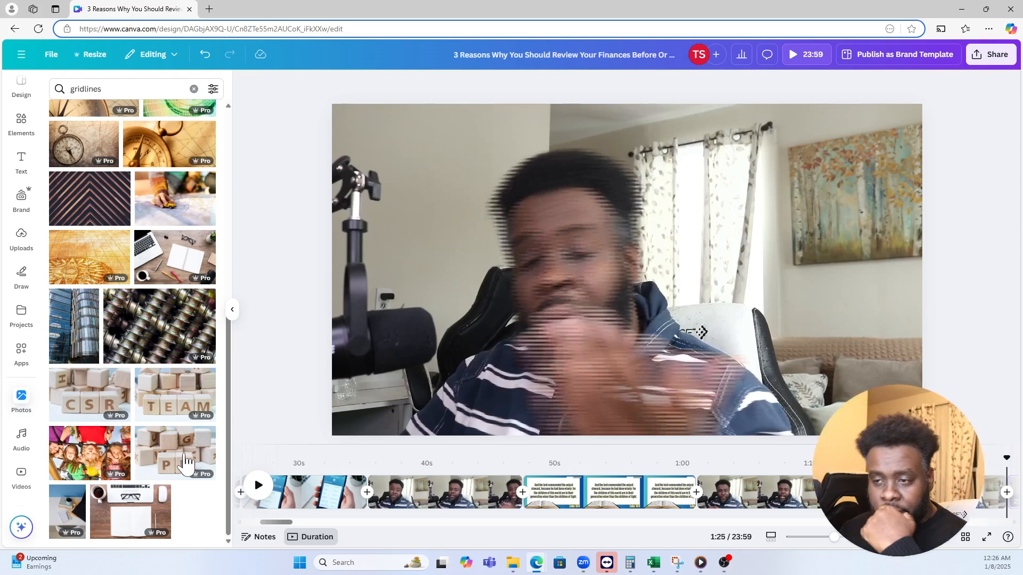
{"action": "left_click_drag", "start_coordinate": [274, 522], "coordinate": [303, 522]}
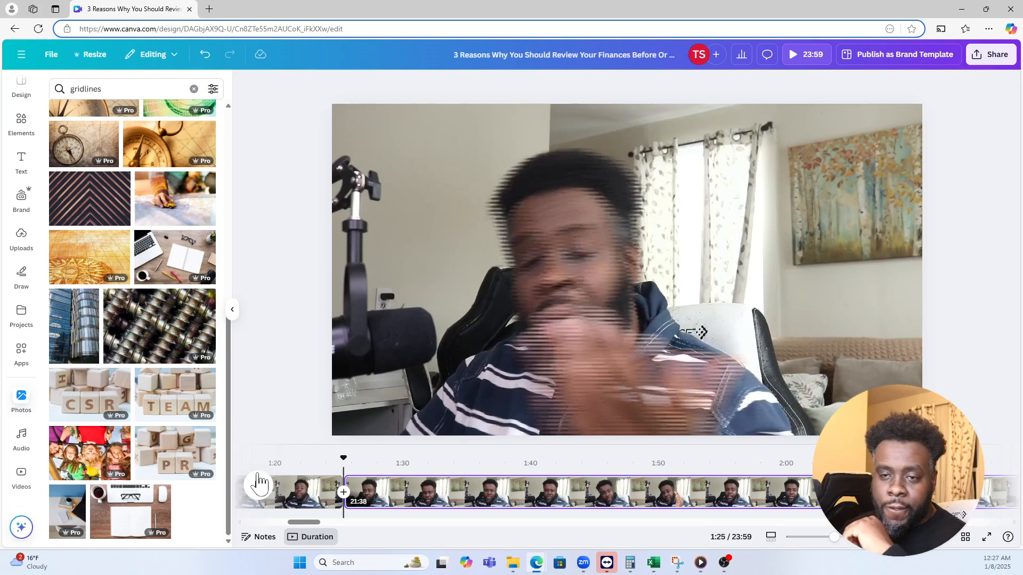
- Play the talking-head clip from 1:25 to 1:46, split it there, and show all pages in the grid view
{"action": "left_click", "coordinate": [257, 485]}
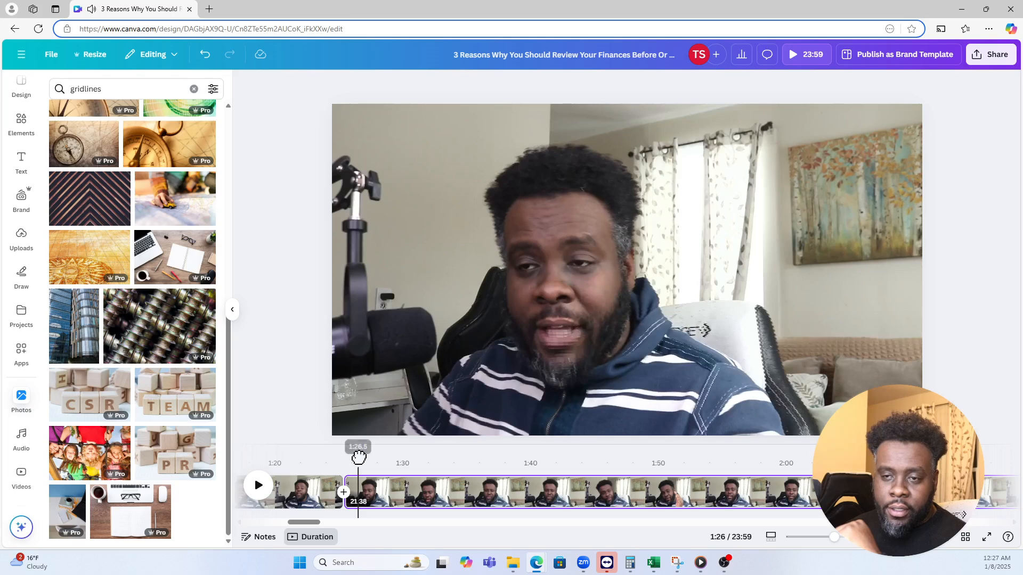
{"action": "left_click_drag", "start_coordinate": [358, 455], "coordinate": [346, 453]}
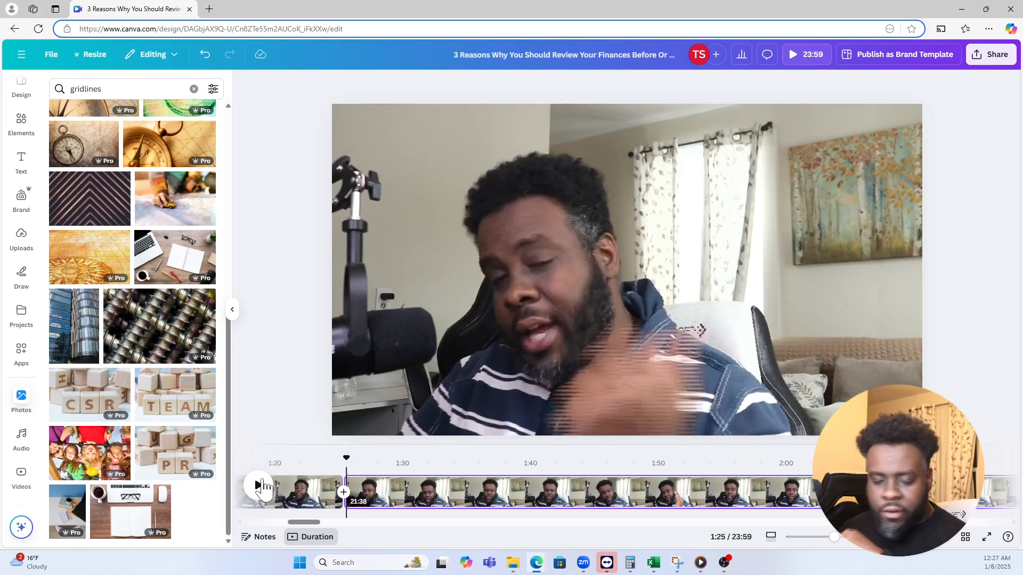
{"action": "left_click", "coordinate": [259, 486]}
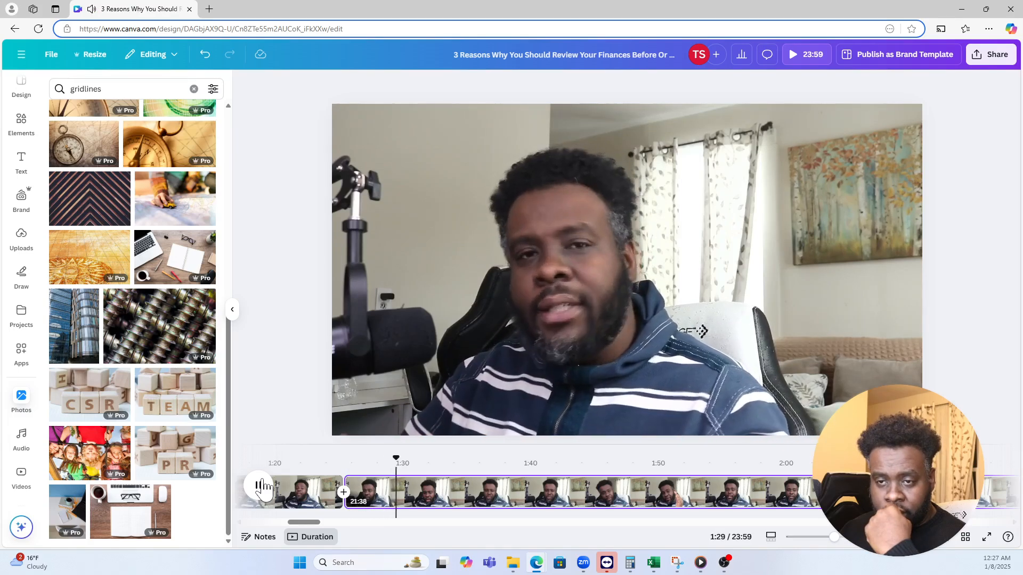
{"action": "mouse_move", "coordinate": [307, 522]}
{"action": "left_mouse_down"}
{"action": "mouse_move", "coordinate": [282, 525]}
{"action": "mouse_move", "coordinate": [297, 527]}
{"action": "left_mouse_up"}
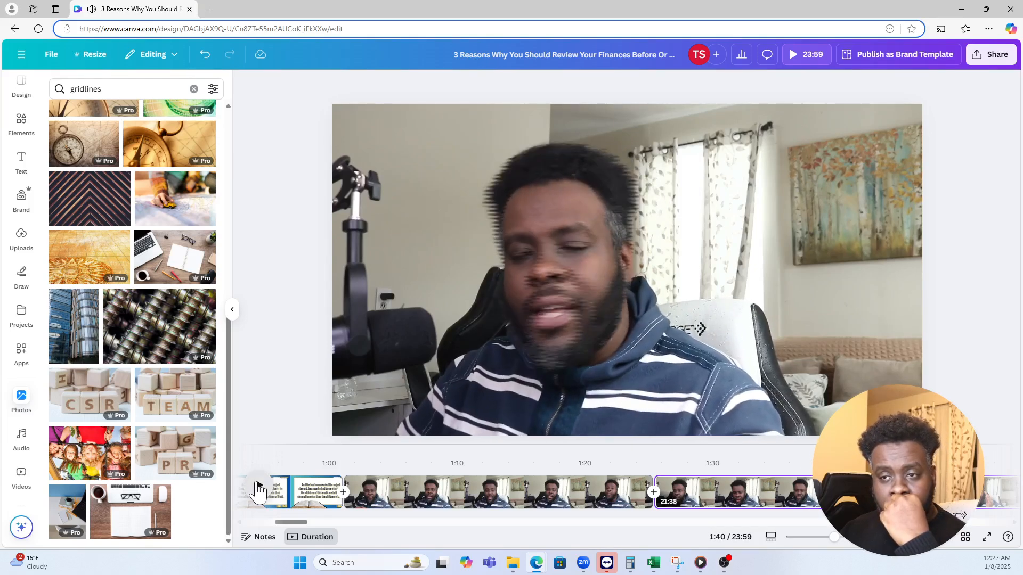
{"action": "left_click", "coordinate": [258, 487]}
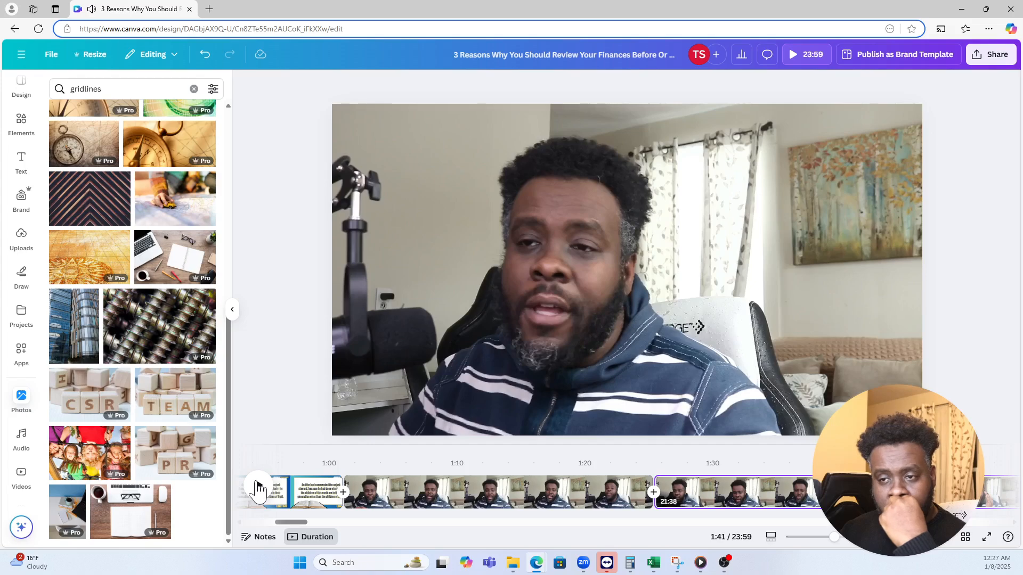
{"action": "left_click", "coordinate": [258, 487]}
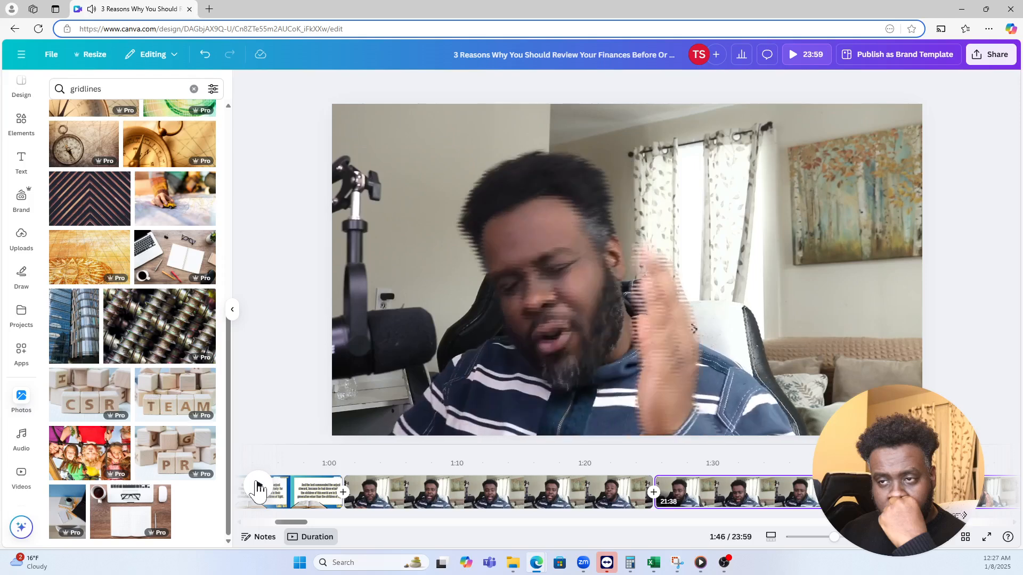
{"action": "left_click", "coordinate": [258, 487]}
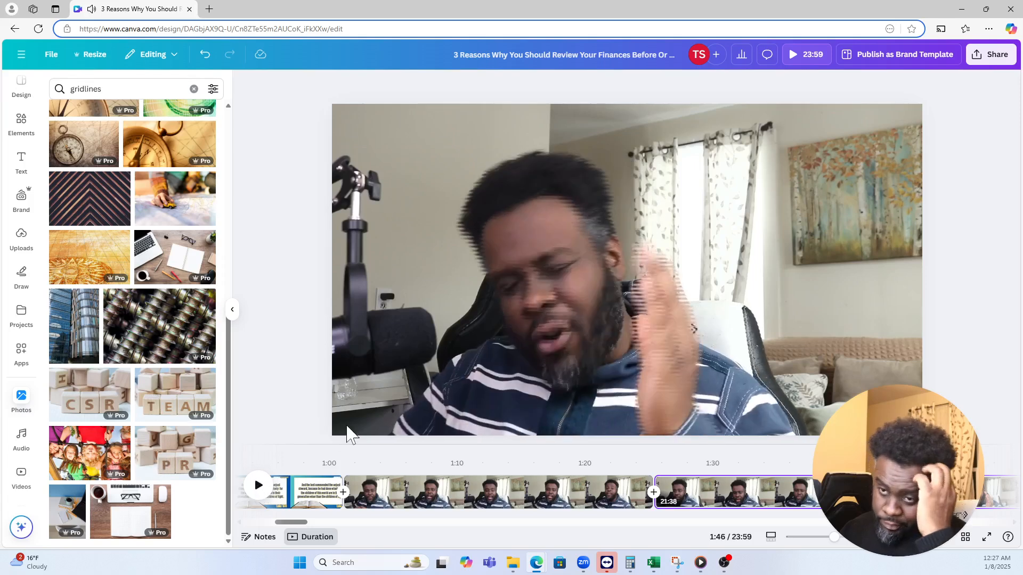
{"action": "left_click", "coordinate": [430, 345]}
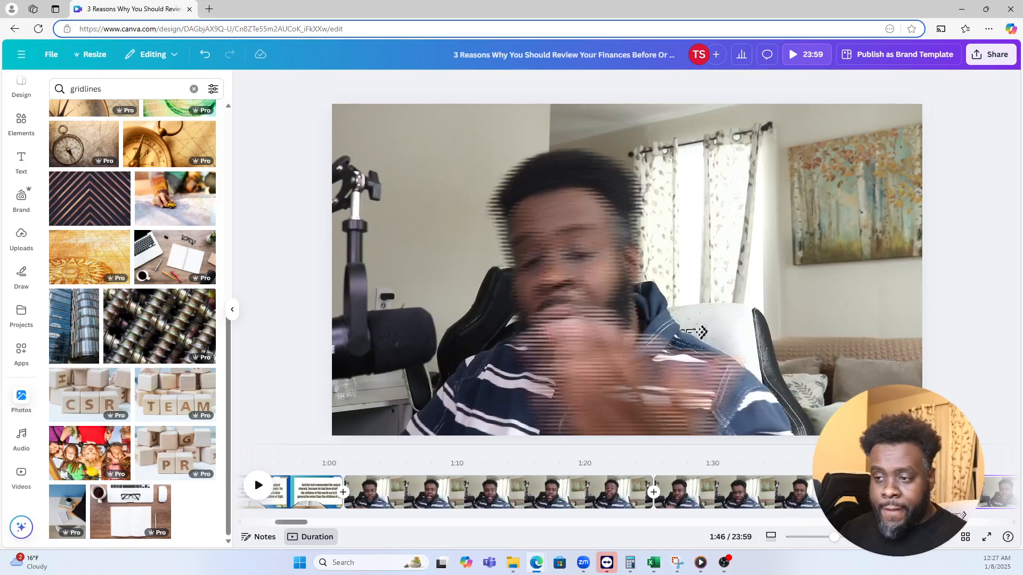
{"action": "left_click", "coordinate": [965, 536]}
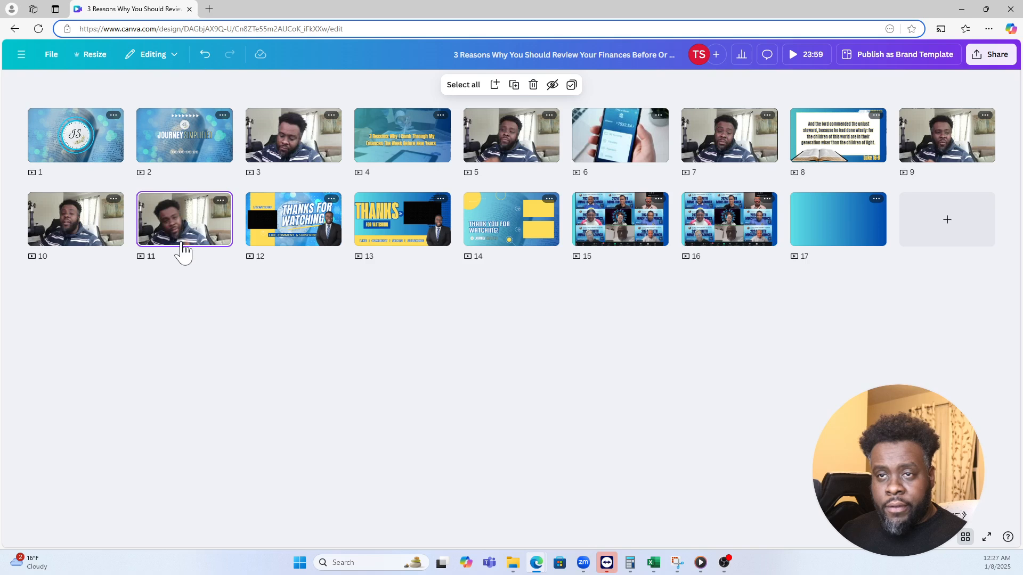
- Copy the "3 Reasons Why I Comb Through My Finances The Week Before New Years" title from page 4 onto page 11
{"action": "left_click", "coordinate": [386, 153]}
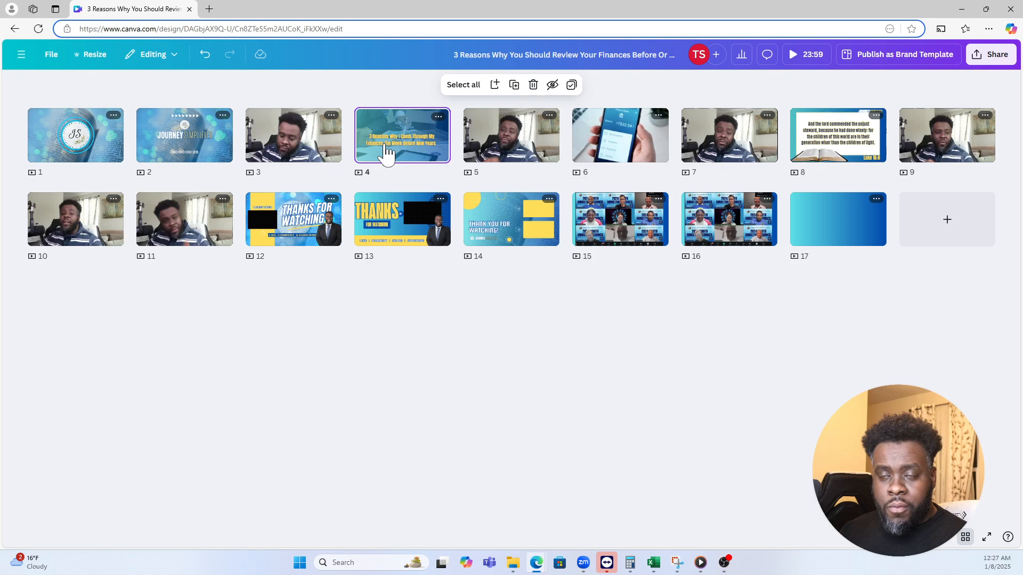
{"action": "double_click", "coordinate": [388, 152]}
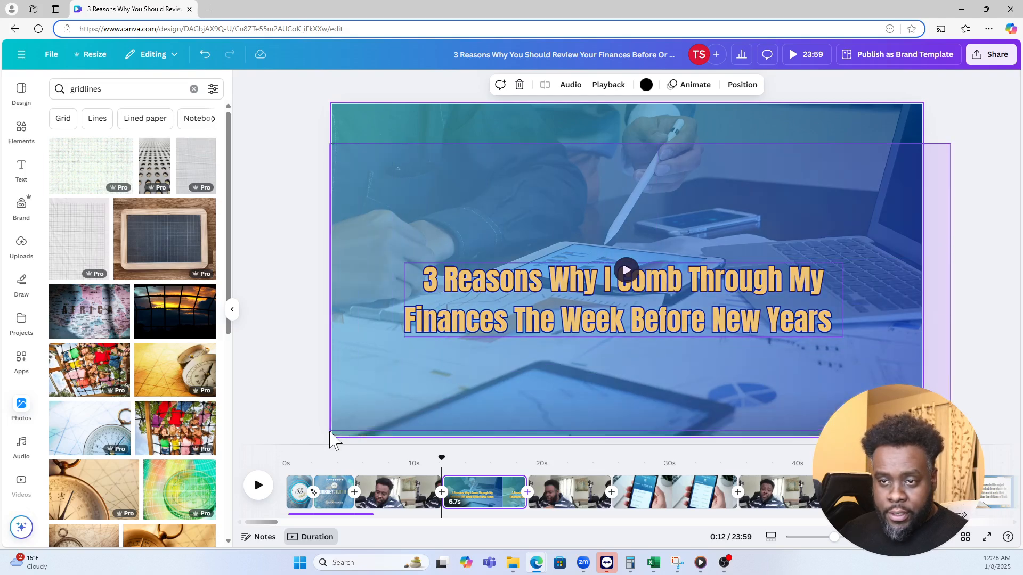
{"action": "left_click_drag", "start_coordinate": [329, 432], "coordinate": [331, 431]}
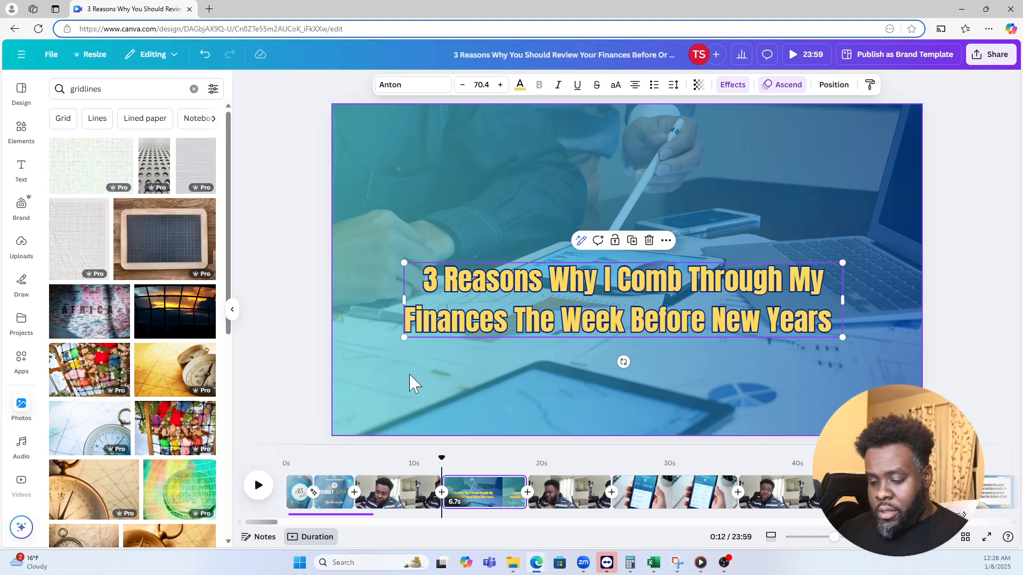
{"action": "left_click", "coordinate": [965, 538]}
{"action": "left_click", "coordinate": [187, 246]}
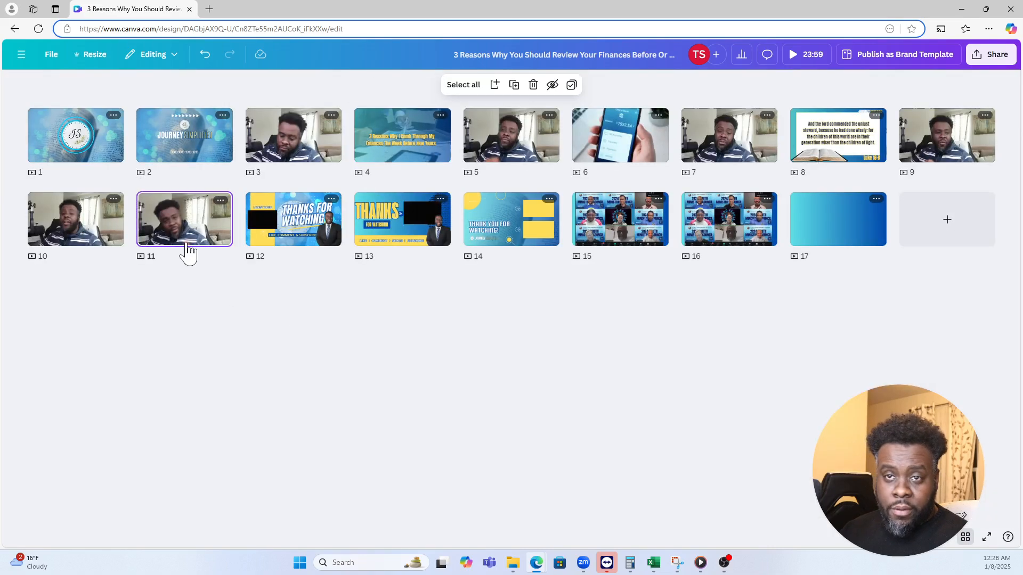
{"action": "double_click", "coordinate": [186, 248]}
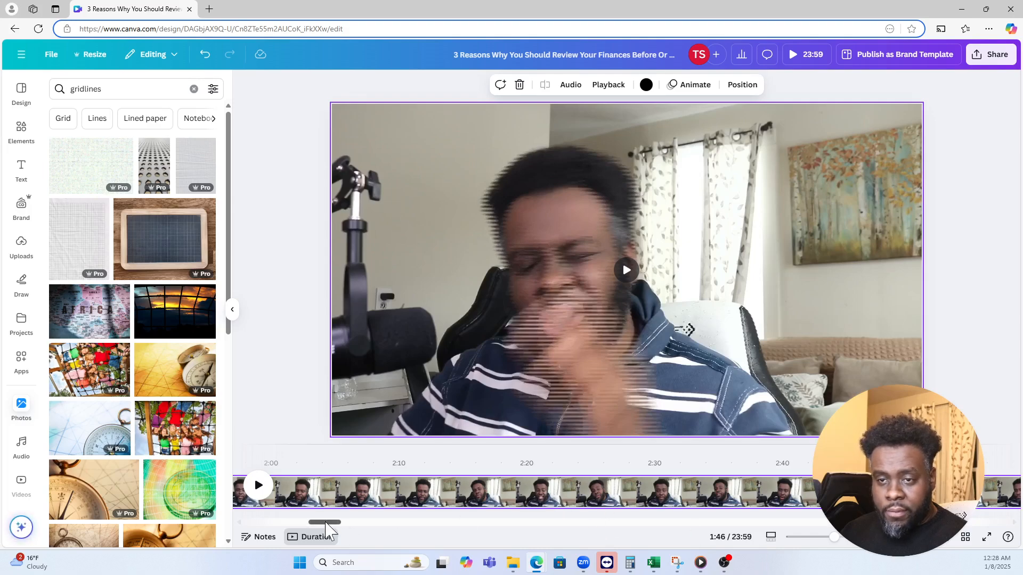
{"action": "type", "text": "3 Reasons Why I Comb Through My Finances The Week Before New Years"}
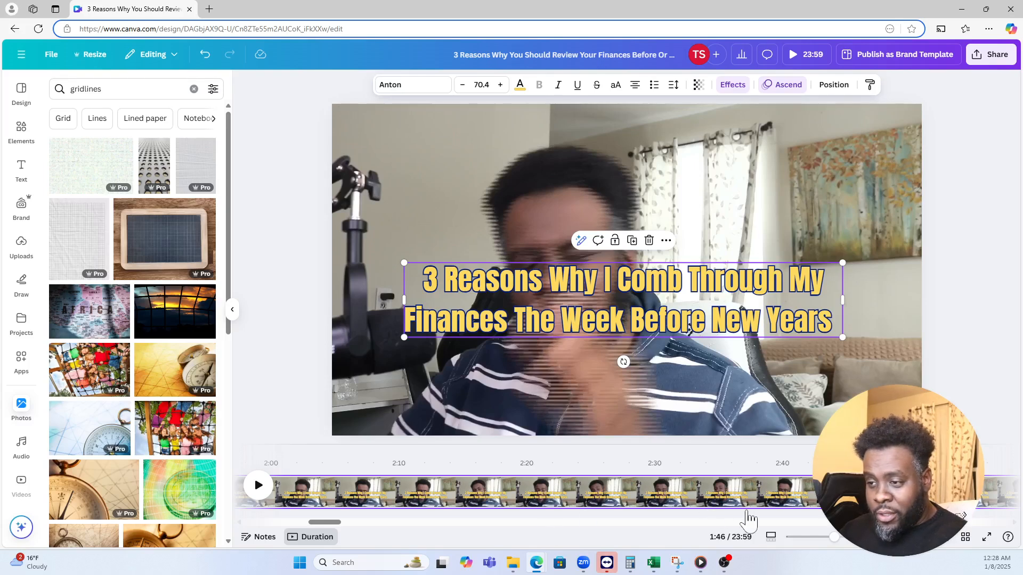
- Copy the transparent blue gradient overlay from page 4 onto page 11, align it to cover the page, and send it behind the title
{"action": "left_click", "coordinate": [965, 538]}
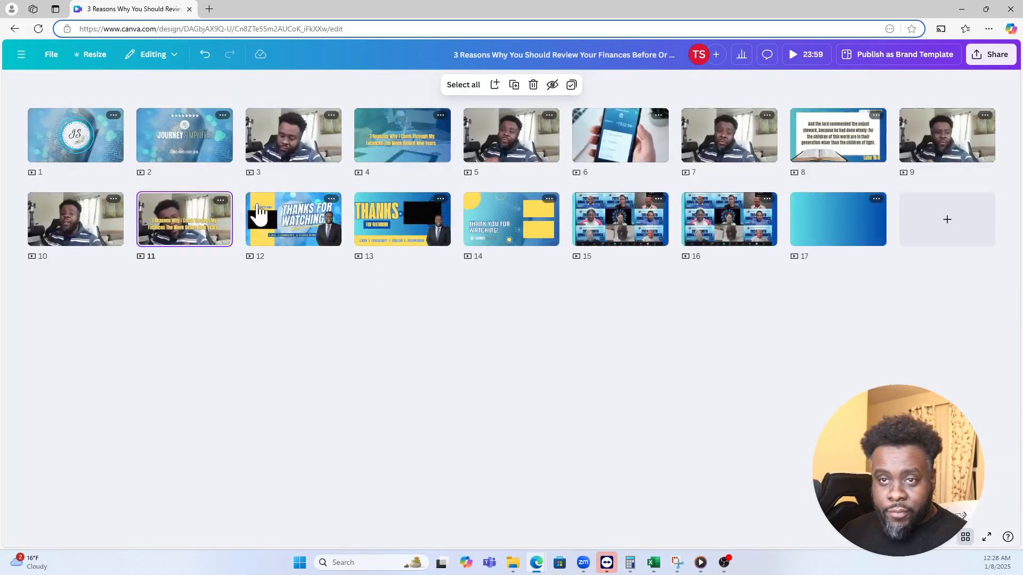
{"action": "double_click", "coordinate": [410, 152]}
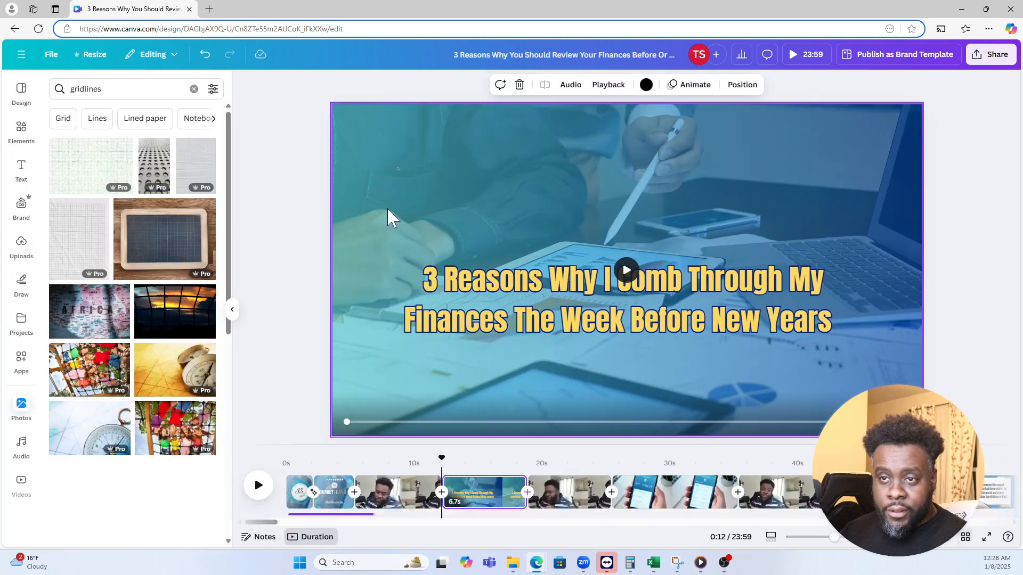
{"action": "left_click", "coordinate": [388, 209]}
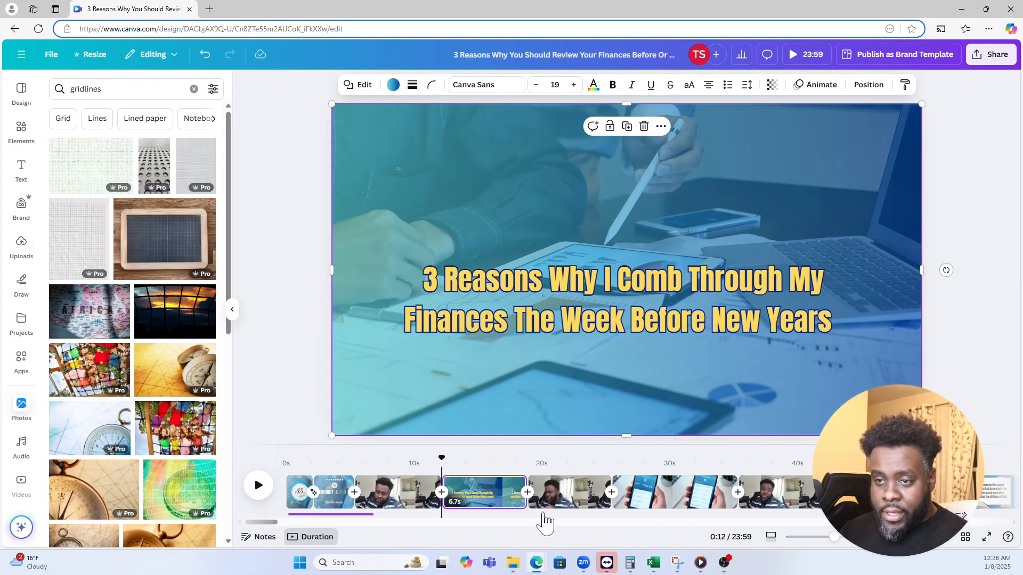
{"action": "left_click", "coordinate": [965, 537]}
{"action": "left_click", "coordinate": [161, 211]}
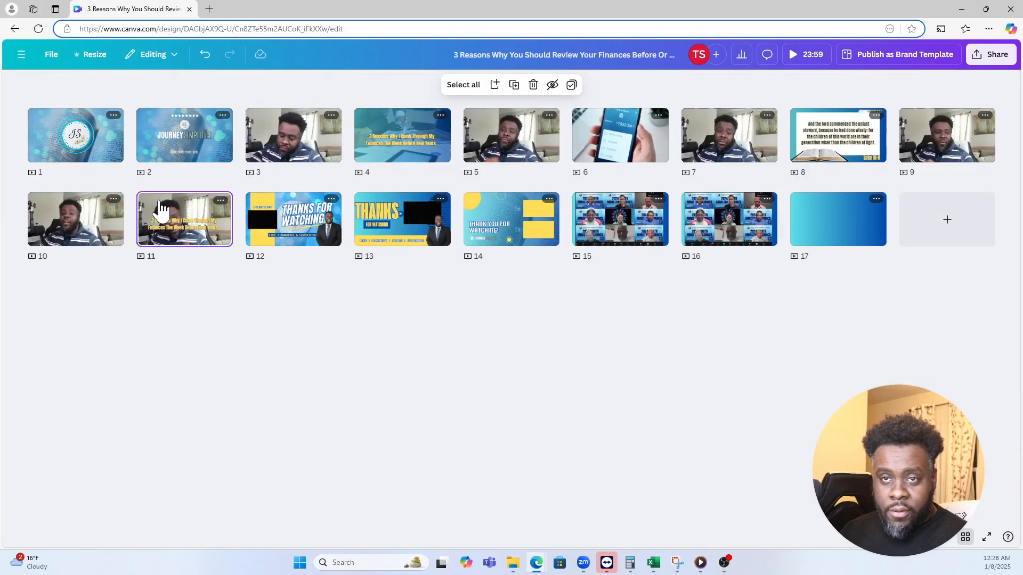
{"action": "left_click", "coordinate": [162, 210]}
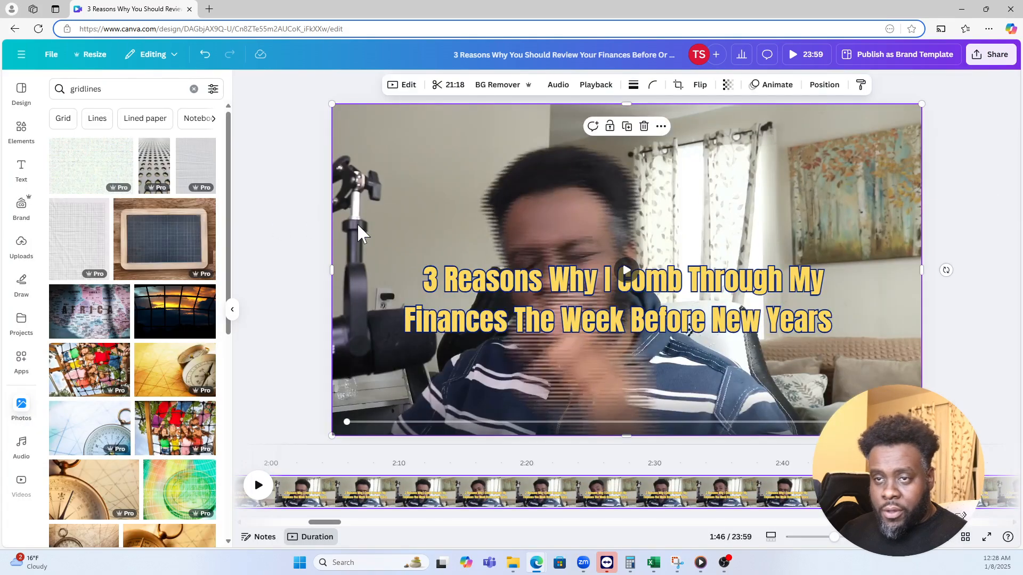
{"action": "key", "text": "ctrl+v"}
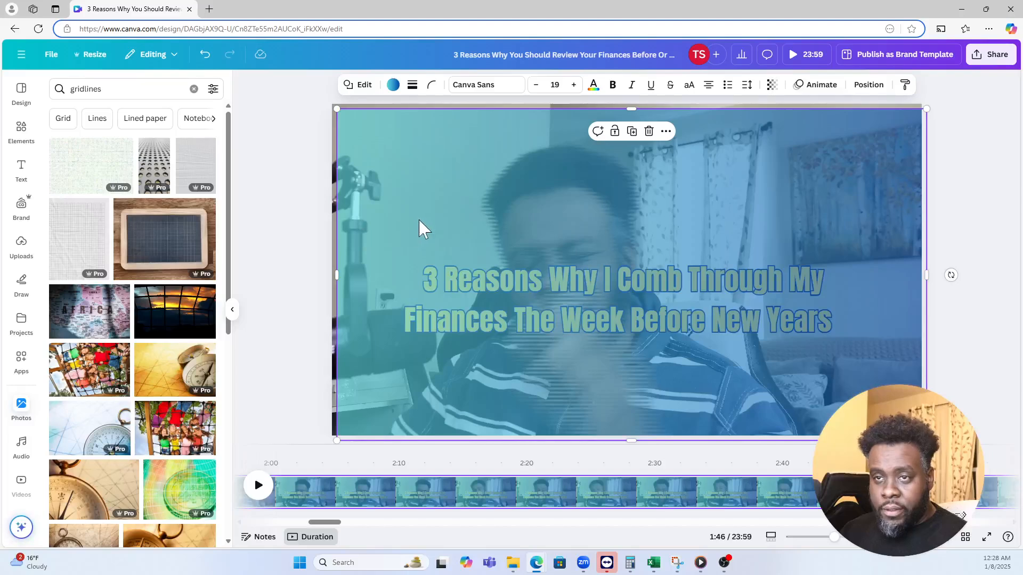
{"action": "mouse_move", "coordinate": [421, 229]}
{"action": "left_mouse_down"}
{"action": "mouse_move", "coordinate": [409, 217]}
{"action": "mouse_move", "coordinate": [424, 215]}
{"action": "mouse_move", "coordinate": [414, 216]}
{"action": "left_mouse_up"}
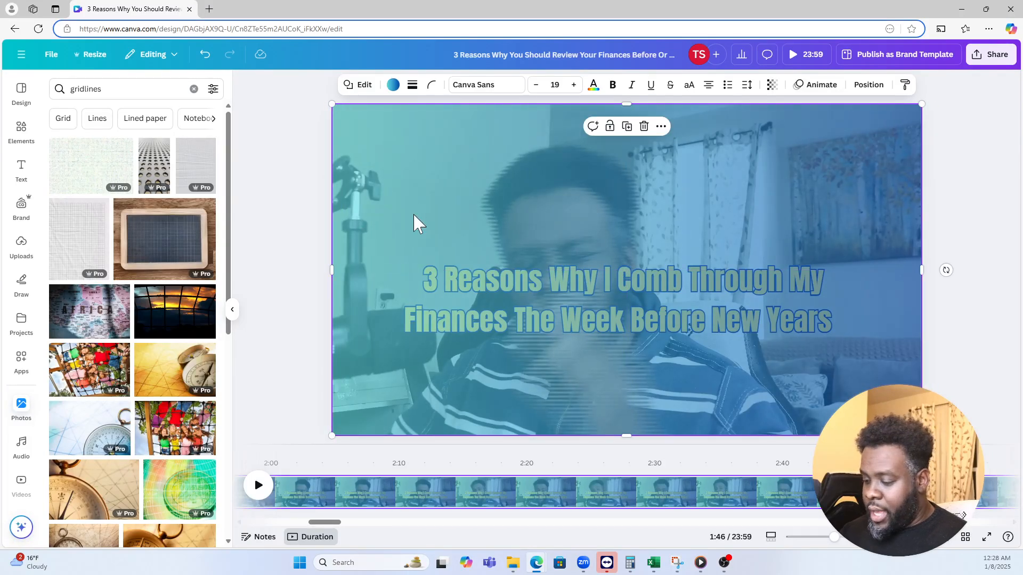
{"action": "key", "text": "ctrl+["}
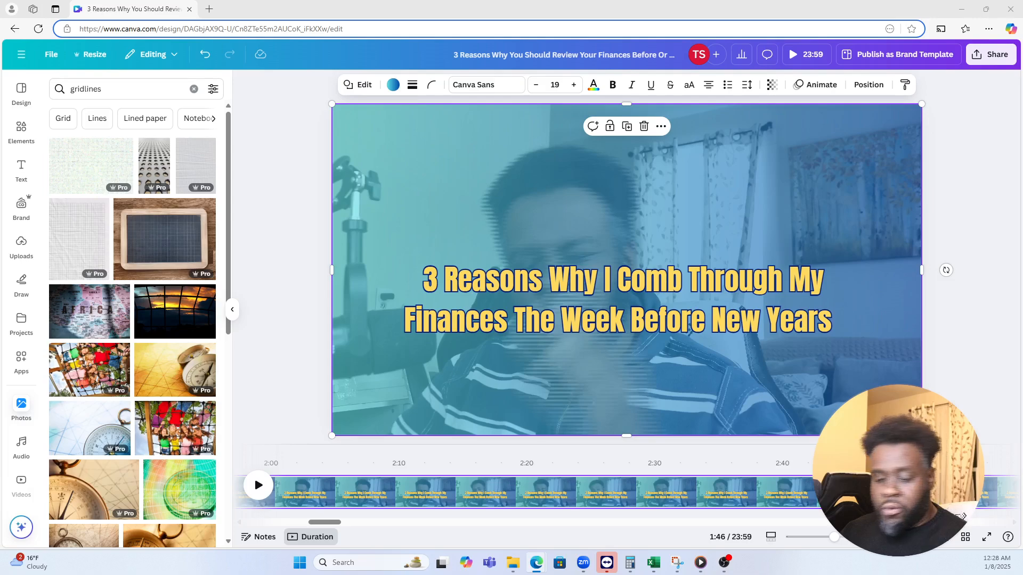
- Change the page 11 title to "Comb through my accounts for unused subscriptions", then move it to the lower part of the page and narrow its text box
{"action": "double_click", "coordinate": [520, 320]}
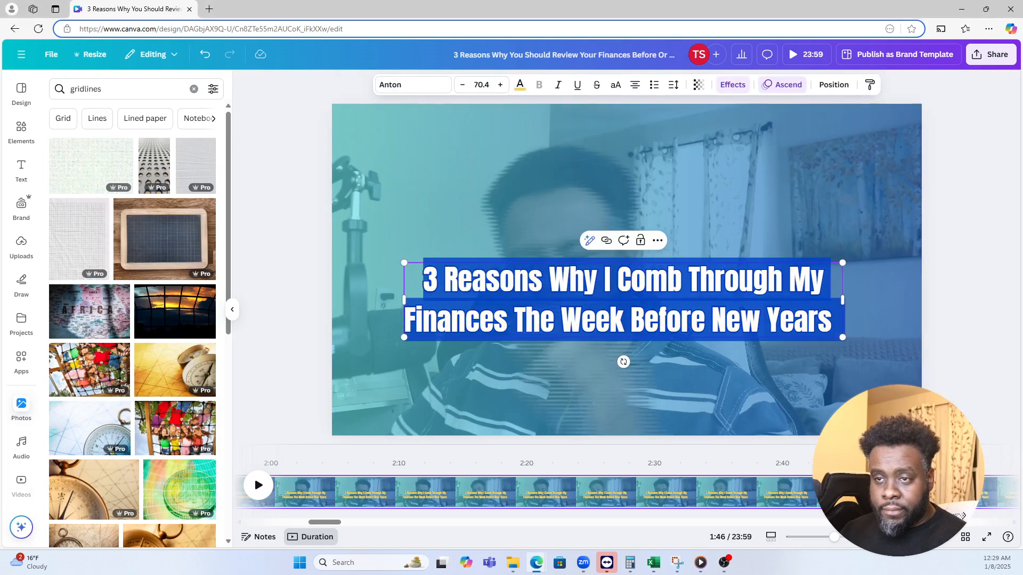
{"action": "type", "text": "Comb through my accounts for unused subscriptions"}
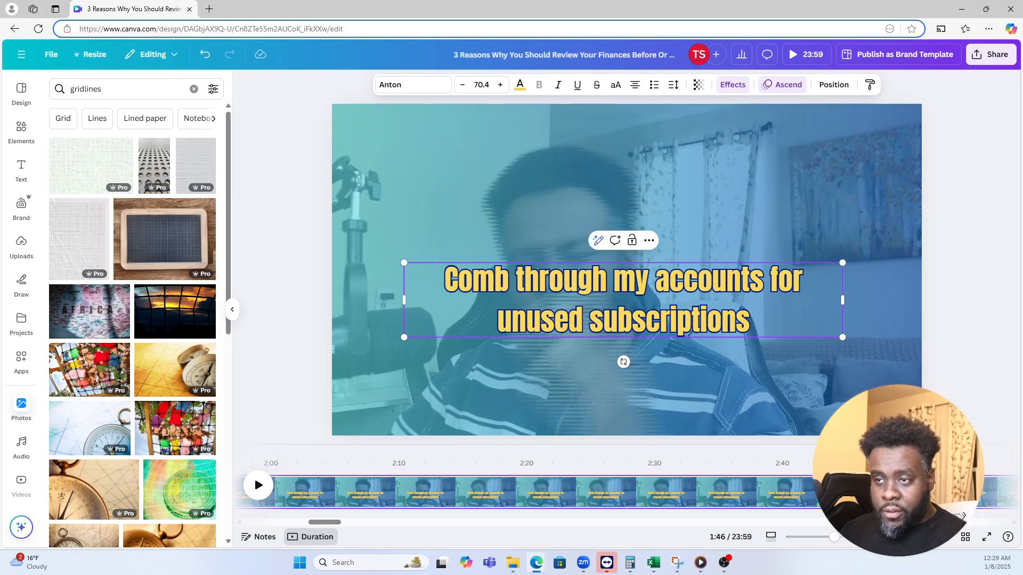
{"action": "left_click", "coordinate": [384, 320]}
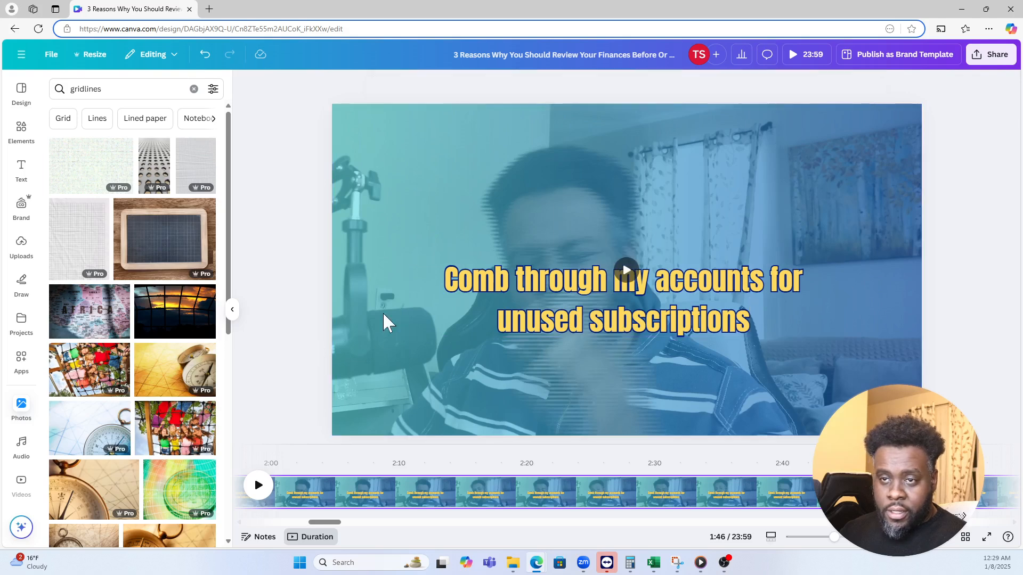
{"action": "left_click", "coordinate": [511, 283]}
{"action": "left_click_drag", "start_coordinate": [510, 289], "coordinate": [491, 373]}
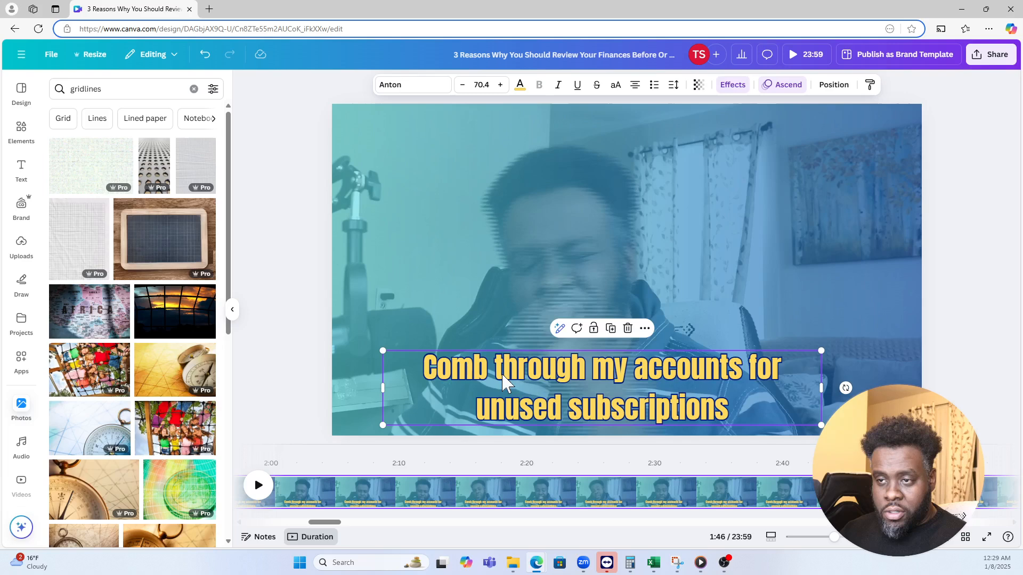
{"action": "left_click", "coordinate": [388, 389]}
{"action": "left_click_drag", "start_coordinate": [382, 387], "coordinate": [488, 374]}
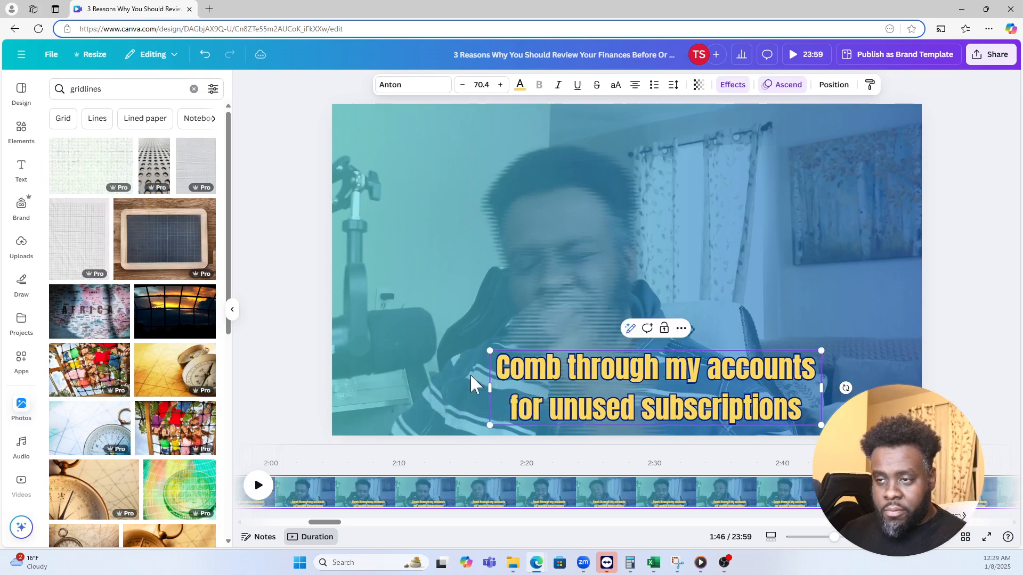
- Set the transparency of page 11's gradient overlay to 100 so it fully covers the talking-head clip
{"action": "left_click", "coordinate": [366, 241]}
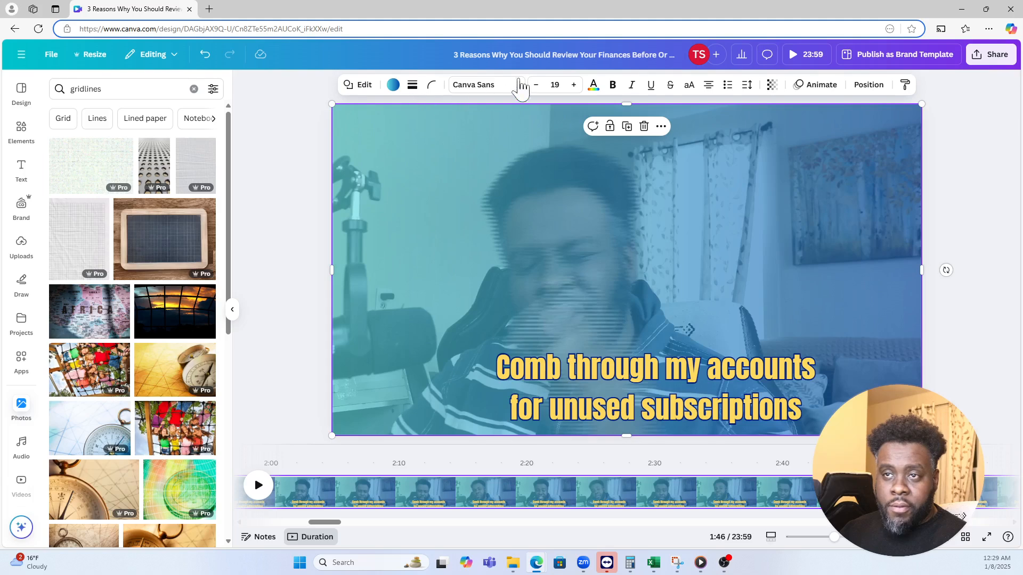
{"action": "left_click", "coordinate": [772, 84]}
{"action": "left_click", "coordinate": [768, 127]}
{"action": "left_click_drag", "start_coordinate": [768, 127], "coordinate": [883, 142]}
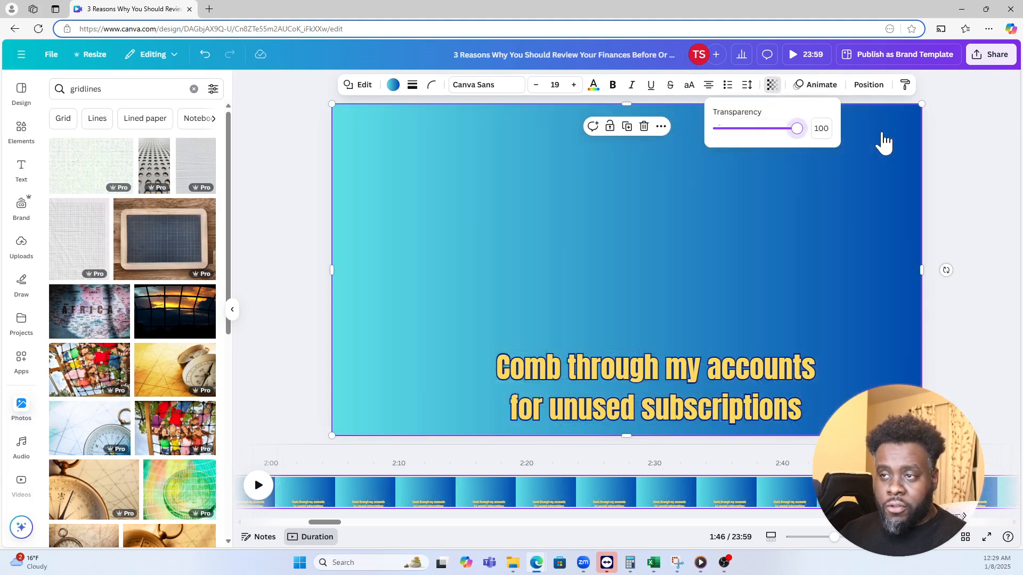
- Copy the white yellow-bordered rectangle from the scripture page onto page 11
{"action": "left_click", "coordinate": [965, 538]}
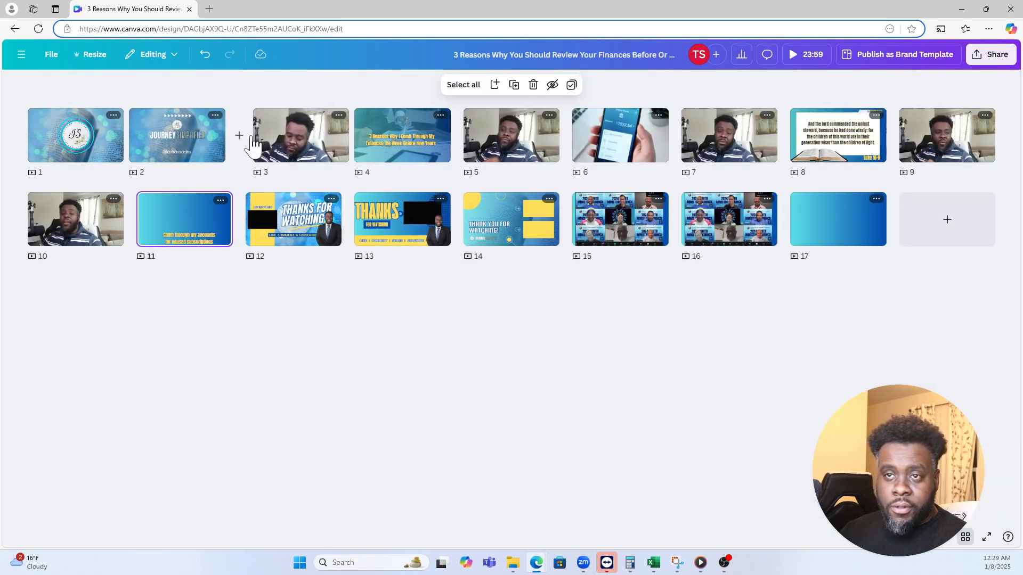
{"action": "left_click", "coordinate": [838, 144]}
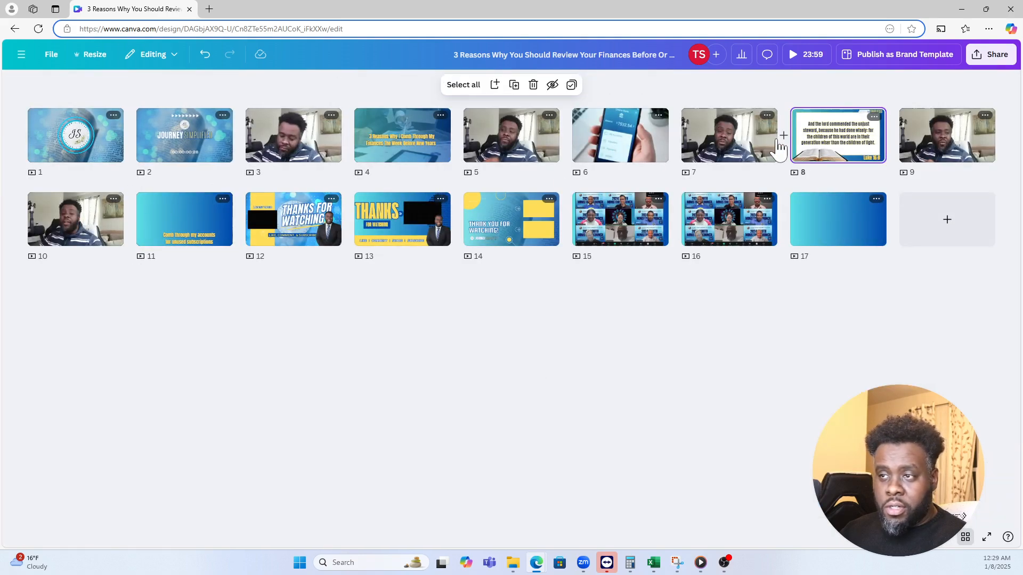
{"action": "double_click", "coordinate": [815, 148]}
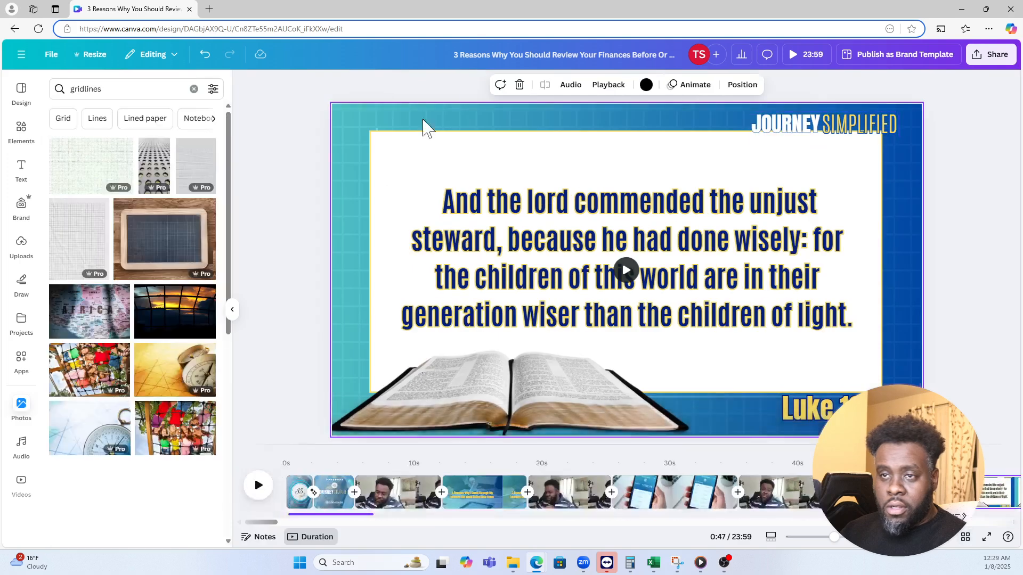
{"action": "left_click", "coordinate": [415, 169]}
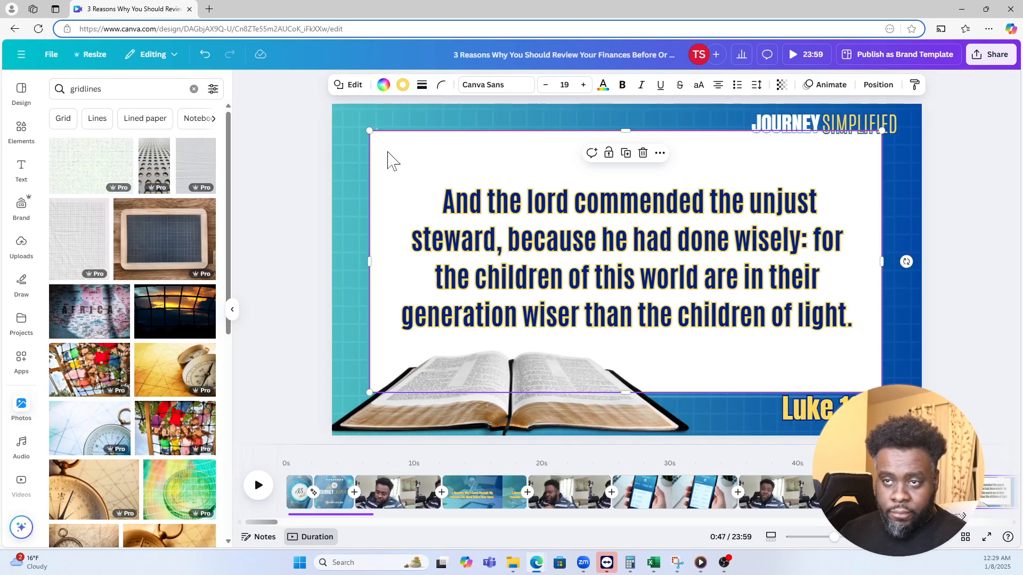
{"action": "right_click", "coordinate": [389, 160]}
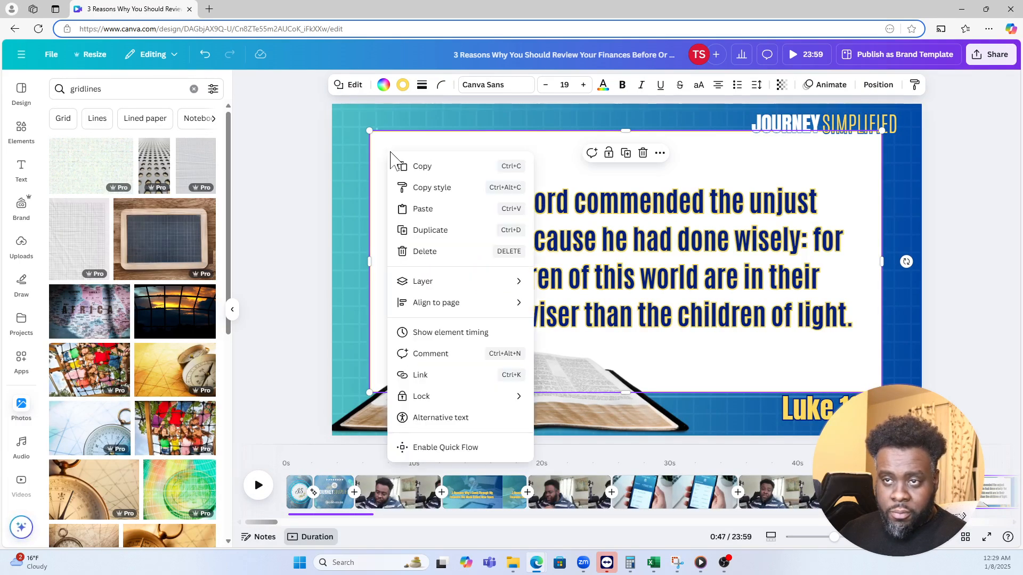
{"action": "left_click", "coordinate": [433, 171]}
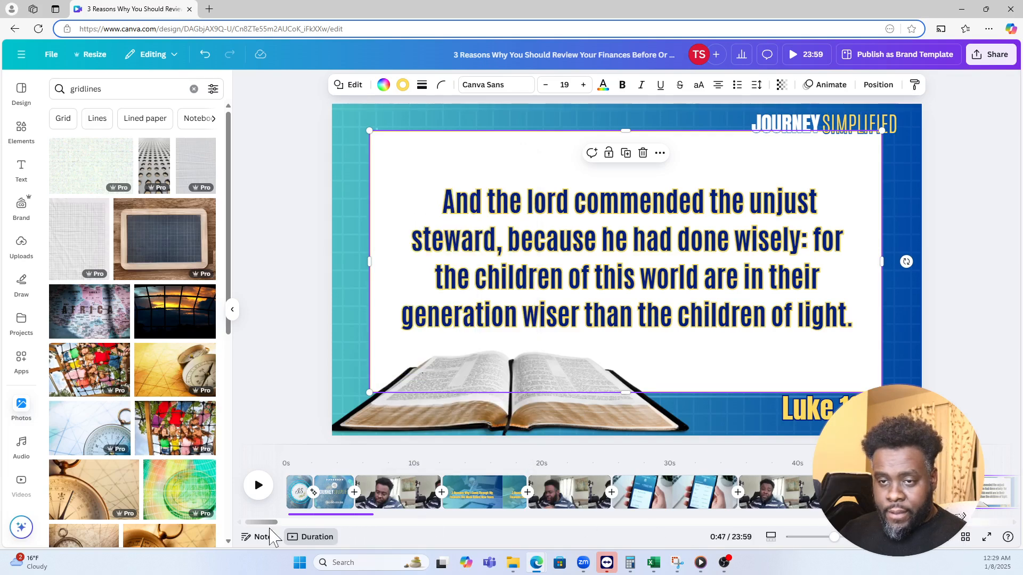
{"action": "left_click_drag", "start_coordinate": [270, 523], "coordinate": [329, 523]}
{"action": "left_click", "coordinate": [509, 498]}
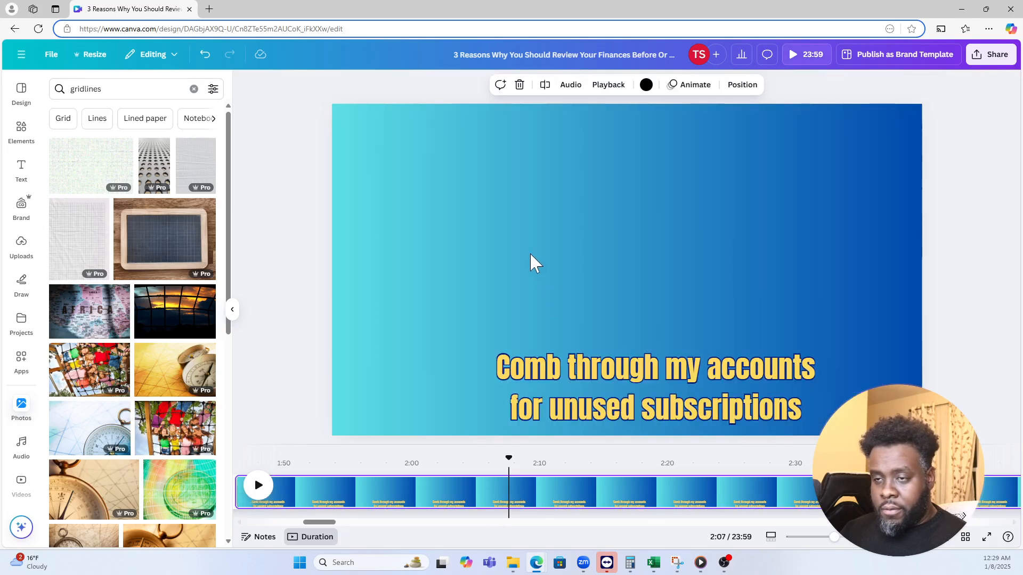
{"action": "key", "text": "ctrl+v"}
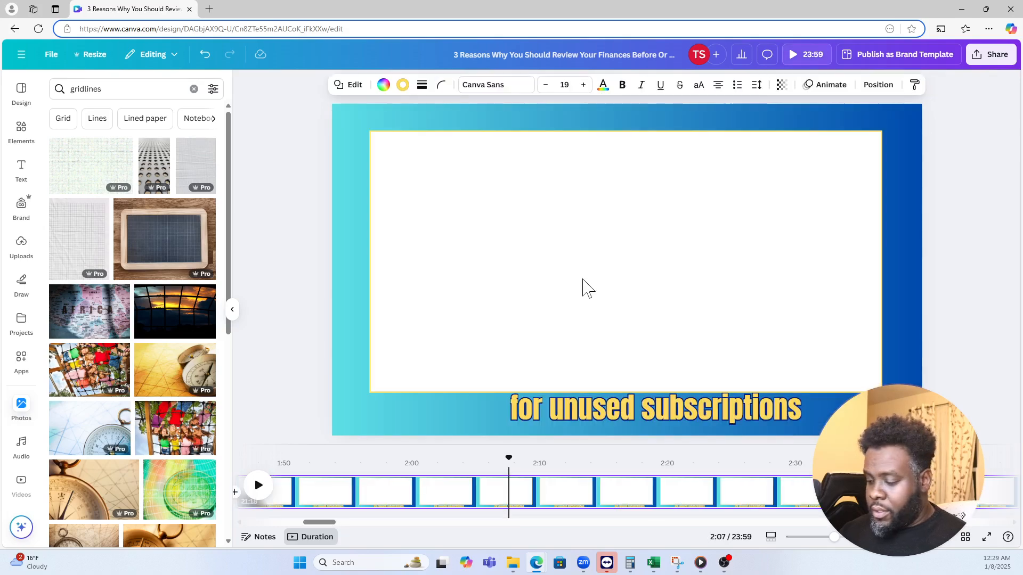
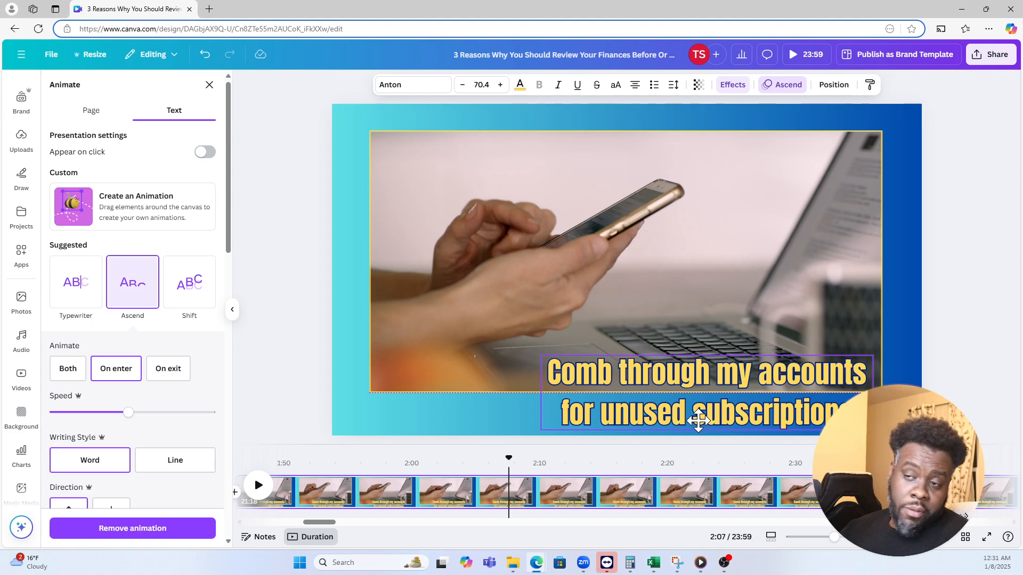
- Fit the "Comb through my accounts for unused subscriptions" text on one line at size 61.8 along the phone video's lower edge
{"action": "left_click_drag", "start_coordinate": [540, 393], "coordinate": [247, 394]}
{"action": "left_click_drag", "start_coordinate": [311, 375], "coordinate": [384, 385]}
{"action": "left_click_drag", "start_coordinate": [319, 365], "coordinate": [397, 375]}
{"action": "left_click_drag", "start_coordinate": [640, 386], "coordinate": [613, 413]}
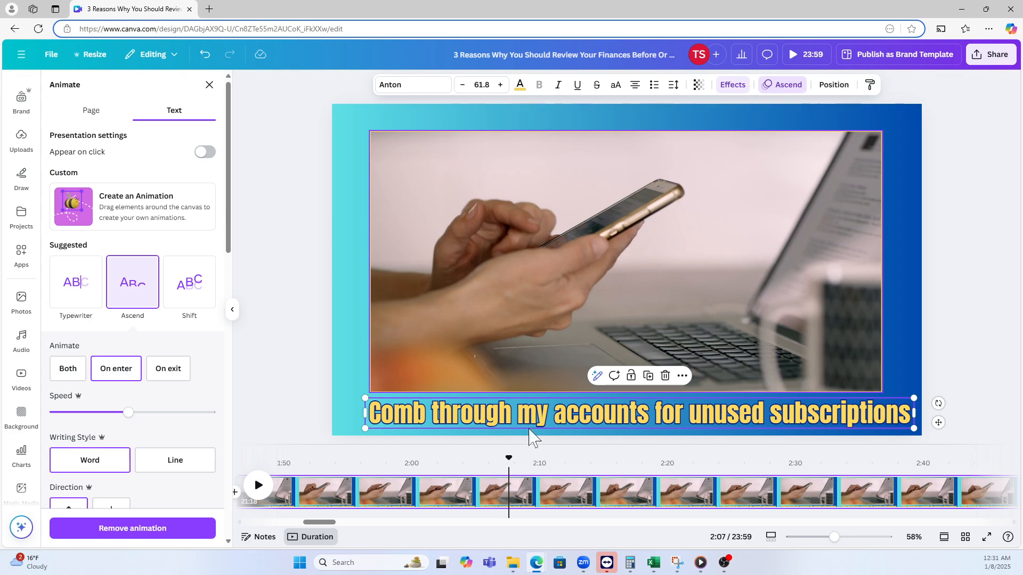
{"action": "left_click", "coordinate": [965, 536]}
{"action": "left_click", "coordinate": [942, 536]}
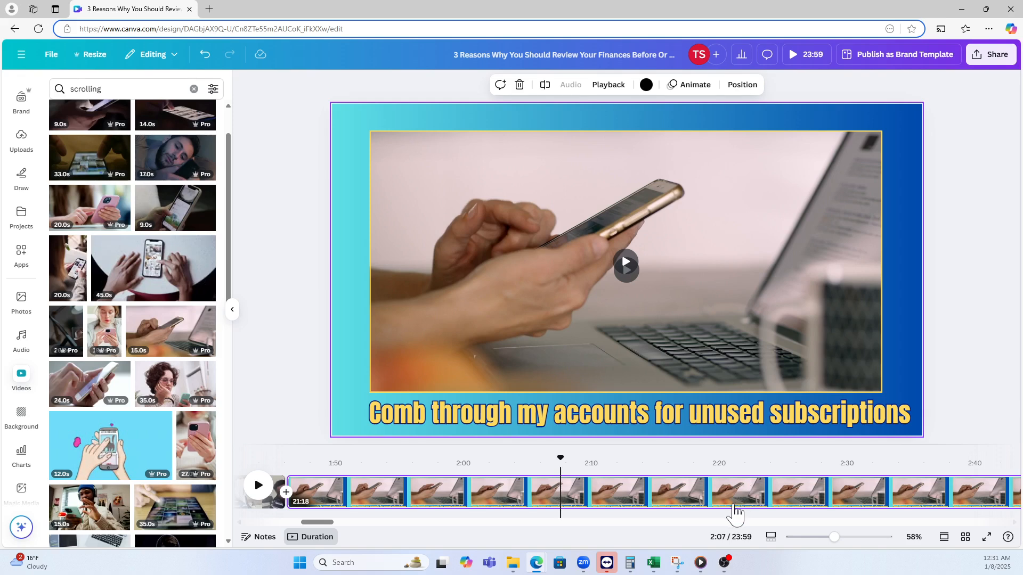
{"action": "left_click_drag", "start_coordinate": [660, 418], "coordinate": [638, 400]}
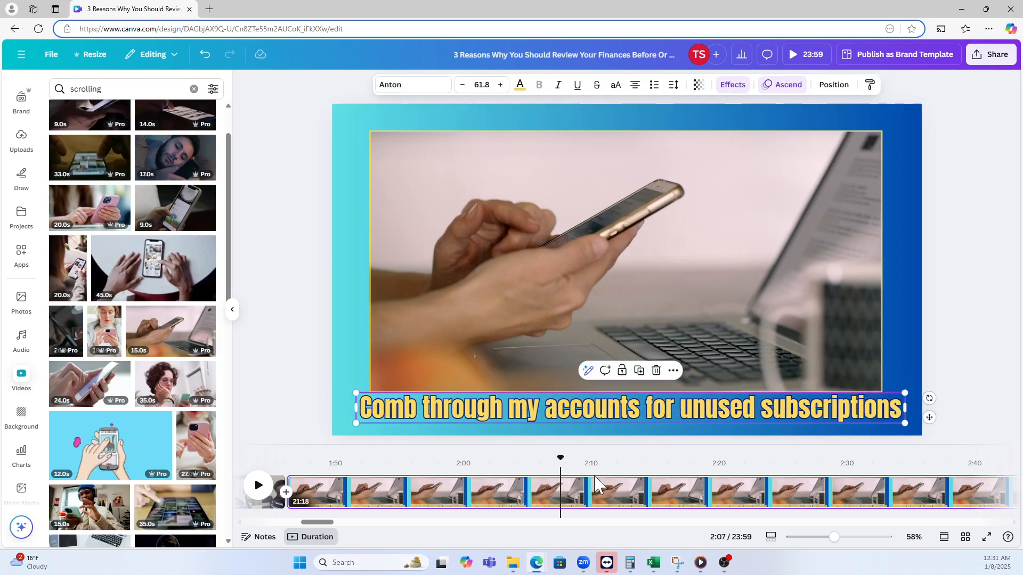
- Copy the Journey Simplified logo text from the scripture page onto page 11, above the phone video's upper-right corner
{"action": "left_click", "coordinate": [964, 537]}
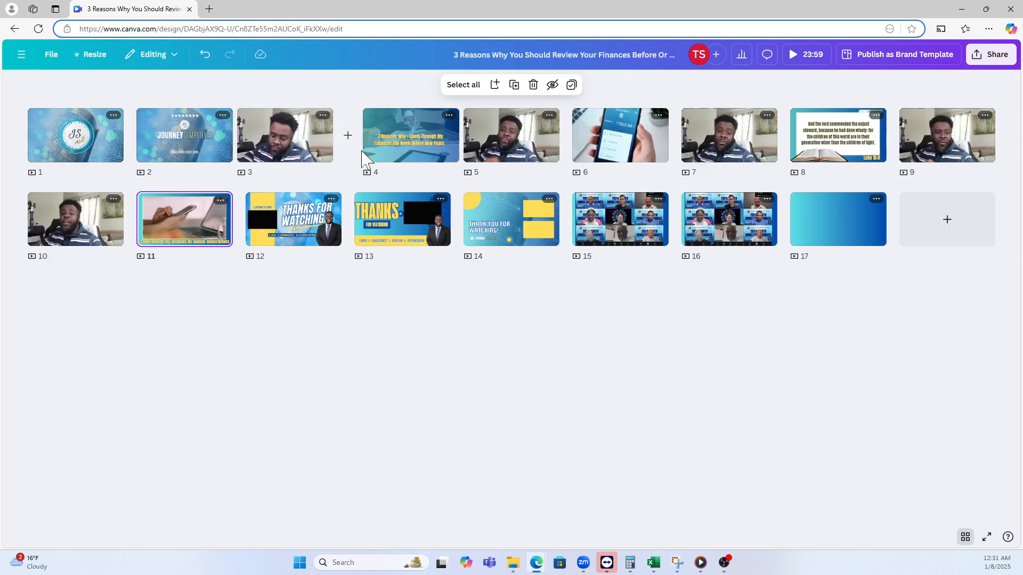
{"action": "left_click", "coordinate": [828, 146]}
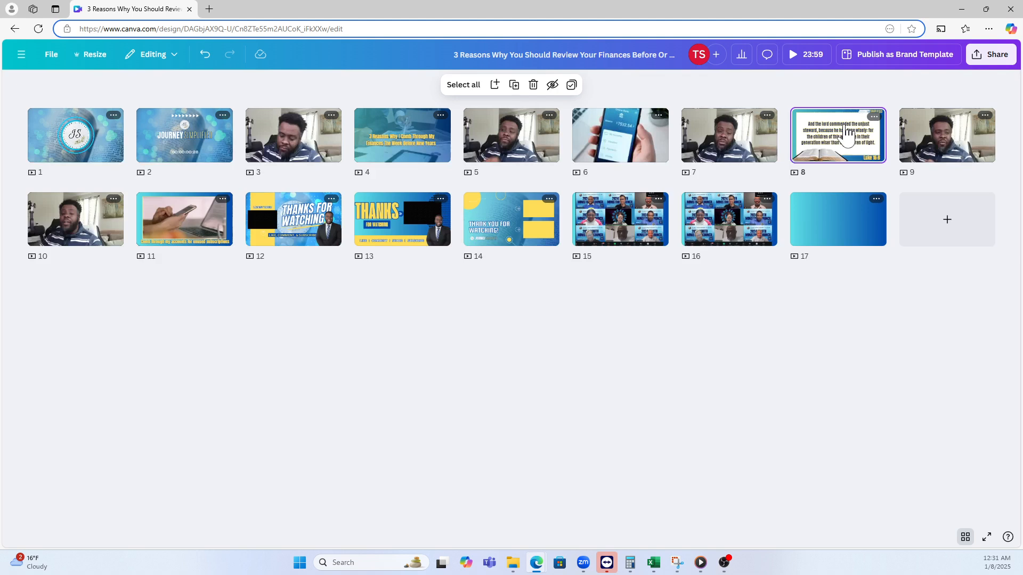
{"action": "double_click", "coordinate": [847, 136]}
{"action": "left_click", "coordinate": [805, 130]}
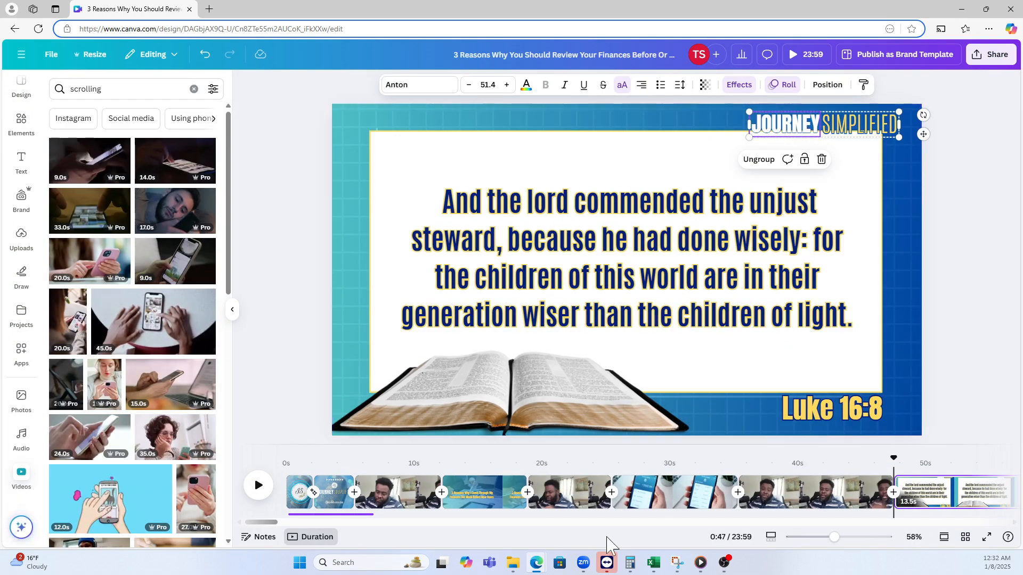
{"action": "left_click", "coordinate": [965, 537]}
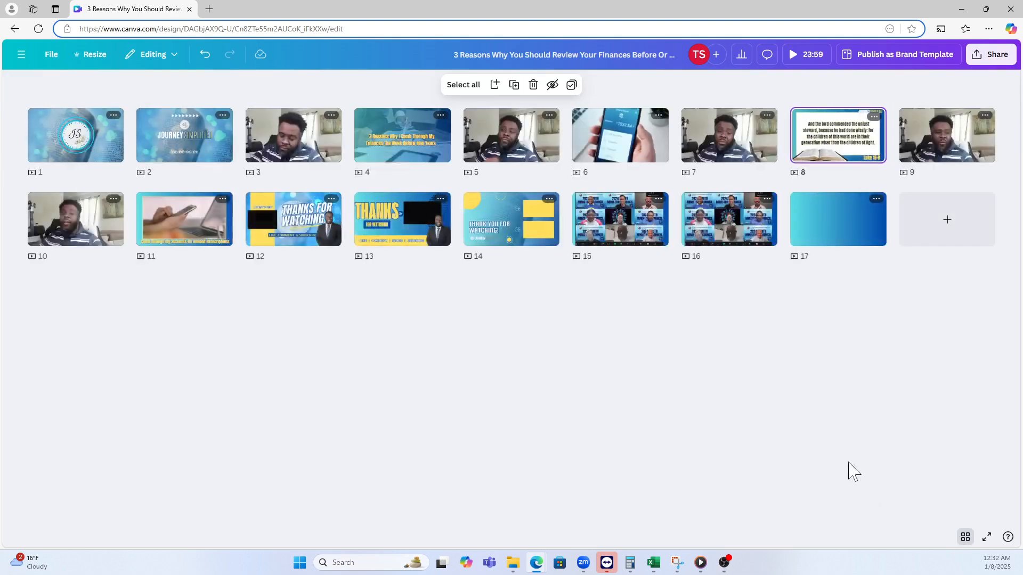
{"action": "left_click", "coordinate": [193, 214]}
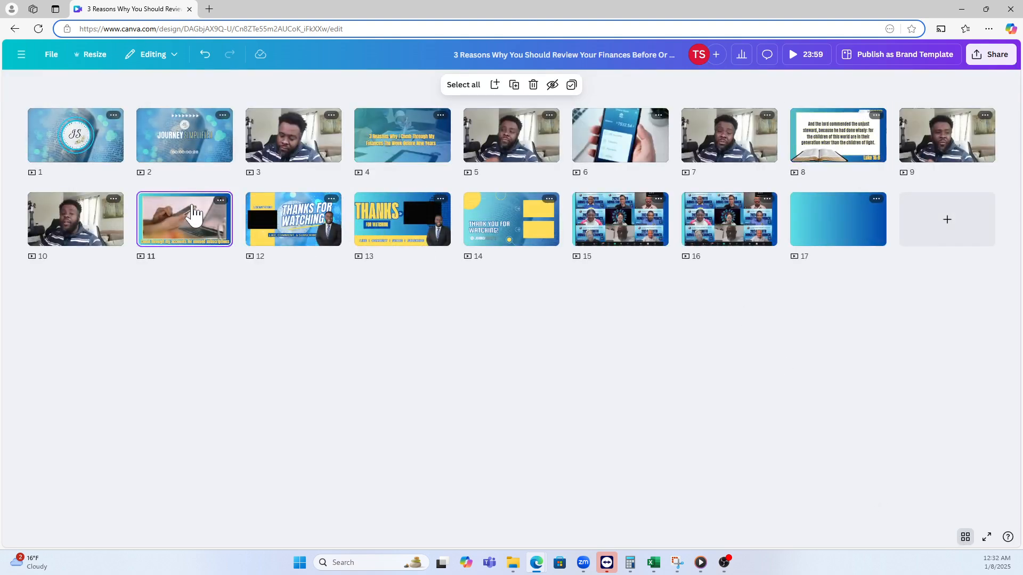
{"action": "double_click", "coordinate": [193, 213]}
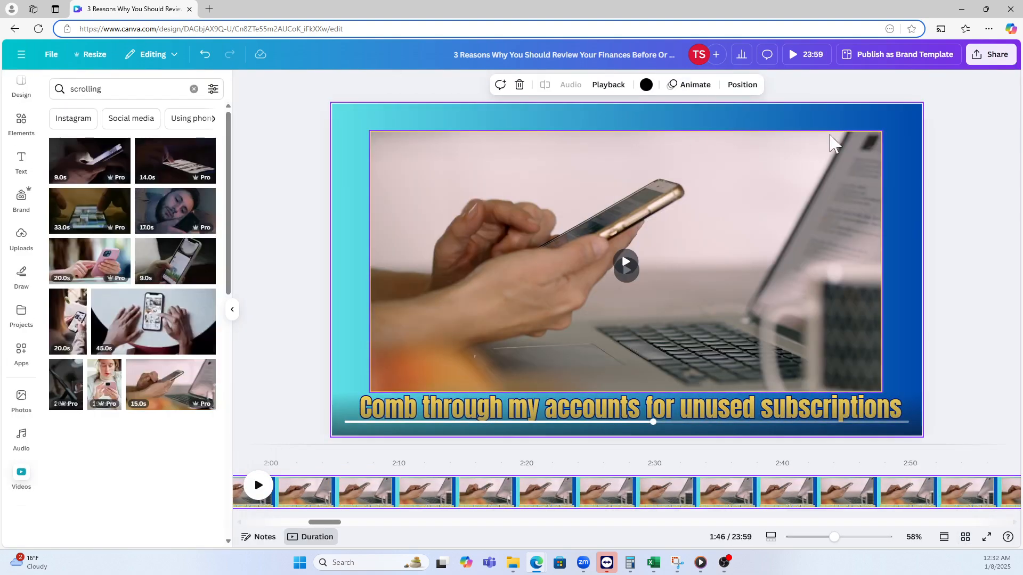
{"action": "left_click", "coordinate": [879, 124]}
{"action": "left_click", "coordinate": [880, 124]}
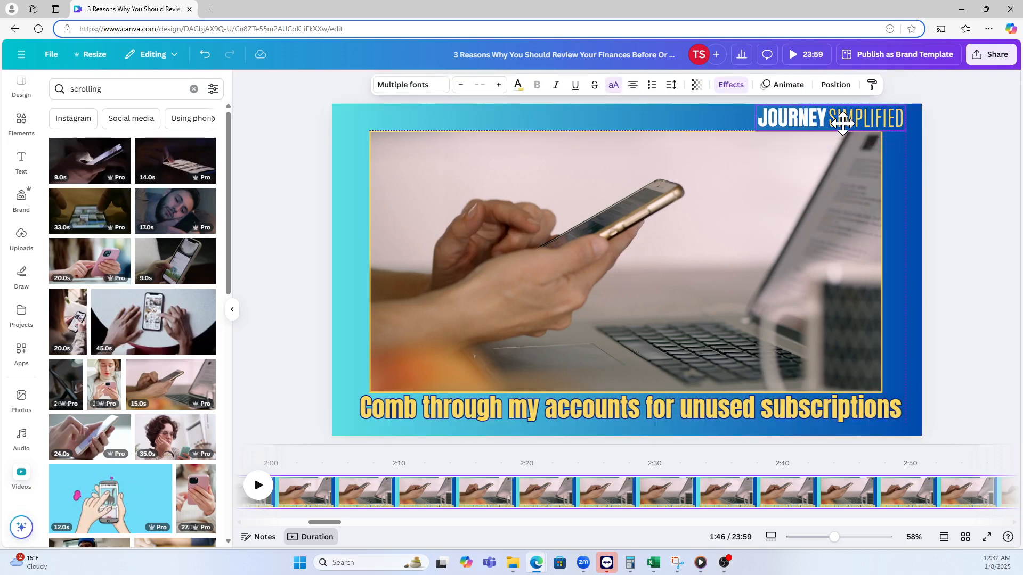
{"action": "left_click", "coordinate": [843, 119]}
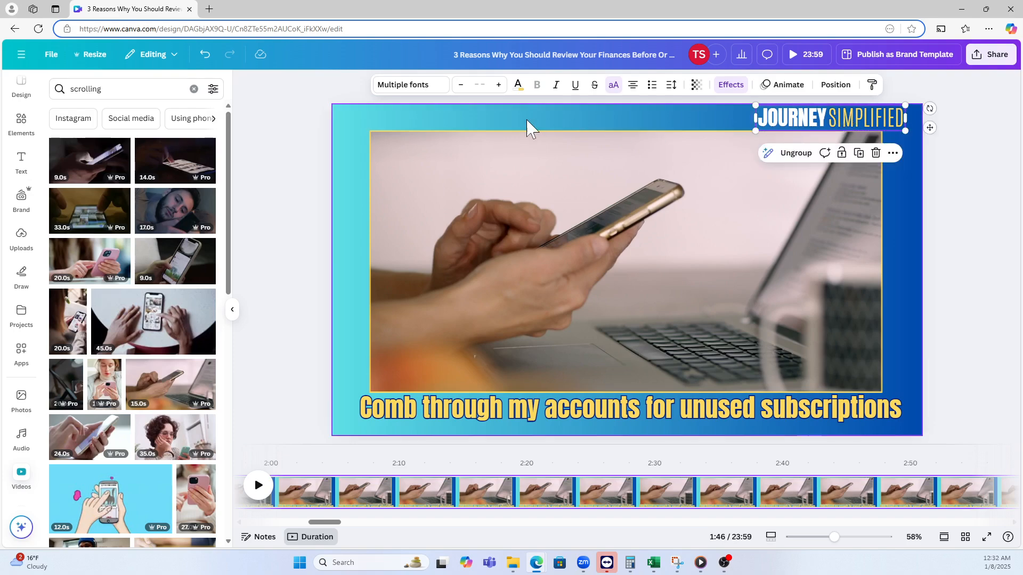
- Apply the Drift animation to page 11's gradient background
{"action": "left_click", "coordinate": [354, 165]}
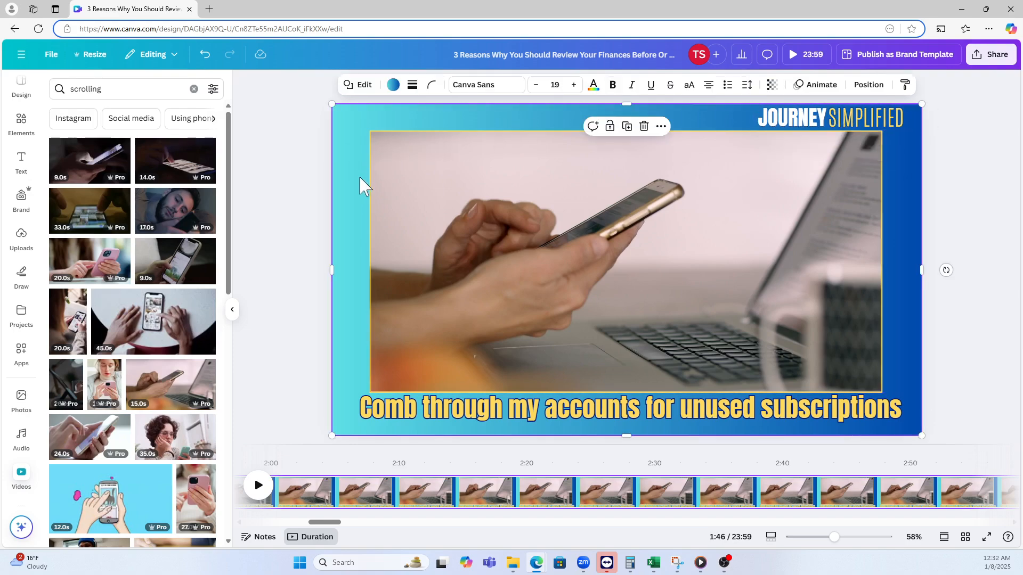
{"action": "left_click", "coordinate": [815, 85]}
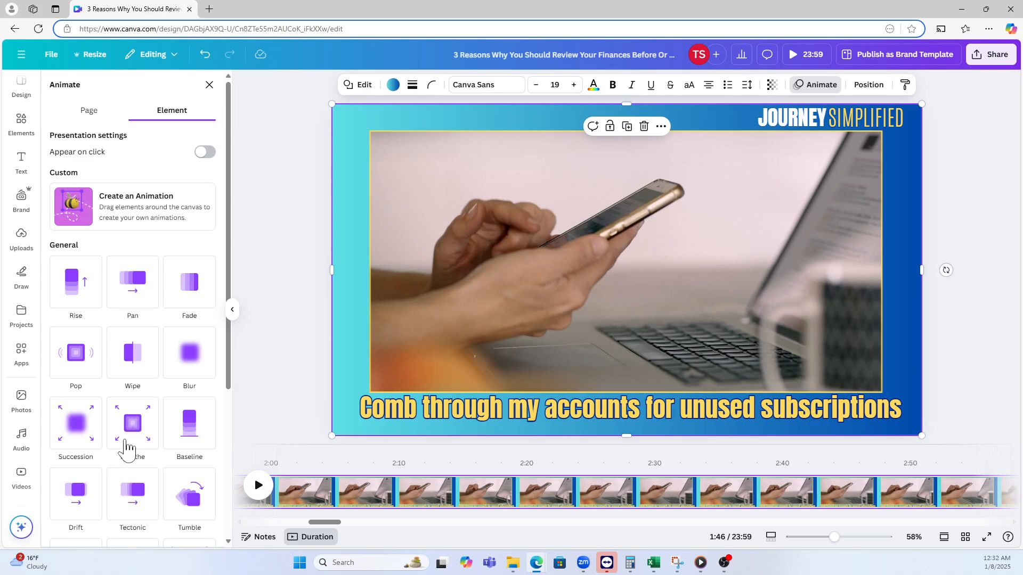
{"action": "scroll", "coordinate": [98, 469], "scroll_direction": "down", "scroll_amount": 2}
{"action": "scroll", "coordinate": [96, 472], "scroll_direction": "down", "scroll_amount": 1}
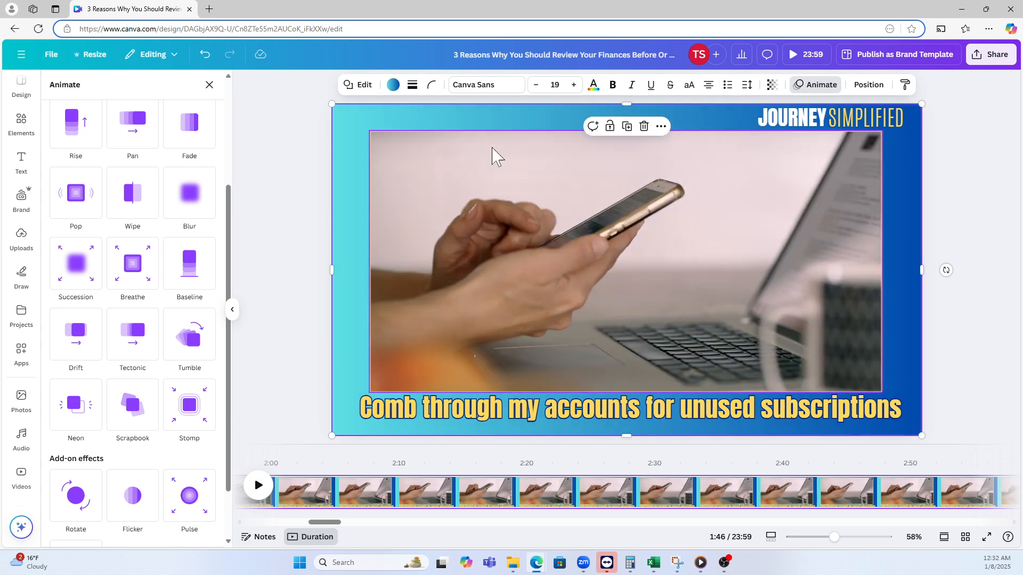
{"action": "left_click", "coordinate": [342, 224]}
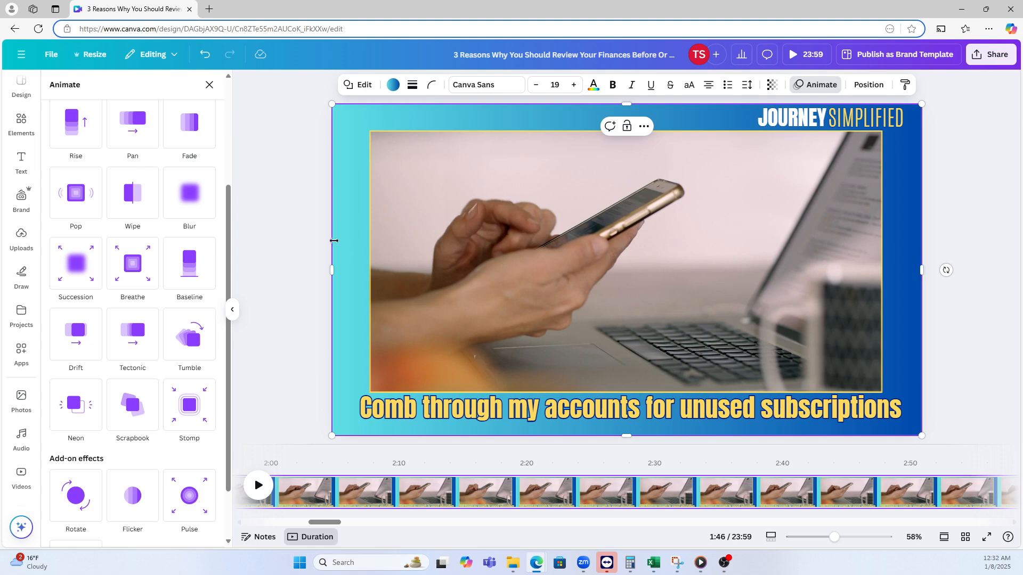
{"action": "left_click", "coordinate": [80, 352]}
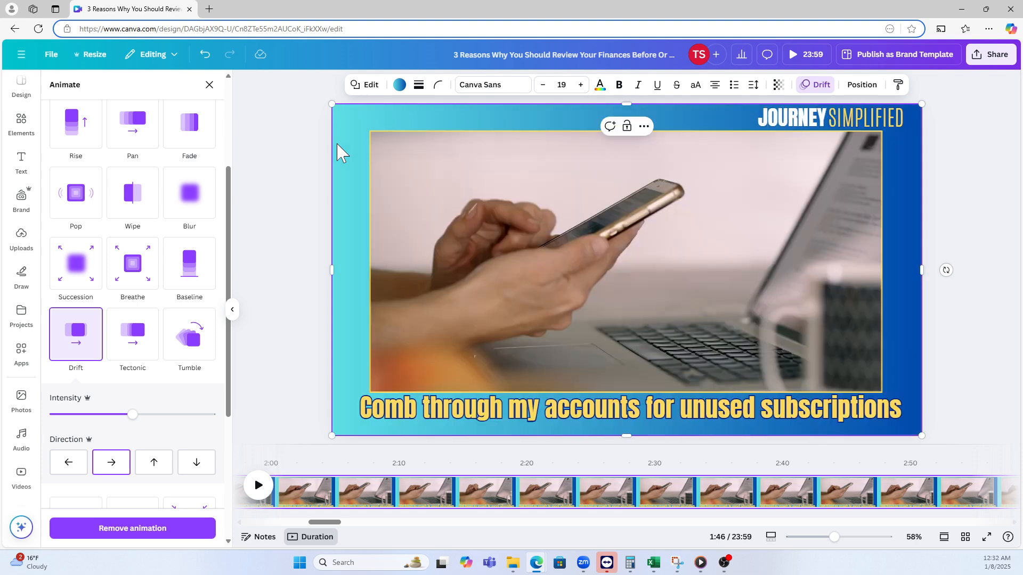
- Delete the white yellow-bordered rectangle behind the phone video and place the video slightly lower on the page
{"action": "left_click", "coordinate": [838, 228]}
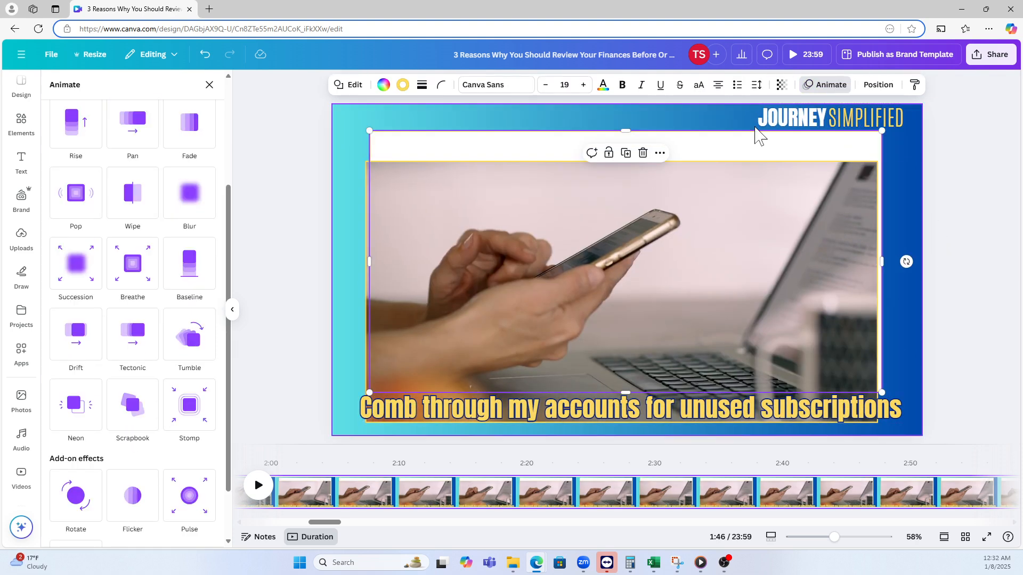
{"action": "key", "text": "Delete"}
{"action": "left_click_drag", "start_coordinate": [680, 190], "coordinate": [685, 165]}
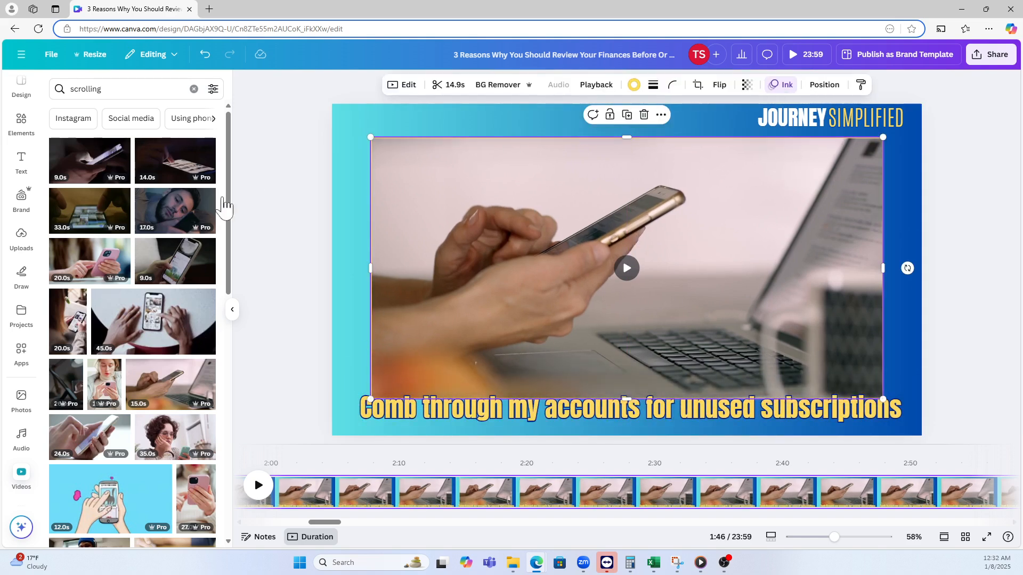
{"action": "left_click", "coordinate": [786, 86]}
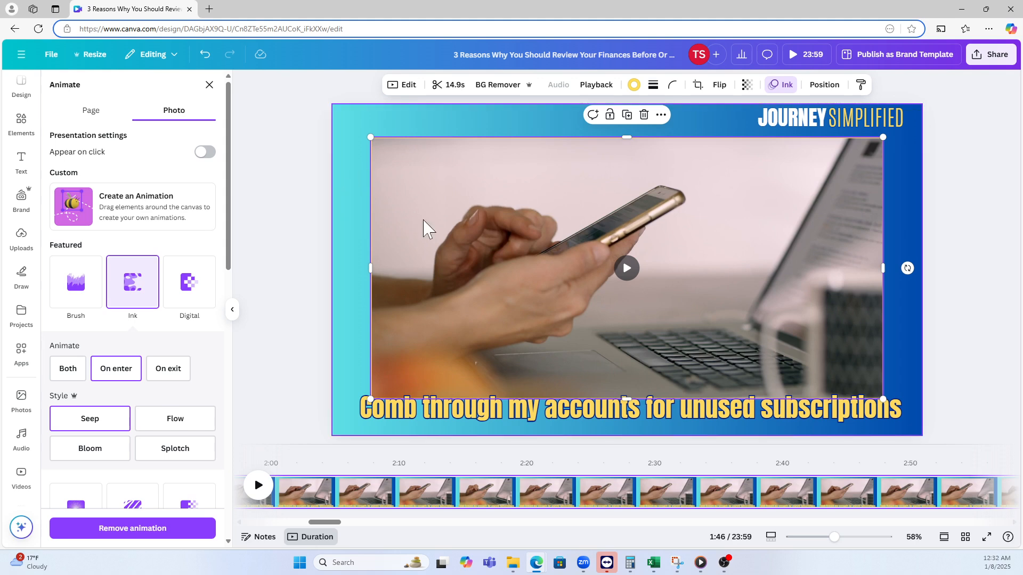
- Move the Journey Simplified logo above the phone video's upper-left corner and shift the subscriptions caption just below the video
{"action": "left_click", "coordinate": [800, 127]}
{"action": "left_click_drag", "start_coordinate": [800, 127], "coordinate": [400, 122]}
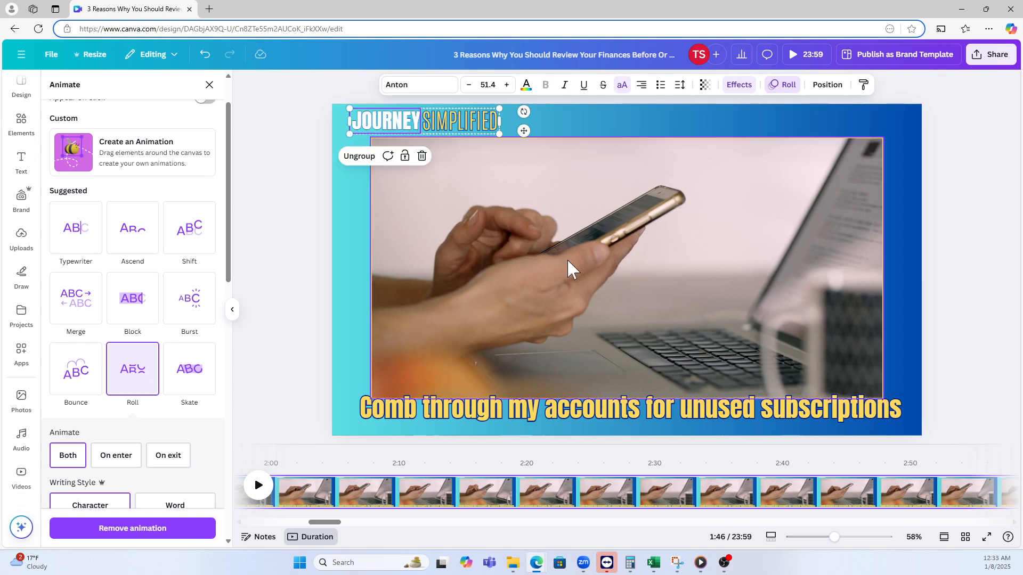
{"action": "left_click", "coordinate": [547, 410]}
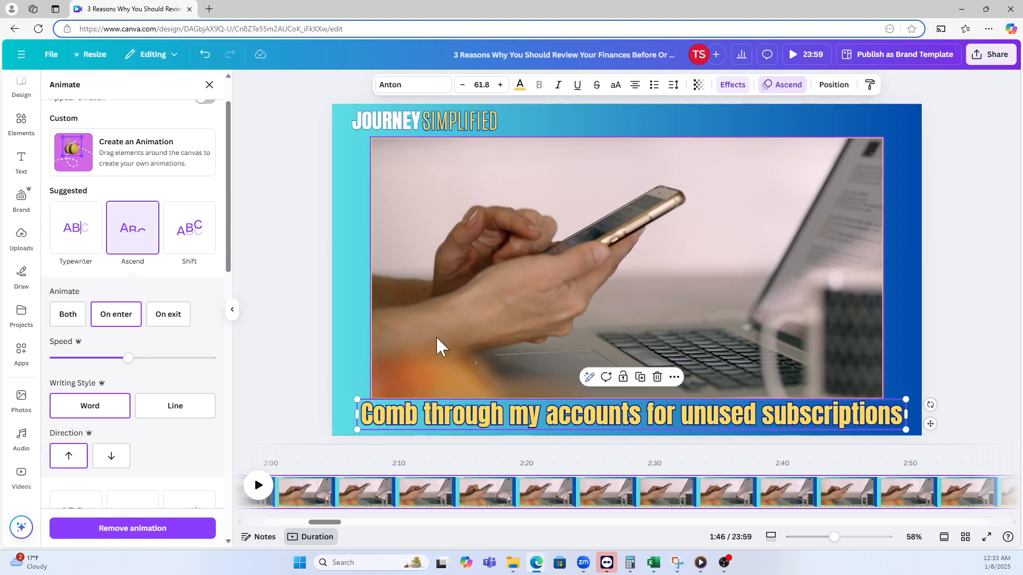
- Enlarge page 11's gradient background so that it extends beyond the page on all sides
{"action": "left_click", "coordinate": [353, 316]}
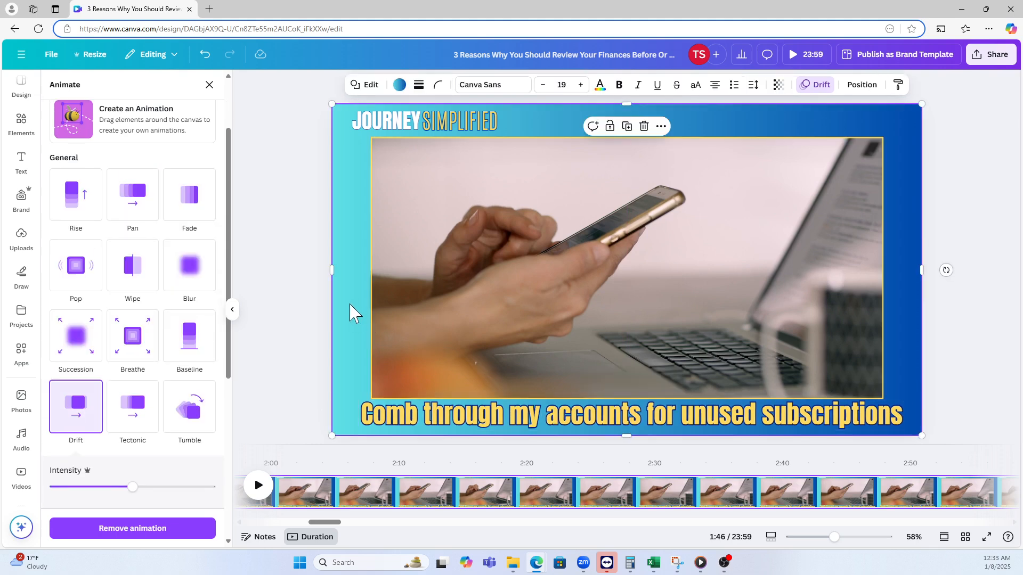
{"action": "left_click_drag", "start_coordinate": [331, 434], "coordinate": [302, 443]}
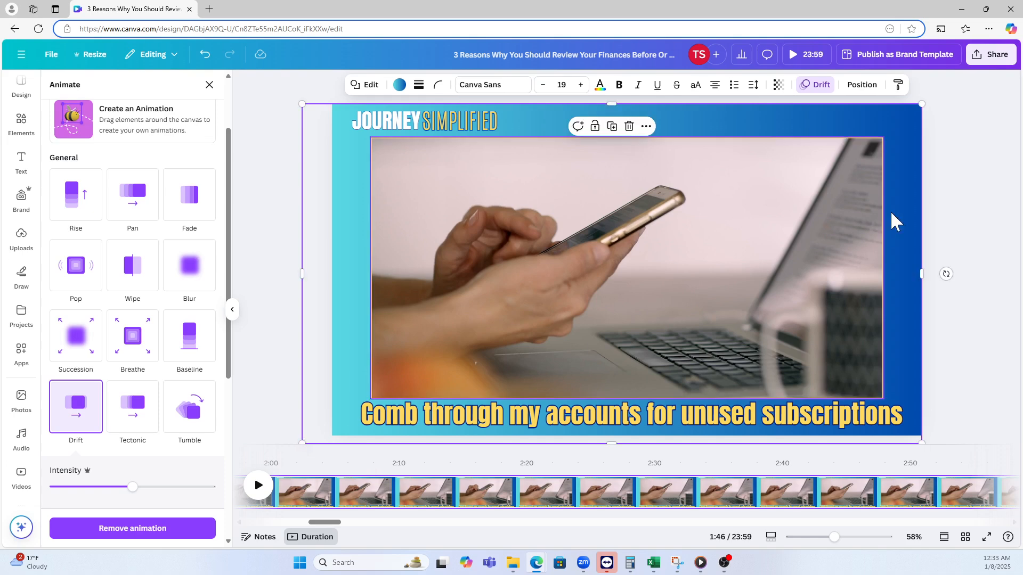
{"action": "left_click_drag", "start_coordinate": [920, 106], "coordinate": [965, 85]}
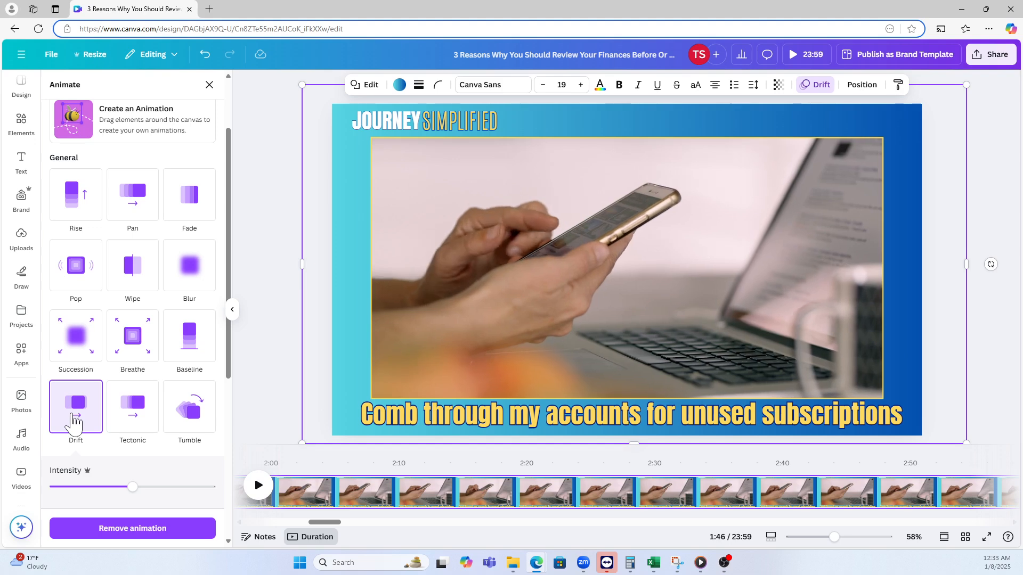
- Search the stock videos for "gradient background" and look through the clips for a suitable animated background
{"action": "left_click", "coordinate": [23, 474]}
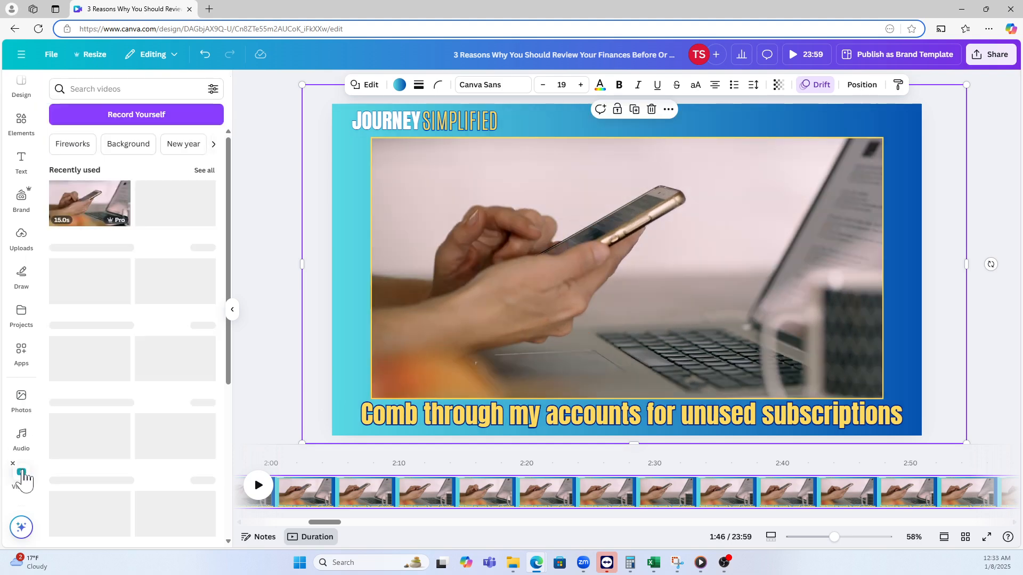
{"action": "left_click", "coordinate": [128, 89]}
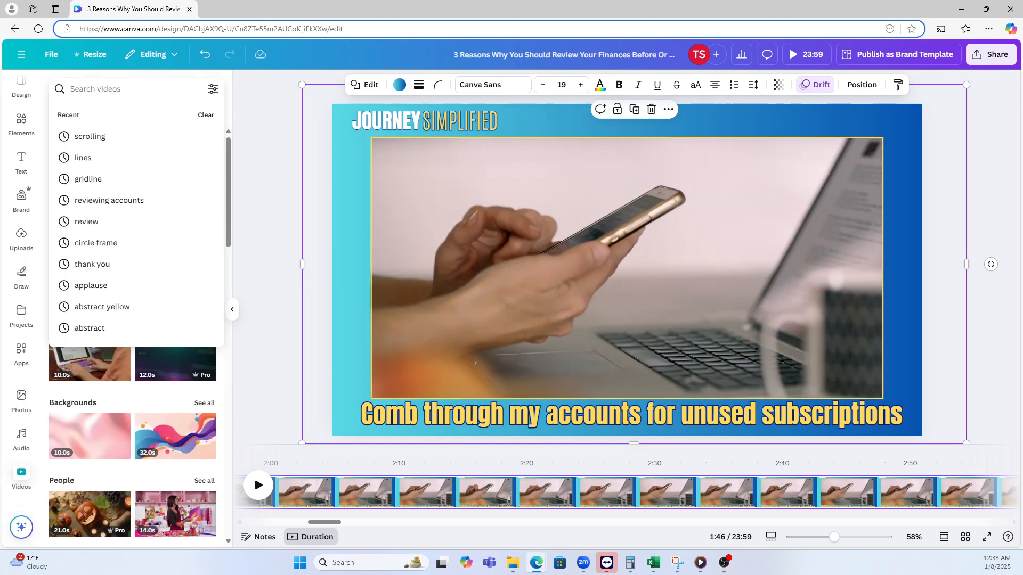
{"action": "type", "text": "grad"}
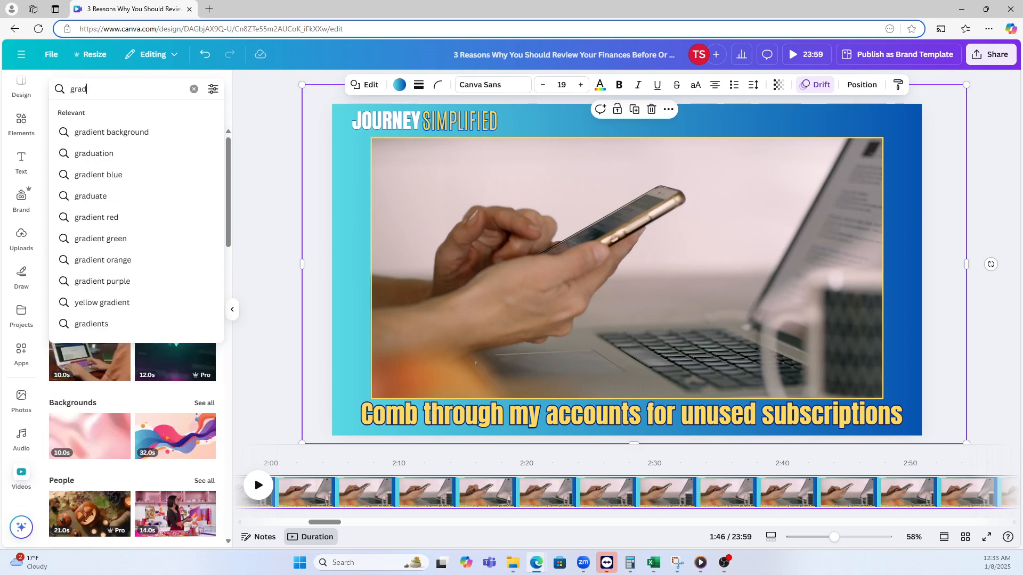
{"action": "left_click", "coordinate": [137, 132]}
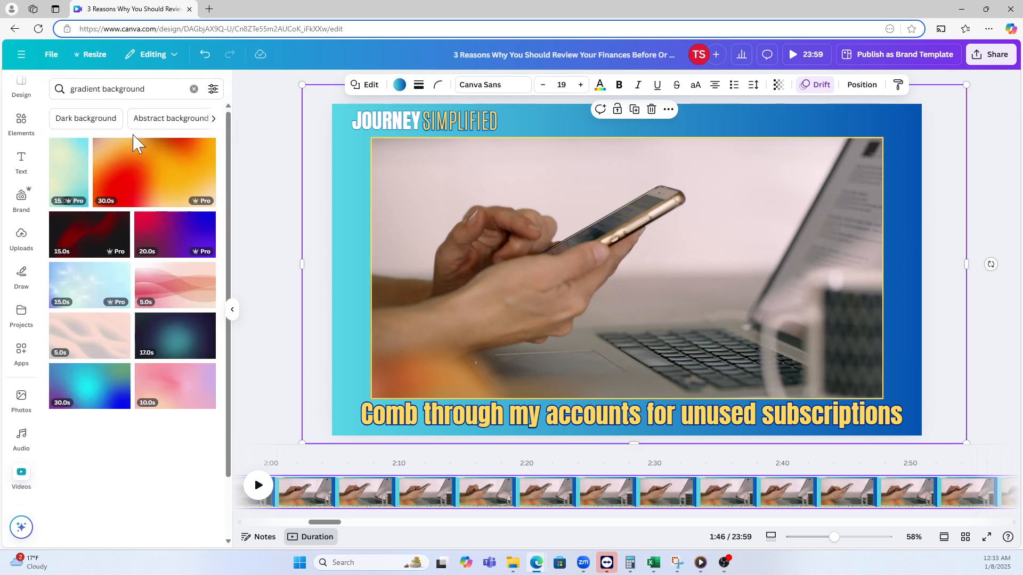
{"action": "scroll", "coordinate": [201, 244], "scroll_direction": "down", "scroll_amount": 1}
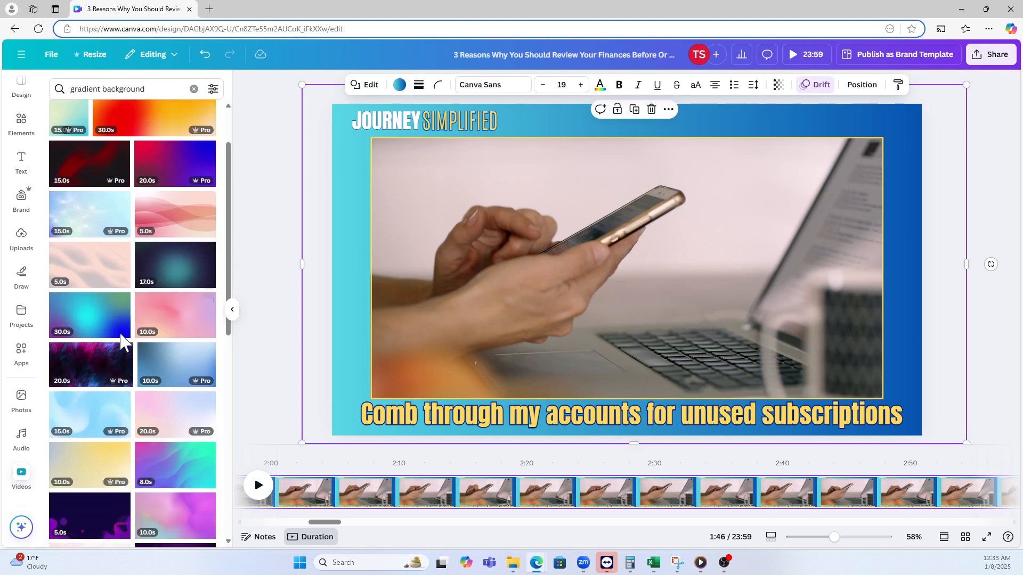
{"action": "scroll", "coordinate": [93, 336], "scroll_direction": "down", "scroll_amount": 3}
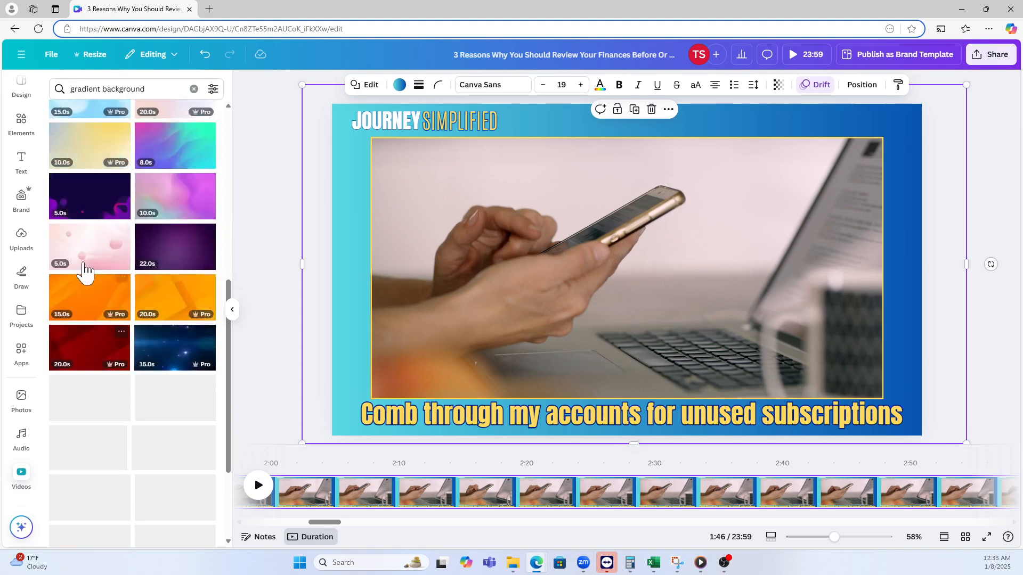
{"action": "scroll", "coordinate": [88, 250], "scroll_direction": "up", "scroll_amount": 1}
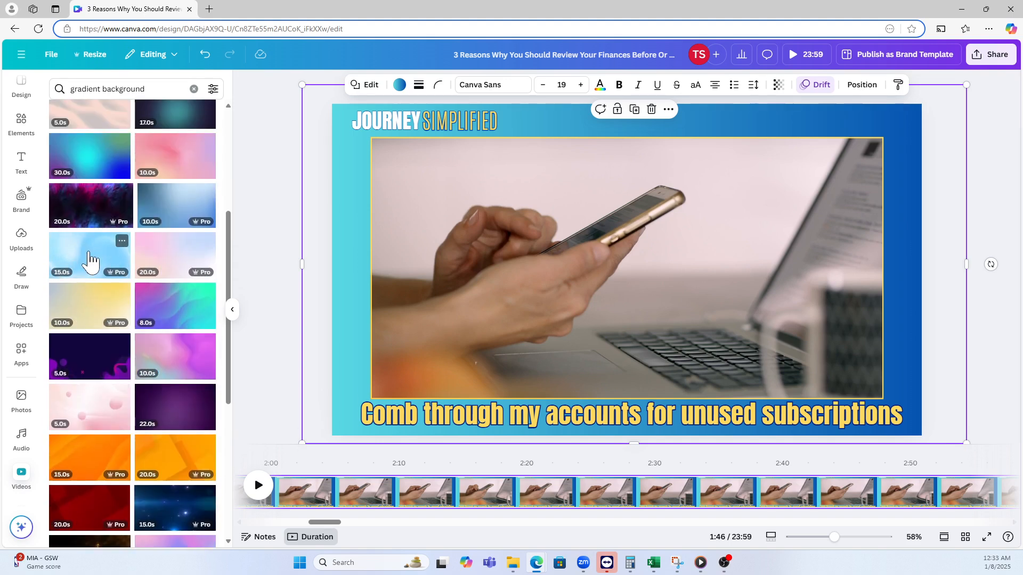
{"action": "scroll", "coordinate": [90, 259], "scroll_direction": "down", "scroll_amount": 10}
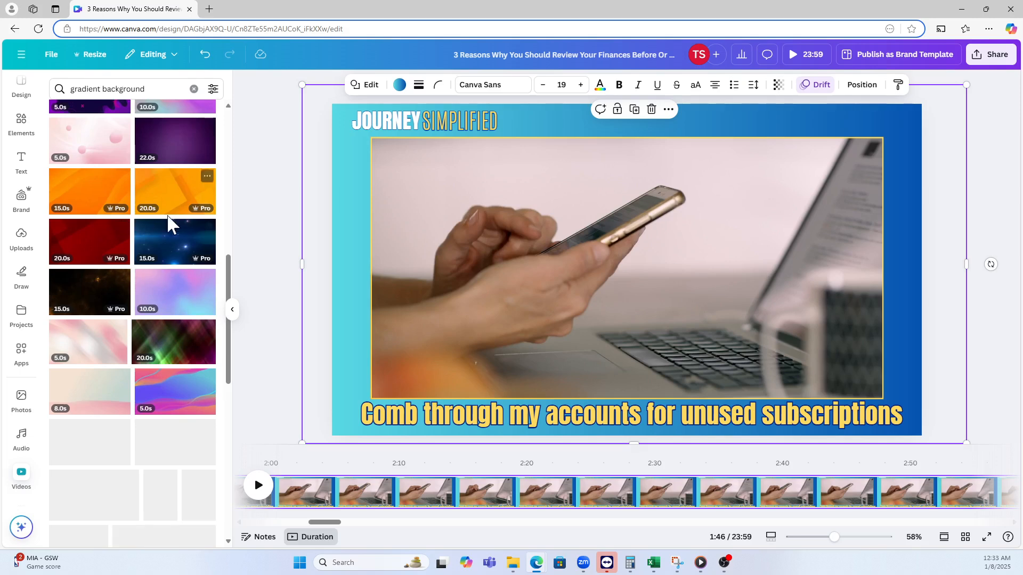
{"action": "scroll", "coordinate": [137, 325], "scroll_direction": "down", "scroll_amount": 1}
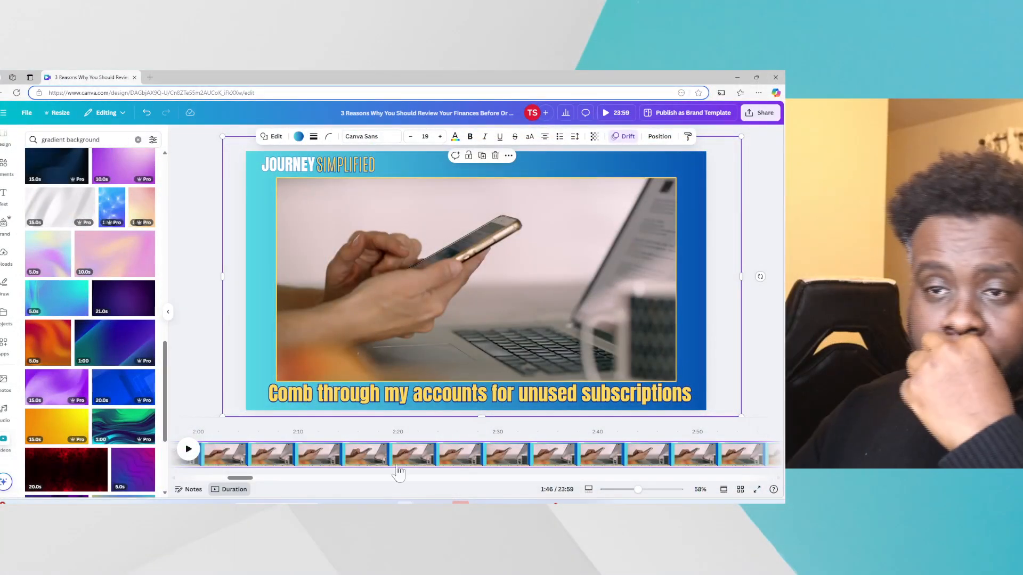
- Copy the hex code of the yellow text colour used in the "Comb through my accounts for unused subscriptions" caption
{"action": "left_click", "coordinate": [330, 392]}
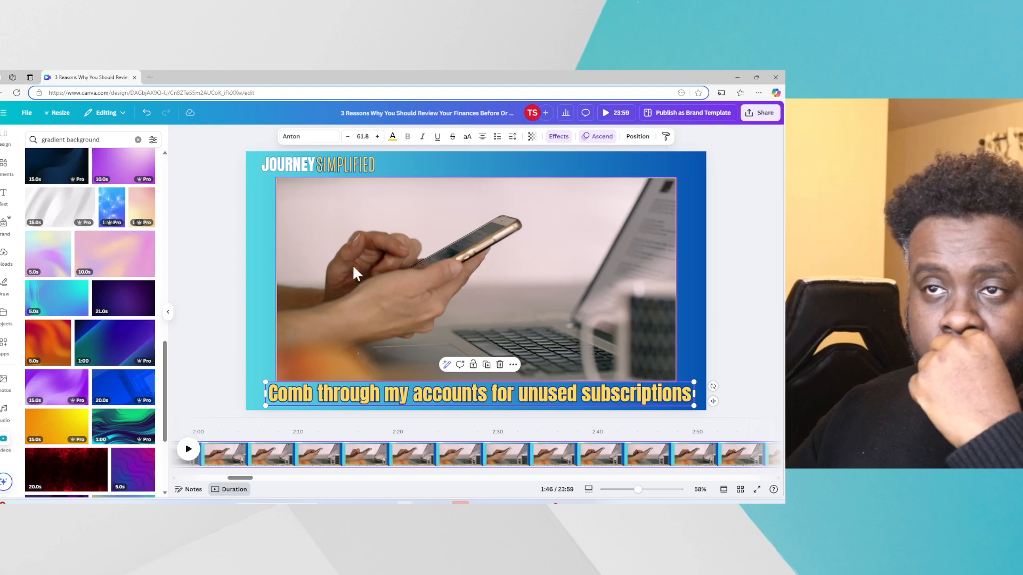
{"action": "left_click", "coordinate": [392, 136]}
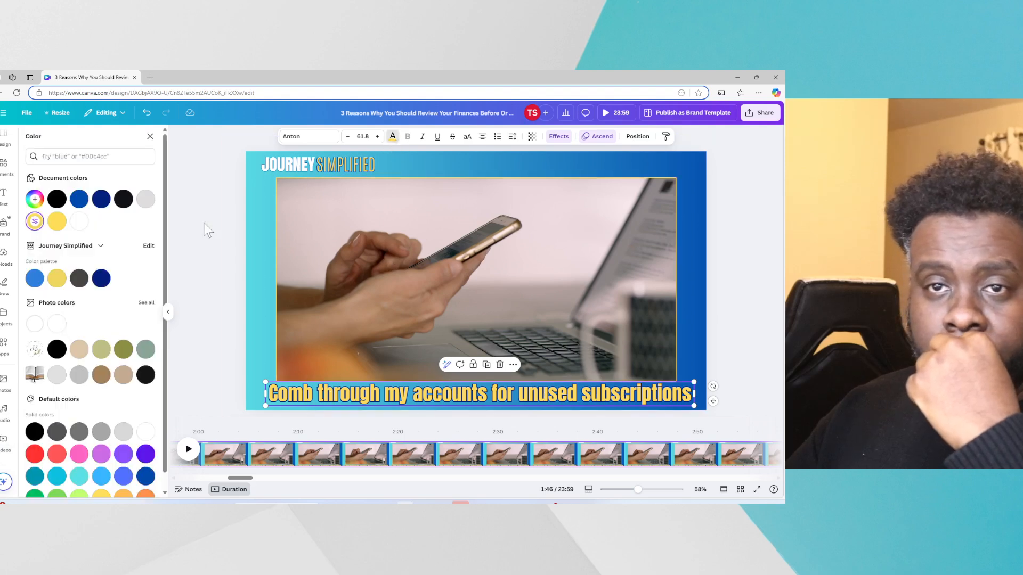
{"action": "left_click", "coordinate": [35, 222]}
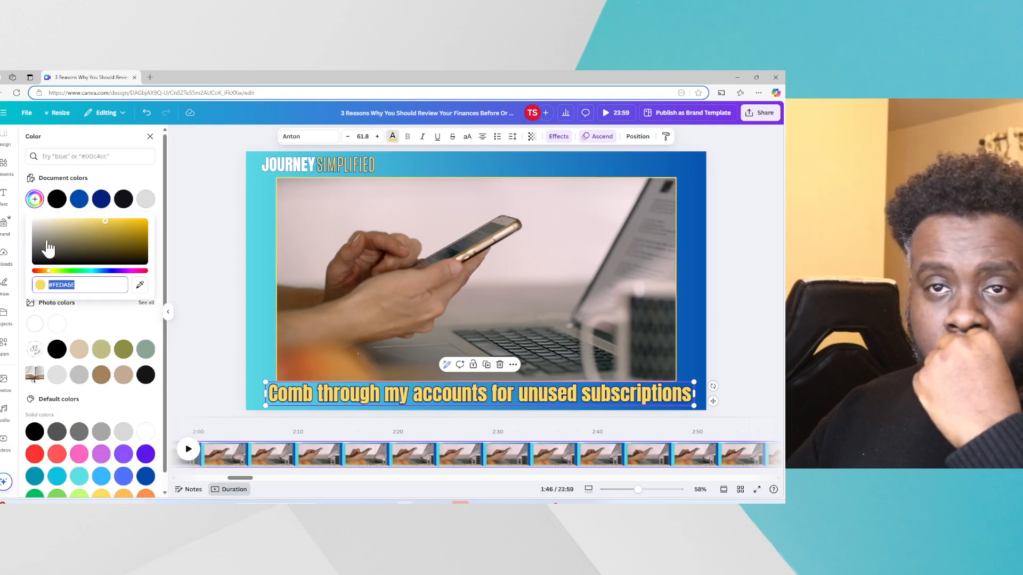
{"action": "right_click", "coordinate": [64, 288]}
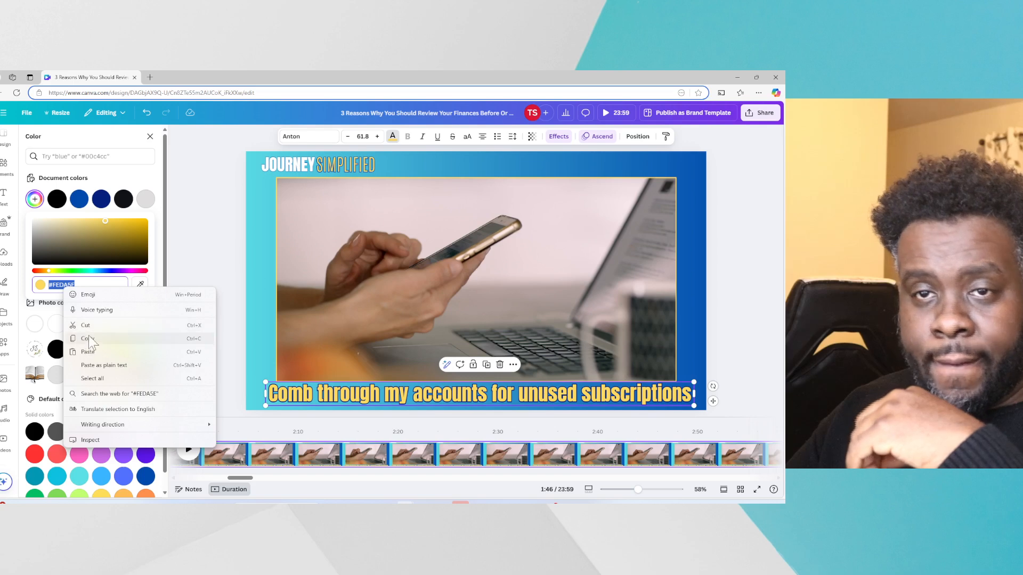
{"action": "left_click", "coordinate": [88, 339]}
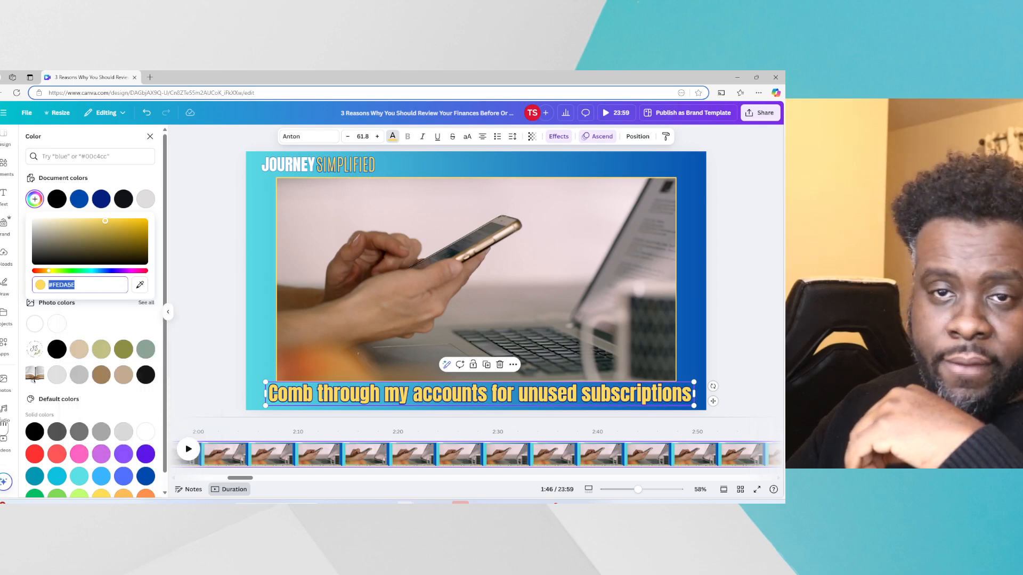
- Search the stock videos for "#feda5e" and look through the clips for a background in that yellow
{"action": "left_click", "coordinate": [4, 442]}
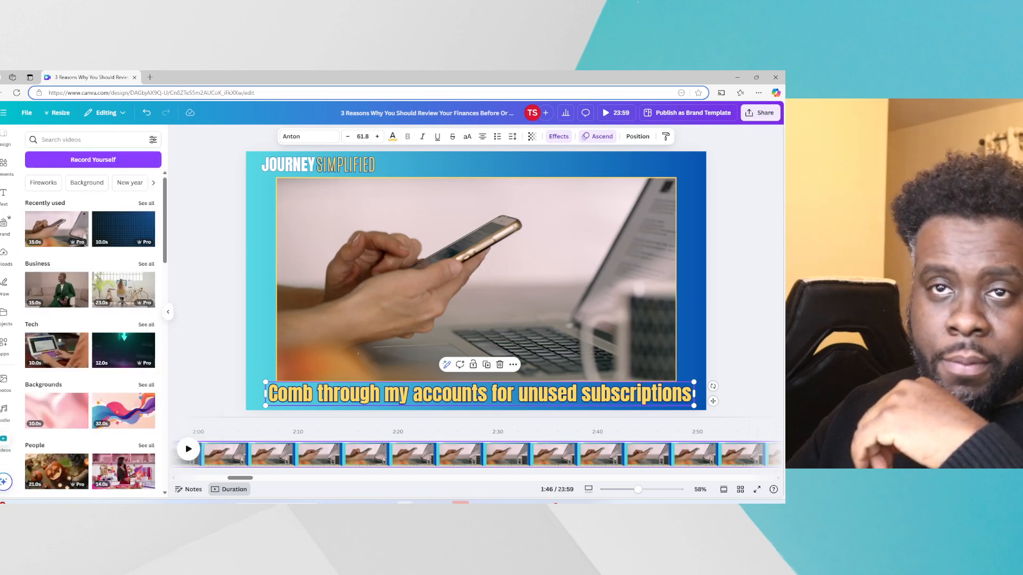
{"action": "right_click", "coordinate": [85, 139]}
{"action": "left_click", "coordinate": [116, 226]}
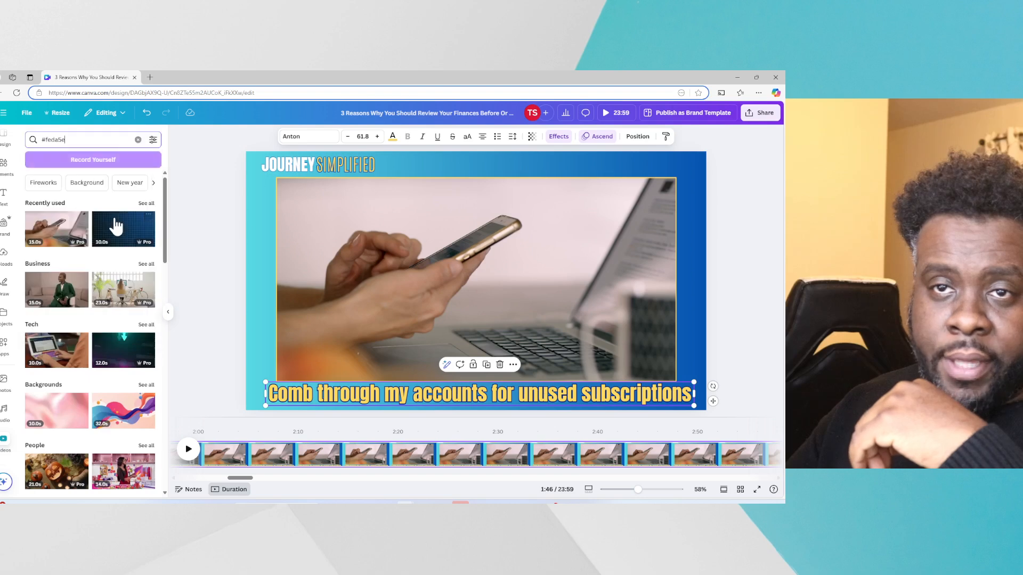
{"action": "key", "text": "Return"}
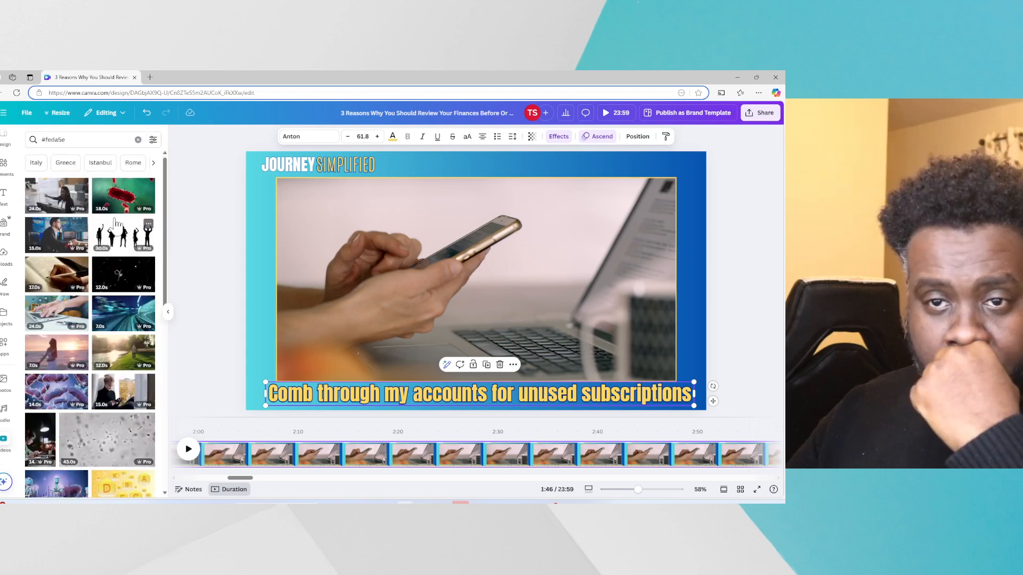
{"action": "scroll", "coordinate": [128, 373], "scroll_direction": "down", "scroll_amount": 3}
{"action": "scroll", "coordinate": [113, 411], "scroll_direction": "down", "scroll_amount": 7}
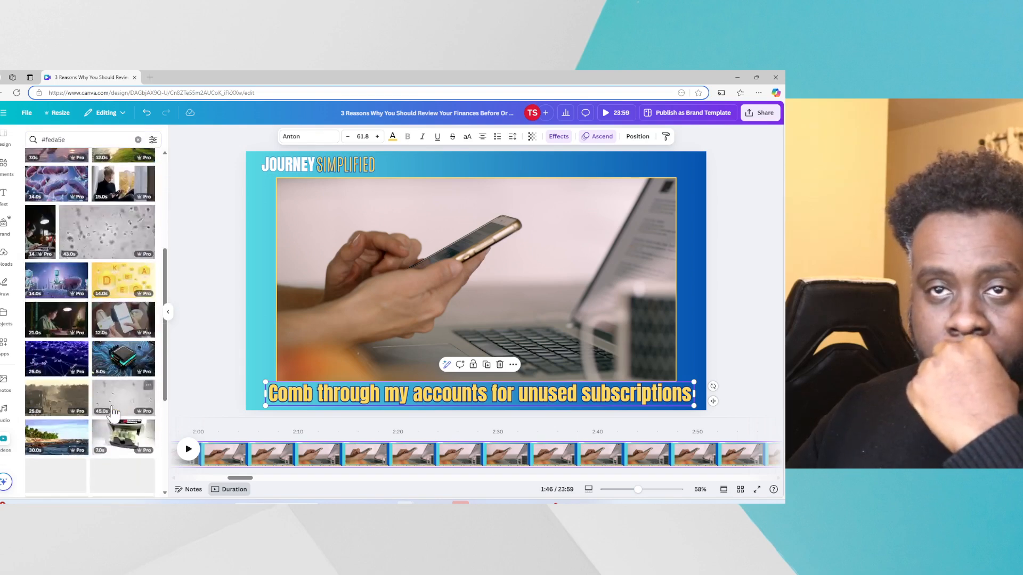
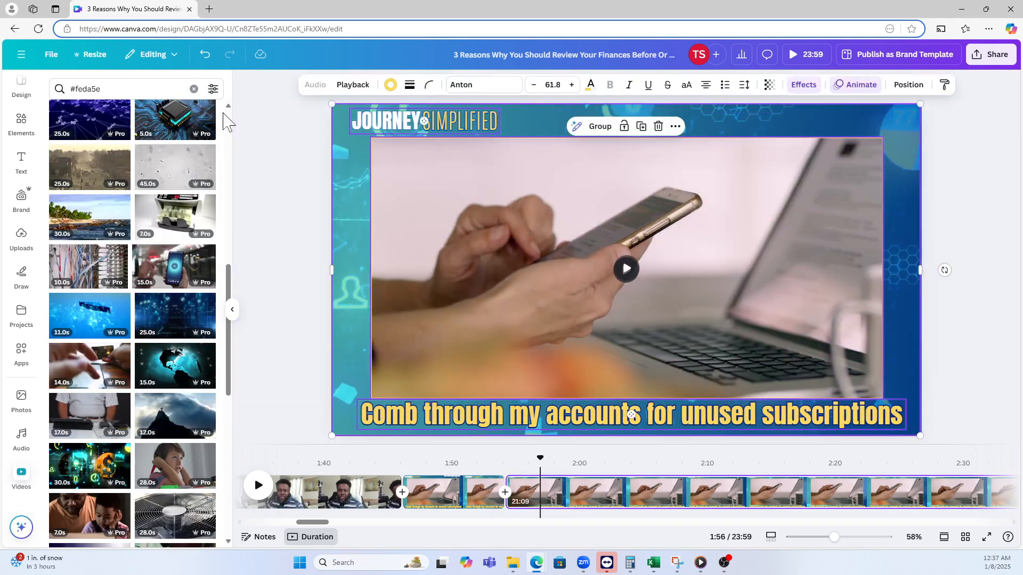
- Delete the logo, phone video, caption and background elements plus the blue gradient overlay from the page following the subscriptions section
{"action": "key", "text": "Delete"}
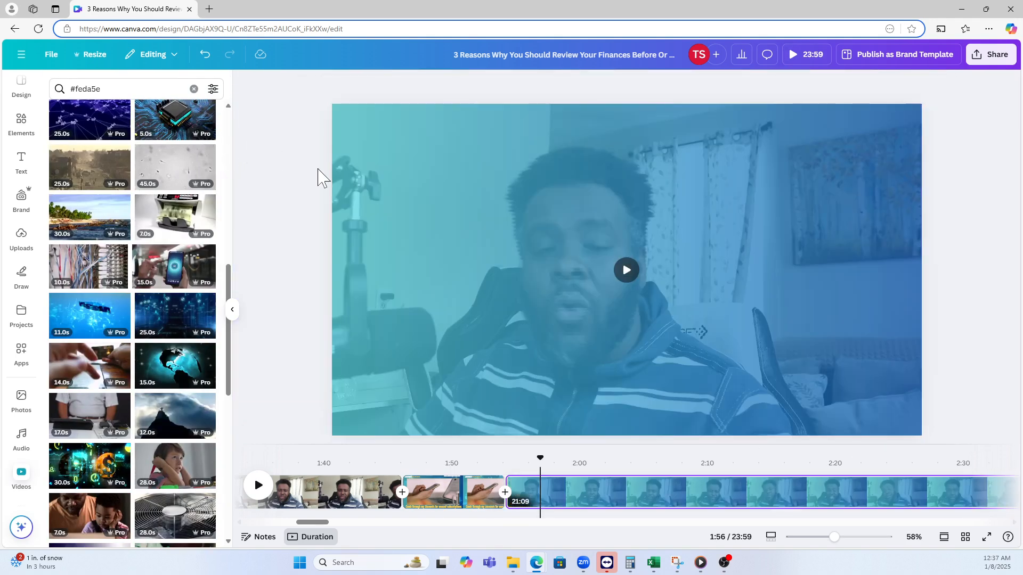
{"action": "left_click", "coordinate": [397, 197]}
{"action": "key", "text": "Delete"}
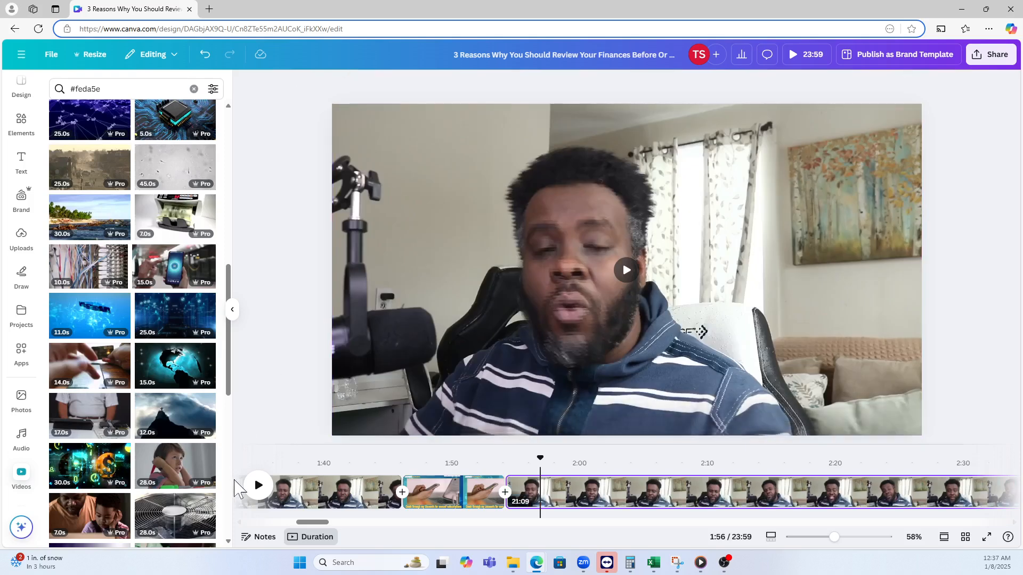
- Play the talking-head footage from 1:56 to find the next key moment and split the page at 2:13
{"action": "left_click", "coordinate": [272, 487]}
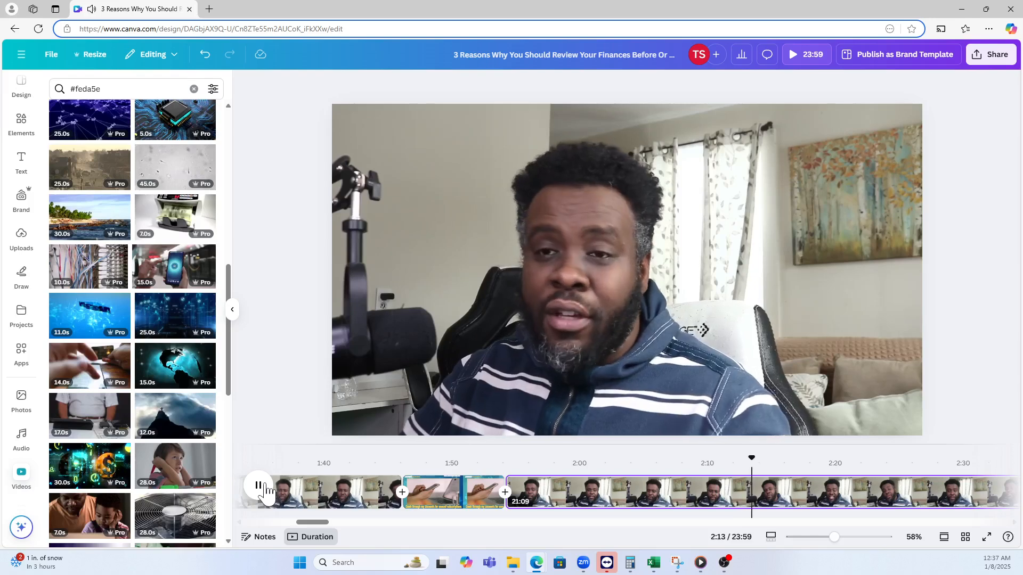
{"action": "left_click", "coordinate": [260, 485]}
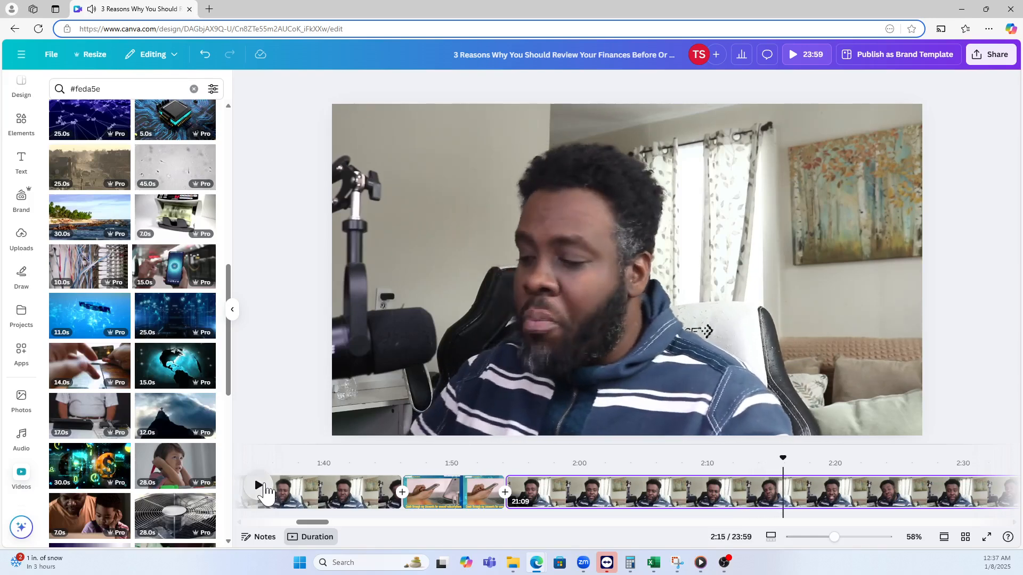
{"action": "left_click", "coordinate": [754, 490]}
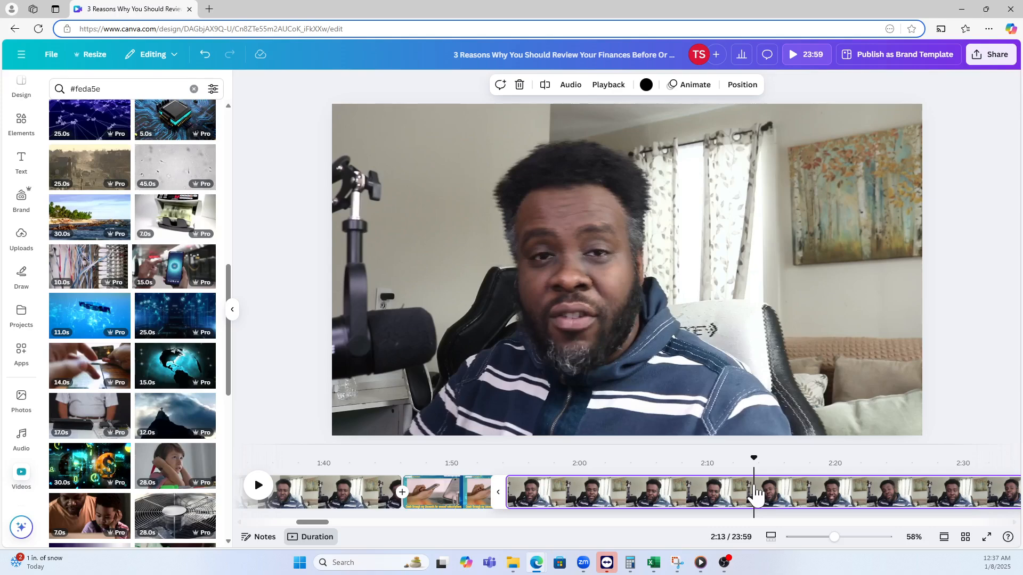
{"action": "key", "text": "s"}
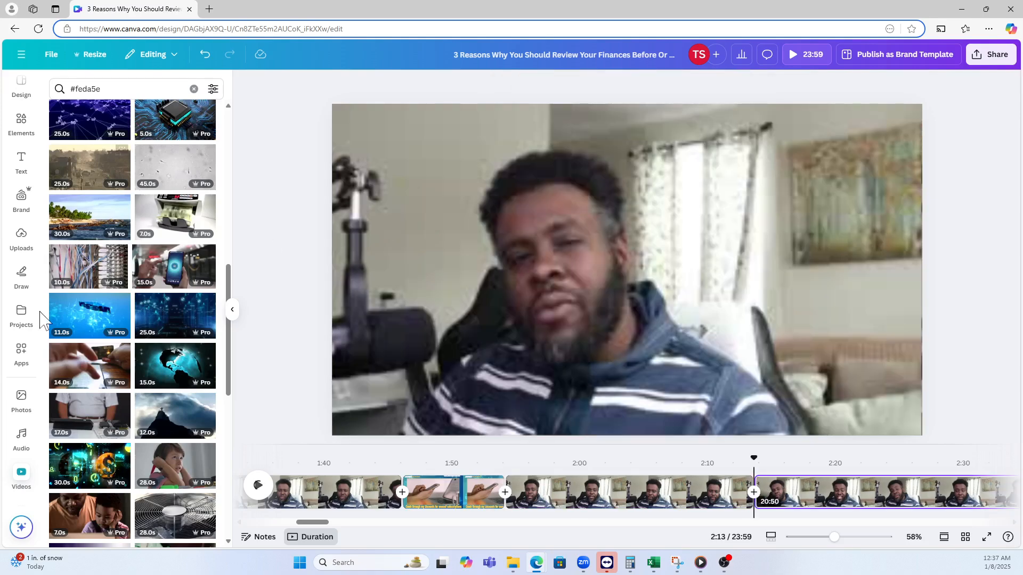
- Search the stock videos for "un subscribe" and try the suggested "Youtube subscribe" search
{"action": "scroll", "coordinate": [16, 416], "scroll_direction": "down", "scroll_amount": 1}
{"action": "left_click", "coordinate": [22, 422]}
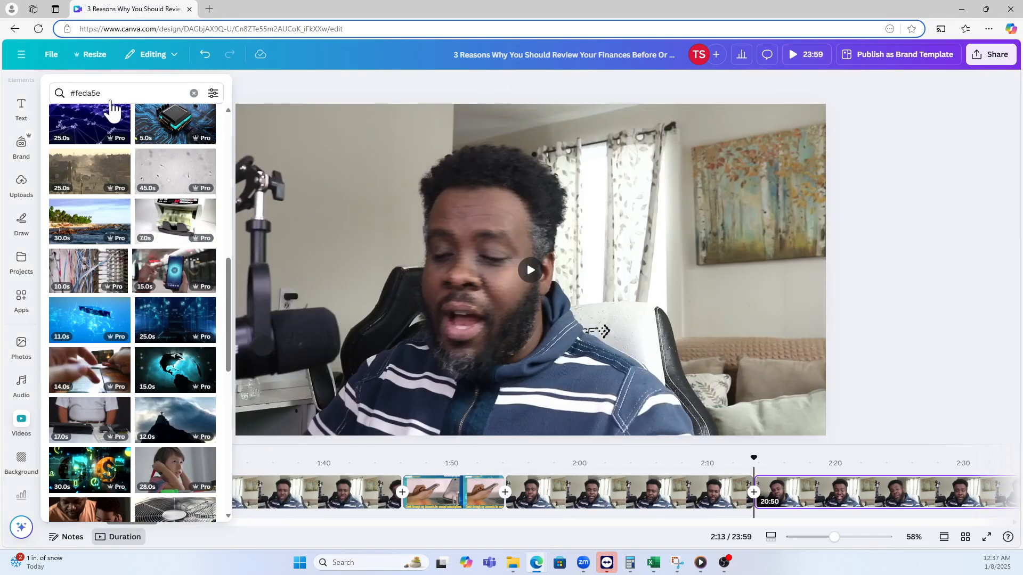
{"action": "double_click", "coordinate": [88, 94]}
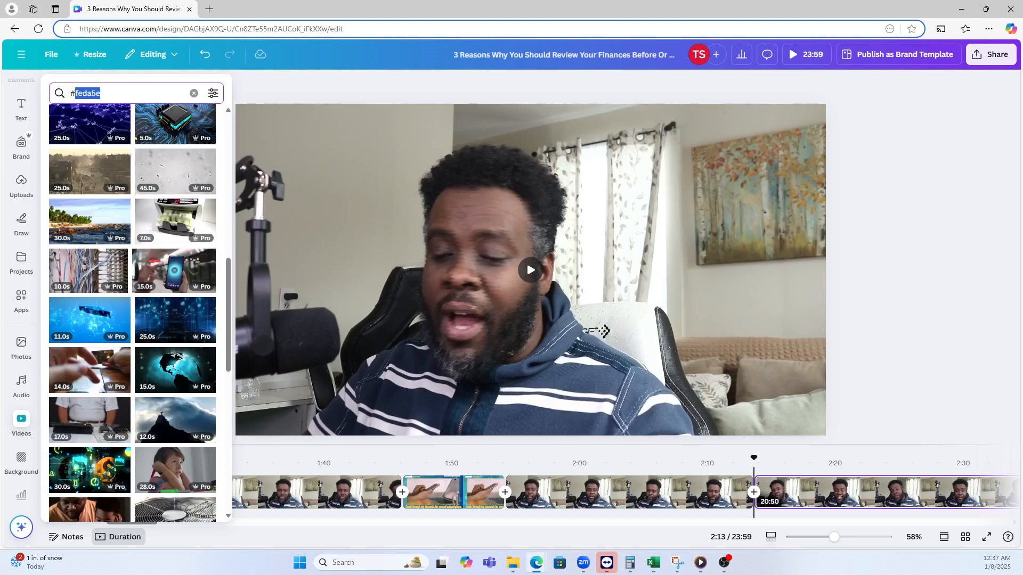
{"action": "type", "text": "un"}
{"action": "key", "text": "BackSpace"}
{"action": "key", "text": "BackSpace"}
{"action": "key", "text": "BackSpace"}
{"action": "type", "text": "un suc"}
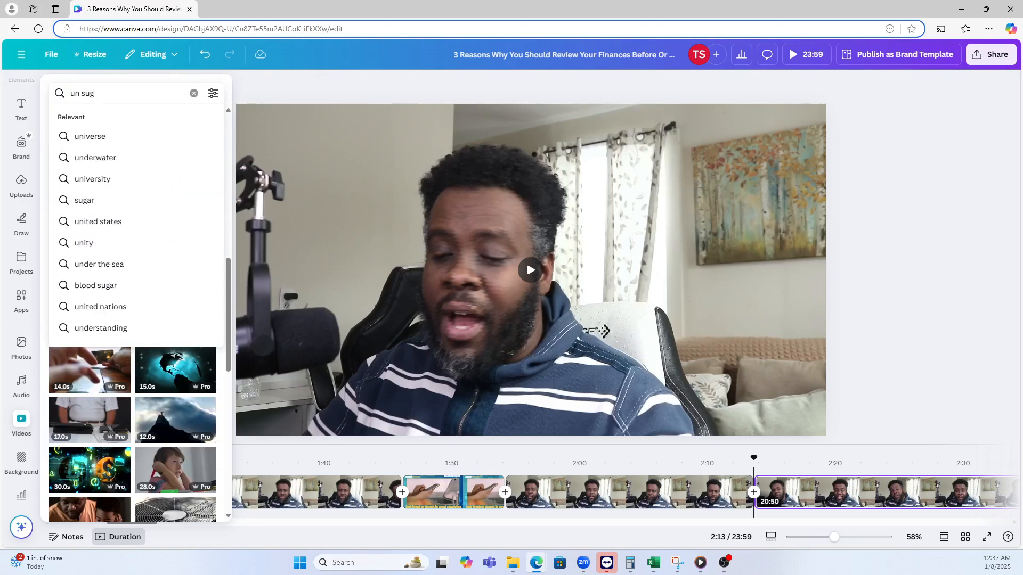
{"action": "type", "text": "v"}
{"action": "type", "text": "s"}
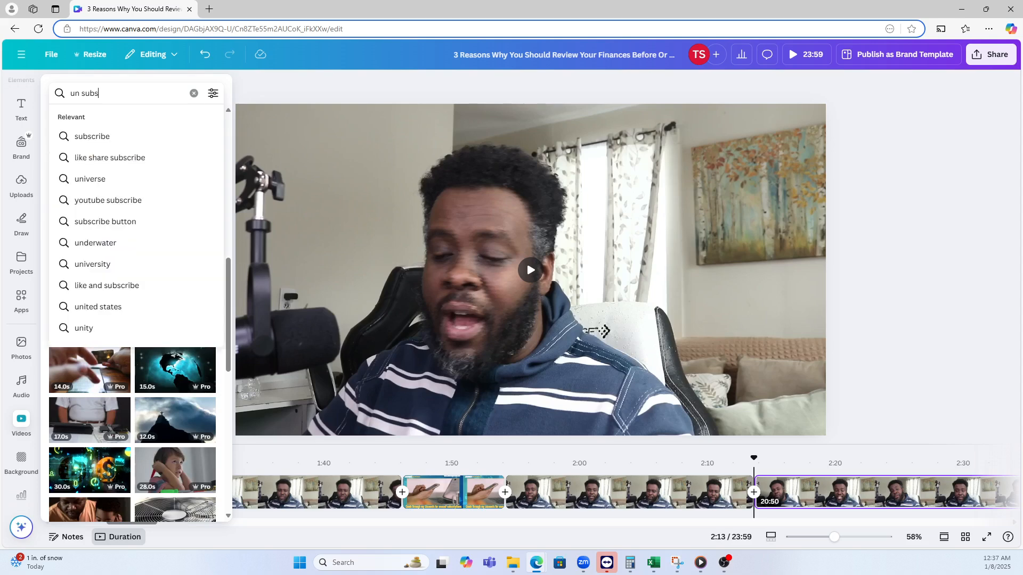
{"action": "type", "text": "cribe"}
{"action": "key", "text": "Return"}
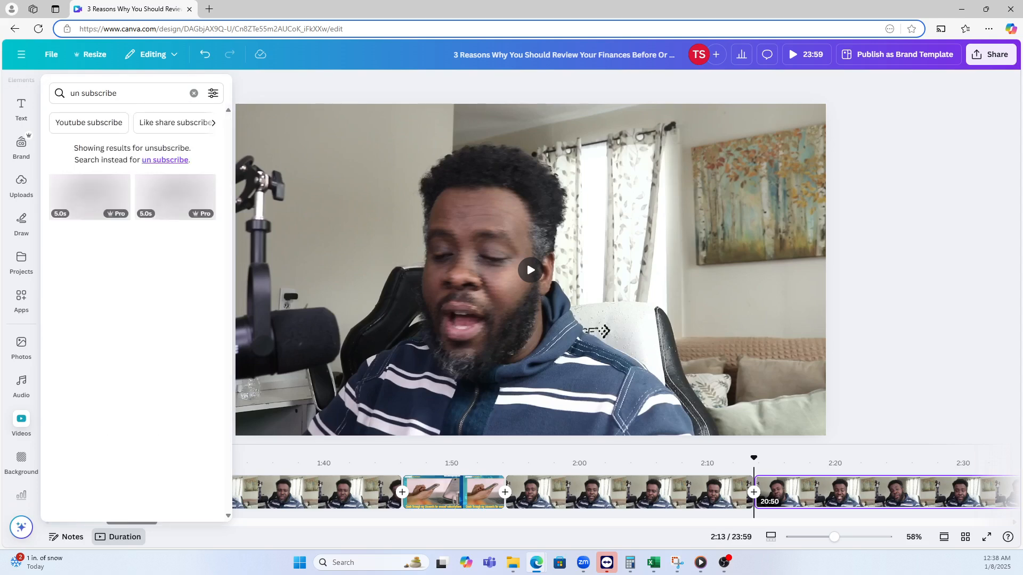
{"action": "left_click", "coordinate": [90, 123]}
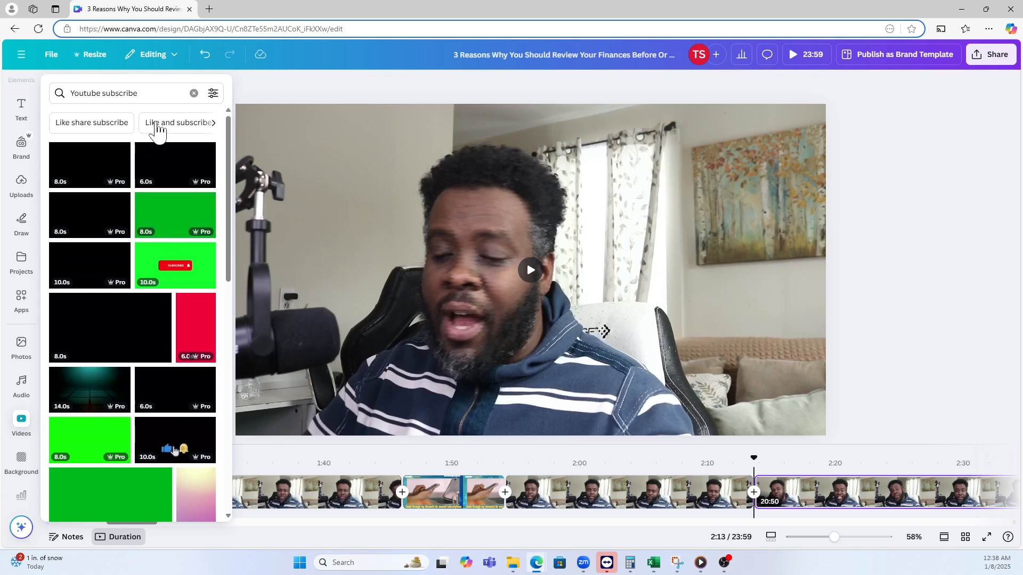
{"action": "left_click", "coordinate": [326, 267]}
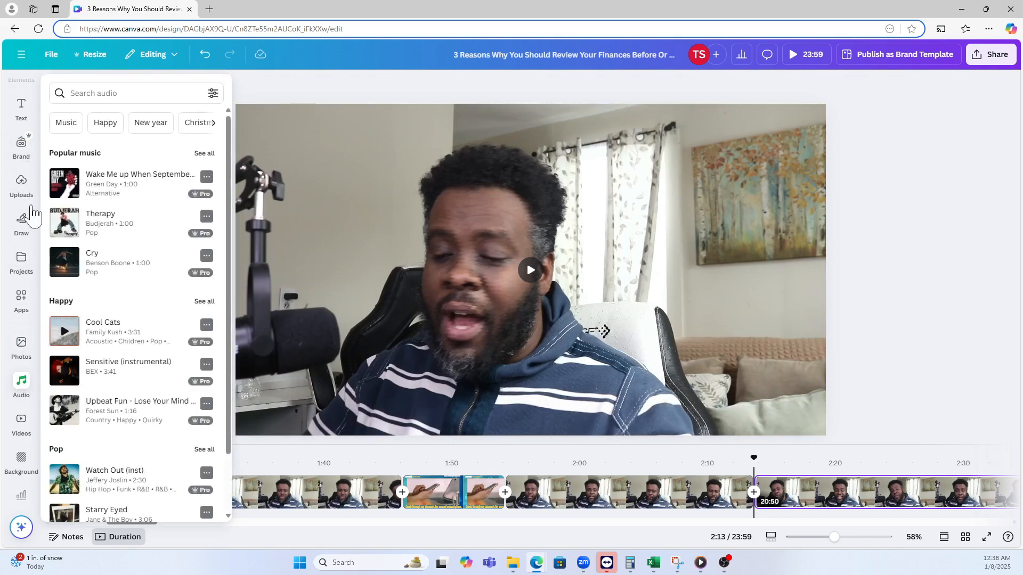
{"action": "mouse_move", "coordinate": [36, 169]}
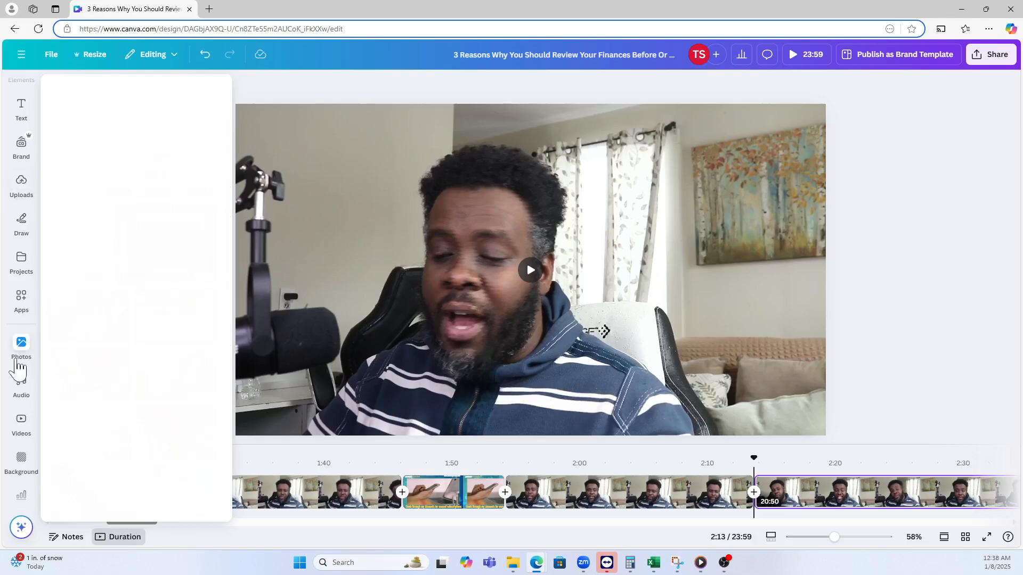
{"action": "mouse_move", "coordinate": [22, 420]}
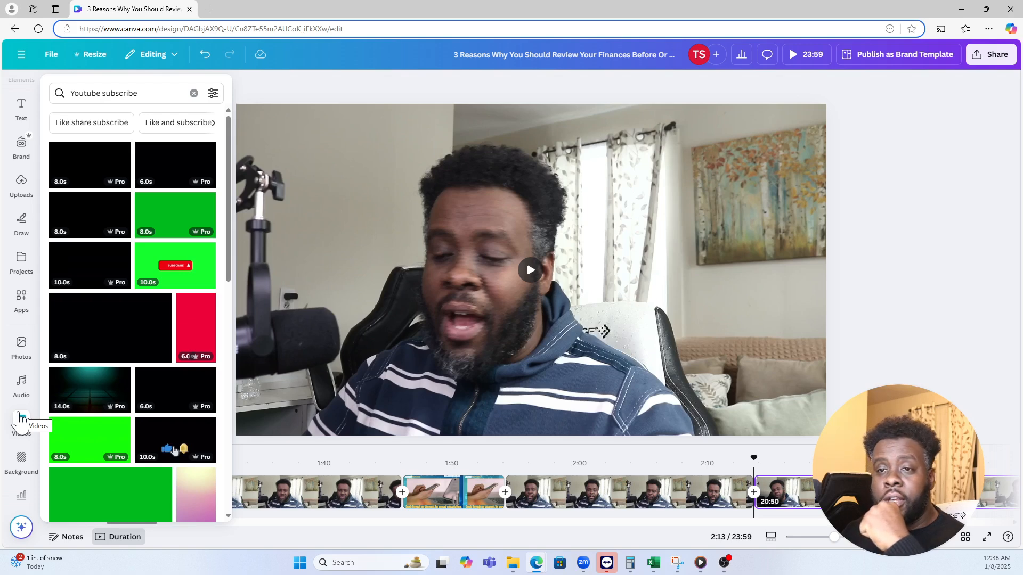
{"action": "left_click", "coordinate": [21, 418]}
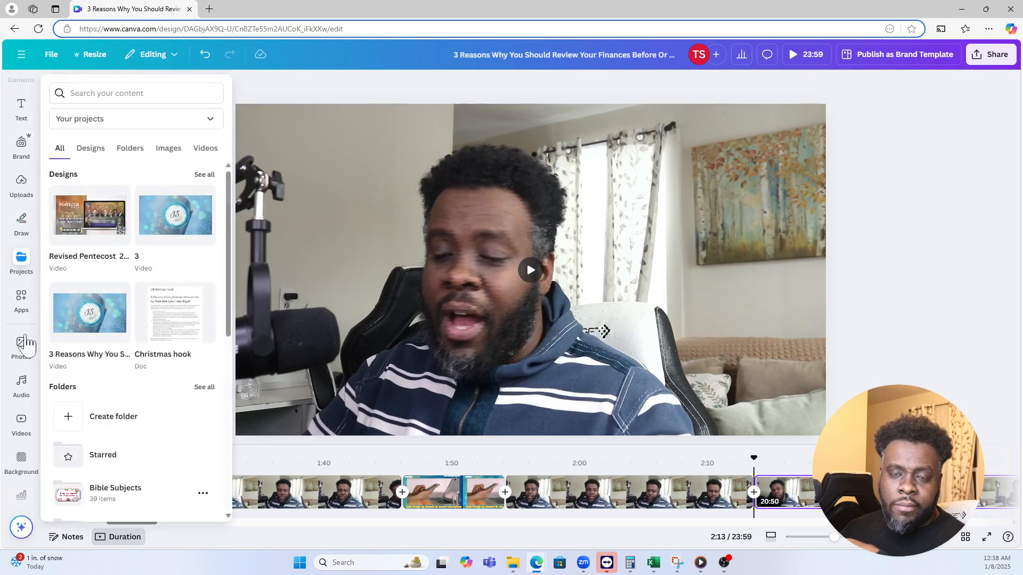
{"action": "left_click", "coordinate": [21, 420]}
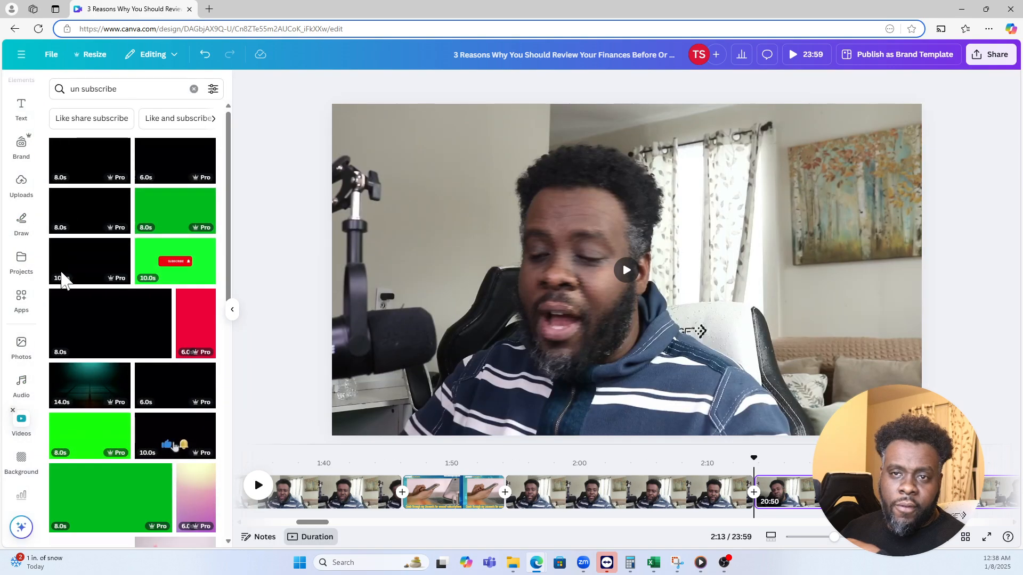
- Search the stock videos for "cancel"
{"action": "left_click", "coordinate": [130, 87]}
{"action": "key", "text": "ctrl+a"}
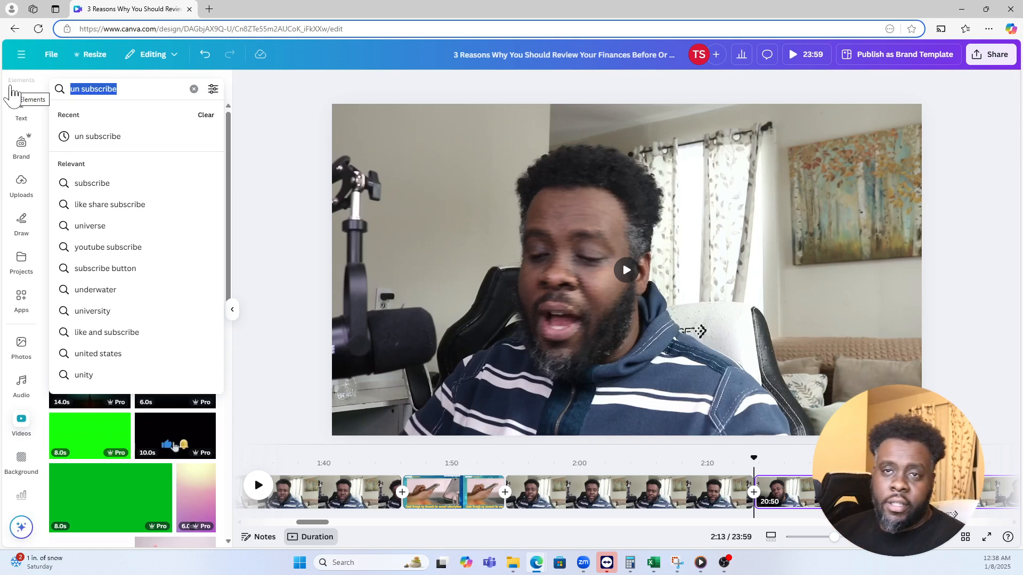
{"action": "type", "text": "can"}
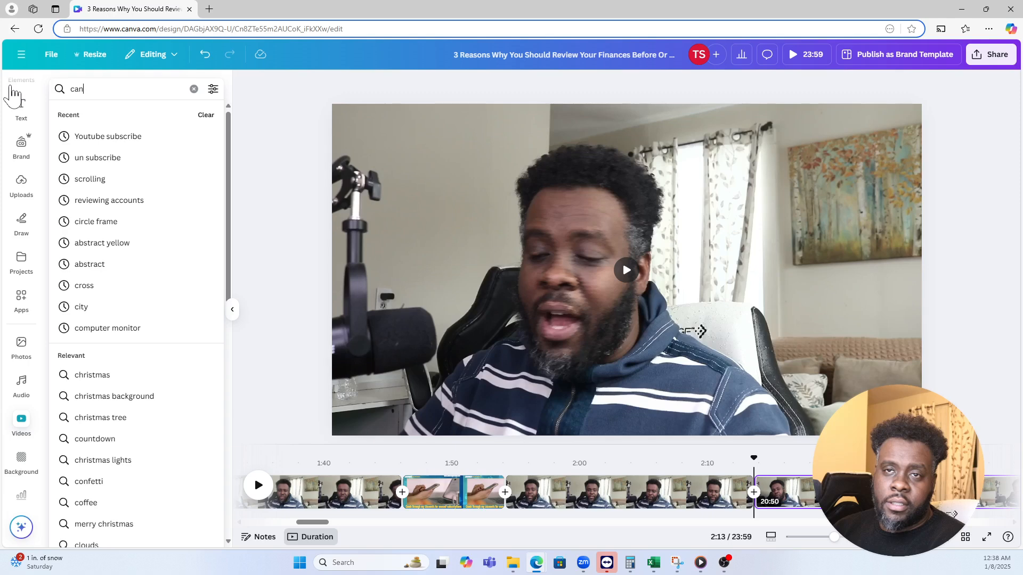
{"action": "type", "text": "ce"}
{"action": "key", "text": "Return"}
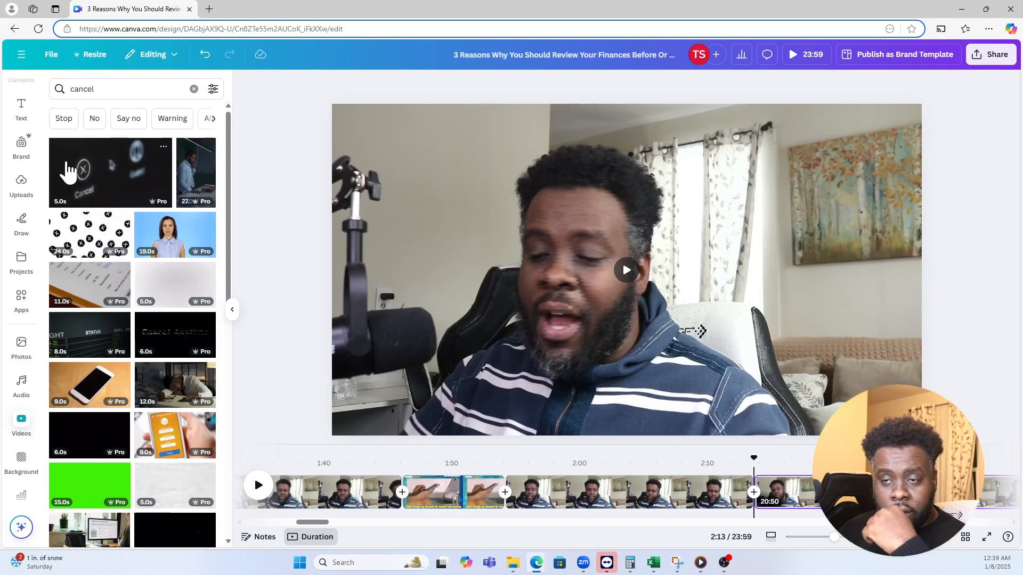
- Add the 5-second dark Cancel button clip to the page starting at 2:13 and enlarge it to cover the page
{"action": "left_click", "coordinate": [66, 170]}
{"action": "left_click_drag", "start_coordinate": [507, 273], "coordinate": [465, 218]}
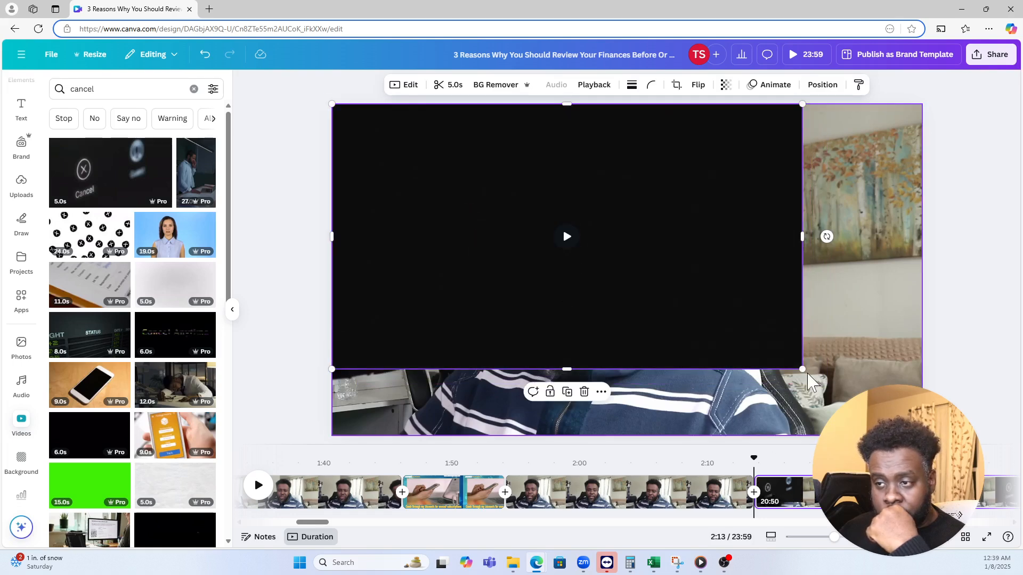
{"action": "left_click_drag", "start_coordinate": [807, 374], "coordinate": [924, 439]}
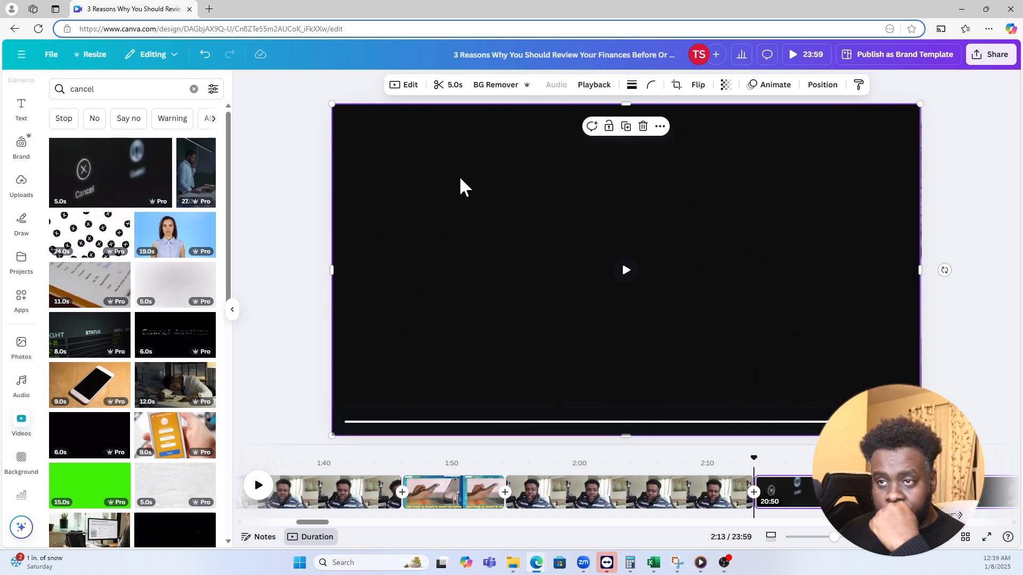
- Play from 2:12, split the Cancel clip page at 2:18 and remove the clip from the second part
{"action": "left_click", "coordinate": [740, 494]}
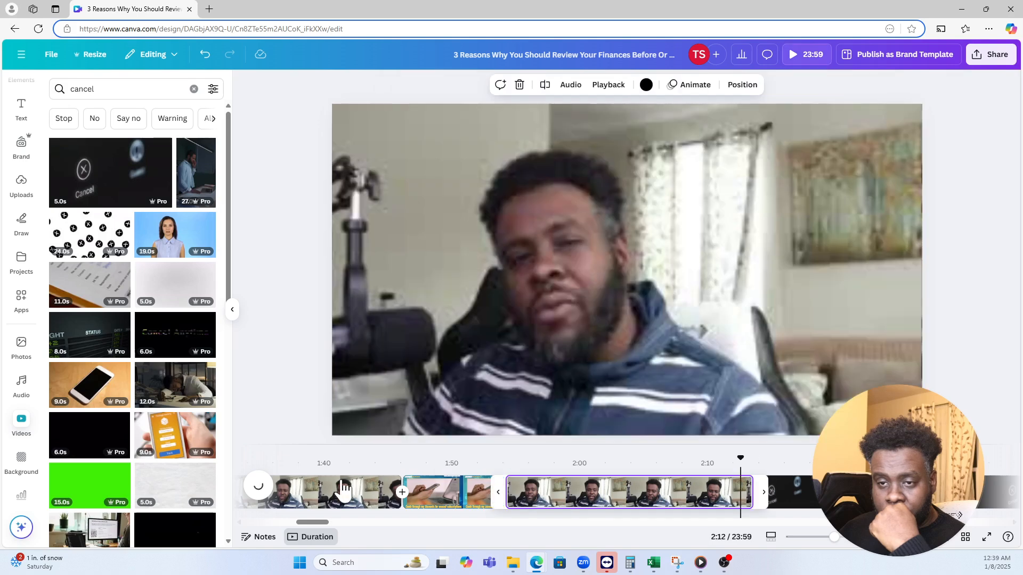
{"action": "left_click", "coordinate": [262, 485]}
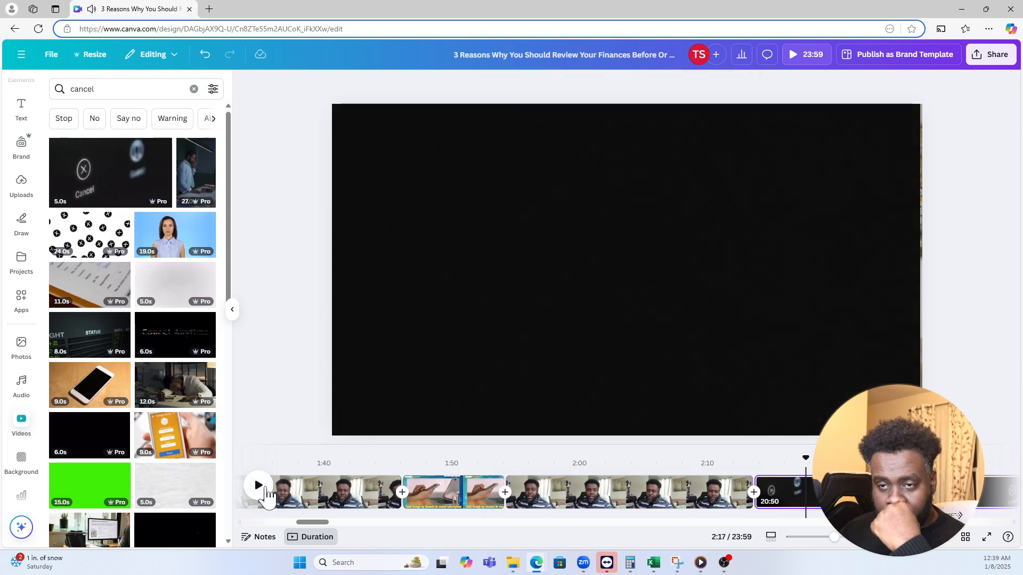
{"action": "left_click", "coordinate": [259, 486]}
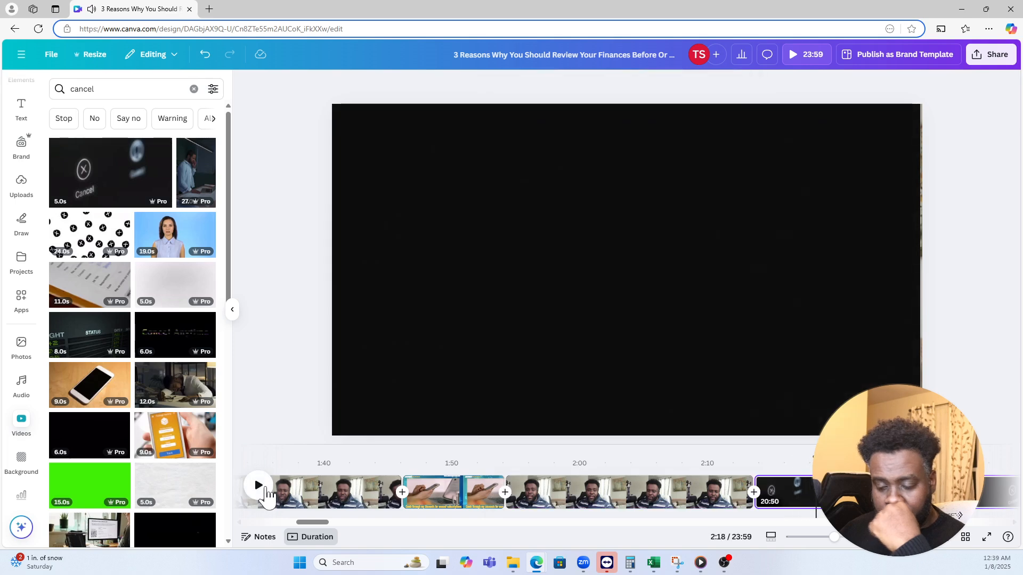
{"action": "left_click", "coordinate": [258, 485]}
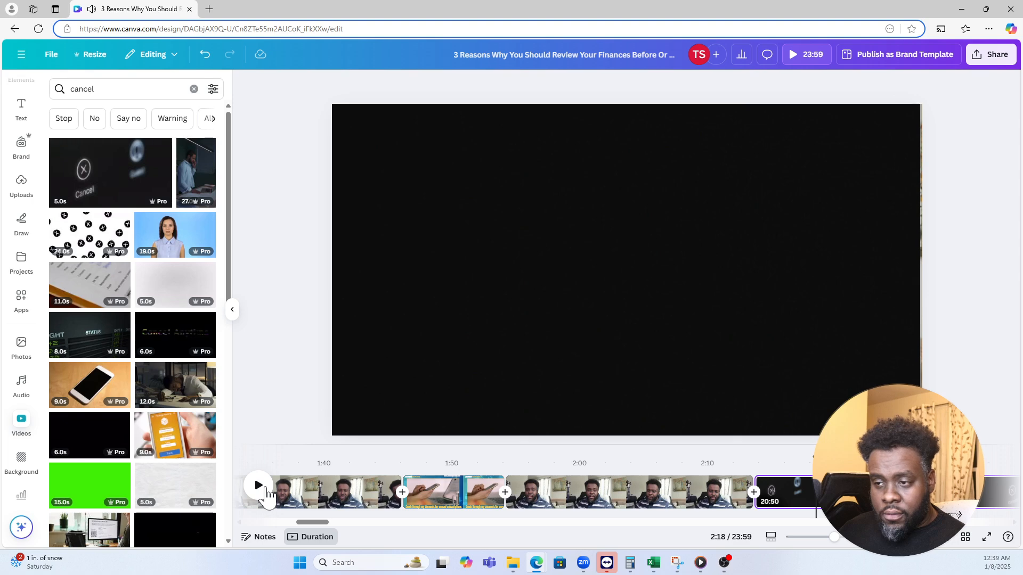
{"action": "left_click", "coordinate": [821, 351]}
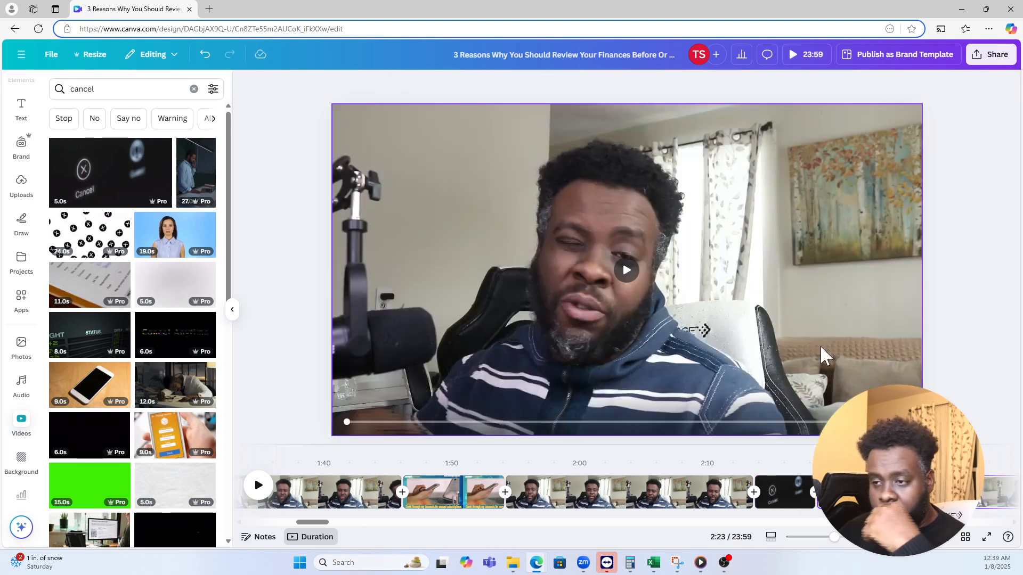
- Play the talking-head footage from 2:23 to 2:27, then search the stock videos for "cancel cable"
{"action": "left_click", "coordinate": [258, 485]}
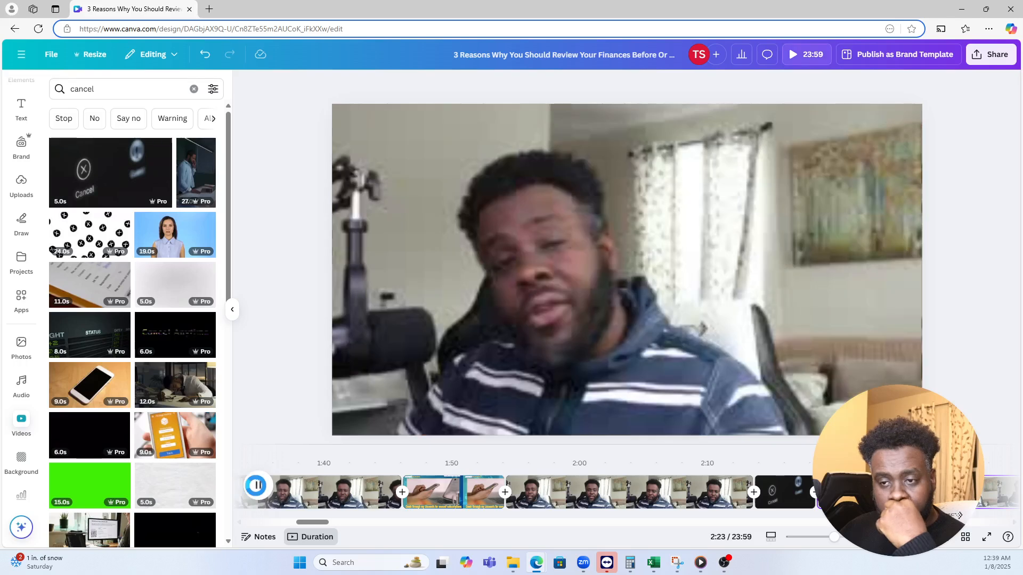
{"action": "left_click", "coordinate": [258, 485]}
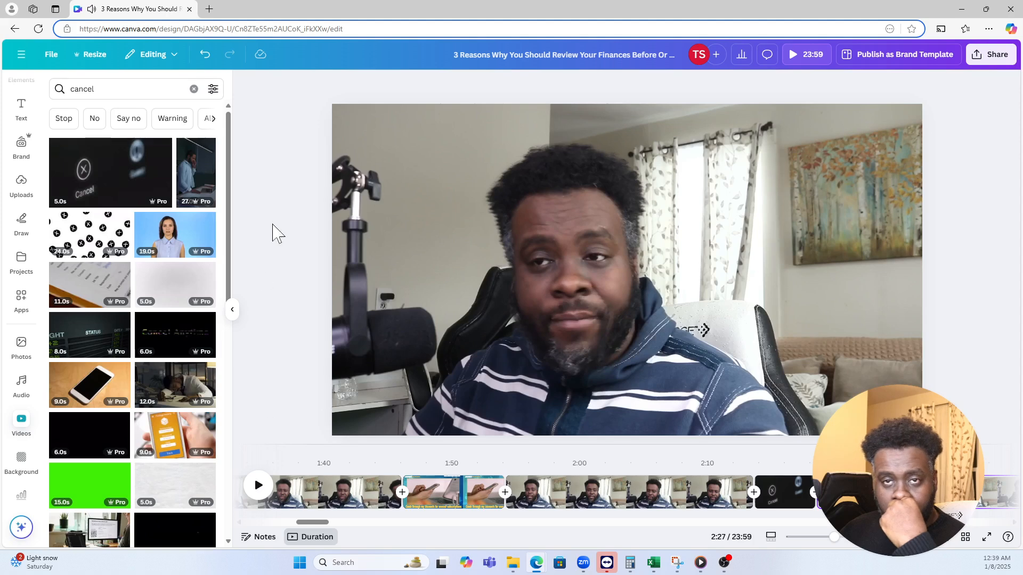
{"action": "left_click", "coordinate": [93, 87]}
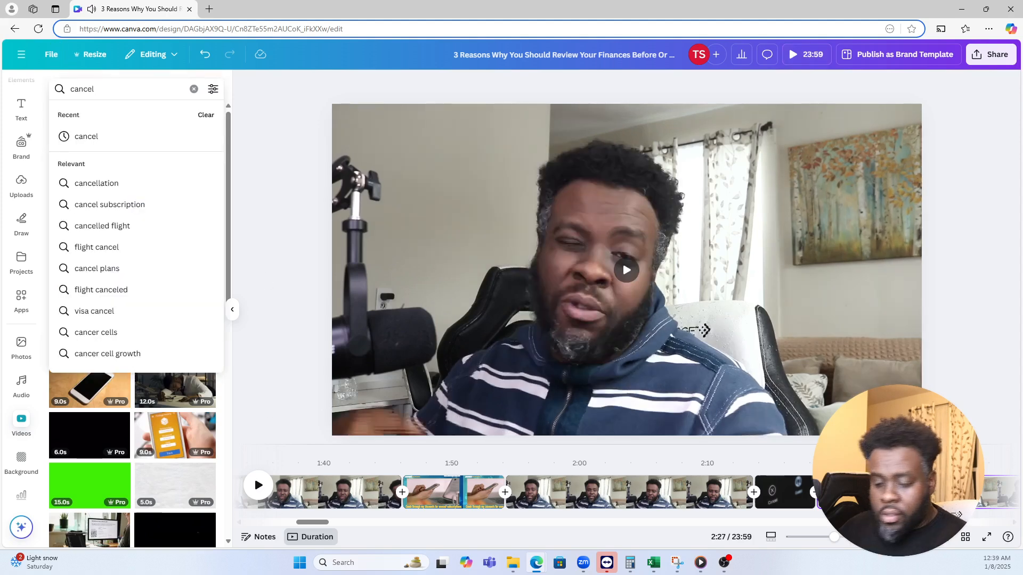
{"action": "type", "text": "cable"}
{"action": "key", "text": "Return"}
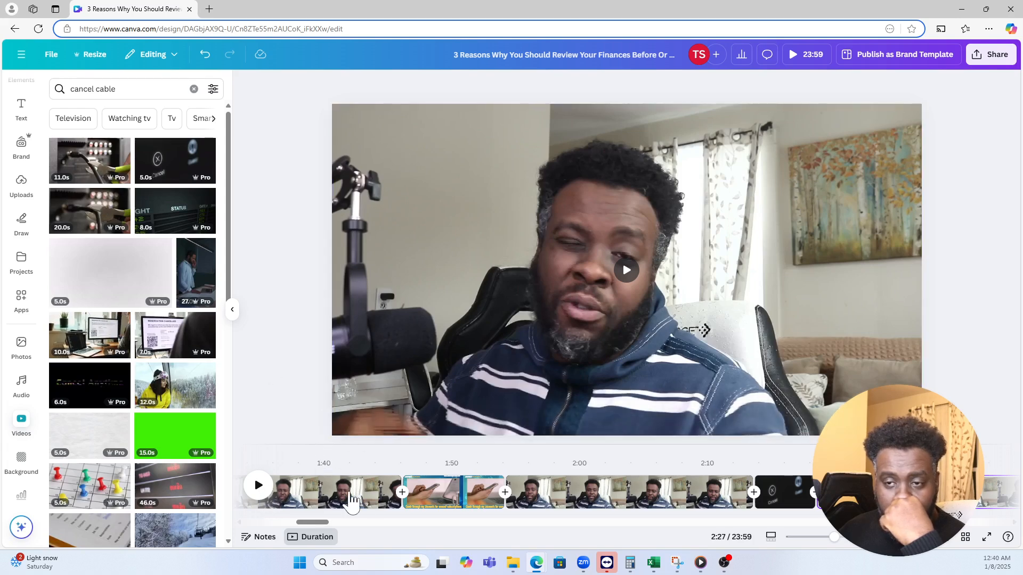
- Play on to 2:34, return to about 2:26 and split the talking-head page at 2:27
{"action": "left_click", "coordinate": [258, 485]}
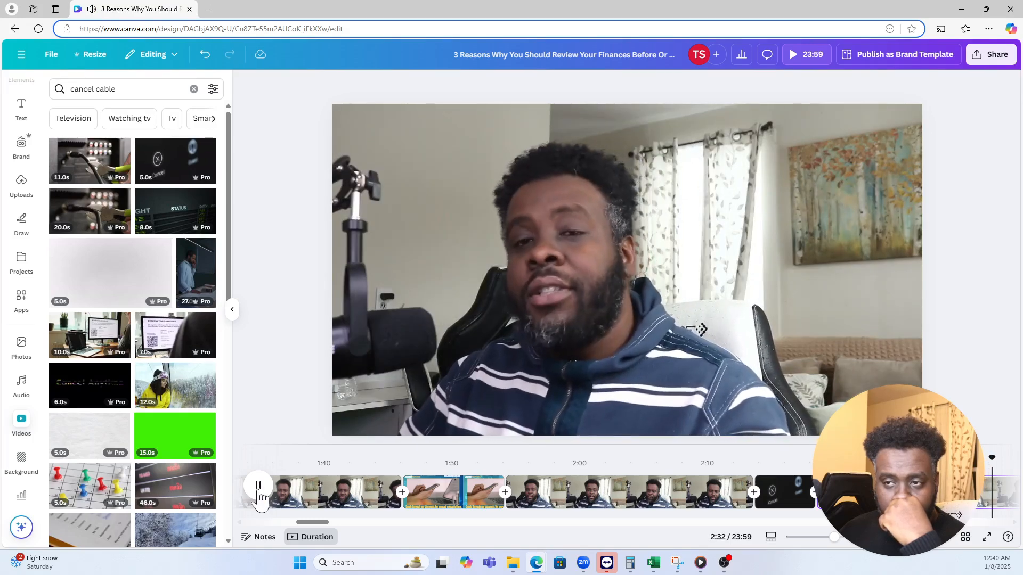
{"action": "left_click", "coordinate": [259, 494]}
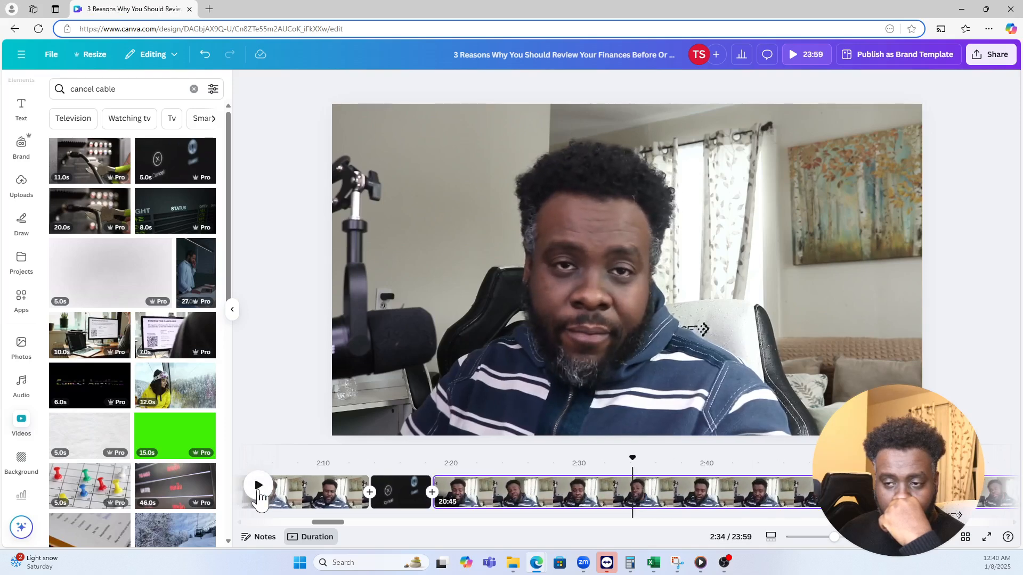
{"action": "left_click", "coordinate": [544, 491]}
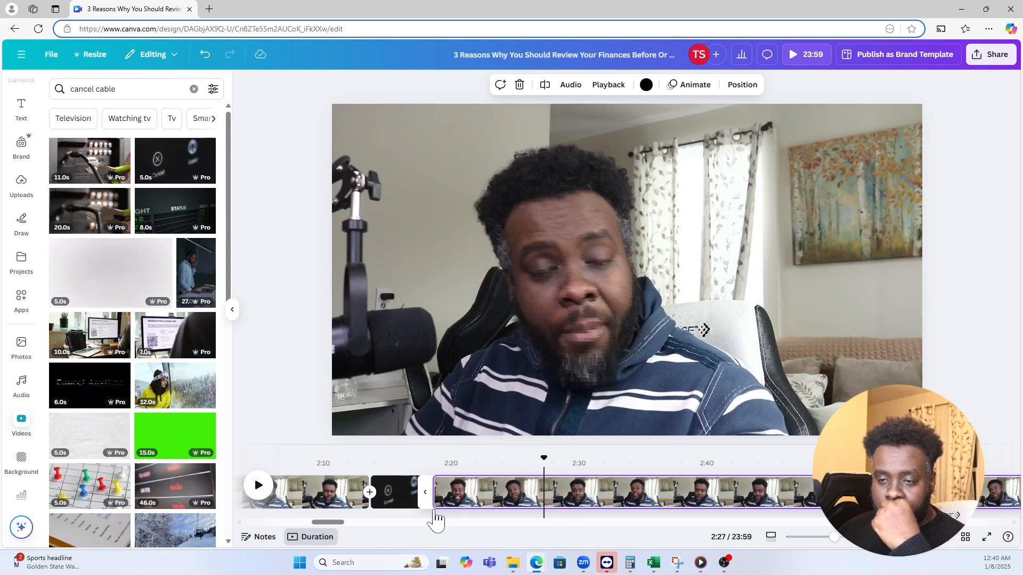
{"action": "left_click", "coordinate": [509, 498]}
{"action": "key", "text": "space"}
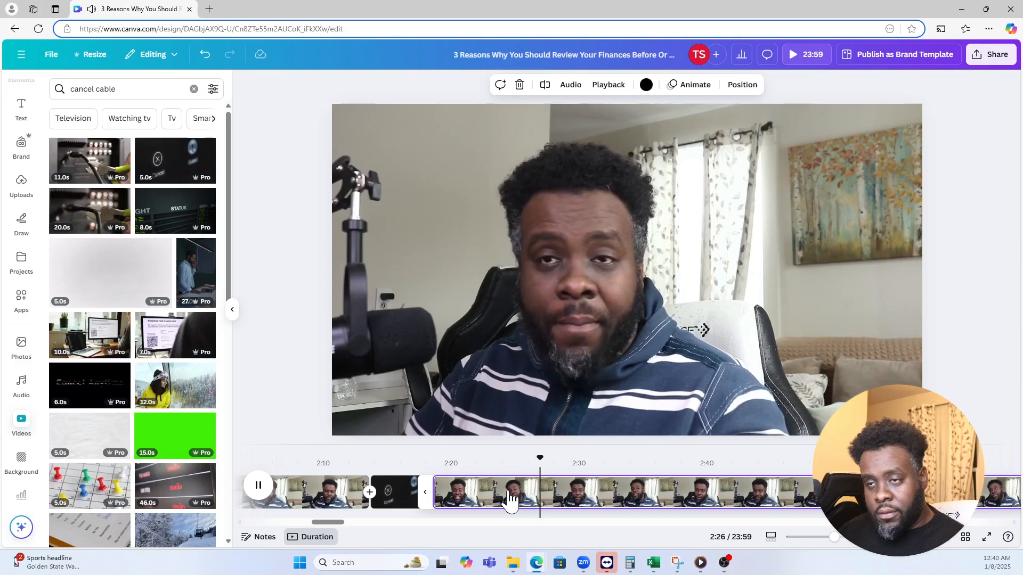
{"action": "key", "text": "space"}
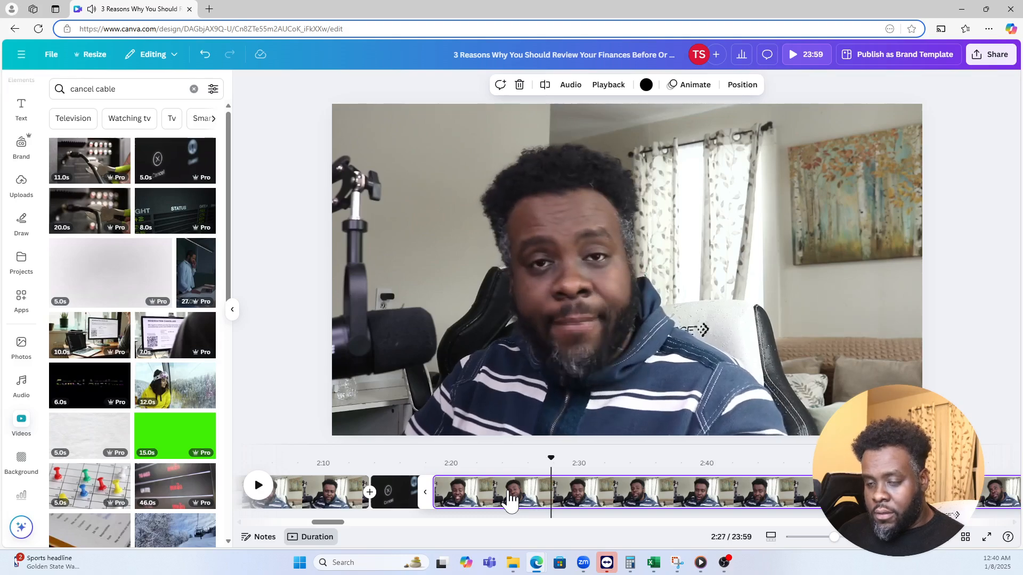
{"action": "key", "text": "s"}
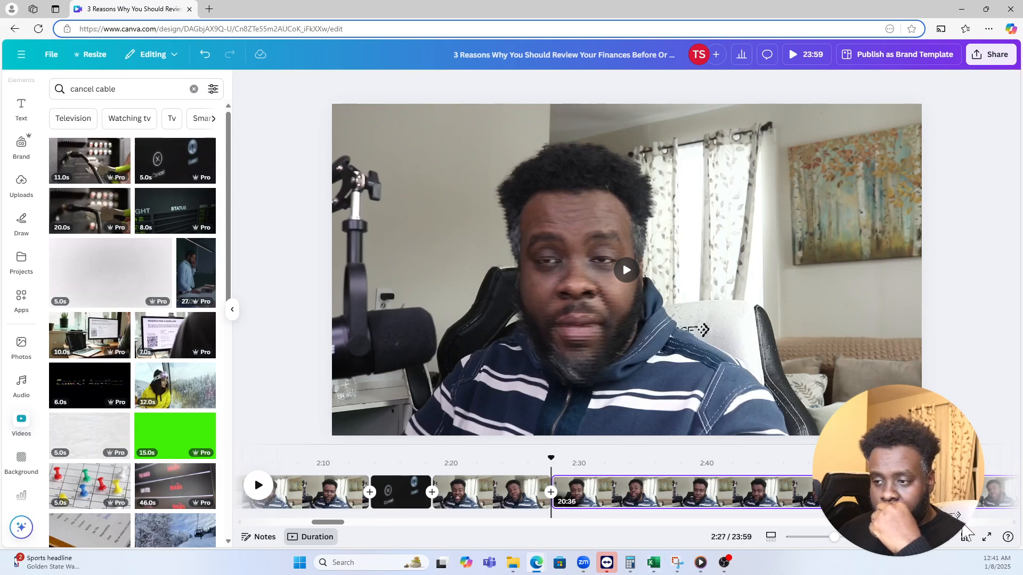
- Copy the gradient overlay, header texts, framed phone clip and caption from page 11 onto the talking-head page starting at 2:27
{"action": "left_click", "coordinate": [965, 537]}
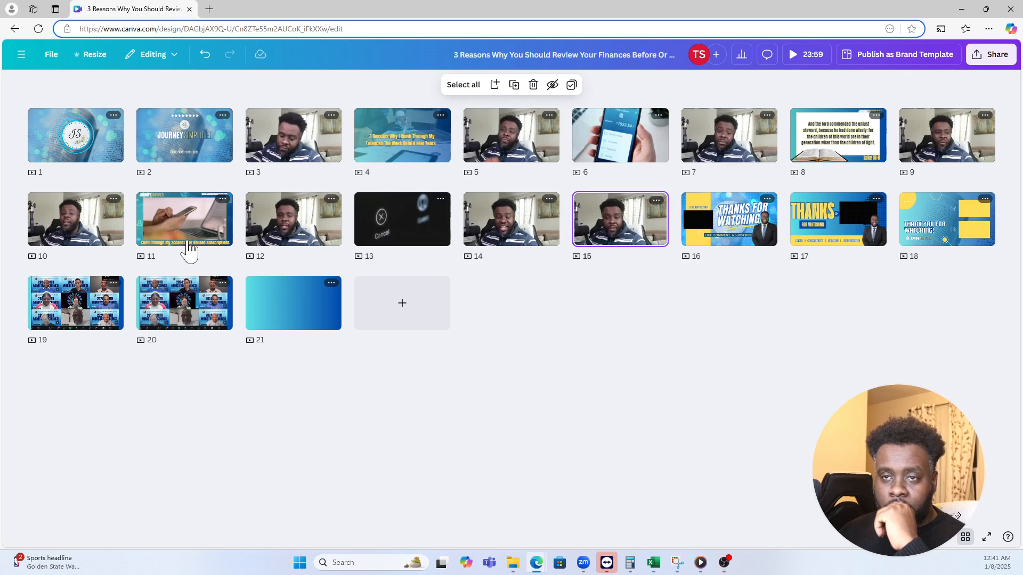
{"action": "left_click", "coordinate": [203, 229]}
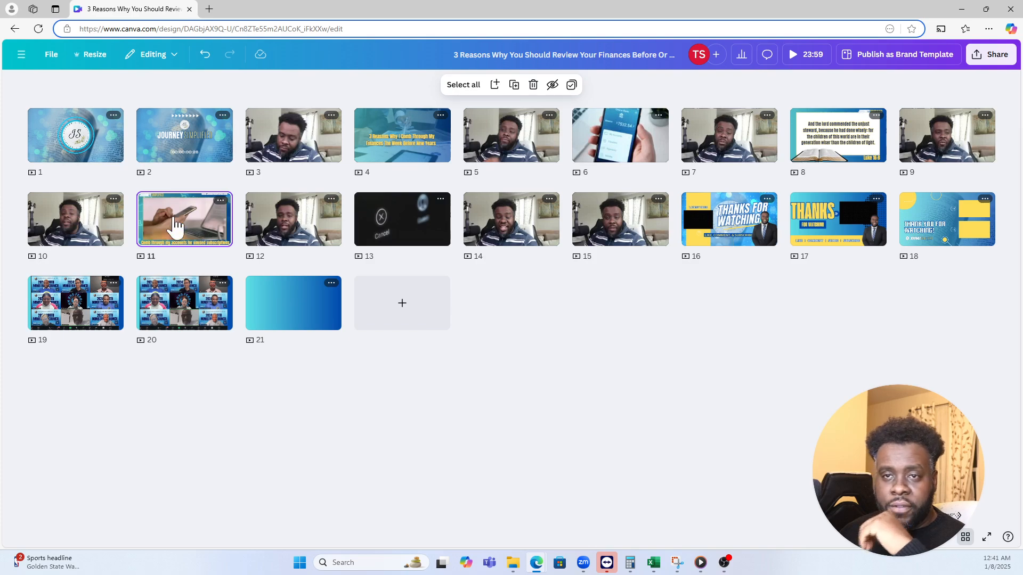
{"action": "double_click", "coordinate": [176, 226]}
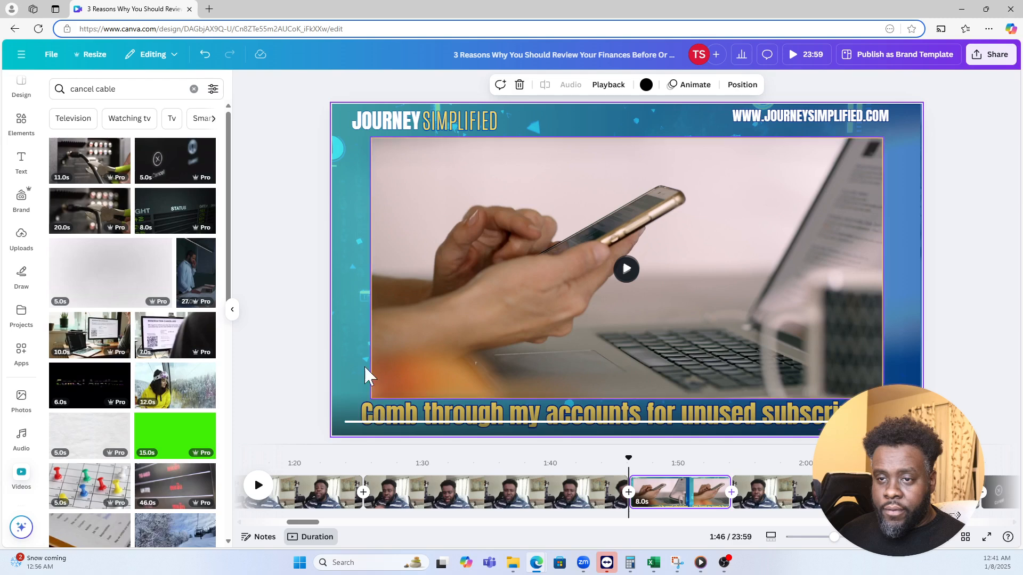
{"action": "left_click", "coordinate": [410, 132]}
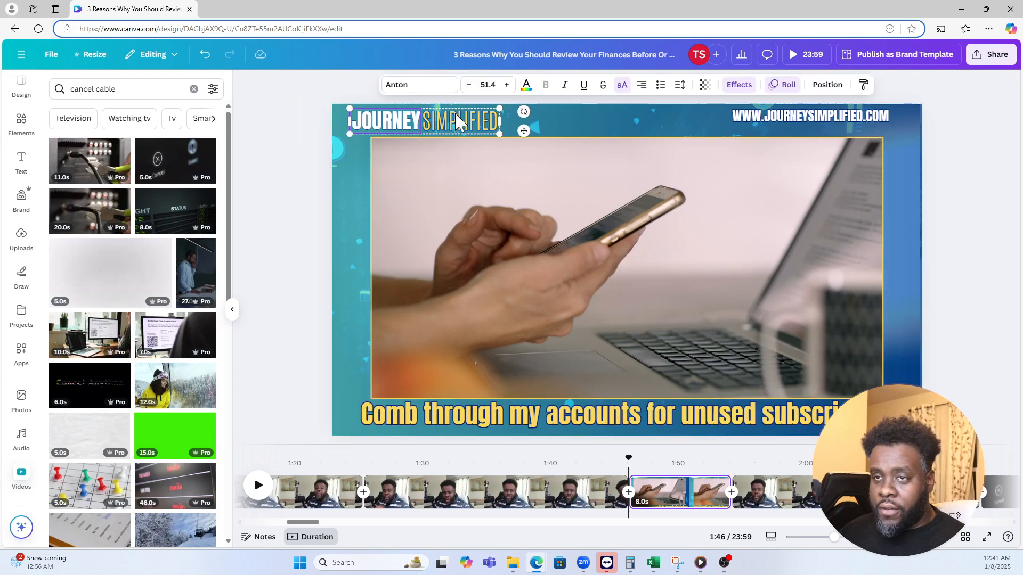
{"action": "left_click", "coordinate": [687, 112]}
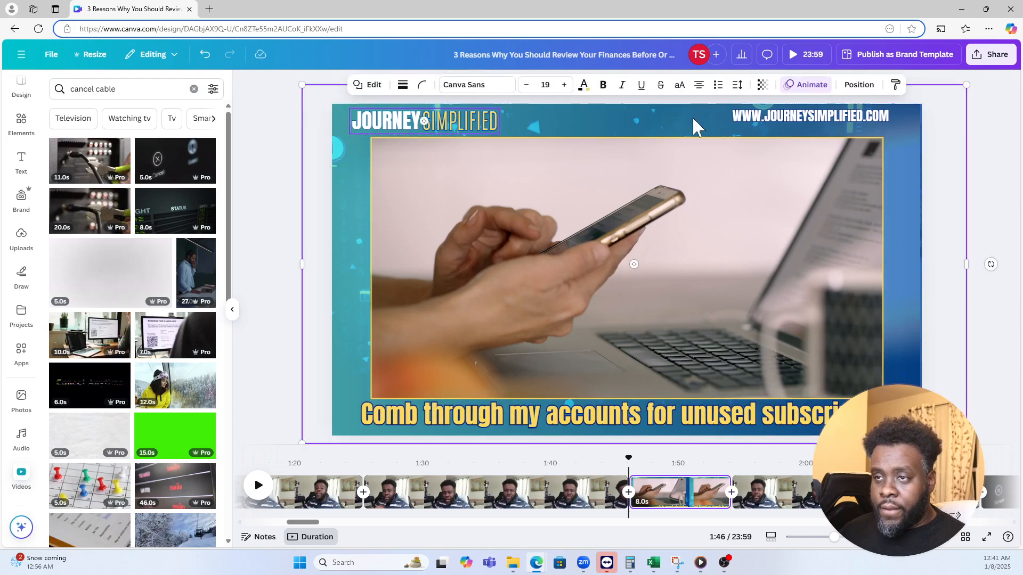
{"action": "left_click", "coordinate": [797, 121], "text": "shift"}
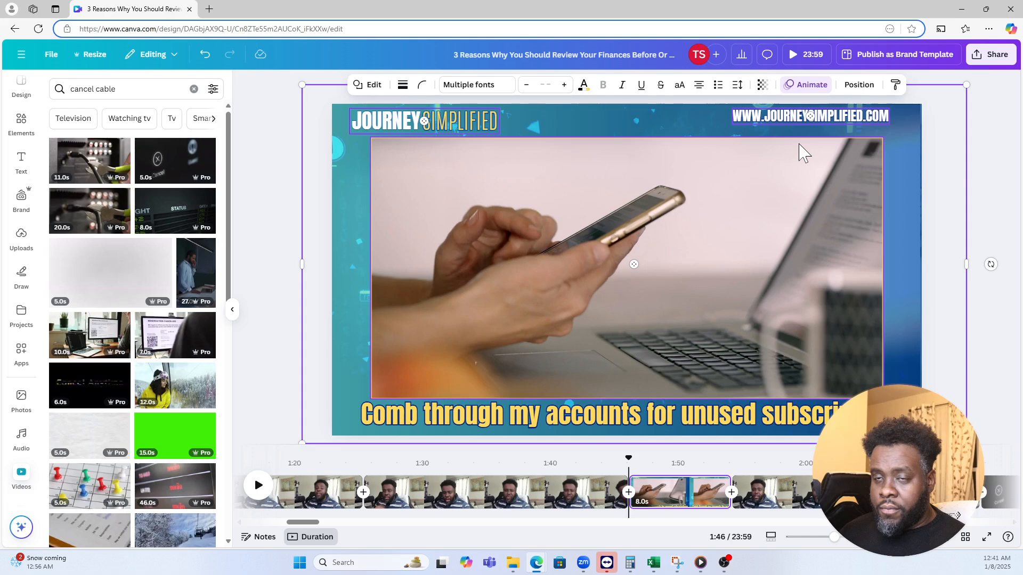
{"action": "left_click", "coordinate": [701, 309], "text": "shift"}
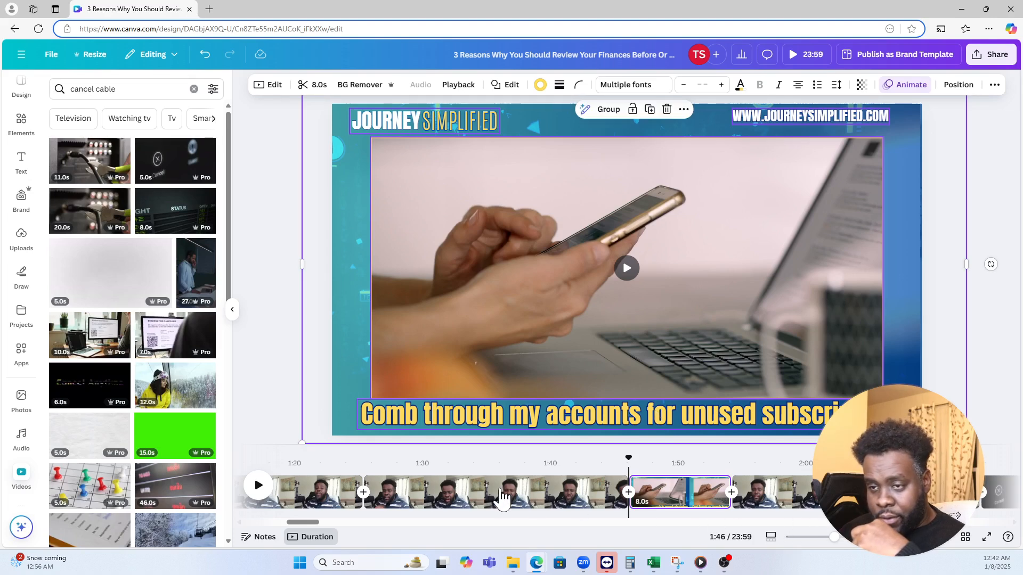
{"action": "left_click_drag", "start_coordinate": [325, 520], "coordinate": [352, 521]}
{"action": "left_click", "coordinate": [522, 501]}
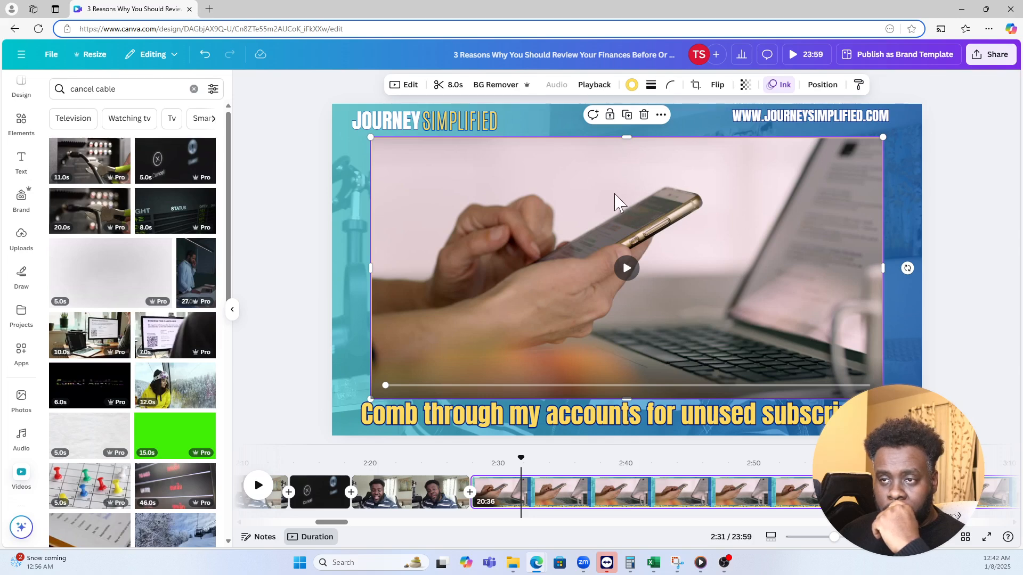
- Delete the pasted phone clip and add a rectangle filling the area between the header texts and the caption
{"action": "key", "text": "Delete"}
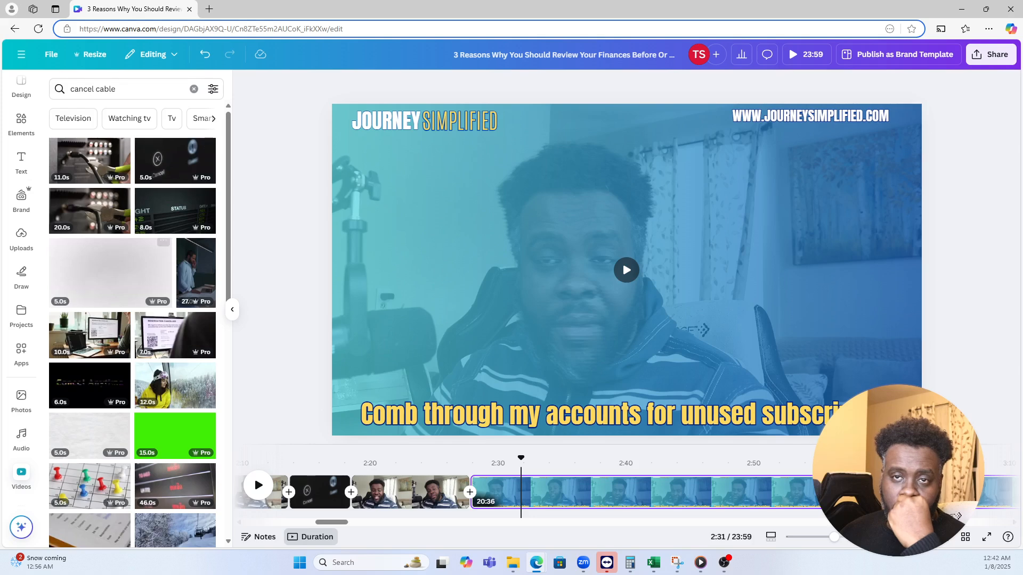
{"action": "left_click", "coordinate": [21, 137]}
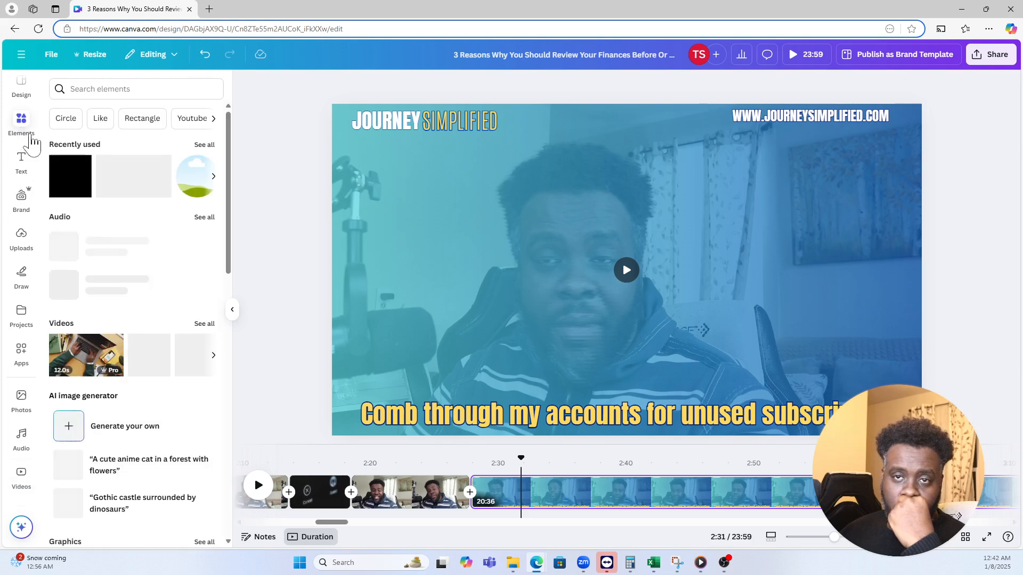
{"action": "key", "text": "r"}
{"action": "left_click_drag", "start_coordinate": [596, 262], "coordinate": [383, 178]}
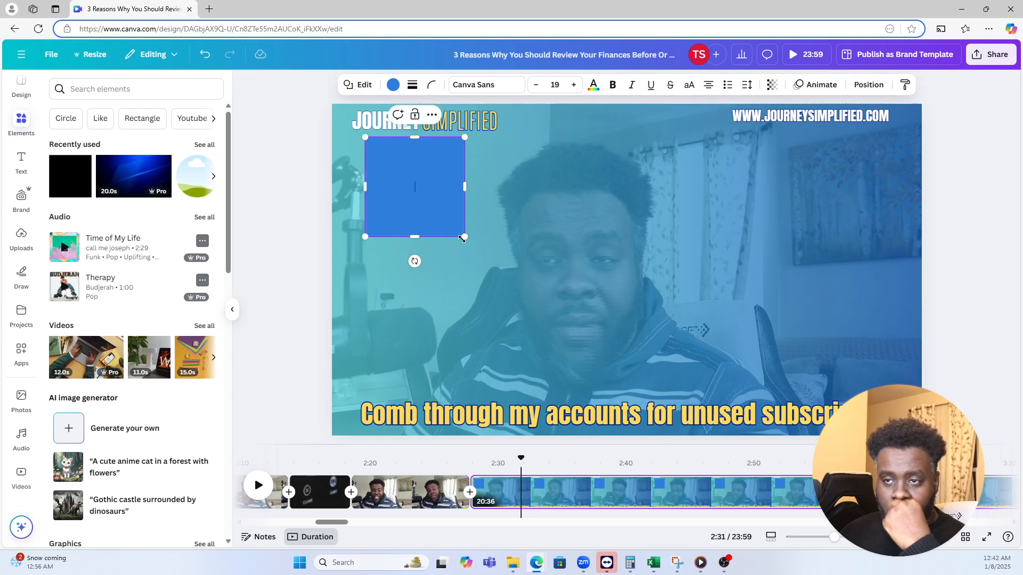
{"action": "left_click_drag", "start_coordinate": [464, 238], "coordinate": [888, 402]}
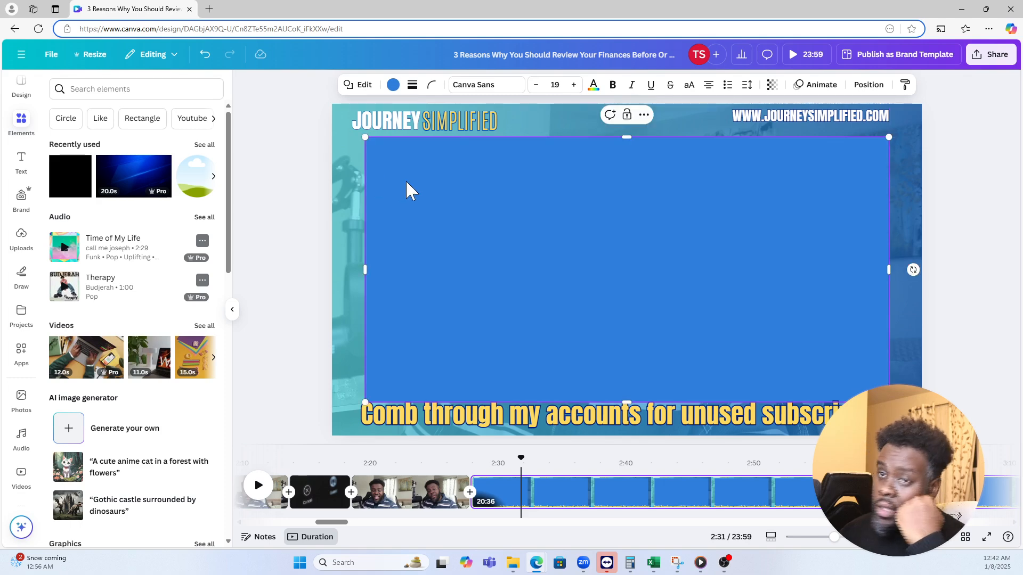
- Fill the rectangle with white and give it a solid yellow border of weight 4
{"action": "left_click", "coordinate": [393, 85]}
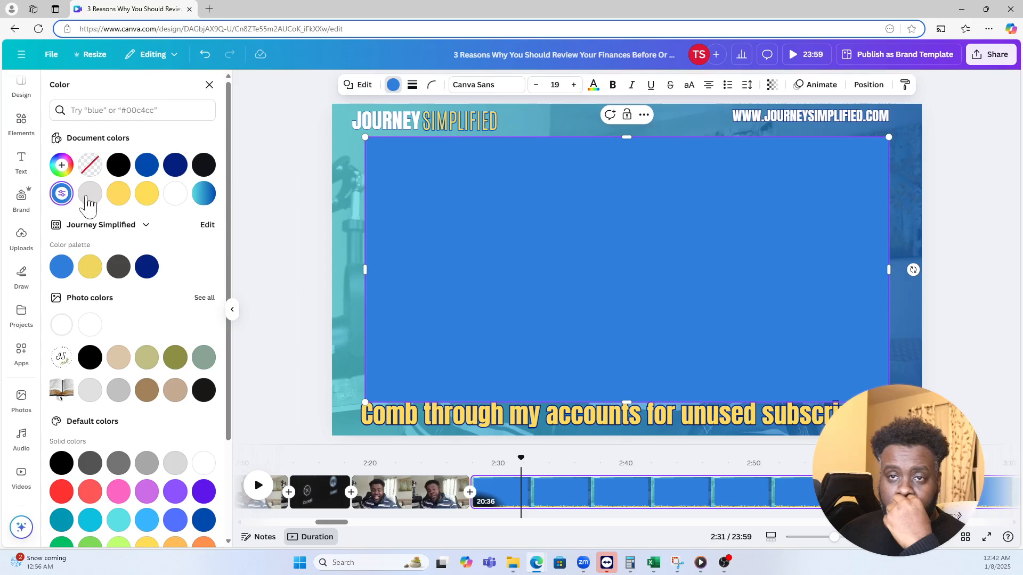
{"action": "left_click", "coordinate": [175, 193]}
{"action": "left_click", "coordinate": [412, 85]}
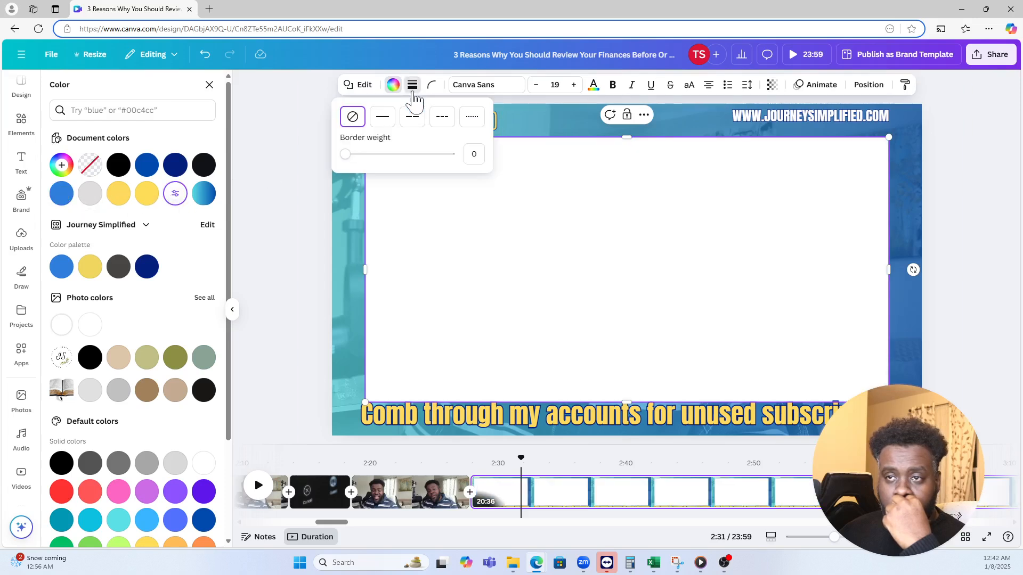
{"action": "left_click", "coordinate": [382, 119]}
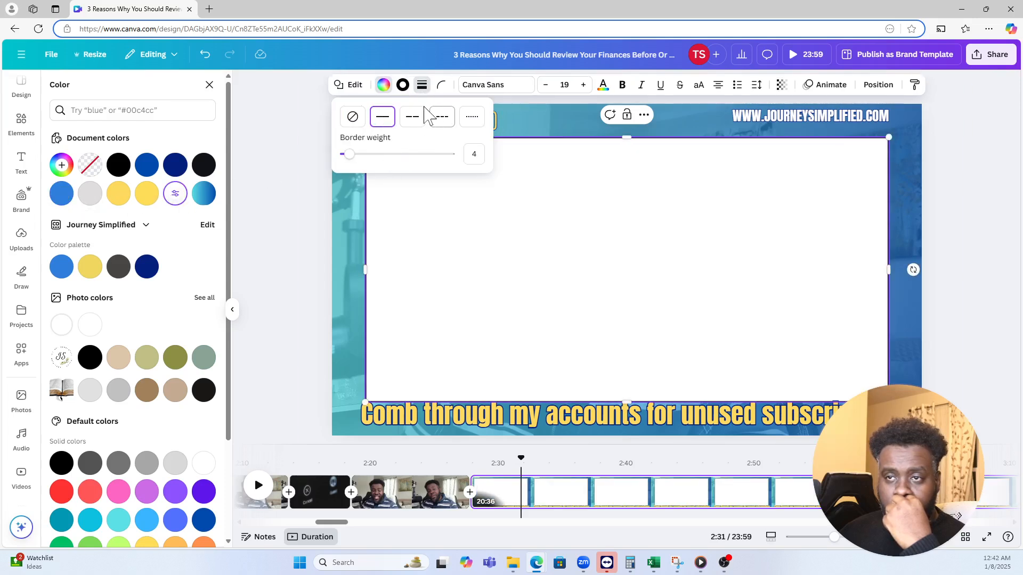
{"action": "left_click", "coordinate": [402, 85]}
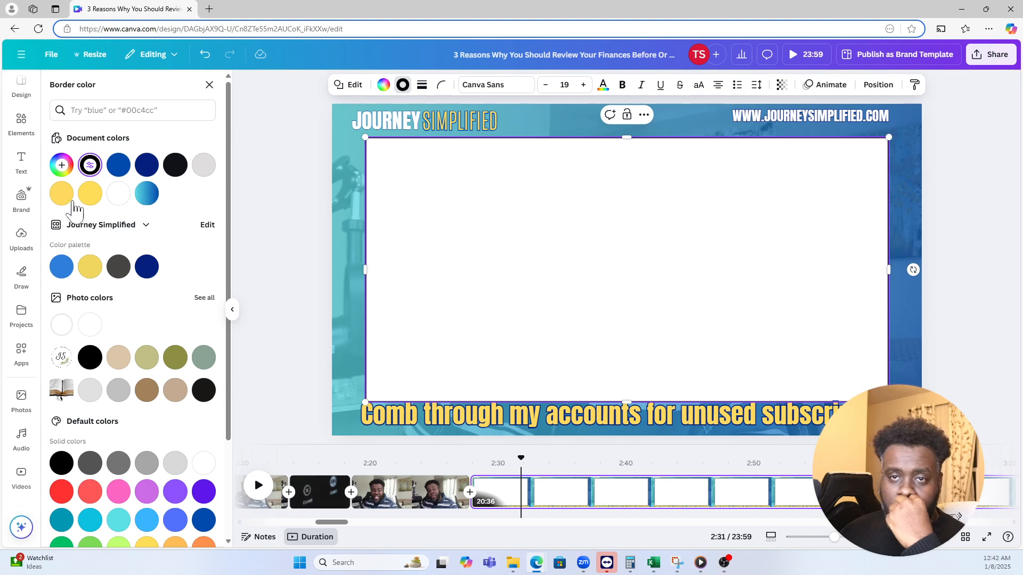
{"action": "left_click", "coordinate": [88, 195]}
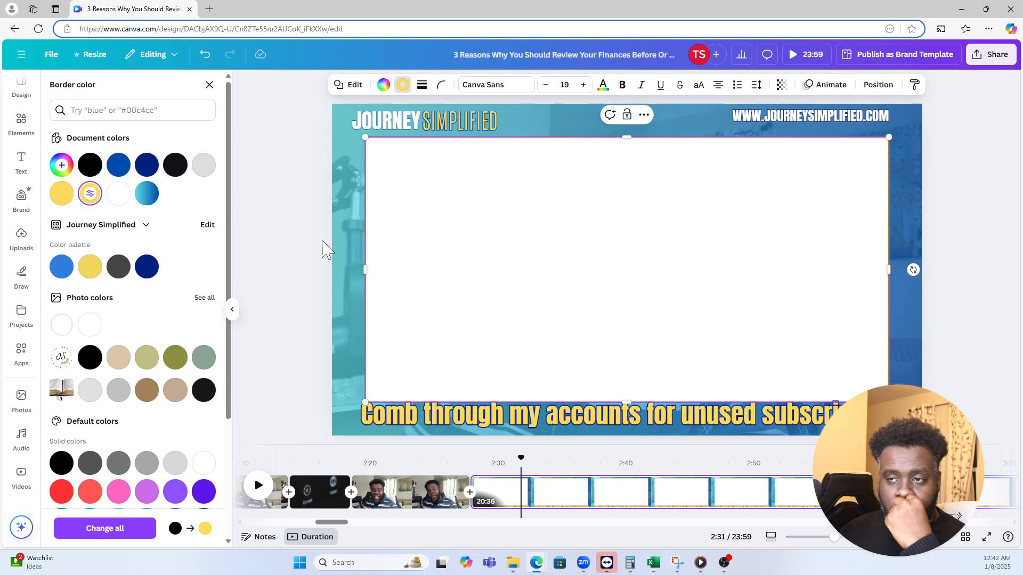
- Replace the caption text with "Cancel Or Adjust Your Preimum Plans Based ON Actual Usage"
{"action": "left_click", "coordinate": [437, 422]}
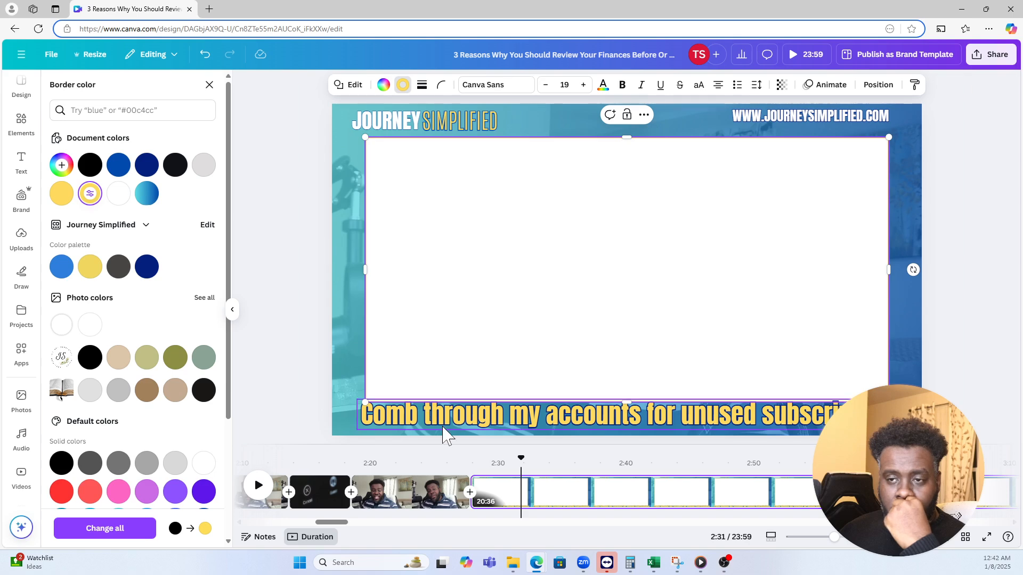
{"action": "left_click", "coordinate": [437, 422]}
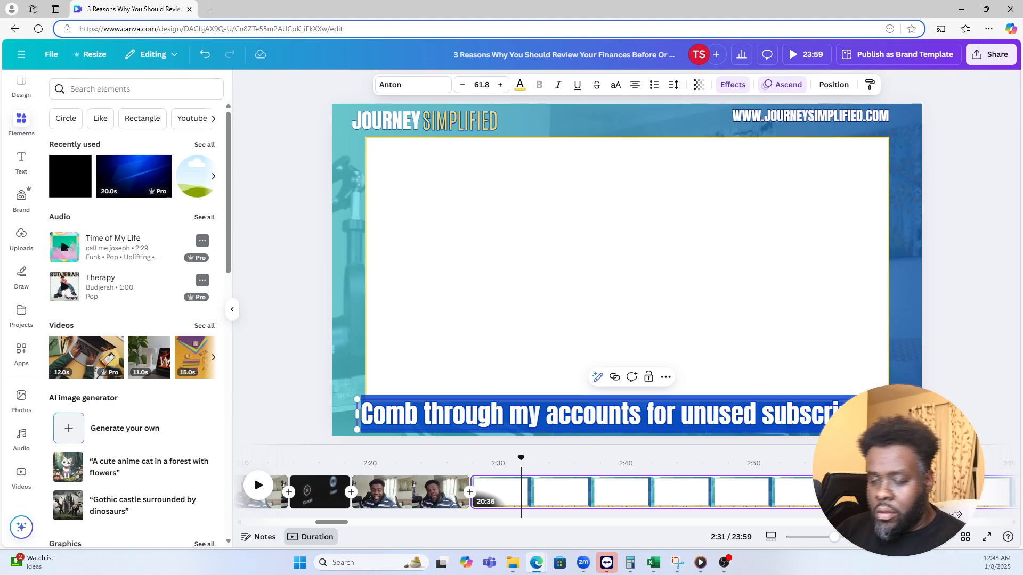
{"action": "type", "text": "Cancel Or Adjust YOu"}
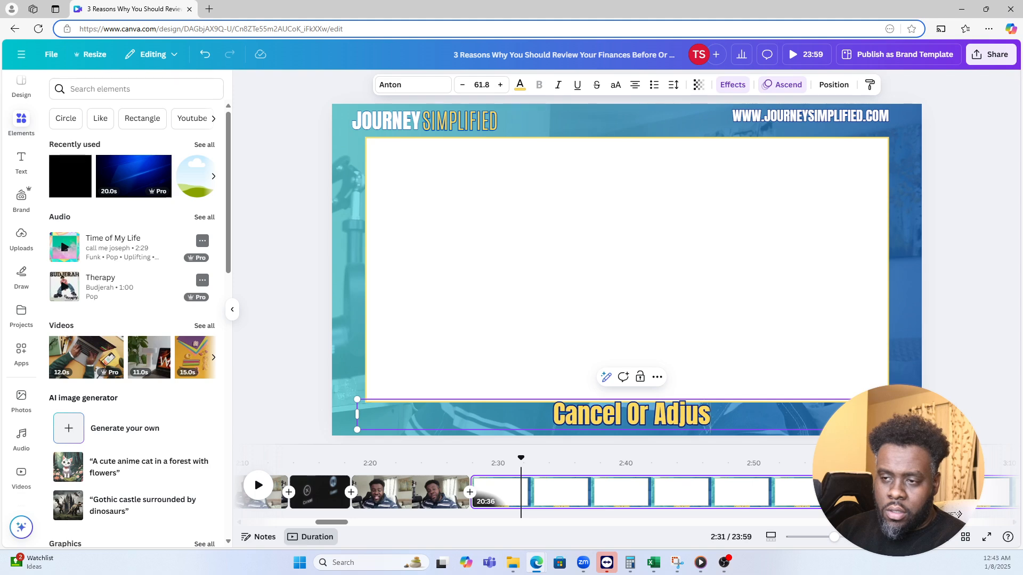
{"action": "key", "text": "BackSpace"}
{"action": "key", "text": "BackSpace"}
{"action": "type", "text": "our"}
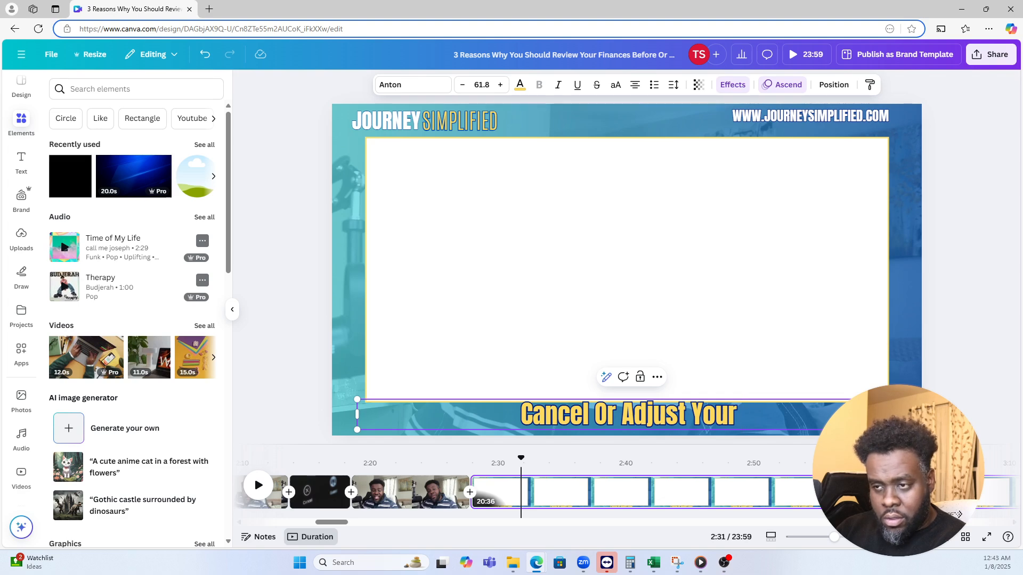
{"action": "type", "text": "Pre"}
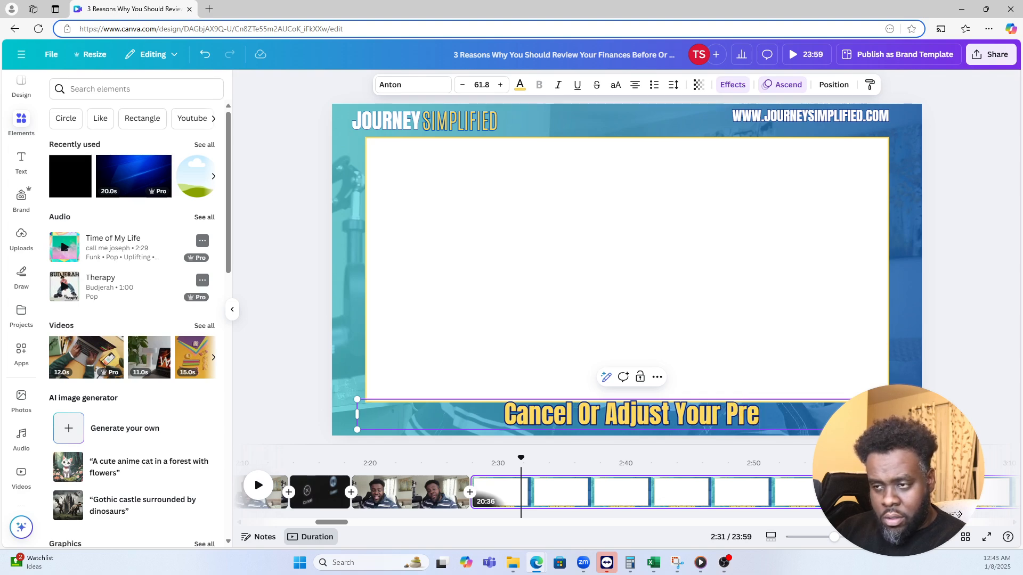
{"action": "type", "text": "imum Plans"}
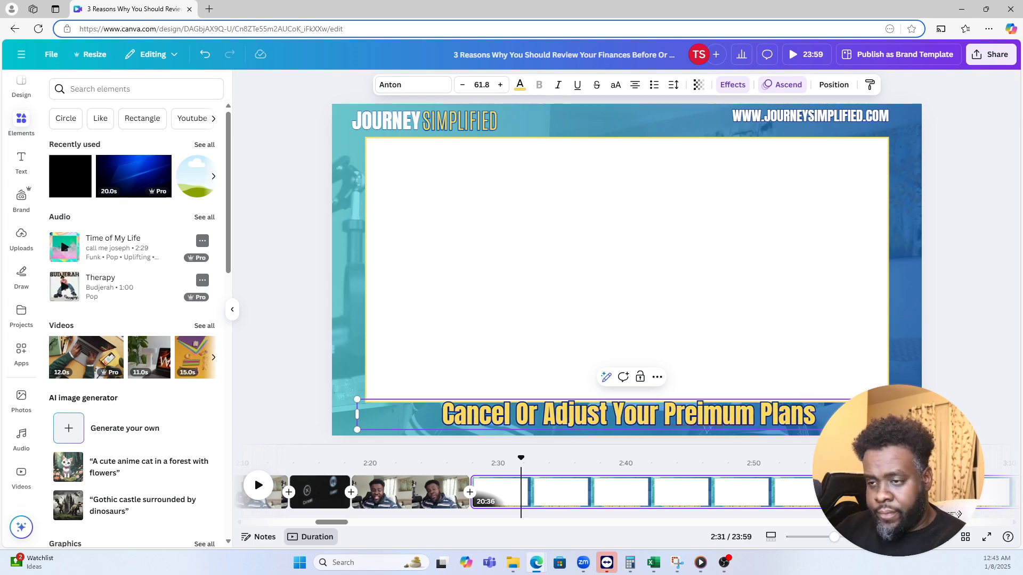
{"action": "type", "text": " Based O"}
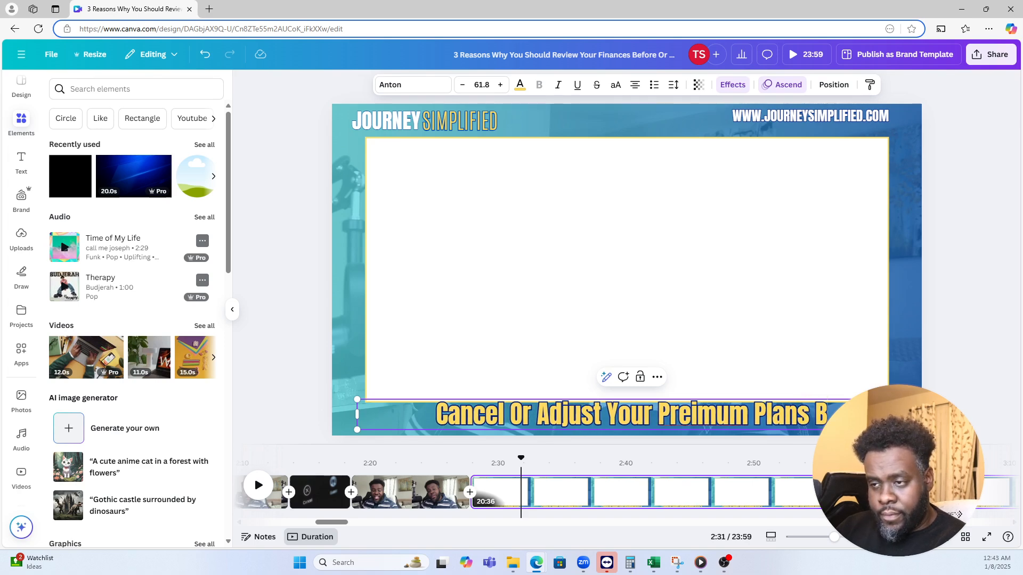
{"action": "type", "text": "N Actual Us"}
{"action": "type", "text": "age"}
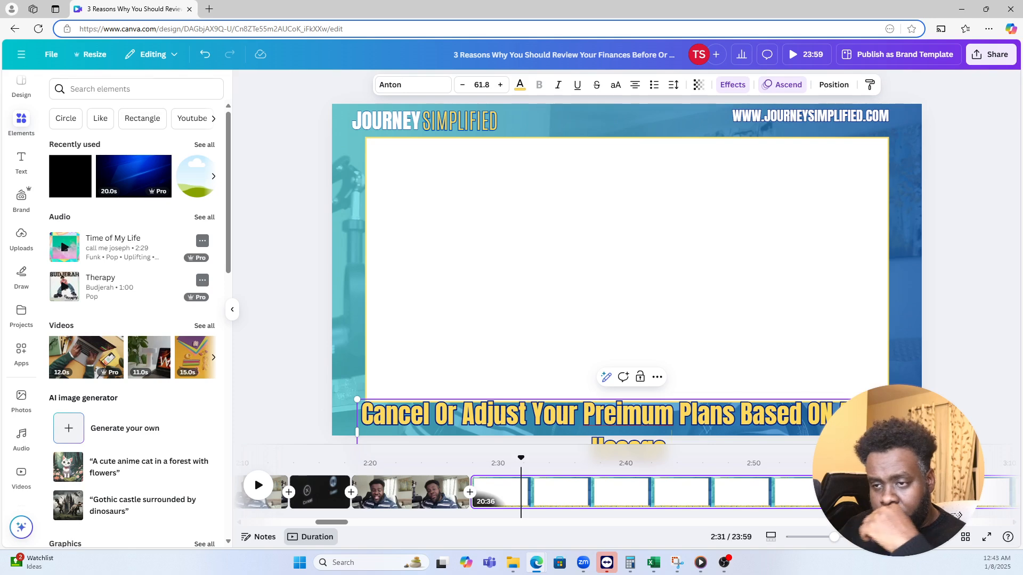
- Correct the caption's misspelled word to "Premium" and widen the text box on both sides to fit one line
{"action": "right_click", "coordinate": [616, 414]}
{"action": "left_click", "coordinate": [641, 417]}
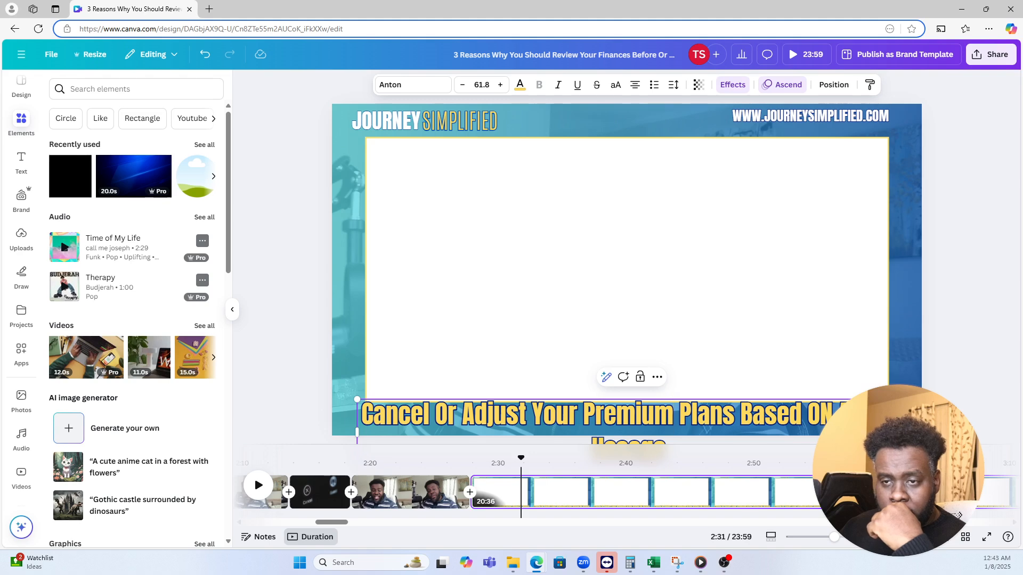
{"action": "left_click_drag", "start_coordinate": [354, 425], "coordinate": [340, 426]}
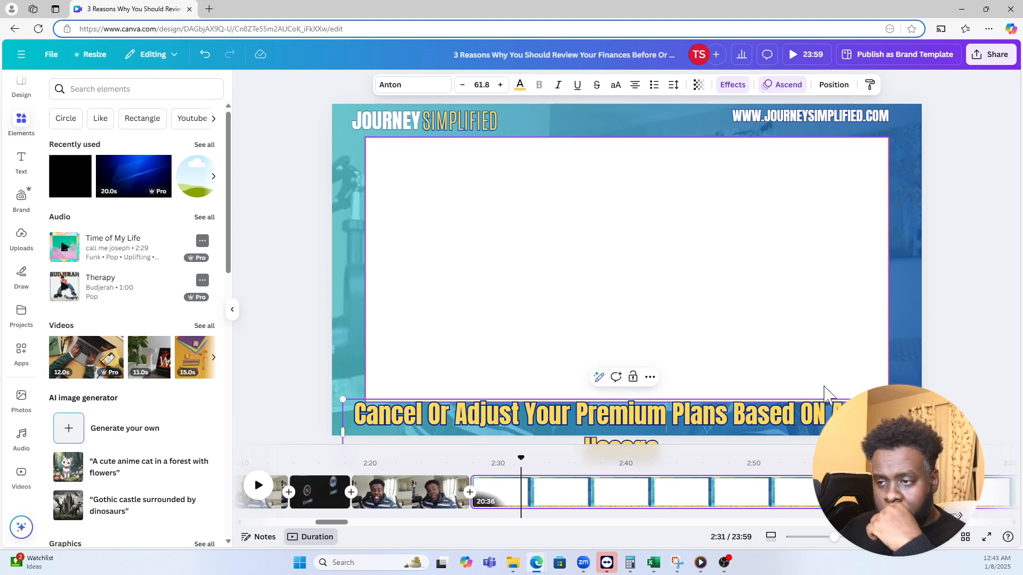
{"action": "left_click_drag", "start_coordinate": [906, 432], "coordinate": [970, 432]}
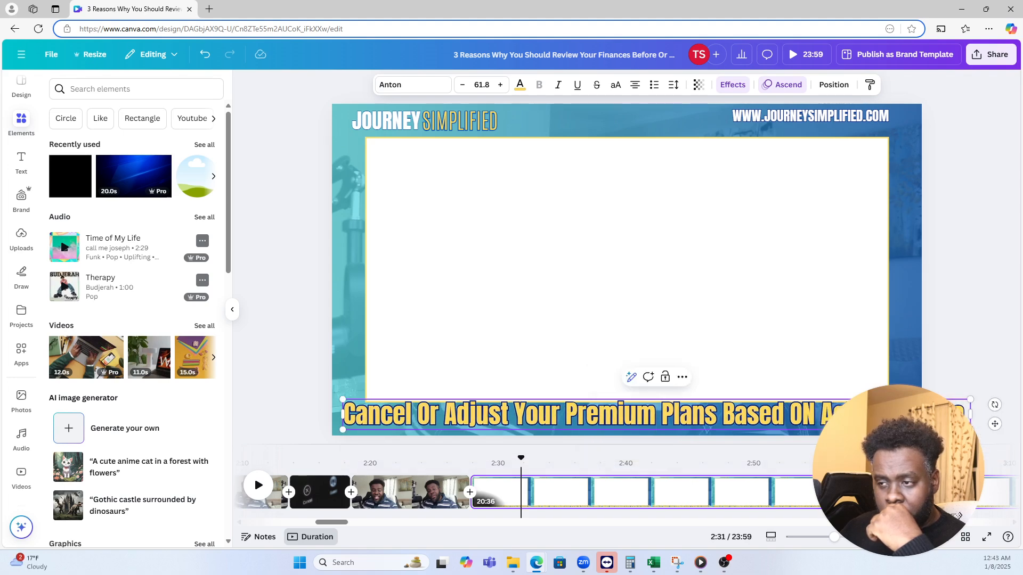
- Try correcting the caption's misspelled last word to "Usage", and narrow its text box so it wraps onto two lines below centre
{"action": "left_click", "coordinate": [931, 413]}
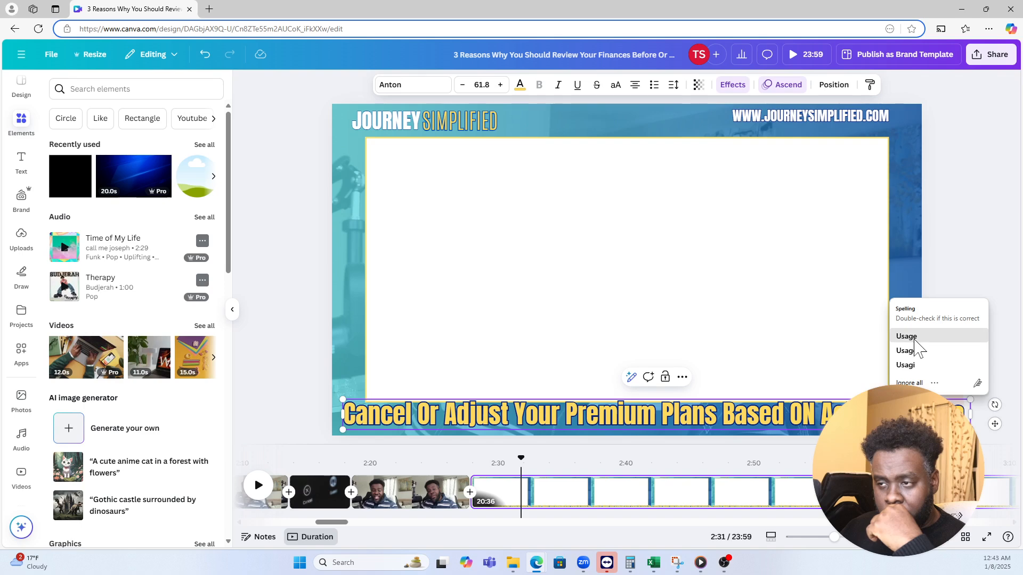
{"action": "left_click", "coordinate": [915, 344]}
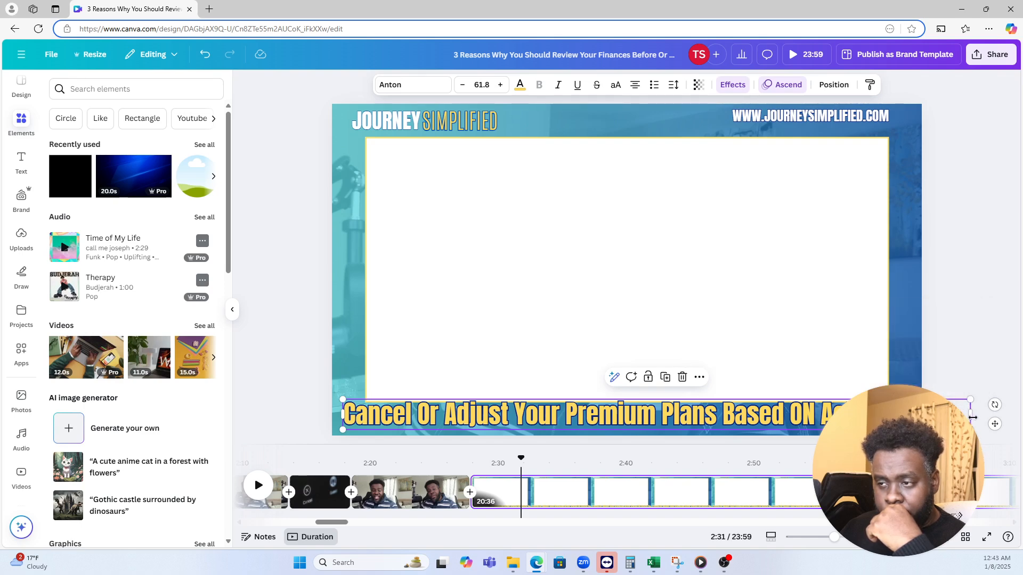
{"action": "left_click_drag", "start_coordinate": [972, 418], "coordinate": [732, 392]}
{"action": "left_click", "coordinate": [737, 393]}
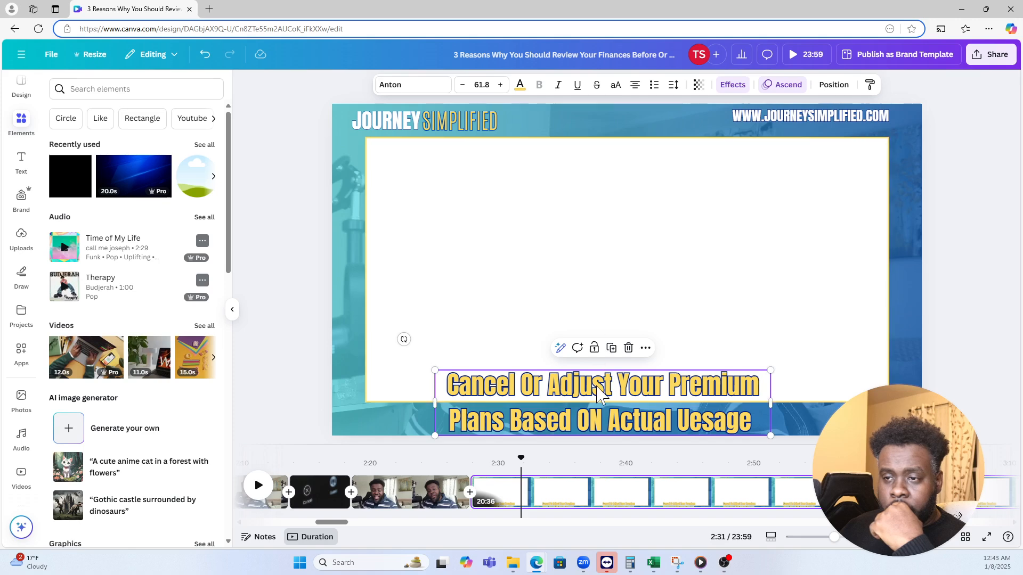
{"action": "left_click_drag", "start_coordinate": [600, 394], "coordinate": [632, 387]}
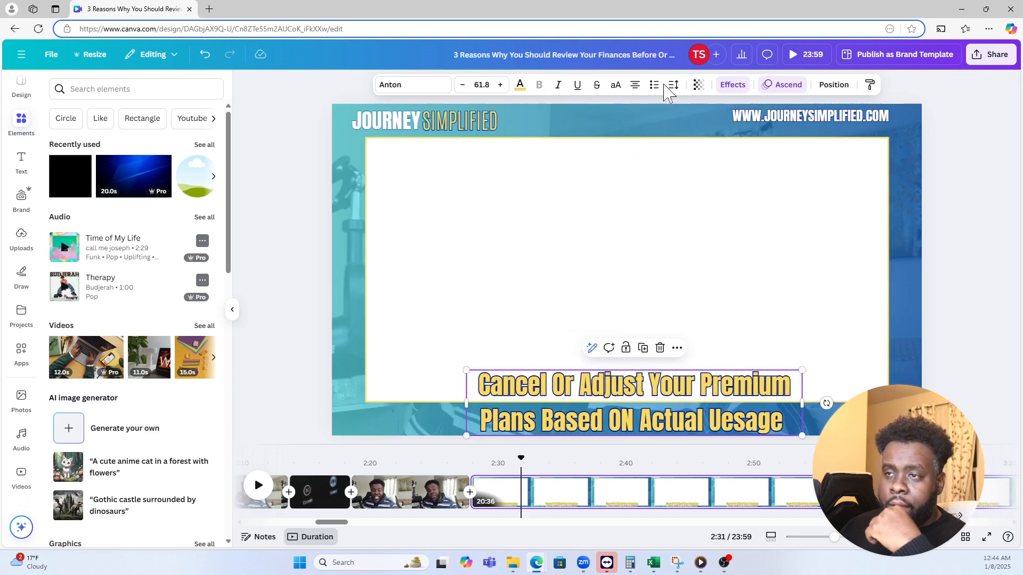
- Tighten the caption's line spacing to 1.07 and nudge the two-line text over the bottom edge of the white rectangle
{"action": "left_click", "coordinate": [673, 86]}
{"action": "left_click_drag", "start_coordinate": [655, 171], "coordinate": [642, 179]}
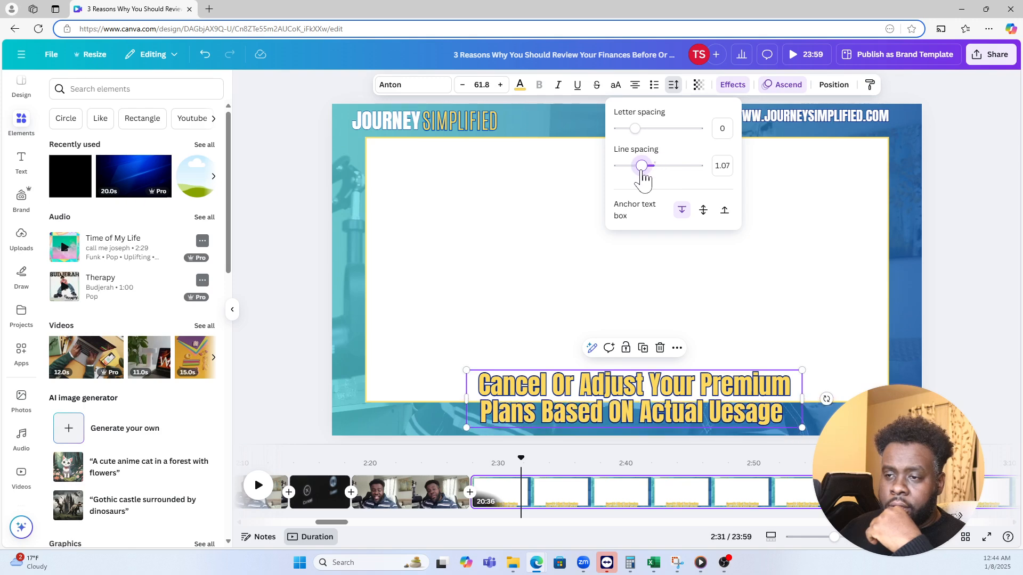
{"action": "left_click_drag", "start_coordinate": [564, 399], "coordinate": [561, 403]}
- Find the pie chart element with the search term "Pie" and add it to the page
{"action": "left_click", "coordinate": [408, 293]}
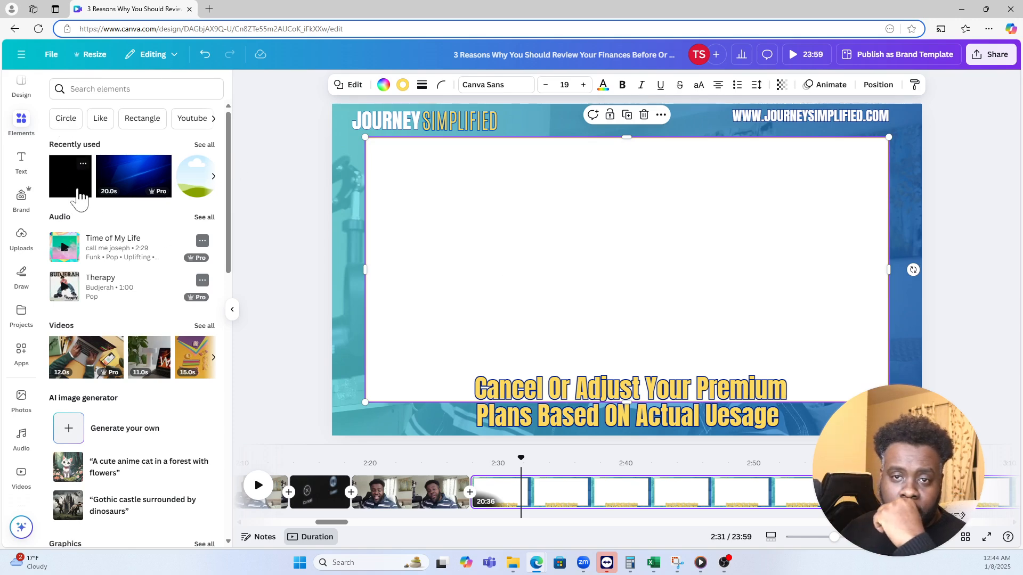
{"action": "left_click", "coordinate": [101, 89]}
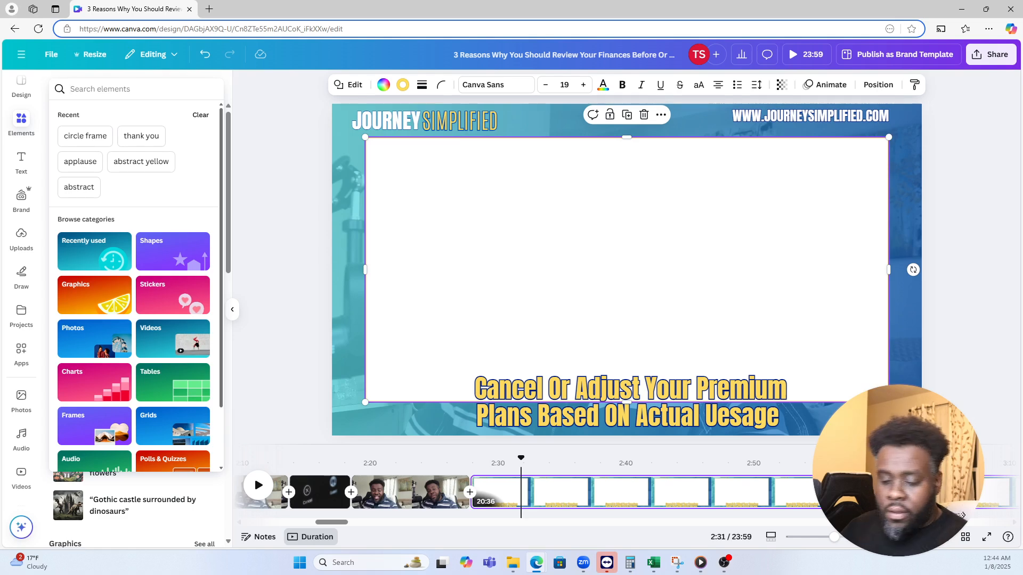
{"action": "type", "text": "Pie"}
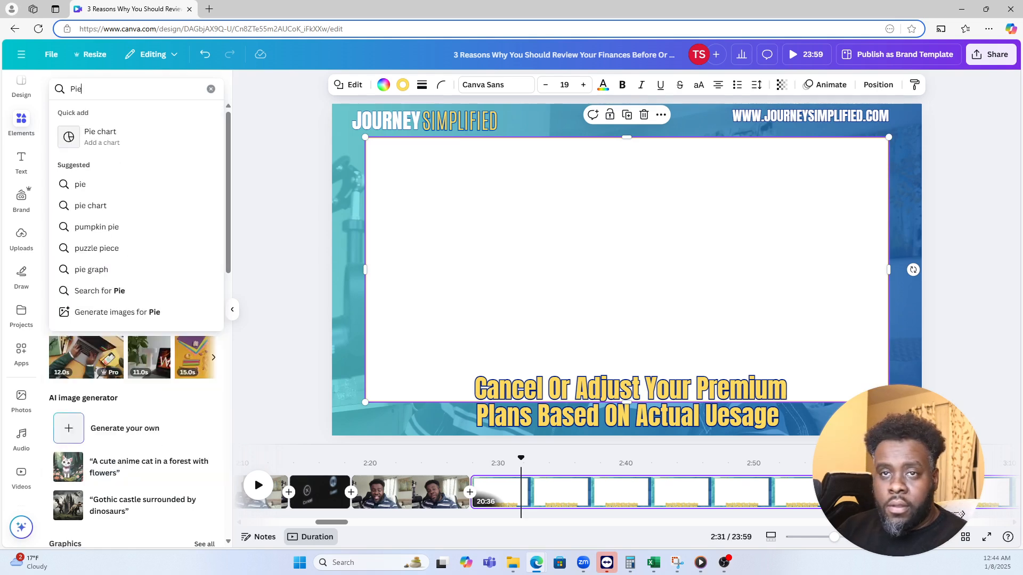
{"action": "left_click", "coordinate": [81, 133]}
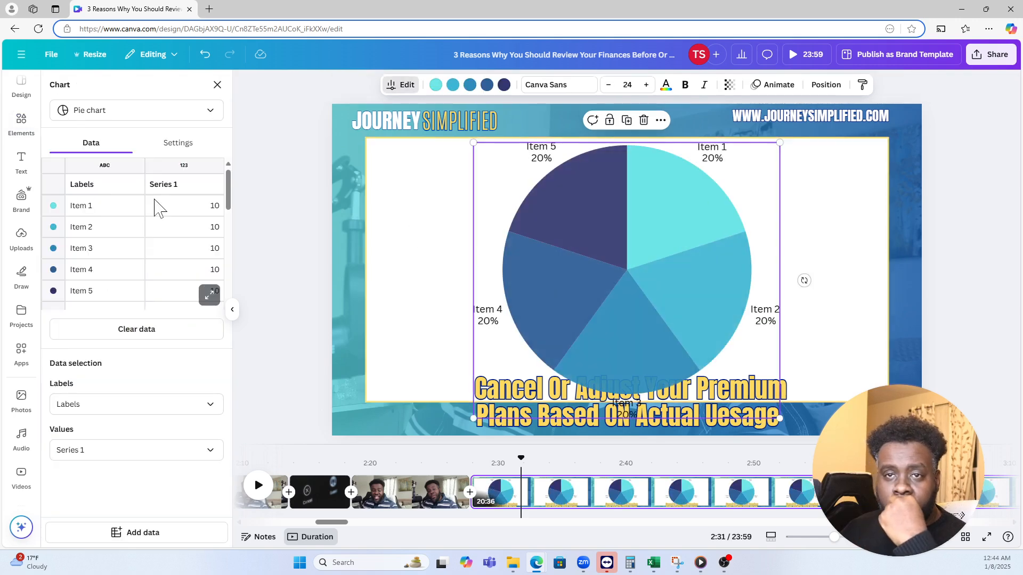
- Set the pie chart's Series 1 values to 25 for Item 1 and 75 for Item 2
{"action": "left_click", "coordinate": [93, 272]}
{"action": "scroll", "coordinate": [94, 274], "scroll_direction": "down", "scroll_amount": 3}
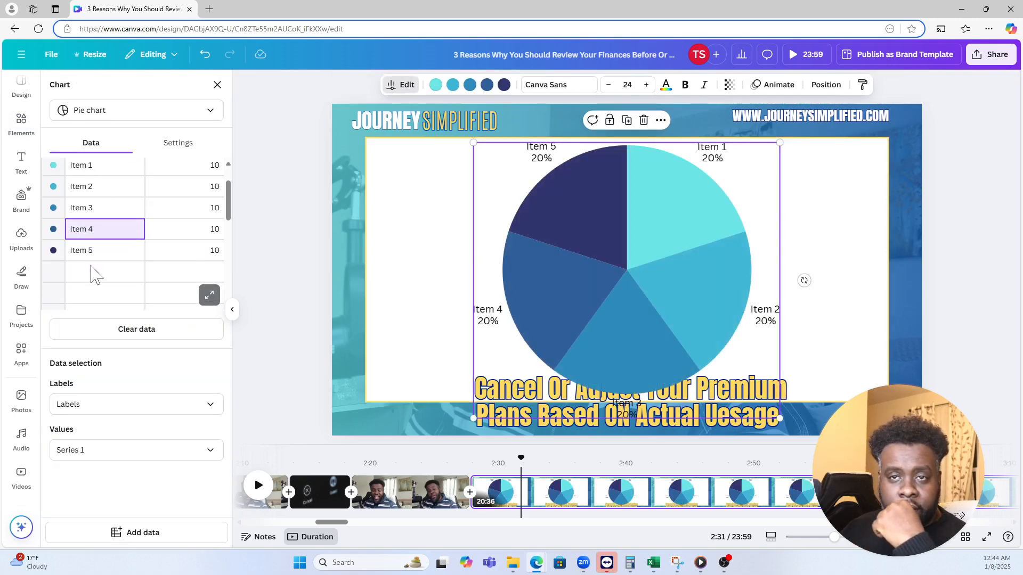
{"action": "scroll", "coordinate": [94, 274], "scroll_direction": "up", "scroll_amount": 3}
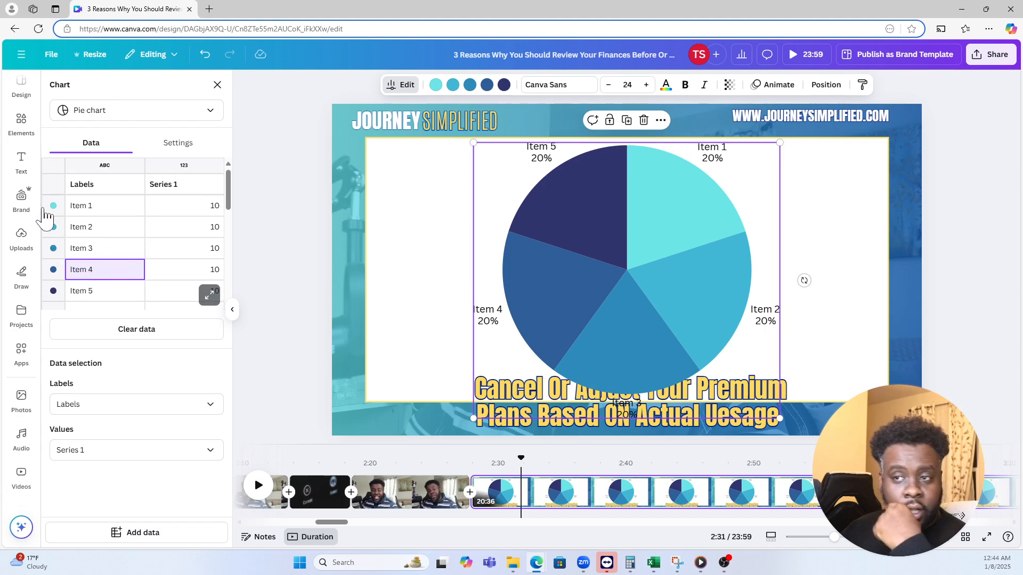
{"action": "double_click", "coordinate": [190, 206]}
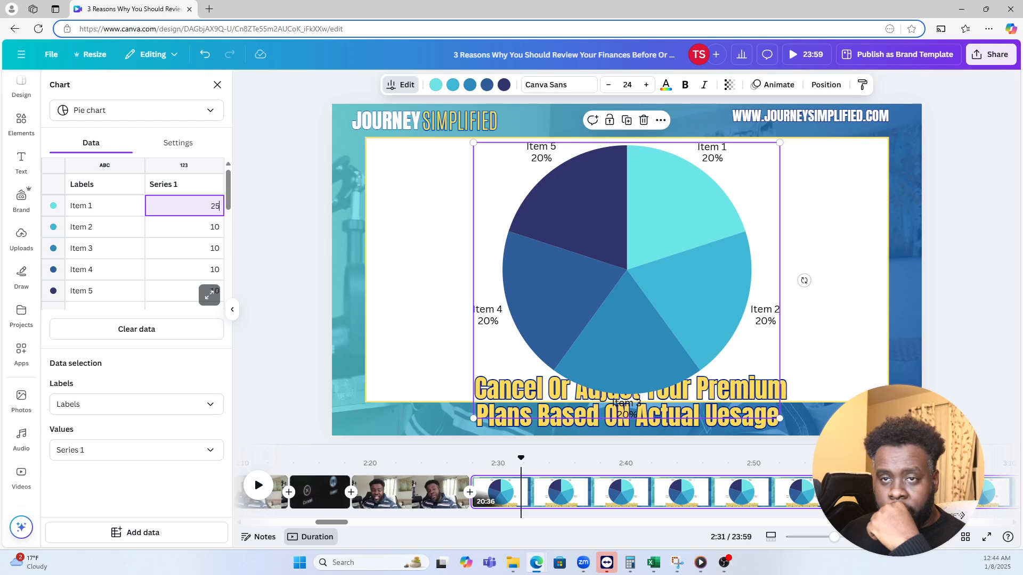
{"action": "left_click", "coordinate": [181, 228]}
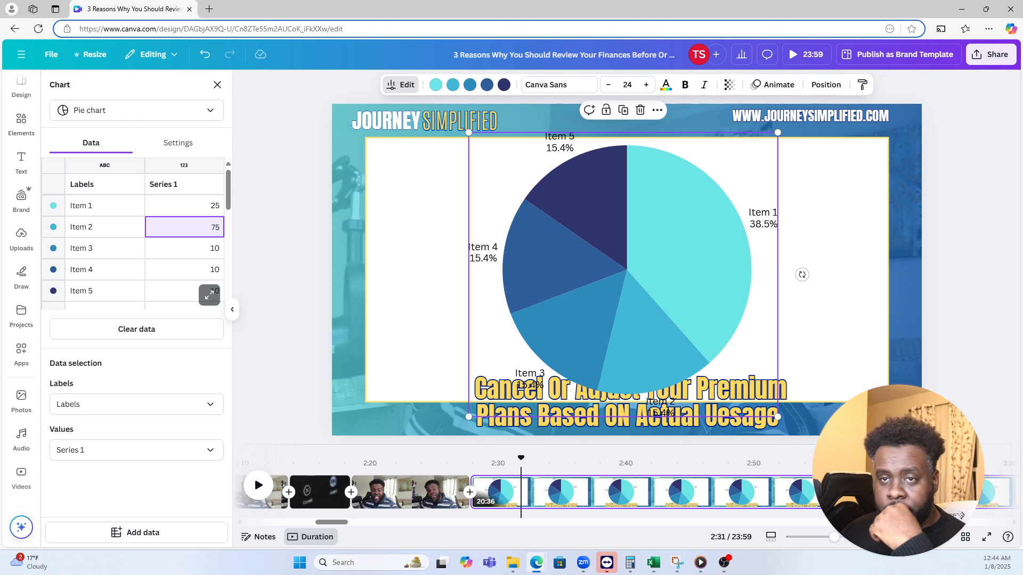
{"action": "type", "text": "75"}
{"action": "left_click", "coordinate": [89, 234]}
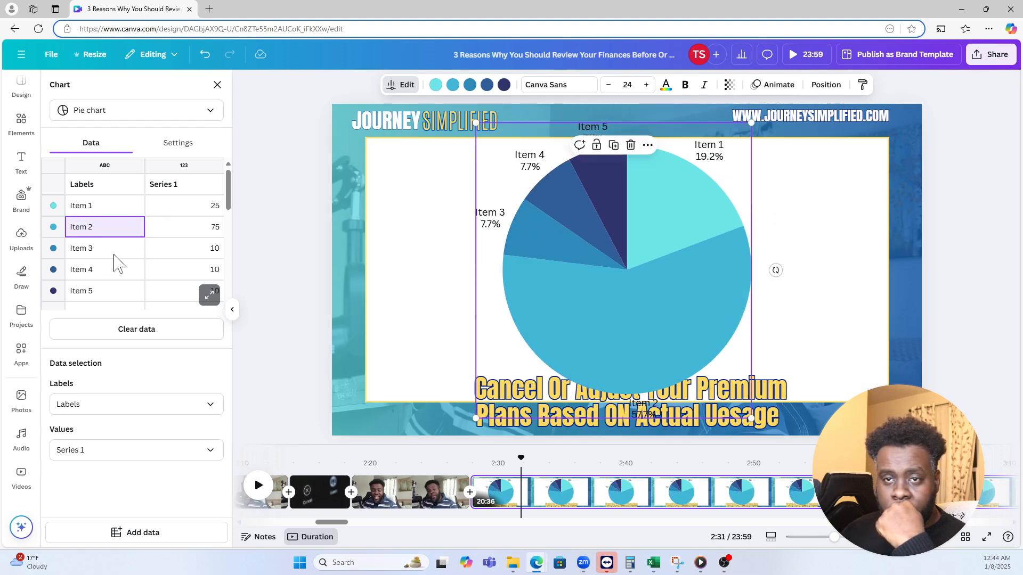
- Clear the Series 1 values of Item 3, Item 4 and Item 5 in the chart data
{"action": "left_click", "coordinate": [197, 251]}
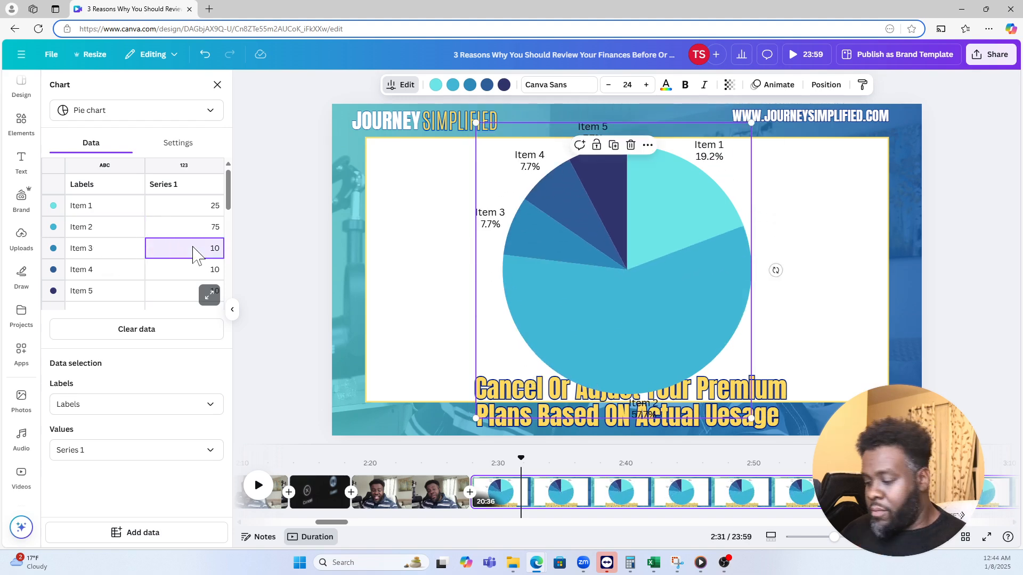
{"action": "key", "text": "Delete"}
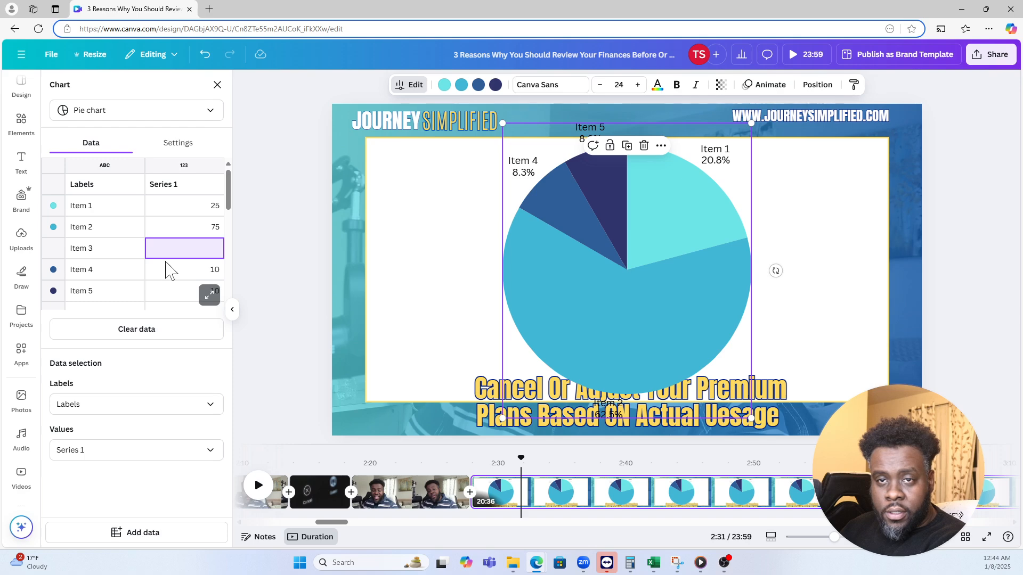
{"action": "left_click", "coordinate": [185, 276]}
{"action": "key", "text": "Delete"}
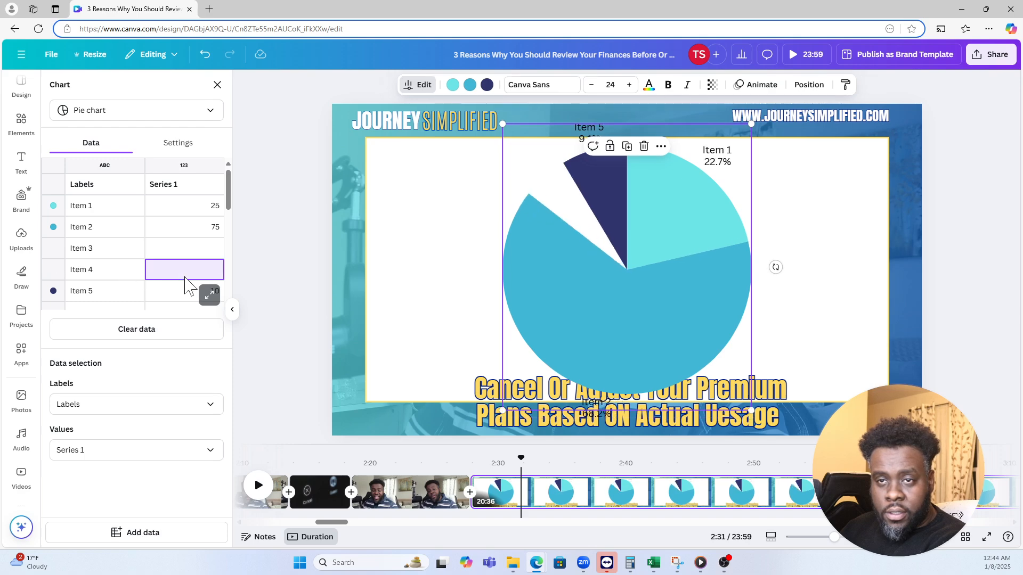
{"action": "scroll", "coordinate": [162, 277], "scroll_direction": "down", "scroll_amount": 1}
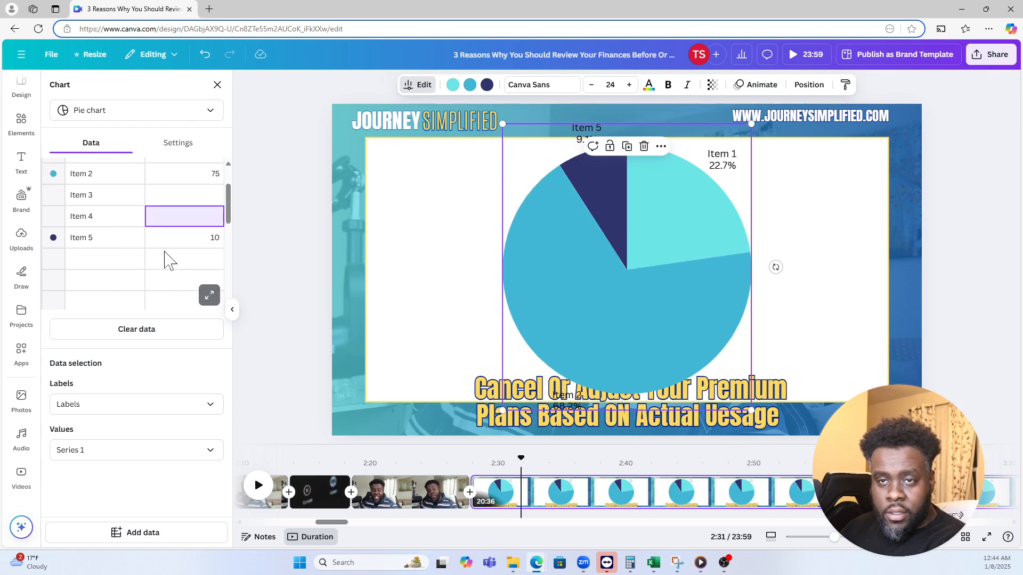
{"action": "key", "text": "Tab"}
{"action": "left_click", "coordinate": [186, 239]}
{"action": "key", "text": "Delete"}
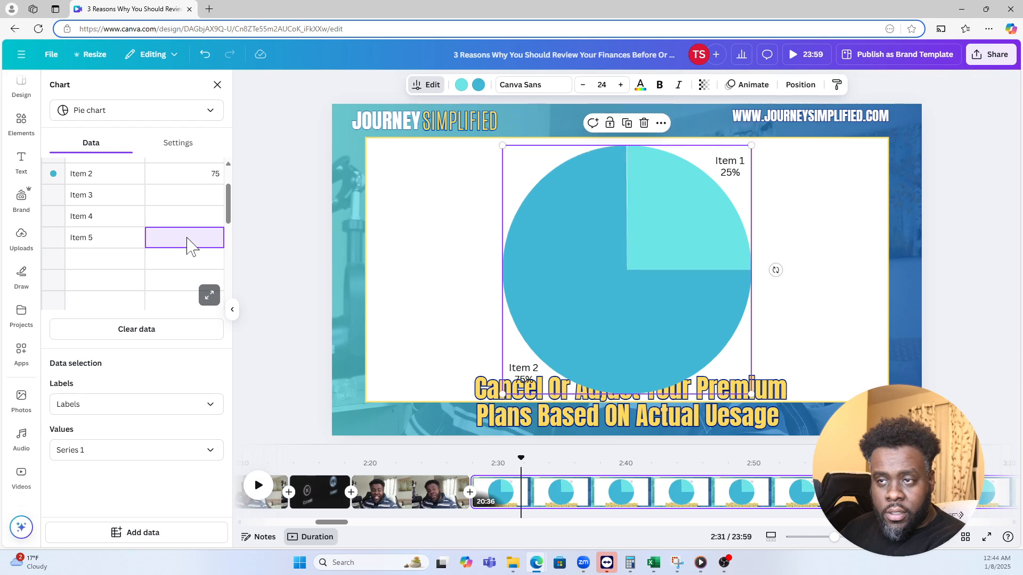
- Remove the labels Item 5, Item 4 and Item 3 from the chart data
{"action": "left_click", "coordinate": [106, 239]}
{"action": "key", "text": "Delete"}
{"action": "left_click", "coordinate": [108, 221]}
{"action": "key", "text": "Delete"}
{"action": "left_click", "coordinate": [116, 194]}
{"action": "key", "text": "Delete"}
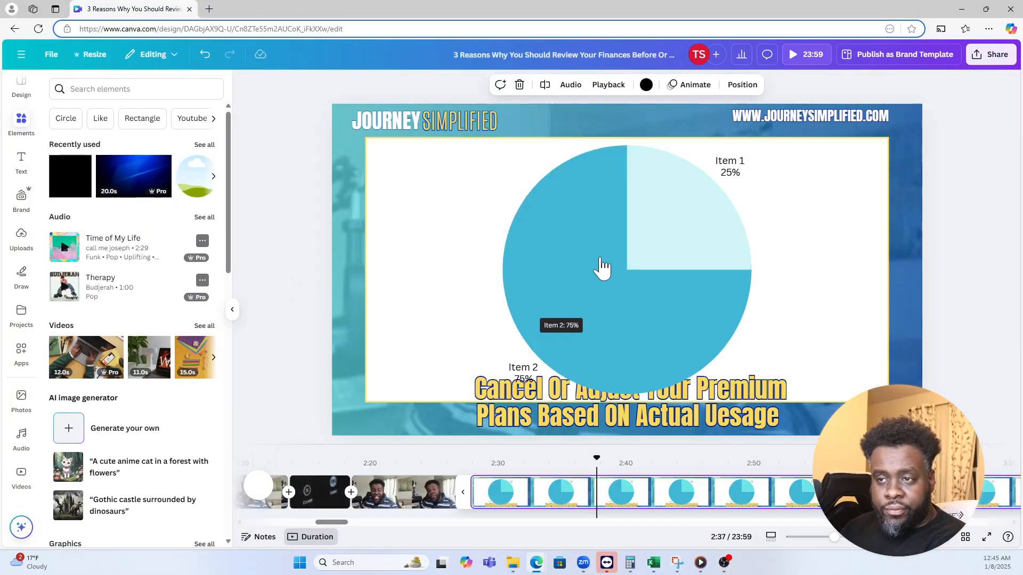
- Reopen the pie chart's data and rename the Item 1 label to "Series You Watch"
{"action": "left_click", "coordinate": [601, 267]}
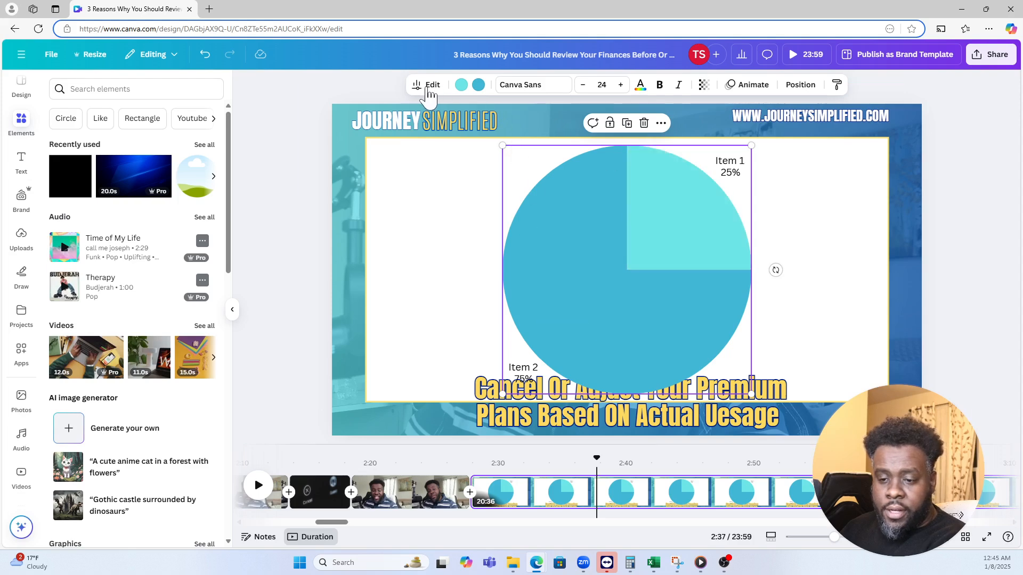
{"action": "left_click", "coordinate": [425, 88]}
{"action": "left_click", "coordinate": [105, 209]}
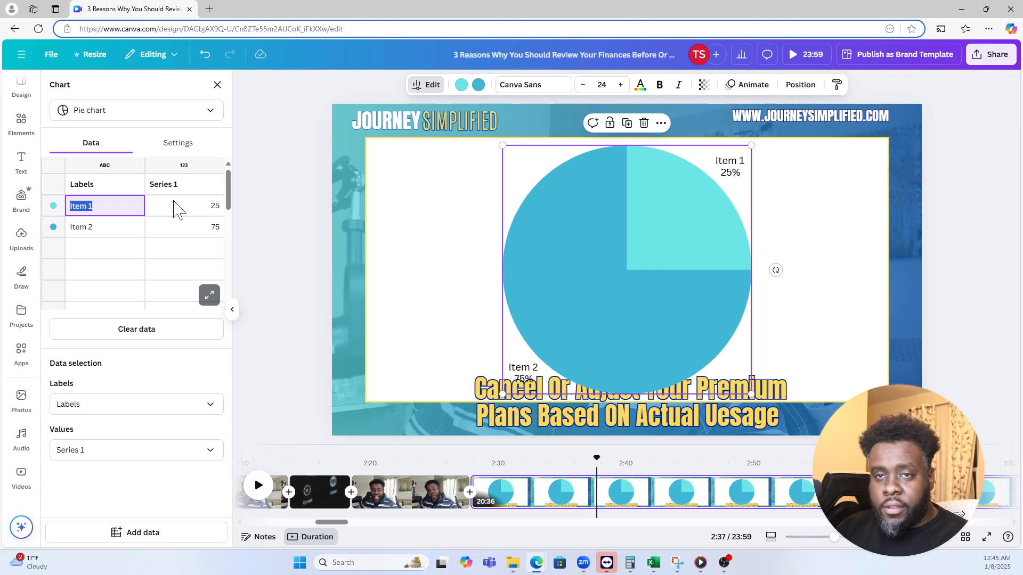
{"action": "type", "text": "Ser"}
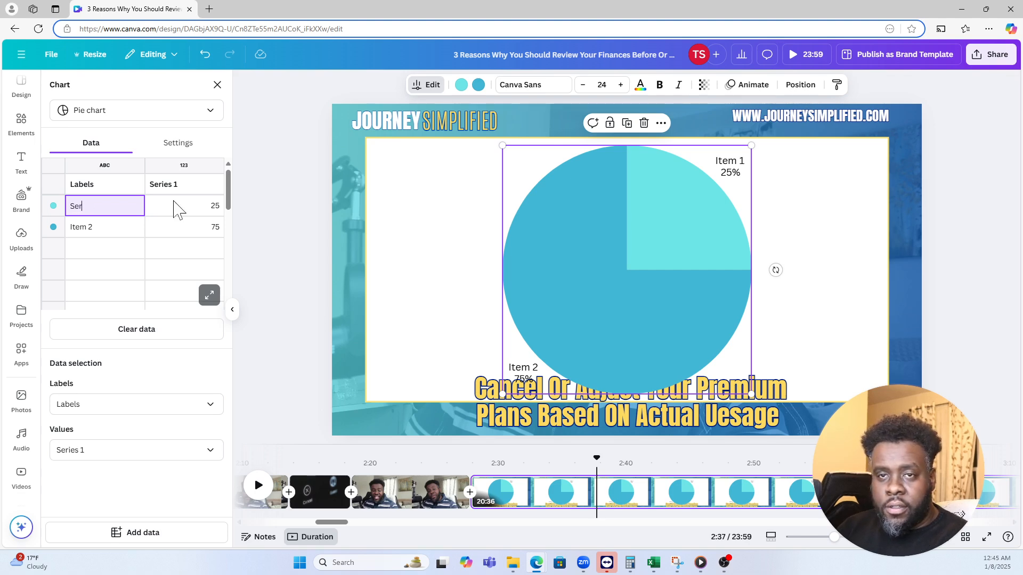
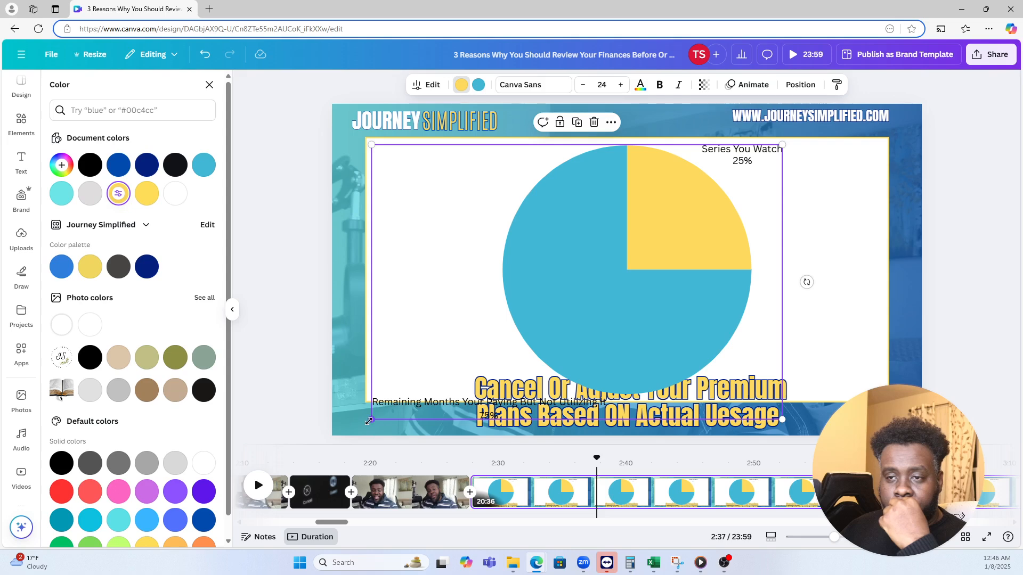
- Shrink the pie chart and place it in the right half of the white rectangle, above the caption
{"action": "left_click_drag", "start_coordinate": [669, 315], "coordinate": [745, 325]}
{"action": "left_click_drag", "start_coordinate": [547, 356], "coordinate": [642, 309]}
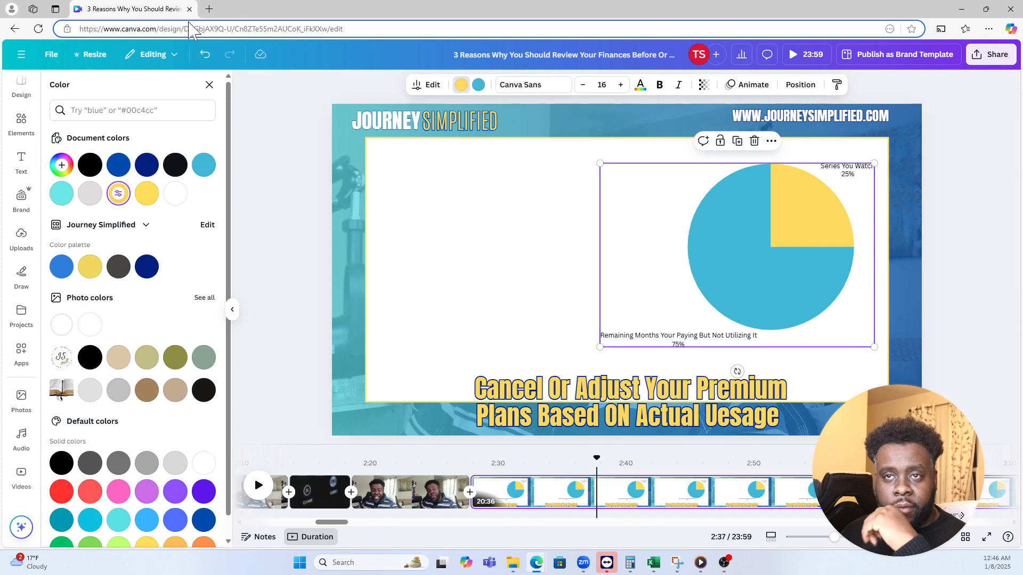
- Search the web in a new browser tab for "optimum pricing and packages"
{"action": "left_click", "coordinate": [208, 9]}
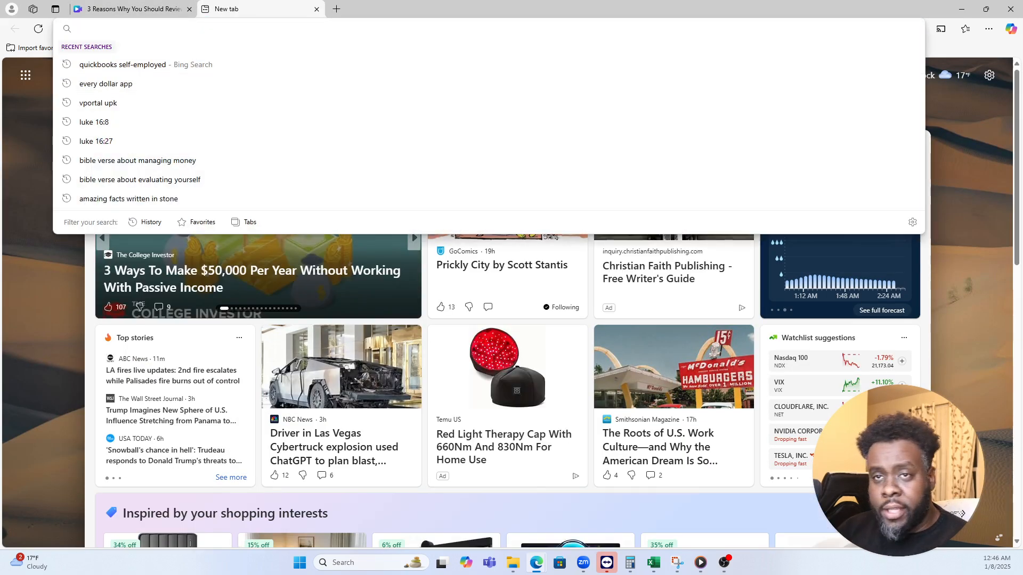
{"action": "type", "text": "cab"}
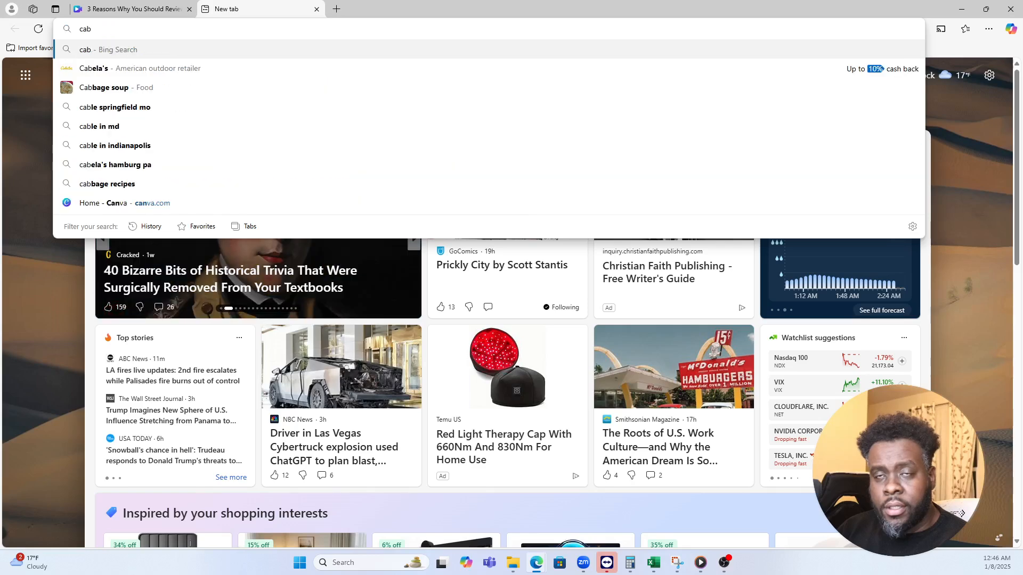
{"action": "key", "text": "BackSpace"}
{"action": "key", "text": "BackSpace"}
{"action": "type", "text": "opt"}
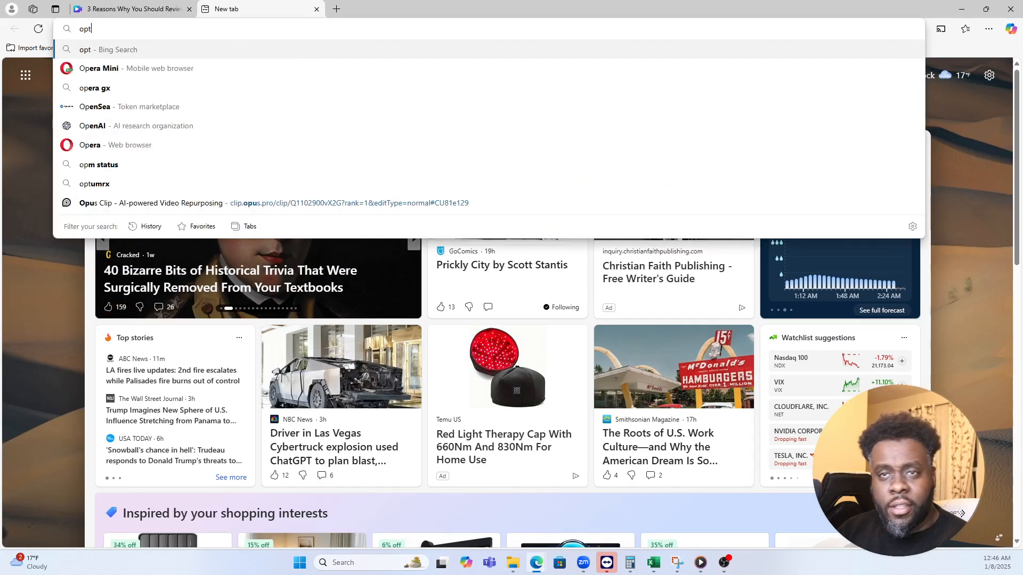
{"action": "type", "text": "imum"}
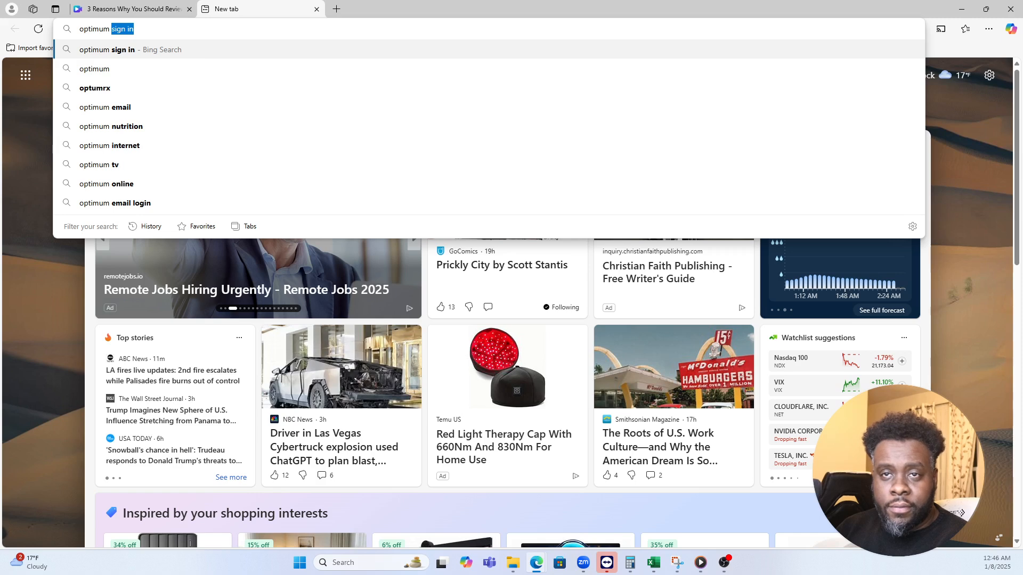
{"action": "type", "text": " prici"}
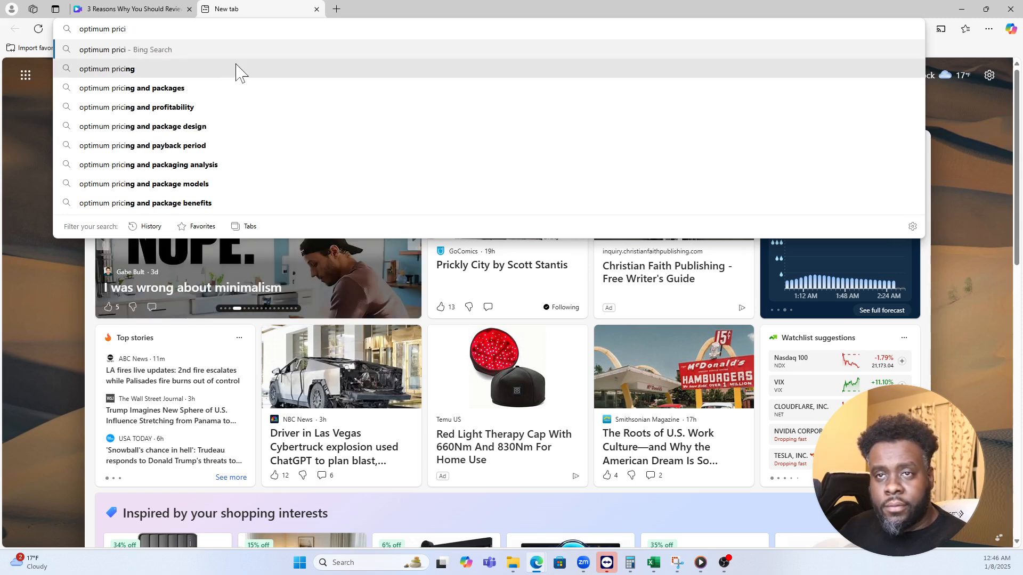
{"action": "left_click", "coordinate": [219, 91]}
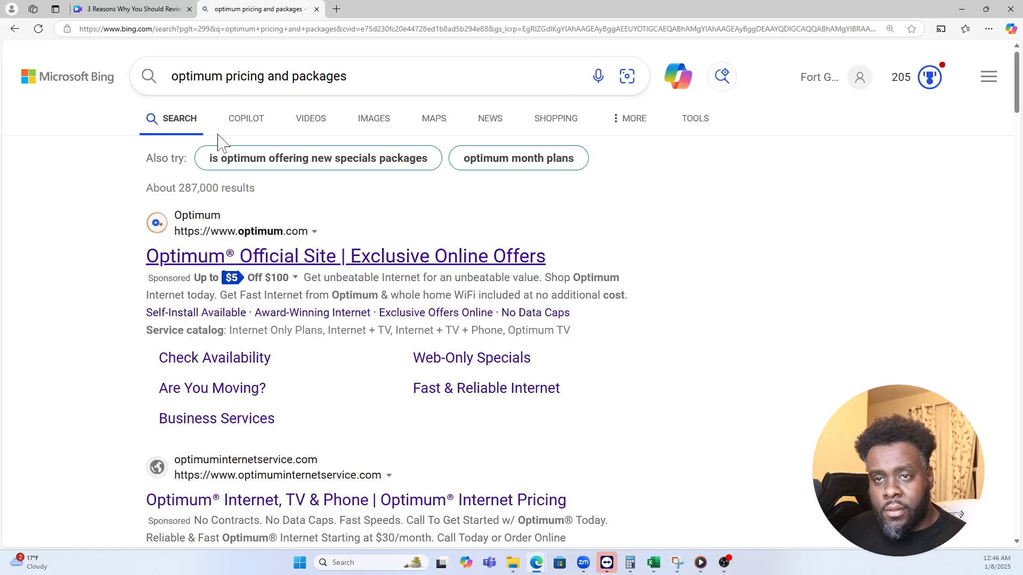
- Open the Plans & Packages result from optimuminternetservice.com and look through its internet plan prices and bundle offers
{"action": "scroll", "coordinate": [283, 224], "scroll_direction": "down", "scroll_amount": 2}
{"action": "scroll", "coordinate": [383, 197], "scroll_direction": "down", "scroll_amount": 3}
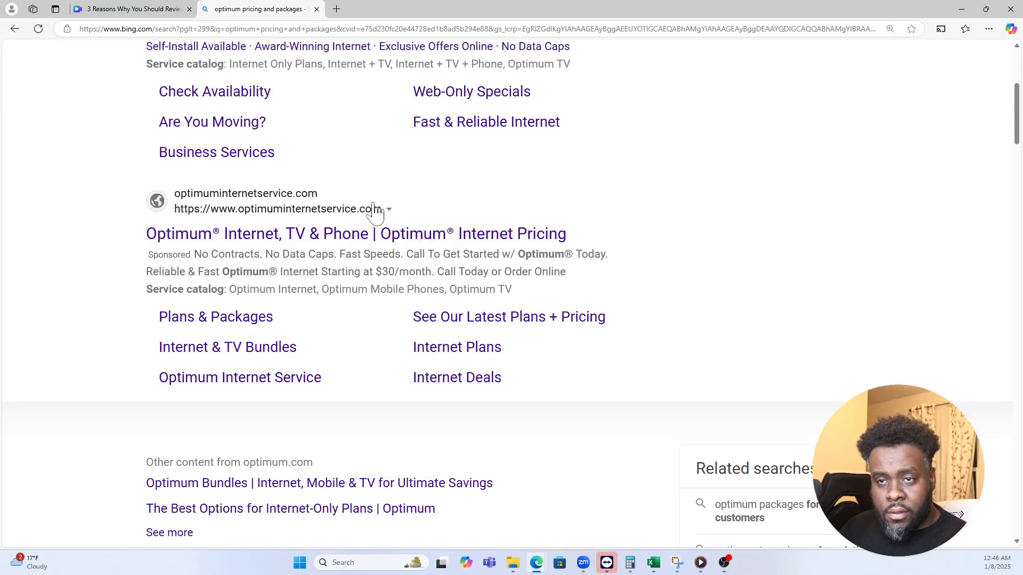
{"action": "left_click", "coordinate": [249, 322]}
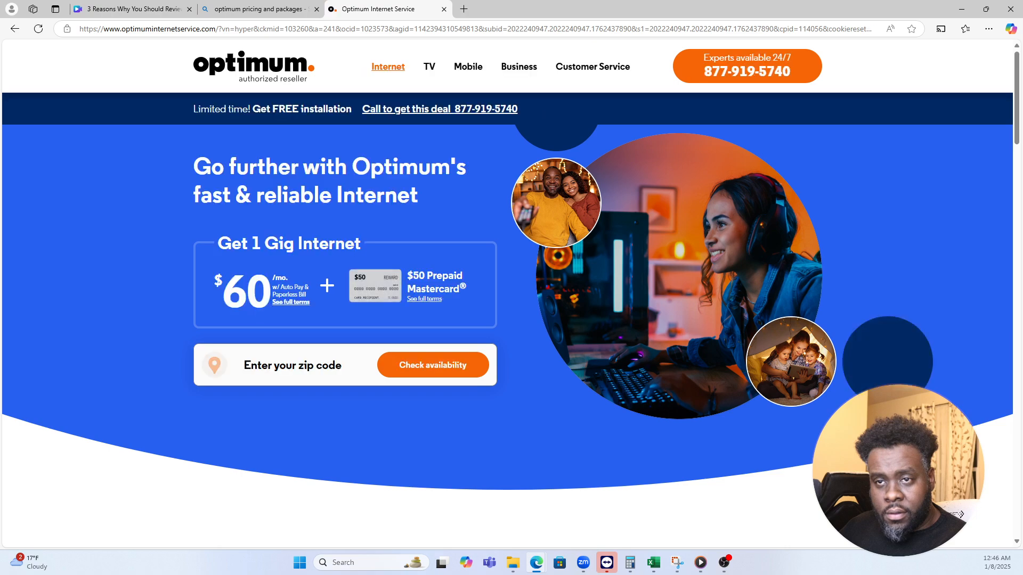
{"action": "scroll", "coordinate": [961, 514], "scroll_direction": "down", "scroll_amount": 9}
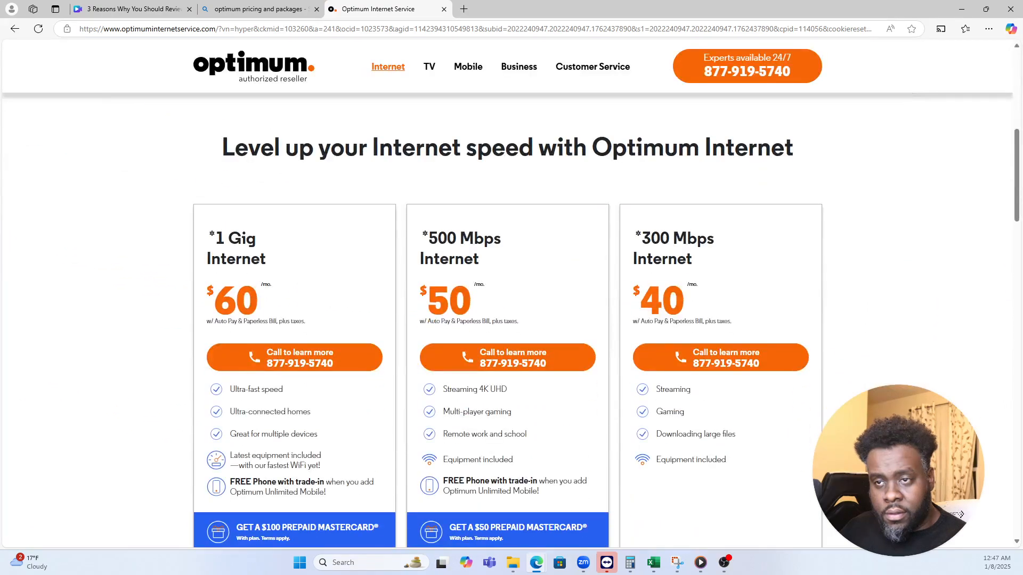
{"action": "scroll", "coordinate": [960, 514], "scroll_direction": "down", "scroll_amount": 11}
{"action": "scroll", "coordinate": [251, 325], "scroll_direction": "down", "scroll_amount": 1}
{"action": "scroll", "coordinate": [250, 326], "scroll_direction": "up", "scroll_amount": 3}
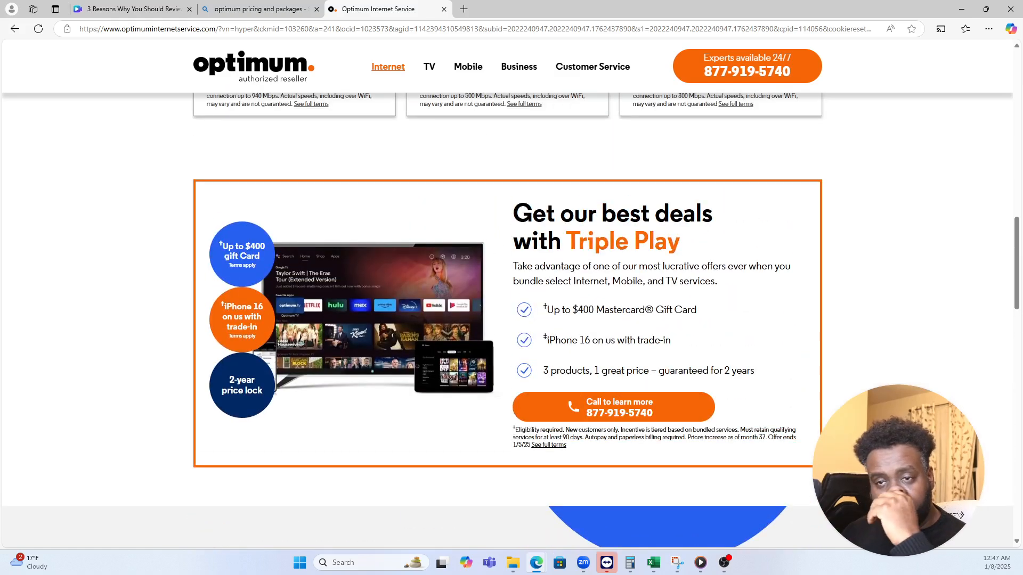
- Look through the rest of the Optimum internet page and copy the TV and devices image from the Triple Play offer
{"action": "scroll", "coordinate": [261, 323], "scroll_direction": "down", "scroll_amount": 4}
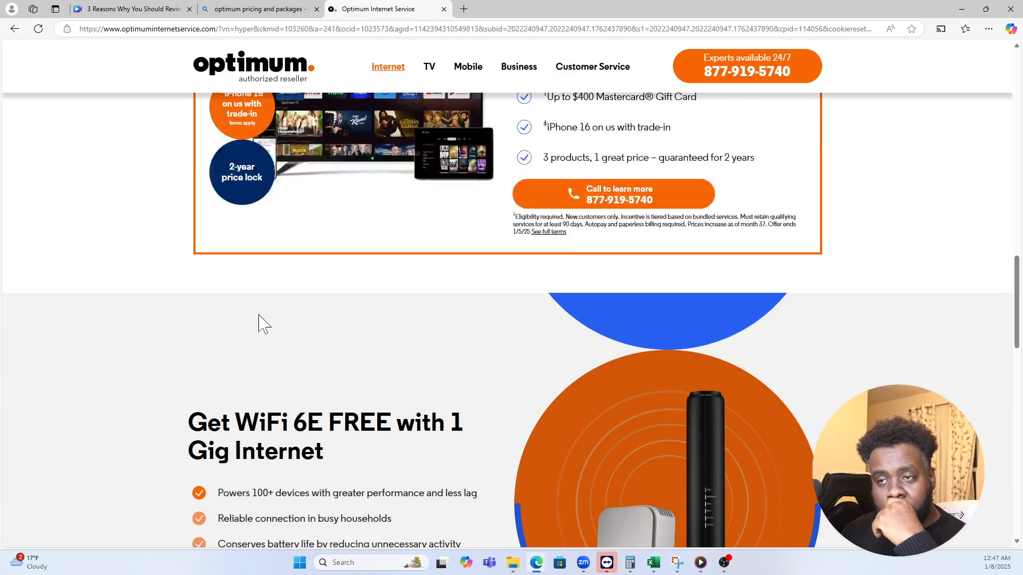
{"action": "scroll", "coordinate": [261, 323], "scroll_direction": "up", "scroll_amount": 3}
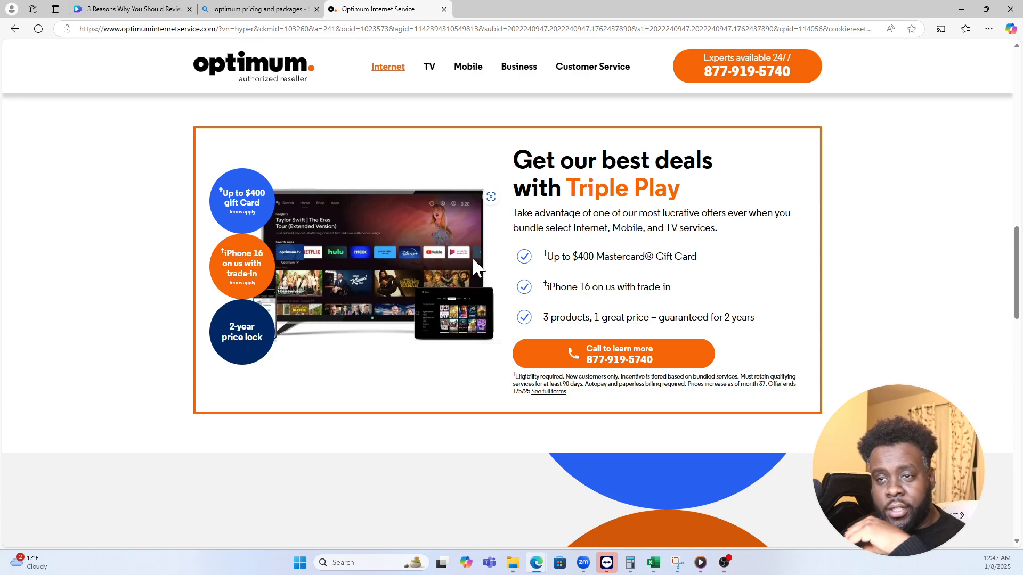
{"action": "scroll", "coordinate": [458, 266], "scroll_direction": "down", "scroll_amount": 10}
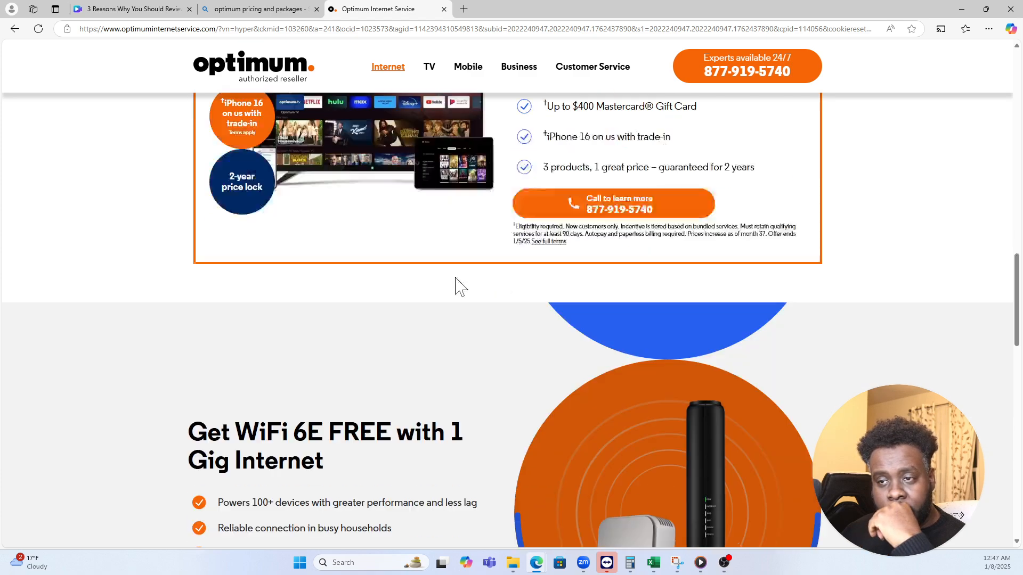
{"action": "scroll", "coordinate": [458, 292], "scroll_direction": "down", "scroll_amount": 4}
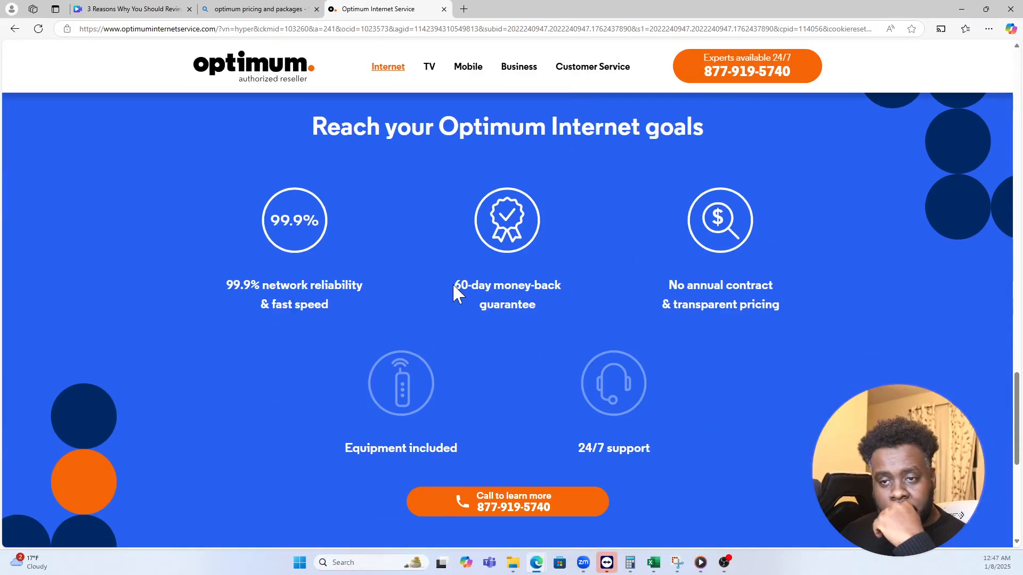
{"action": "scroll", "coordinate": [458, 293], "scroll_direction": "down", "scroll_amount": 7}
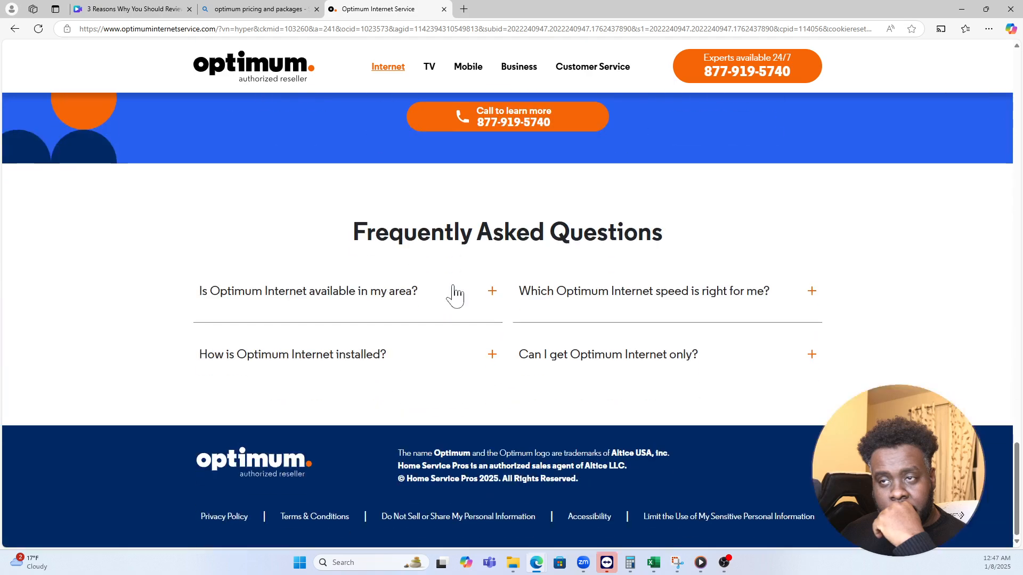
{"action": "scroll", "coordinate": [456, 293], "scroll_direction": "up", "scroll_amount": 10}
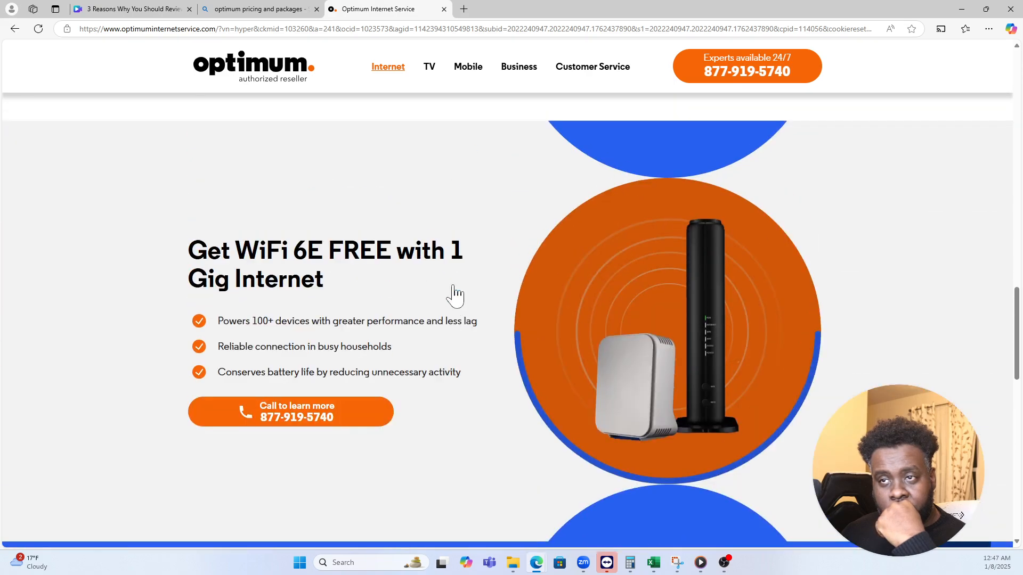
{"action": "scroll", "coordinate": [455, 295], "scroll_direction": "up", "scroll_amount": 7}
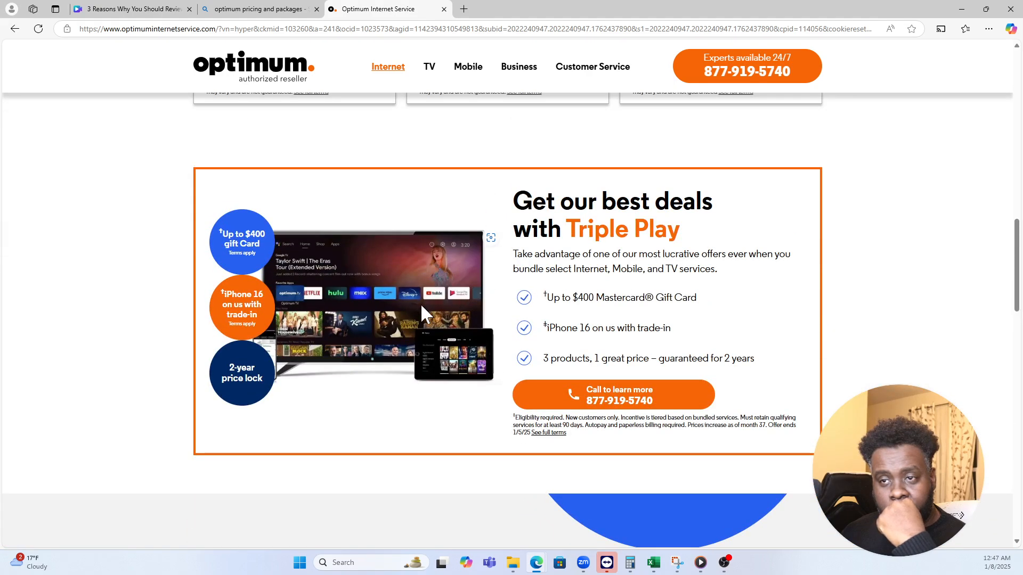
{"action": "right_click", "coordinate": [420, 302]}
{"action": "left_click", "coordinate": [465, 347]}
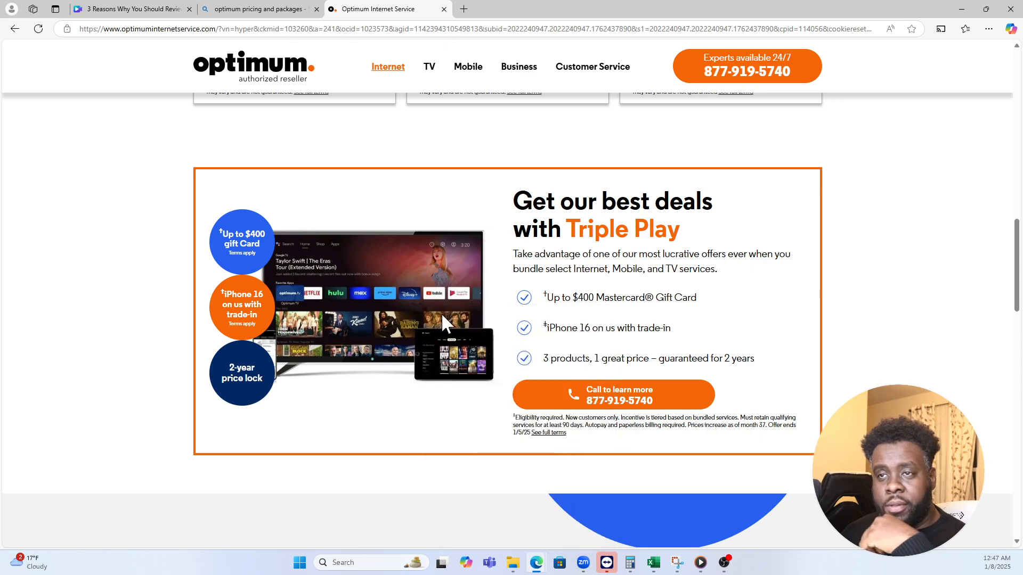
- Open Optimum's TV page and look through its TV packages, premium channels and add-on offers
{"action": "left_click", "coordinate": [430, 69]}
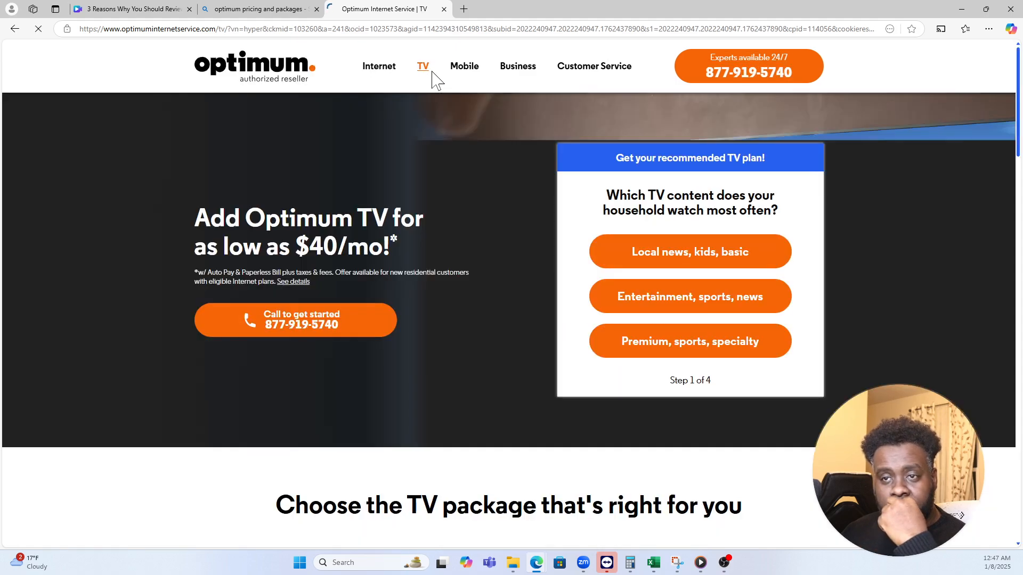
{"action": "scroll", "coordinate": [469, 154], "scroll_direction": "down", "scroll_amount": 6}
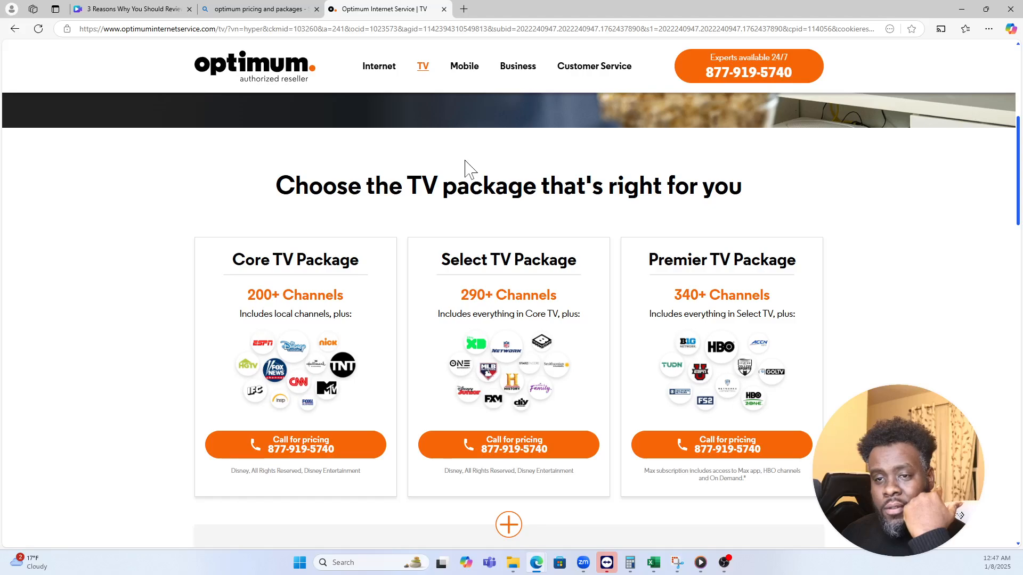
{"action": "scroll", "coordinate": [466, 170], "scroll_direction": "down", "scroll_amount": 9}
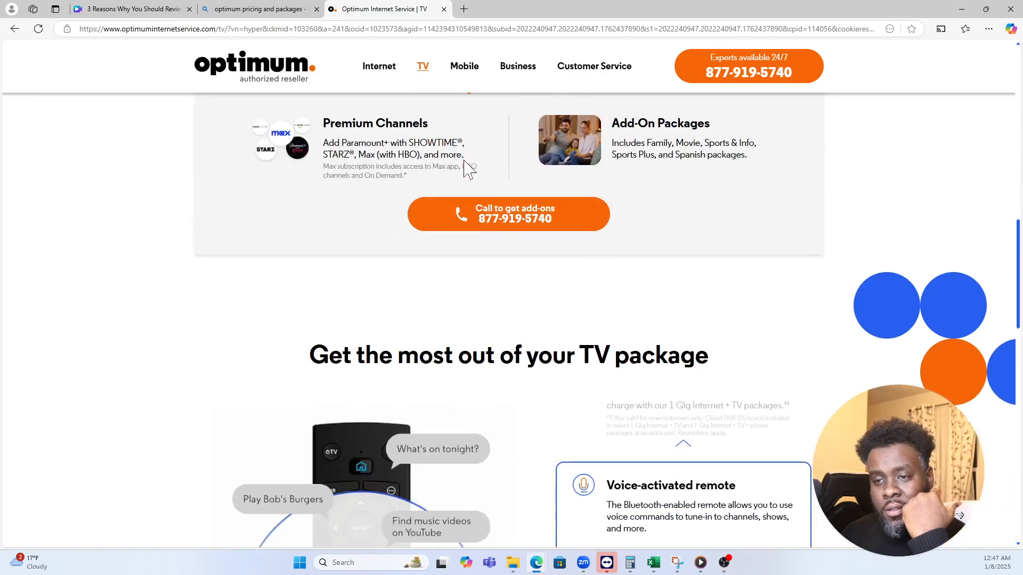
{"action": "scroll", "coordinate": [464, 161], "scroll_direction": "down", "scroll_amount": 13}
{"action": "scroll", "coordinate": [462, 158], "scroll_direction": "down", "scroll_amount": 8}
{"action": "scroll", "coordinate": [463, 158], "scroll_direction": "up", "scroll_amount": 10}
{"action": "scroll", "coordinate": [510, 320], "scroll_direction": "up", "scroll_amount": 15}
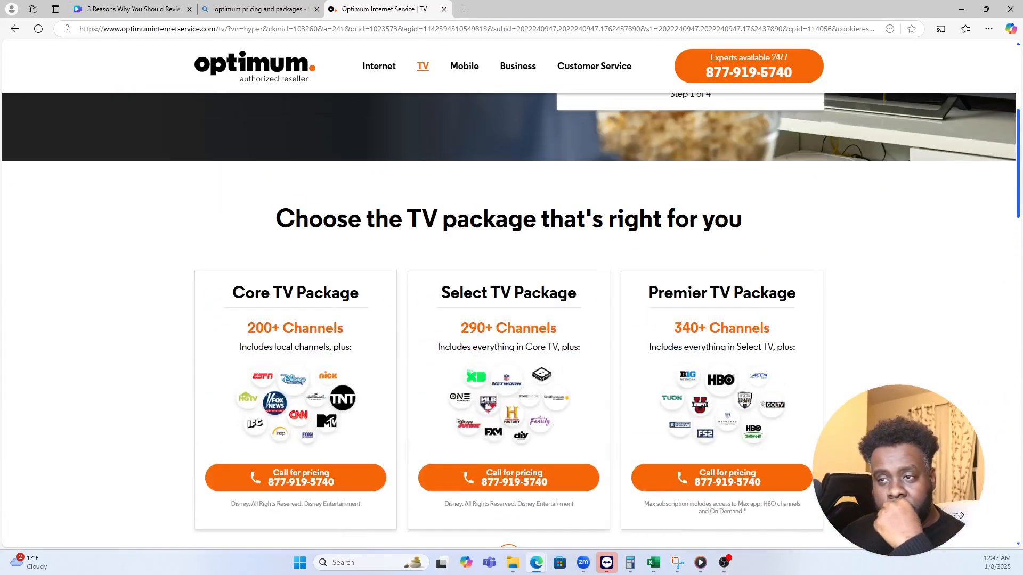
{"action": "scroll", "coordinate": [464, 163], "scroll_direction": "up", "scroll_amount": 5}
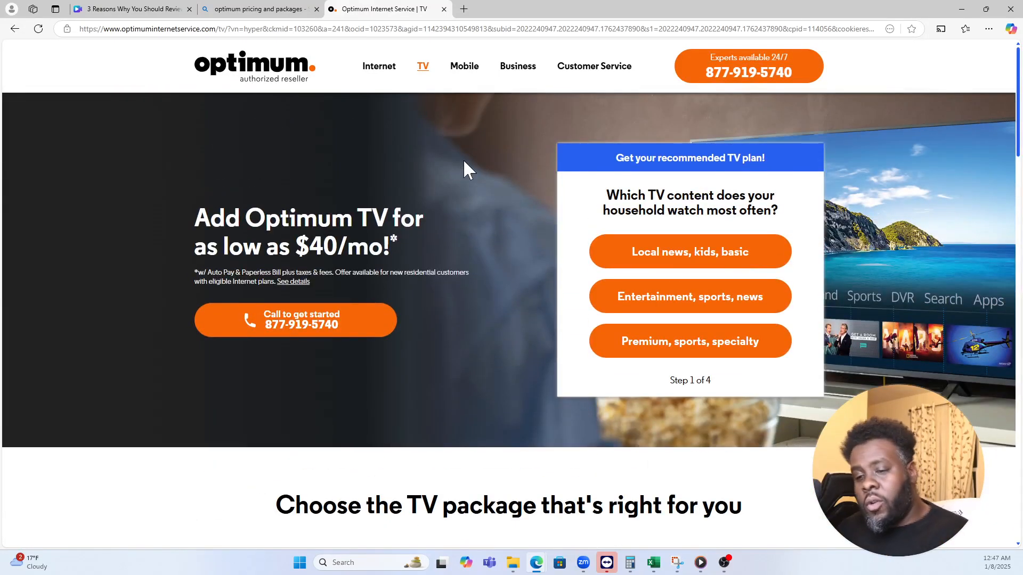
- Paste the copied TV image into the Canva page, shrink it and place it in the left half of the white rectangle
{"action": "left_click", "coordinate": [137, 7]}
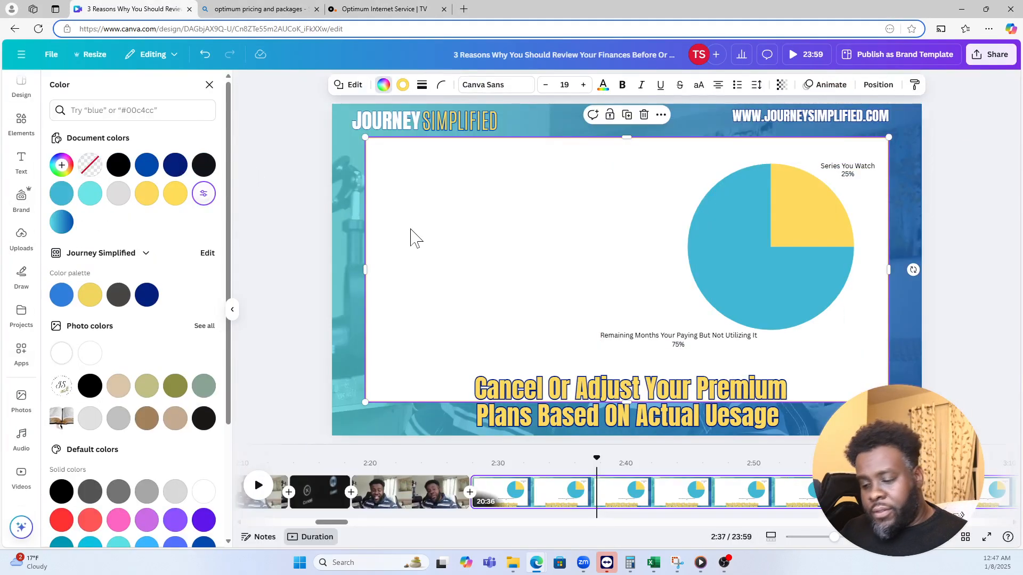
{"action": "key", "text": "ctrl+v"}
{"action": "left_click_drag", "start_coordinate": [630, 238], "coordinate": [540, 223]}
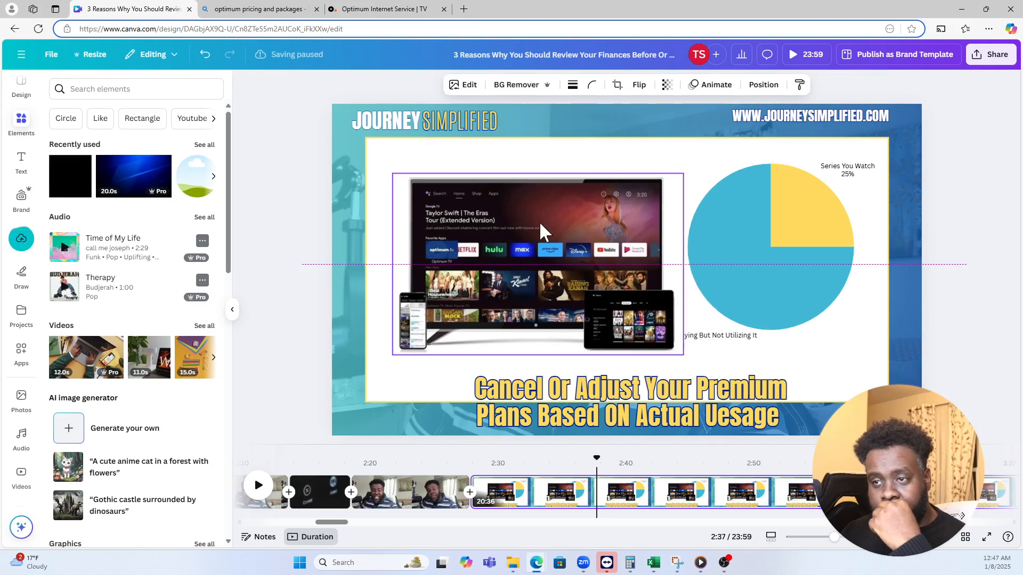
{"action": "left_click_drag", "start_coordinate": [686, 357], "coordinate": [647, 346]}
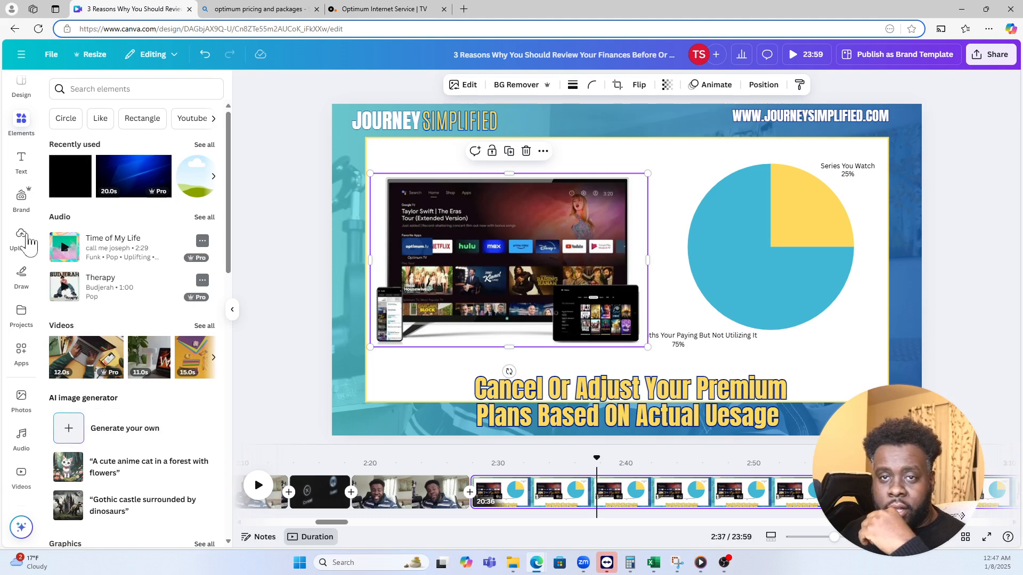
- Browse the uploaded images, videos and audio files
{"action": "left_click", "coordinate": [27, 240]}
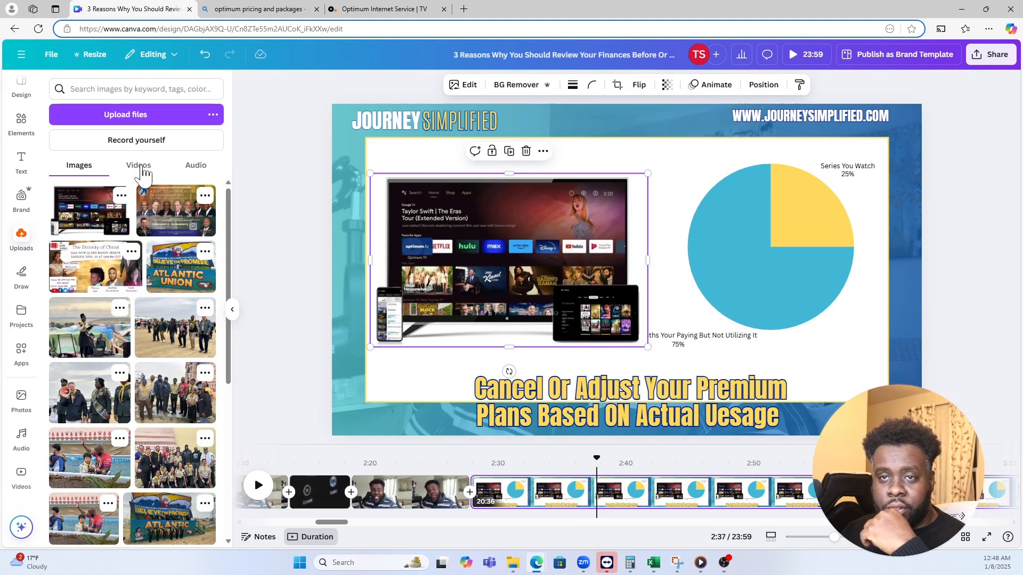
{"action": "left_click", "coordinate": [139, 166]}
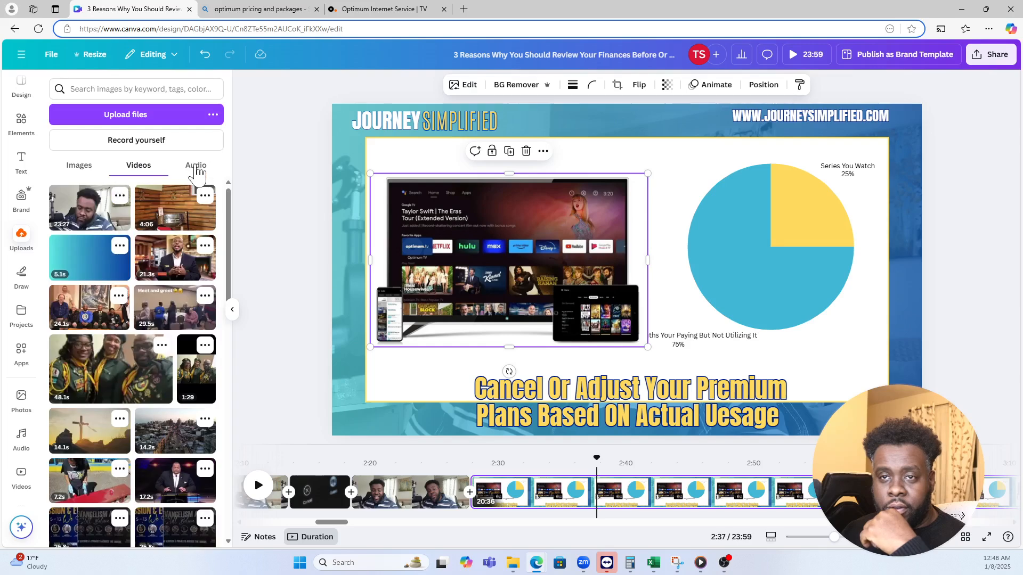
{"action": "left_click", "coordinate": [196, 166]}
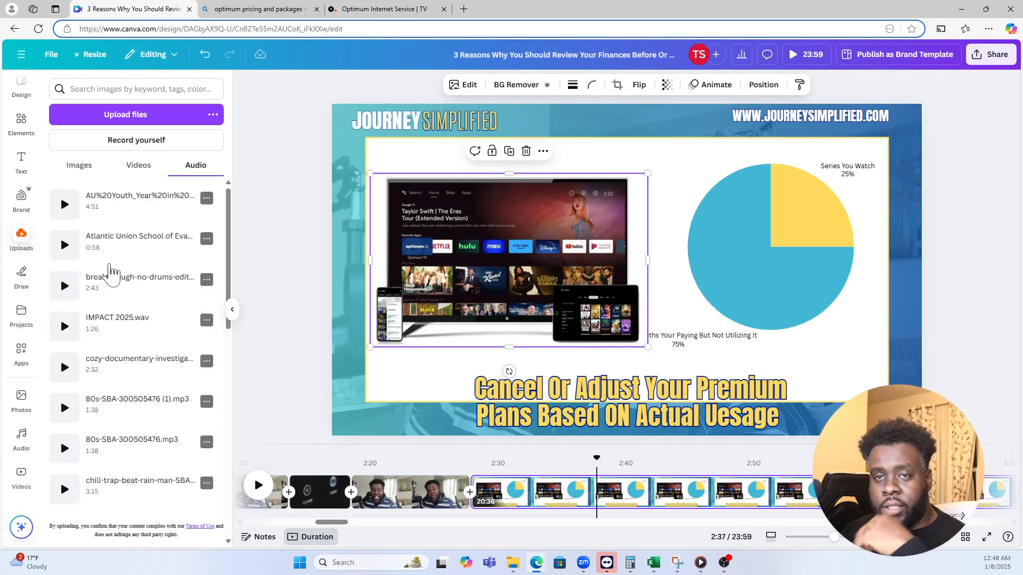
{"action": "left_click", "coordinate": [80, 170]}
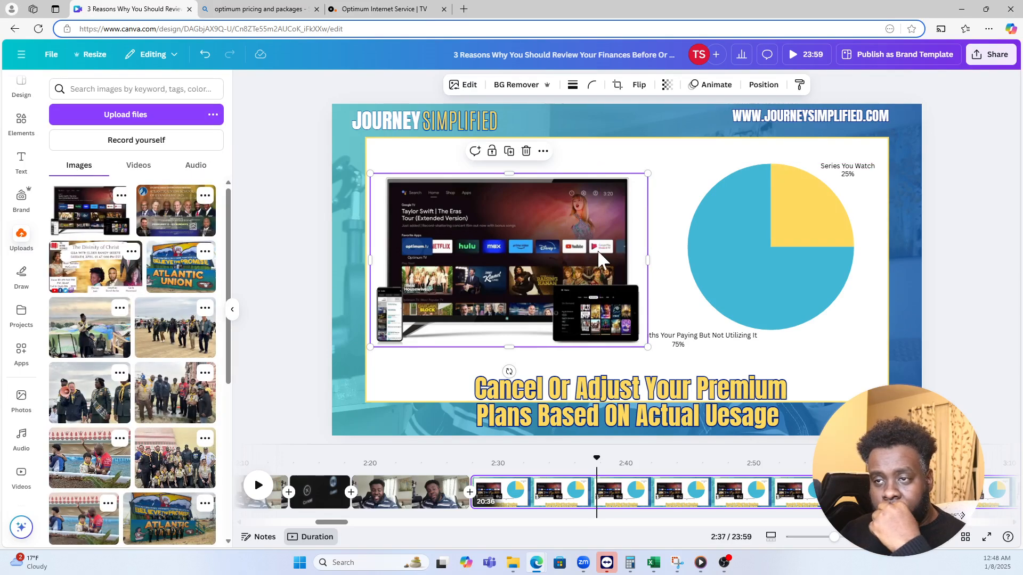
{"action": "left_click", "coordinate": [738, 257]}
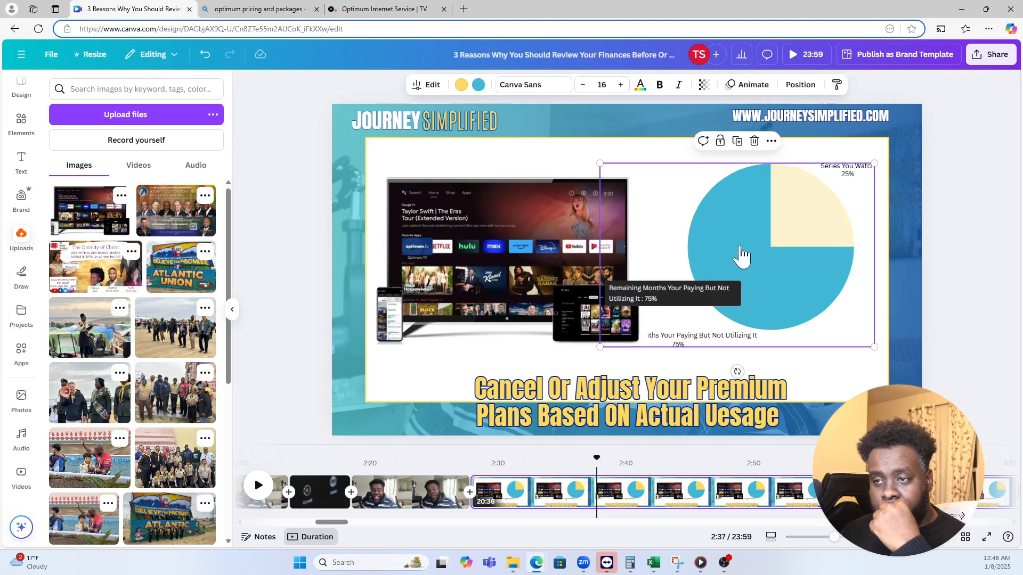
{"action": "right_click", "coordinate": [739, 257]}
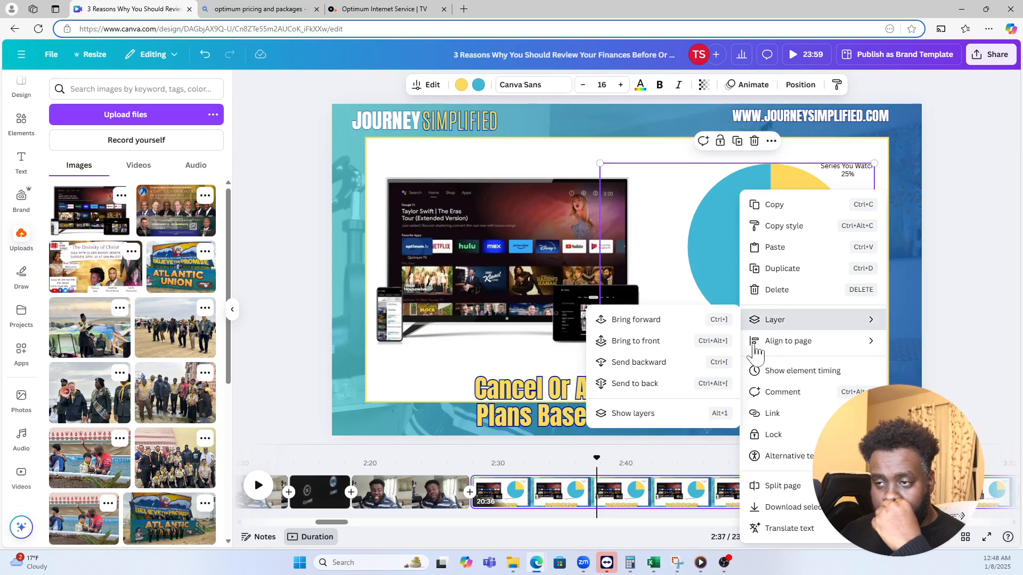
{"action": "mouse_move", "coordinate": [787, 329]}
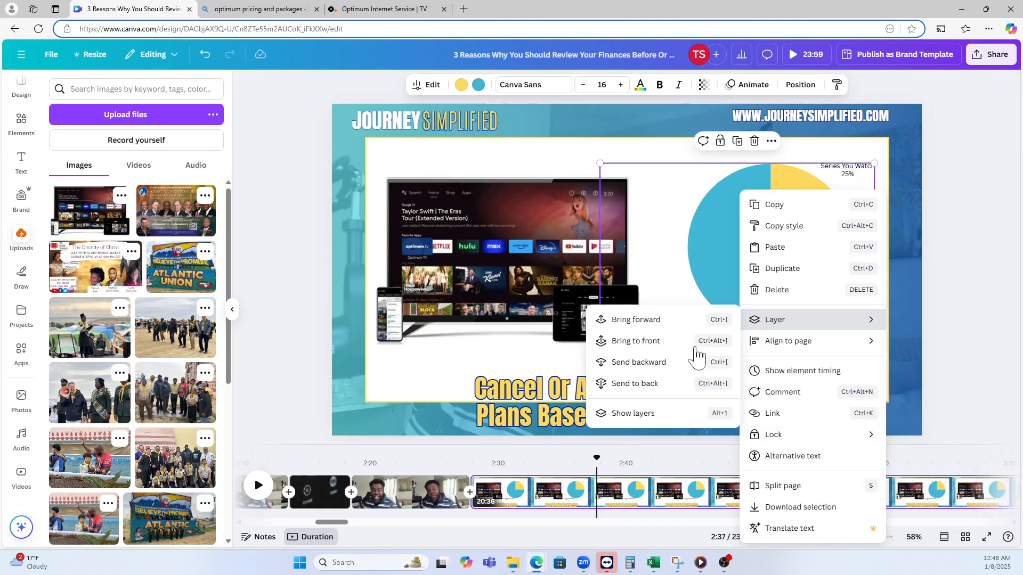
{"action": "left_click", "coordinate": [592, 359]}
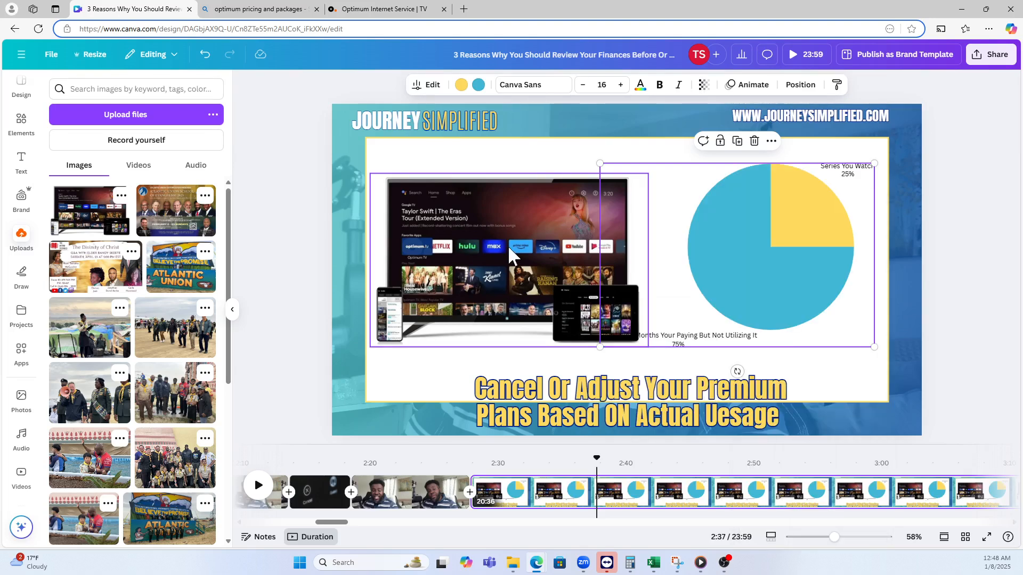
- Move the TV image up, clear of the pie chart's lower label, and play the video from the preceding clip into this page
{"action": "left_click_drag", "start_coordinate": [514, 272], "coordinate": [516, 246]}
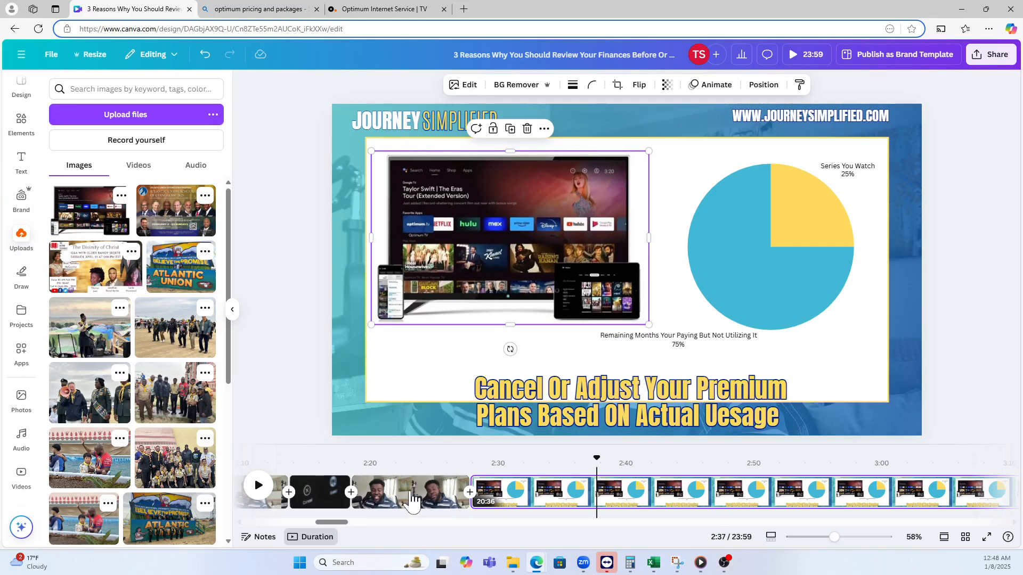
{"action": "left_click", "coordinate": [409, 493]}
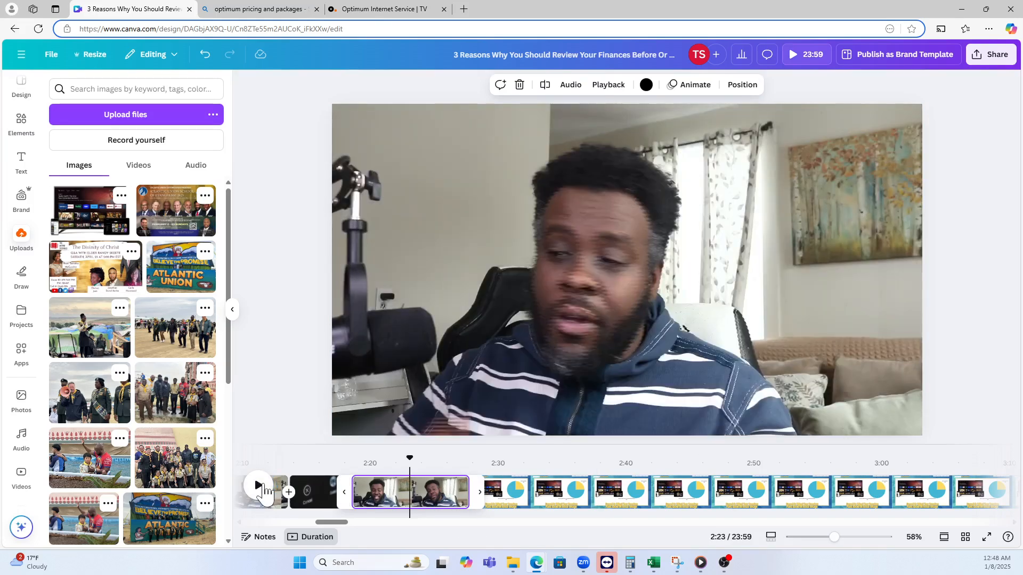
{"action": "left_click", "coordinate": [259, 486]}
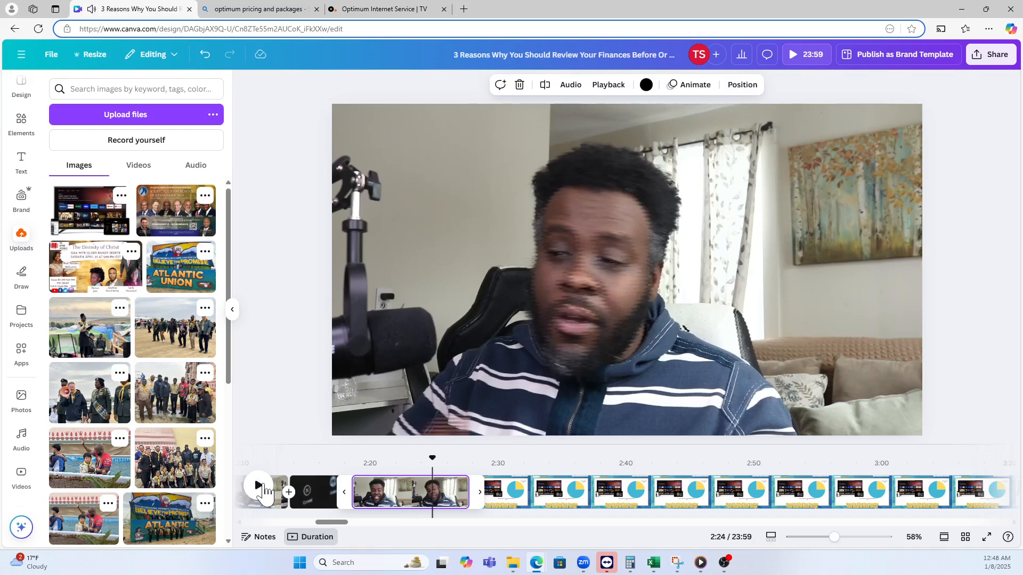
{"action": "left_click", "coordinate": [261, 486]}
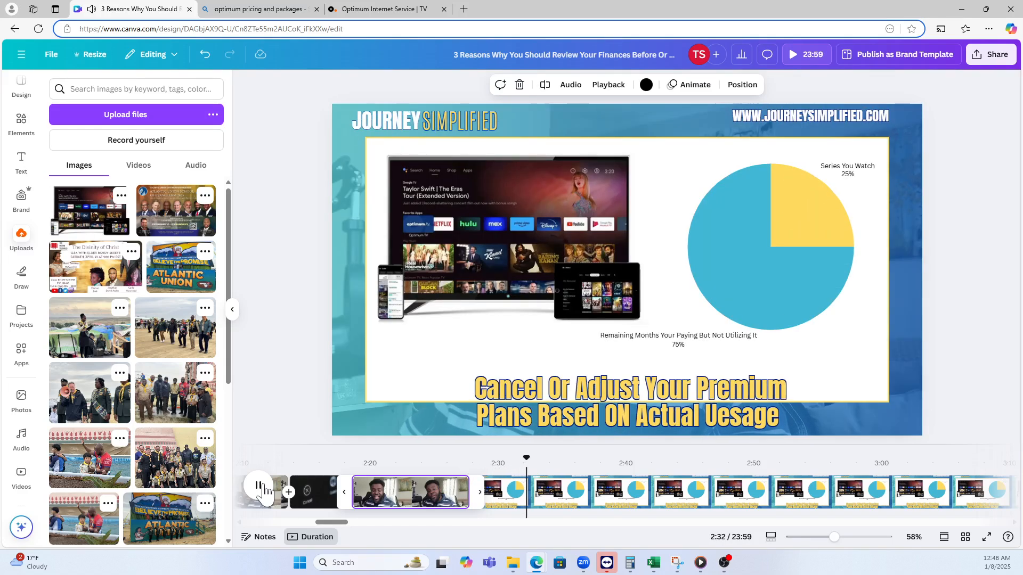
{"action": "left_click", "coordinate": [259, 486]}
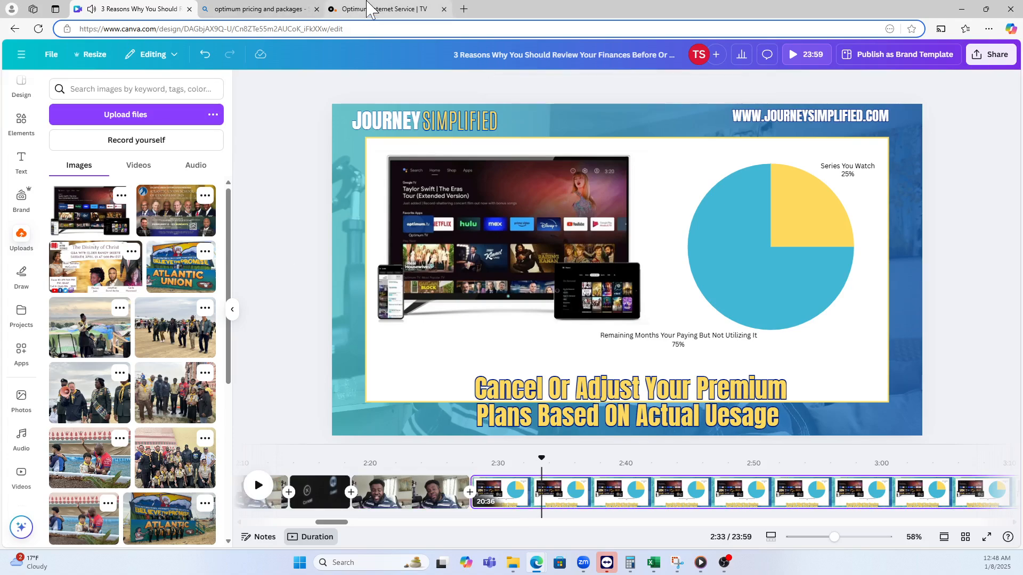
- In the Optimum browser tab, search the web for "average preimum cable package cost" and look through the results
{"action": "left_click", "coordinate": [384, 9]}
{"action": "key", "text": "ctrl+l"}
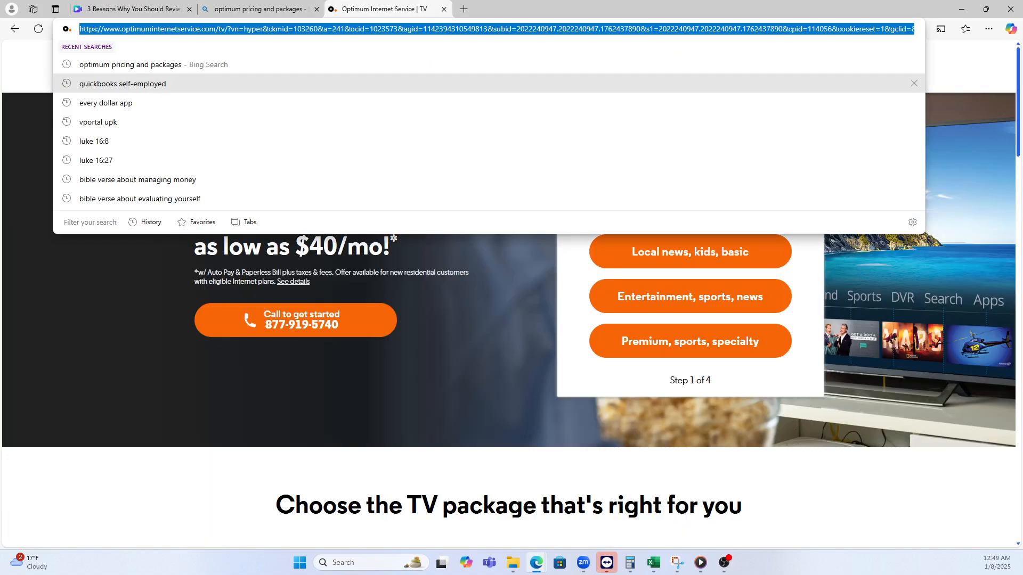
{"action": "type", "text": "average"}
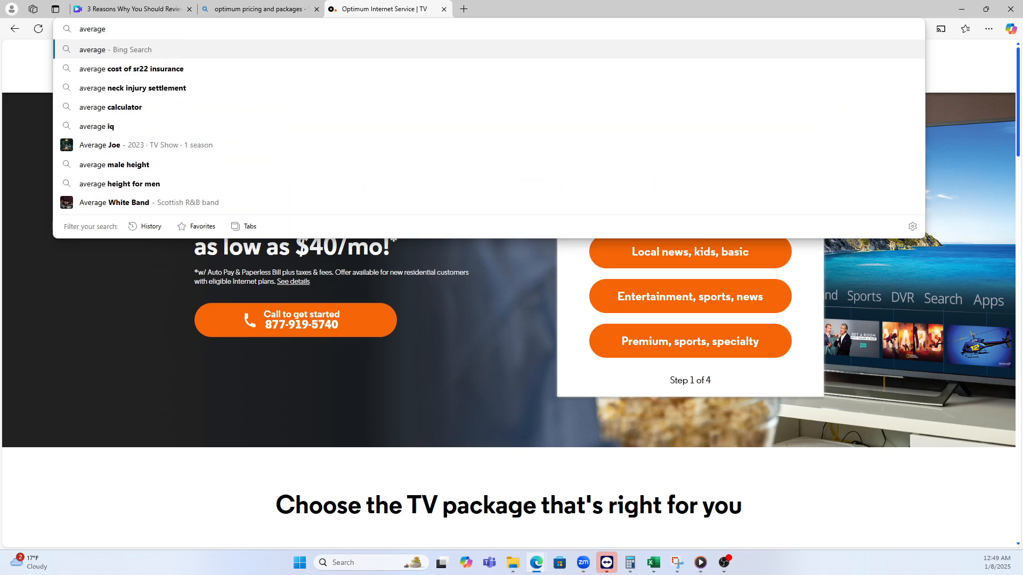
{"action": "type", "text": " preimum "}
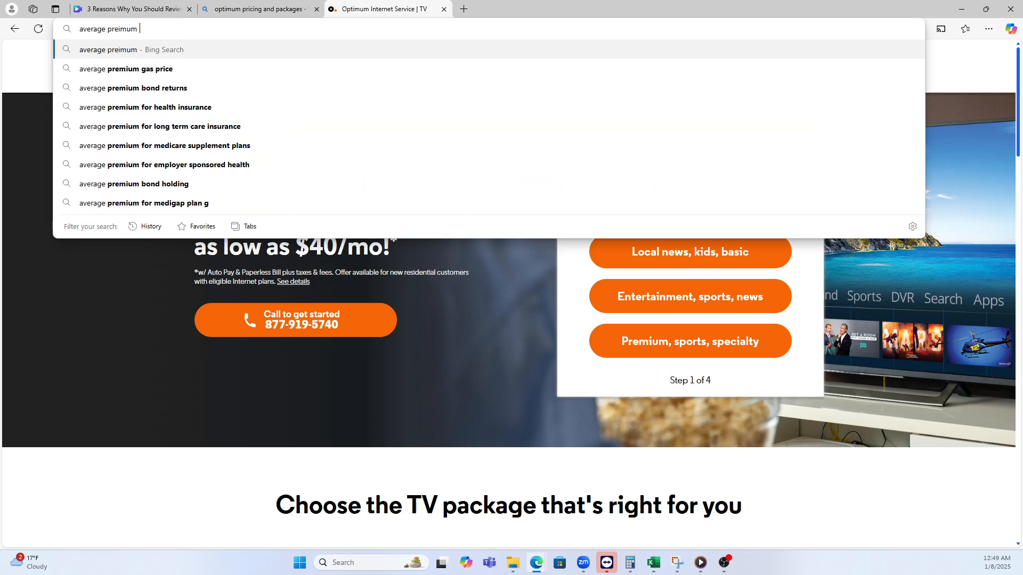
{"action": "type", "text": "cable packa"}
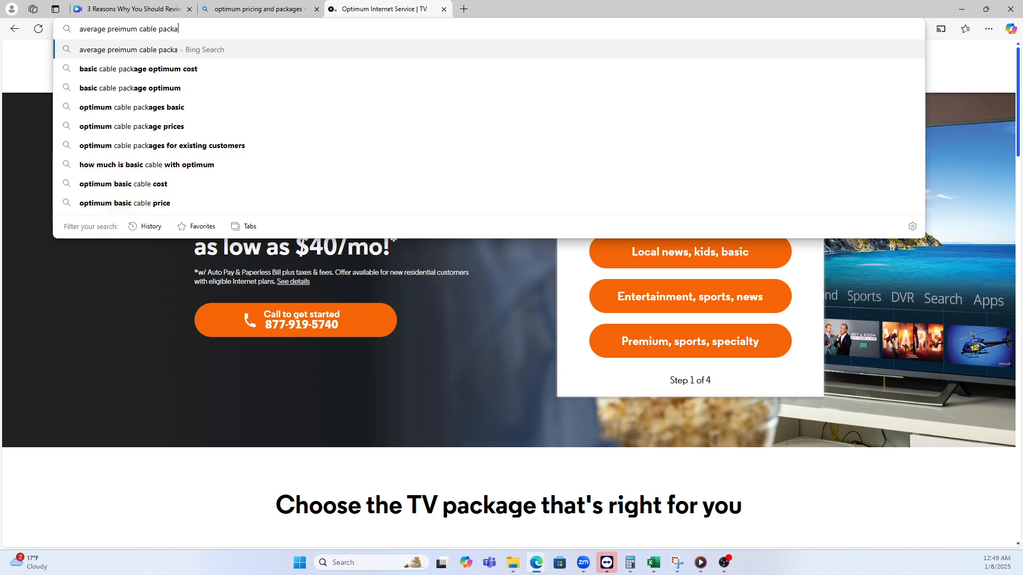
{"action": "type", "text": "ge cost"}
{"action": "key", "text": "Return"}
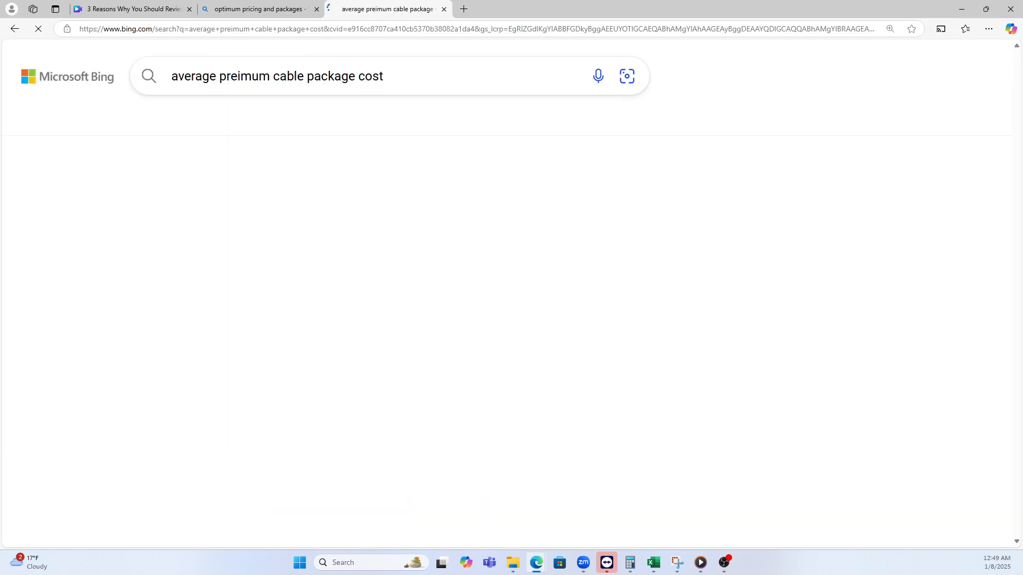
{"action": "scroll", "coordinate": [246, 229], "scroll_direction": "down", "scroll_amount": 5}
{"action": "scroll", "coordinate": [547, 130], "scroll_direction": "up", "scroll_amount": 3}
{"action": "scroll", "coordinate": [548, 138], "scroll_direction": "down", "scroll_amount": 8}
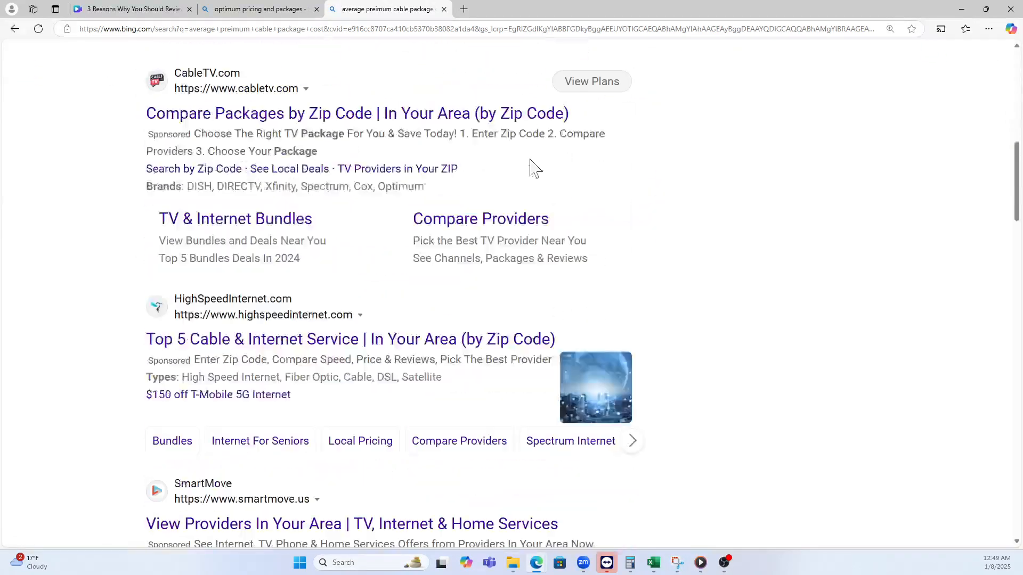
- Read the summary answer on average cable package costs, covering basic packages and premium bundles
{"action": "scroll", "coordinate": [530, 170], "scroll_direction": "down", "scroll_amount": 10}
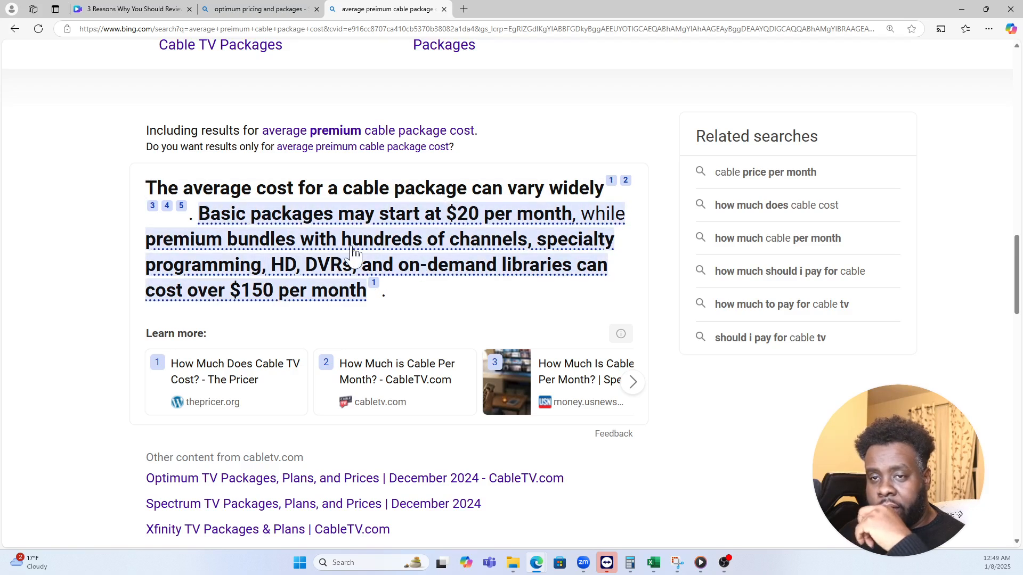
{"action": "mouse_move", "coordinate": [354, 254]}
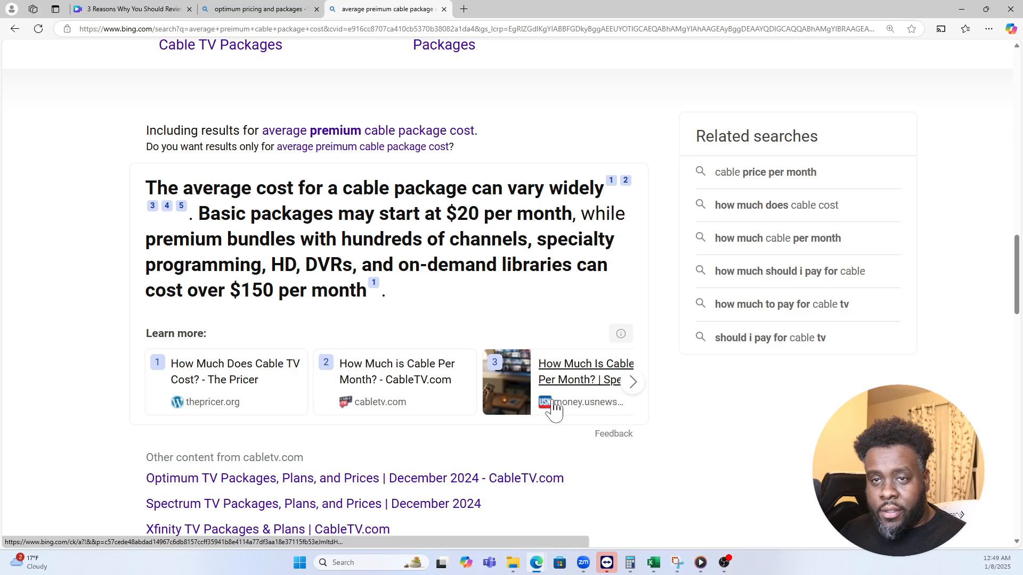
{"action": "mouse_move", "coordinate": [169, 210]}
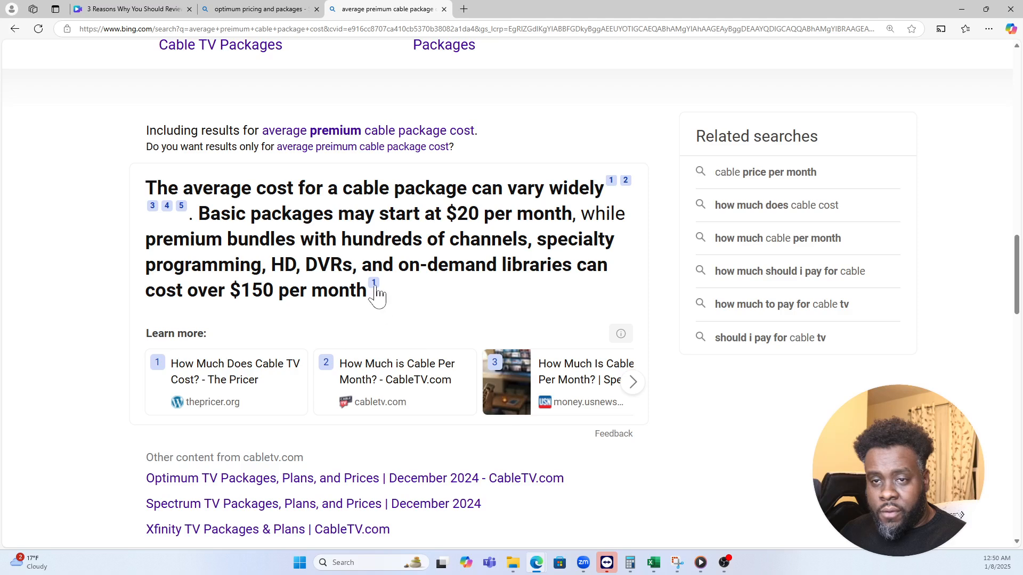
{"action": "mouse_move", "coordinate": [374, 290]}
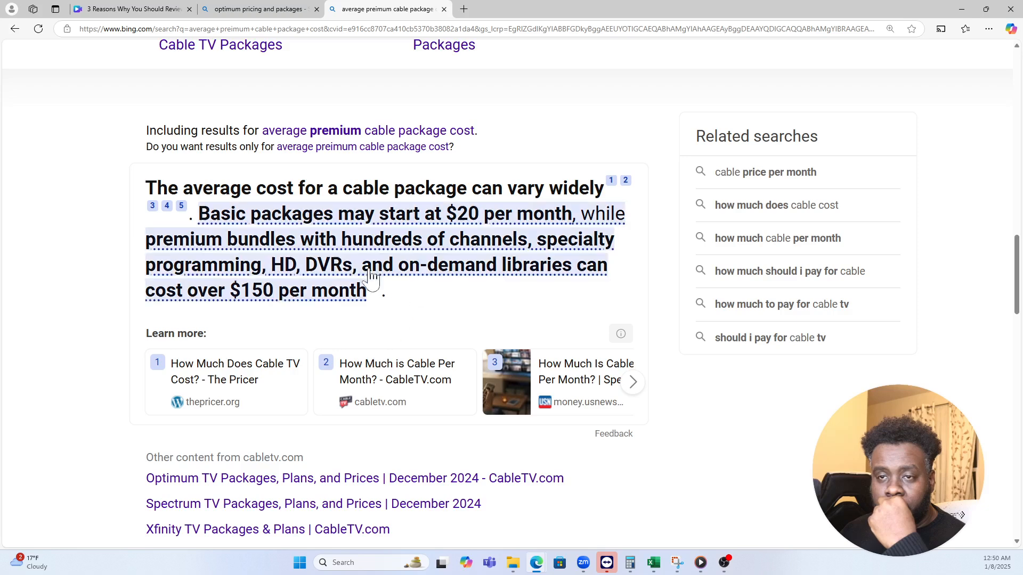
- Return to the Canva design, play the video briefly on the premium plans page and split that page at 2:34
{"action": "left_click", "coordinate": [102, 7]}
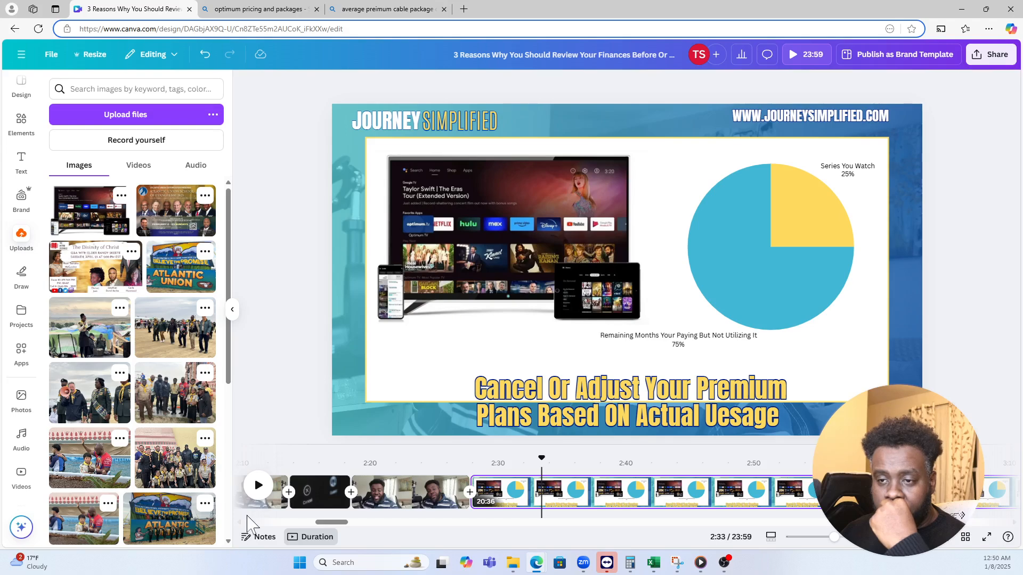
{"action": "left_click", "coordinate": [433, 508]}
{"action": "left_click", "coordinate": [260, 488]}
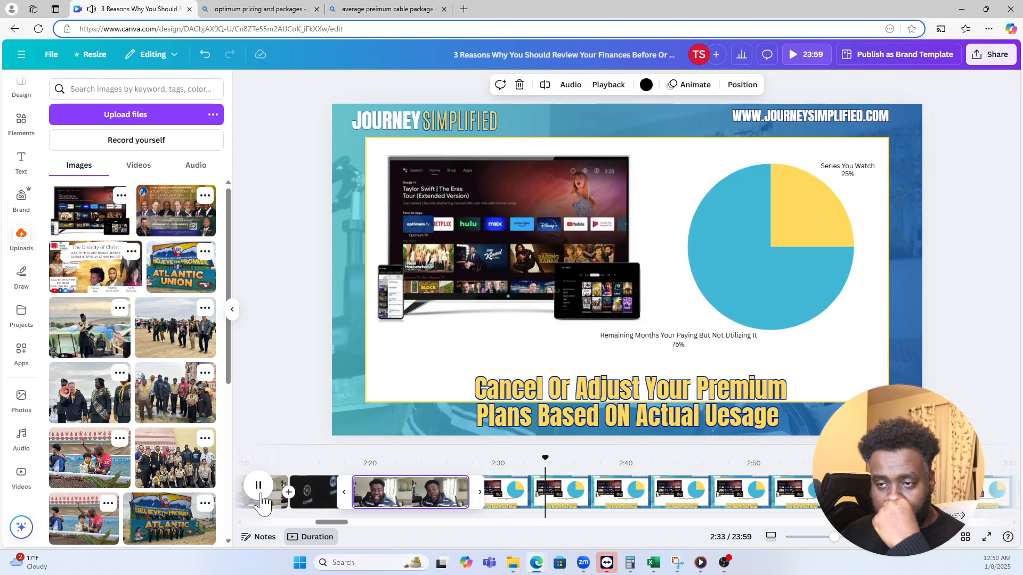
{"action": "left_click", "coordinate": [260, 493]}
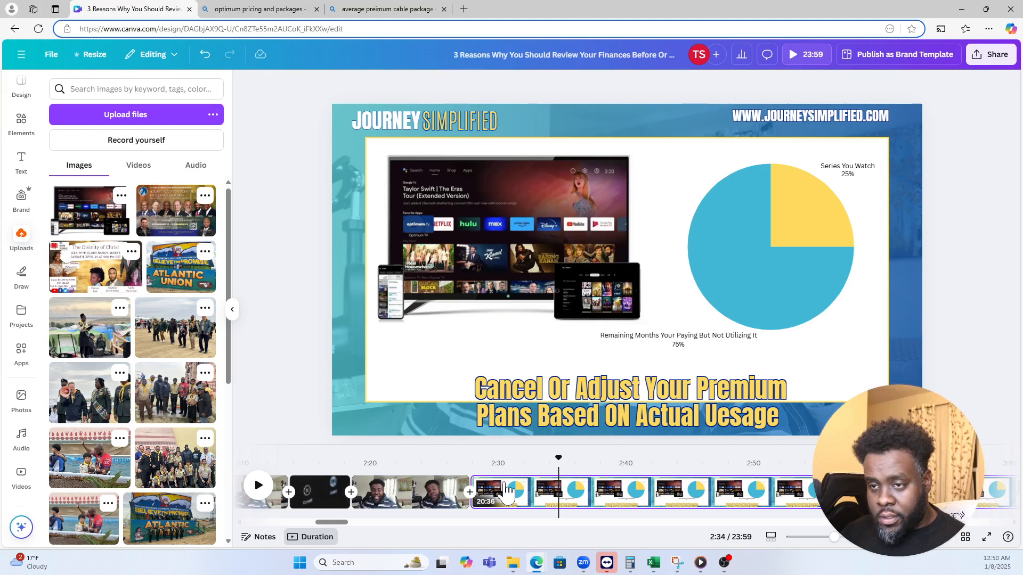
{"action": "key", "text": "s"}
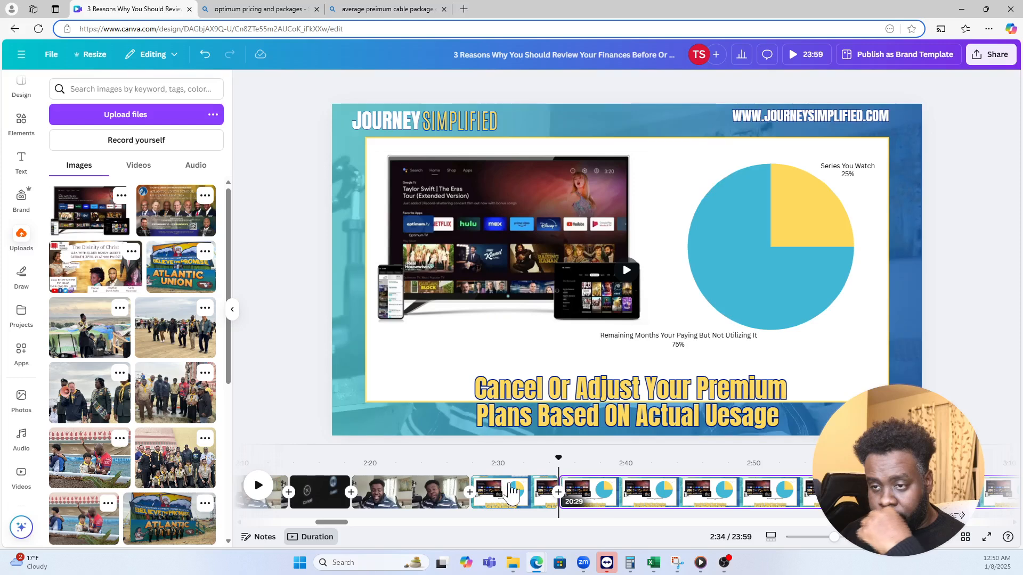
- Open the pie chart's data for editing on the second part of the split page
{"action": "left_click", "coordinate": [551, 389]}
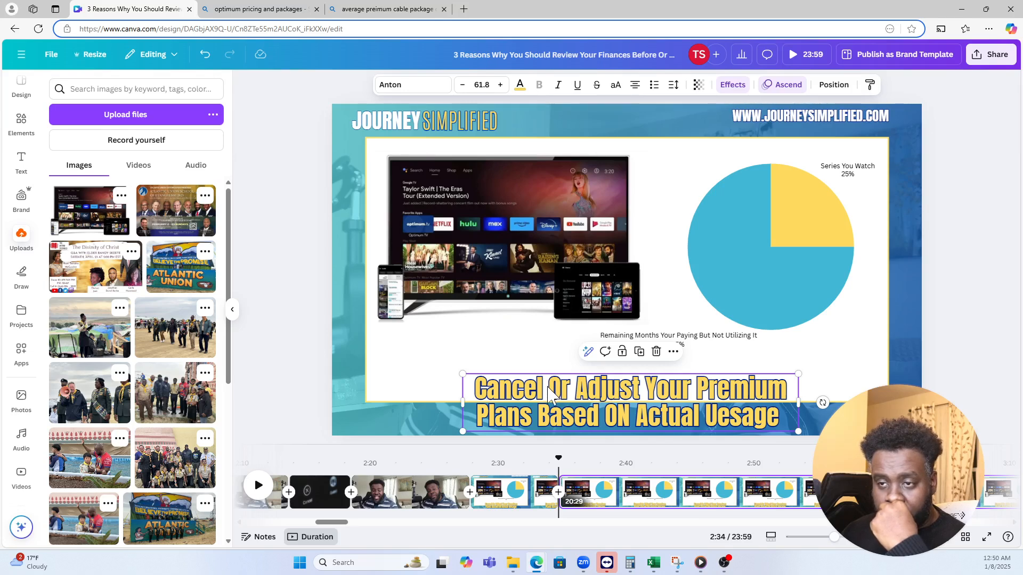
{"action": "double_click", "coordinate": [544, 399]}
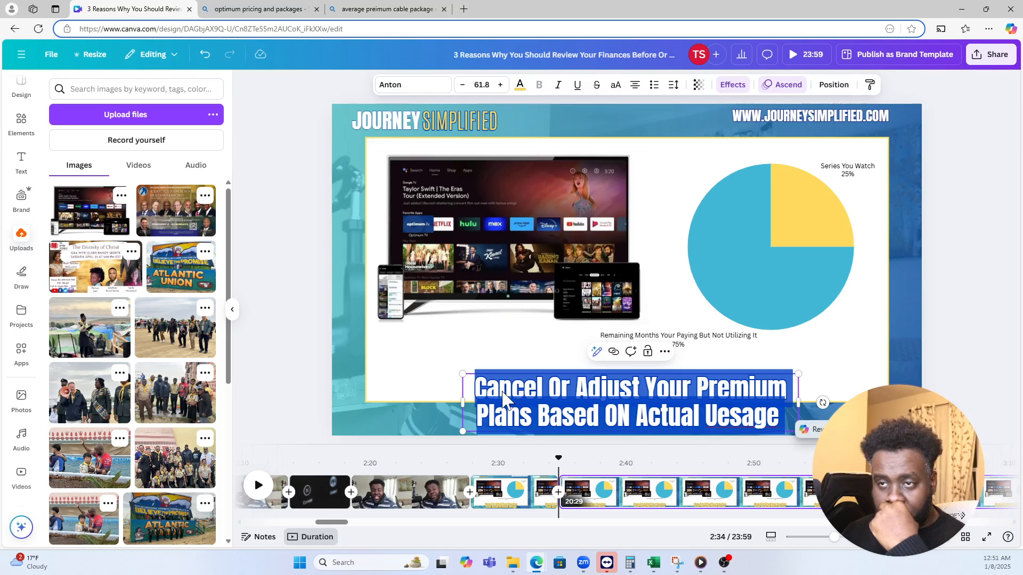
{"action": "left_click", "coordinate": [730, 260]}
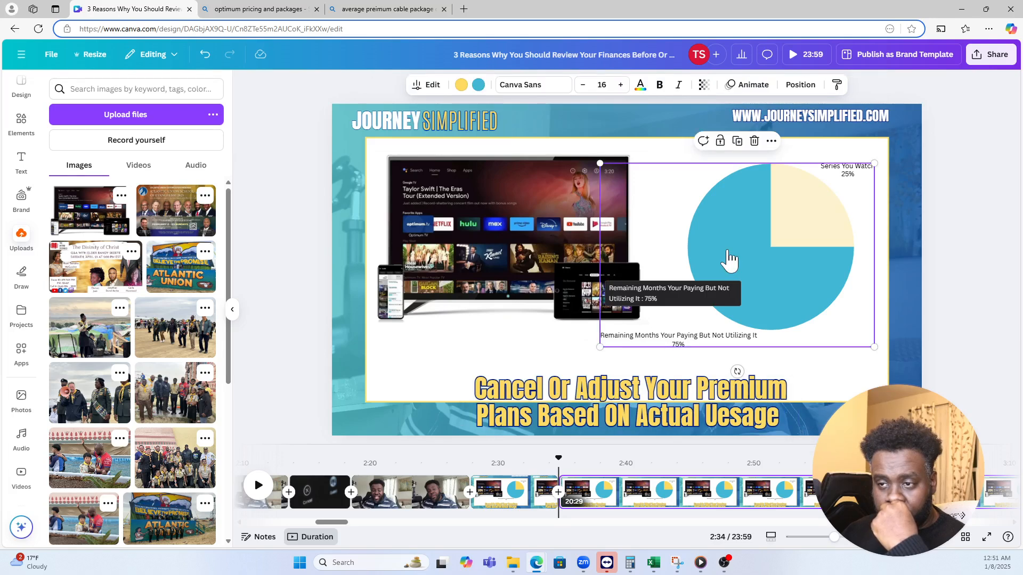
{"action": "mouse_move", "coordinate": [825, 244]}
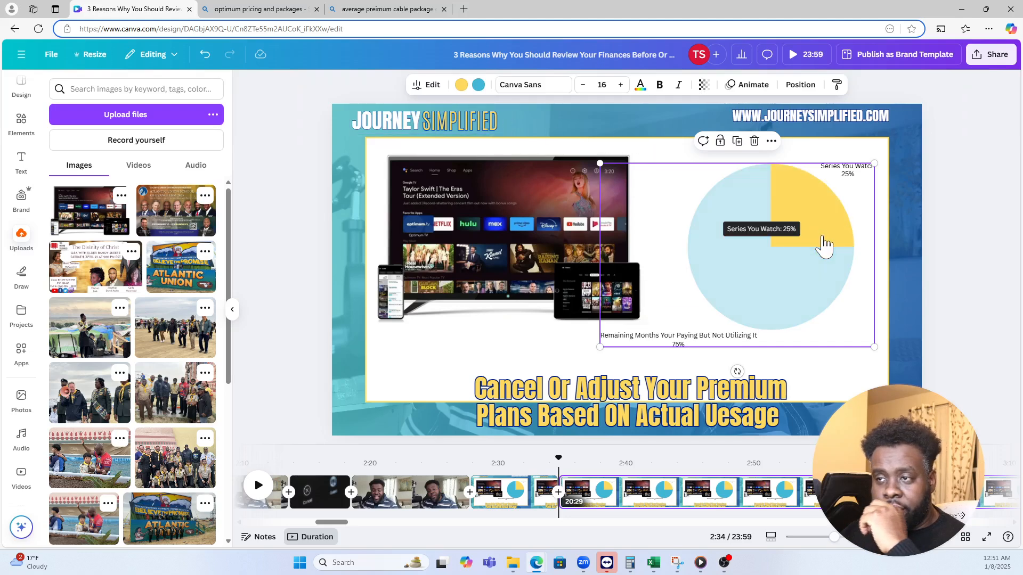
{"action": "left_click", "coordinate": [425, 85]}
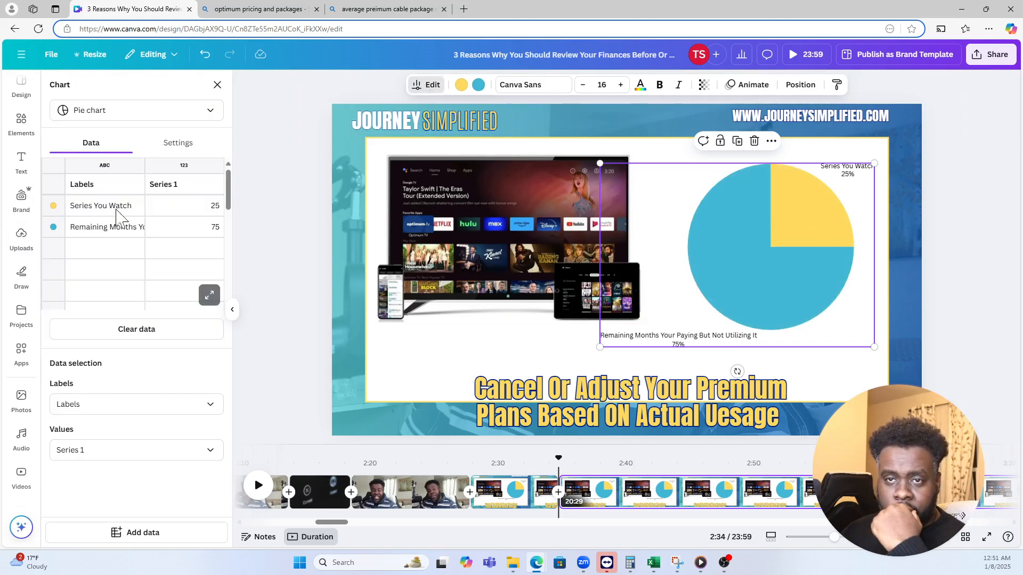
- Change the label of the pie chart's yellow slice to "Basic Cable"
{"action": "left_click", "coordinate": [115, 210]}
{"action": "left_click", "coordinate": [115, 211]}
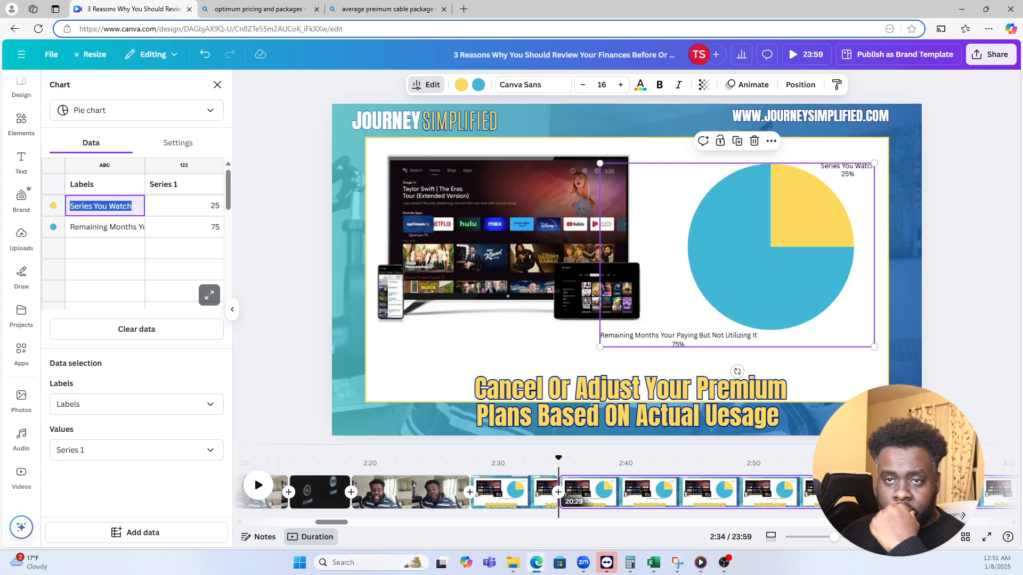
{"action": "type", "text": "Ba"}
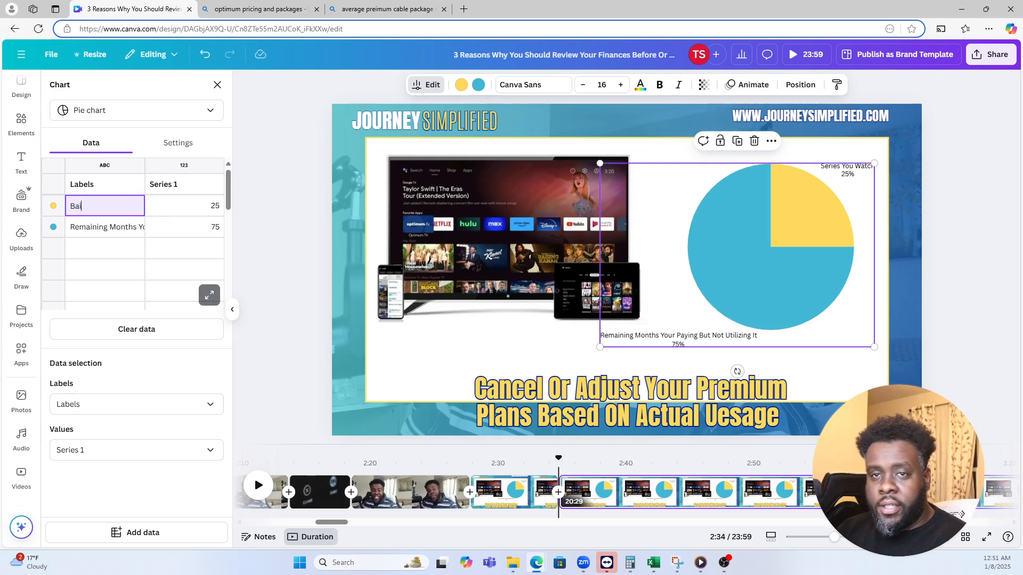
{"action": "type", "text": "sic "}
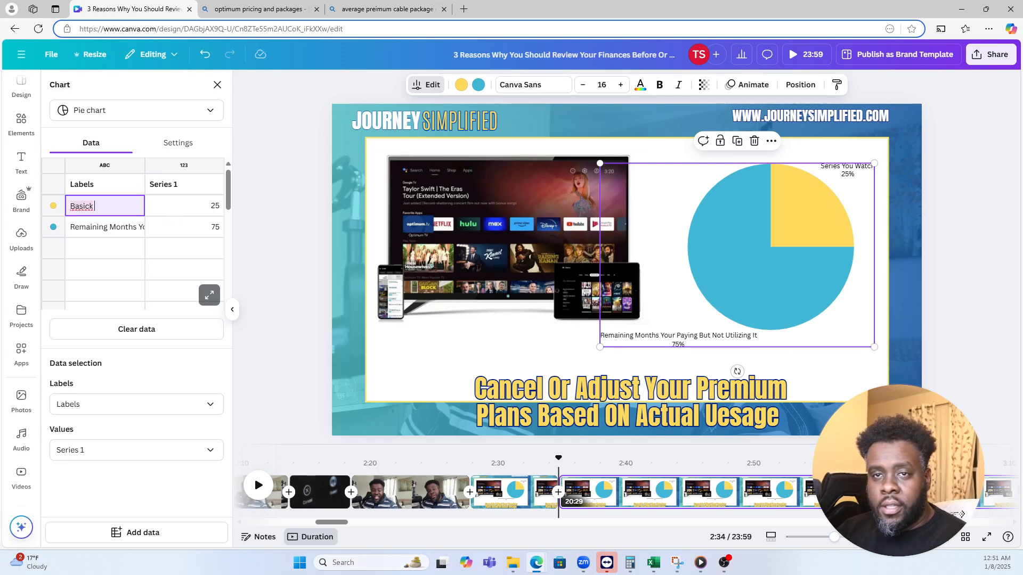
{"action": "type", "text": "Cable"}
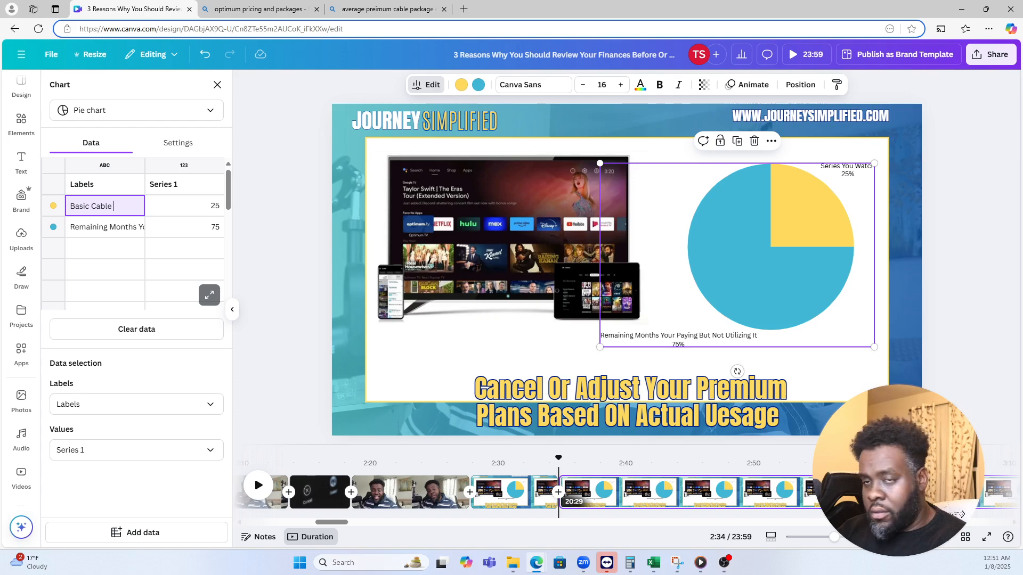
{"action": "key", "text": "Tab"}
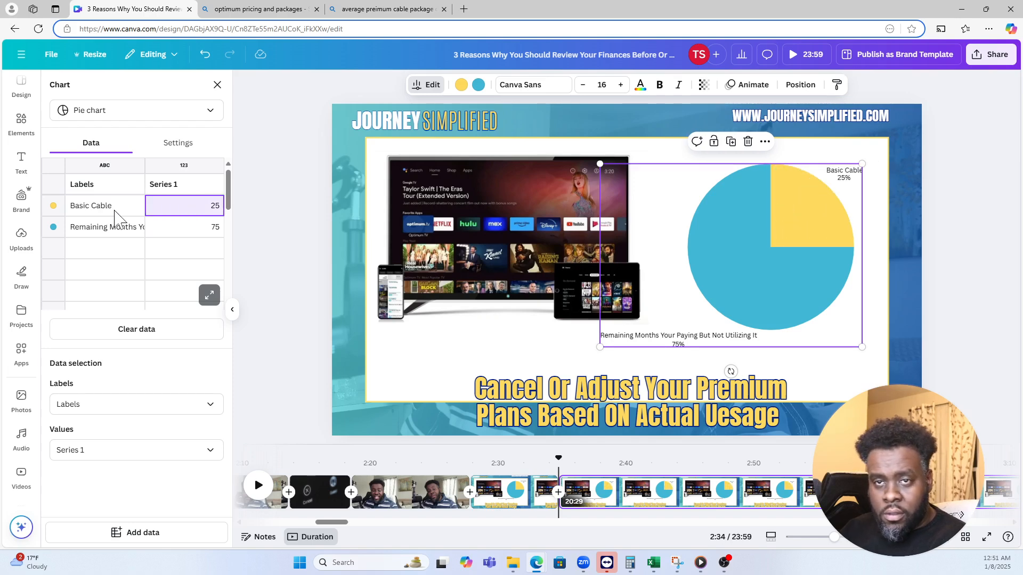
- Replace the yellow slice's label with "Preimum Cable Cost"
{"action": "left_click", "coordinate": [86, 208]}
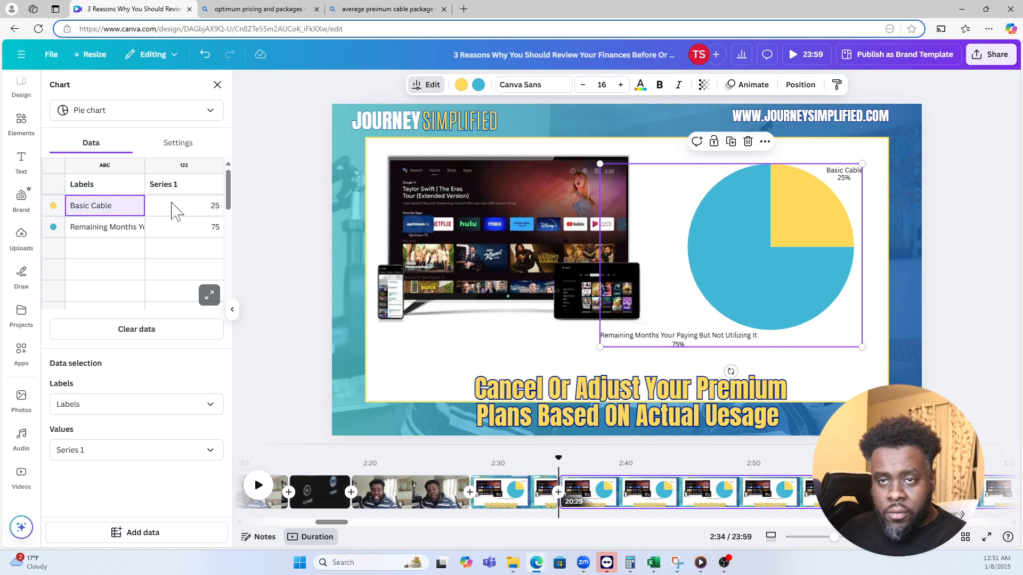
{"action": "left_click_drag", "start_coordinate": [132, 206], "coordinate": [69, 206]}
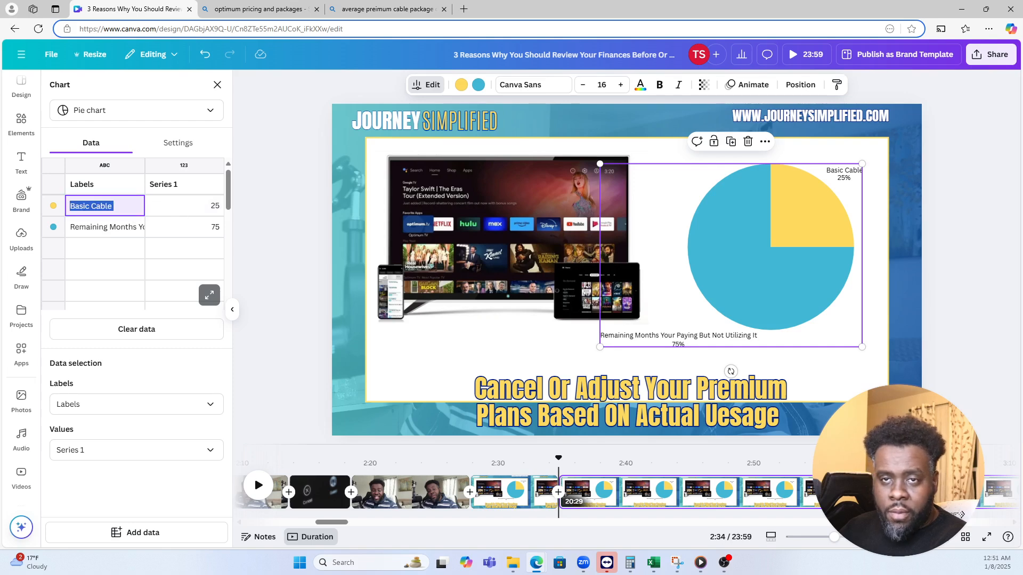
{"action": "type", "text": "Preimum Cable "}
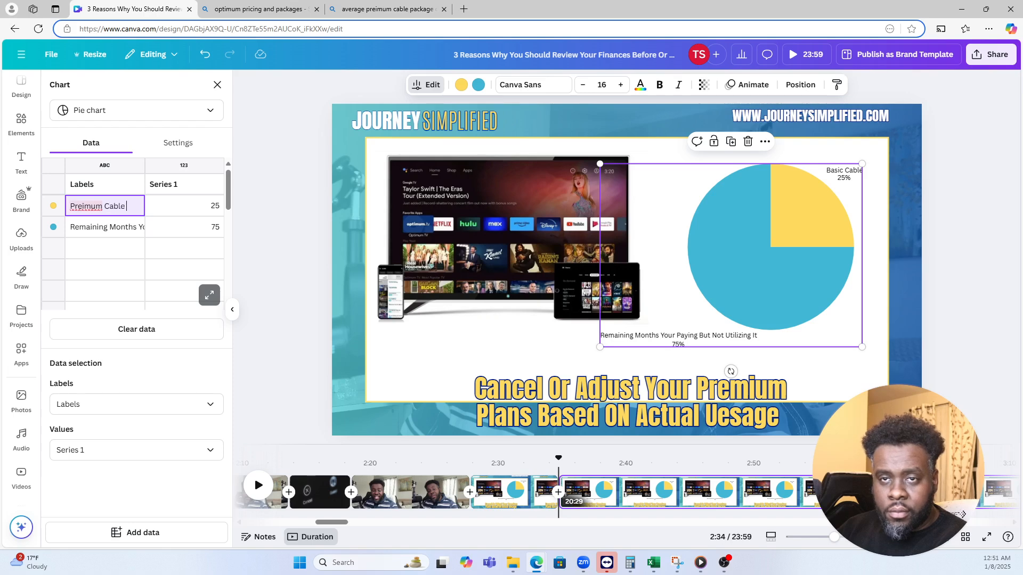
{"action": "type", "text": "Cost"}
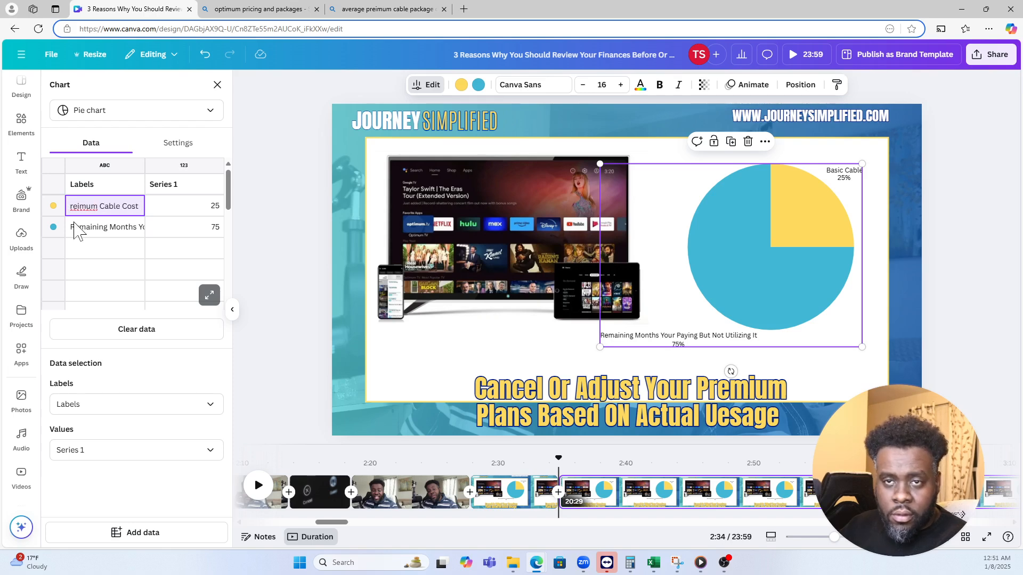
{"action": "right_click", "coordinate": [89, 209]}
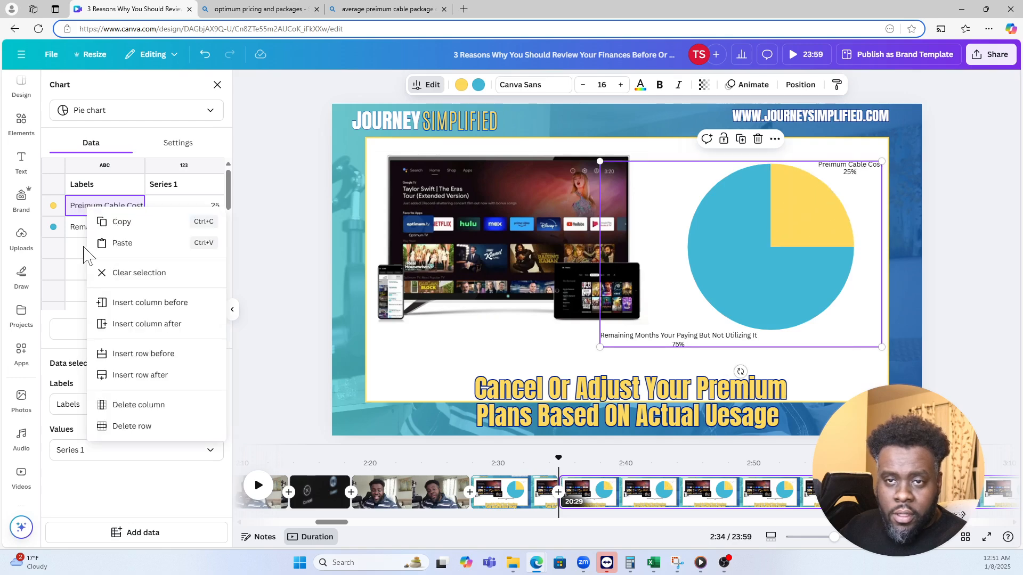
{"action": "left_click", "coordinate": [88, 213]}
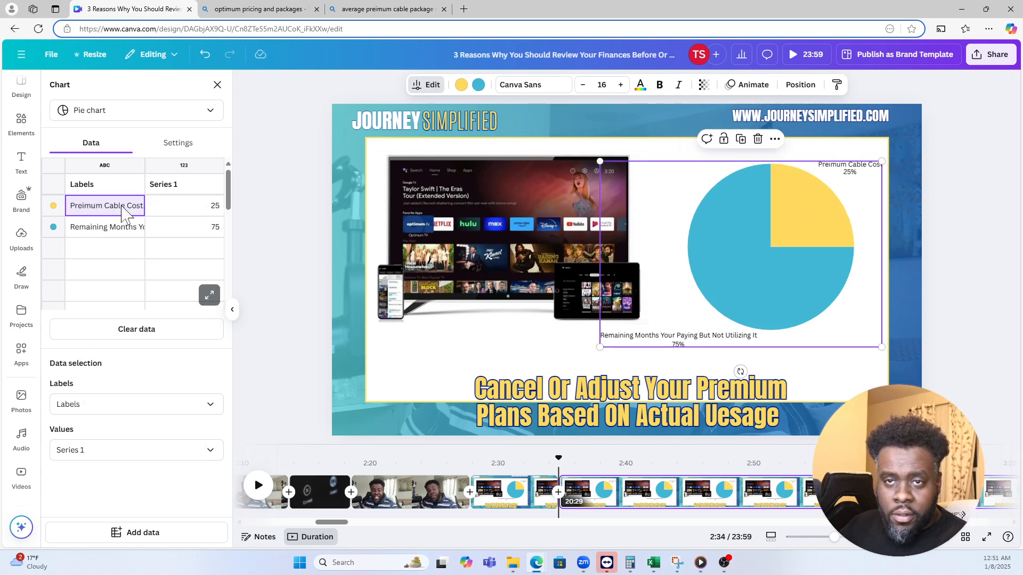
- Correct the spelling in the yellow slice's label and extend it to "Premium Cable Cost 3 months"
{"action": "left_click", "coordinate": [85, 206]}
{"action": "double_click", "coordinate": [84, 206]}
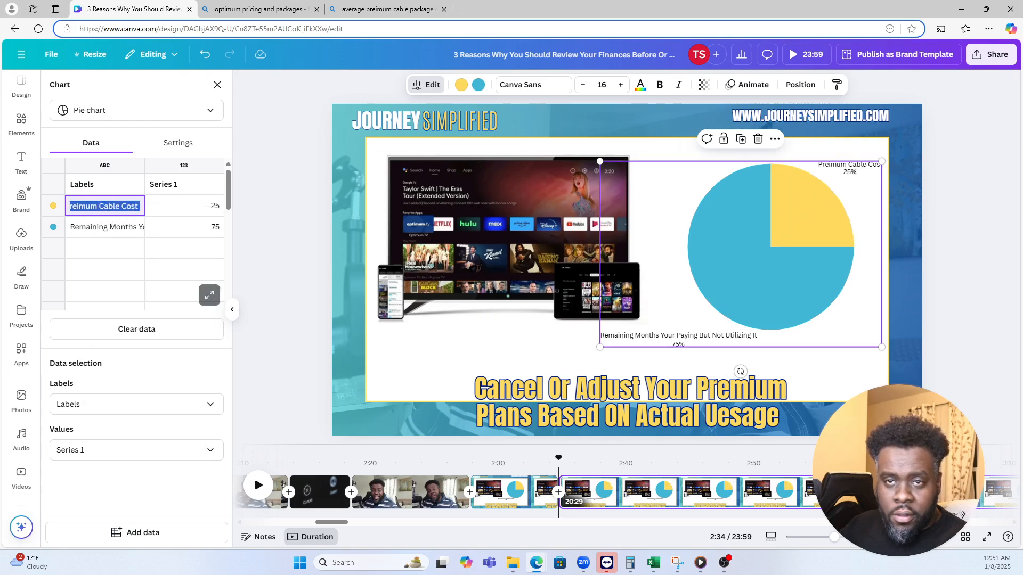
{"action": "type", "text": "Premiu"}
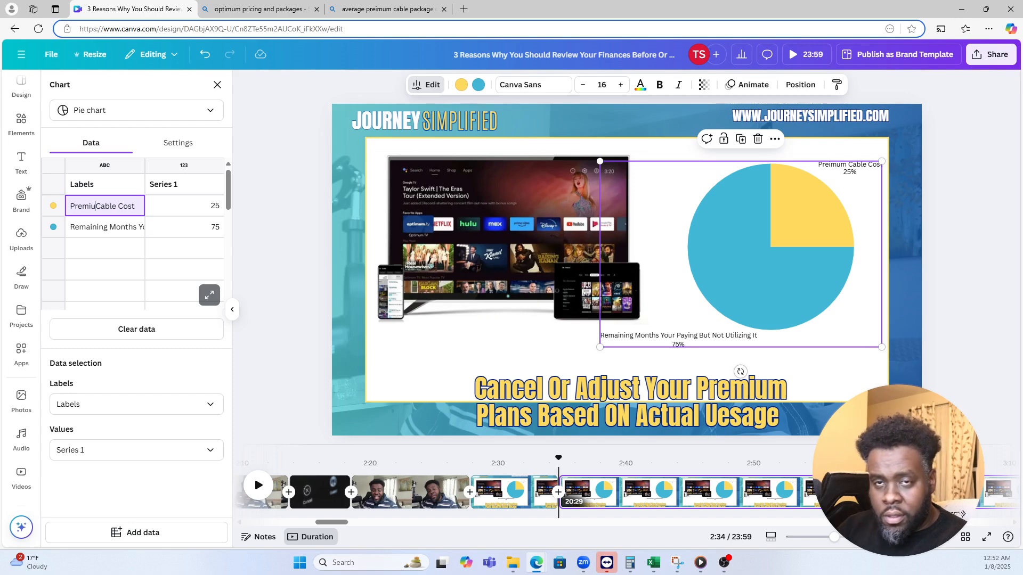
{"action": "type", "text": "m"}
{"action": "key", "text": "BackSpace"}
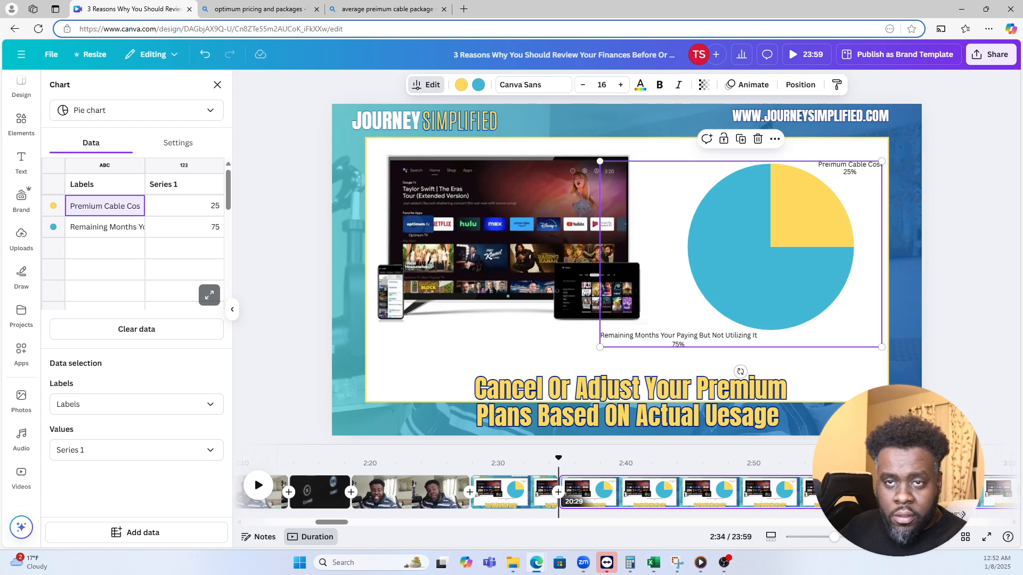
{"action": "key", "text": "End"}
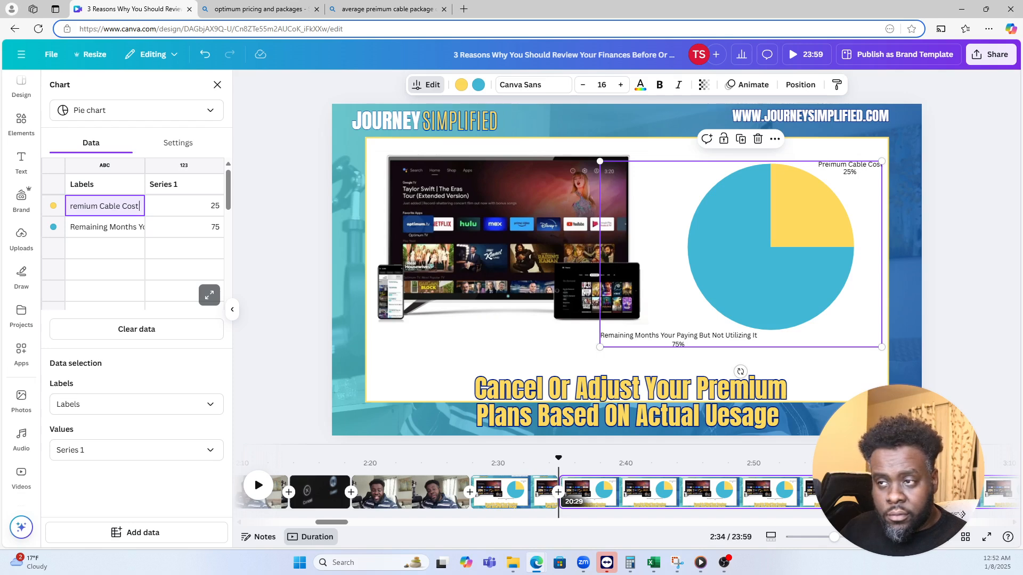
{"action": "type", "text": "3 months"}
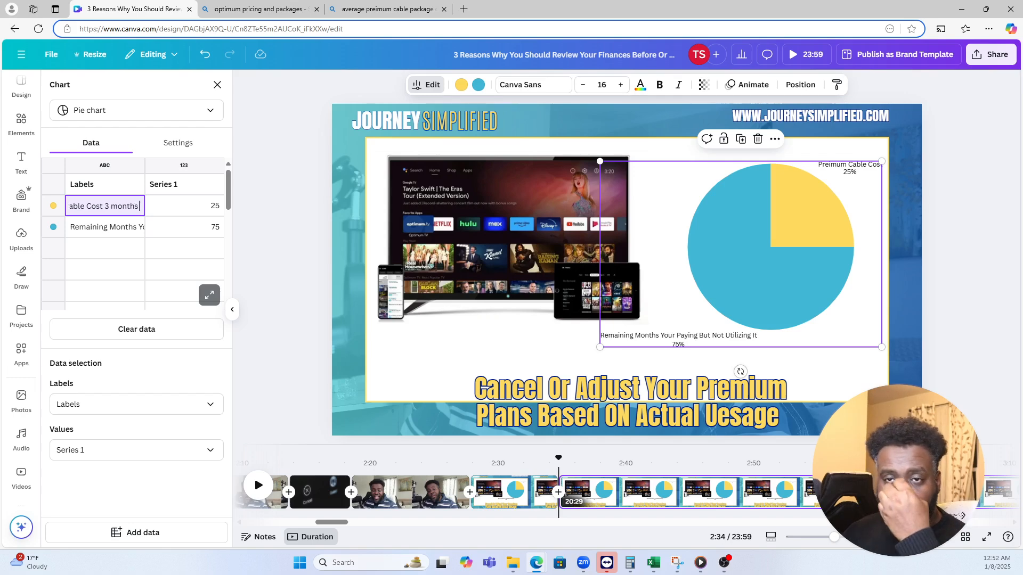
{"action": "left_click", "coordinate": [207, 207]}
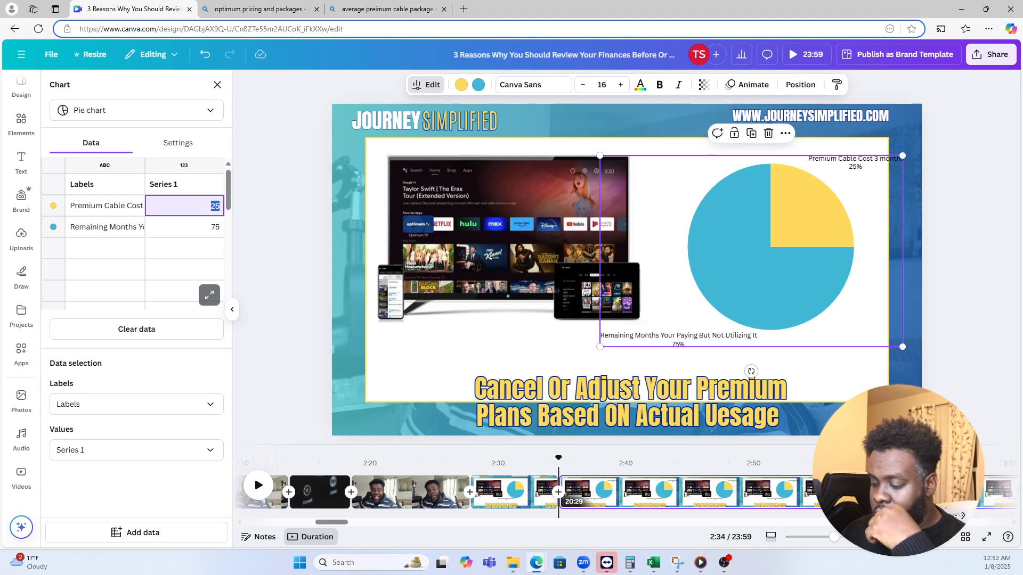
- Examine the Bing results on Optimum pricing and average premium cable package costs for a monthly price
{"action": "left_click", "coordinate": [384, 9]}
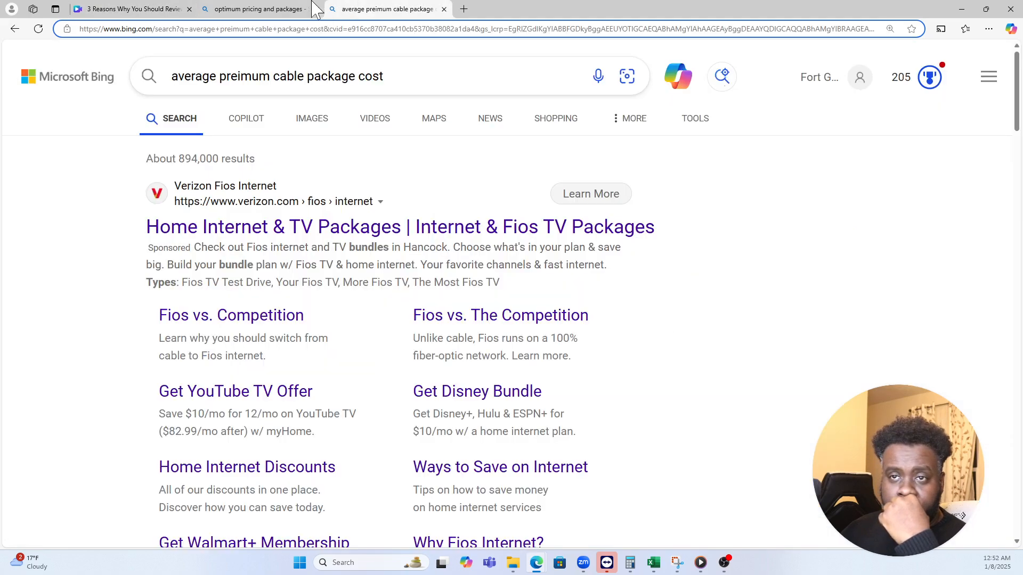
{"action": "left_click", "coordinate": [295, 13]}
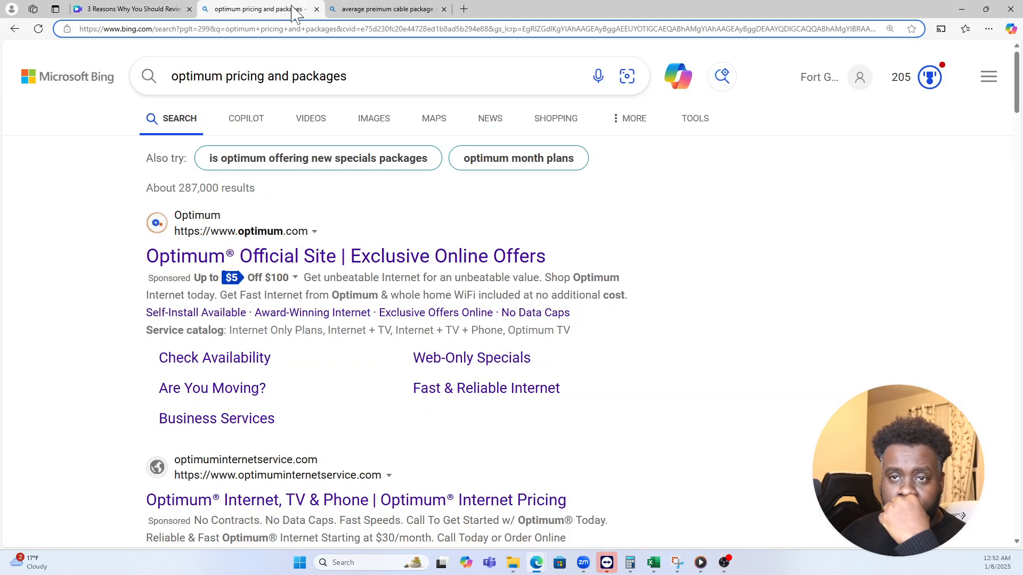
{"action": "left_click", "coordinate": [344, 9]}
{"action": "scroll", "coordinate": [346, 281], "scroll_direction": "down", "scroll_amount": 1}
{"action": "scroll", "coordinate": [347, 281], "scroll_direction": "down", "scroll_amount": 6}
{"action": "scroll", "coordinate": [337, 299], "scroll_direction": "up", "scroll_amount": 2}
{"action": "left_click", "coordinate": [194, 12]}
{"action": "left_click", "coordinate": [264, 10]}
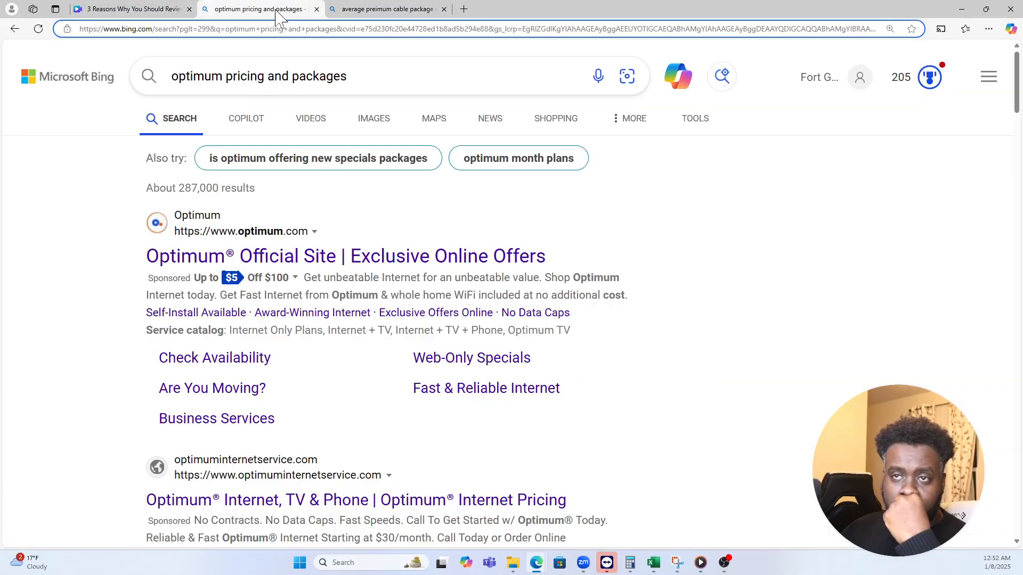
{"action": "scroll", "coordinate": [507, 192], "scroll_direction": "down", "scroll_amount": 8}
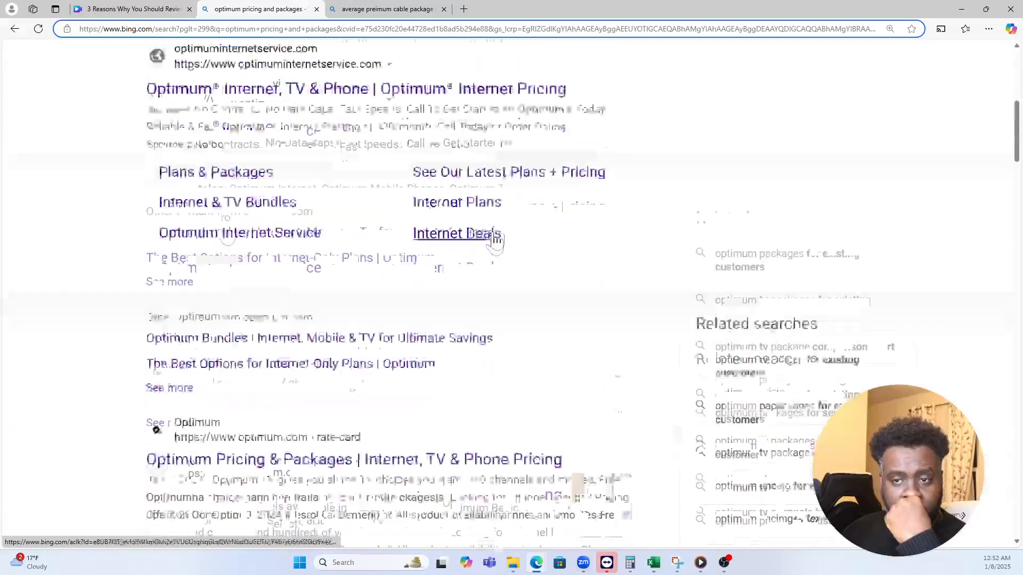
{"action": "left_click", "coordinate": [410, 9]}
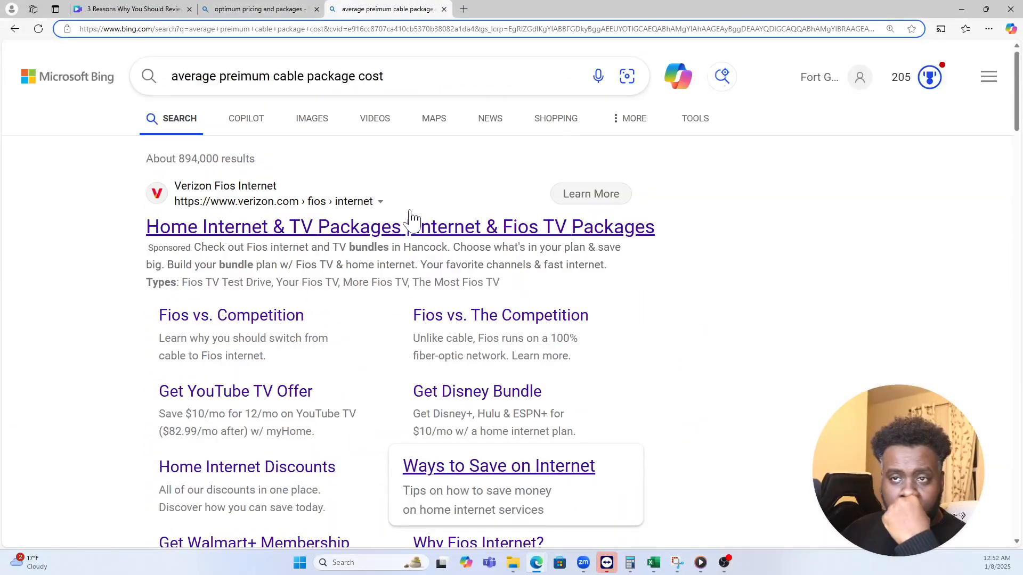
{"action": "scroll", "coordinate": [413, 219], "scroll_direction": "down", "scroll_amount": 15}
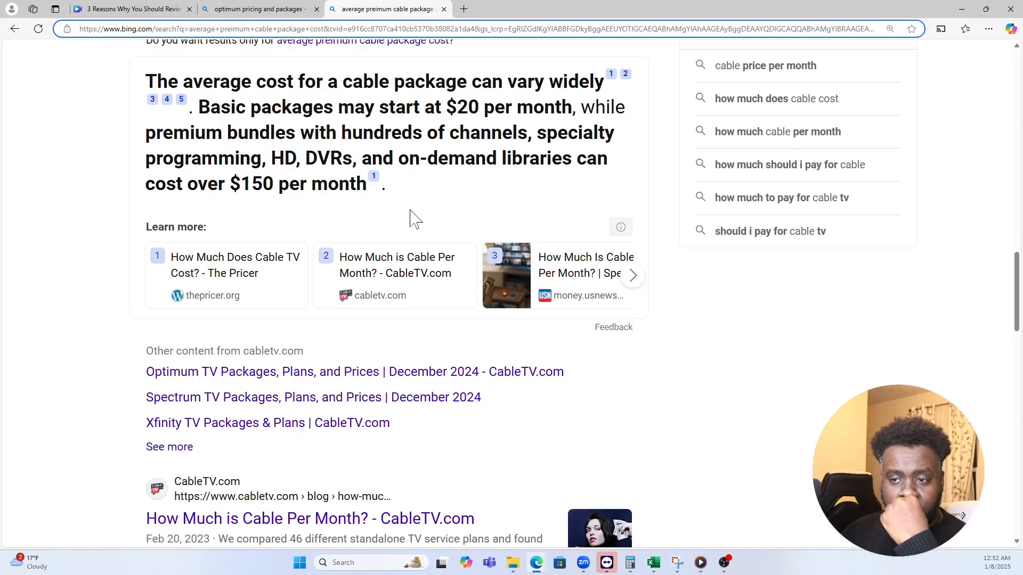
{"action": "scroll", "coordinate": [412, 218], "scroll_direction": "up", "scroll_amount": 1}
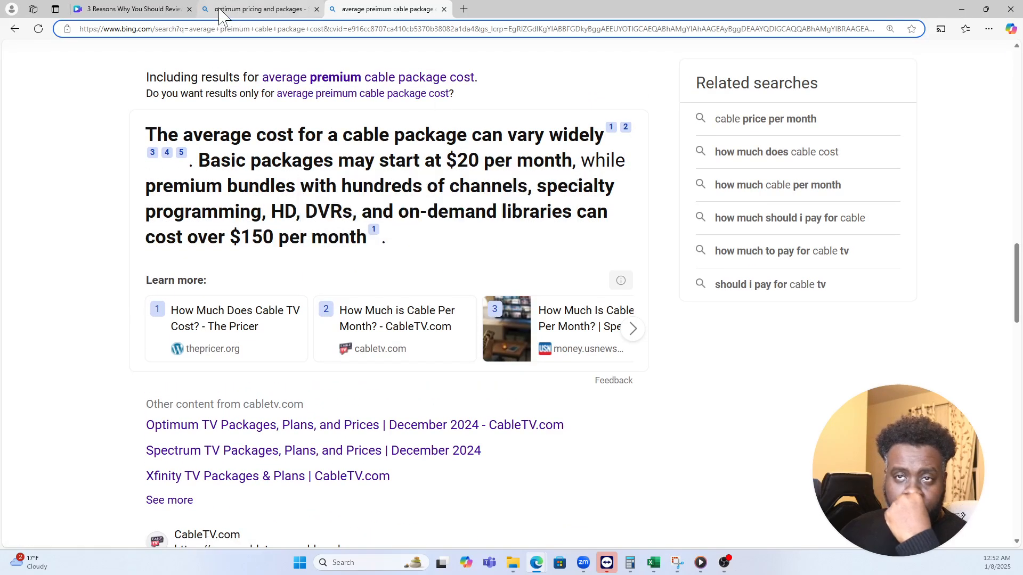
- Switch back to Canva and set the pie chart's yellow slice value to 75
{"action": "left_click", "coordinate": [160, 9]}
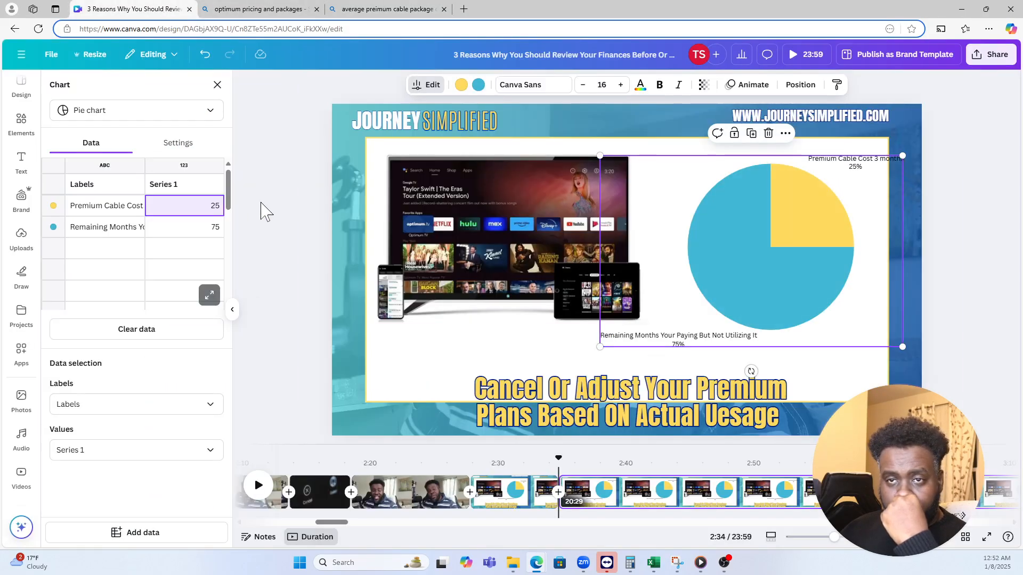
{"action": "double_click", "coordinate": [208, 213]}
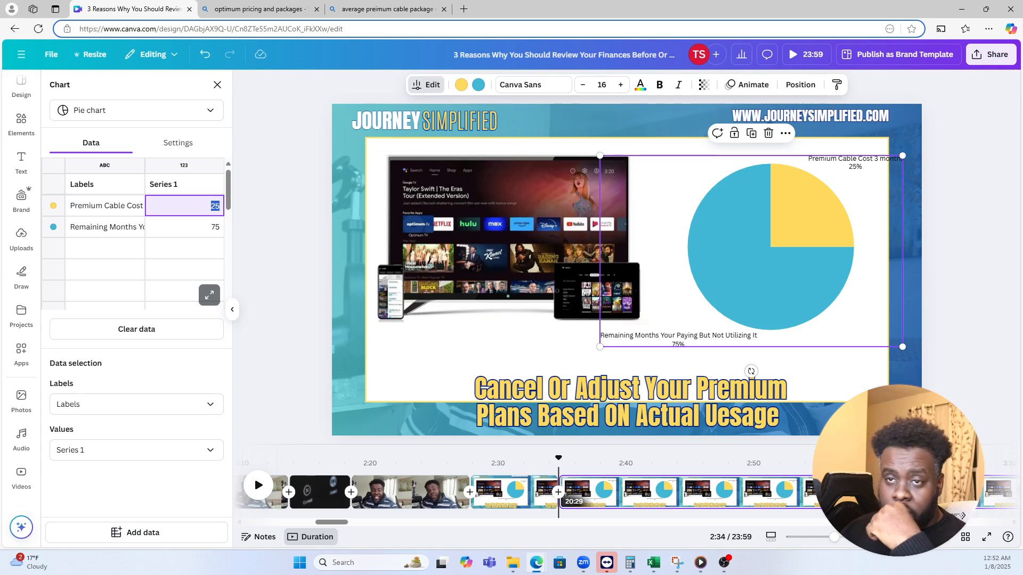
{"action": "type", "text": "60"}
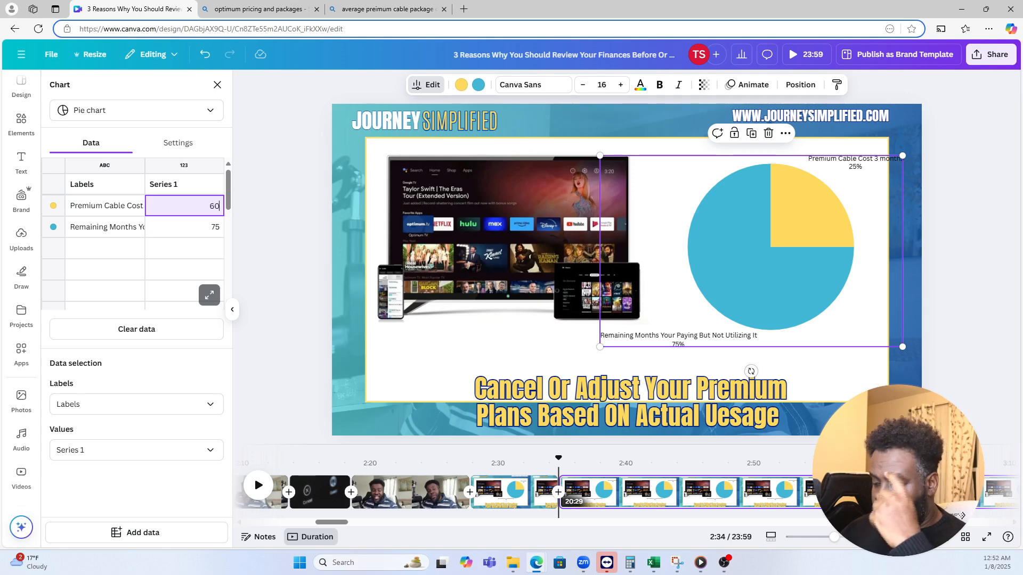
{"action": "key", "text": "ctrl+a"}
{"action": "type", "text": "75"}
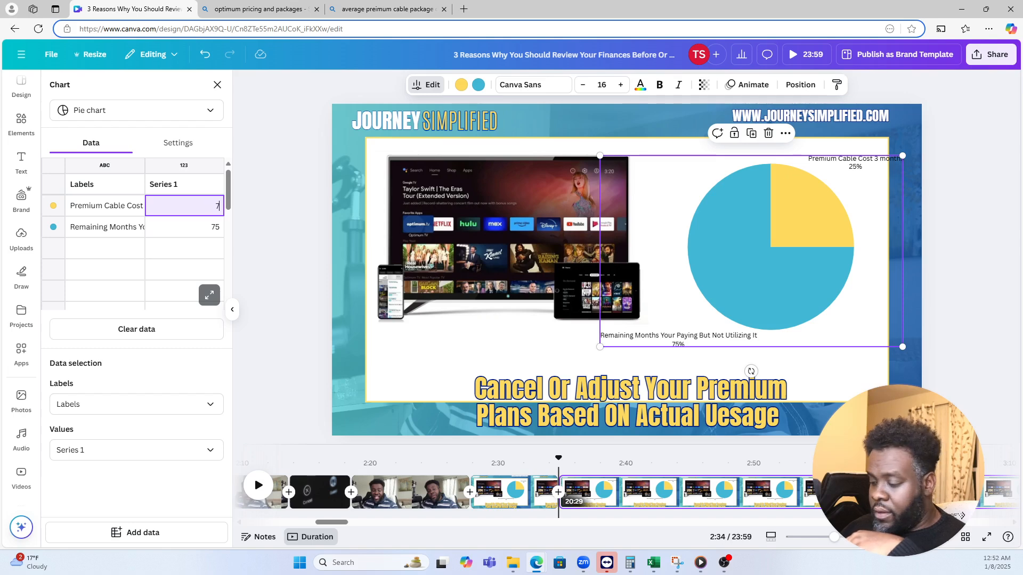
{"action": "left_click", "coordinate": [96, 233]}
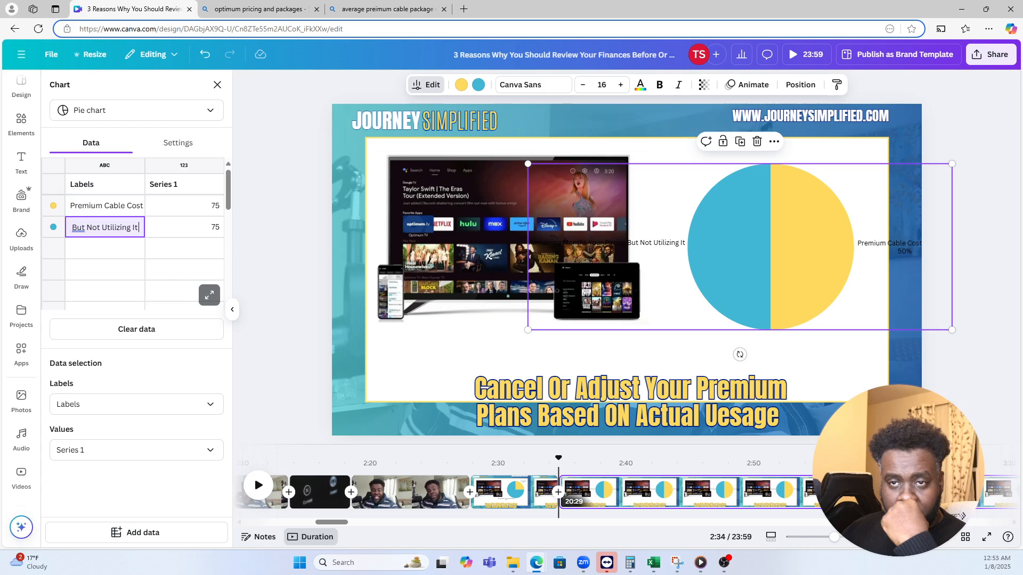
- Recheck the open search results for the monthly cost of premium cable bundles to use for the blue slice's value
{"action": "left_click", "coordinate": [201, 232]}
{"action": "double_click", "coordinate": [199, 224]}
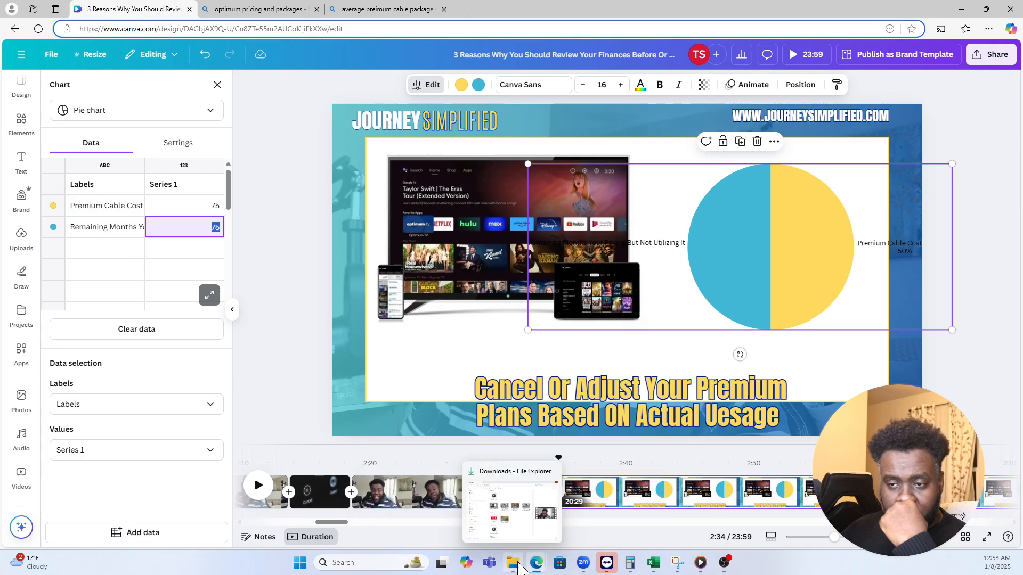
{"action": "left_click", "coordinate": [337, 9]}
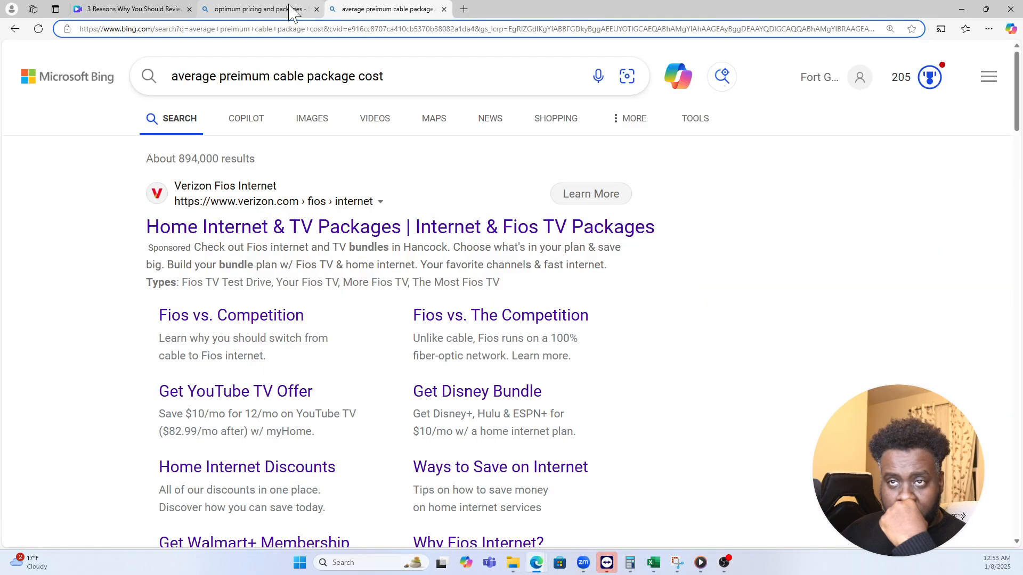
{"action": "left_click", "coordinate": [275, 9]}
{"action": "scroll", "coordinate": [313, 198], "scroll_direction": "down", "scroll_amount": 15}
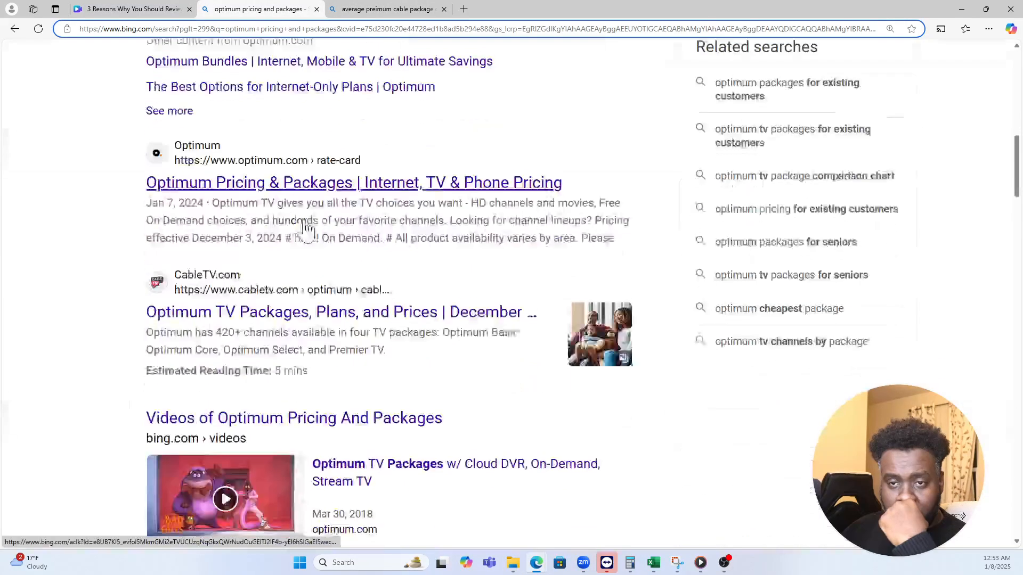
{"action": "scroll", "coordinate": [308, 228], "scroll_direction": "up", "scroll_amount": 8}
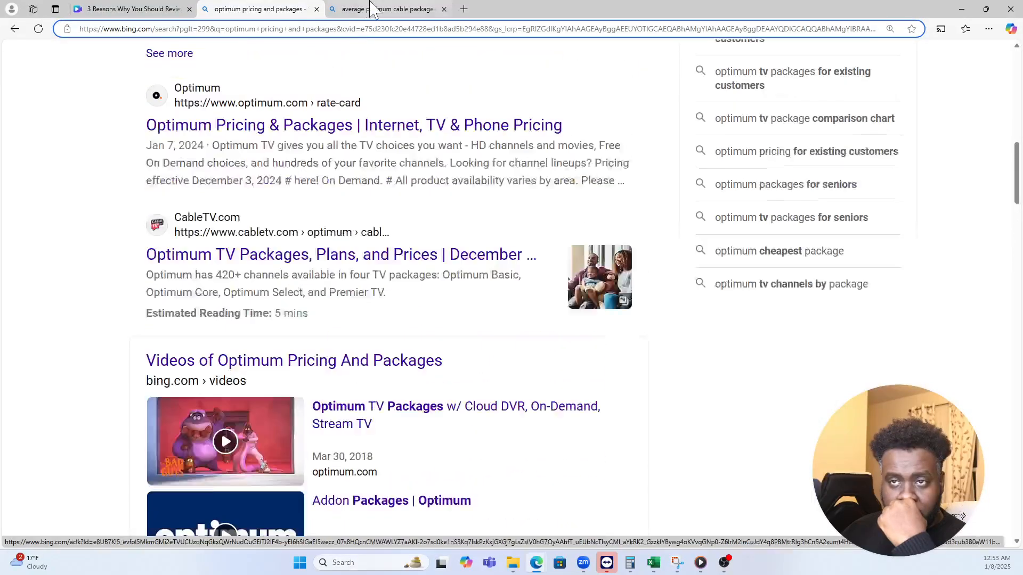
{"action": "left_click", "coordinate": [381, 9]}
{"action": "scroll", "coordinate": [352, 205], "scroll_direction": "down", "scroll_amount": 4}
{"action": "scroll", "coordinate": [352, 205], "scroll_direction": "down", "scroll_amount": 20}
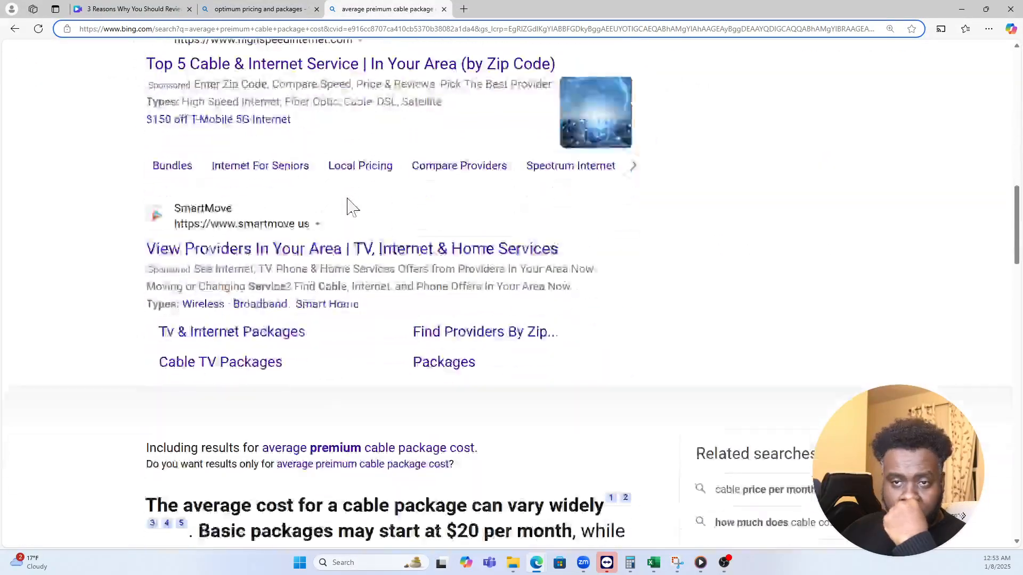
{"action": "scroll", "coordinate": [348, 207], "scroll_direction": "up", "scroll_amount": 1}
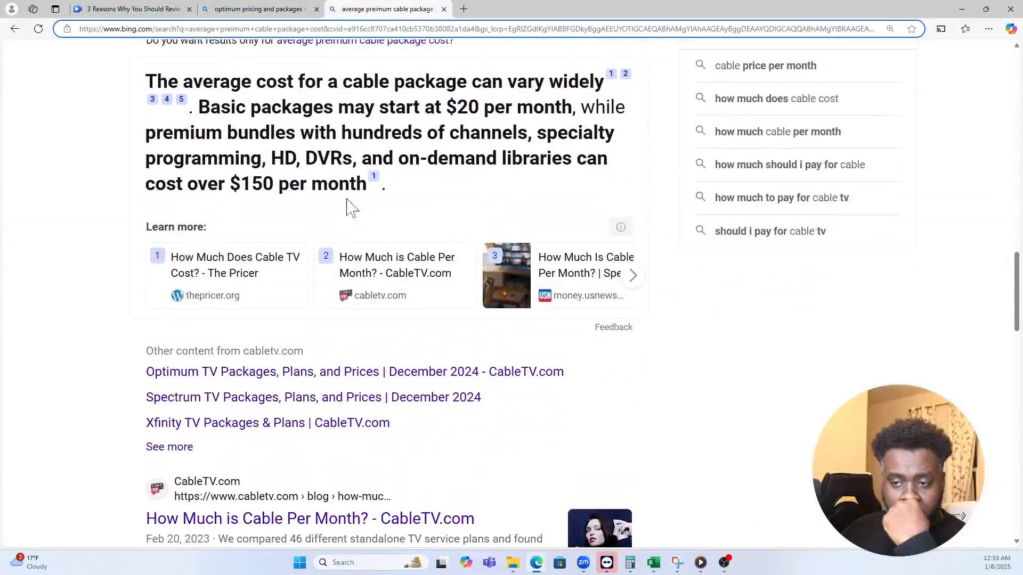
- Calculate 150 × 9 in Calculator and copy the result
{"action": "left_click", "coordinate": [630, 563]}
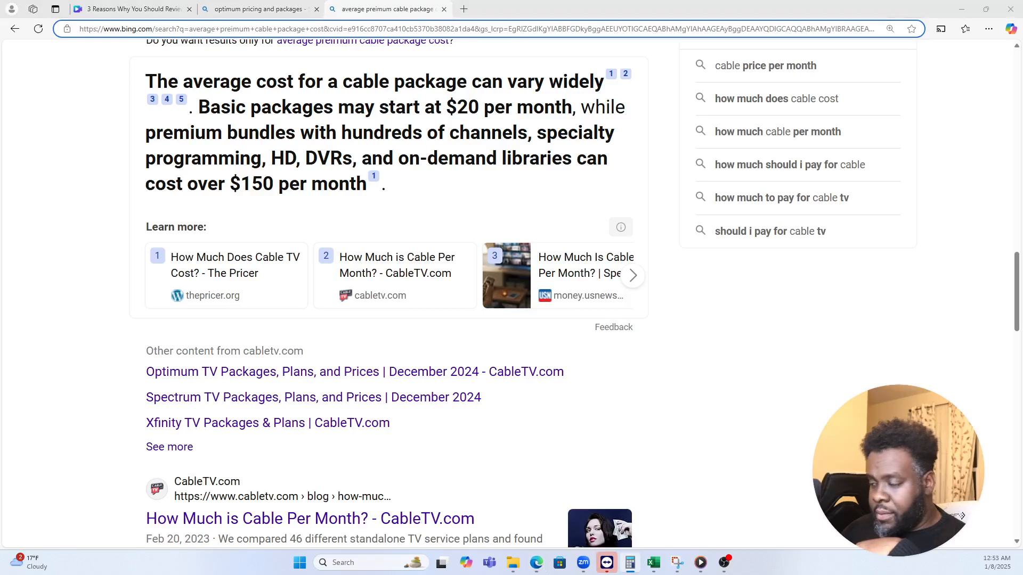
{"action": "left_click_drag", "start_coordinate": [1022, 195], "coordinate": [693, 209]}
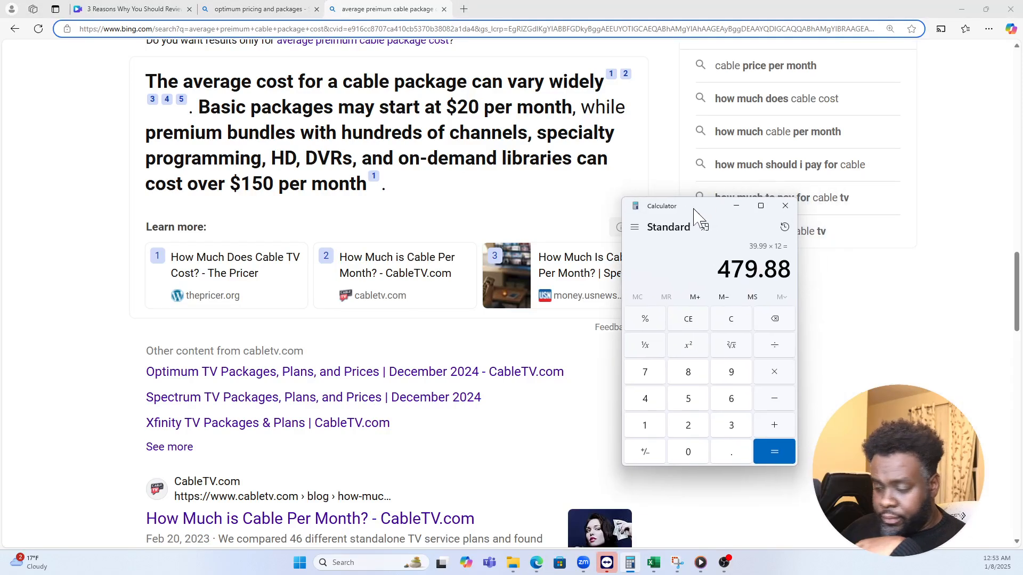
{"action": "type", "text": "150*9"}
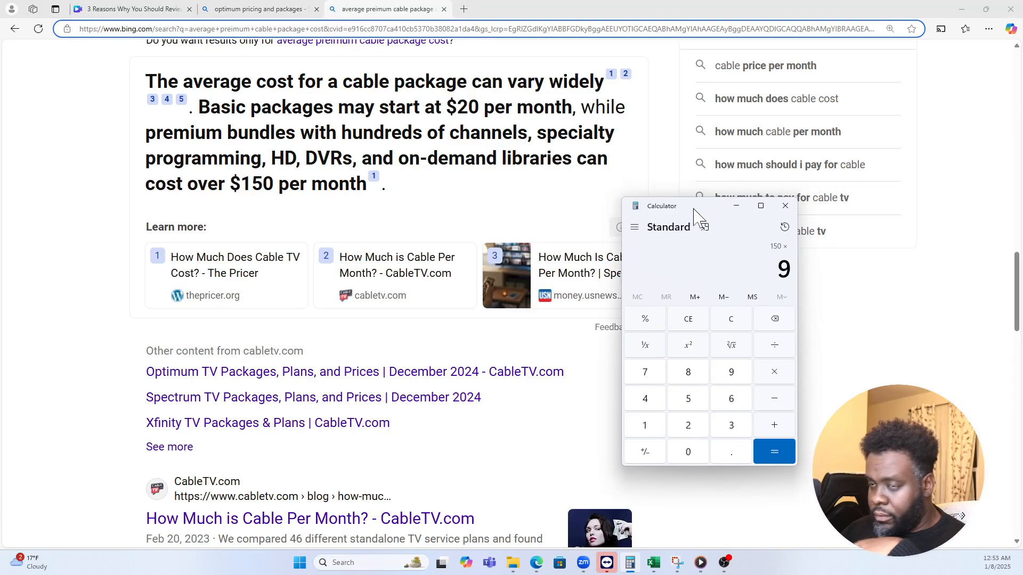
{"action": "key", "text": "Return"}
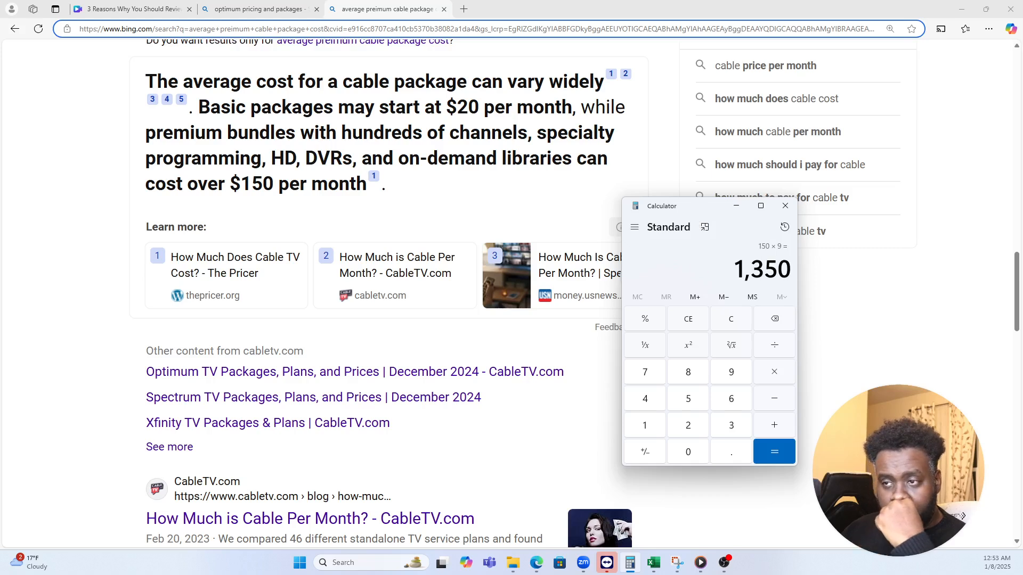
{"action": "left_click_drag", "start_coordinate": [735, 269], "coordinate": [799, 277]}
{"action": "right_click", "coordinate": [783, 274]}
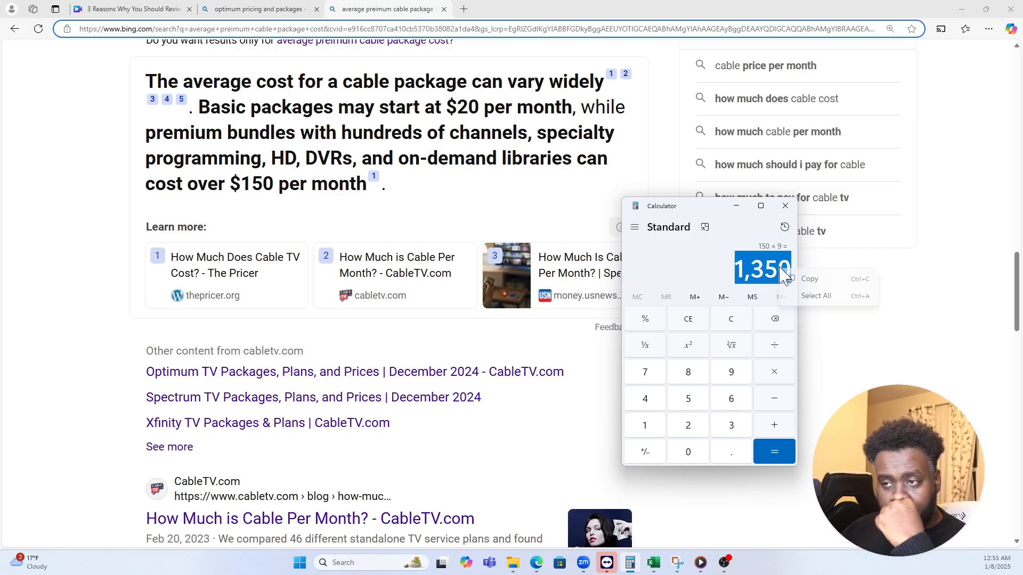
{"action": "left_click", "coordinate": [806, 279]}
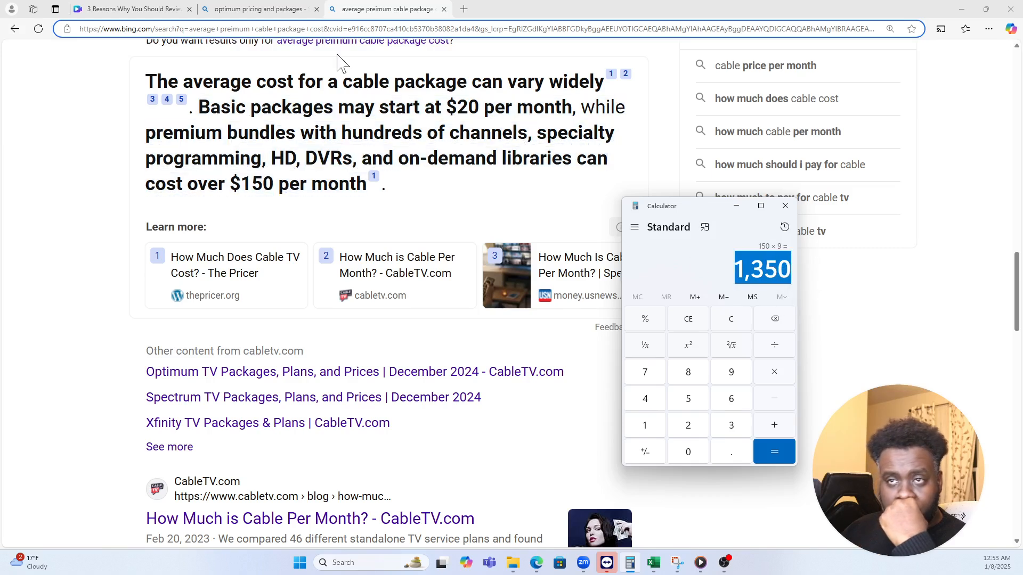
- Return to the Canva design and try to paste the copied result as the blue slice's value
{"action": "left_click", "coordinate": [238, 12]}
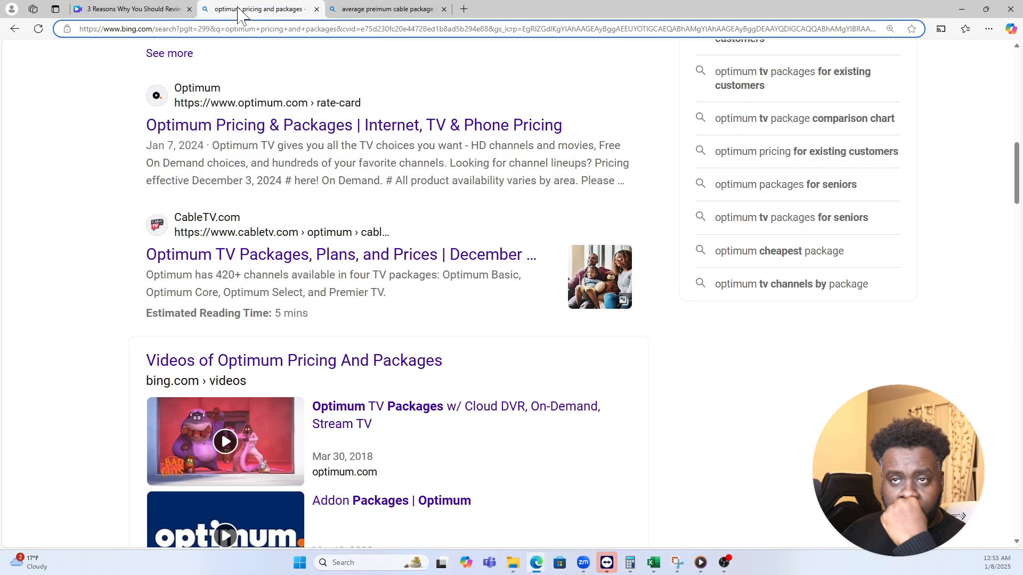
{"action": "left_click", "coordinate": [153, 10]}
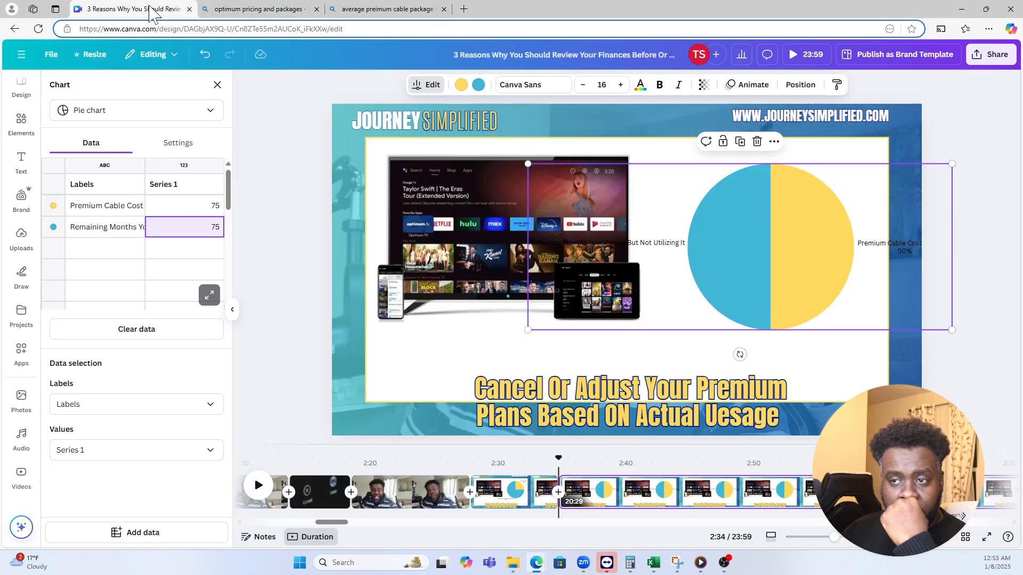
{"action": "double_click", "coordinate": [192, 227]}
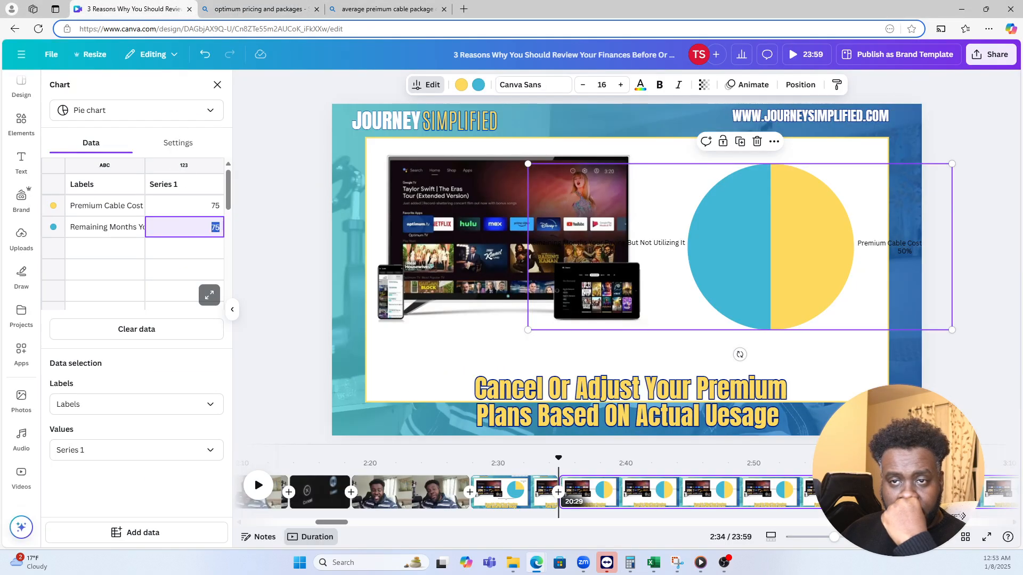
{"action": "right_click", "coordinate": [193, 226]}
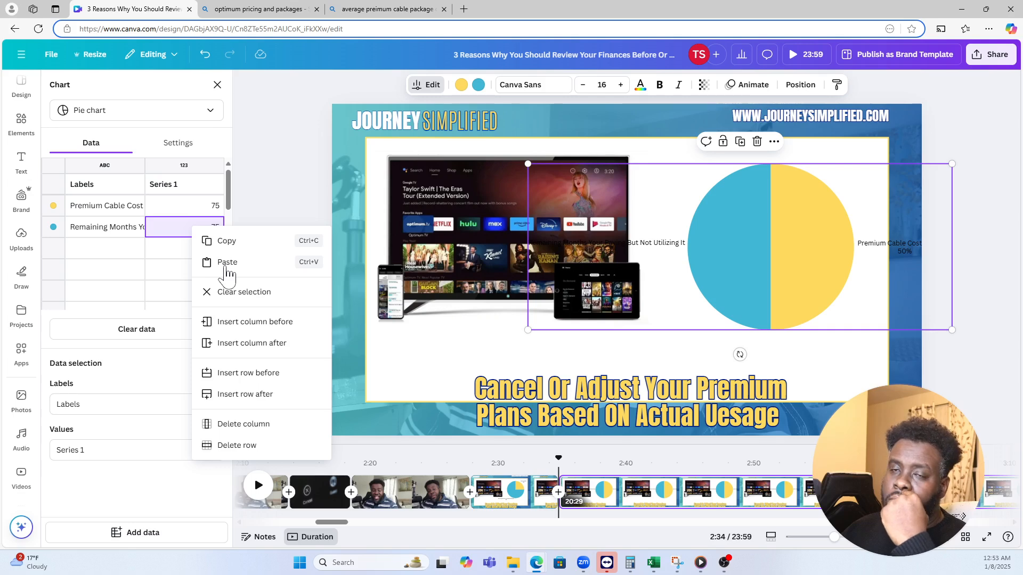
- Calculate 120 × 3 in Calculator and set the yellow slice's value to 360
{"action": "double_click", "coordinate": [187, 207]}
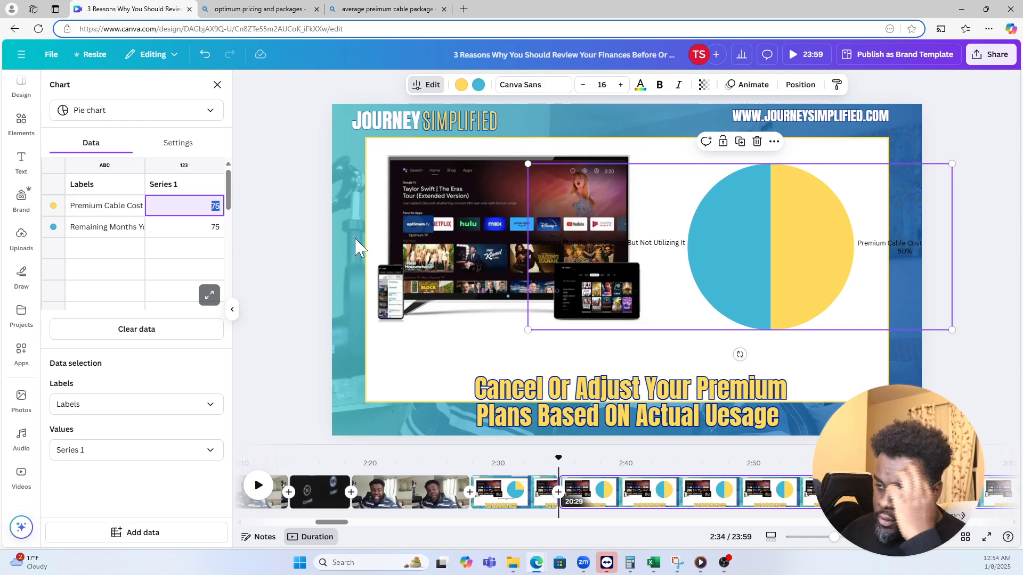
{"action": "left_click", "coordinate": [630, 562]}
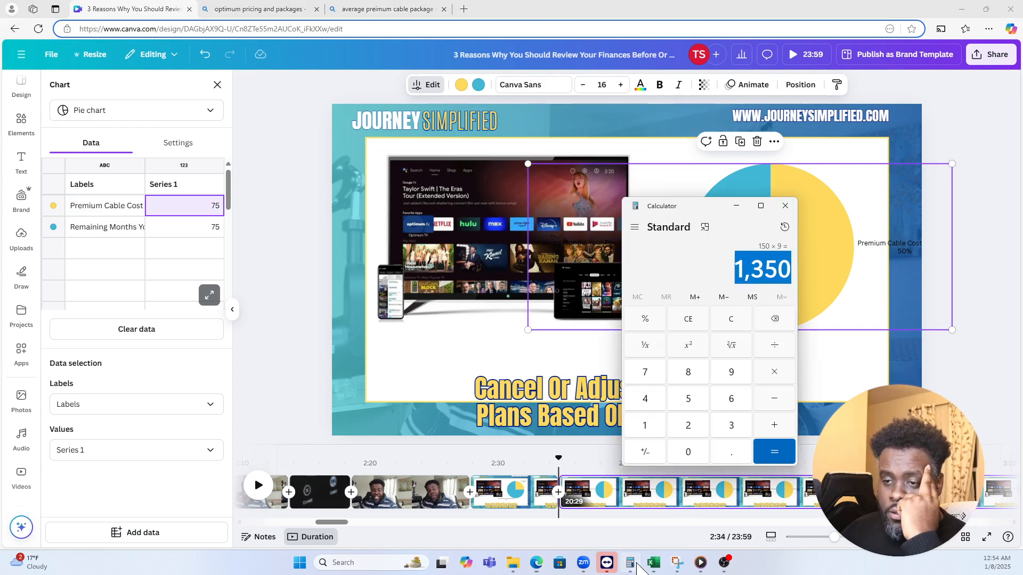
{"action": "type", "text": "120*3"}
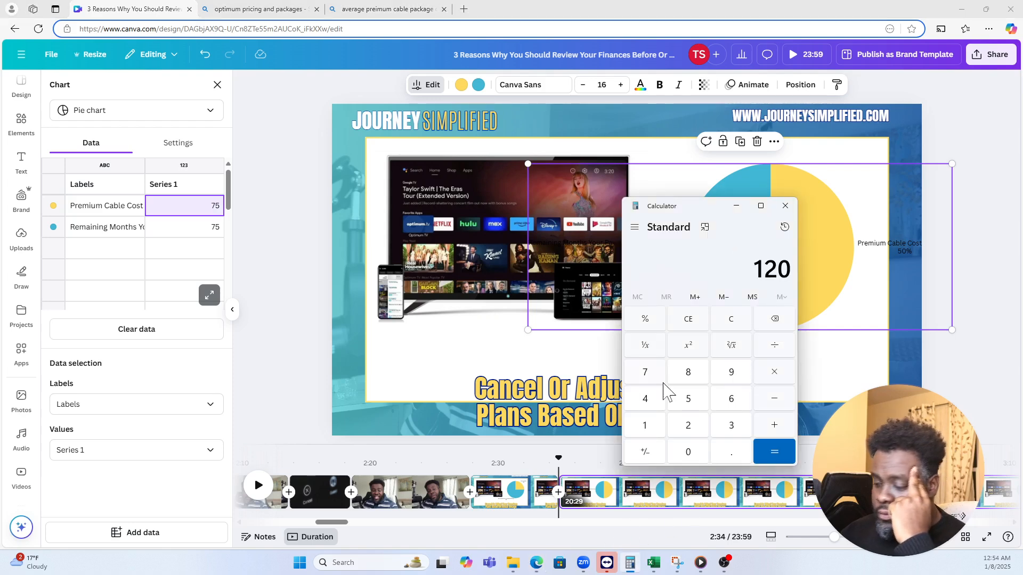
{"action": "key", "text": "Return"}
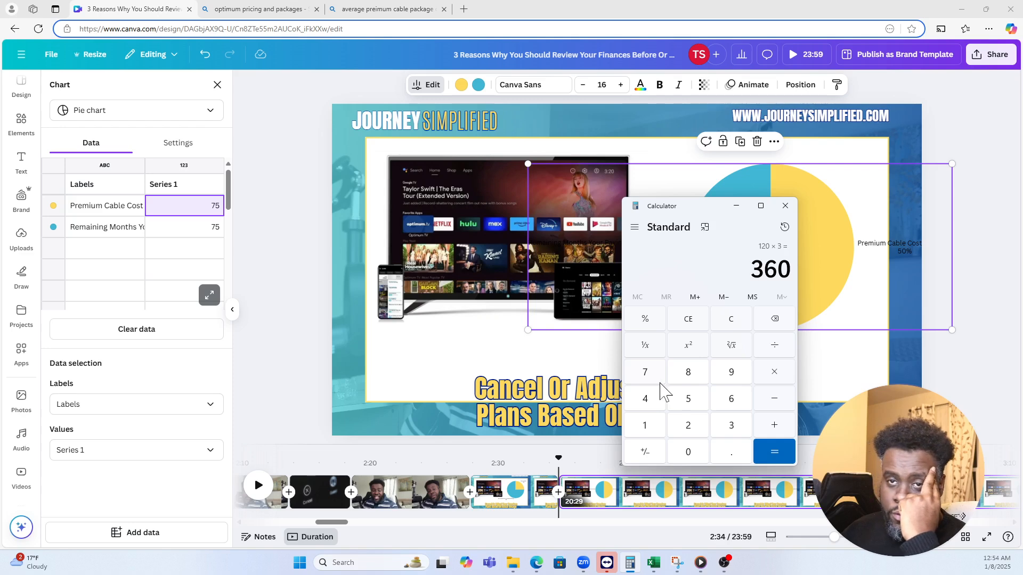
{"action": "left_click", "coordinate": [211, 212]}
{"action": "double_click", "coordinate": [211, 208]}
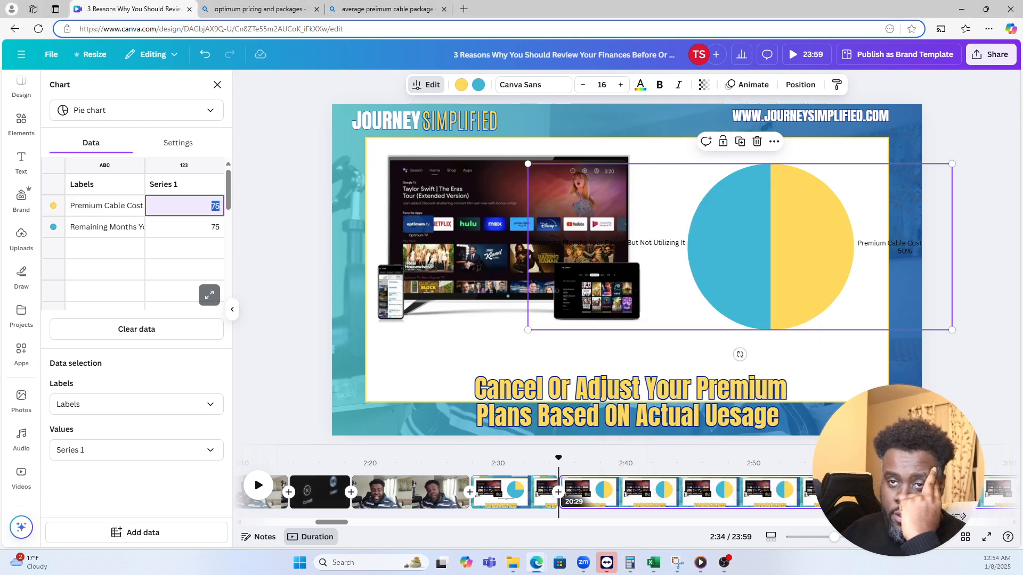
{"action": "type", "text": "360"}
- Set the blue slice's value to 180 in the pie chart data
{"action": "left_click", "coordinate": [211, 229]}
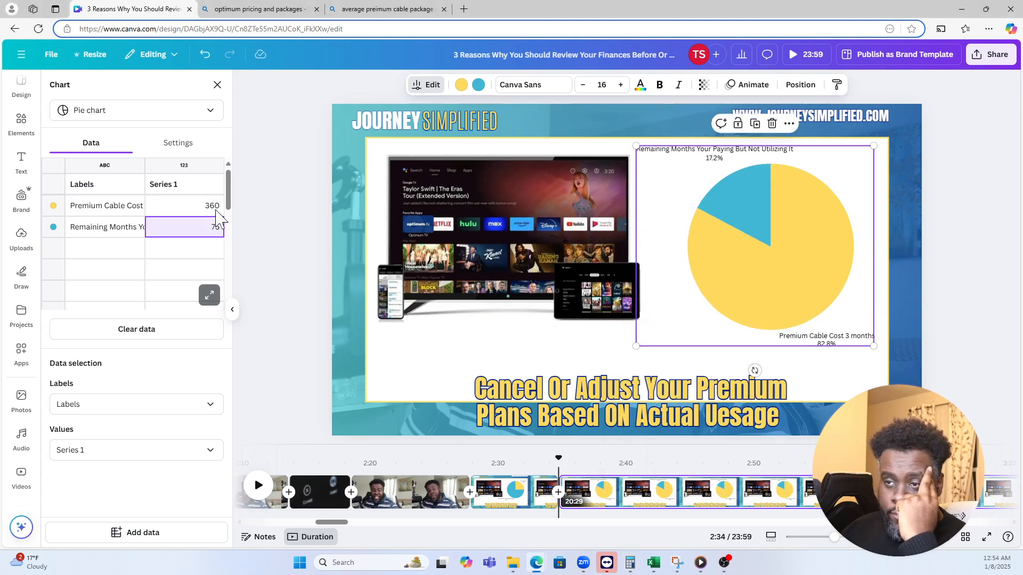
{"action": "left_click", "coordinate": [198, 234]}
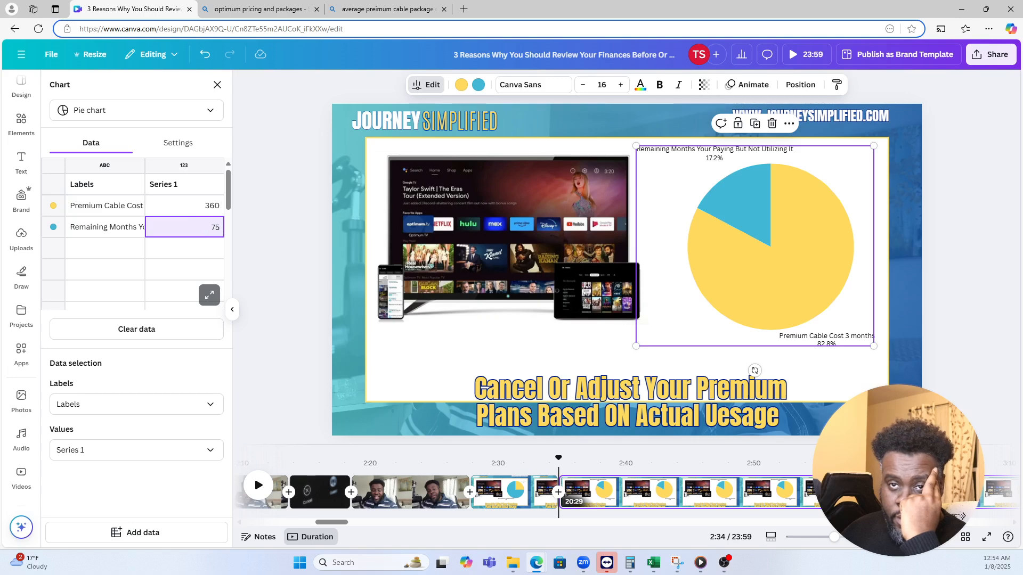
{"action": "double_click", "coordinate": [213, 228]}
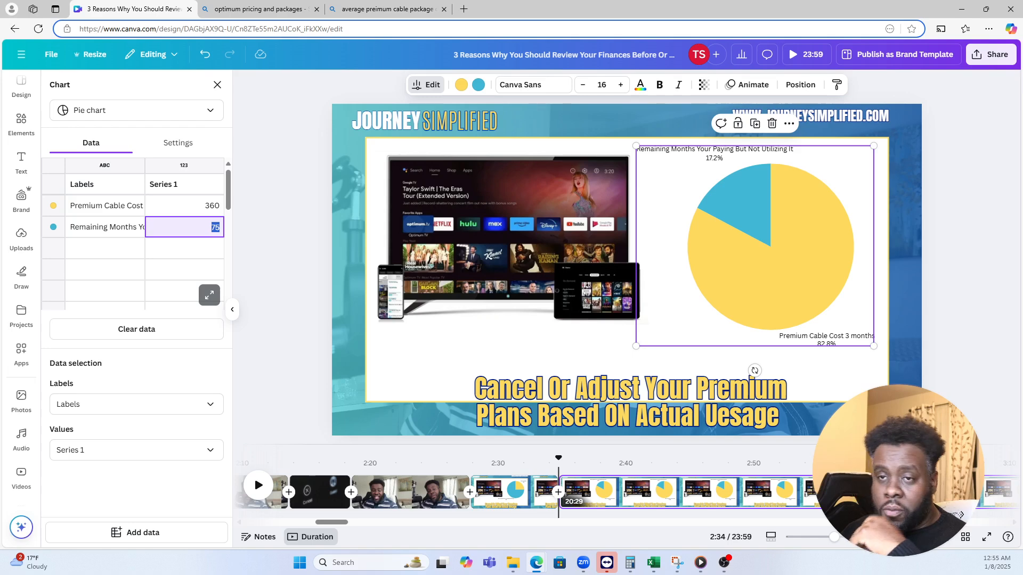
{"action": "type", "text": "180"}
{"action": "key", "text": "Return"}
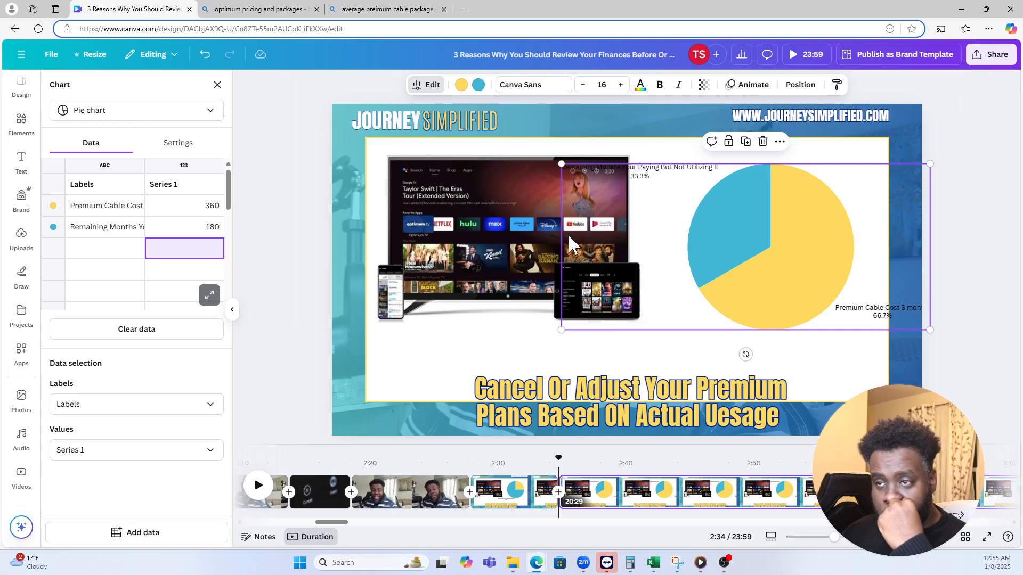
- Replace the blue slice's label with "Paying For Basic Cable"
{"action": "left_click", "coordinate": [72, 233]}
{"action": "triple_click", "coordinate": [70, 228]}
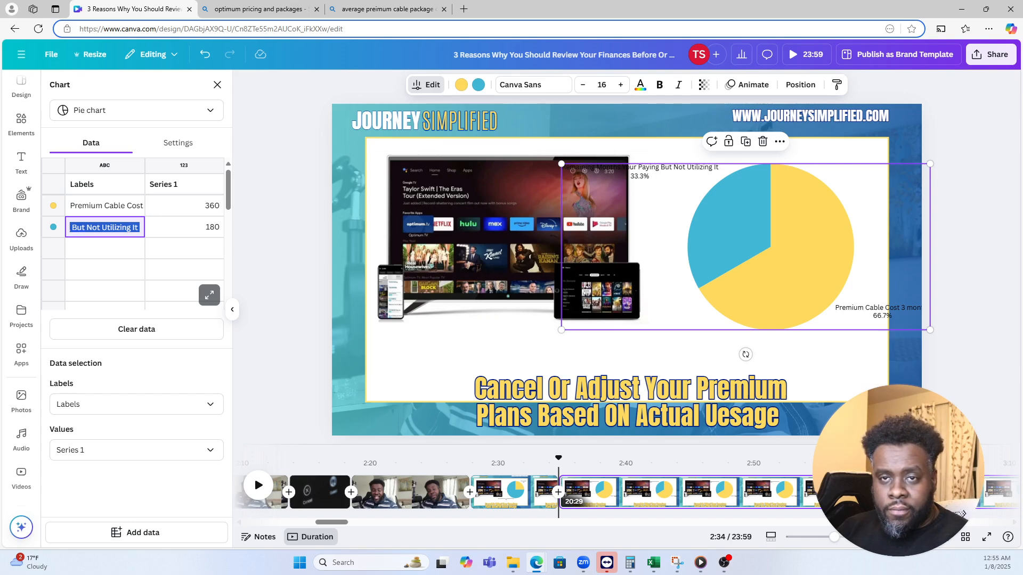
{"action": "type", "text": "U"}
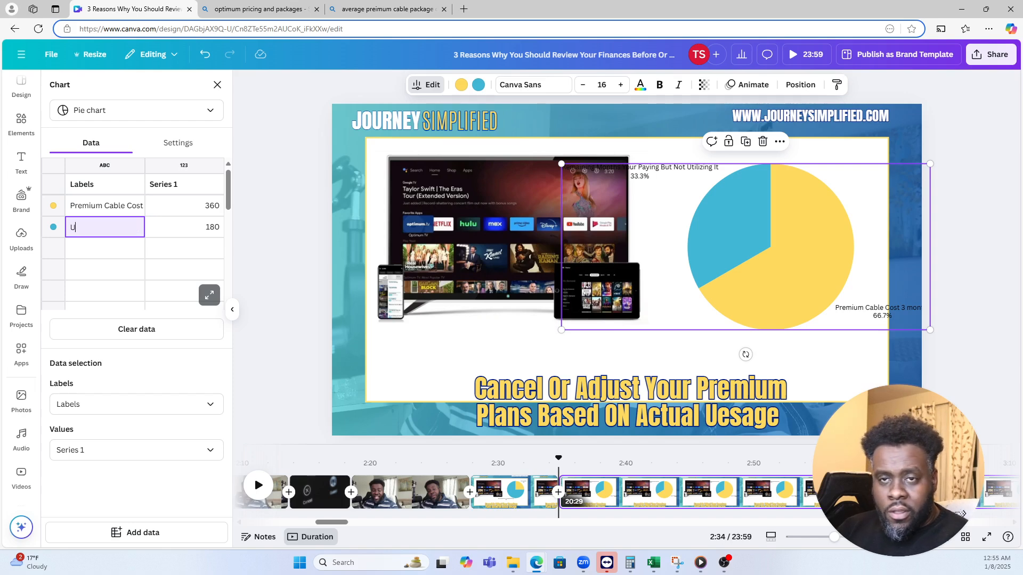
{"action": "type", "text": "Sing"}
{"action": "key", "text": "BackSpace"}
{"action": "key", "text": "BackSpace"}
{"action": "key", "text": "BackSpace"}
{"action": "key", "text": "BackSpace"}
{"action": "key", "text": "BackSpace"}
{"action": "type", "text": "B"}
{"action": "key", "text": "BackSpace"}
{"action": "type", "text": "Paying"}
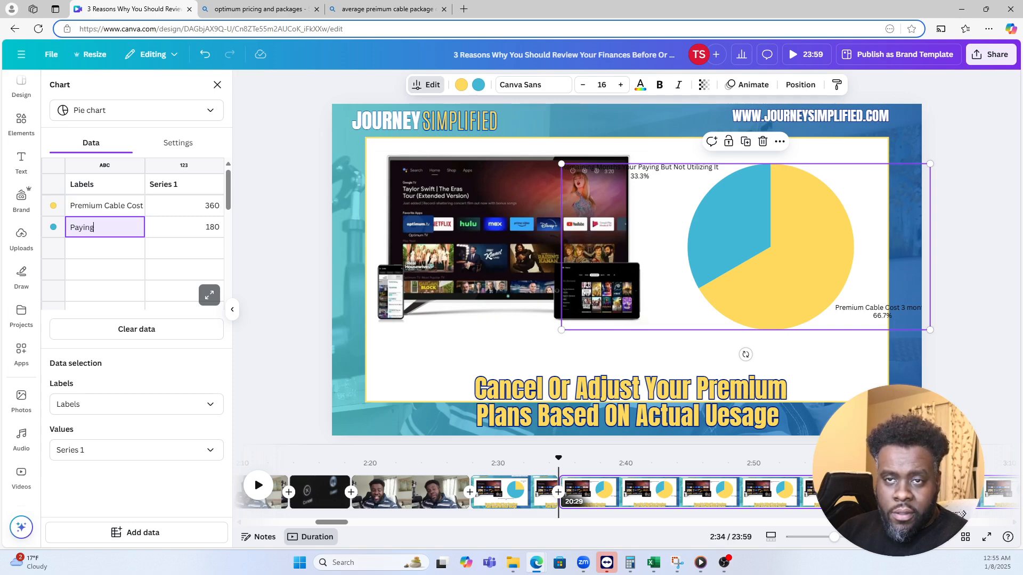
{"action": "type", "text": " For Bas"}
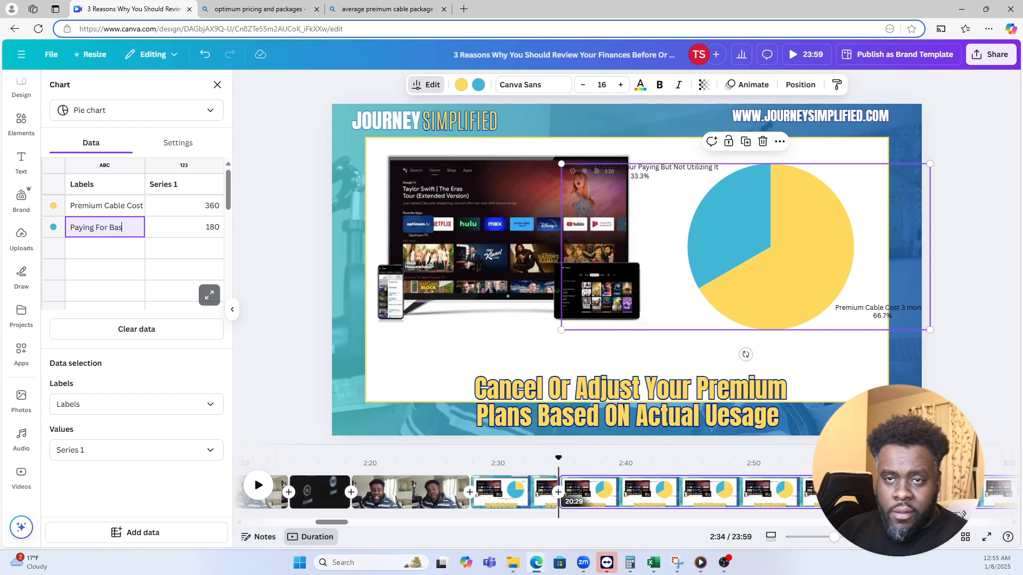
{"action": "type", "text": "ic Cable"}
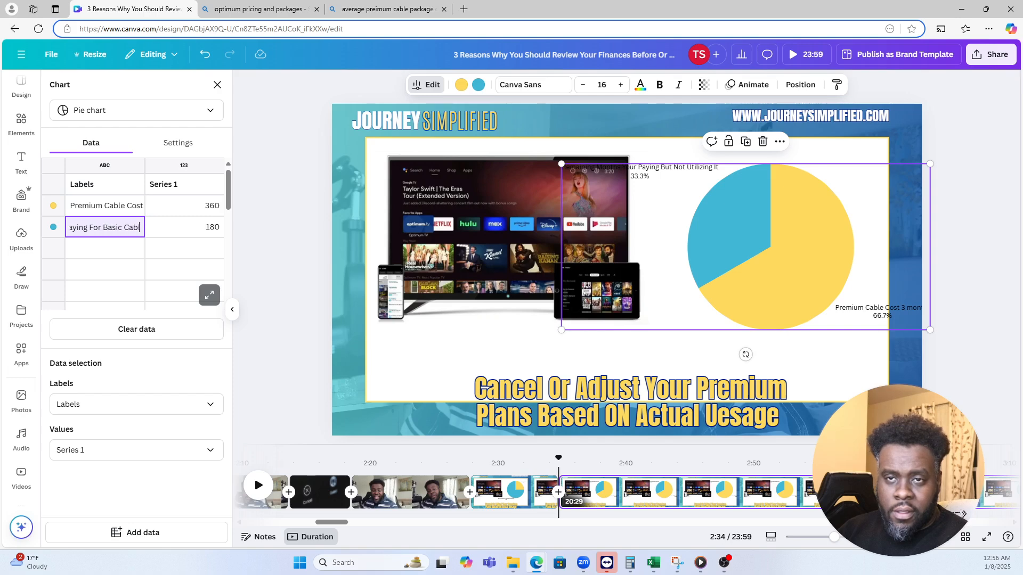
- Add "Paying For" before "Premium Cable" in the yellow slice's label
{"action": "left_click", "coordinate": [100, 211]}
{"action": "left_click", "coordinate": [99, 211]}
{"action": "key", "text": "ctrl+a"}
{"action": "left_click_drag", "start_coordinate": [85, 206], "coordinate": [63, 206]}
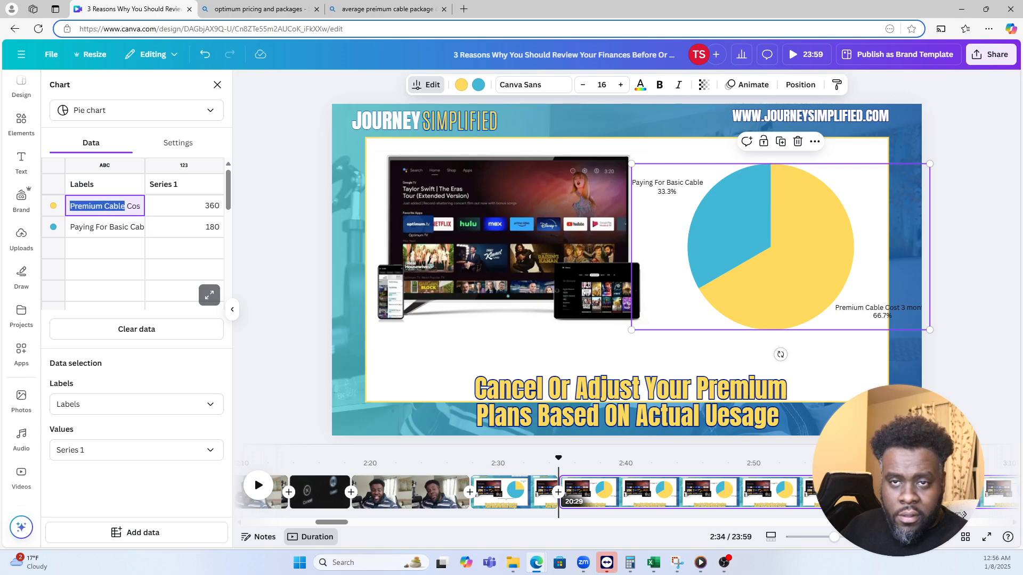
{"action": "key", "text": "Left"}
{"action": "type", "text": "Pay"}
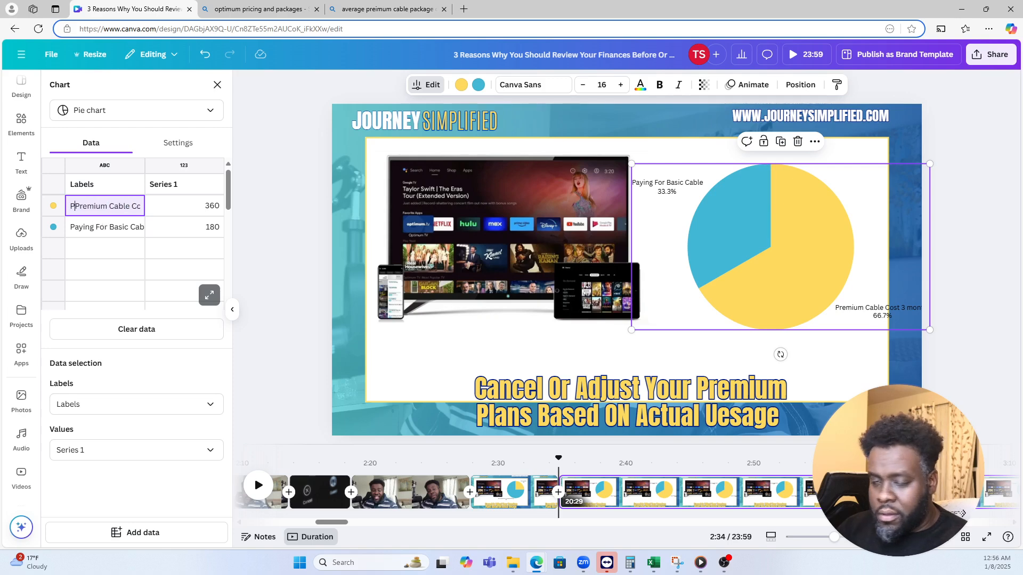
{"action": "type", "text": "ing for"}
{"action": "key", "text": "BackSpace"}
{"action": "key", "text": "BackSpace"}
{"action": "key", "text": "BackSpace"}
{"action": "type", "text": "For Premium"}
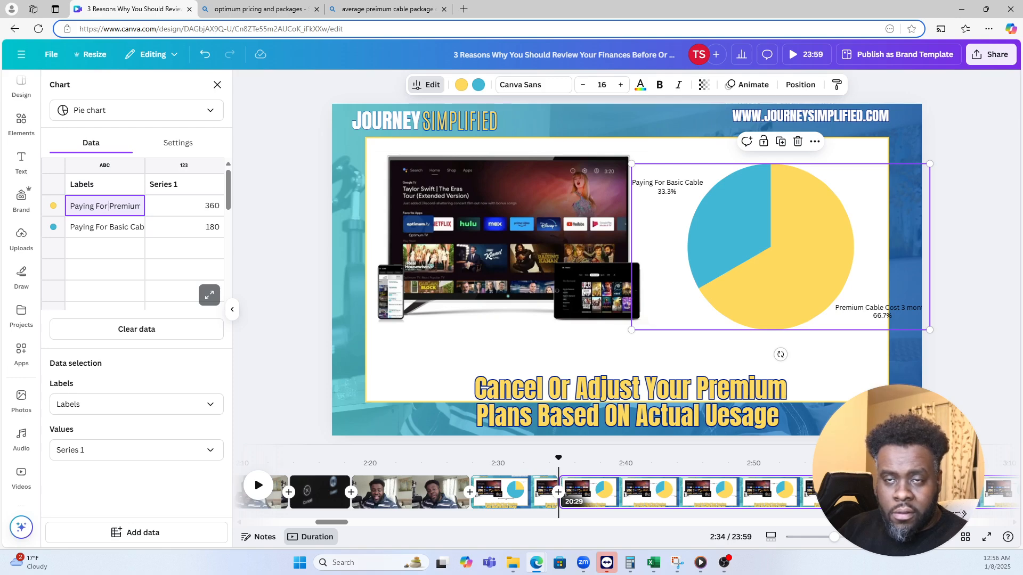
- Replace the word "Cost" in the yellow slice's label with "For The Sereies You Want", keeping "3 months" at the end
{"action": "key", "text": "ctrl+shift+Right"}
{"action": "key", "text": "shift+End"}
{"action": "left_click", "coordinate": [85, 206]}
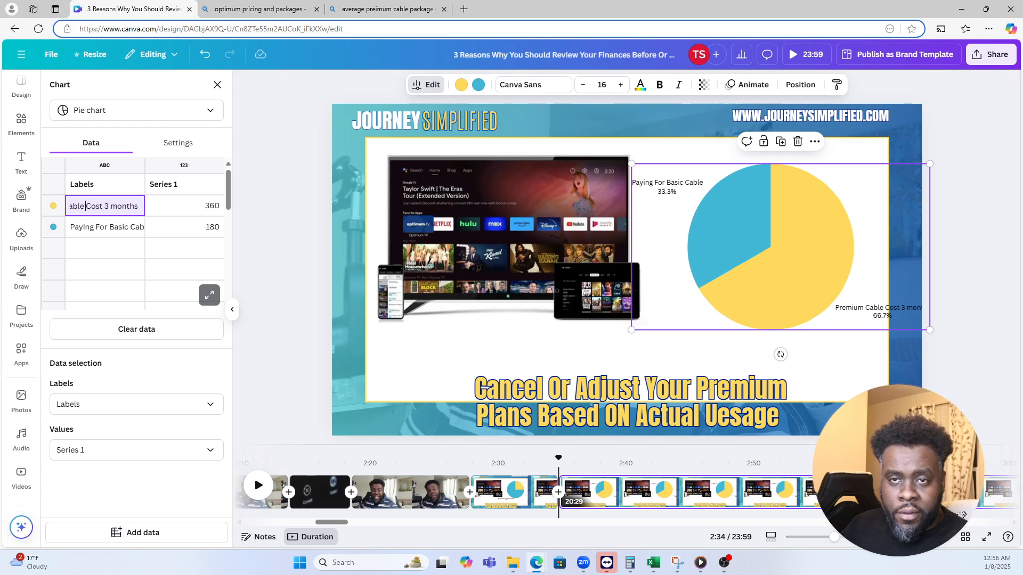
{"action": "double_click", "coordinate": [94, 206]}
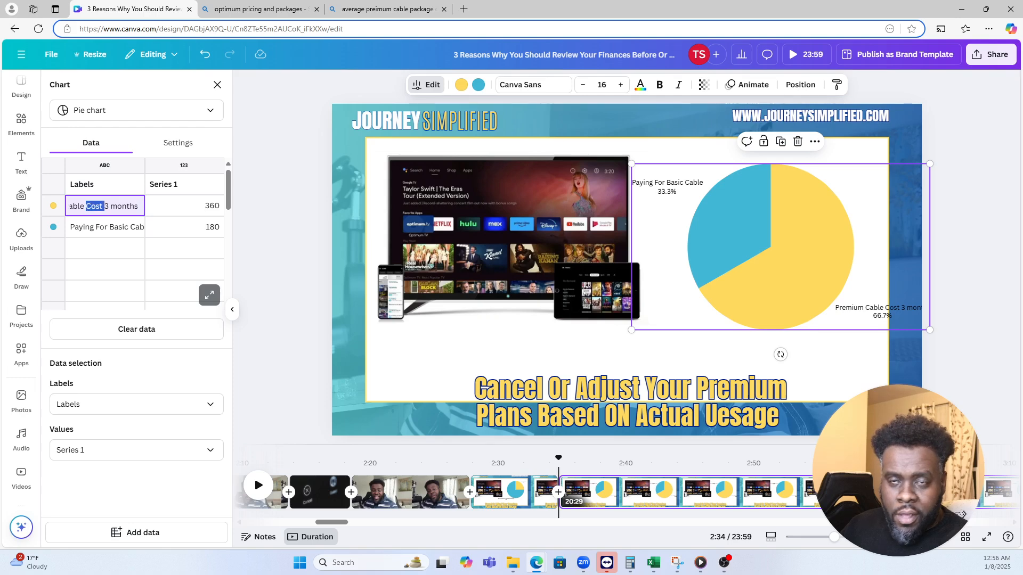
{"action": "type", "text": "When You3"}
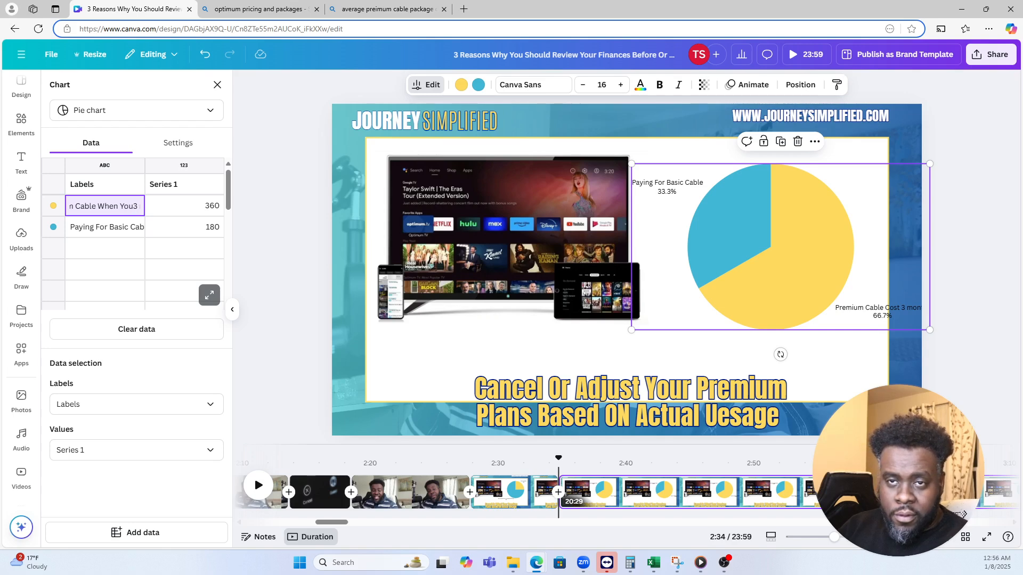
{"action": "key", "text": "BackSpace"}
{"action": "key", "text": "BackSpace"}
{"action": "key", "text": "BackSpace"}
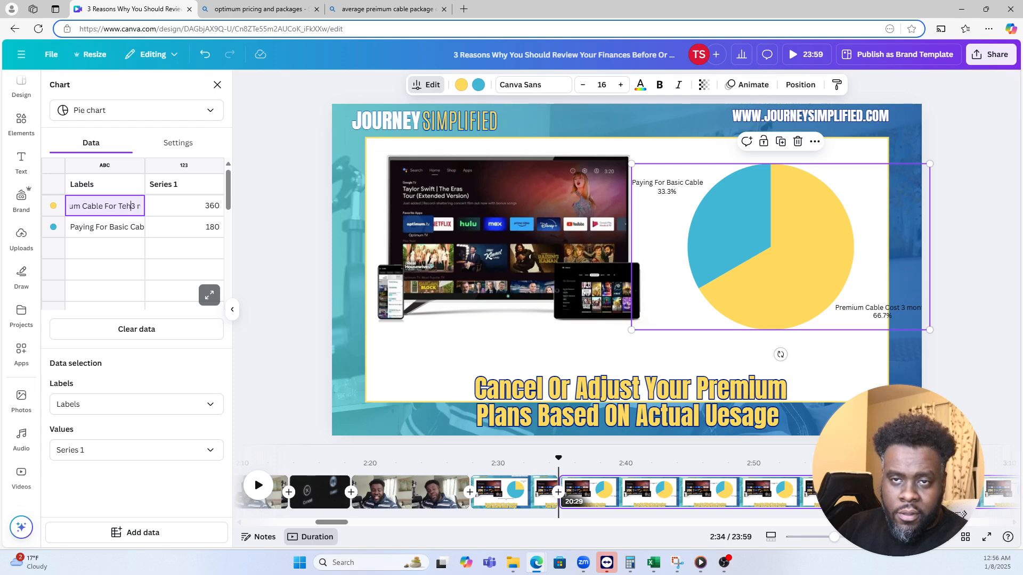
{"action": "type", "text": "For The Sereies"}
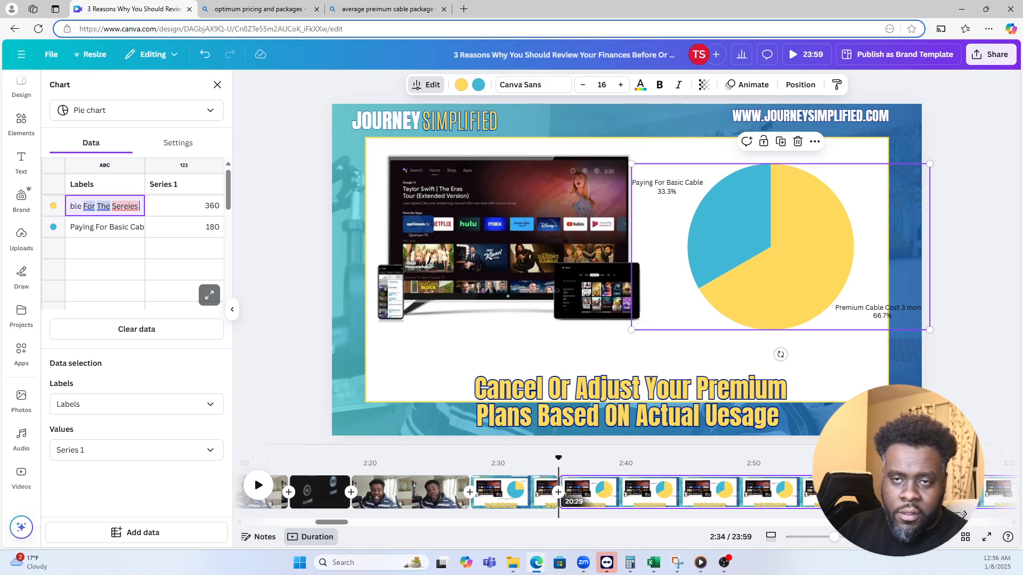
{"action": "type", "text": " You Want"}
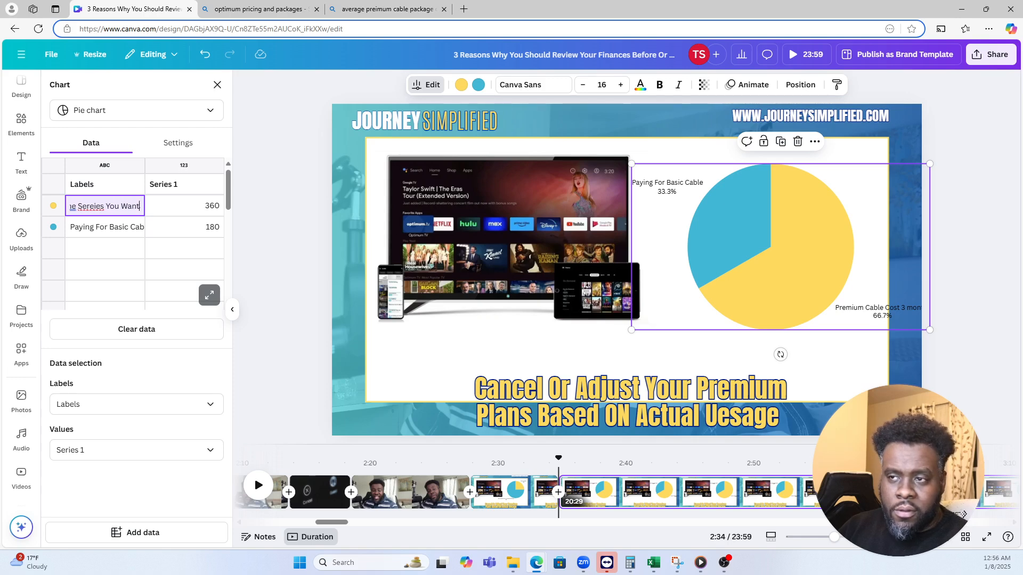
{"action": "right_click", "coordinate": [86, 207]}
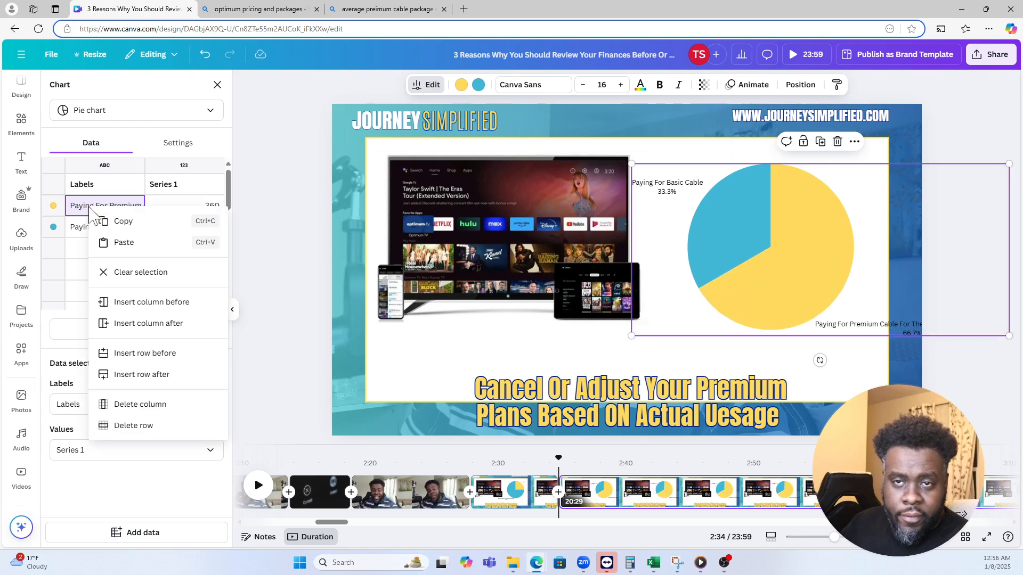
{"action": "left_click", "coordinate": [87, 207]}
{"action": "double_click", "coordinate": [87, 207]}
{"action": "double_click", "coordinate": [87, 207]}
{"action": "left_click", "coordinate": [87, 206]}
{"action": "left_click_drag", "start_coordinate": [85, 207], "coordinate": [139, 207]}
{"action": "key", "text": "ctrl+z"}
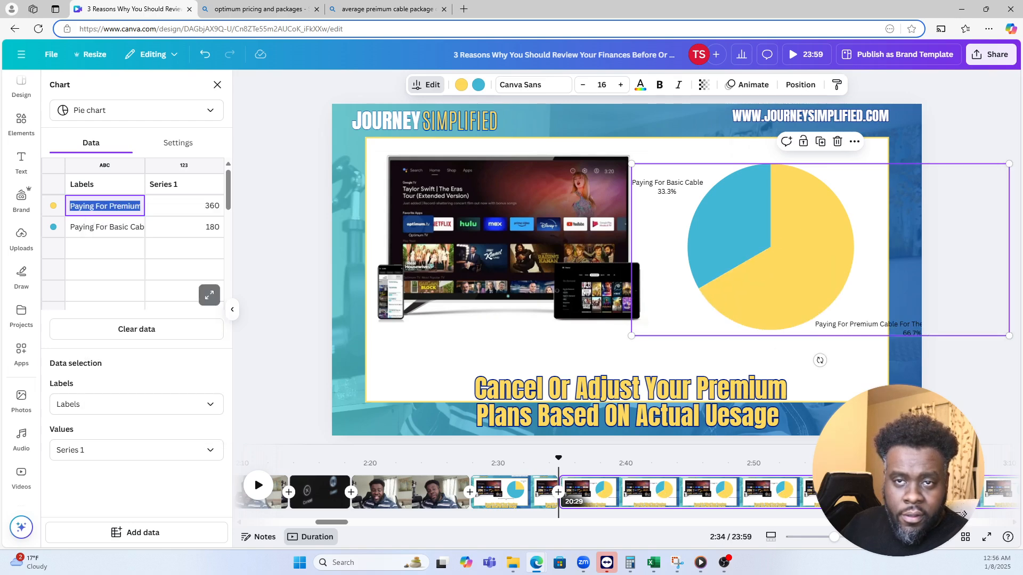
{"action": "key", "text": "ctrl+y"}
{"action": "key", "text": "ctrl+z"}
{"action": "key", "text": "ctrl+y"}
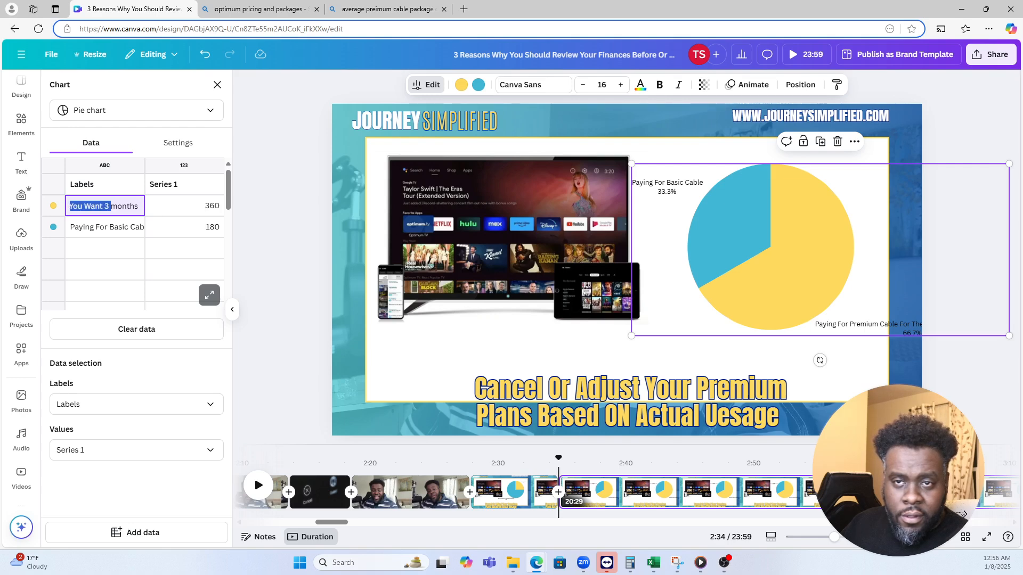
{"action": "key", "text": "Left"}
{"action": "key", "text": "Left"}
{"action": "key", "text": "Left"}
{"action": "key", "text": "Left"}
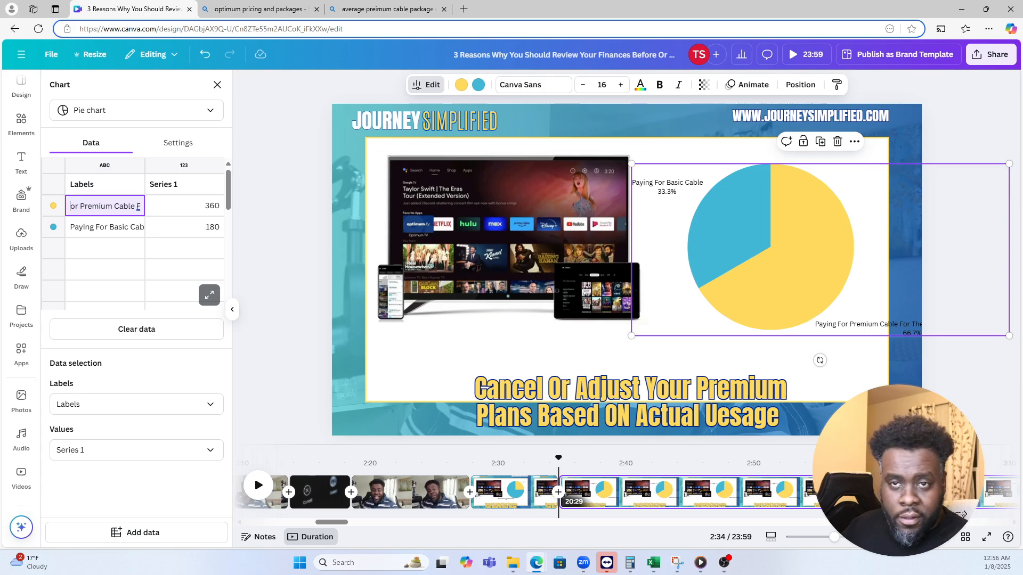
{"action": "key", "text": "Left"}
{"action": "key", "text": "Left"}
{"action": "key", "text": "Left"}
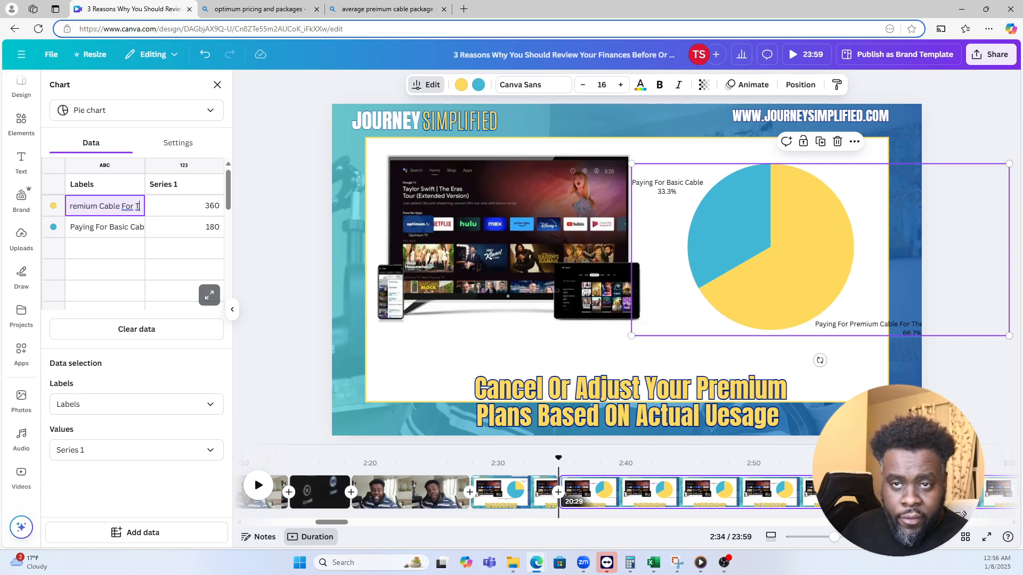
{"action": "type", "text": "ereie"}
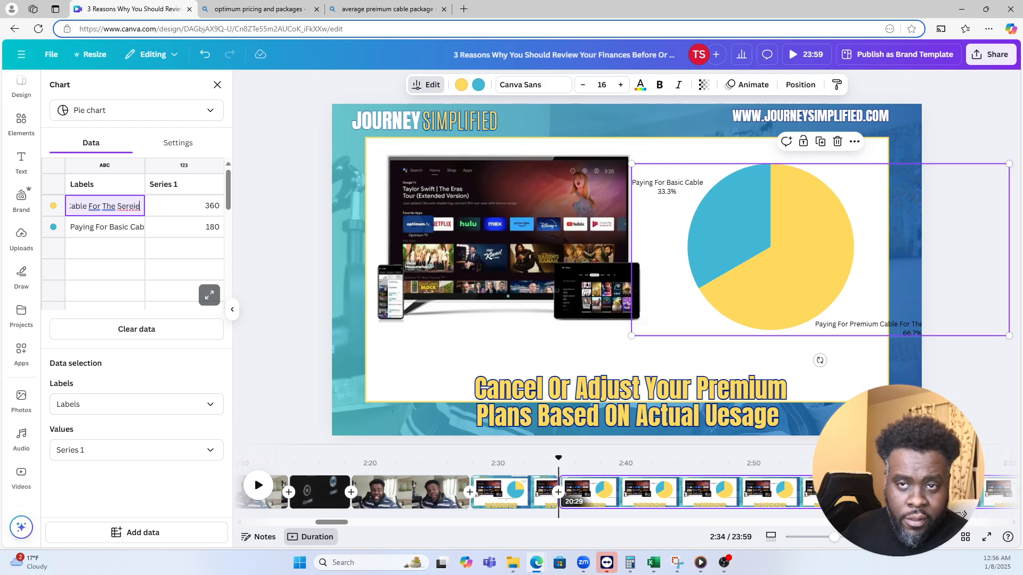
{"action": "right_click", "coordinate": [128, 208]}
{"action": "left_click", "coordinate": [133, 250]}
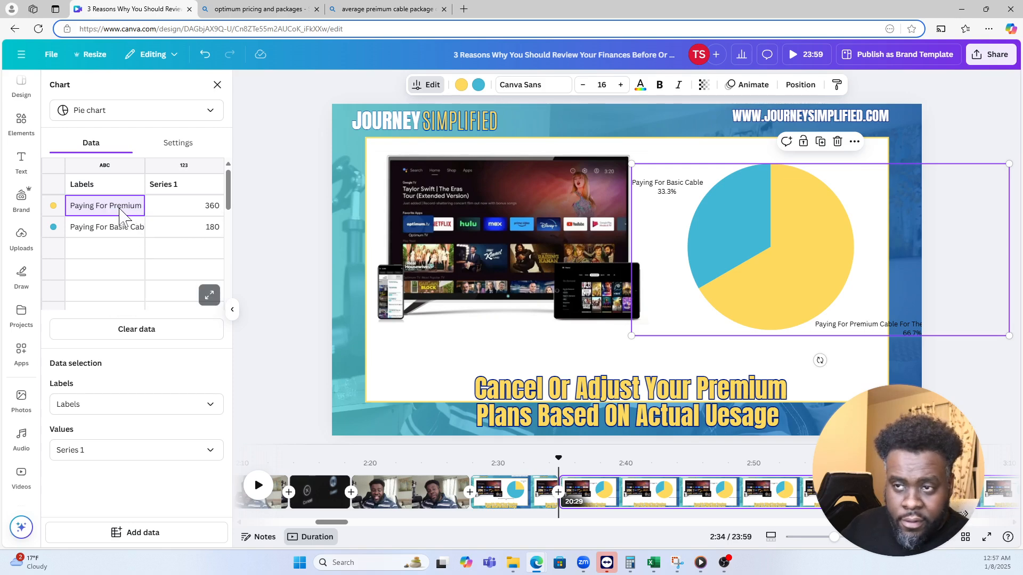
- Correct the misspelled "Sereies" to "Series" in the yellow slice's label
{"action": "double_click", "coordinate": [120, 209]}
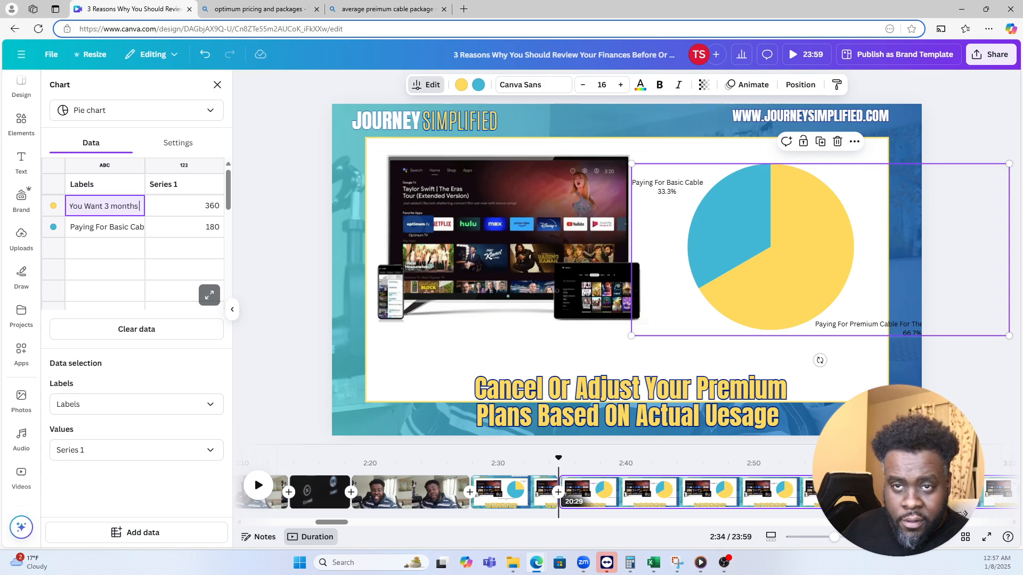
{"action": "key", "text": "Left"}
{"action": "key", "text": "Left"}
{"action": "key", "text": "Left"}
{"action": "key", "text": "Left"}
{"action": "key", "text": "Left"}
{"action": "key", "text": "Left"}
{"action": "key", "text": "Left"}
{"action": "key", "text": "Left"}
{"action": "key", "text": "Left"}
{"action": "key", "text": "Left"}
{"action": "key", "text": "Left"}
{"action": "key", "text": "Left"}
{"action": "key", "text": "Left"}
{"action": "key", "text": "Left"}
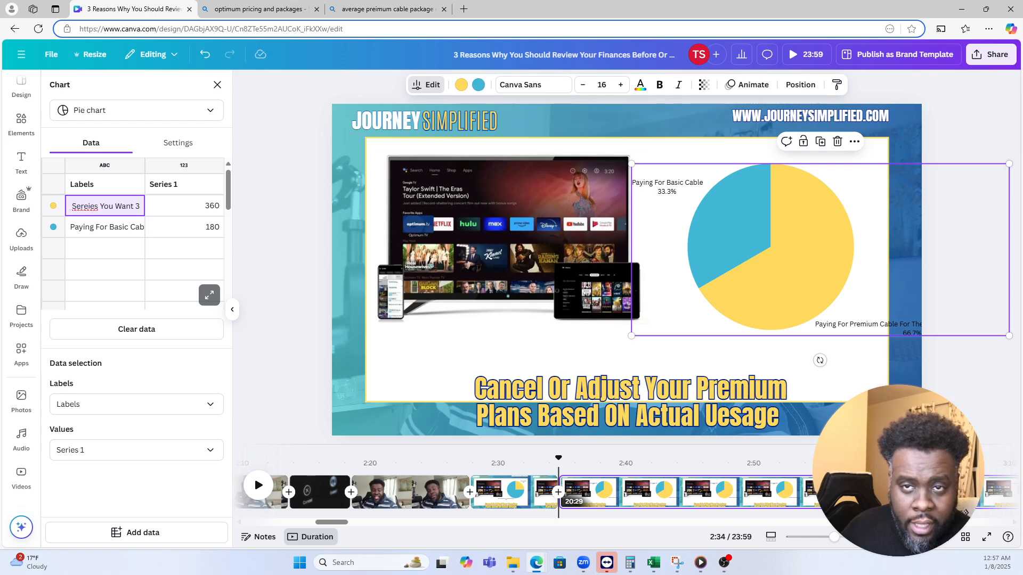
{"action": "key", "text": "Delete"}
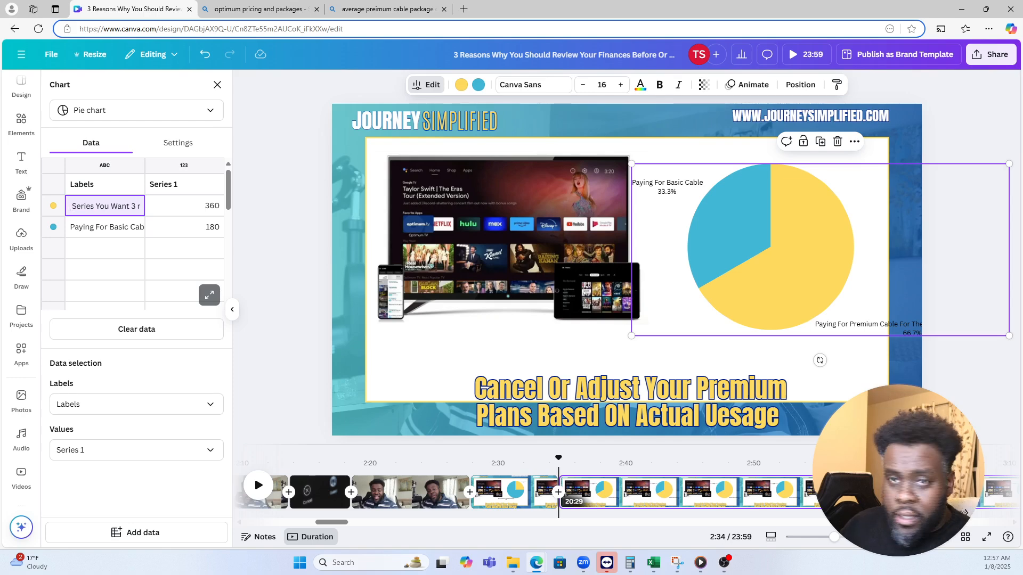
{"action": "left_click", "coordinate": [151, 255]}
- Enlarge the TV and devices image to span most of the white frame and set its transparency to 11
{"action": "mouse_move", "coordinate": [763, 304]}
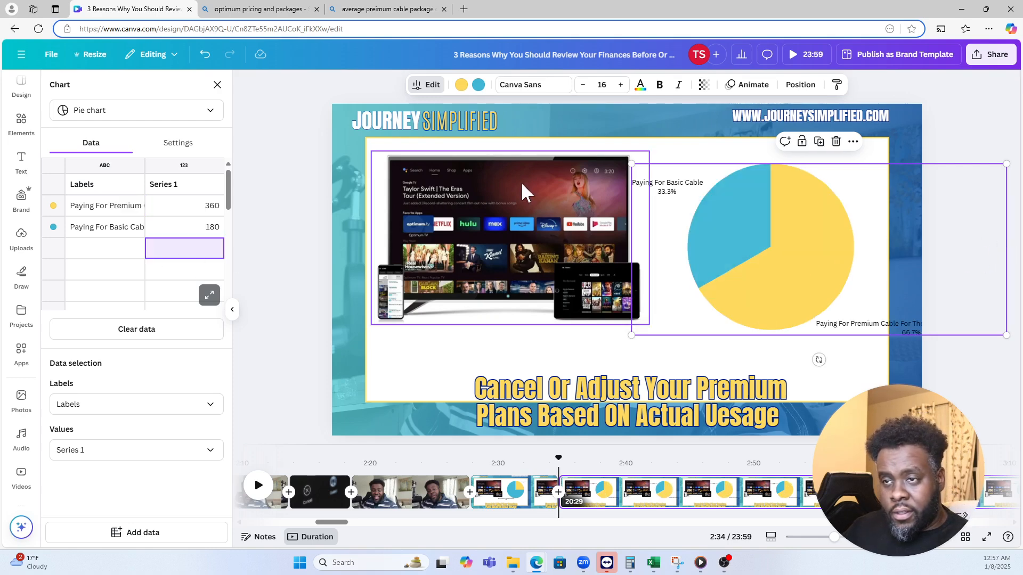
{"action": "left_click", "coordinate": [484, 231]}
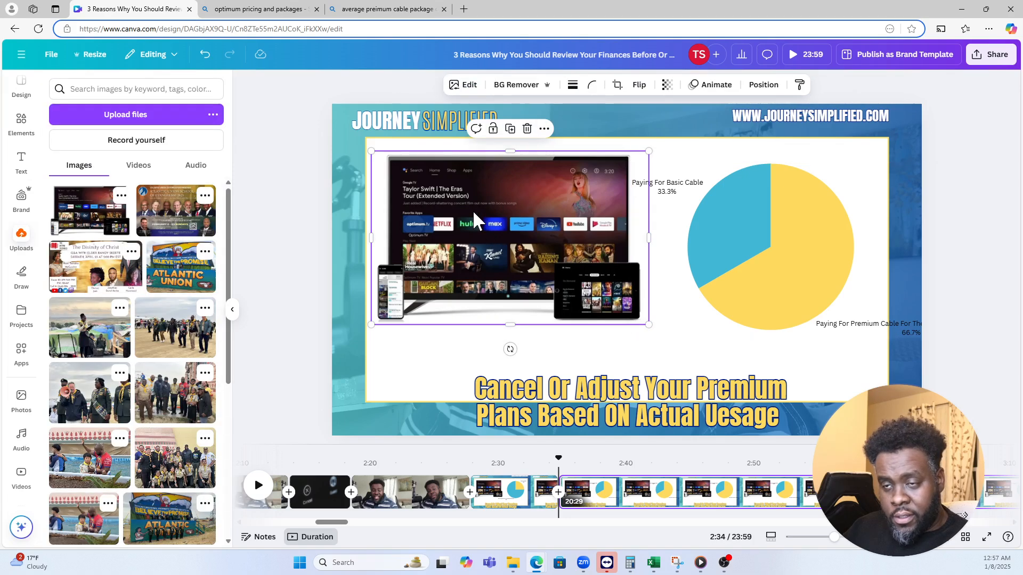
{"action": "mouse_move", "coordinate": [445, 204]}
{"action": "left_mouse_down"}
{"action": "mouse_move", "coordinate": [425, 187]}
{"action": "mouse_move", "coordinate": [446, 197]}
{"action": "left_mouse_up"}
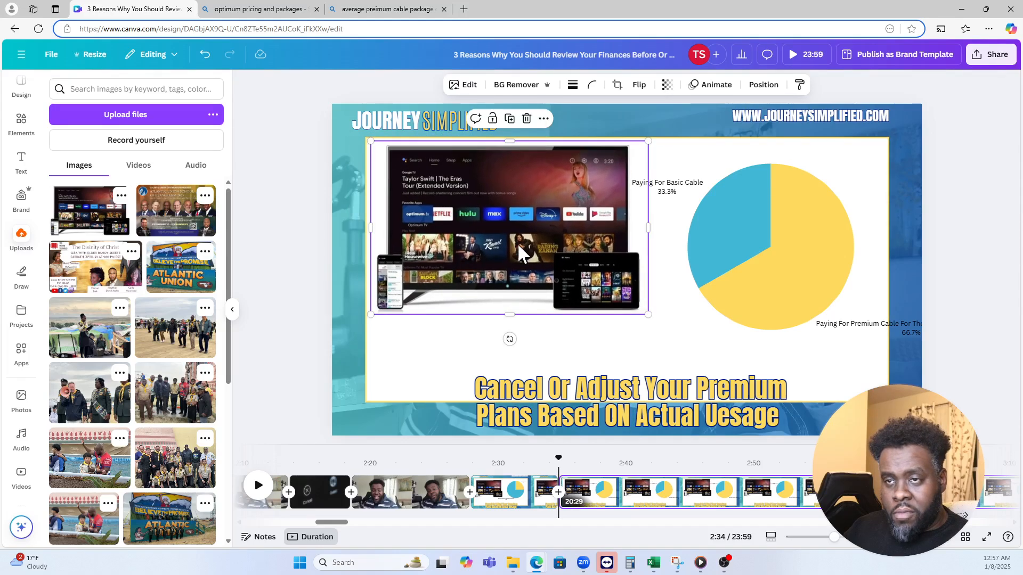
{"action": "left_click_drag", "start_coordinate": [648, 314], "coordinate": [850, 366]}
{"action": "left_click_drag", "start_coordinate": [589, 312], "coordinate": [610, 310]}
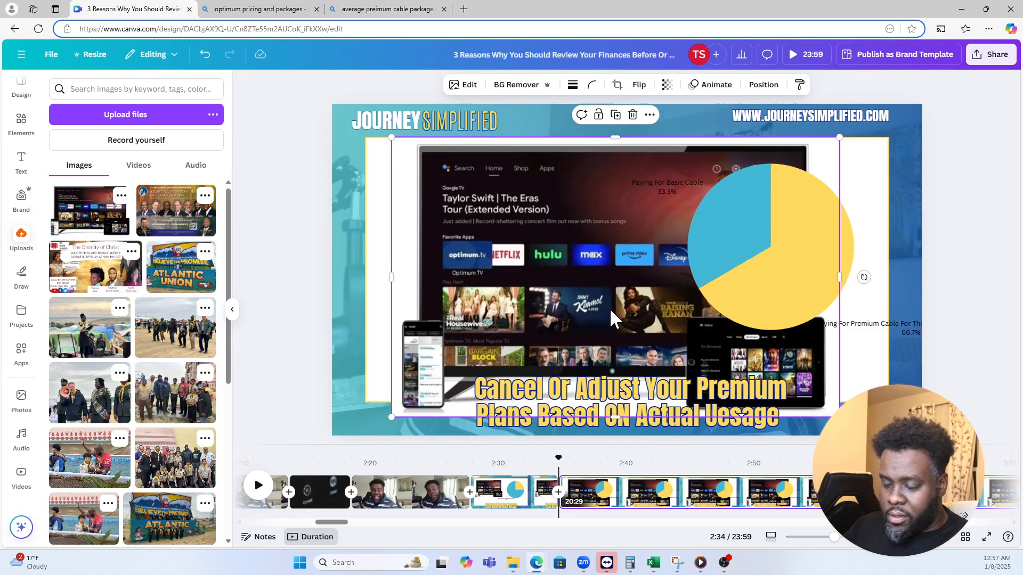
{"action": "left_click", "coordinate": [667, 84]}
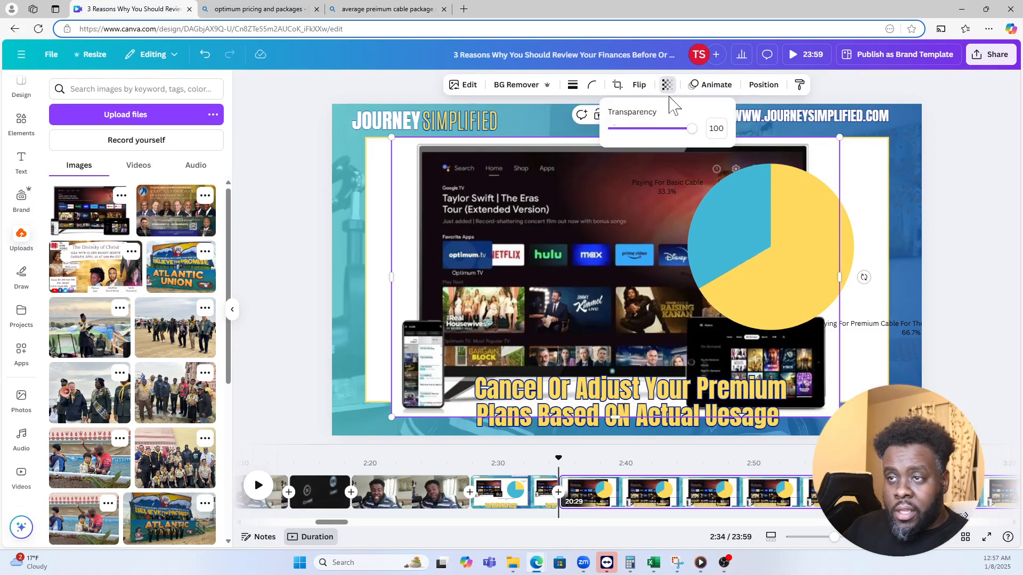
{"action": "left_click_drag", "start_coordinate": [695, 128], "coordinate": [621, 133]}
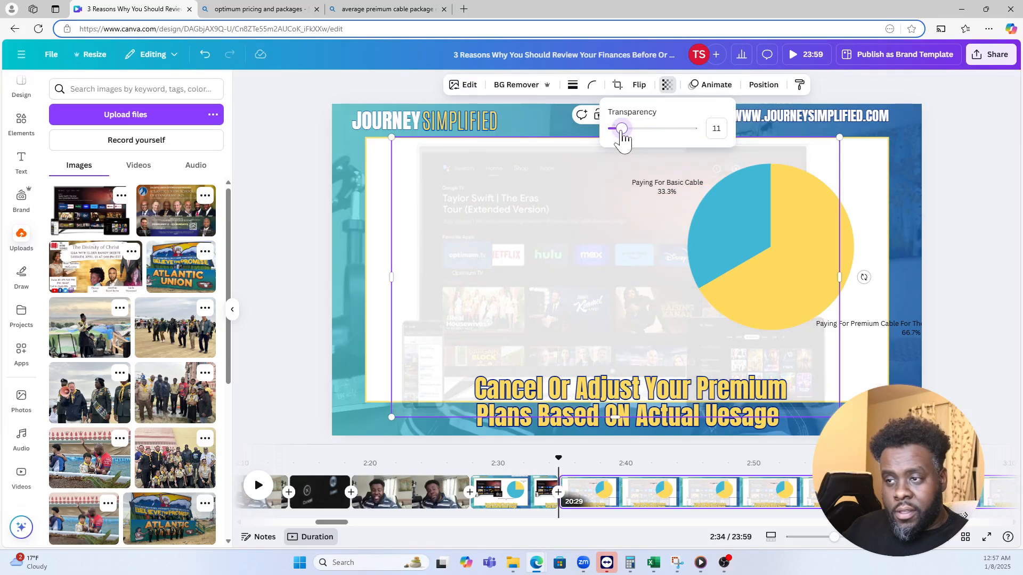
- Move the pie chart to the left part of the white frame, over the faded TV image
{"action": "left_click_drag", "start_coordinate": [742, 220], "coordinate": [688, 235]}
{"action": "left_click_drag", "start_coordinate": [840, 272], "coordinate": [623, 308]}
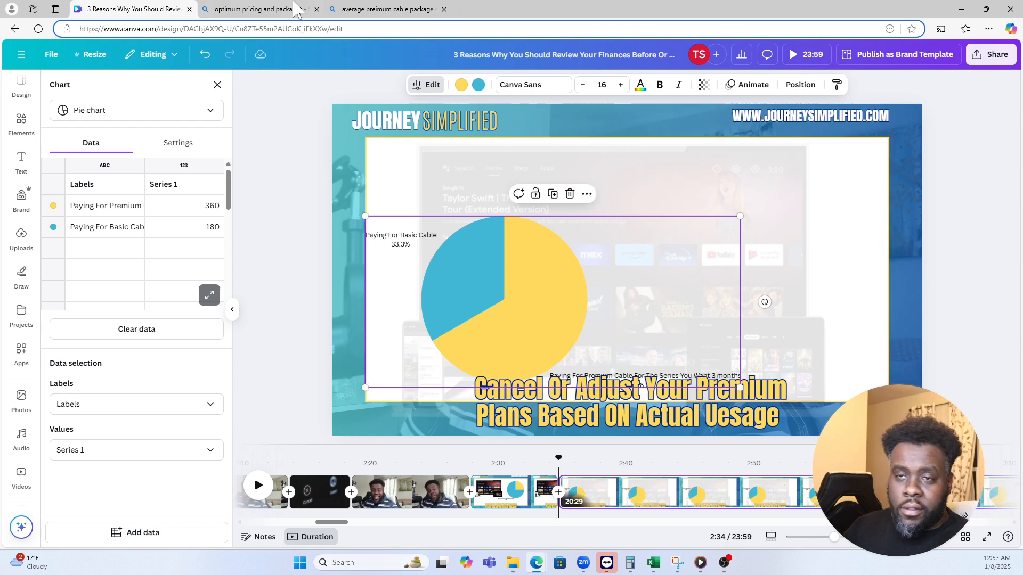
- Locate the average cable package cost summary in the search results for "average preimum cable package cost"
{"action": "left_click", "coordinate": [383, 9]}
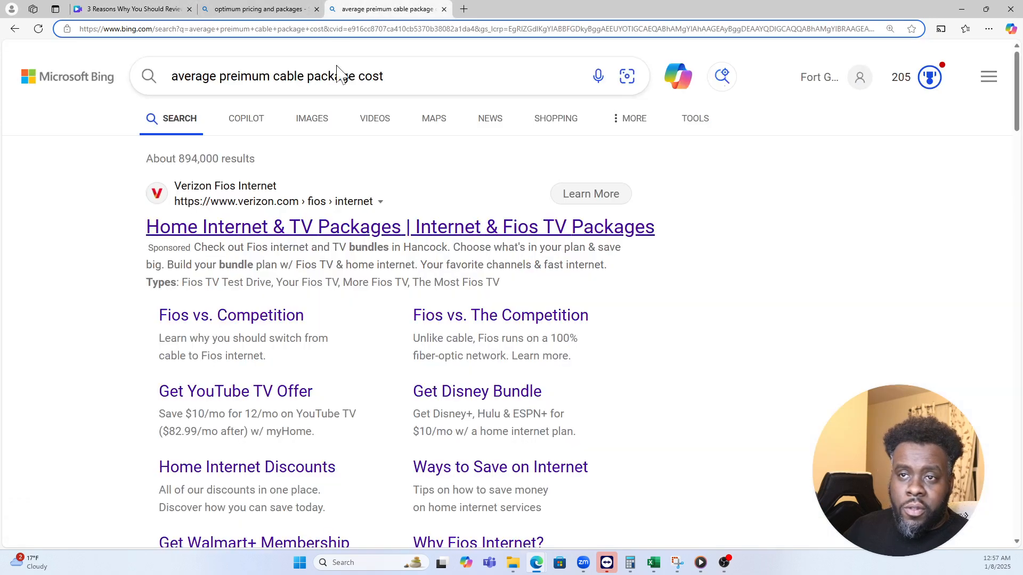
{"action": "left_click", "coordinate": [272, 11]}
{"action": "scroll", "coordinate": [263, 255], "scroll_direction": "down", "scroll_amount": 10}
{"action": "scroll", "coordinate": [263, 255], "scroll_direction": "down", "scroll_amount": 10}
{"action": "scroll", "coordinate": [262, 256], "scroll_direction": "up", "scroll_amount": 4}
{"action": "left_click", "coordinate": [366, 9]}
{"action": "scroll", "coordinate": [343, 282], "scroll_direction": "down", "scroll_amount": 20}
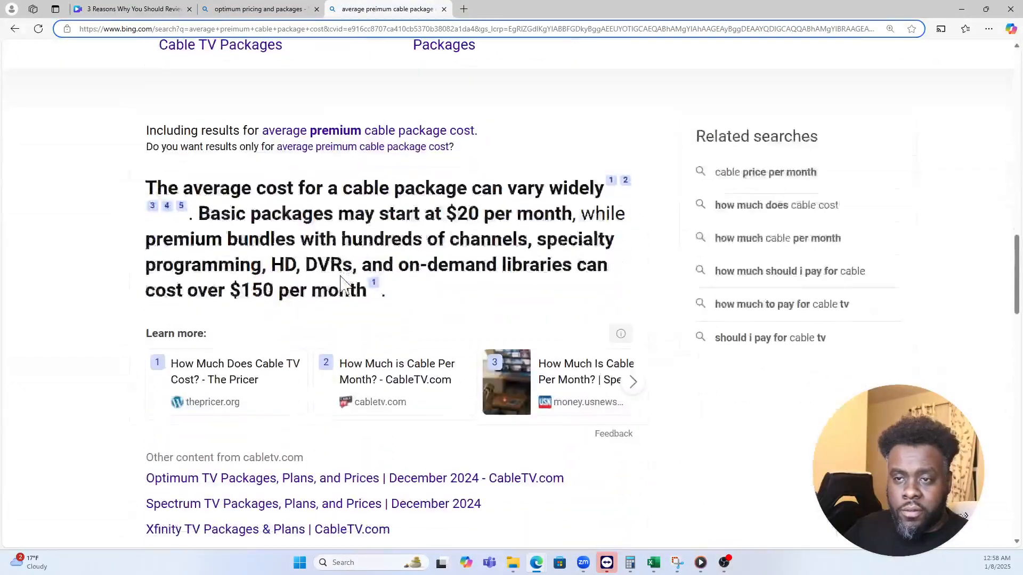
{"action": "scroll", "coordinate": [340, 276], "scroll_direction": "up", "scroll_amount": 1}
{"action": "scroll", "coordinate": [340, 276], "scroll_direction": "down", "scroll_amount": 1}
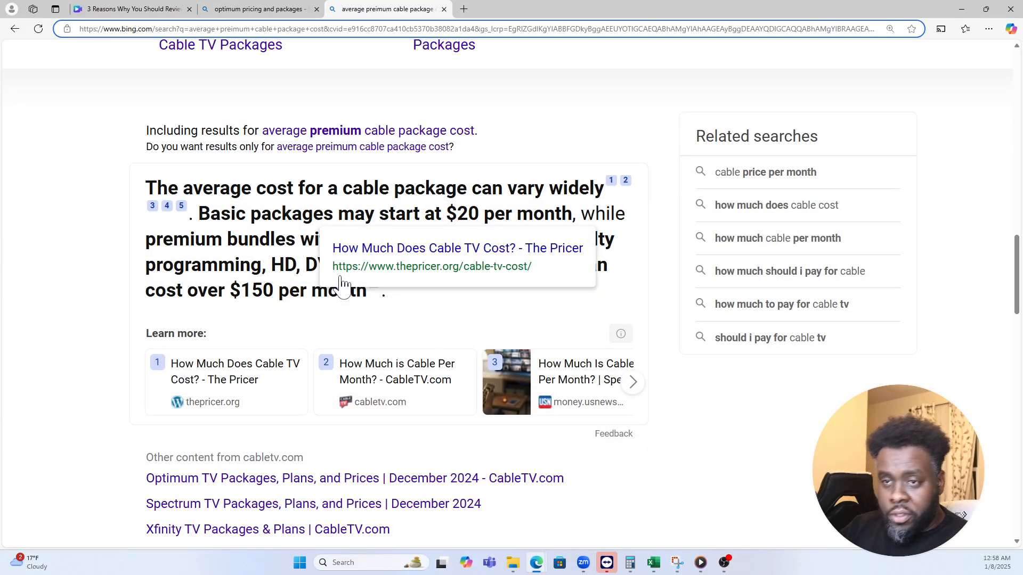
- Capture the average cable cost summary with its source cards as a screenshot, undo the stray pen stroke, and copy the image
{"action": "key", "text": "super+shift+s"}
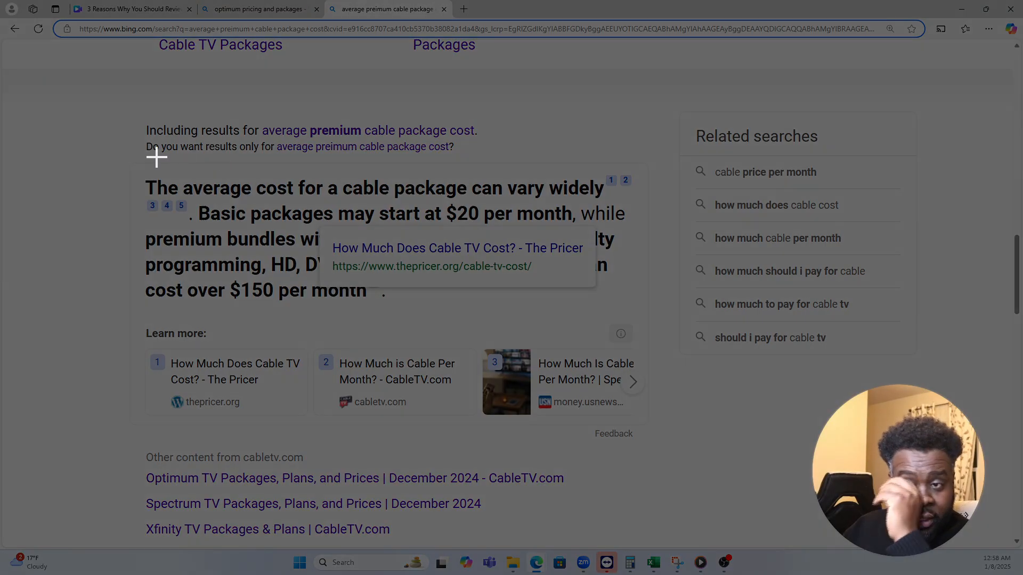
{"action": "key", "text": "Escape"}
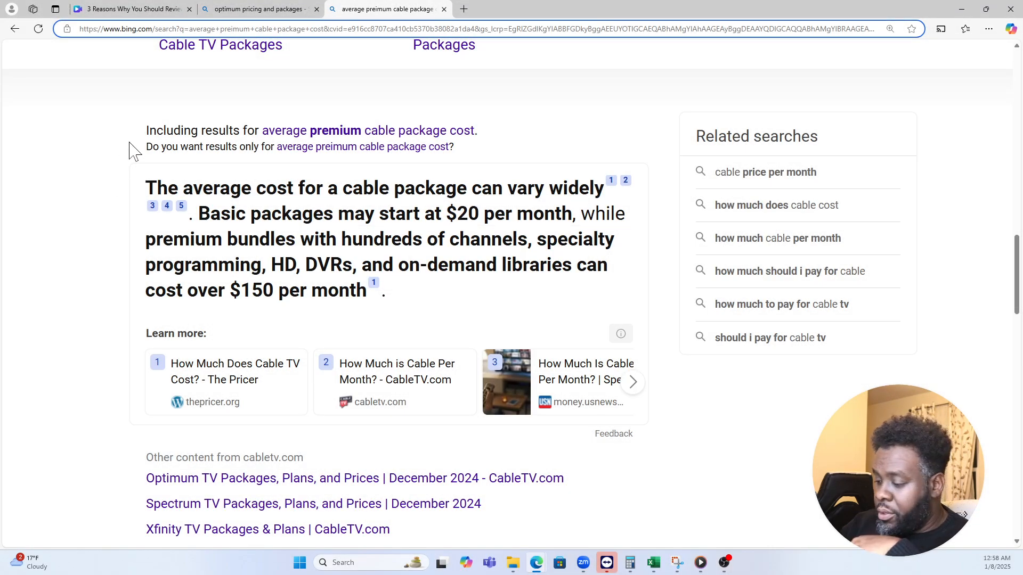
{"action": "key", "text": "super+shift+s"}
{"action": "left_click_drag", "start_coordinate": [122, 158], "coordinate": [650, 442]}
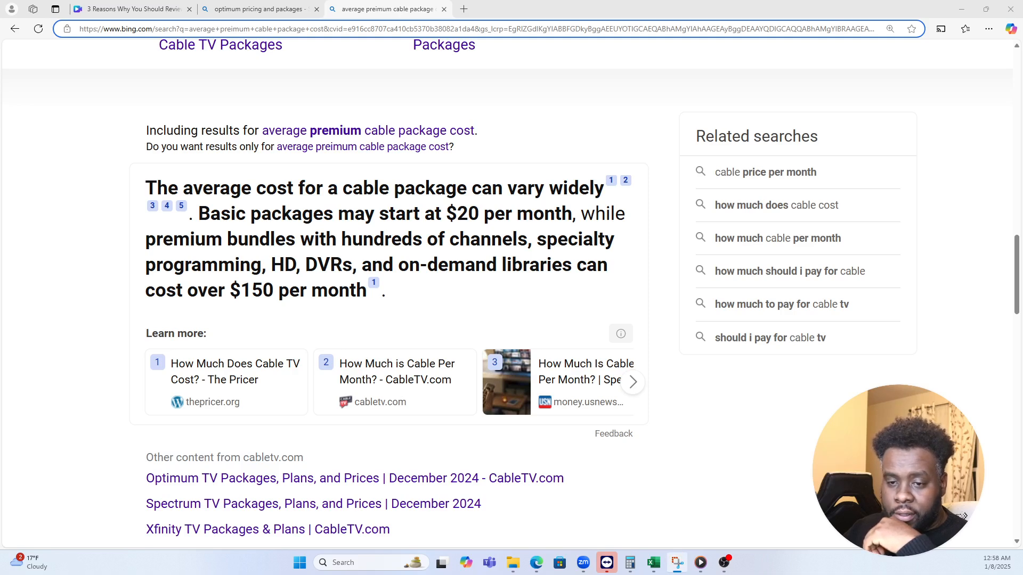
{"action": "left_click_drag", "start_coordinate": [69, 570], "coordinate": [516, 199]}
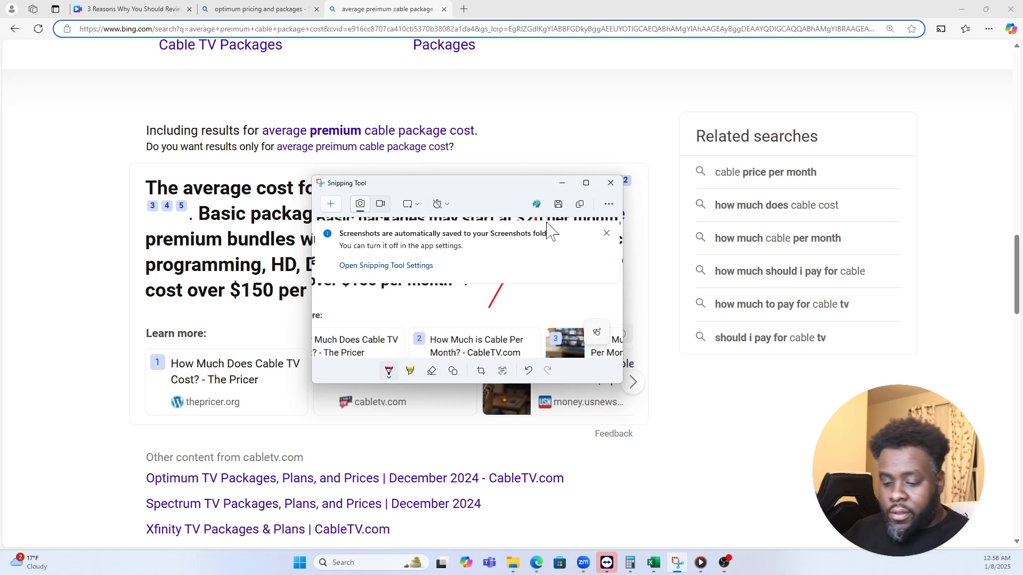
{"action": "key", "text": "ctrl+z"}
{"action": "right_click", "coordinate": [426, 295]}
{"action": "left_click", "coordinate": [455, 317]}
- Return to the Canva design, shrink the pie chart, and move it to the upper-left corner of the white frame
{"action": "left_click", "coordinate": [154, 9]}
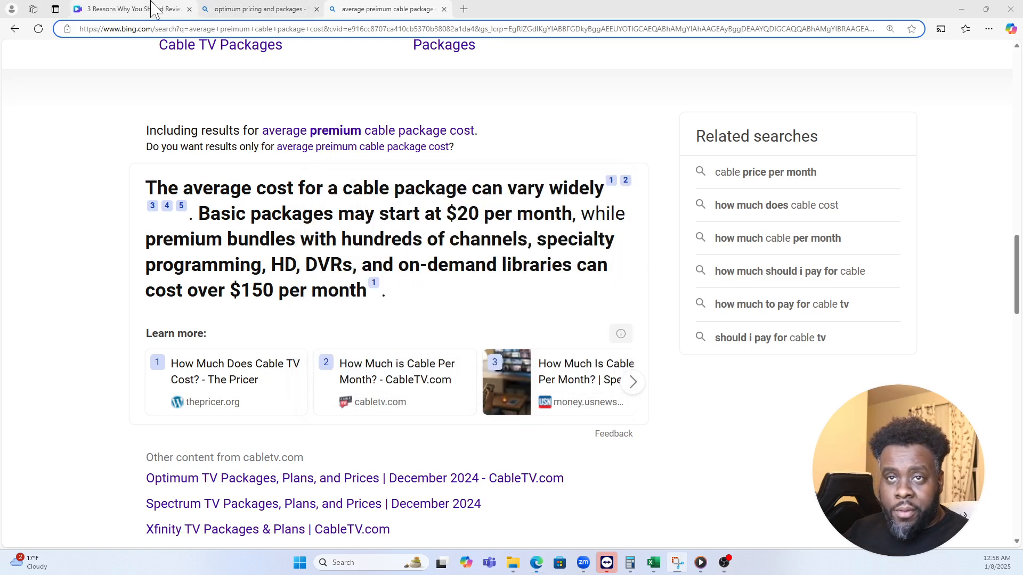
{"action": "left_click_drag", "start_coordinate": [566, 297], "coordinate": [719, 240]}
{"action": "left_click_drag", "start_coordinate": [519, 334], "coordinate": [607, 296]}
{"action": "left_click_drag", "start_coordinate": [667, 256], "coordinate": [423, 231]}
- Paste the cable cost screenshot onto the page and scale it to fit the upper-right part of the white frame
{"action": "left_click", "coordinate": [724, 273]}
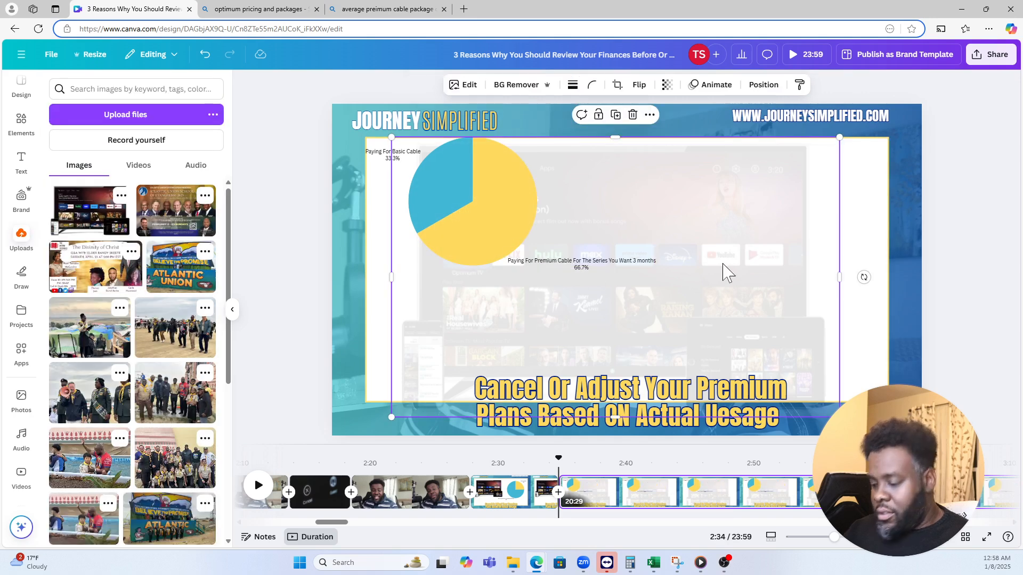
{"action": "key", "text": "ctrl+v"}
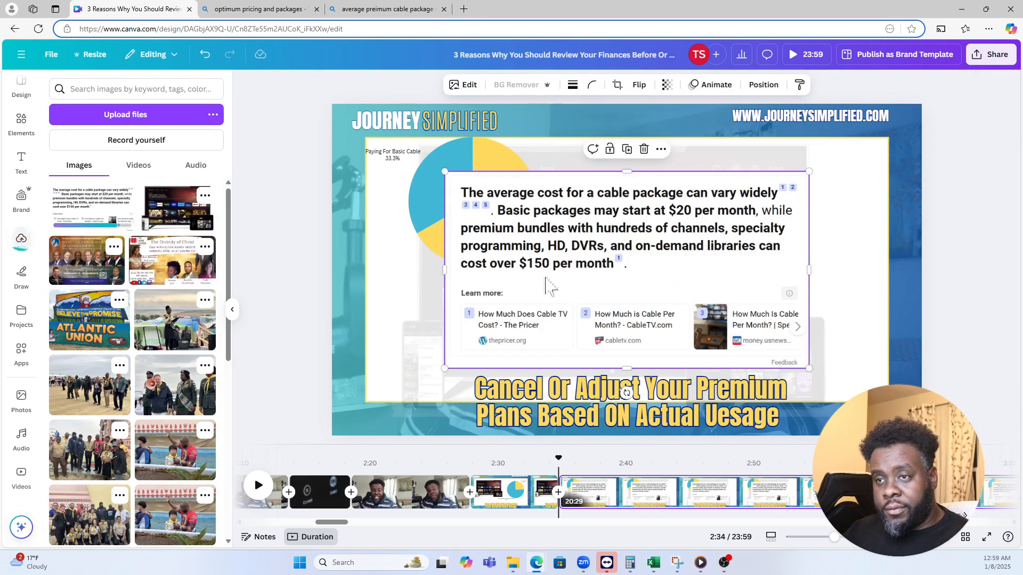
{"action": "left_click_drag", "start_coordinate": [525, 312], "coordinate": [626, 285]}
{"action": "left_click_drag", "start_coordinate": [557, 347], "coordinate": [566, 342]}
{"action": "left_click_drag", "start_coordinate": [878, 292], "coordinate": [850, 288]}
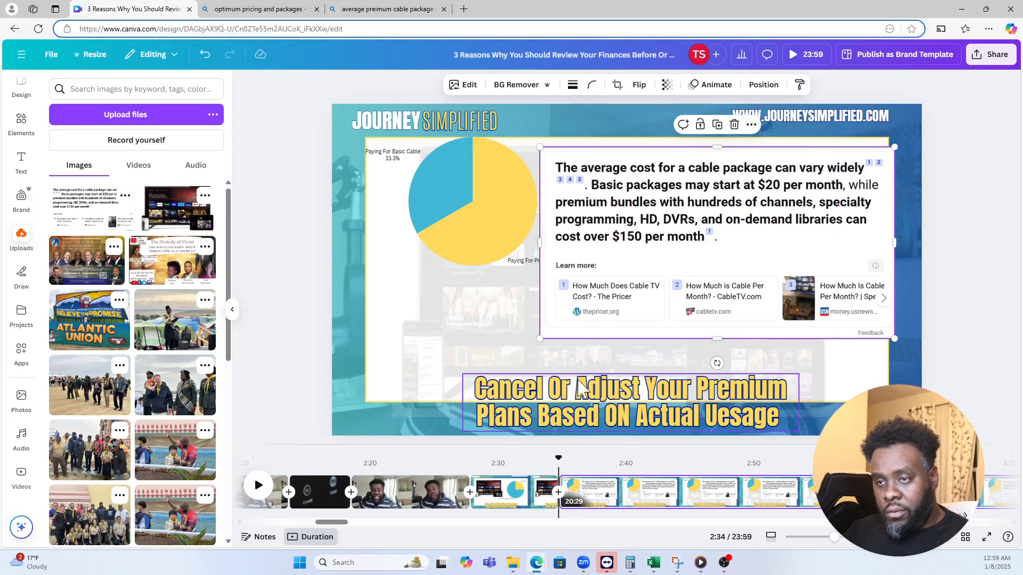
{"action": "left_click_drag", "start_coordinate": [539, 339], "coordinate": [597, 314]}
{"action": "left_click_drag", "start_coordinate": [701, 293], "coordinate": [687, 288]}
- Open the heading "Cancel Or Adjust Your Premium Plans Based ON Actual Uesage" for editing with all its text selected
{"action": "left_click", "coordinate": [579, 410]}
{"action": "double_click", "coordinate": [560, 411]}
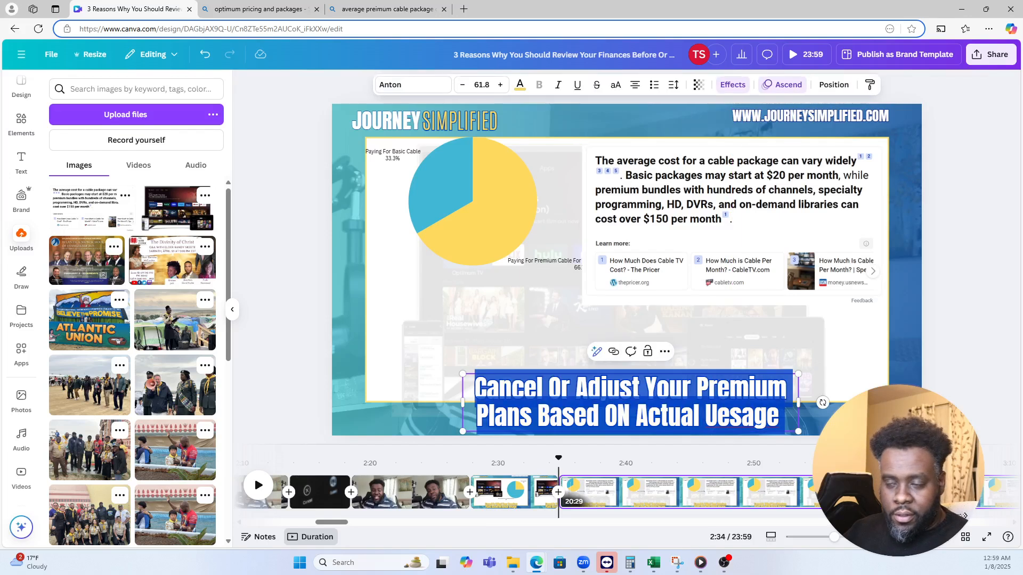
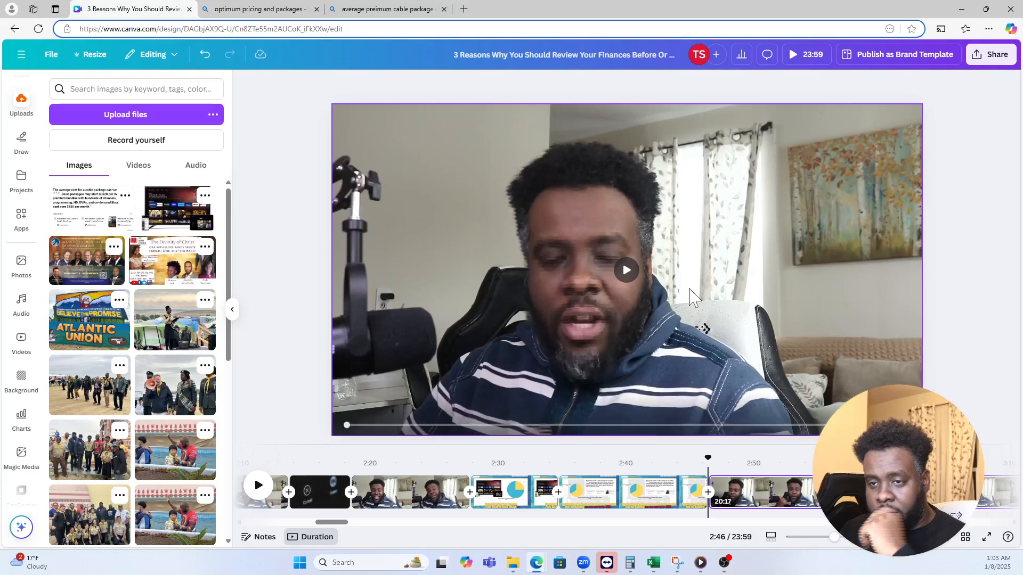
- Play back the video from the first pie chart page at 2:30 through to 3:00
{"action": "left_click", "coordinate": [513, 498]}
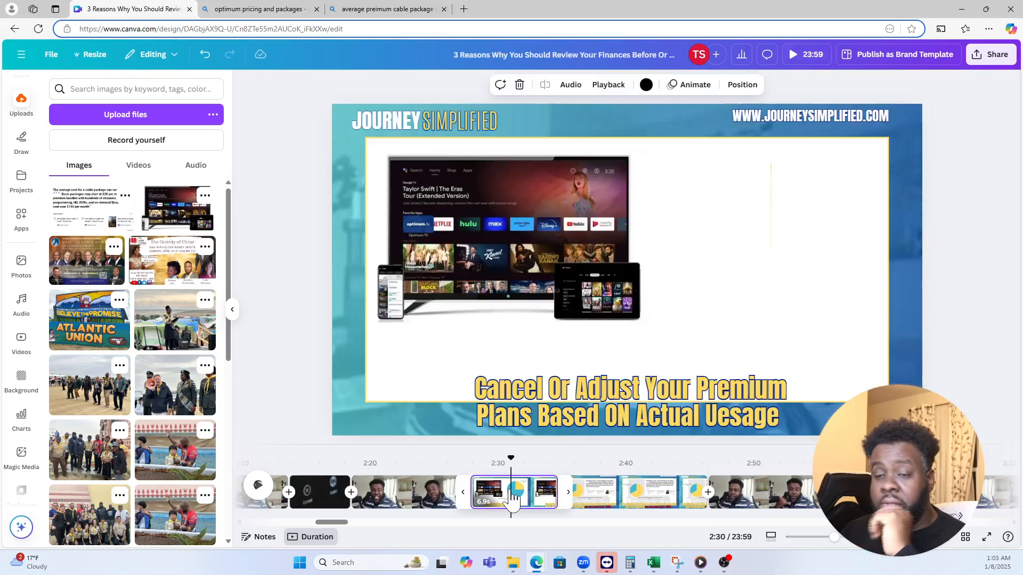
{"action": "left_click", "coordinate": [266, 485]}
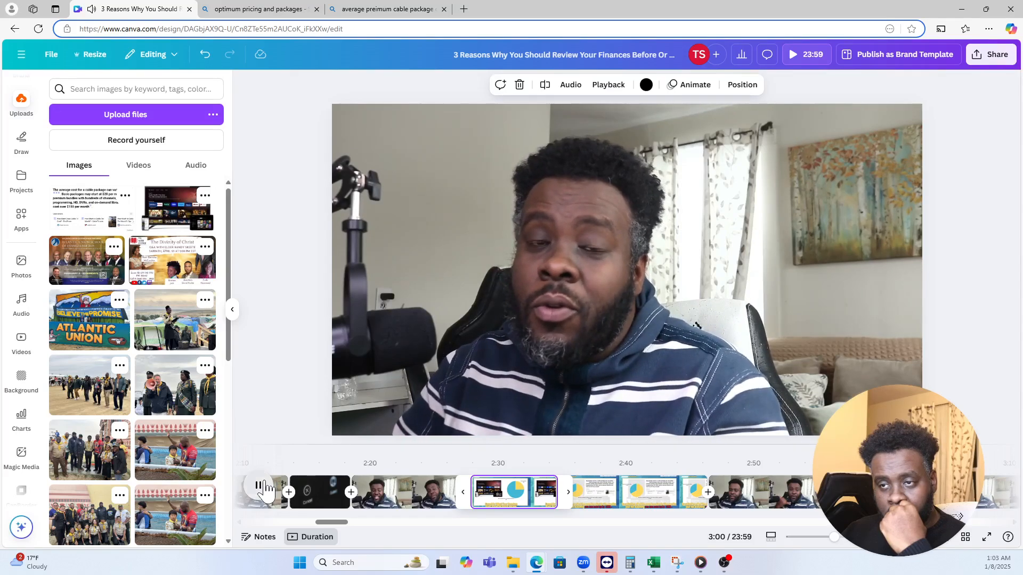
{"action": "left_click", "coordinate": [259, 485]}
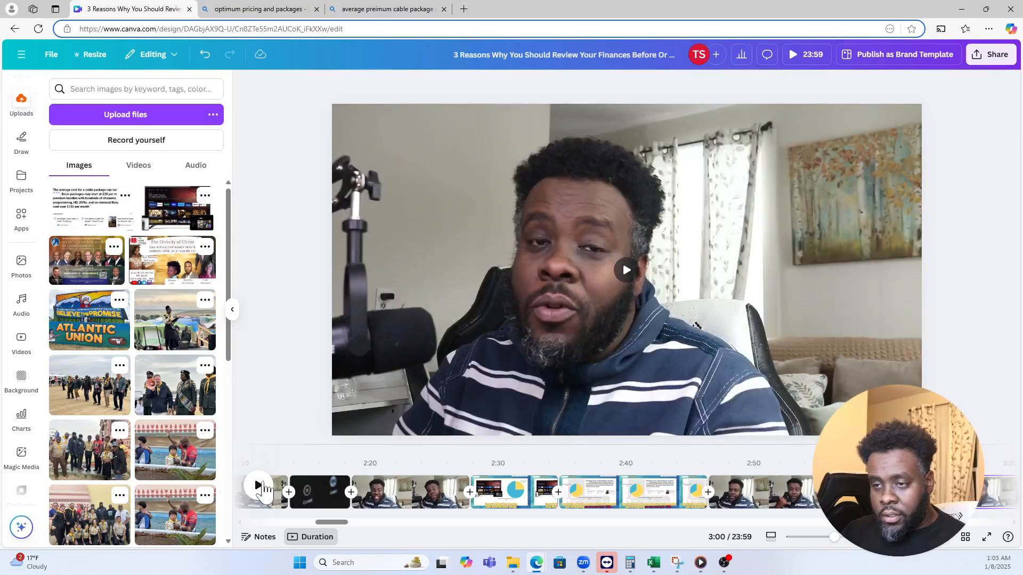
- Copy all elements of the second pie chart page and paste them onto the talking-head clip at 3:03
{"action": "left_click", "coordinate": [586, 499]}
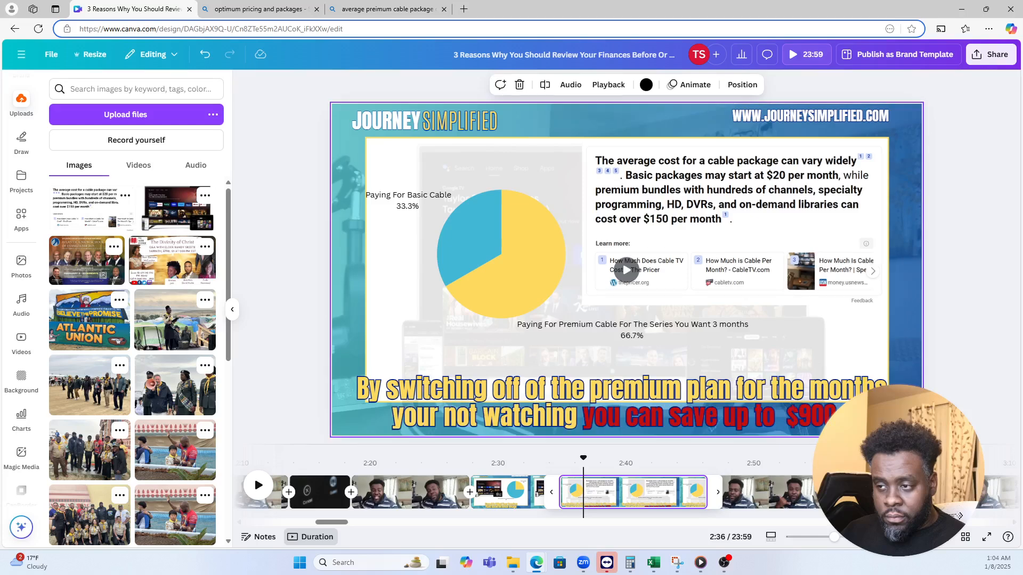
{"action": "left_click_drag", "start_coordinate": [961, 437], "coordinate": [331, 109]}
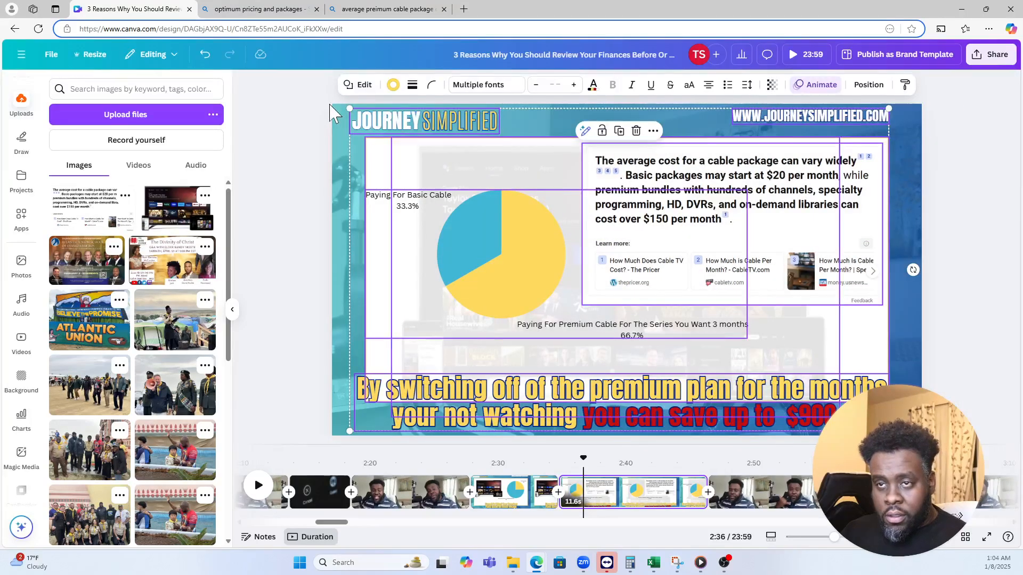
{"action": "left_click", "coordinate": [345, 231]}
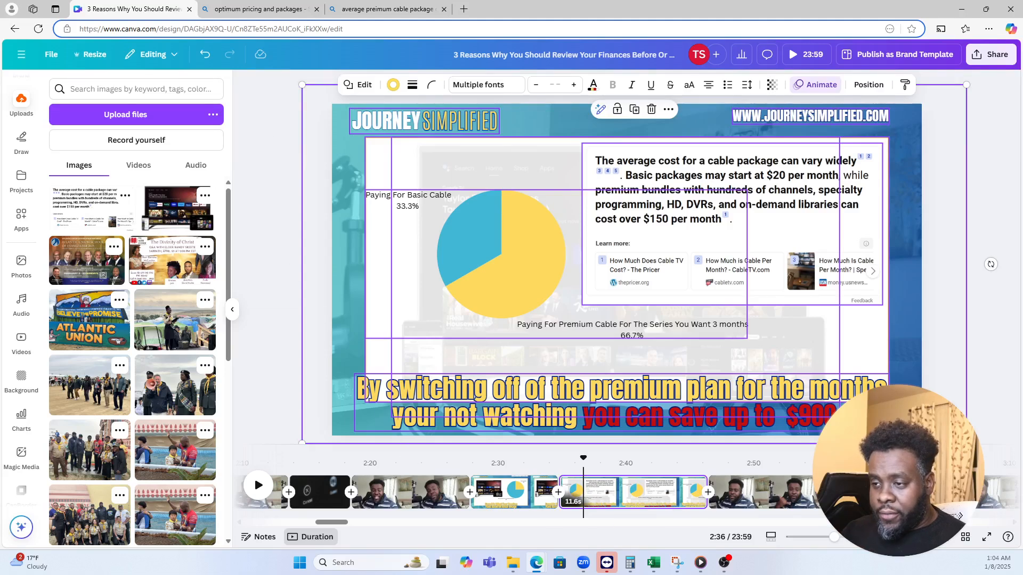
{"action": "left_click", "coordinate": [925, 493]}
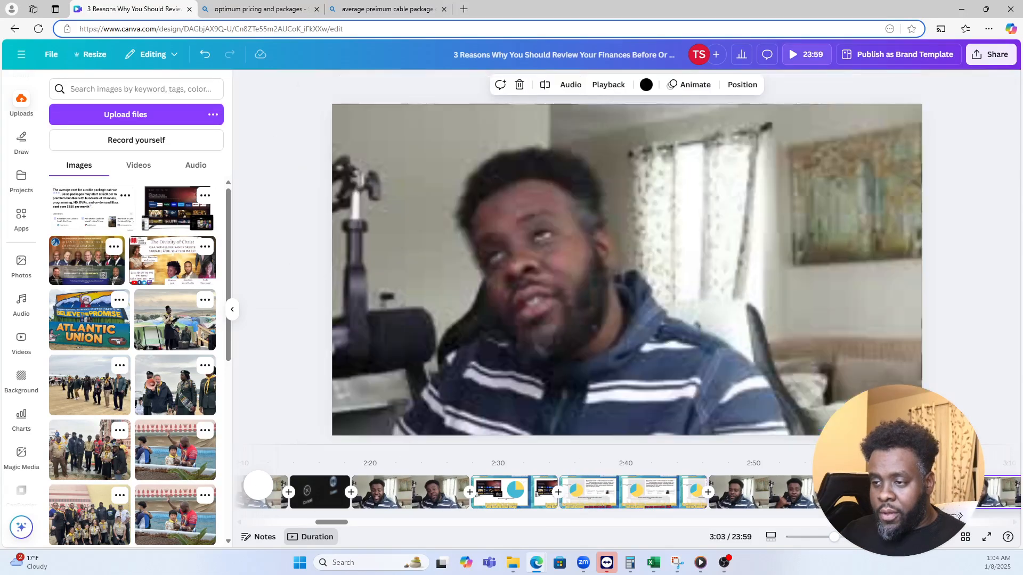
{"action": "key", "text": "ctrl+v"}
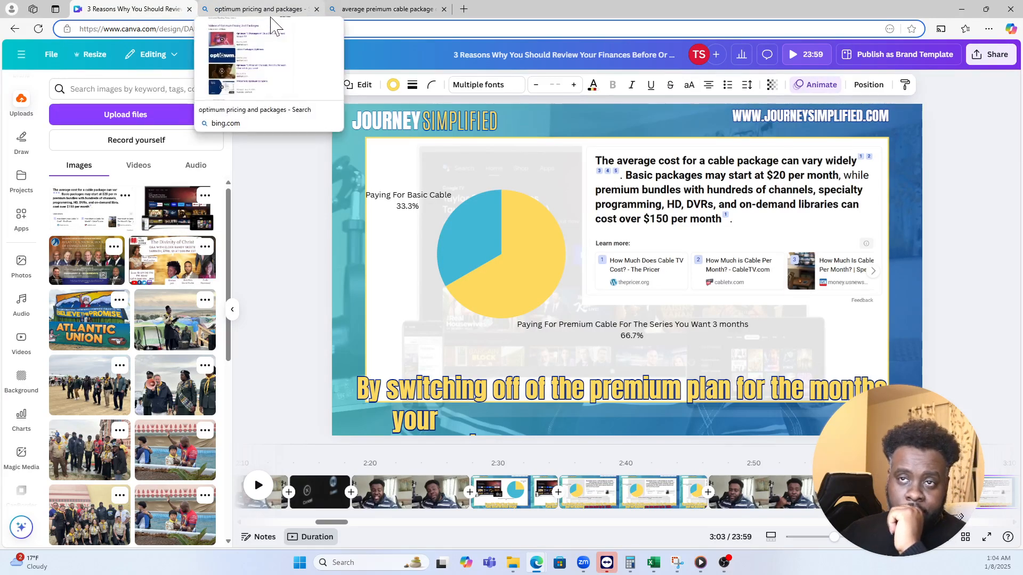
- Search the web for "video subscriptions", replacing the "optimum pricing and packages" query
{"action": "left_click", "coordinate": [270, 16]}
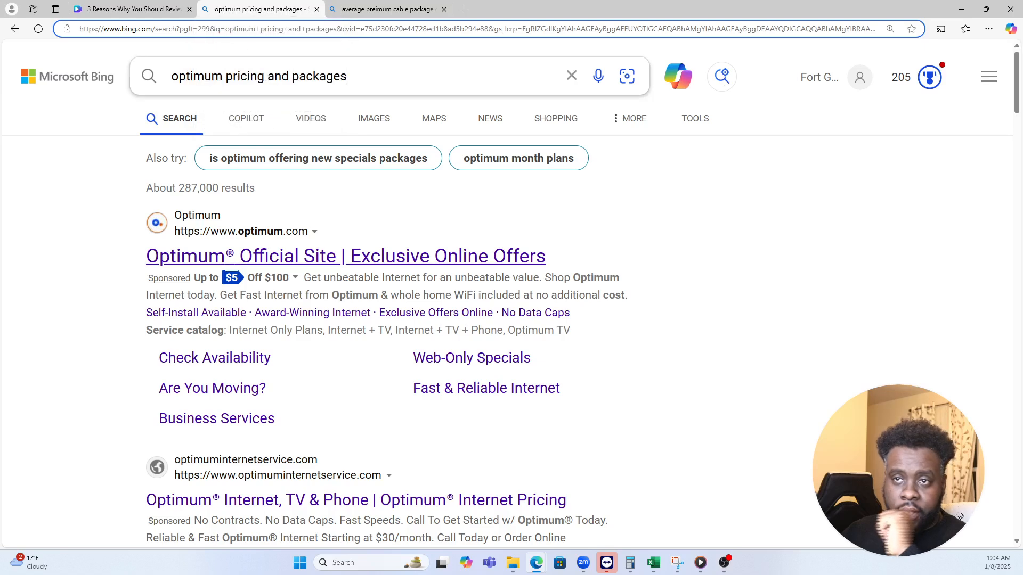
{"action": "left_click_drag", "start_coordinate": [354, 76], "coordinate": [159, 73]}
{"action": "type", "text": "v"}
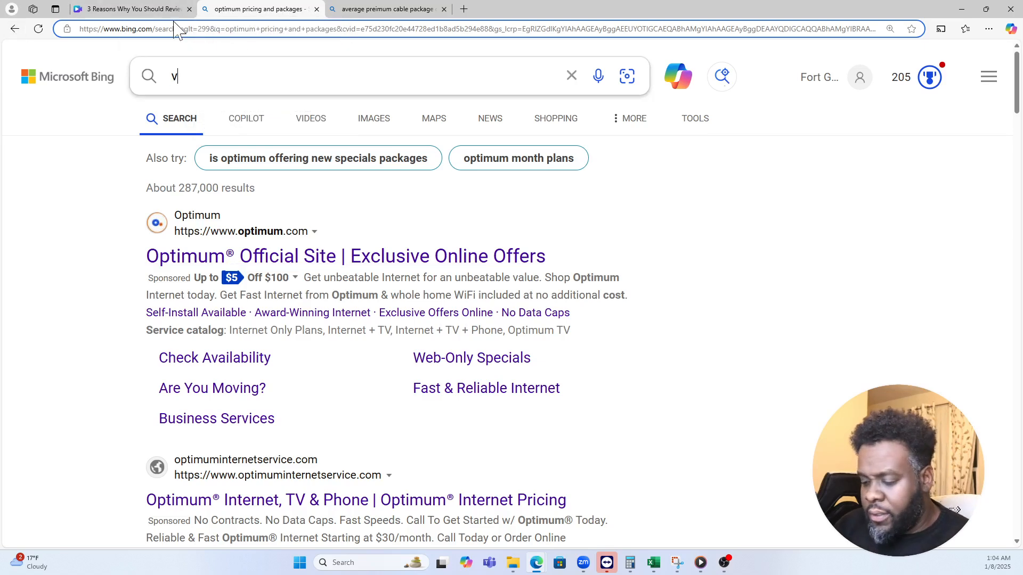
{"action": "type", "text": "ideo sub"}
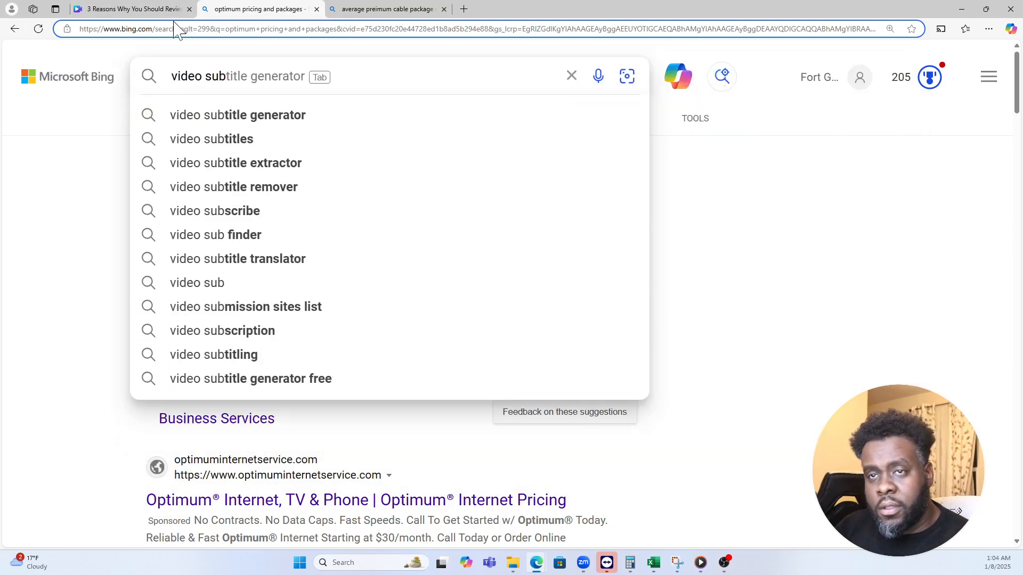
{"action": "type", "text": "scriptio"}
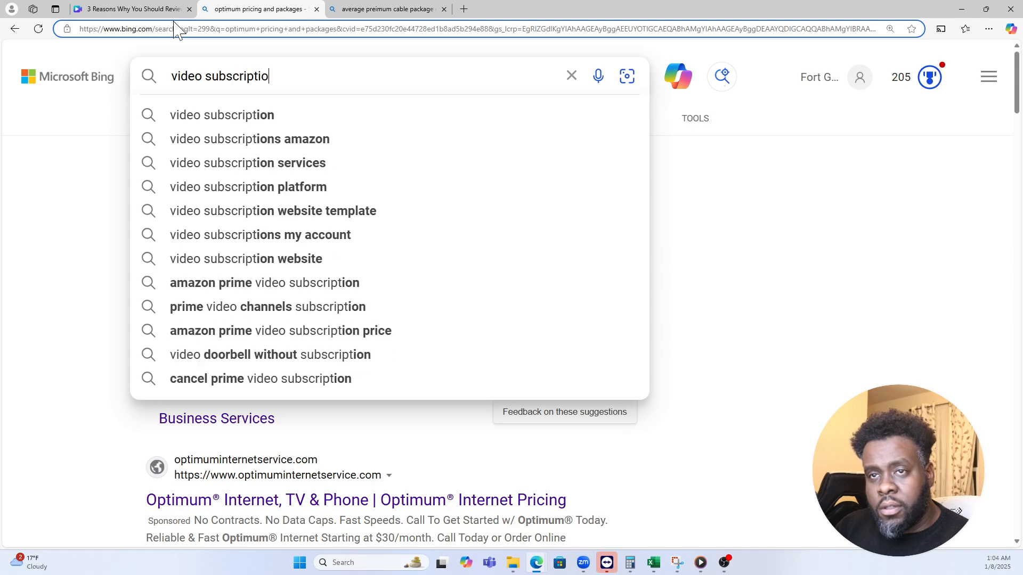
{"action": "type", "text": "ns"}
{"action": "key", "text": "Return"}
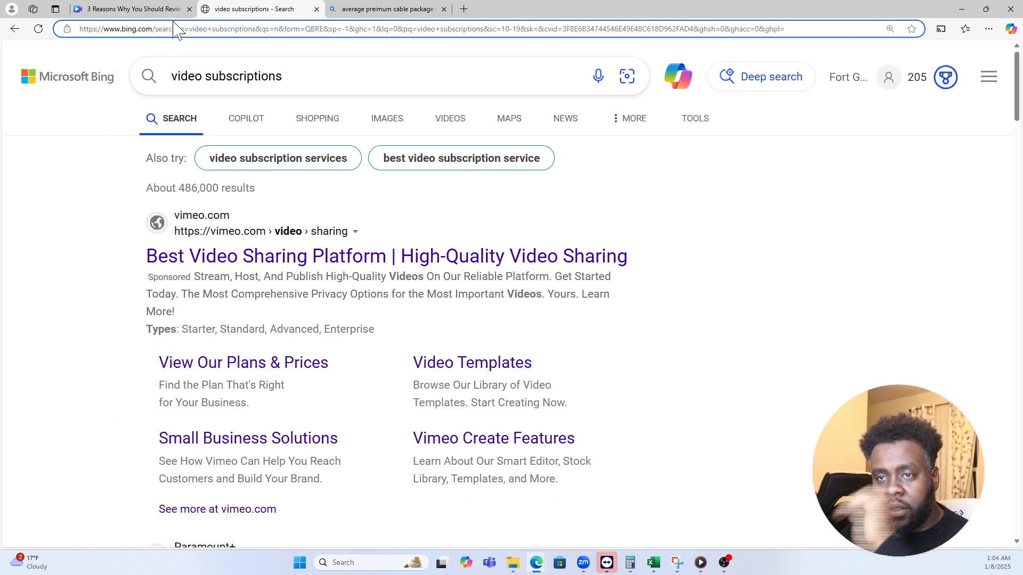
- Find the orange Adweek picture of streaming-service logos among the image results and copy the image
{"action": "left_click", "coordinate": [386, 120]}
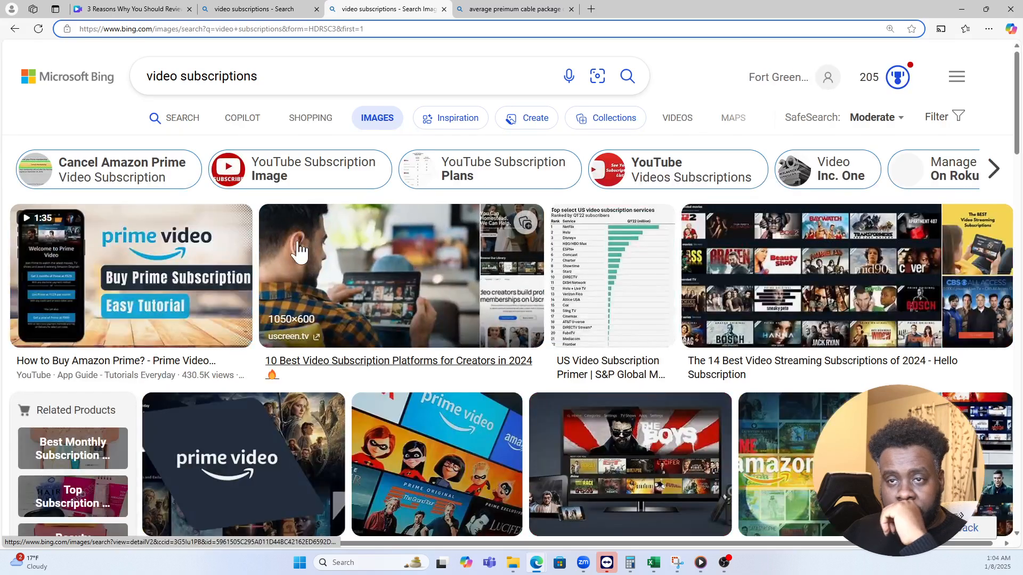
{"action": "scroll", "coordinate": [306, 243], "scroll_direction": "down", "scroll_amount": 5}
{"action": "scroll", "coordinate": [300, 250], "scroll_direction": "down", "scroll_amount": 9}
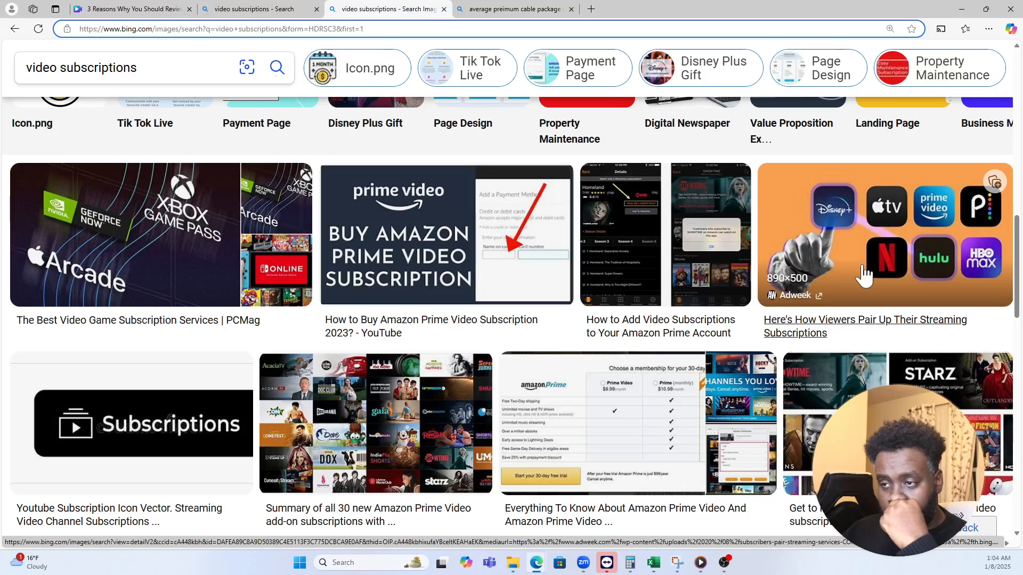
{"action": "left_click", "coordinate": [893, 265]}
{"action": "right_click", "coordinate": [346, 234]}
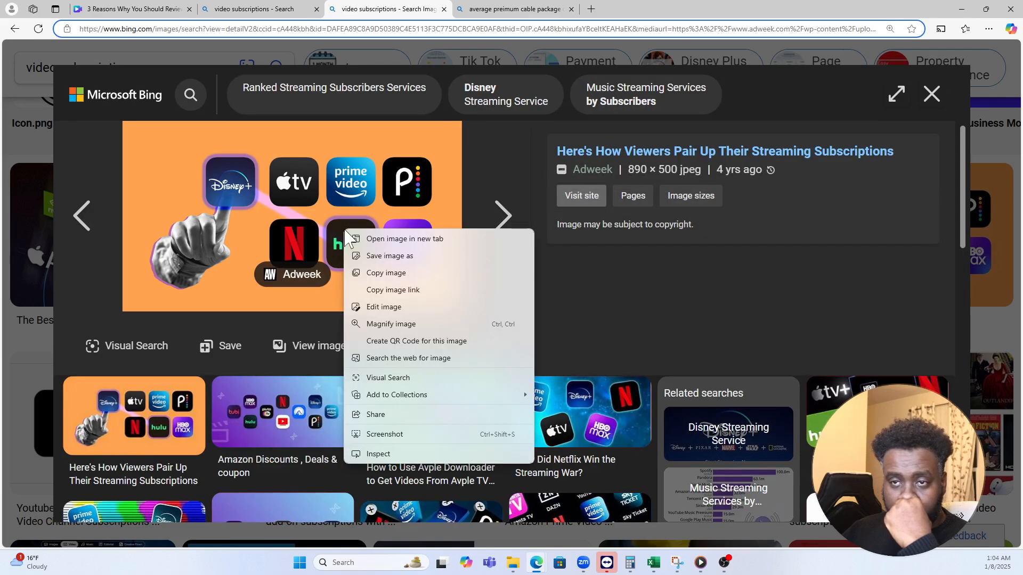
{"action": "left_click", "coordinate": [381, 279]}
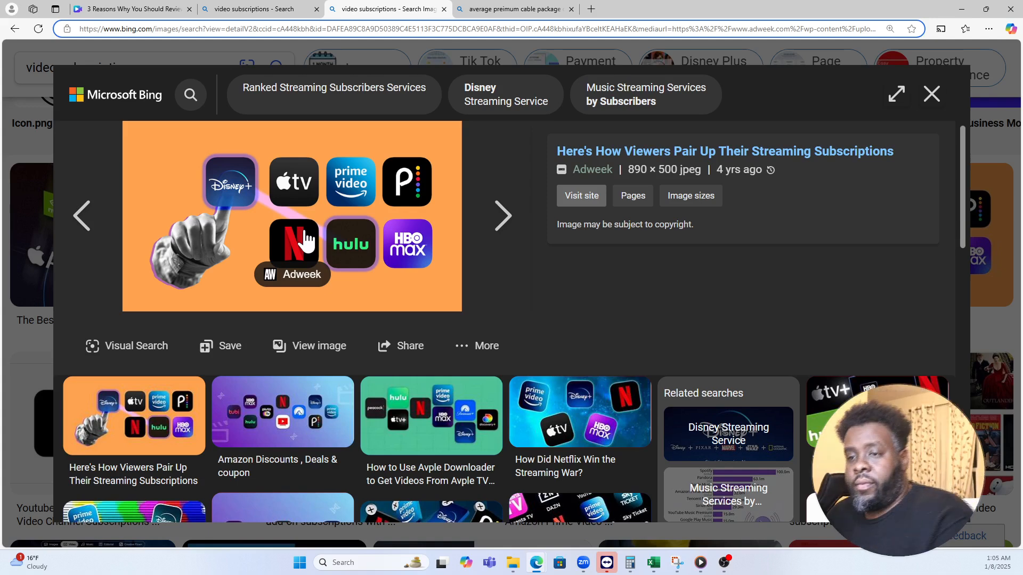
{"action": "right_click", "coordinate": [315, 190]}
{"action": "left_click", "coordinate": [354, 228]}
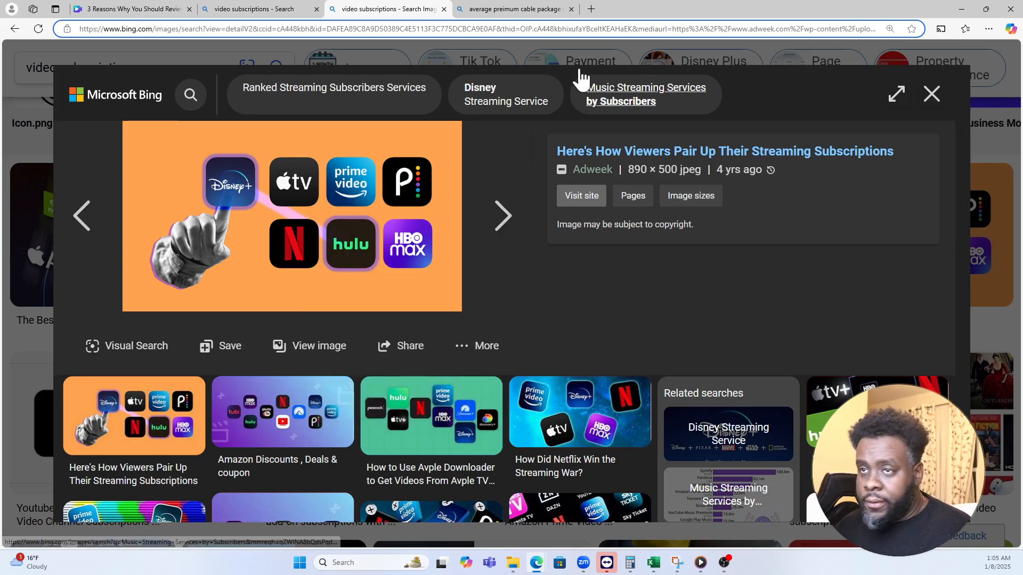
- Return to the Canva design and delete the faded TV image, the pie chart and the cable cost screenshot from the 3:03 page
{"action": "left_click", "coordinate": [91, 9]}
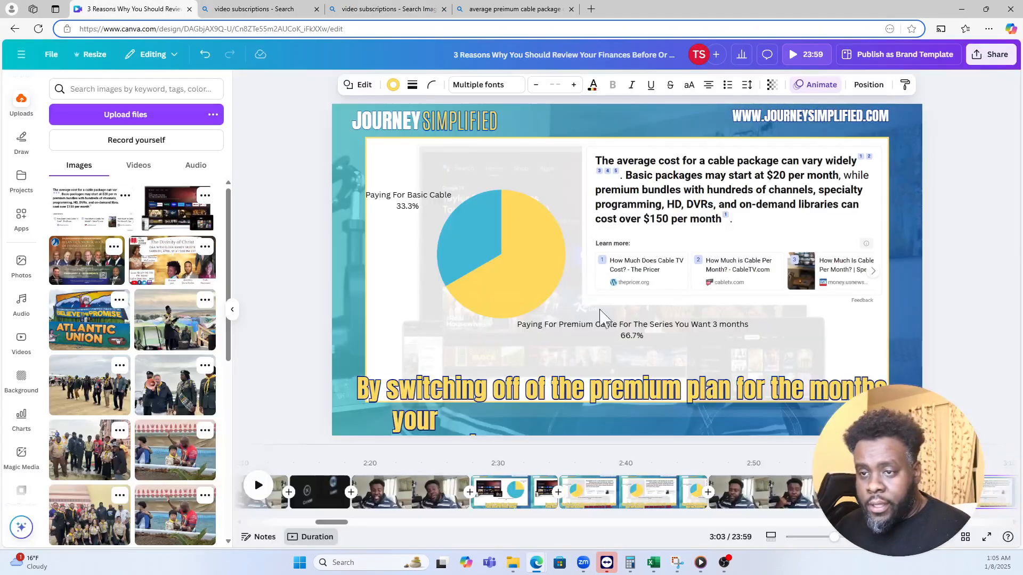
{"action": "left_click", "coordinate": [753, 326]}
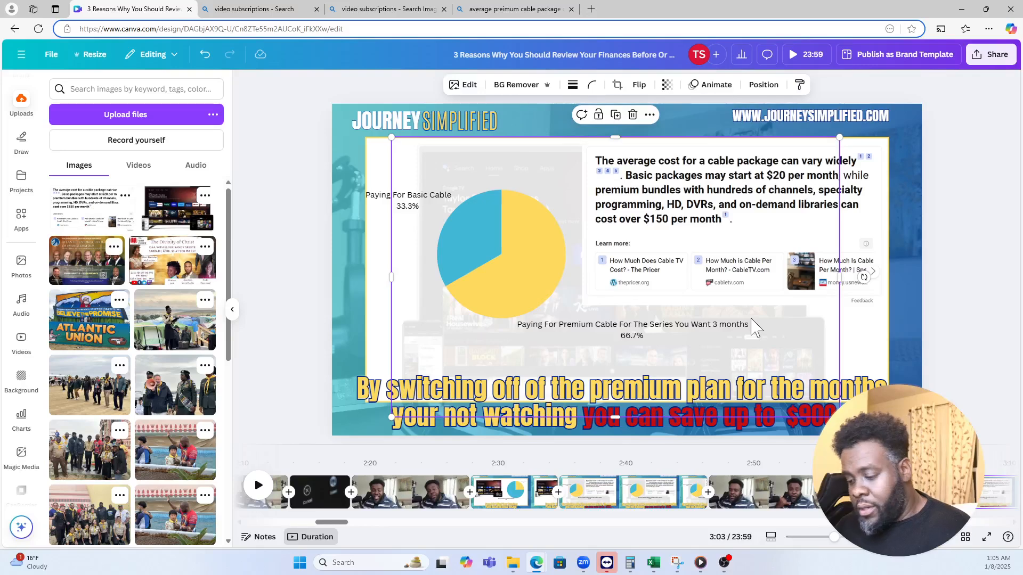
{"action": "key", "text": "Delete"}
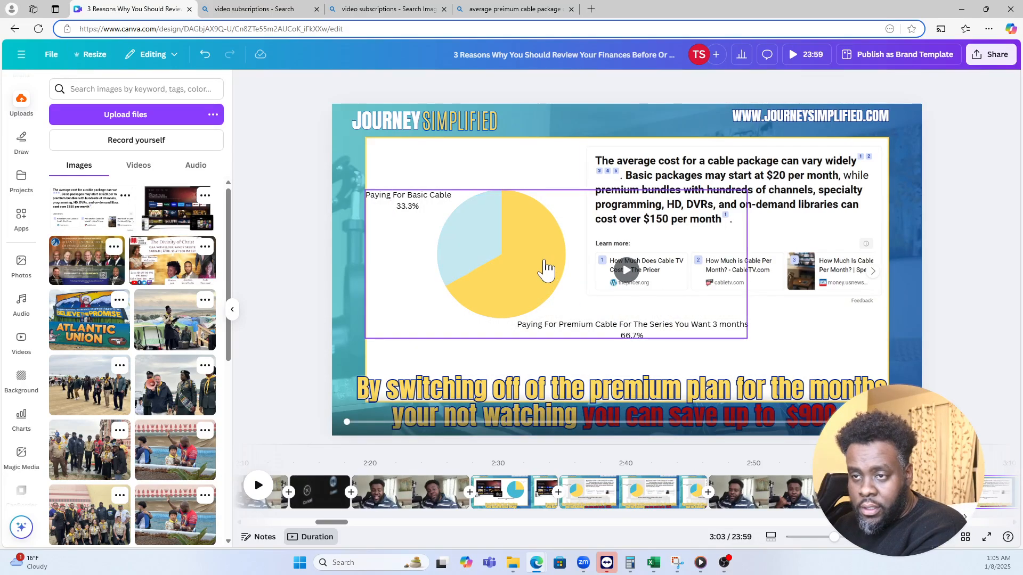
{"action": "left_click", "coordinate": [544, 262]}
{"action": "key", "text": "Delete"}
{"action": "left_click", "coordinate": [725, 229]}
{"action": "key", "text": "Delete"}
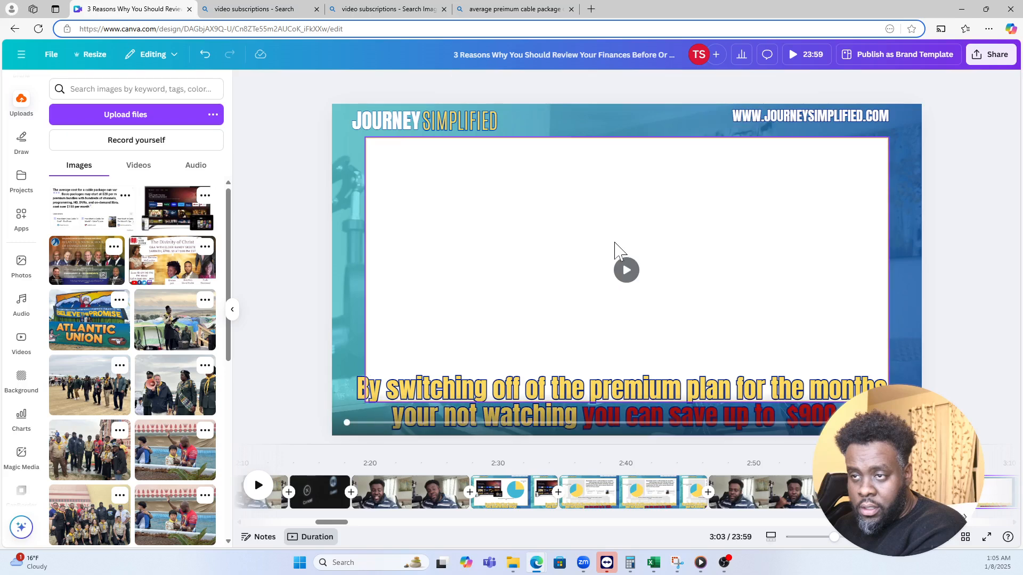
- Paste the copied streaming-logos image onto the white box on the 3:03 page and remove its background
{"action": "right_click", "coordinate": [543, 248]}
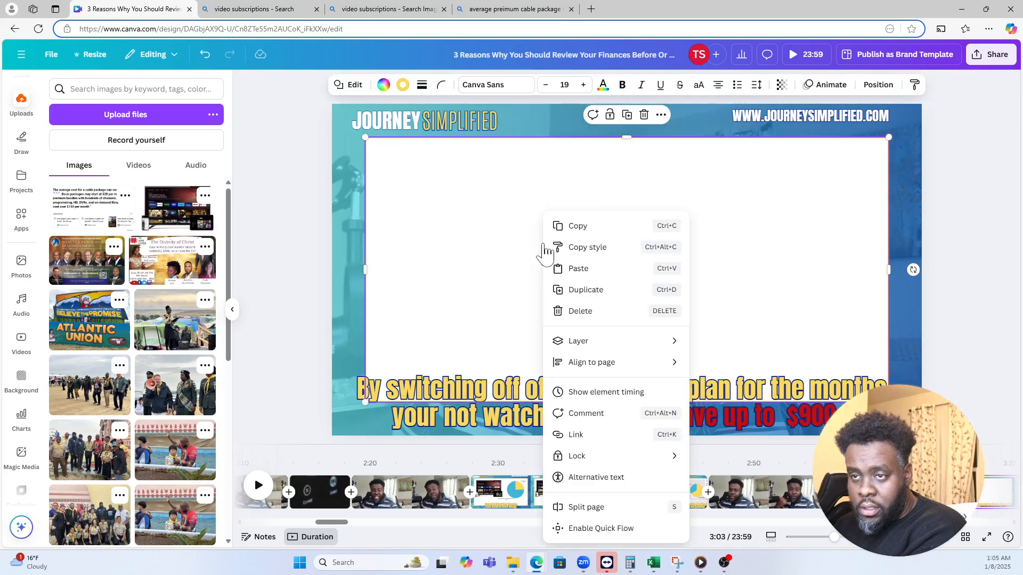
{"action": "left_click", "coordinate": [586, 269]}
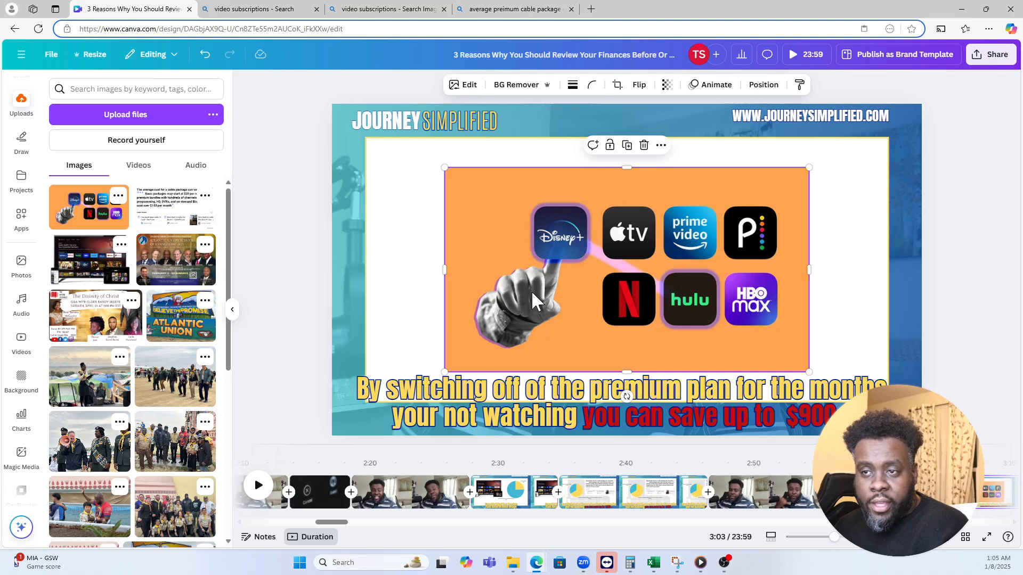
{"action": "left_click", "coordinate": [523, 91]}
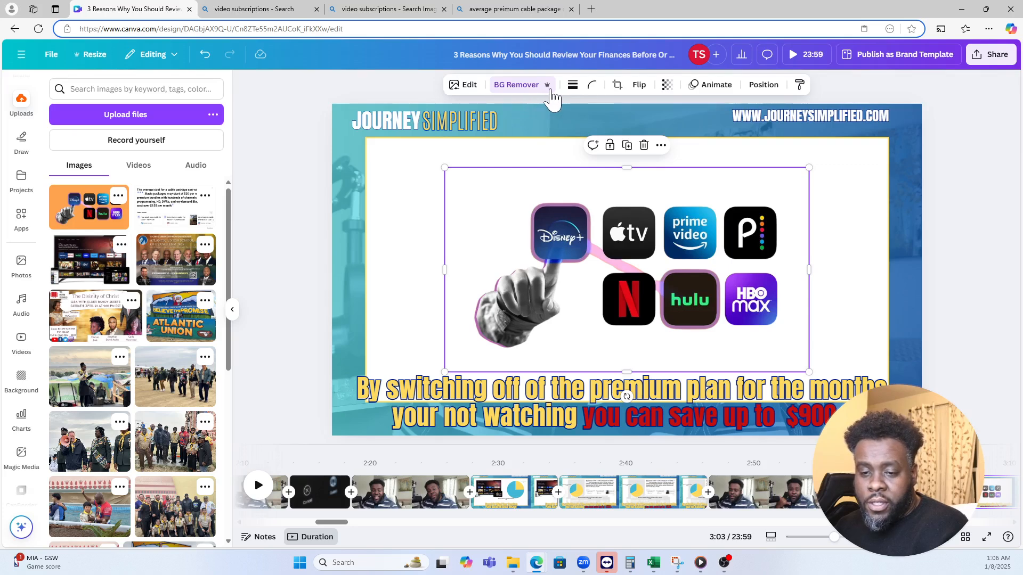
- Erase the pointing hand from the streaming-logos image with Magic Eraser at brush size 20
{"action": "left_click", "coordinate": [467, 88]}
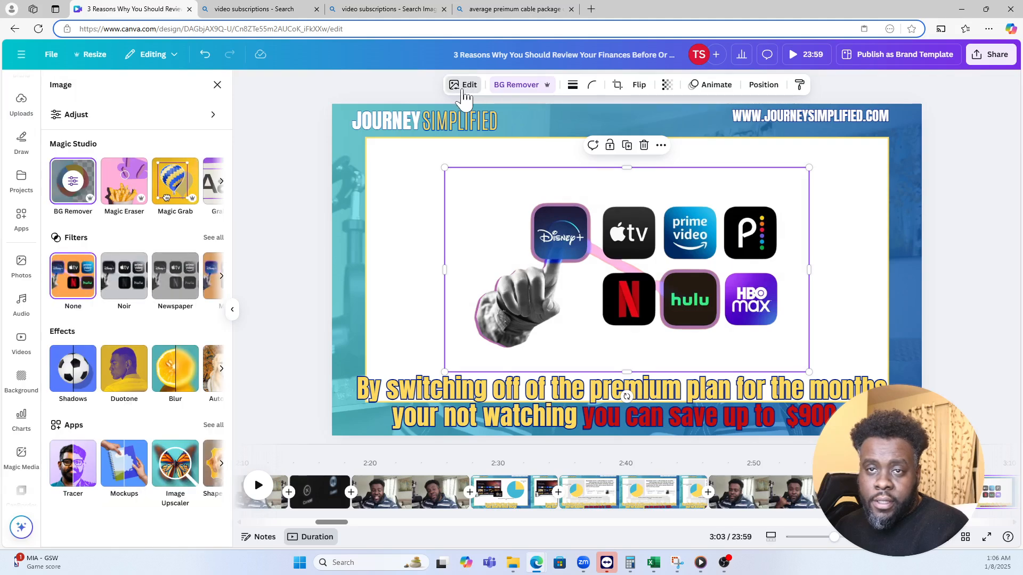
{"action": "left_click", "coordinate": [125, 180]}
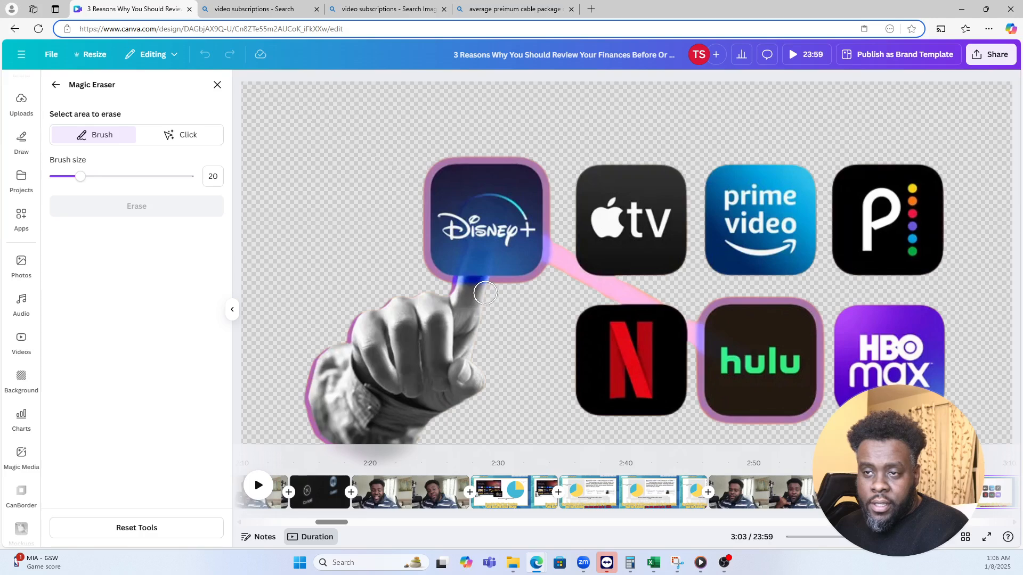
{"action": "mouse_move", "coordinate": [478, 298]}
{"action": "left_mouse_down"}
{"action": "mouse_move", "coordinate": [340, 330]}
{"action": "mouse_move", "coordinate": [452, 353]}
{"action": "mouse_move", "coordinate": [408, 323]}
{"action": "mouse_move", "coordinate": [356, 320]}
{"action": "mouse_move", "coordinate": [485, 392]}
{"action": "mouse_move", "coordinate": [465, 375]}
{"action": "mouse_move", "coordinate": [338, 380]}
{"action": "mouse_move", "coordinate": [393, 391]}
{"action": "mouse_move", "coordinate": [407, 362]}
{"action": "mouse_move", "coordinate": [467, 321]}
{"action": "mouse_move", "coordinate": [476, 301]}
{"action": "mouse_move", "coordinate": [474, 347]}
{"action": "mouse_move", "coordinate": [471, 307]}
{"action": "mouse_move", "coordinate": [435, 346]}
{"action": "mouse_move", "coordinate": [406, 349]}
{"action": "mouse_move", "coordinate": [288, 405]}
{"action": "mouse_move", "coordinate": [325, 370]}
{"action": "mouse_move", "coordinate": [310, 363]}
{"action": "mouse_move", "coordinate": [313, 386]}
{"action": "mouse_move", "coordinate": [404, 411]}
{"action": "mouse_move", "coordinate": [465, 407]}
{"action": "mouse_move", "coordinate": [341, 416]}
{"action": "mouse_move", "coordinate": [392, 429]}
{"action": "mouse_move", "coordinate": [370, 436]}
{"action": "left_mouse_up"}
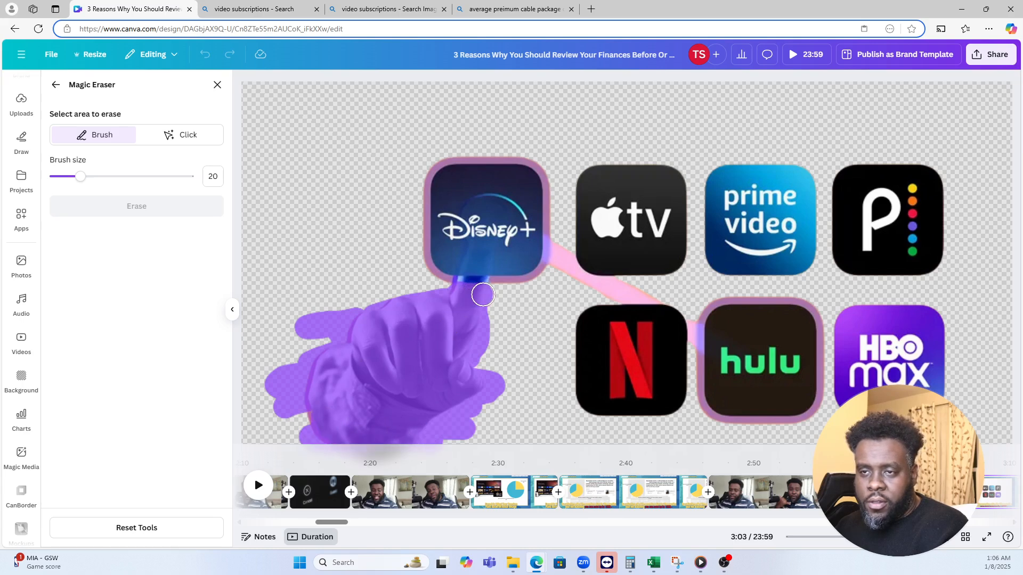
{"action": "left_click_drag", "start_coordinate": [485, 294], "coordinate": [482, 299]}
{"action": "left_click", "coordinate": [119, 207]}
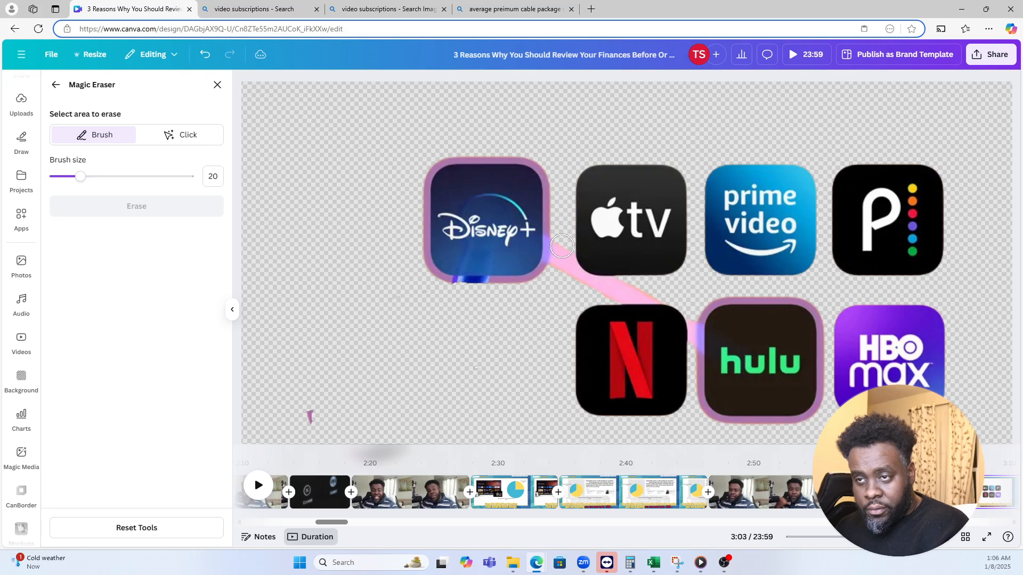
- Erase the pink beam running from the Disney+ logo towards the Hulu logo and leave Magic Eraser
{"action": "left_click", "coordinate": [561, 246]}
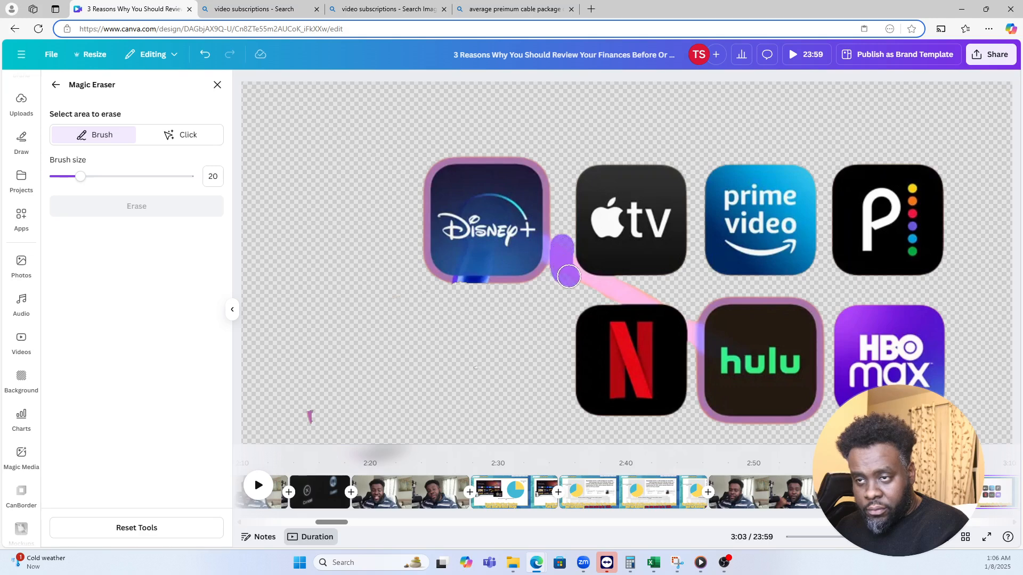
{"action": "mouse_move", "coordinate": [572, 278]}
{"action": "left_mouse_down"}
{"action": "mouse_move", "coordinate": [655, 292]}
{"action": "mouse_move", "coordinate": [615, 287]}
{"action": "left_mouse_up"}
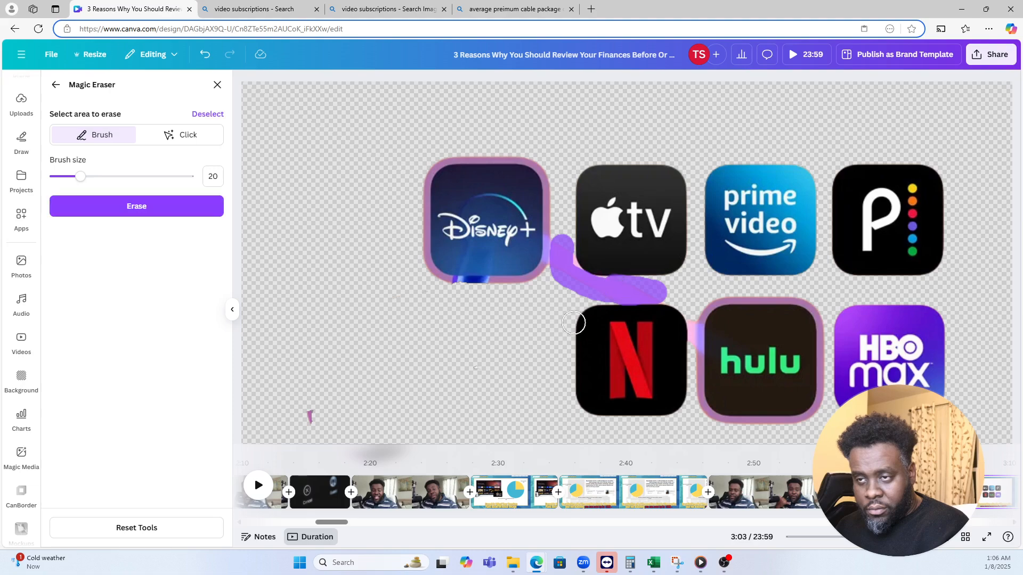
{"action": "left_click", "coordinate": [103, 210]}
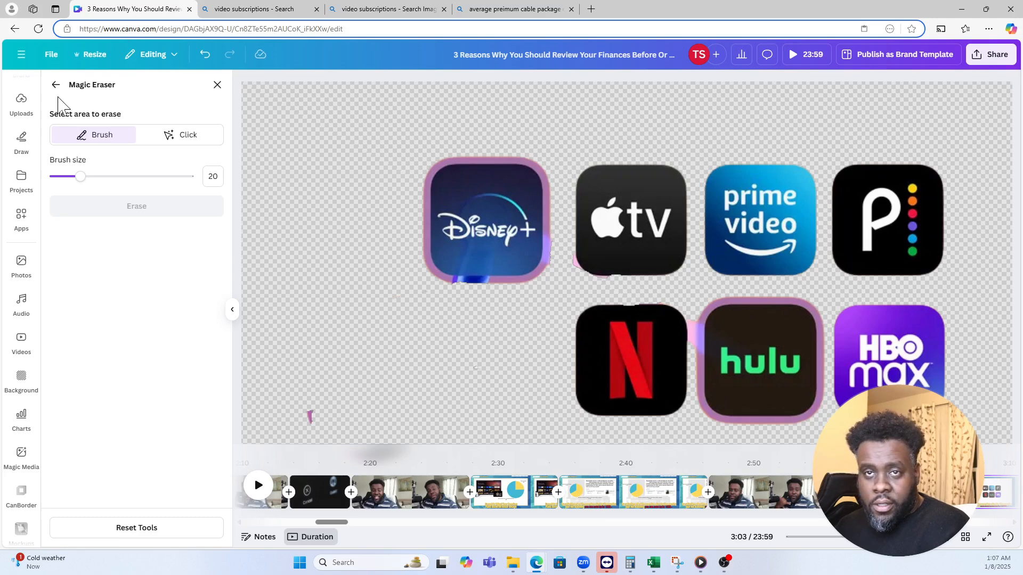
{"action": "left_click", "coordinate": [57, 86]}
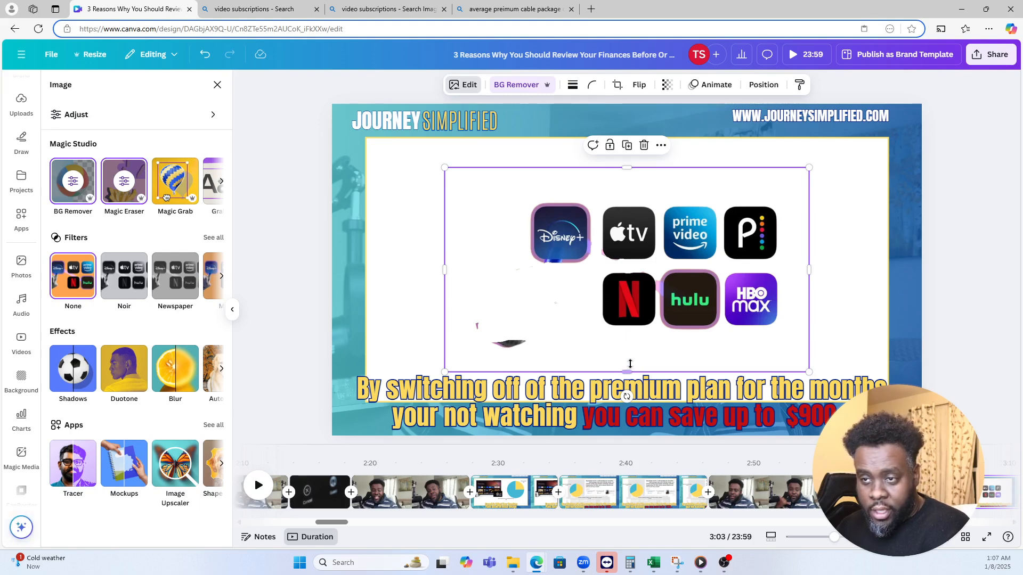
- Crop the lower and left edges of the logos image and move it to the upper-right part of the white box
{"action": "left_click_drag", "start_coordinate": [630, 364], "coordinate": [629, 334]}
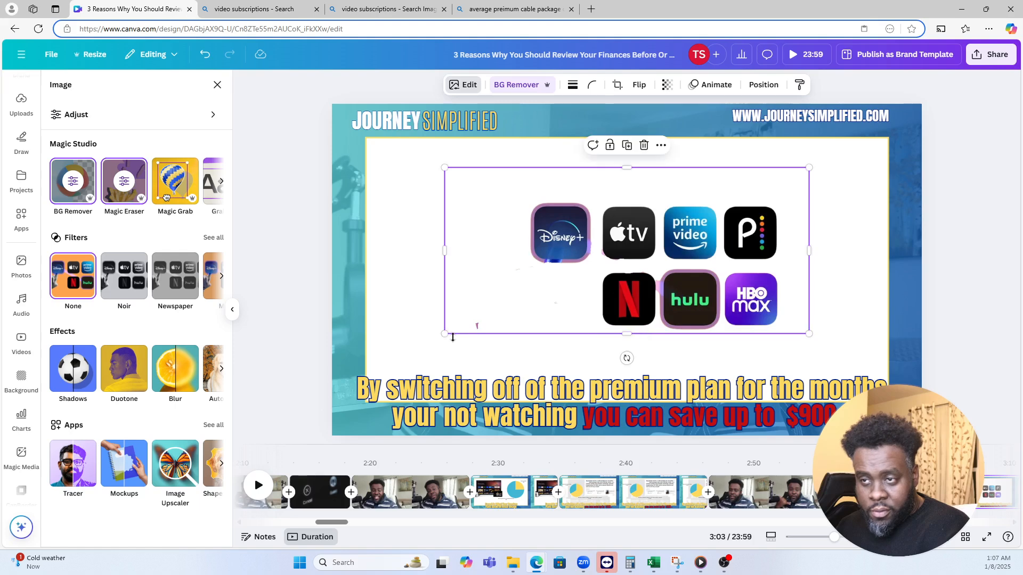
{"action": "left_click_drag", "start_coordinate": [444, 254], "coordinate": [489, 251]}
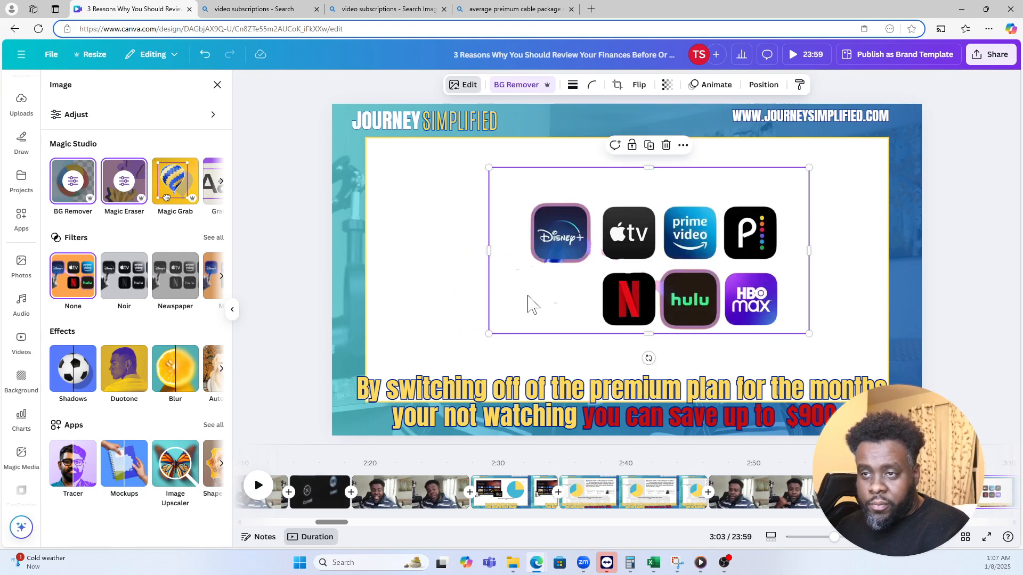
{"action": "left_click_drag", "start_coordinate": [531, 305], "coordinate": [612, 263]}
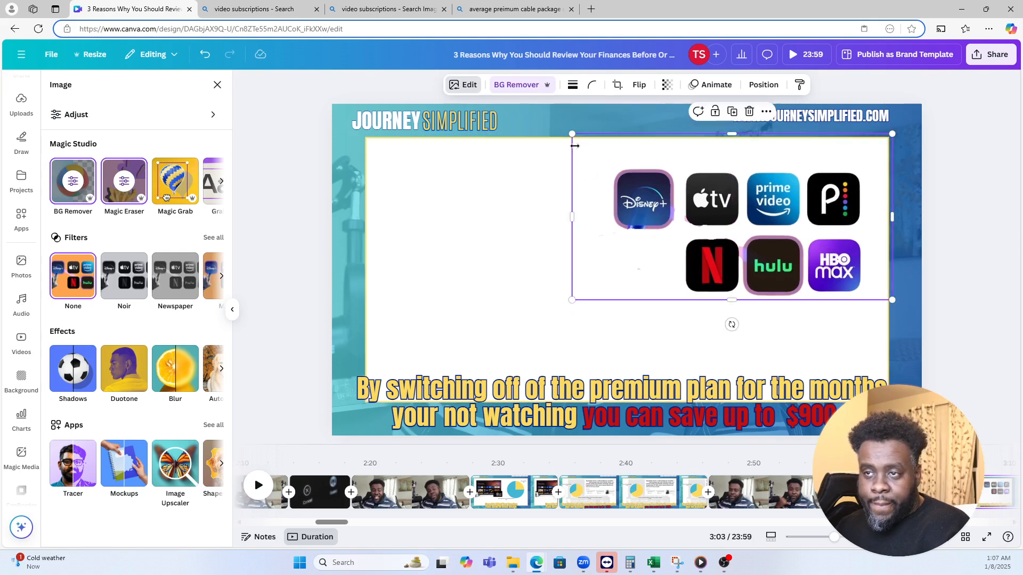
{"action": "left_click_drag", "start_coordinate": [588, 225], "coordinate": [587, 228]}
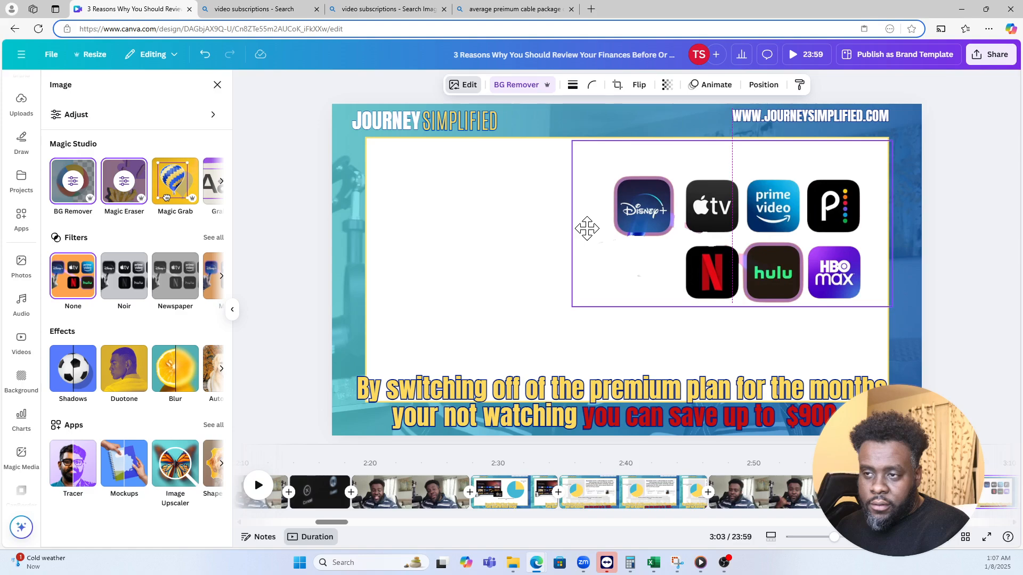
{"action": "left_click_drag", "start_coordinate": [587, 229], "coordinate": [586, 228]}
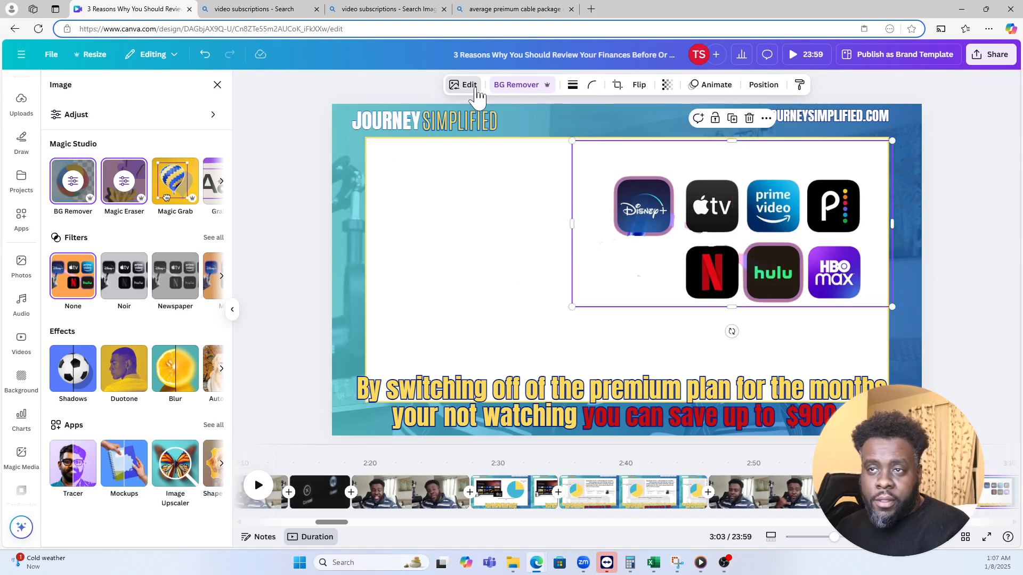
- Separate the Disney+ logo from the image with Magic Grab and place it directly below the Hulu logo
{"action": "left_click", "coordinate": [466, 86]}
{"action": "left_click", "coordinate": [463, 86]}
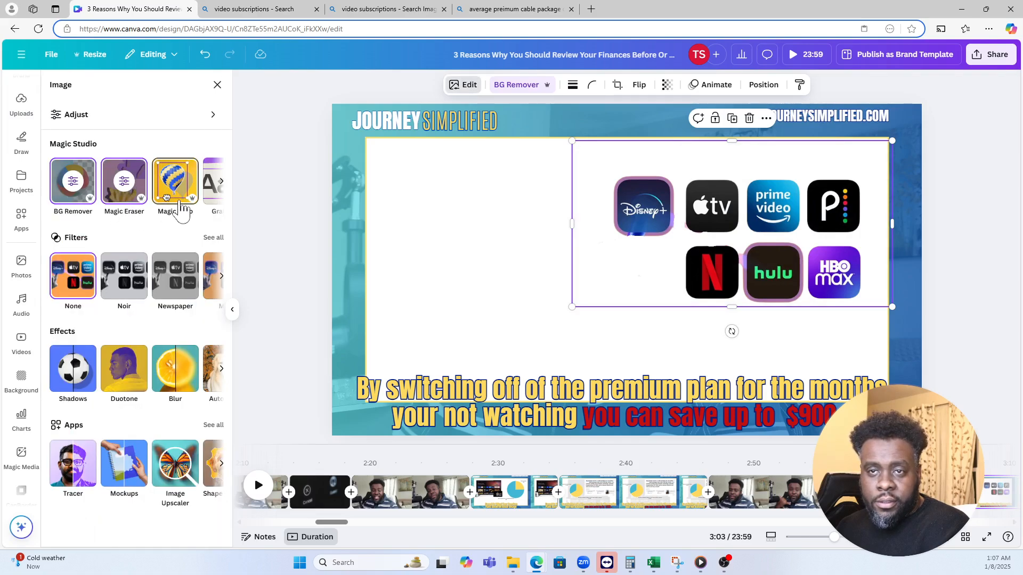
{"action": "left_click", "coordinate": [176, 197]}
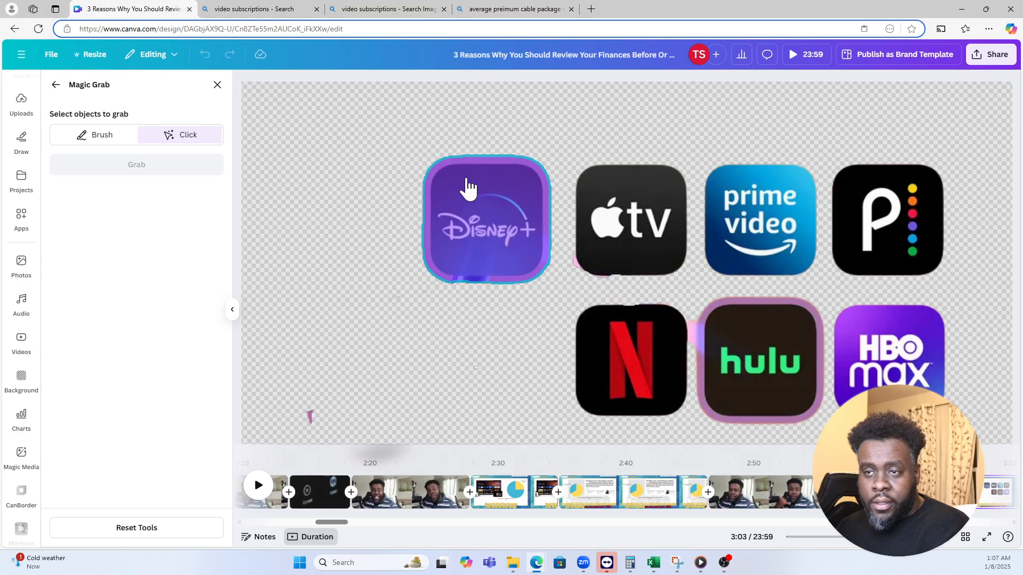
{"action": "left_click", "coordinate": [467, 188]}
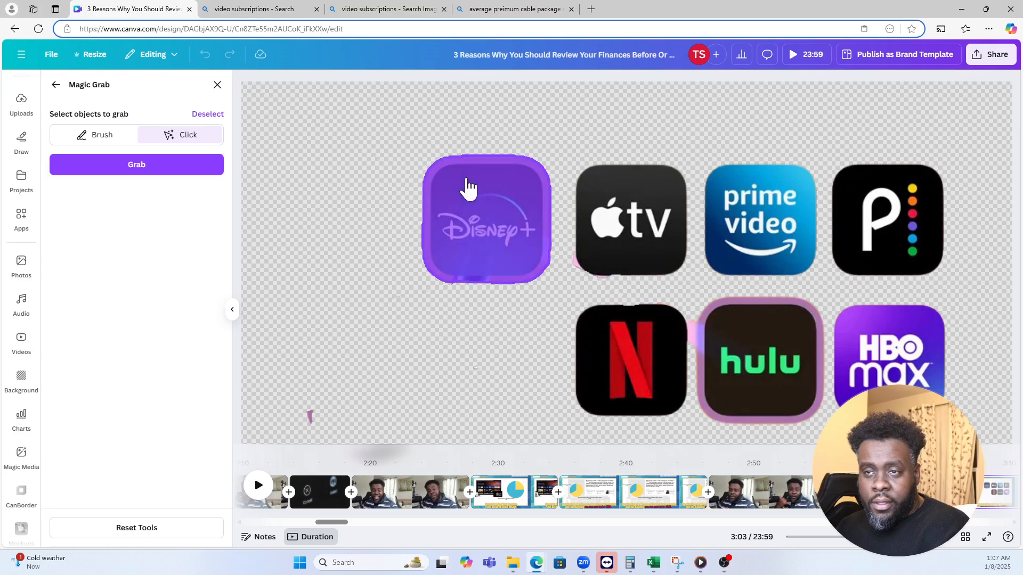
{"action": "left_click", "coordinate": [136, 165]}
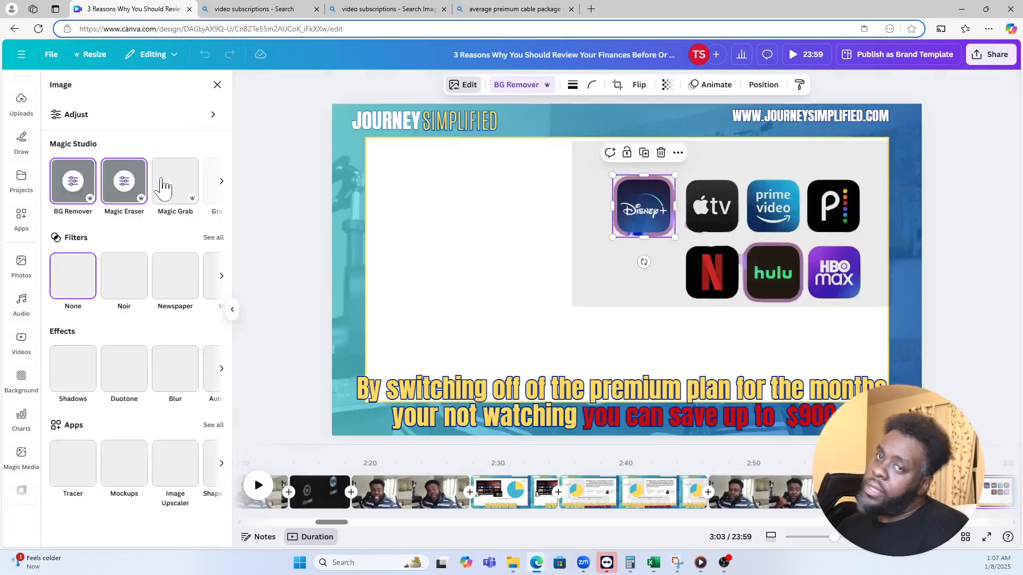
{"action": "left_click_drag", "start_coordinate": [672, 216], "coordinate": [778, 344]}
- Move the savings caption into the white box and narrow its text frame to wrap over five lines beside the logos
{"action": "left_click_drag", "start_coordinate": [482, 402], "coordinate": [504, 213]}
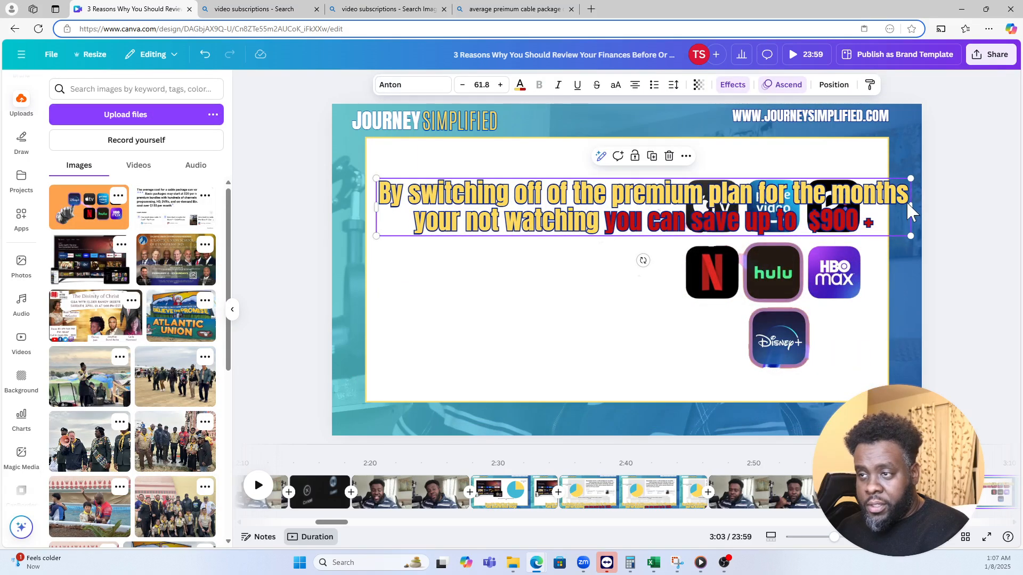
{"action": "left_click_drag", "start_coordinate": [912, 205], "coordinate": [641, 195]}
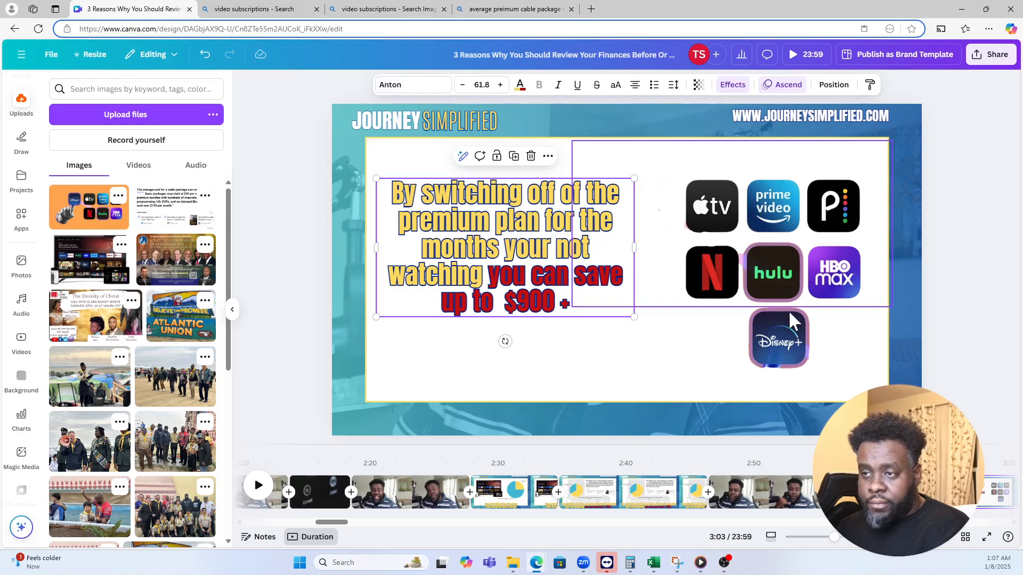
- Shift the logos image and the Disney+ logo together down and slightly right, and trim the lower edge of the Disney+ logo
{"action": "left_click", "coordinate": [782, 349]}
{"action": "mouse_move", "coordinate": [786, 261]}
{"action": "left_mouse_down"}
{"action": "mouse_move", "coordinate": [790, 292]}
{"action": "mouse_move", "coordinate": [801, 274]}
{"action": "left_mouse_up"}
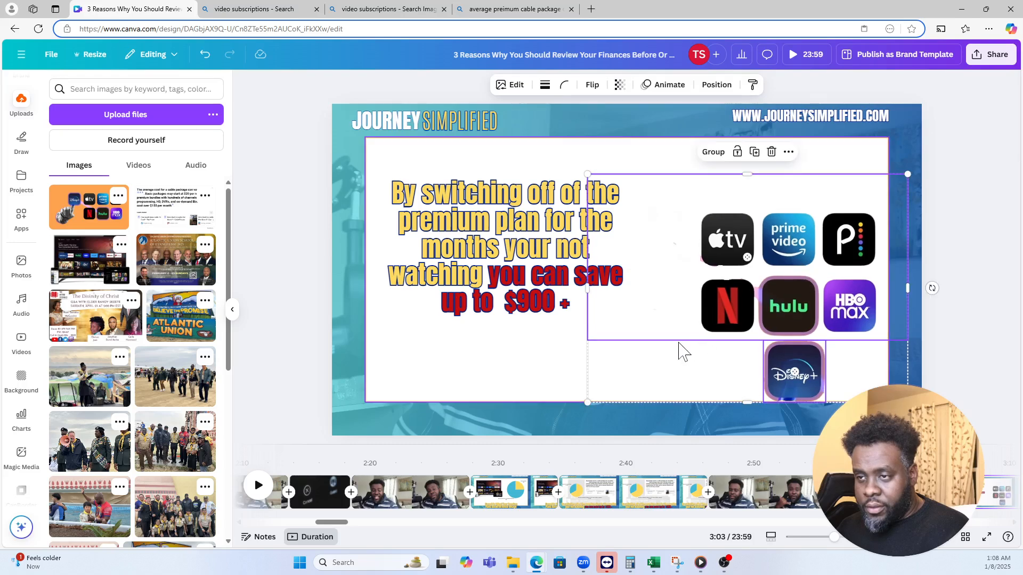
{"action": "left_click", "coordinate": [680, 368]}
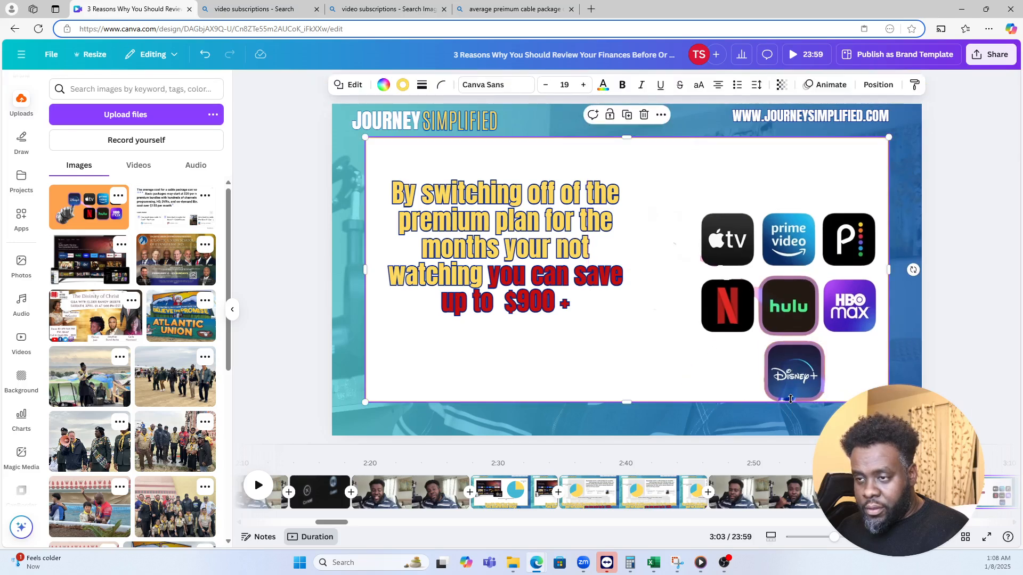
{"action": "left_click", "coordinate": [795, 398]}
{"action": "left_click_drag", "start_coordinate": [794, 400], "coordinate": [796, 397]}
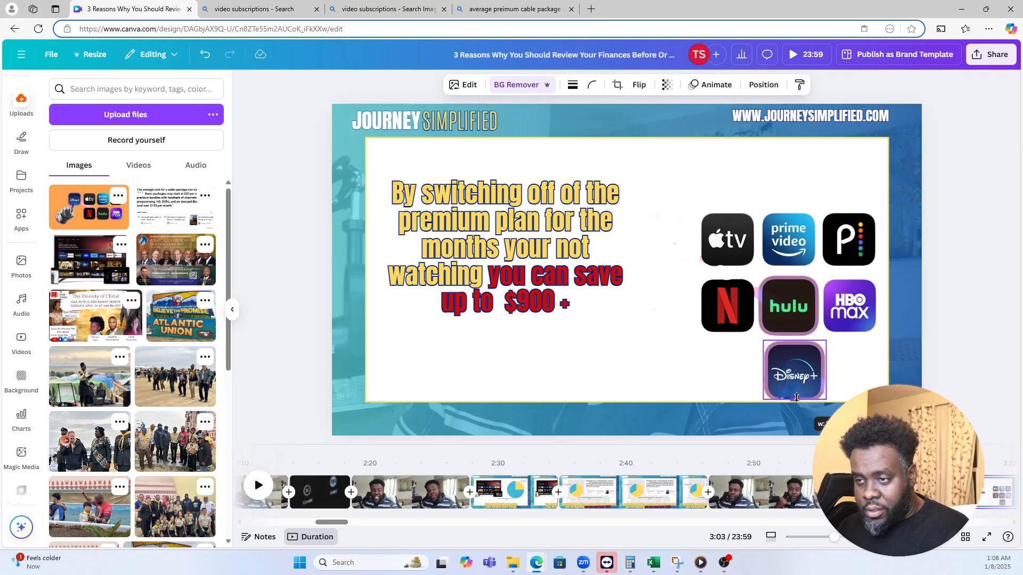
{"action": "left_click_drag", "start_coordinate": [796, 397], "coordinate": [796, 399]}
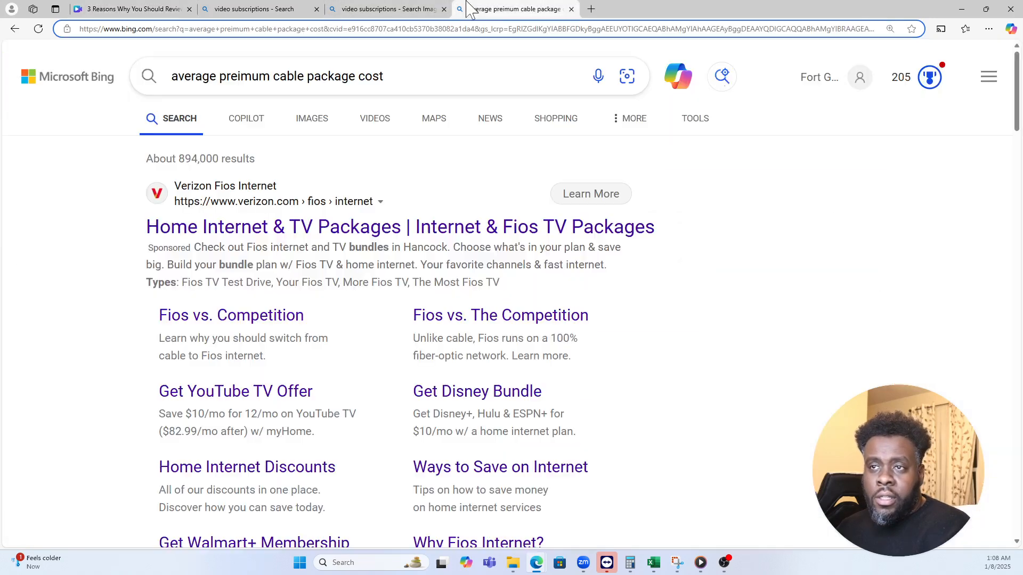
- Switch to the Bing image results and search for "how many steraming subscriptions the average american has"
{"action": "left_click", "coordinate": [467, 9]}
{"action": "left_click", "coordinate": [392, 9]}
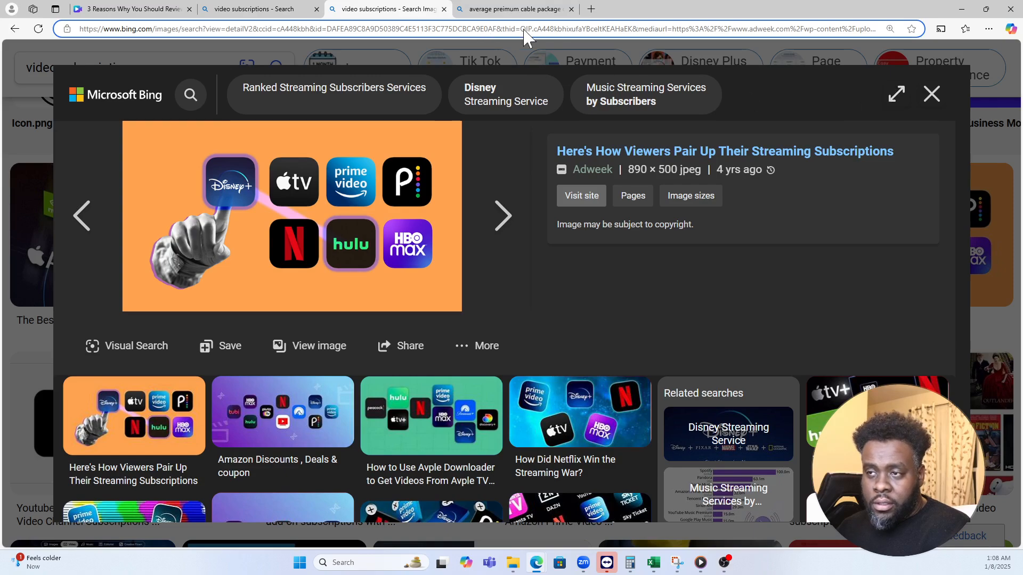
{"action": "left_click", "coordinate": [453, 33]}
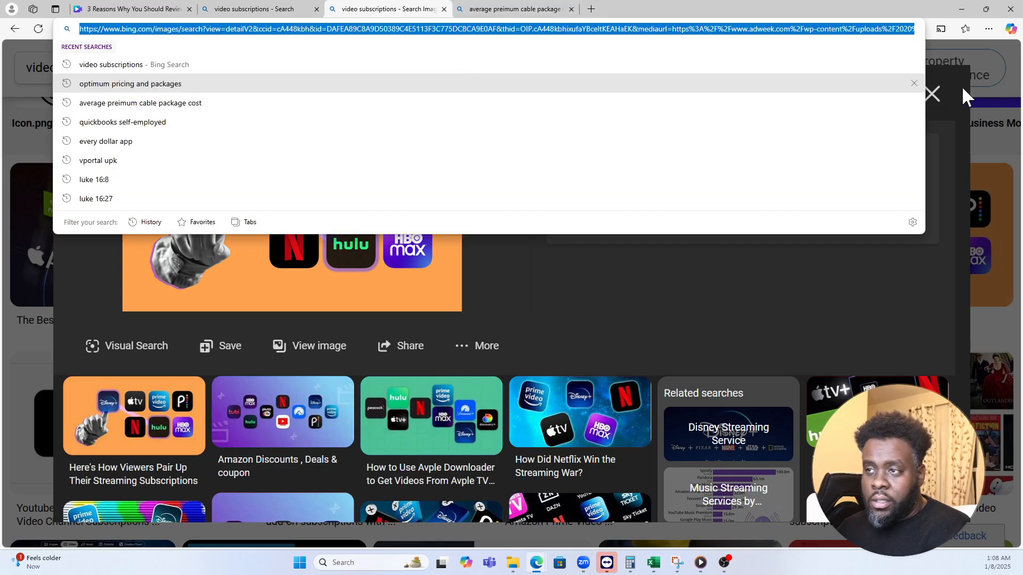
{"action": "left_click", "coordinate": [932, 94]}
{"action": "left_click_drag", "start_coordinate": [173, 70], "coordinate": [13, 77]}
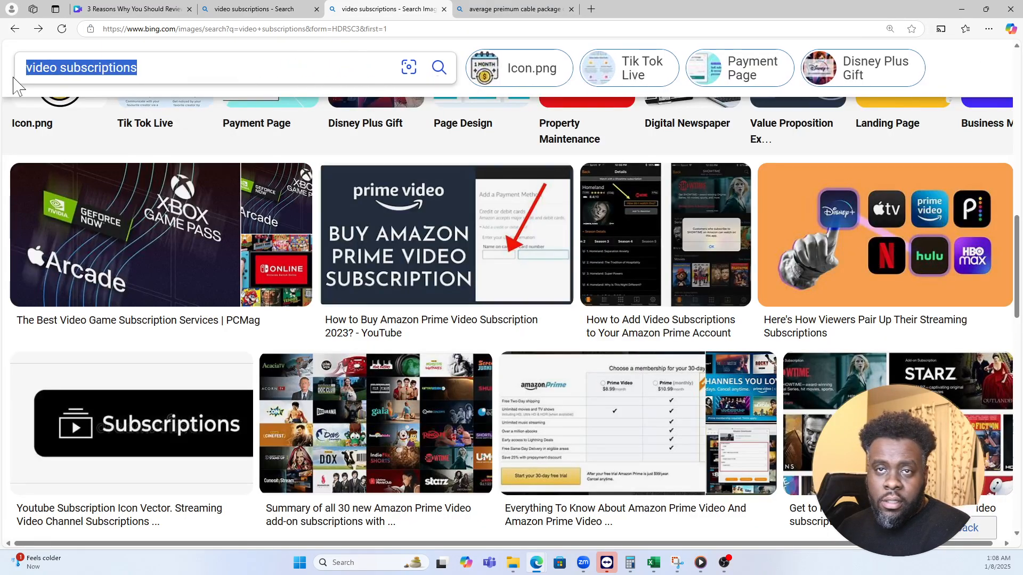
{"action": "type", "text": "how man"}
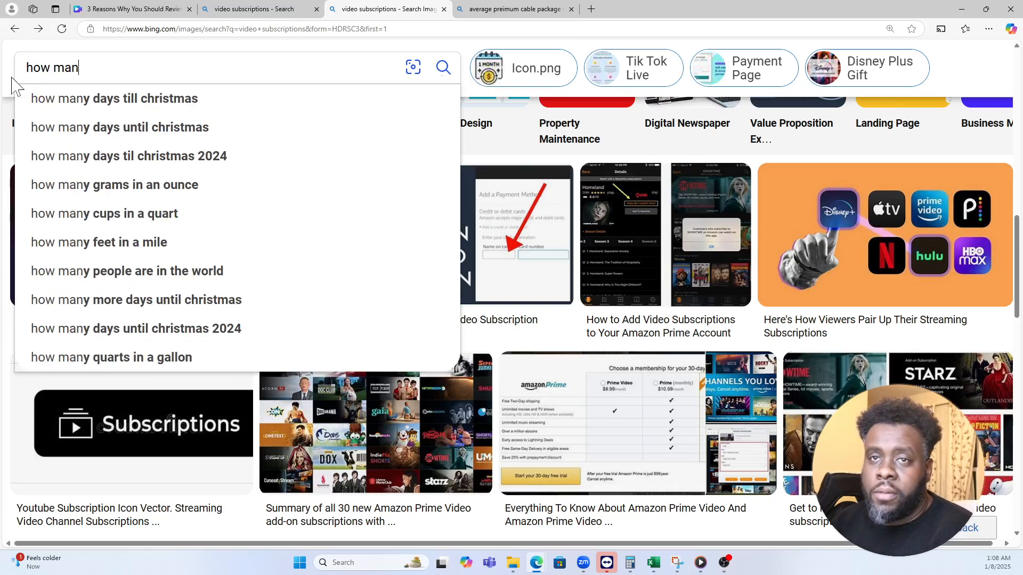
{"action": "type", "text": "y steraming s"}
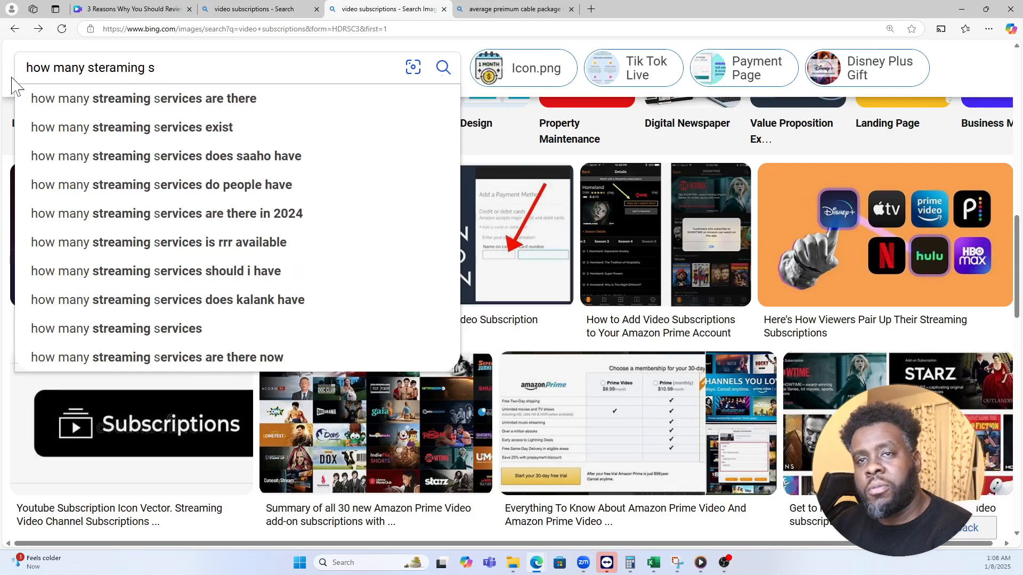
{"action": "type", "text": "ubscription"}
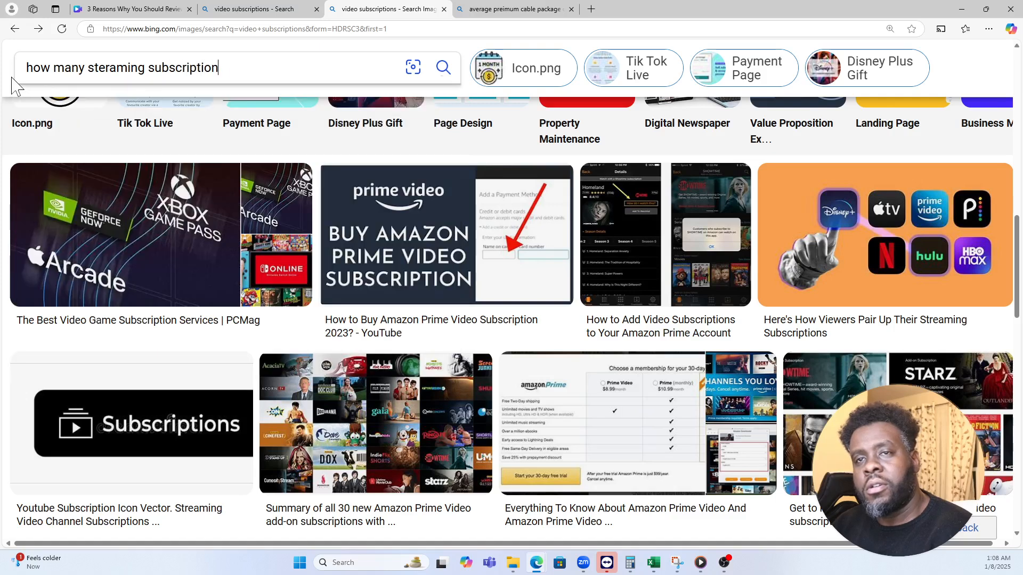
{"action": "type", "text": "s the aver"}
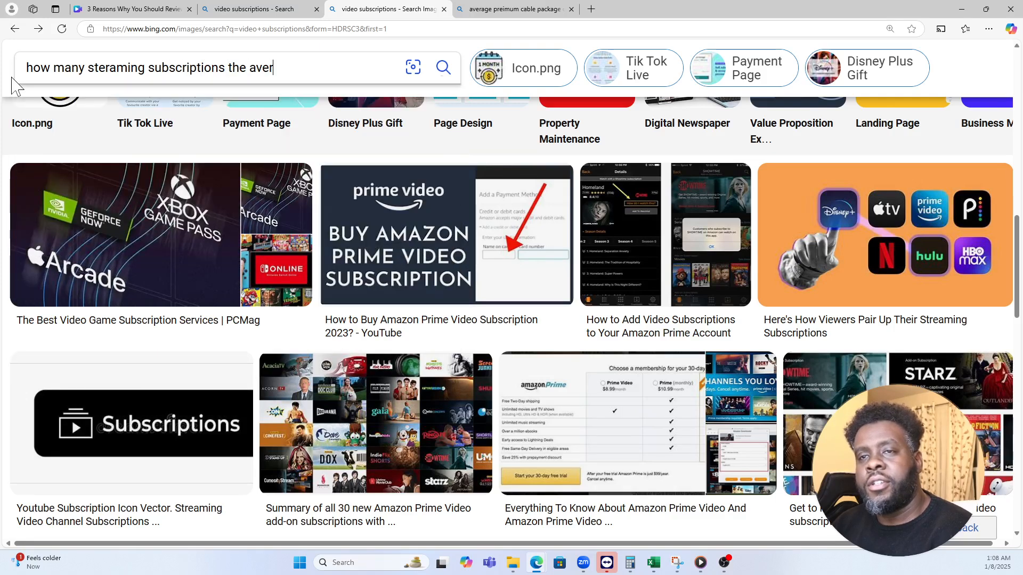
{"action": "type", "text": "age ame"}
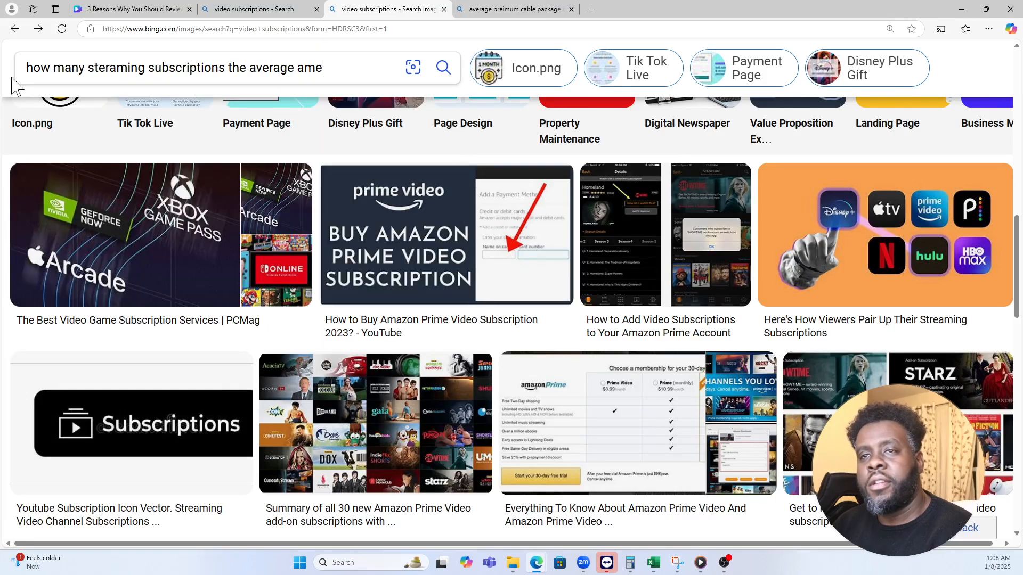
{"action": "type", "text": "rican has"}
{"action": "key", "text": "Return"}
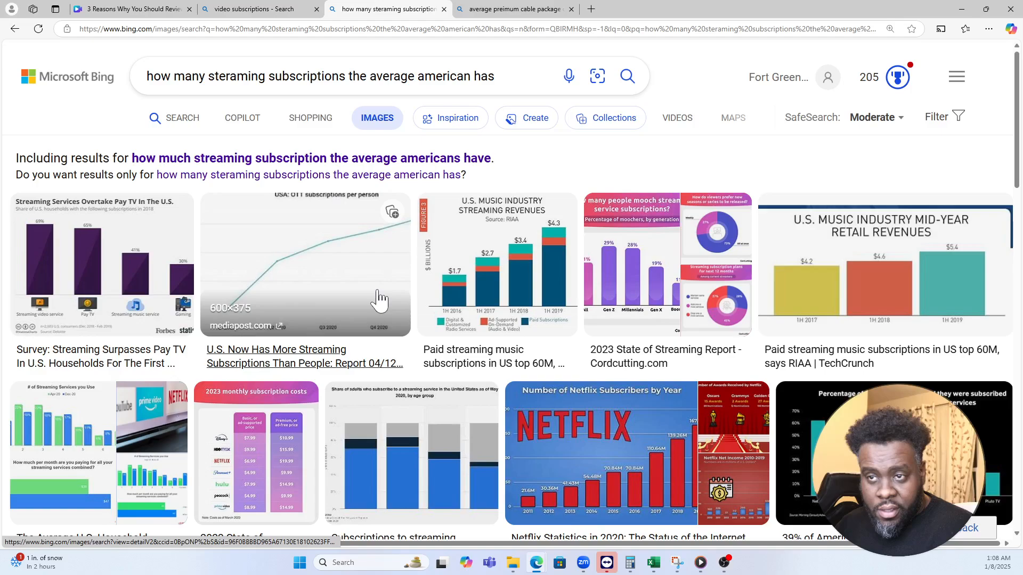
- Look through the image results for a chart on how many streaming subscriptions Americans have
{"action": "scroll", "coordinate": [379, 300], "scroll_direction": "down", "scroll_amount": 10}
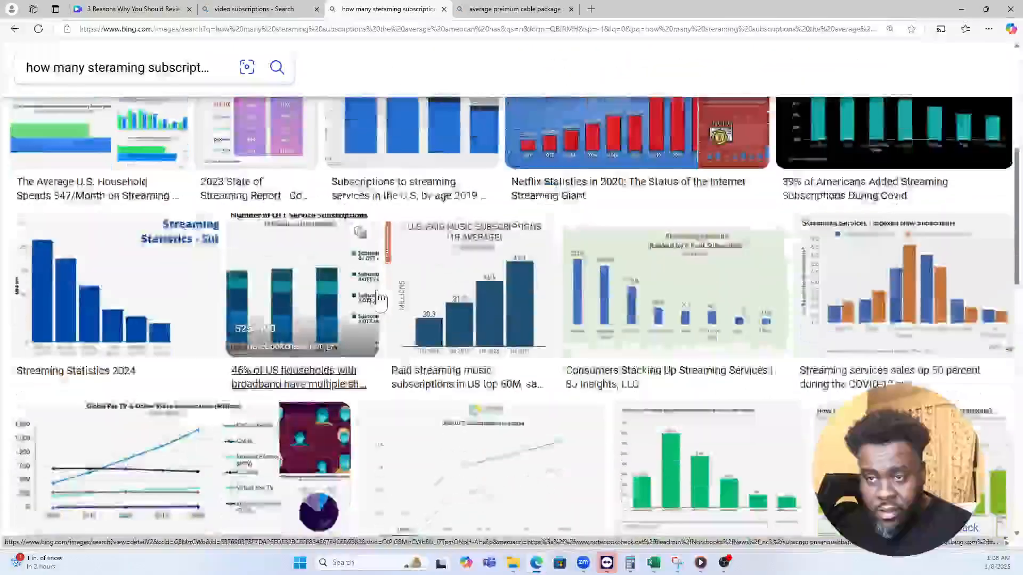
{"action": "scroll", "coordinate": [378, 298], "scroll_direction": "down", "scroll_amount": 2}
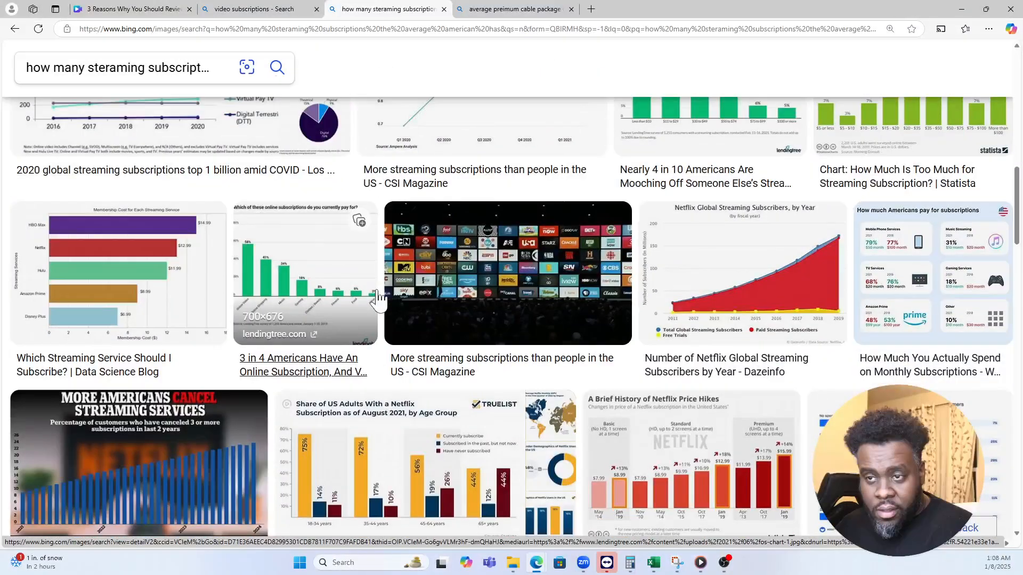
{"action": "scroll", "coordinate": [160, 152], "scroll_direction": "up", "scroll_amount": 12}
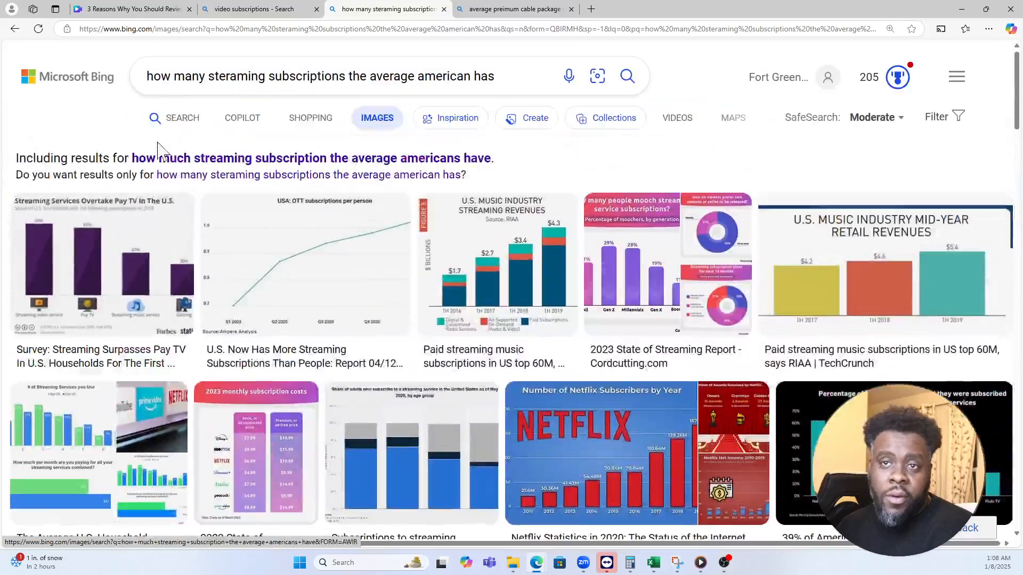
- Show the web results for the same query and examine the featured answer and the listed sources on streaming subscriptions
{"action": "left_click", "coordinate": [166, 118]}
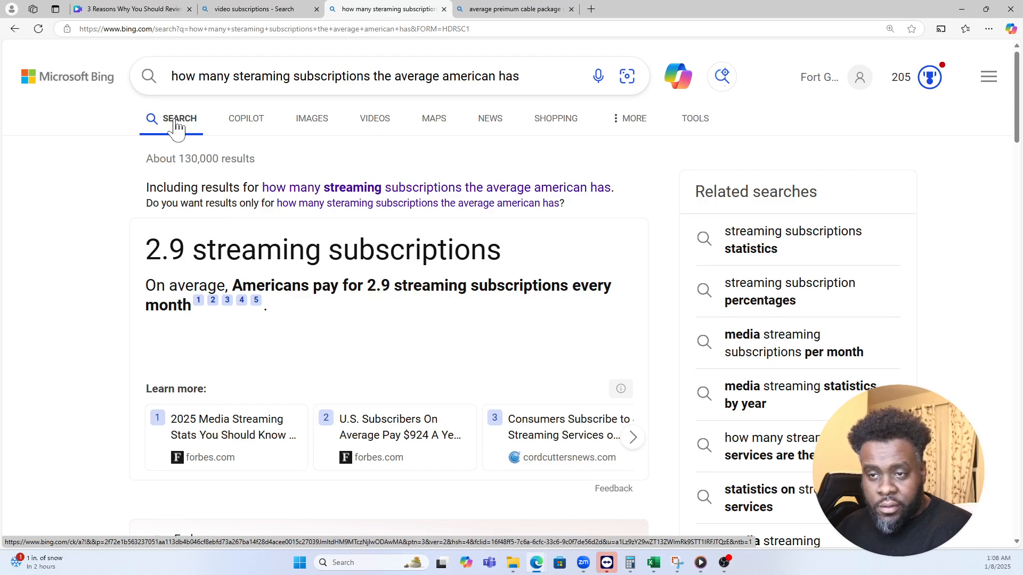
{"action": "scroll", "coordinate": [370, 375], "scroll_direction": "down", "scroll_amount": 5}
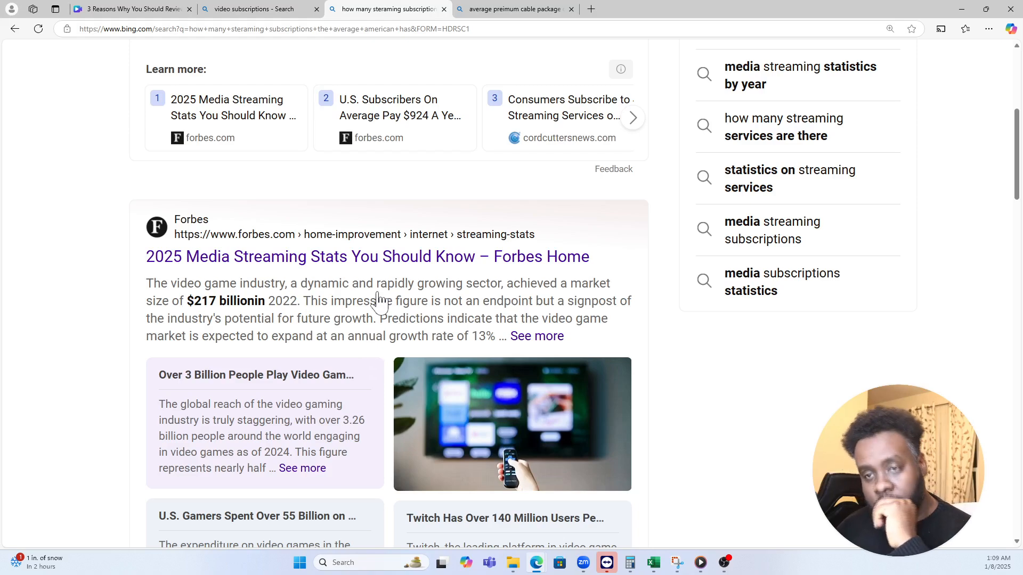
{"action": "scroll", "coordinate": [379, 301], "scroll_direction": "up", "scroll_amount": 5}
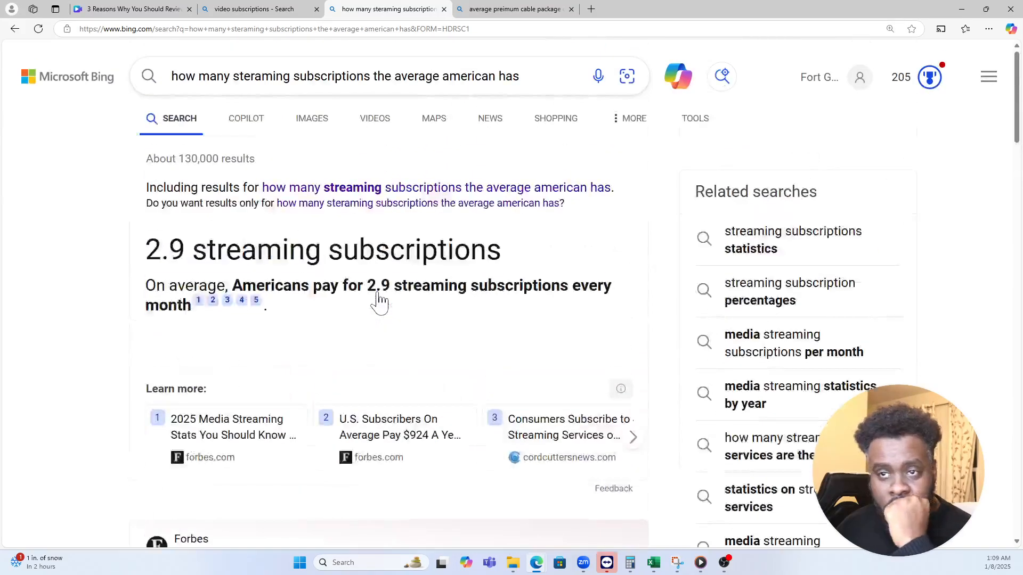
{"action": "mouse_move", "coordinate": [379, 300]}
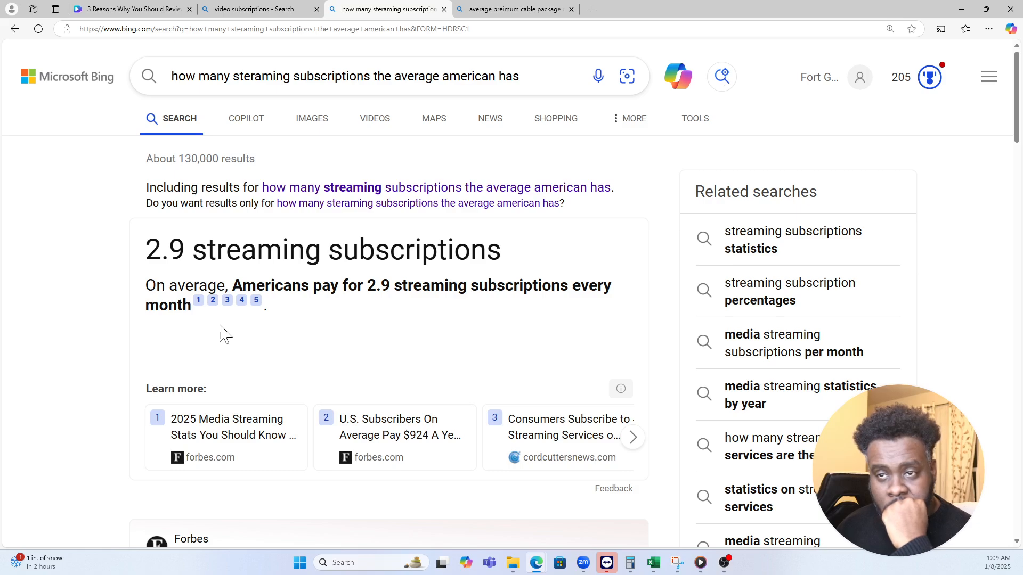
{"action": "scroll", "coordinate": [224, 334], "scroll_direction": "down", "scroll_amount": 3}
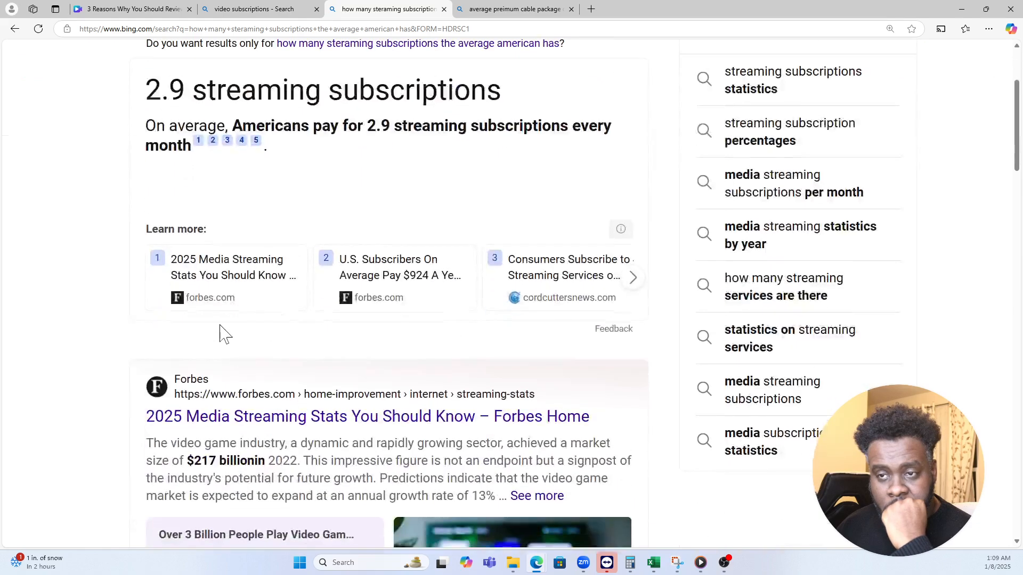
{"action": "scroll", "coordinate": [224, 334], "scroll_direction": "down", "scroll_amount": 3}
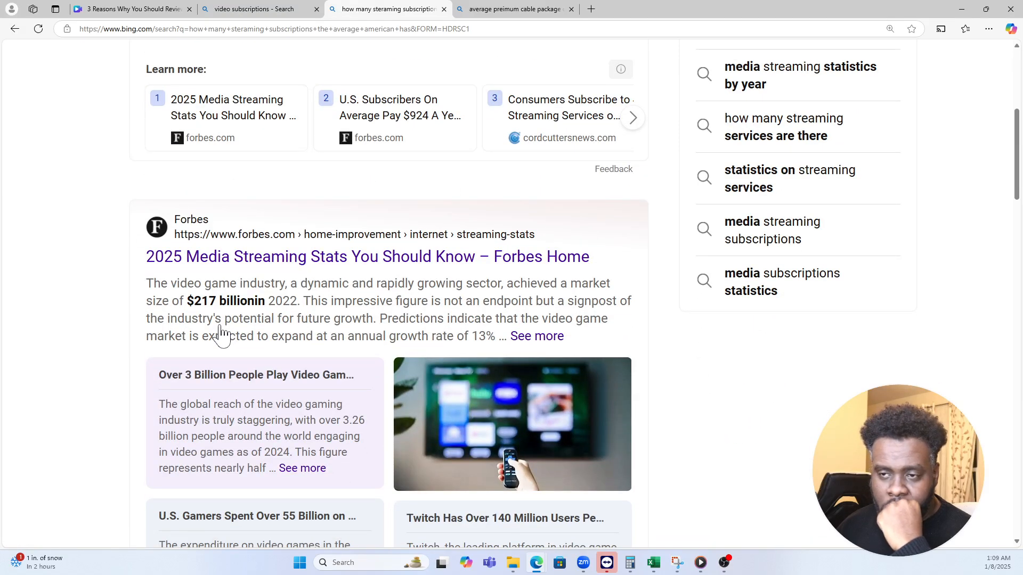
{"action": "scroll", "coordinate": [222, 335], "scroll_direction": "up", "scroll_amount": 6}
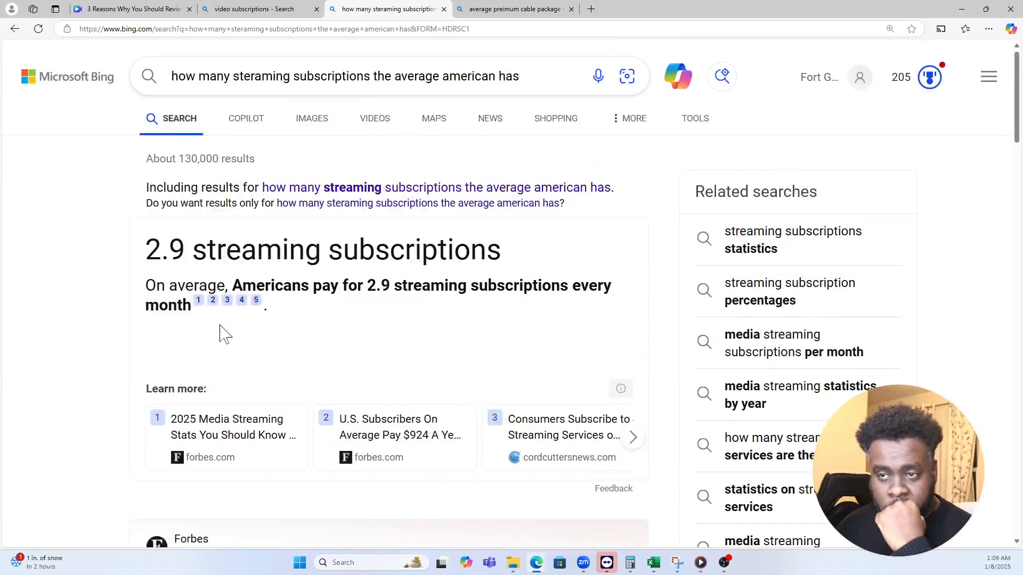
- Capture a screen snip of the "2.9 streaming subscriptions" answer with its source cards and copy it
{"action": "mouse_move", "coordinate": [180, 297]}
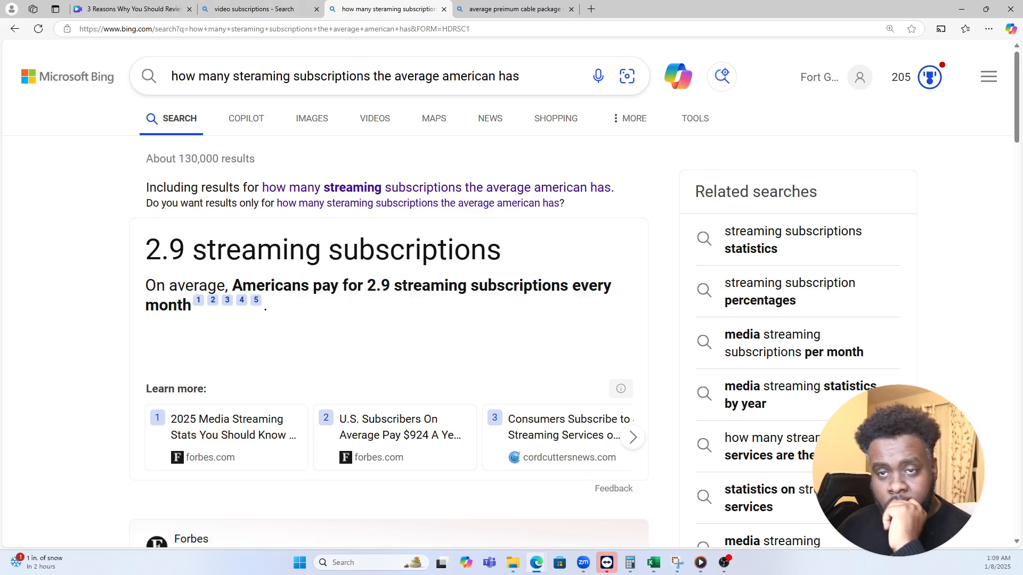
{"action": "key", "text": "super+shift+s"}
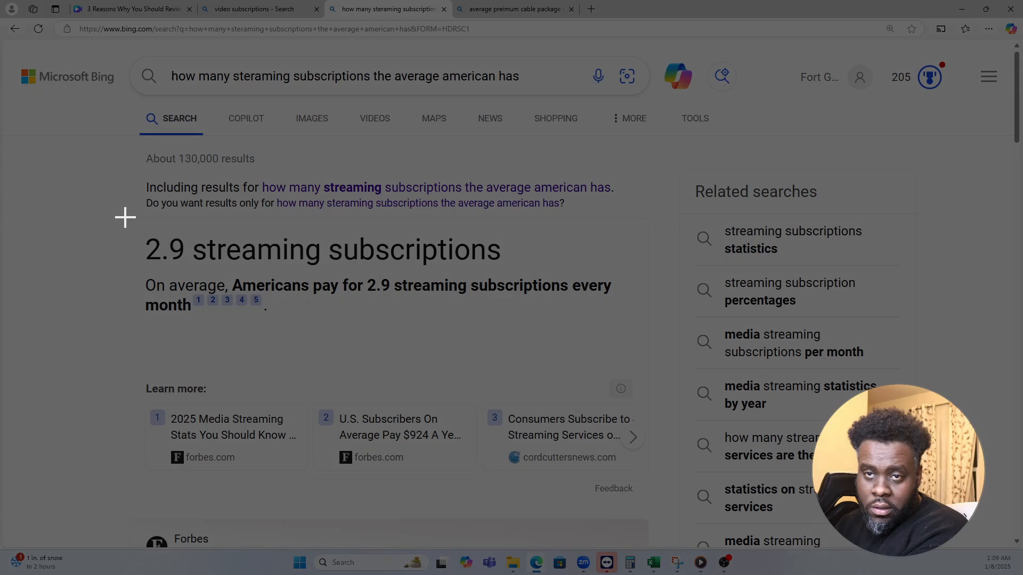
{"action": "left_click_drag", "start_coordinate": [125, 217], "coordinate": [650, 476]}
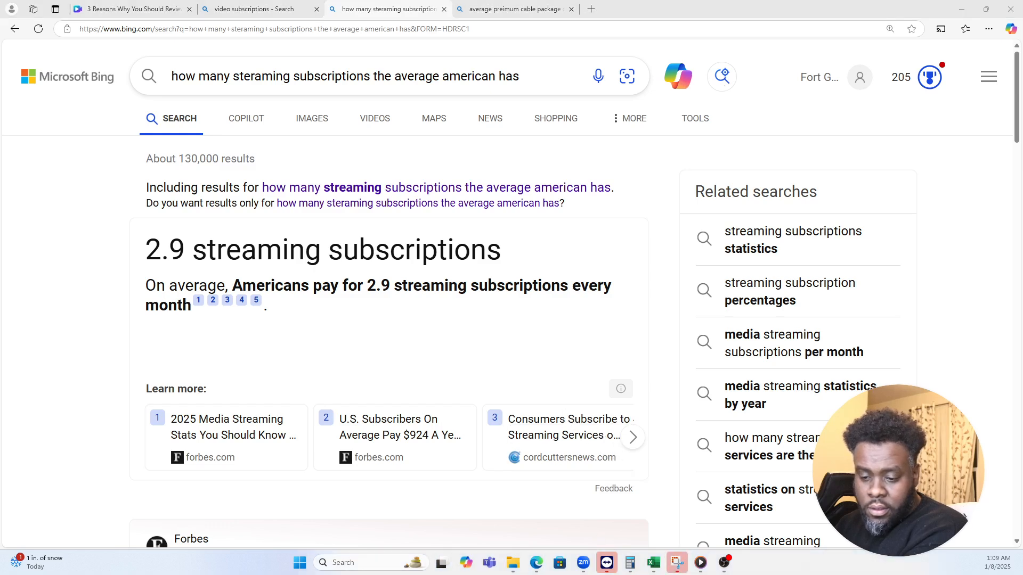
{"action": "right_click", "coordinate": [508, 361]}
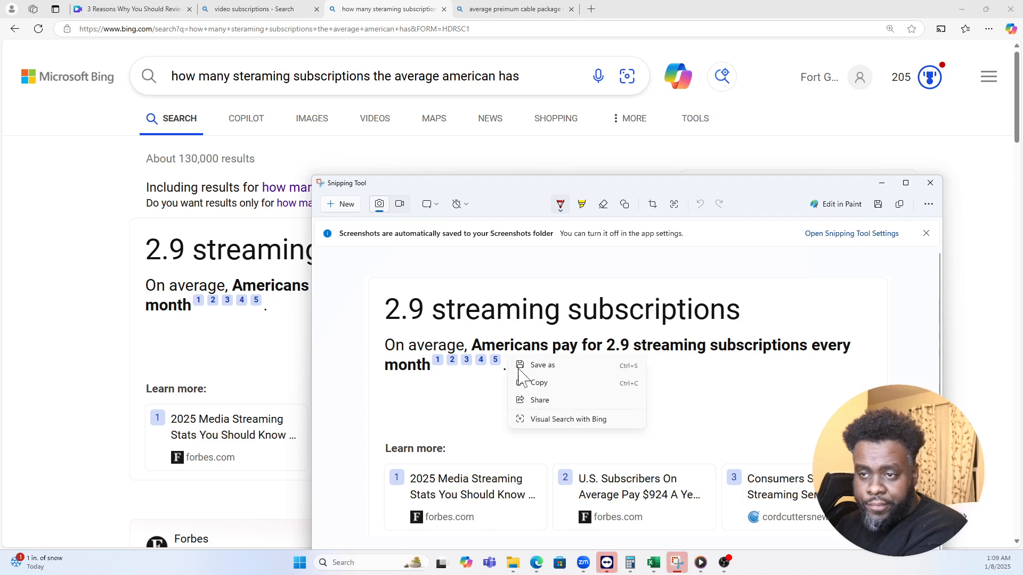
{"action": "left_click", "coordinate": [543, 383]}
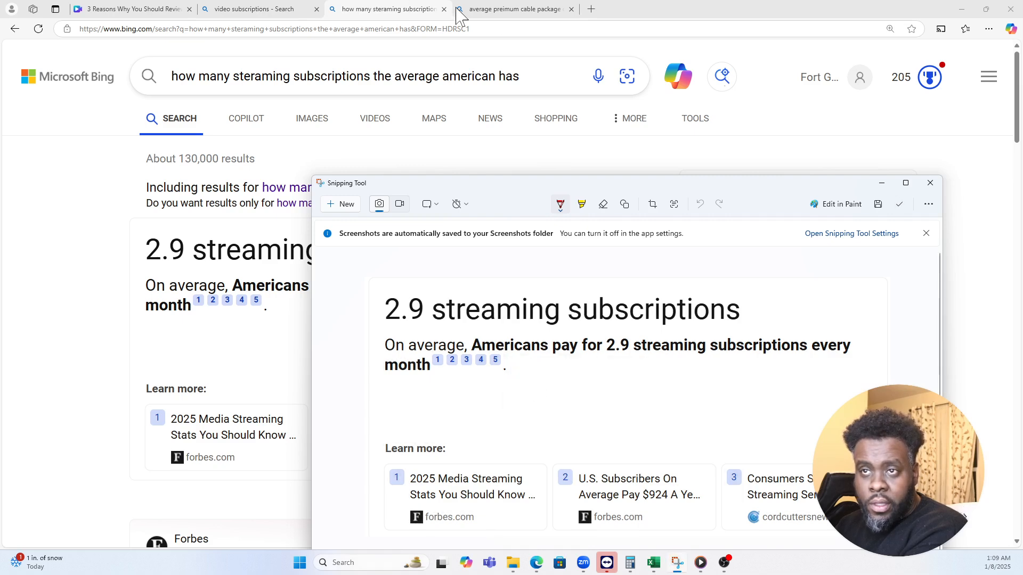
- Switch to the Canva design and paste the copied streaming subscriptions snip onto the page
{"action": "left_click", "coordinate": [506, 11]}
{"action": "left_click", "coordinate": [123, 9]}
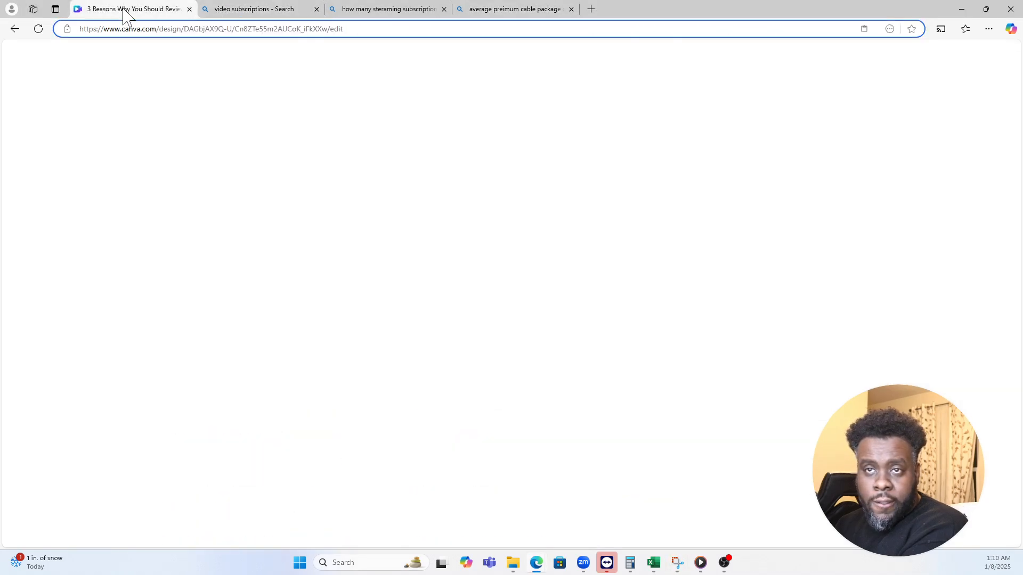
{"action": "right_click", "coordinate": [679, 161]}
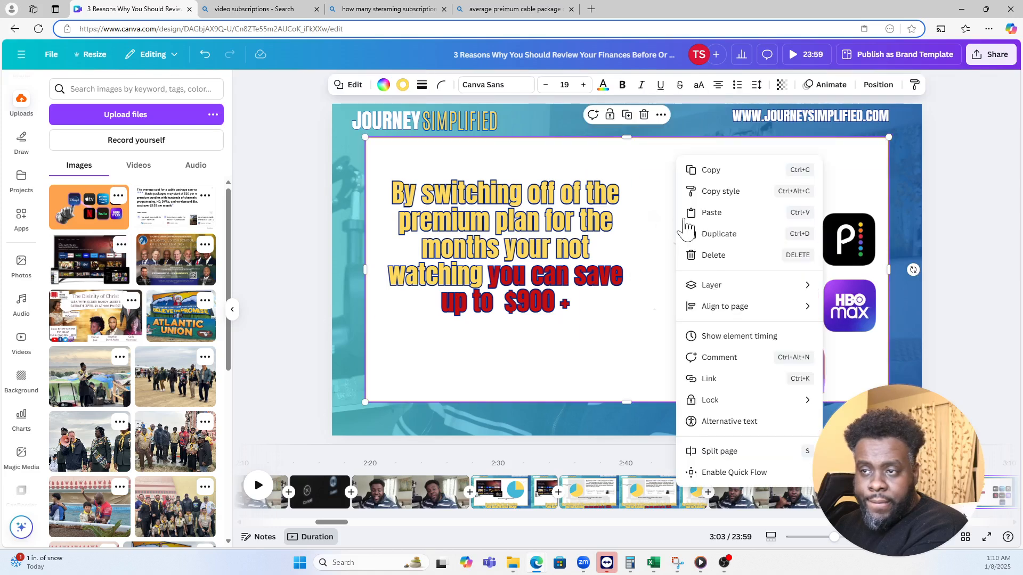
{"action": "left_click", "coordinate": [713, 212]}
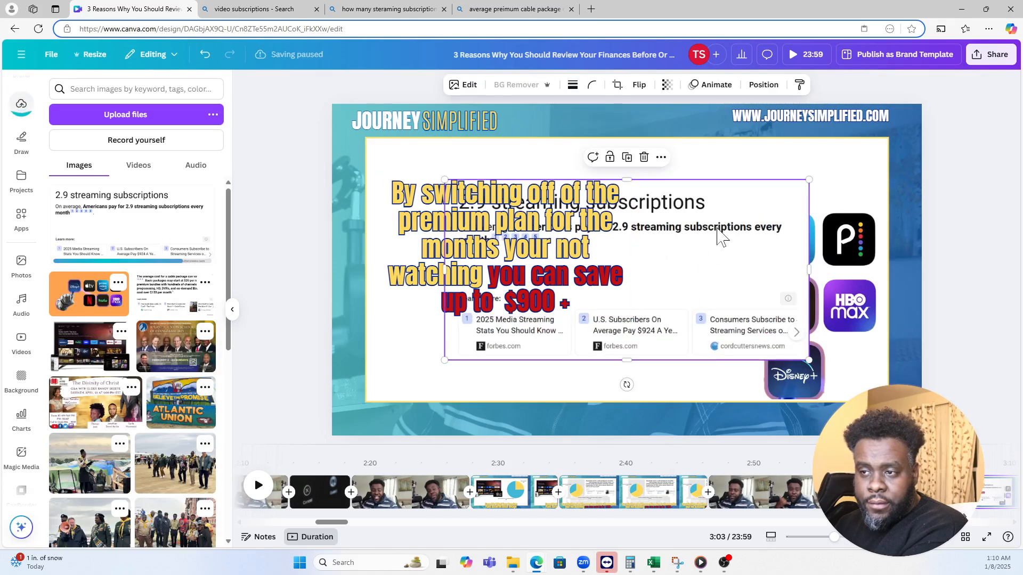
- Shift the logos image and Disney+ logo so they line up along the white box's lower edge, and place the snip in its upper right corner
{"action": "left_click_drag", "start_coordinate": [858, 267], "coordinate": [740, 325]}
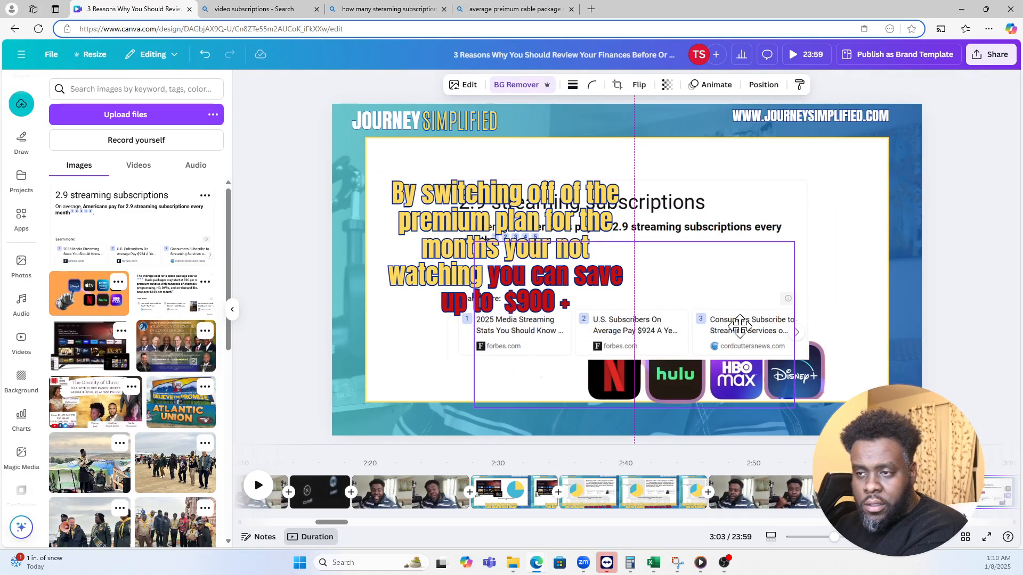
{"action": "left_click_drag", "start_coordinate": [823, 373], "coordinate": [882, 372]}
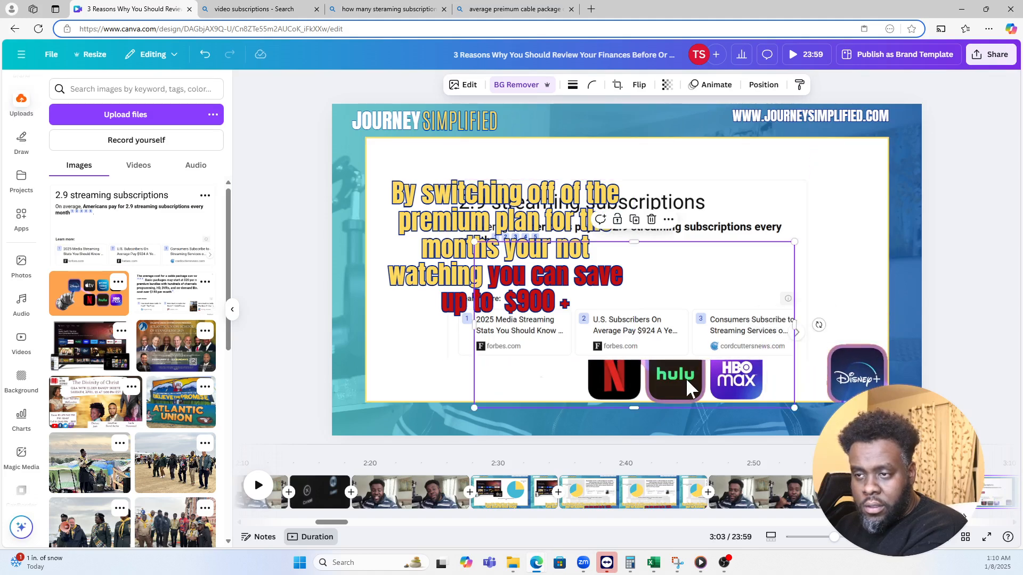
{"action": "left_click_drag", "start_coordinate": [672, 376], "coordinate": [724, 369]}
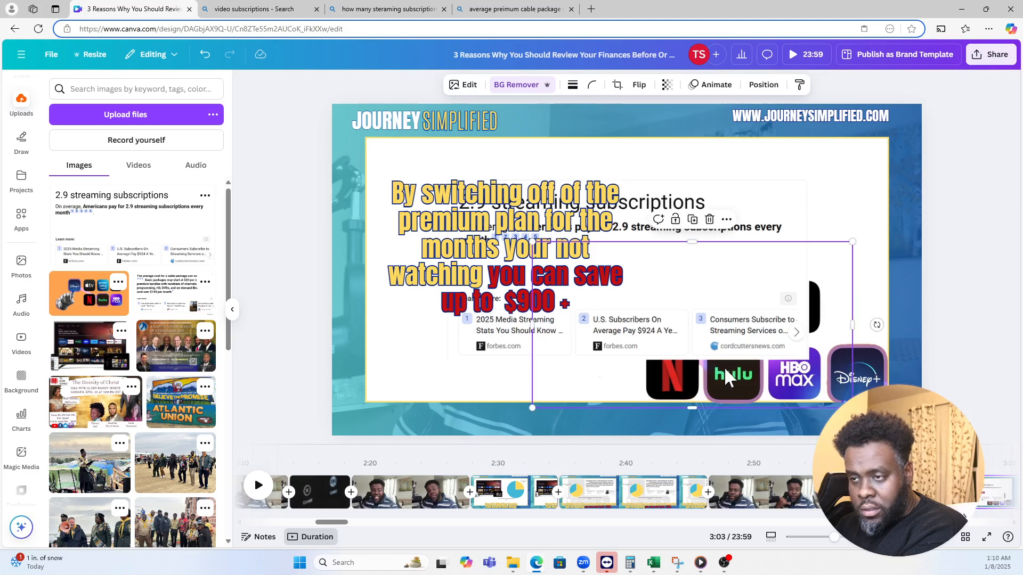
{"action": "left_click_drag", "start_coordinate": [708, 282], "coordinate": [804, 238]}
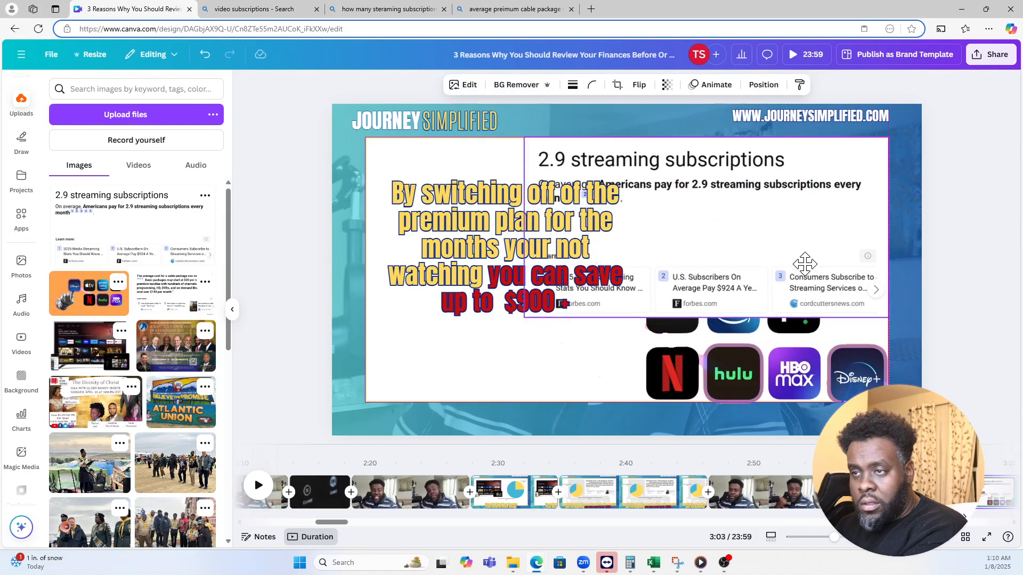
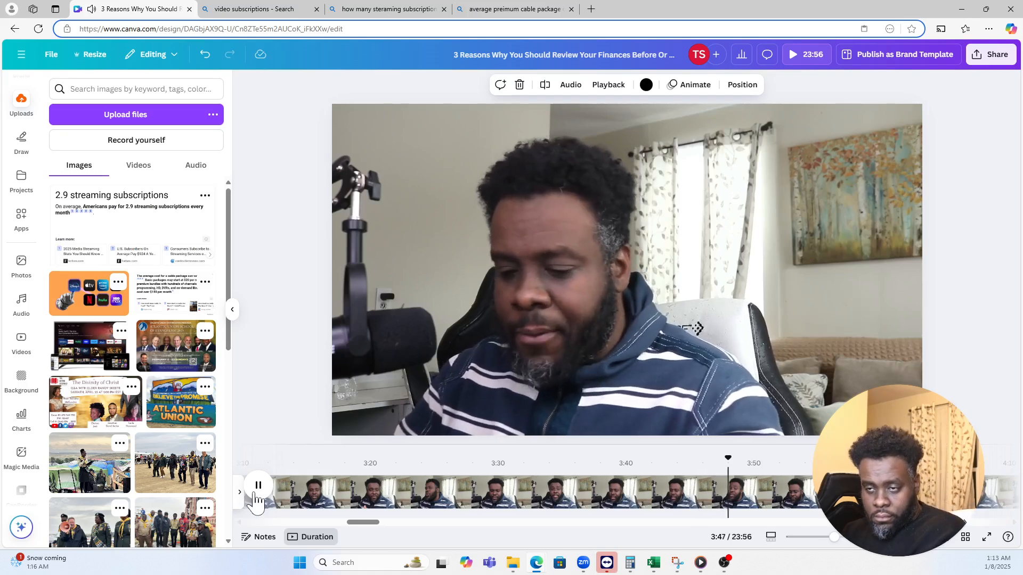
- Stop the playback and split the talking clip at 3:48
{"action": "left_click", "coordinate": [255, 495]}
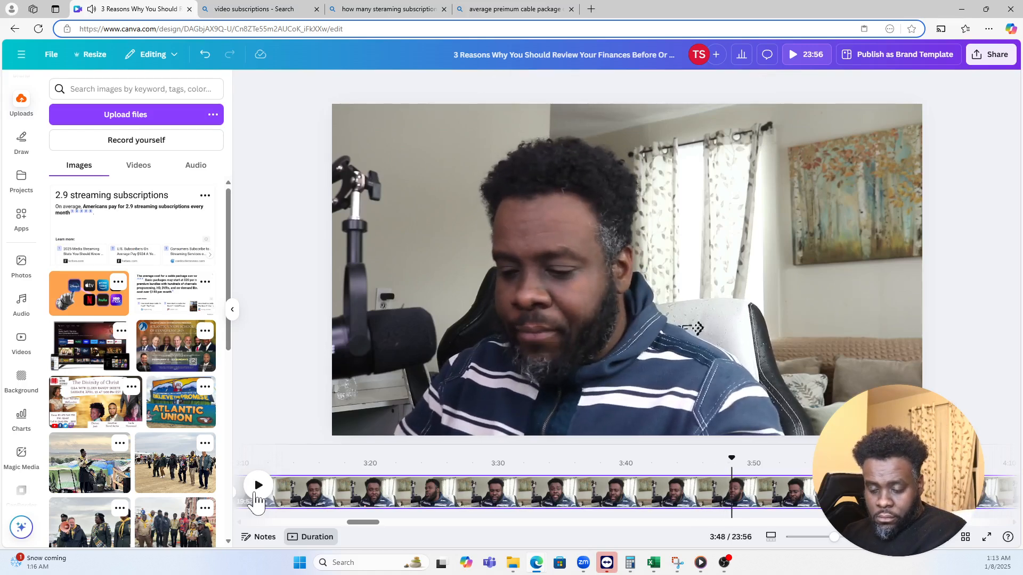
{"action": "key", "text": "s"}
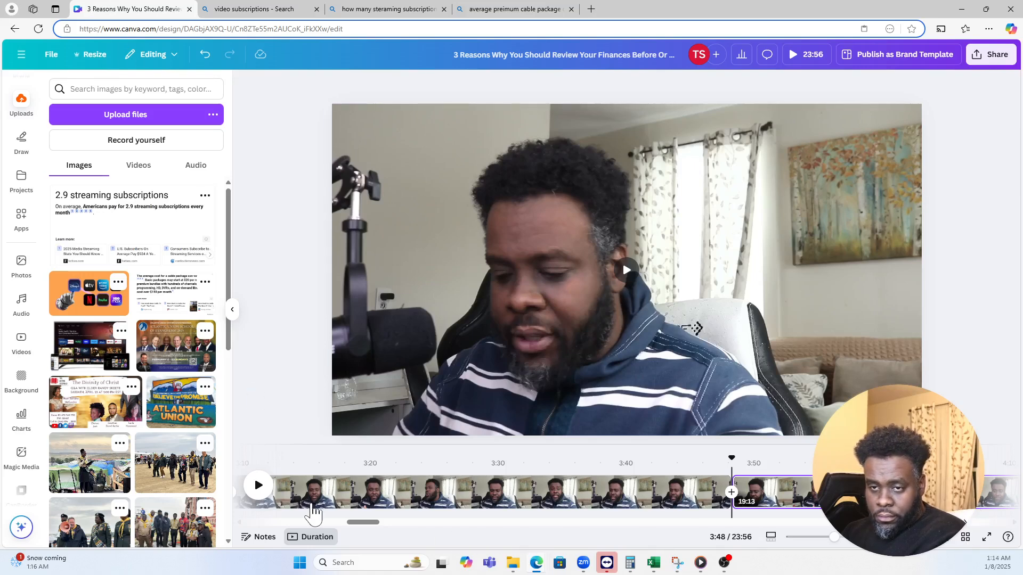
- Split the talking clip again at 3:50 and delete the short section between the two cuts
{"action": "left_click", "coordinate": [261, 489]}
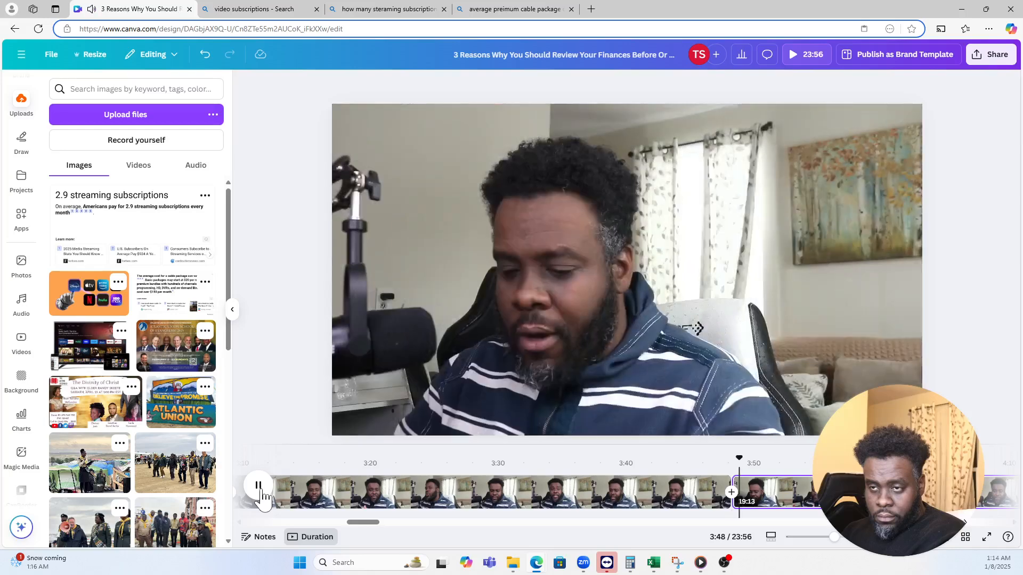
{"action": "left_click", "coordinate": [718, 498]}
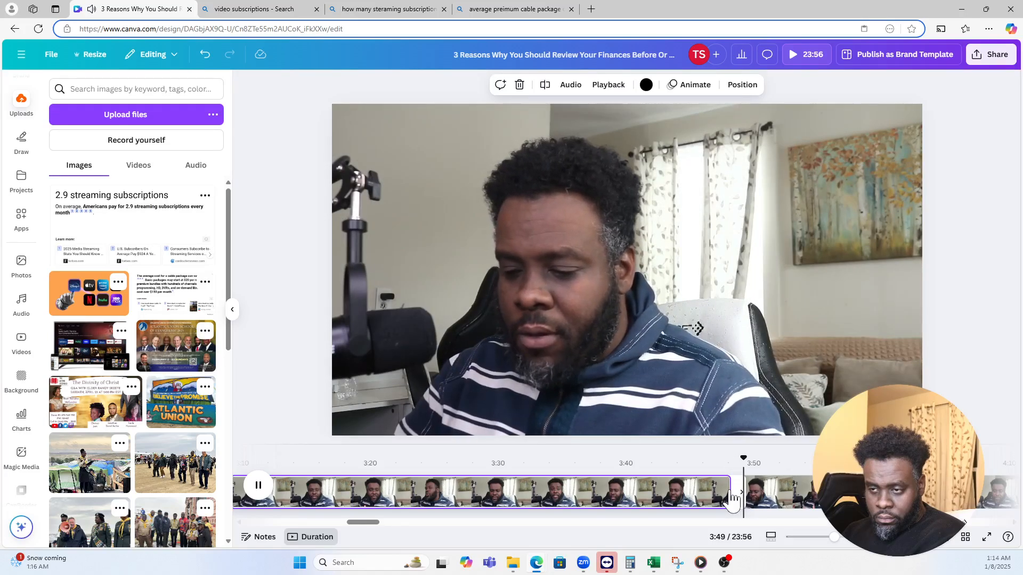
{"action": "left_click", "coordinate": [799, 489]}
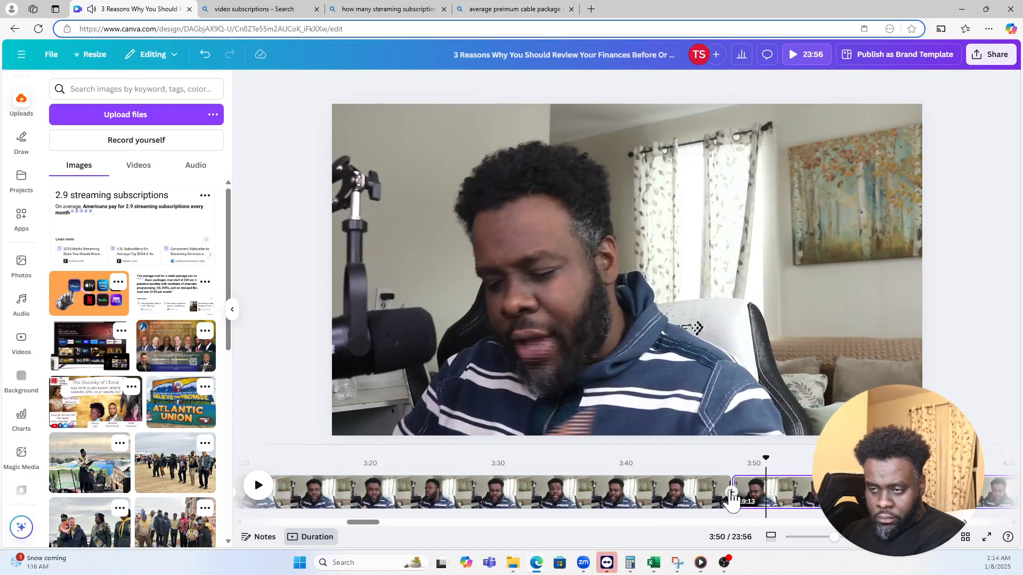
{"action": "key", "text": "Left"}
{"action": "key", "text": "Left"}
{"action": "key", "text": "Left"}
{"action": "key", "text": "Left"}
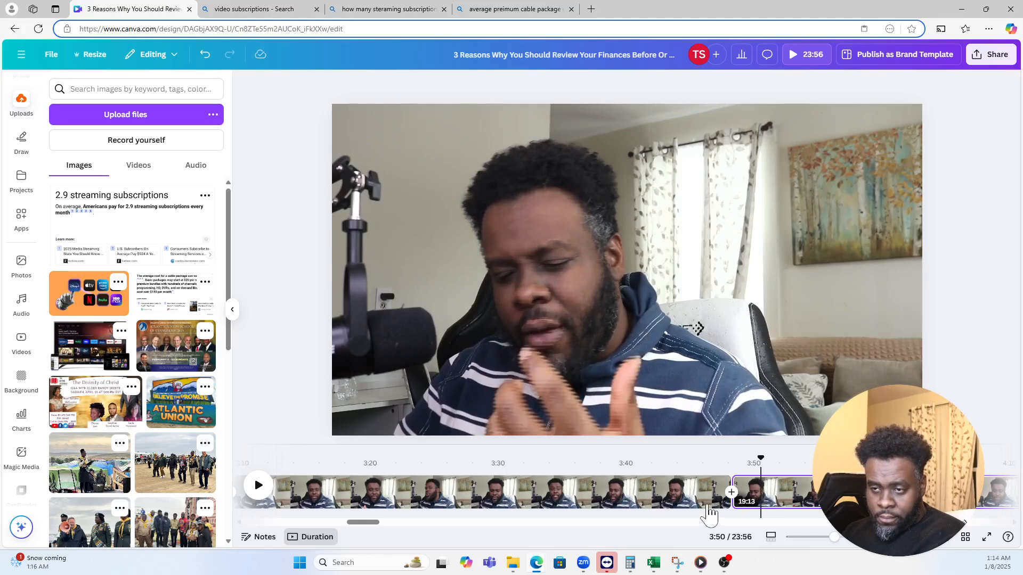
{"action": "key", "text": "Left"}
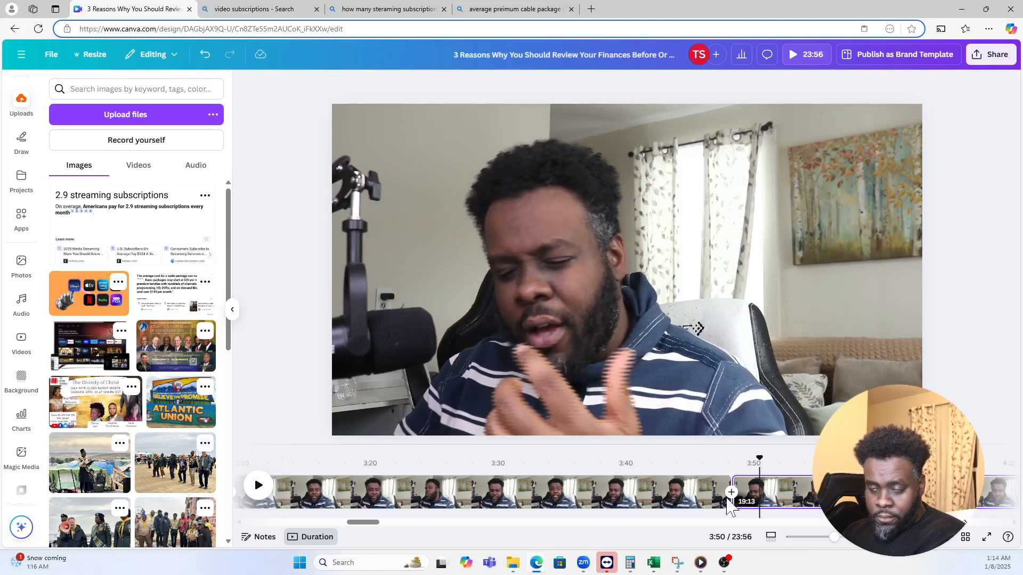
{"action": "key", "text": "Right"}
{"action": "key", "text": "Right"}
{"action": "key", "text": "Right"}
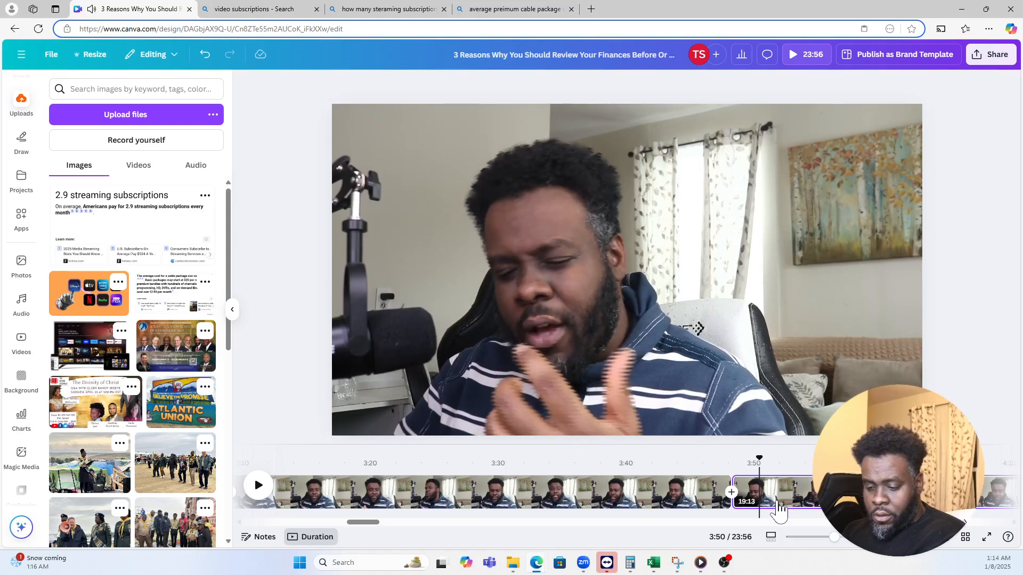
{"action": "left_click", "coordinate": [746, 494]}
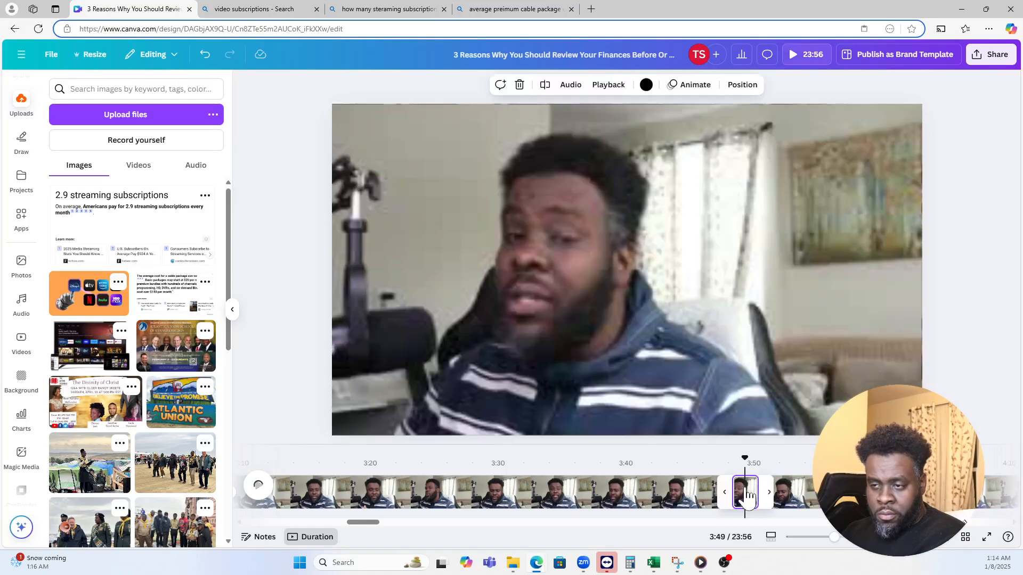
{"action": "key", "text": "Delete"}
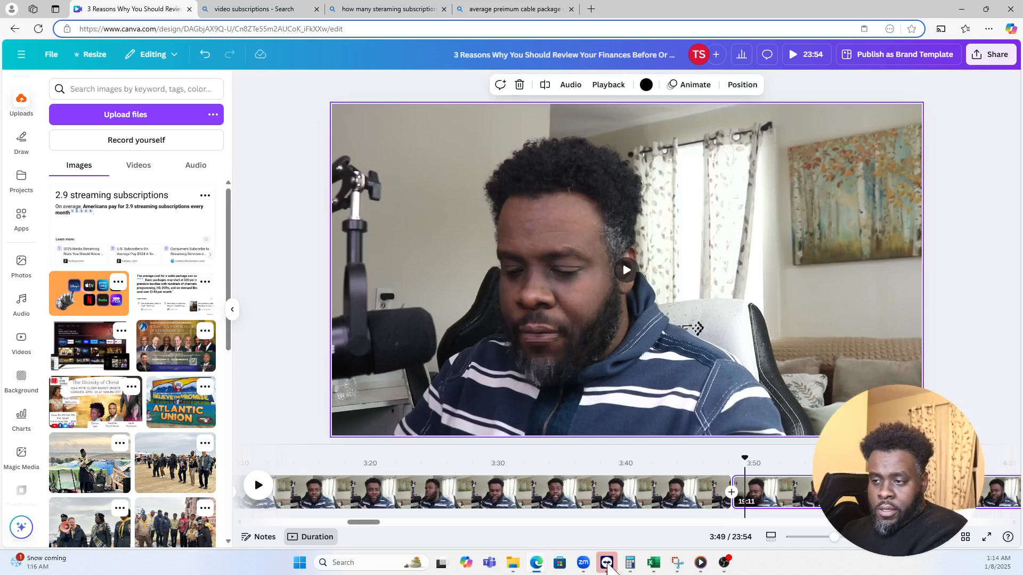
- Copy the blank blue gradient page 26 and paste it directly after the talking clip on page 20
{"action": "left_click", "coordinate": [965, 538]}
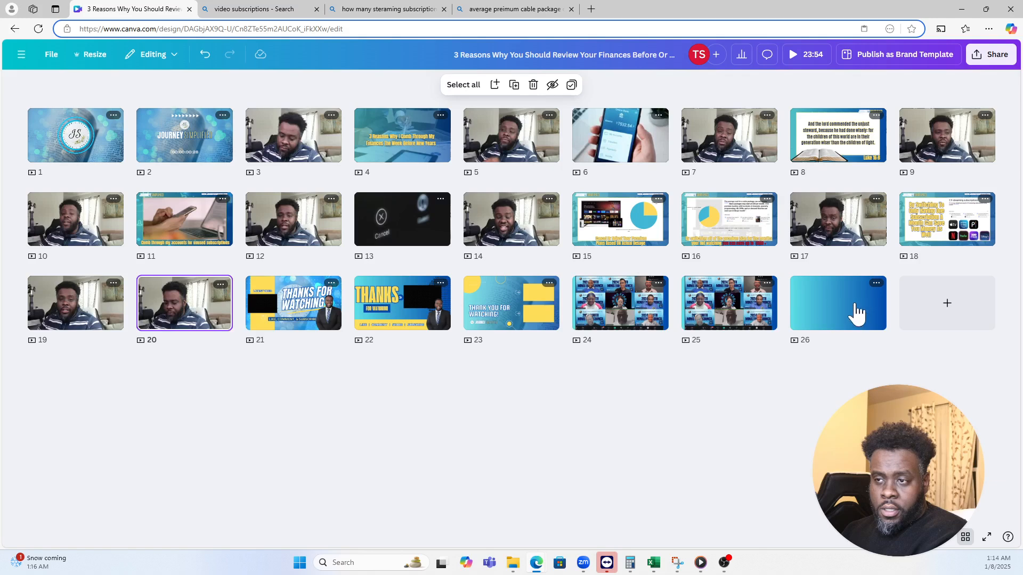
{"action": "left_click", "coordinate": [843, 320]}
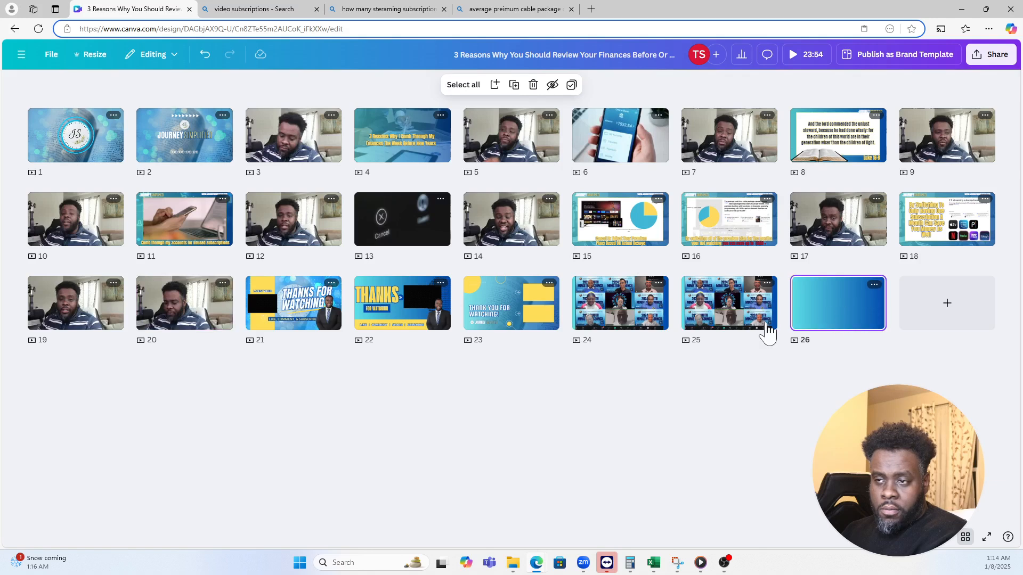
{"action": "double_click", "coordinate": [827, 322]}
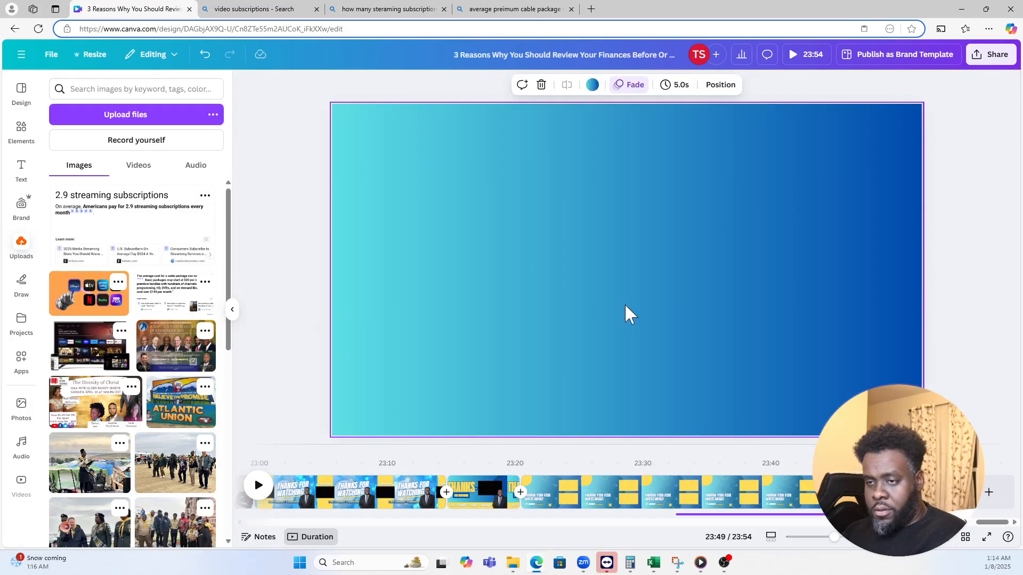
{"action": "left_click", "coordinate": [964, 538]}
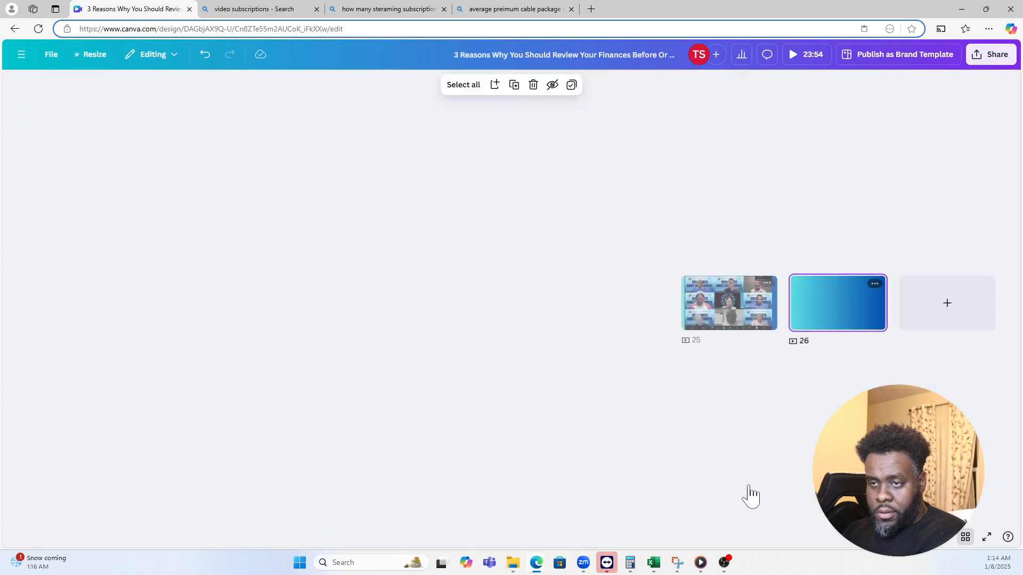
{"action": "double_click", "coordinate": [192, 322]}
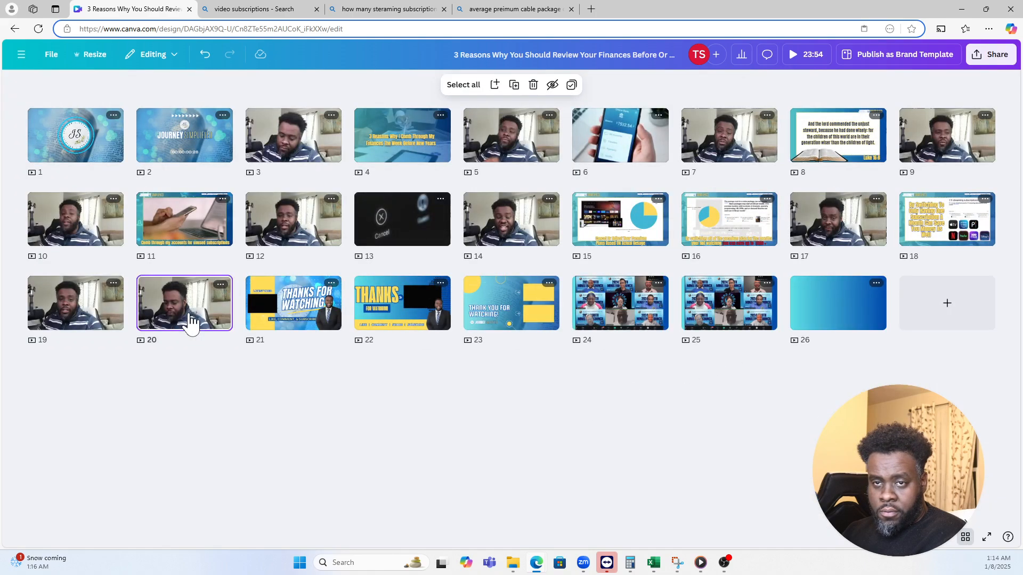
{"action": "key", "text": "ctrl+v"}
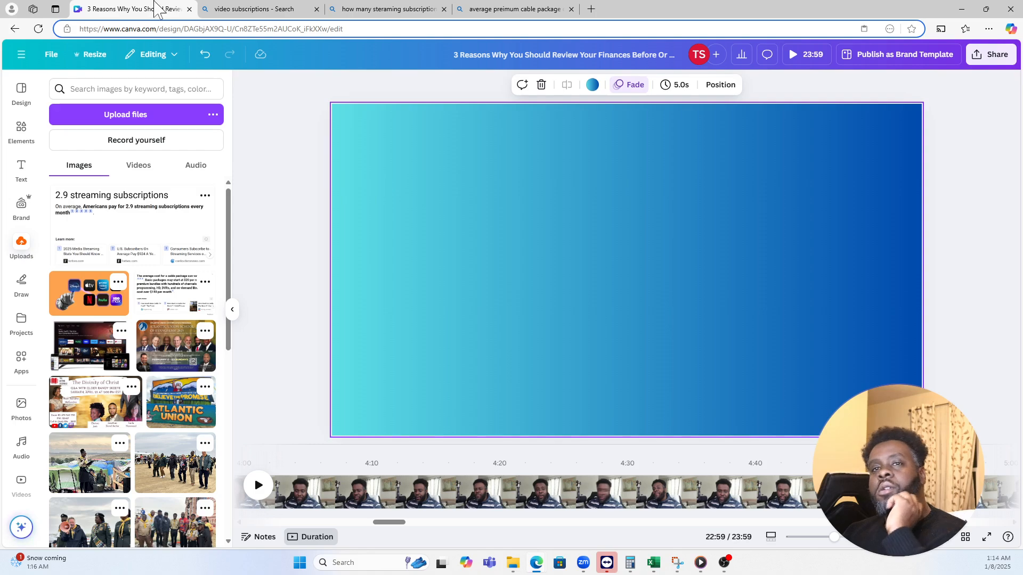
- Switch to the Bing results on streaming subscriptions and search the web for "Jot Form" instead
{"action": "left_click", "coordinate": [349, 9]}
{"action": "left_click", "coordinate": [234, 11]}
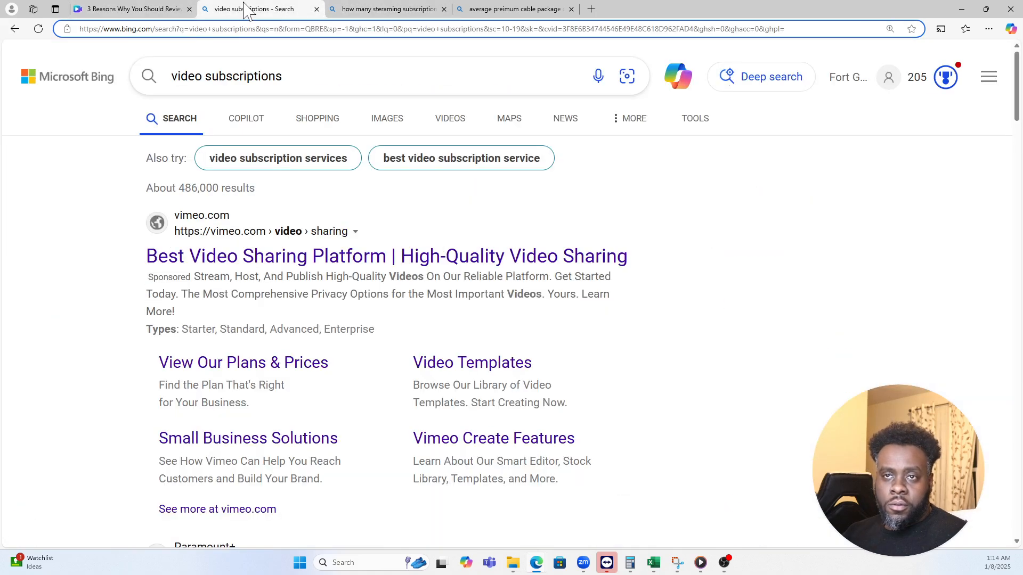
{"action": "left_click", "coordinate": [354, 11]}
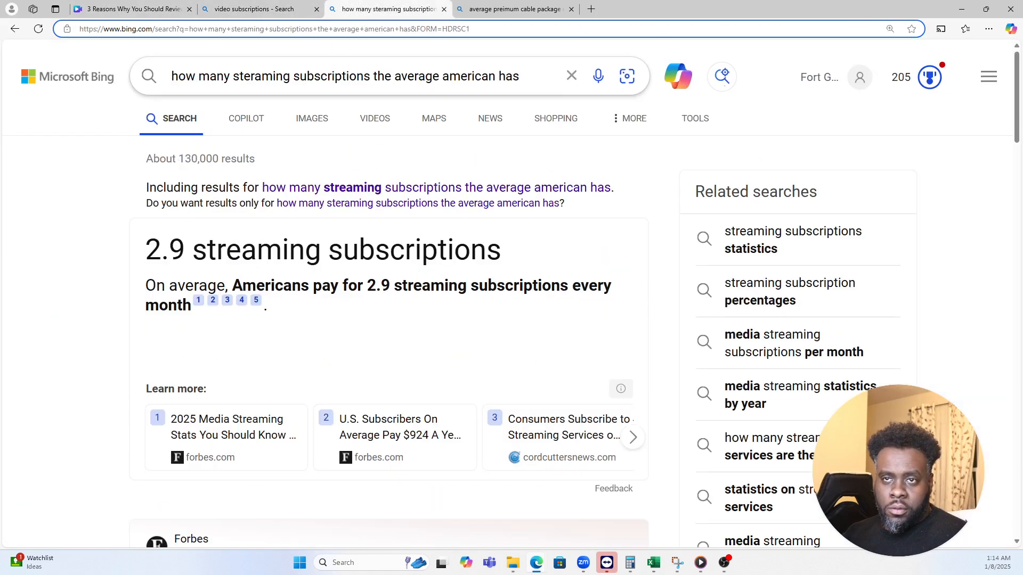
{"action": "left_click", "coordinate": [233, 76]}
{"action": "double_click", "coordinate": [322, 29]}
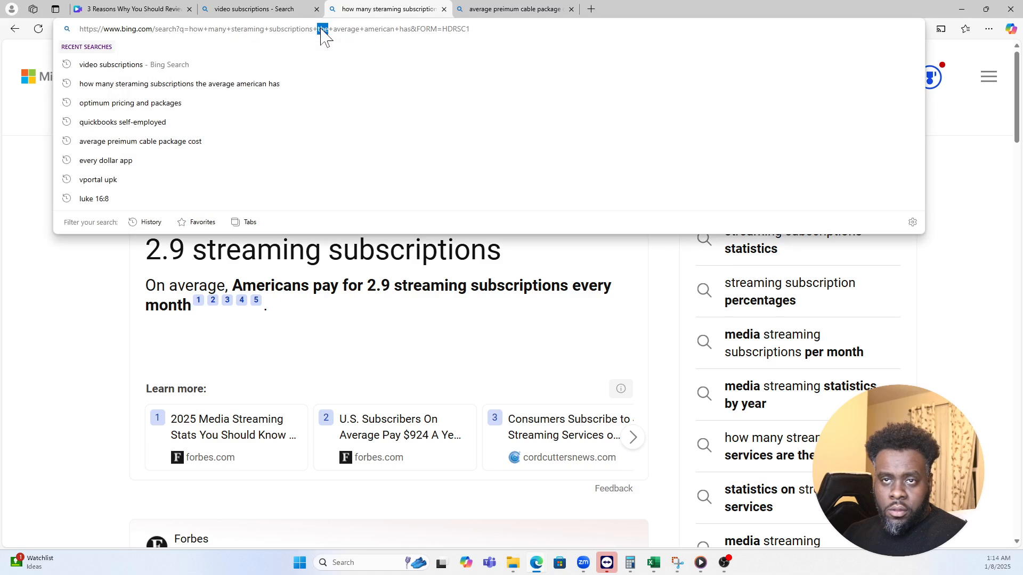
{"action": "left_click", "coordinate": [323, 29]}
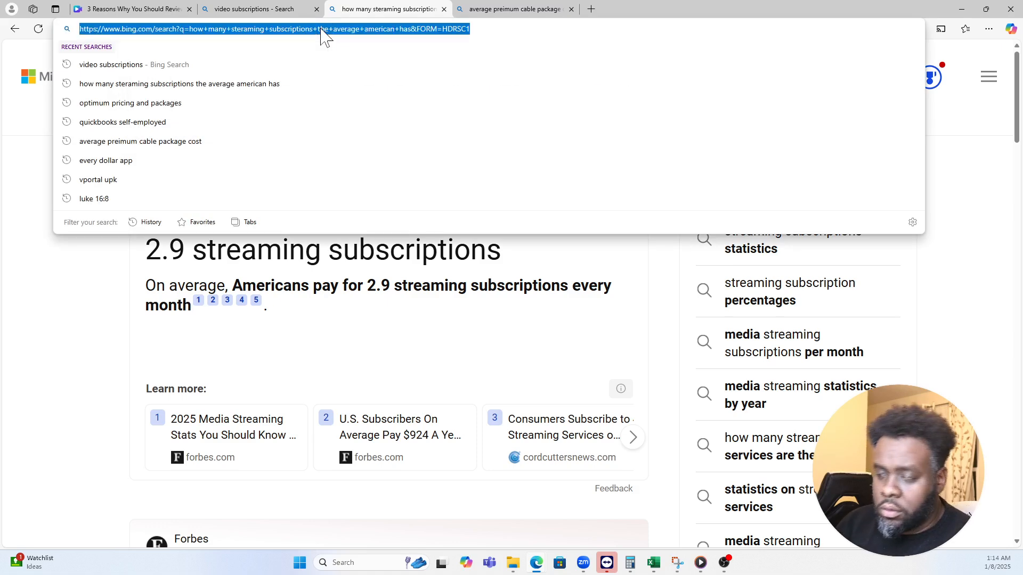
{"action": "type", "text": "Jot Form"}
{"action": "key", "text": "Return"}
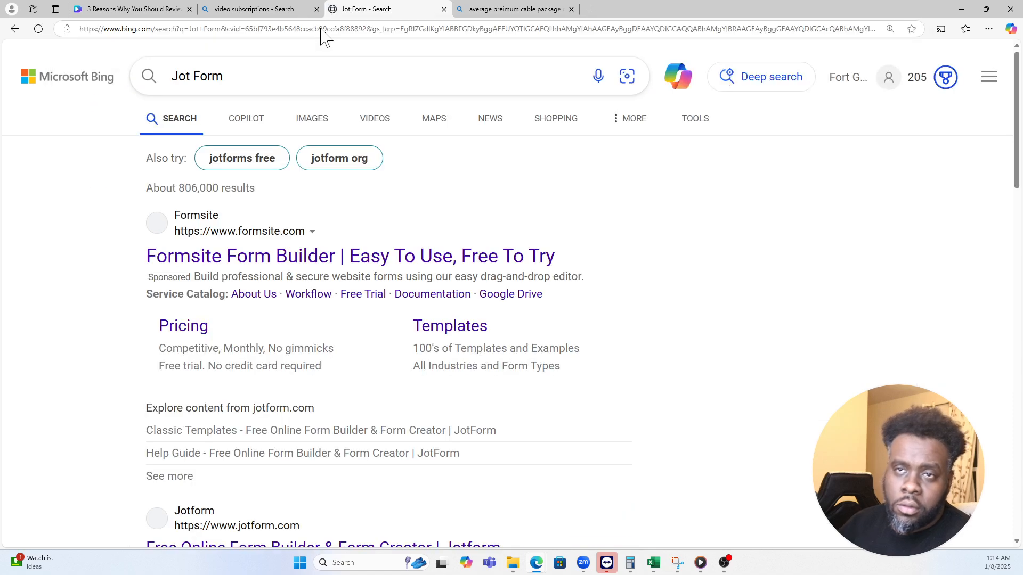
{"action": "scroll", "coordinate": [242, 119], "scroll_direction": "down", "scroll_amount": 4}
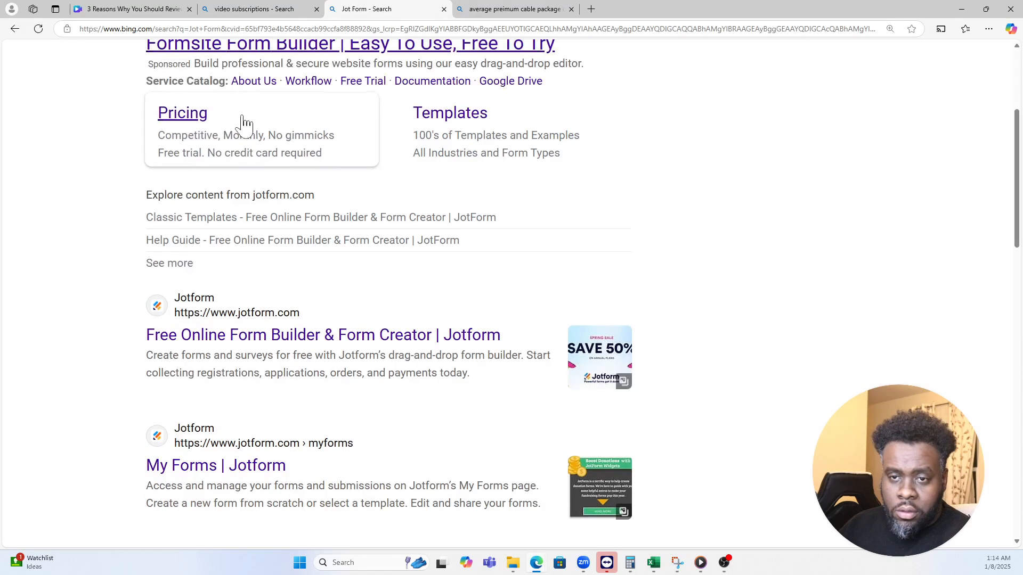
{"action": "scroll", "coordinate": [175, 323], "scroll_direction": "up", "scroll_amount": 5}
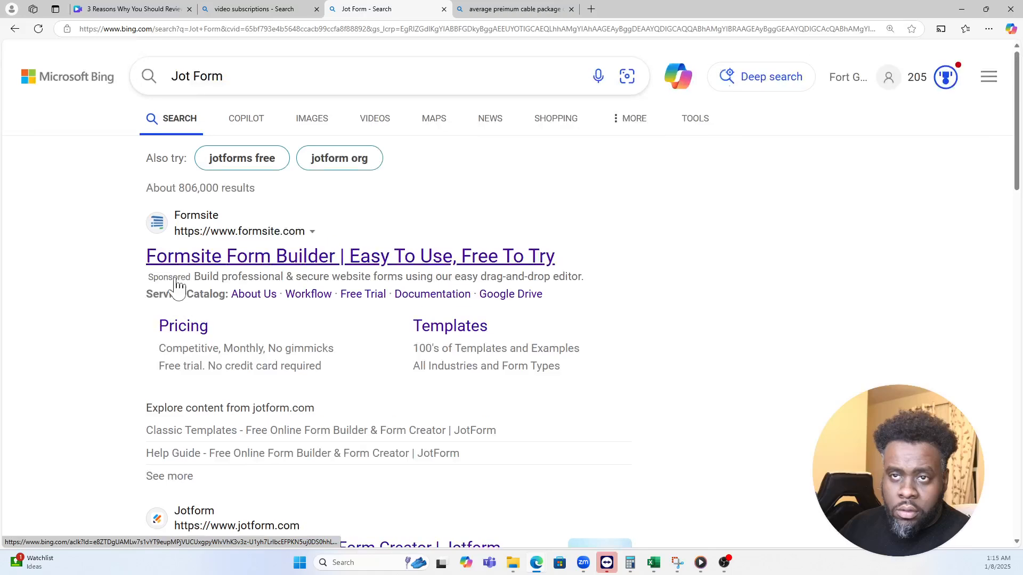
- Show the image results for Jot Form and copy the JotForm 4.0 picture with three phones
{"action": "left_click", "coordinate": [305, 122]}
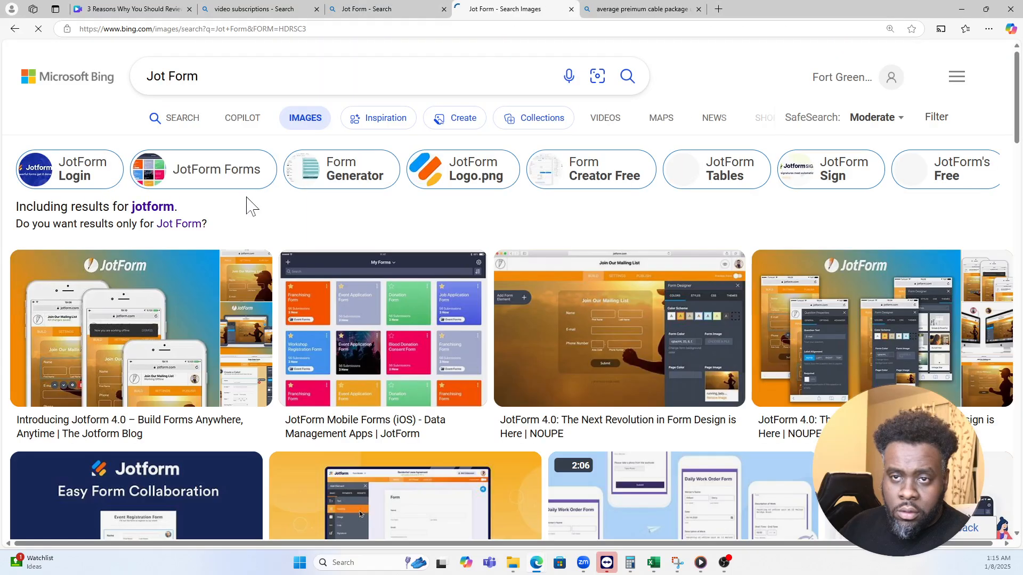
{"action": "scroll", "coordinate": [249, 205], "scroll_direction": "down", "scroll_amount": 2}
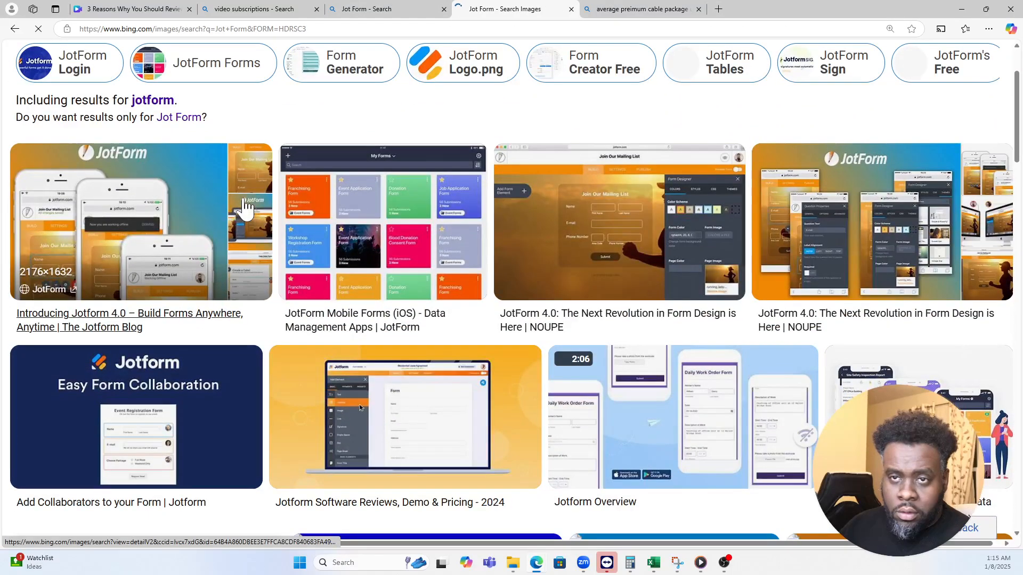
{"action": "scroll", "coordinate": [245, 206], "scroll_direction": "up", "scroll_amount": 2}
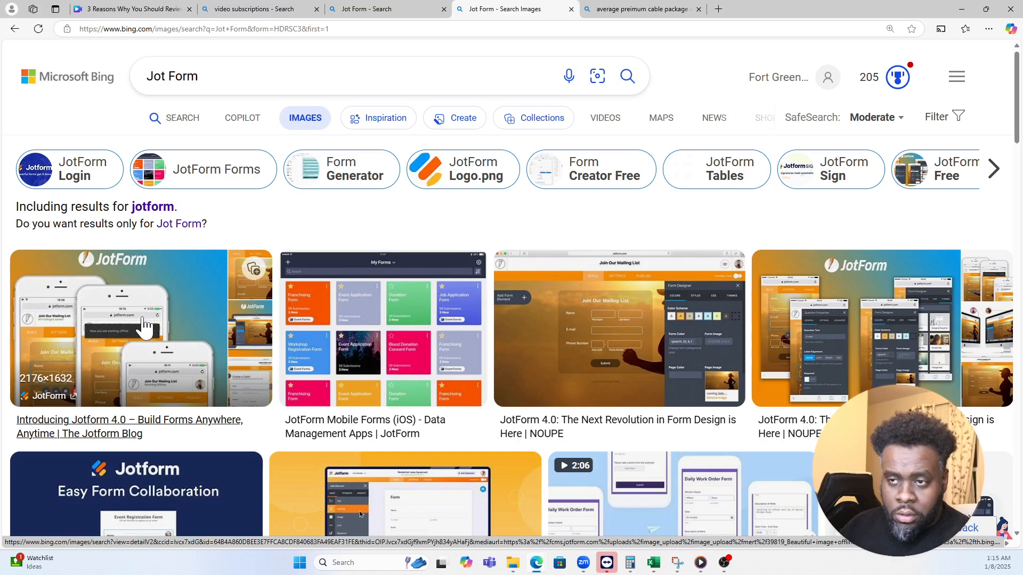
{"action": "left_click", "coordinate": [144, 327]}
{"action": "right_click", "coordinate": [254, 256]}
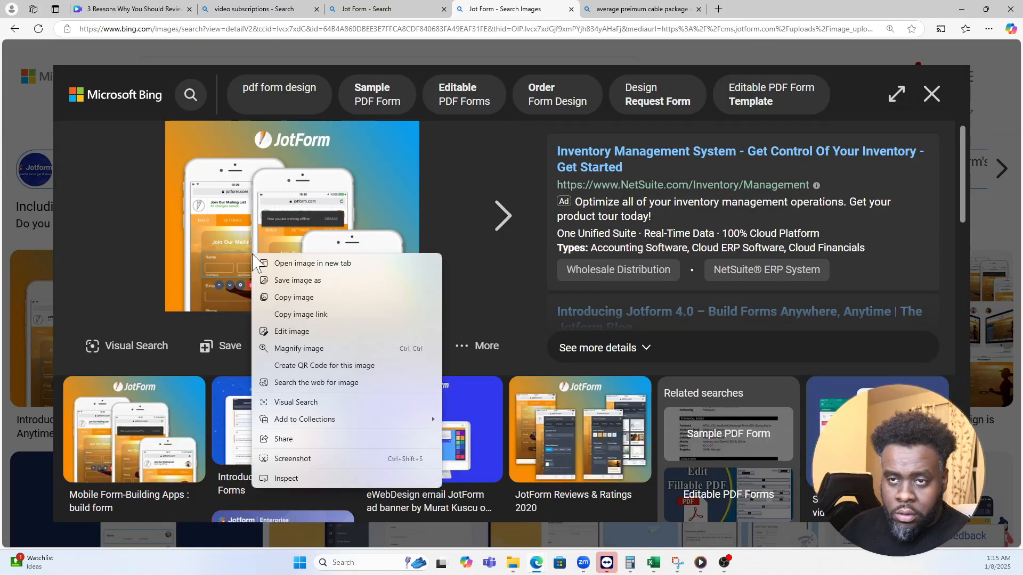
{"action": "left_click", "coordinate": [290, 297]}
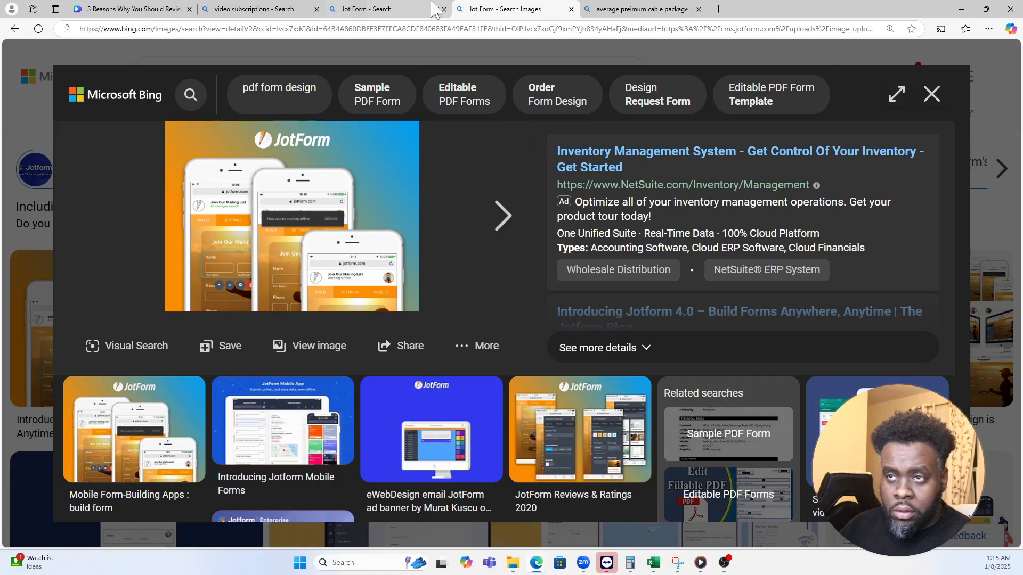
- Paste the JotForm image onto the new gradient page in Canva, enlarge it and place it in the page's left part
{"action": "left_click", "coordinate": [137, 9]}
{"action": "key", "text": "ctrl+v"}
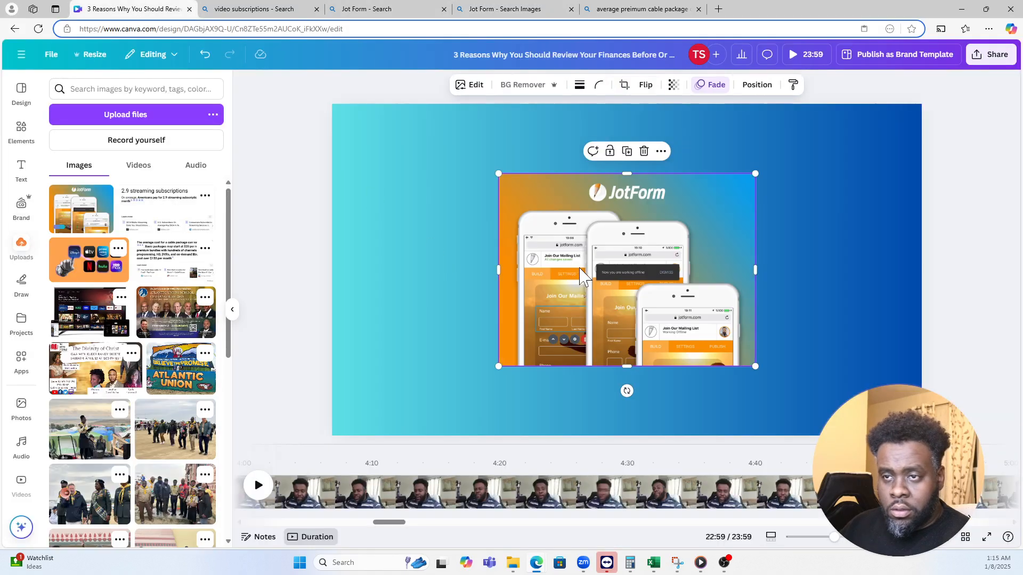
{"action": "left_click_drag", "start_coordinate": [561, 261], "coordinate": [476, 259]}
{"action": "left_click_drag", "start_coordinate": [672, 179], "coordinate": [695, 170]}
{"action": "left_click_drag", "start_coordinate": [604, 226], "coordinate": [553, 255]}
{"action": "left_click_drag", "start_coordinate": [649, 190], "coordinate": [705, 158]}
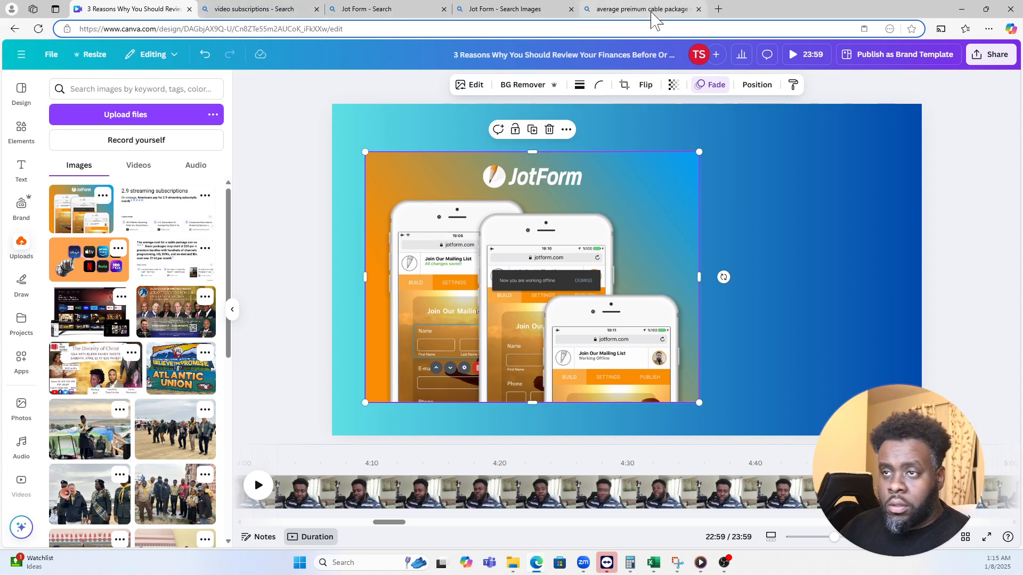
{"action": "mouse_move", "coordinate": [630, 18]}
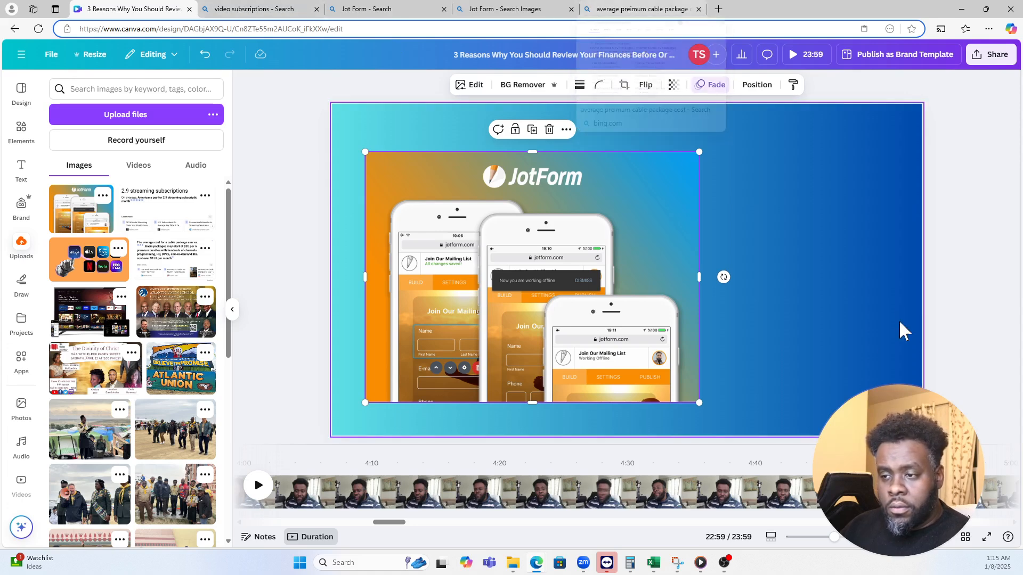
{"action": "left_click_drag", "start_coordinate": [393, 523], "coordinate": [984, 565]}
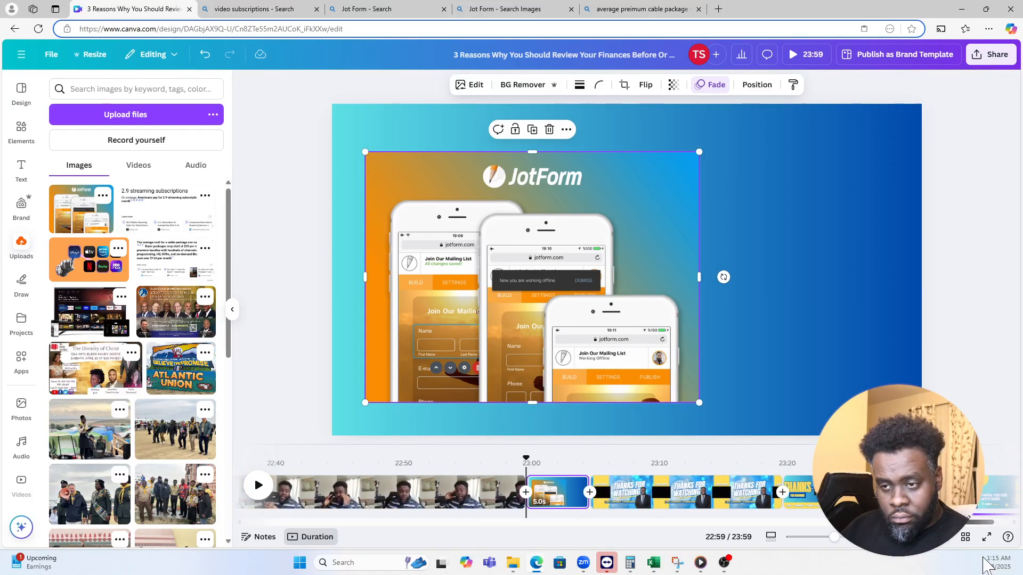
{"action": "left_click", "coordinate": [741, 394]}
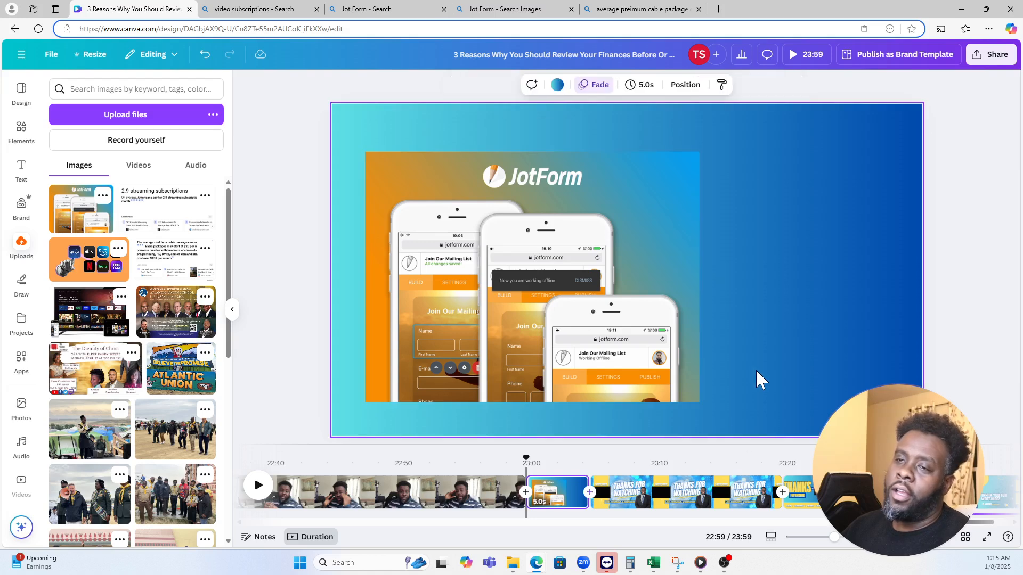
{"action": "right_click", "coordinate": [760, 379]}
{"action": "left_click", "coordinate": [744, 314]}
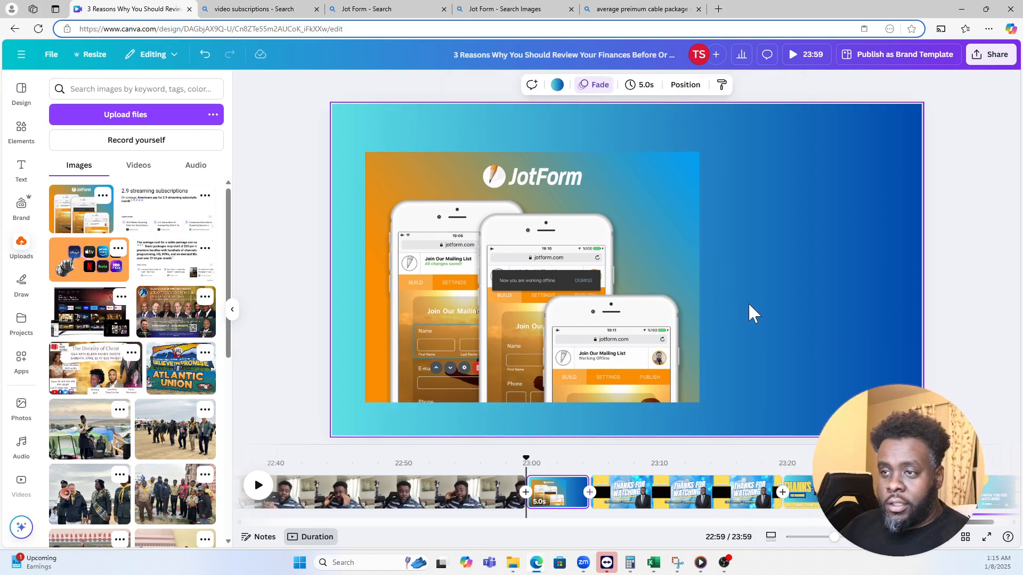
{"action": "right_click", "coordinate": [762, 294]}
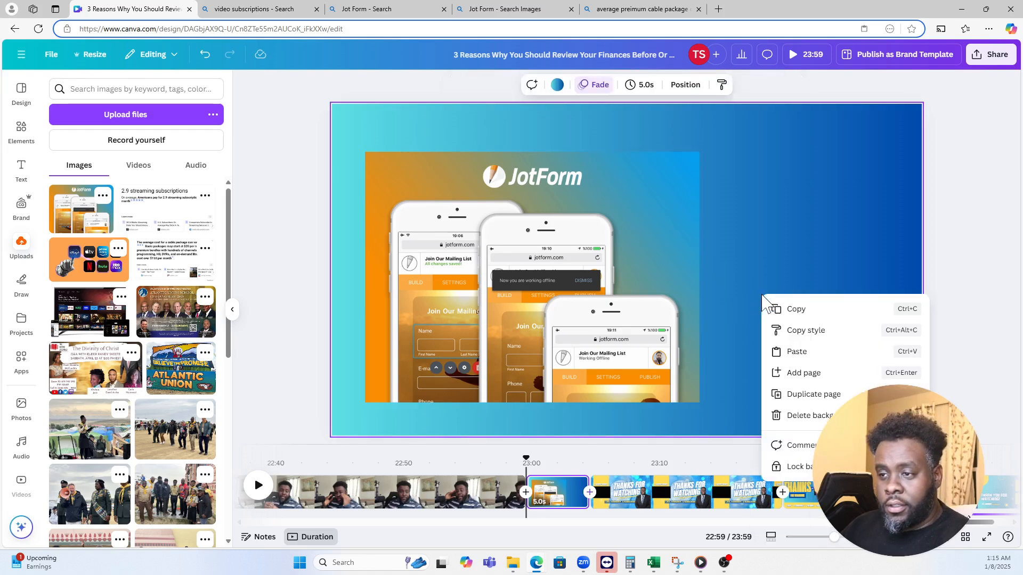
{"action": "left_click", "coordinate": [758, 271]}
{"action": "right_click", "coordinate": [757, 271]}
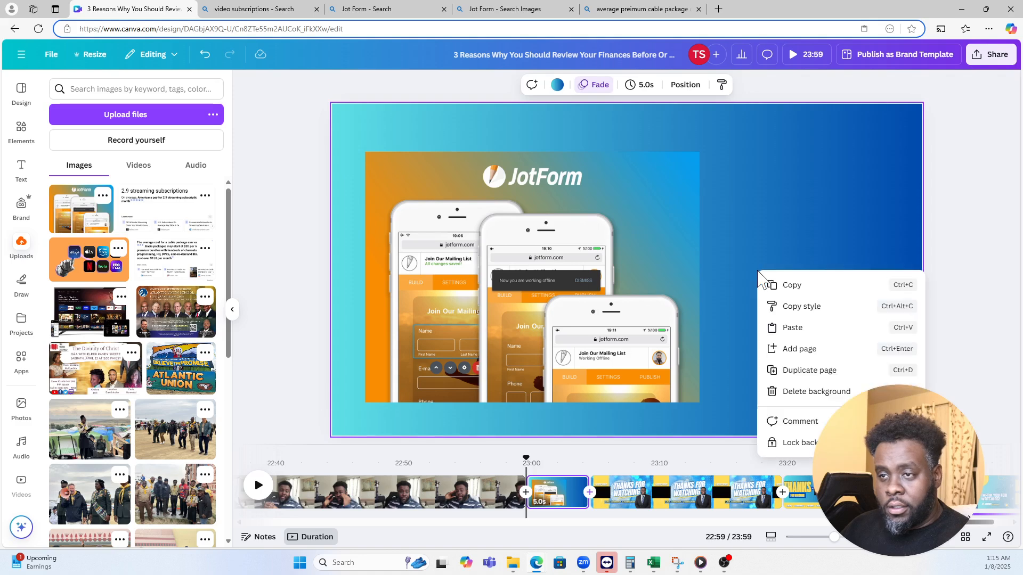
{"action": "left_click", "coordinate": [629, 286]}
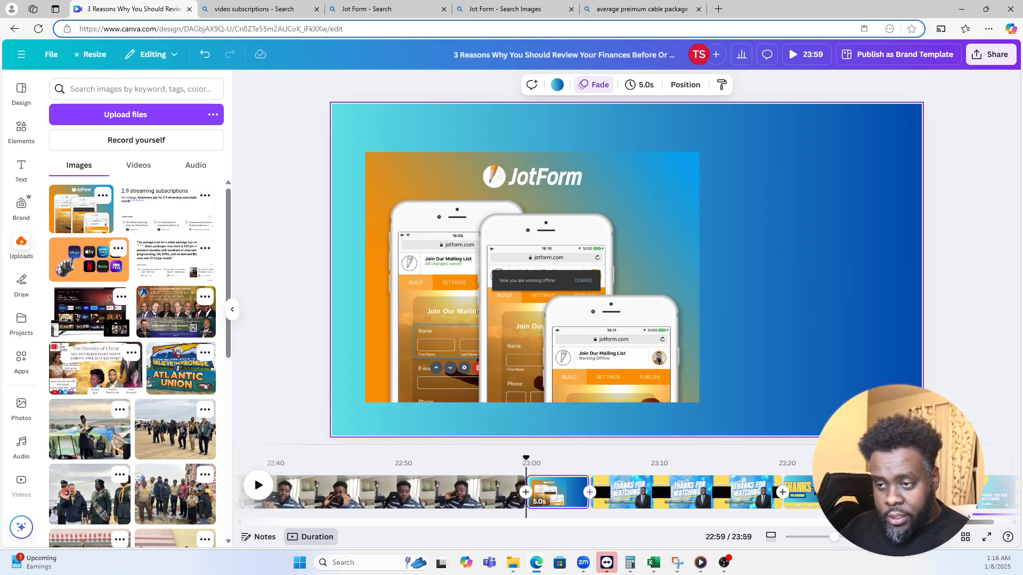
{"action": "left_click", "coordinate": [601, 354]}
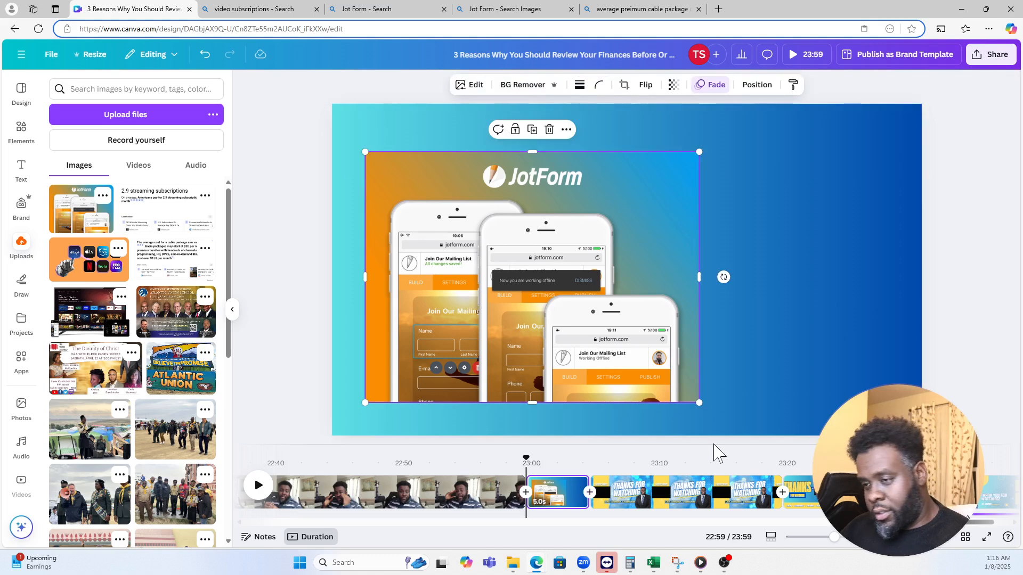
- Add the uploaded JotForm image over the talking clip on page 20 and shift it slightly up and to the left
{"action": "left_click_drag", "start_coordinate": [980, 523], "coordinate": [532, 523]}
{"action": "left_click", "coordinate": [500, 506]}
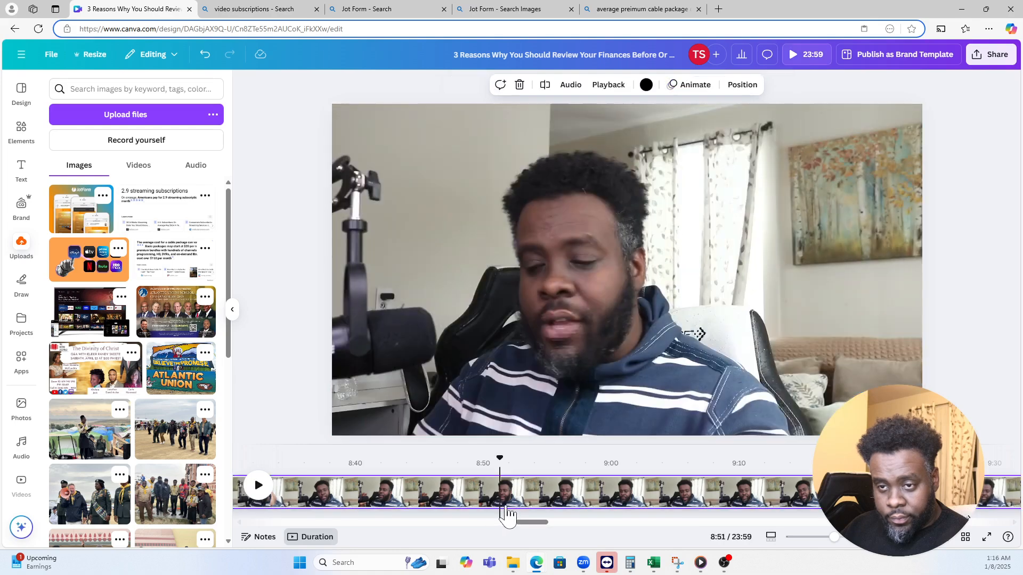
{"action": "left_click", "coordinate": [964, 537]}
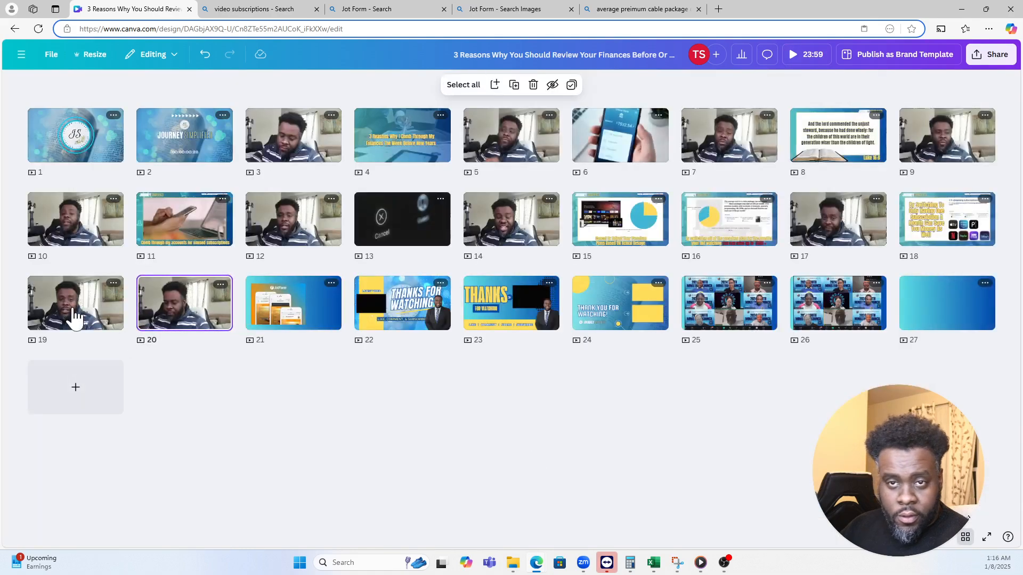
{"action": "double_click", "coordinate": [162, 314]}
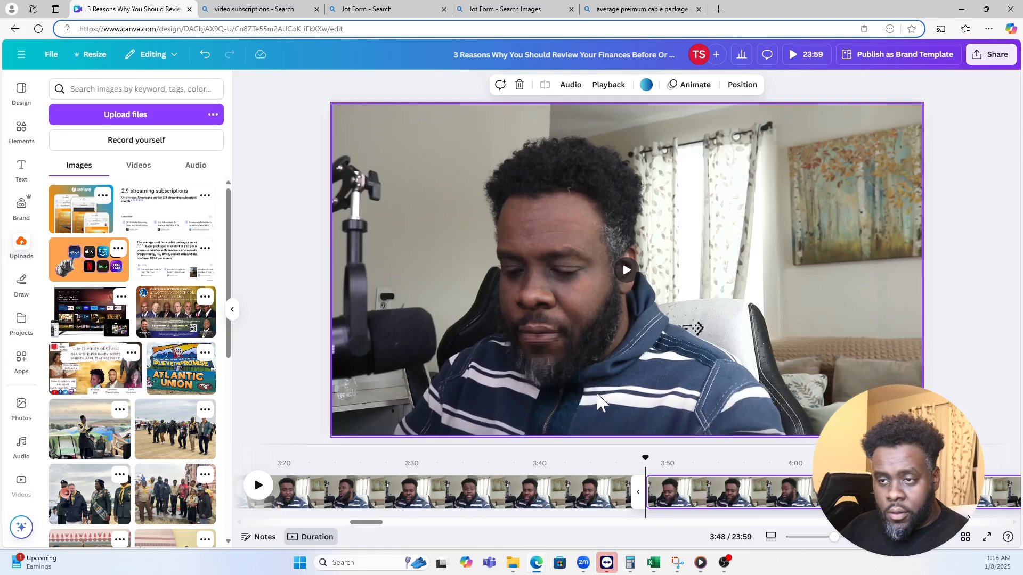
{"action": "left_click", "coordinate": [606, 389]}
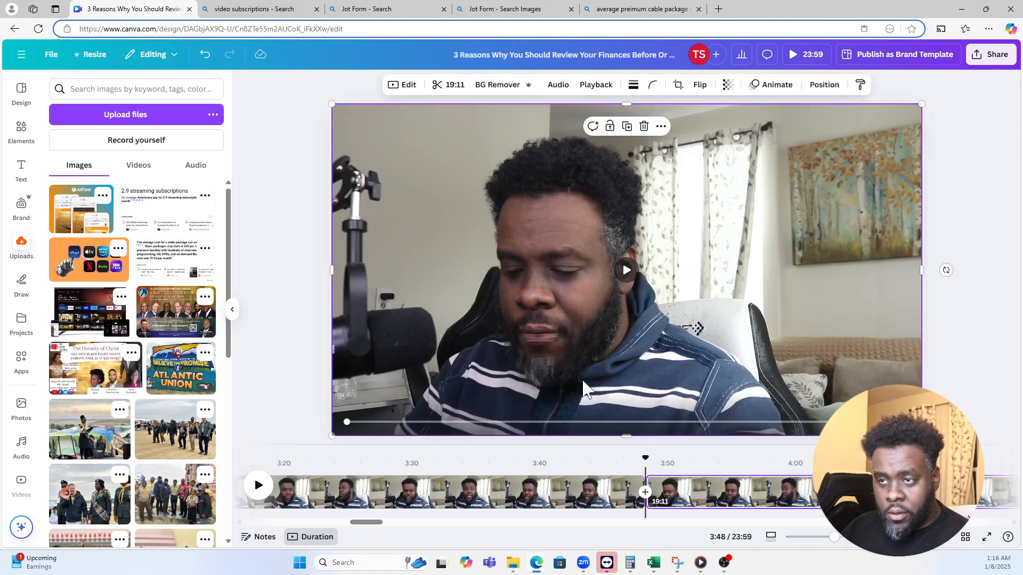
{"action": "right_click", "coordinate": [535, 360]}
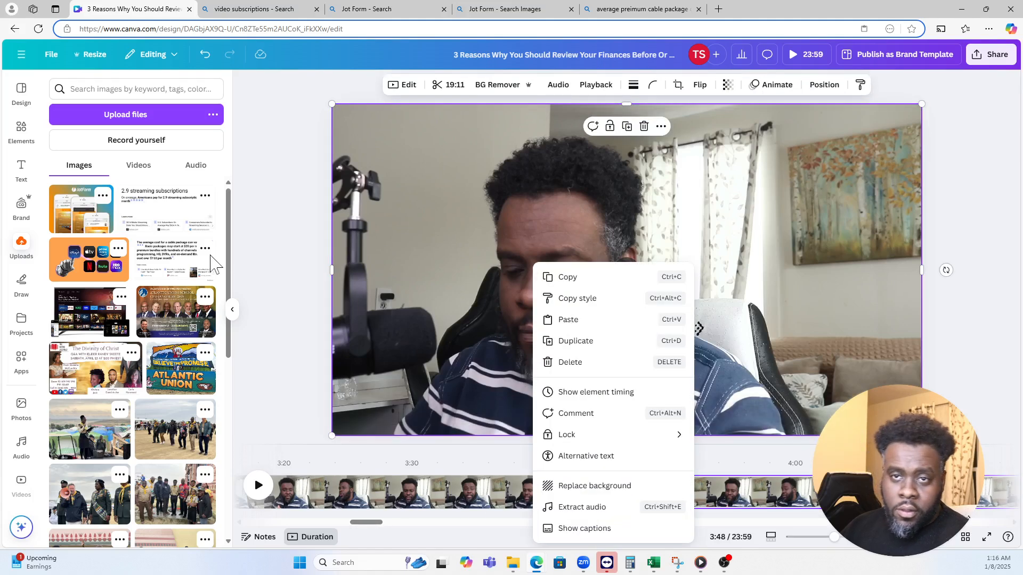
{"action": "left_click", "coordinate": [57, 209]}
{"action": "left_click", "coordinate": [75, 227]}
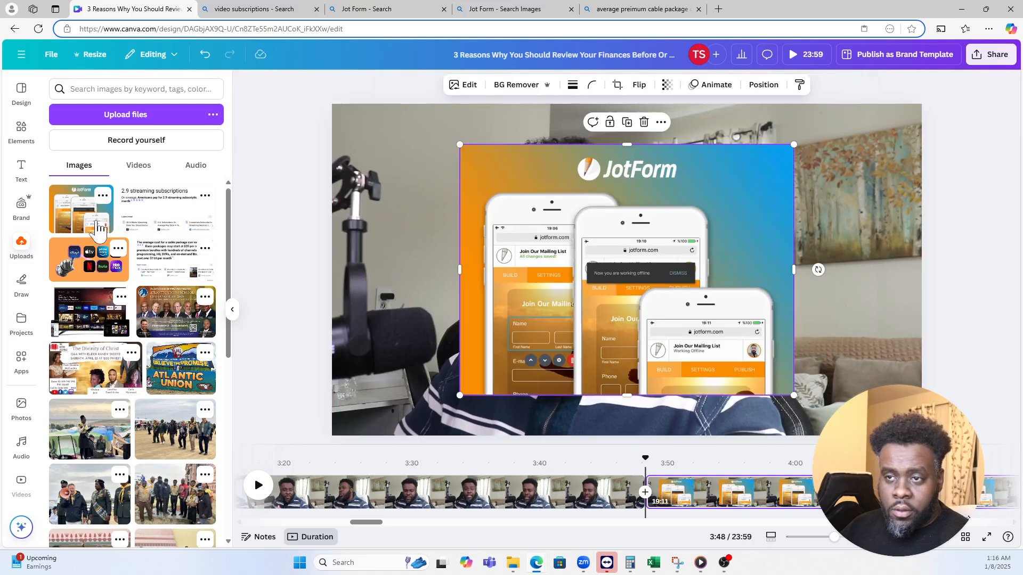
{"action": "left_click_drag", "start_coordinate": [582, 337], "coordinate": [530, 330]}
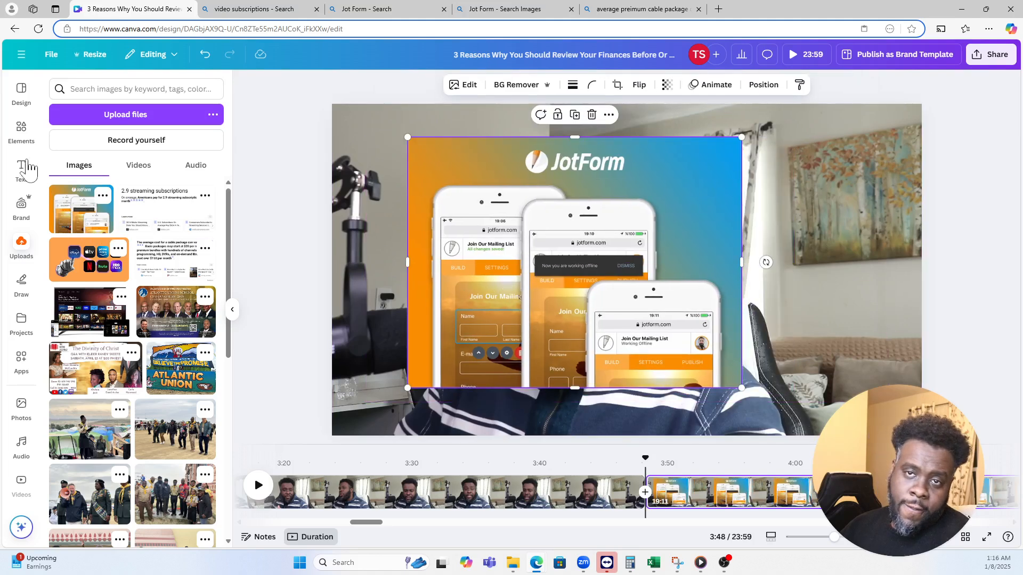
- Cover the whole page with the recently used square shape, filled with the turquoise-to-blue document gradient and layered behind the JotForm image
{"action": "left_click", "coordinate": [27, 137]}
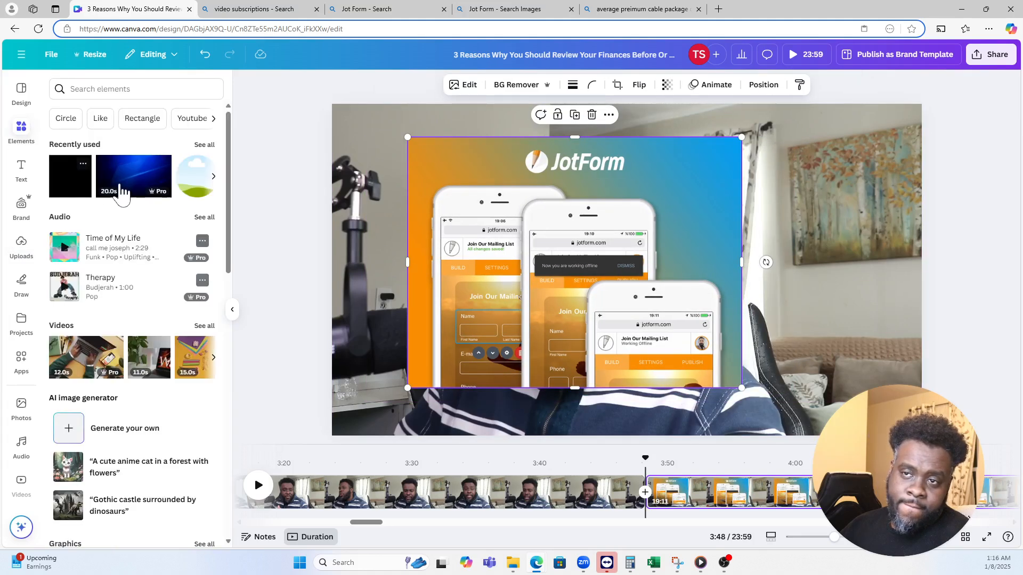
{"action": "left_click", "coordinate": [82, 162]}
{"action": "left_click_drag", "start_coordinate": [602, 246], "coordinate": [375, 140]}
{"action": "left_click_drag", "start_coordinate": [532, 256], "coordinate": [930, 438]}
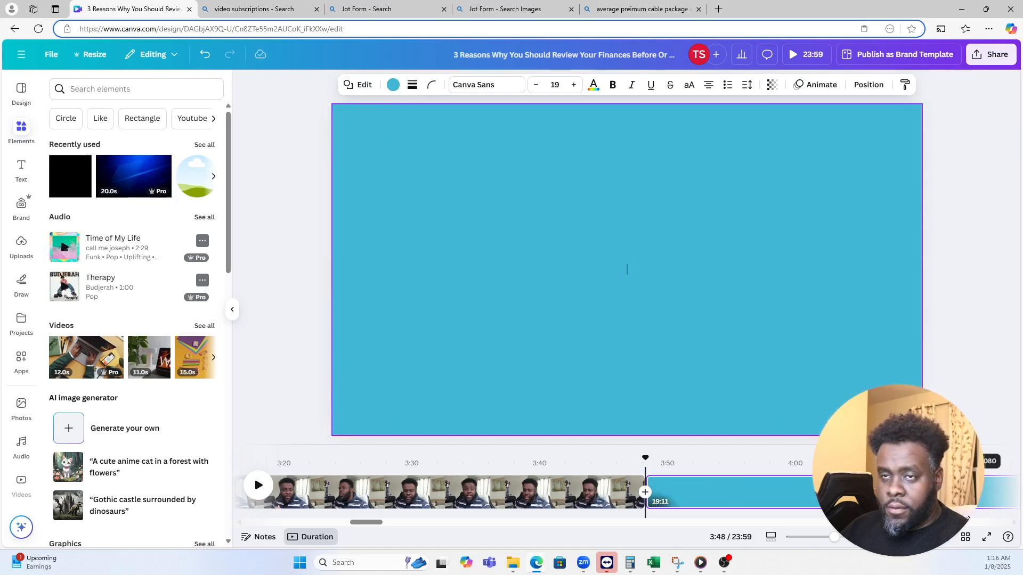
{"action": "left_click_drag", "start_coordinate": [968, 517], "coordinate": [968, 518]}
{"action": "left_click", "coordinate": [394, 86]}
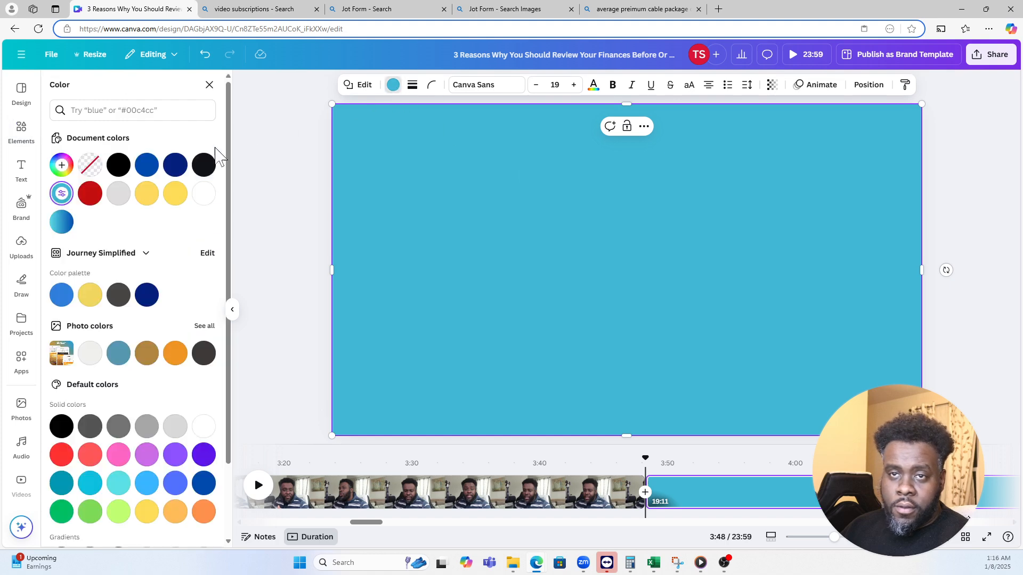
{"action": "left_click", "coordinate": [61, 221]}
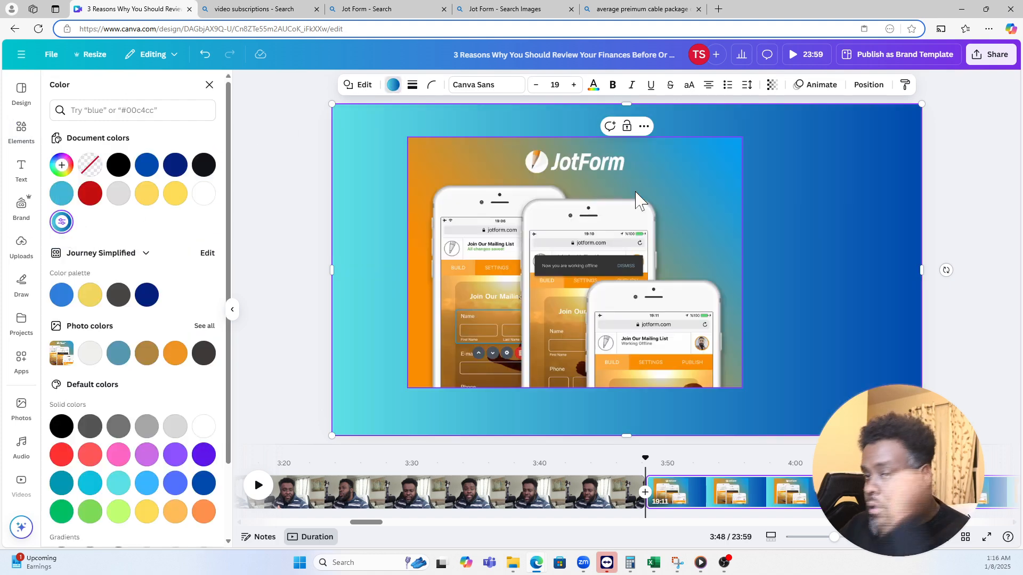
- Shift the JotForm image left and slightly down over the gradient background and shrink it a little
{"action": "left_click_drag", "start_coordinate": [533, 250], "coordinate": [485, 268]}
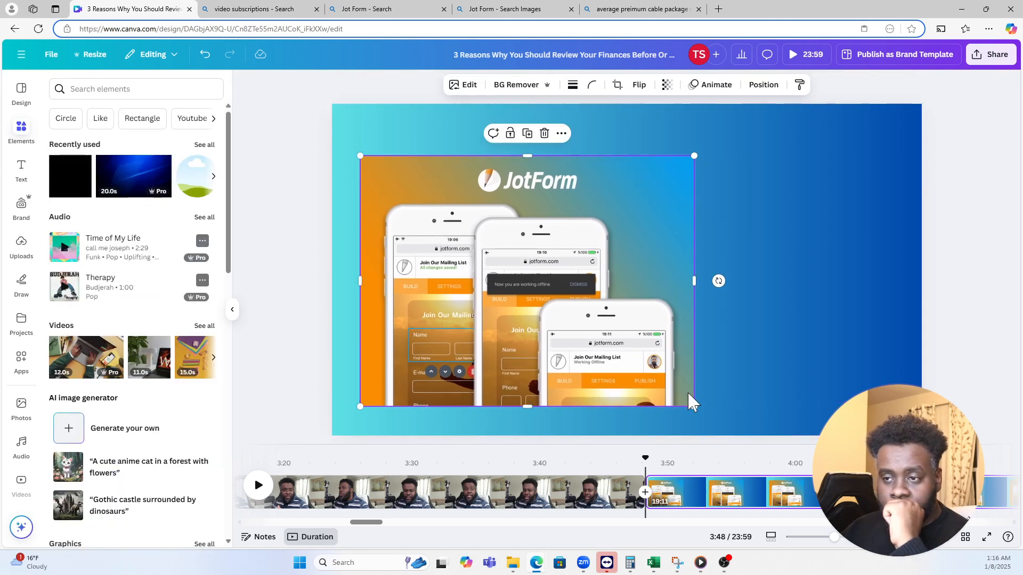
{"action": "mouse_move", "coordinate": [693, 406]}
{"action": "left_mouse_down"}
{"action": "mouse_move", "coordinate": [709, 414]}
{"action": "mouse_move", "coordinate": [678, 394]}
{"action": "left_mouse_up"}
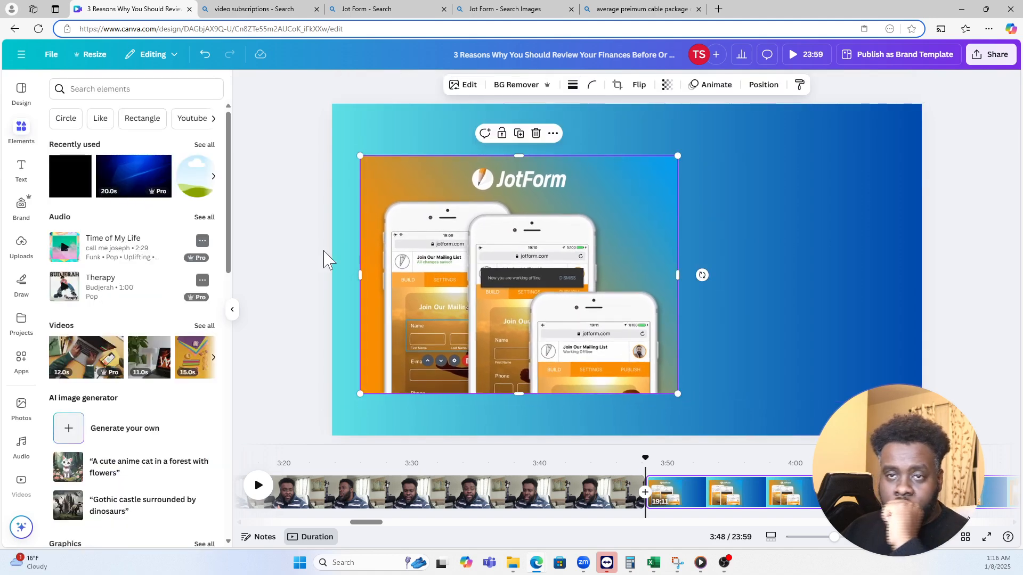
- Switch to the JotForm image search, find the orange JotForm logo PNG with the pencil, and copy the image
{"action": "left_click", "coordinate": [251, 9]}
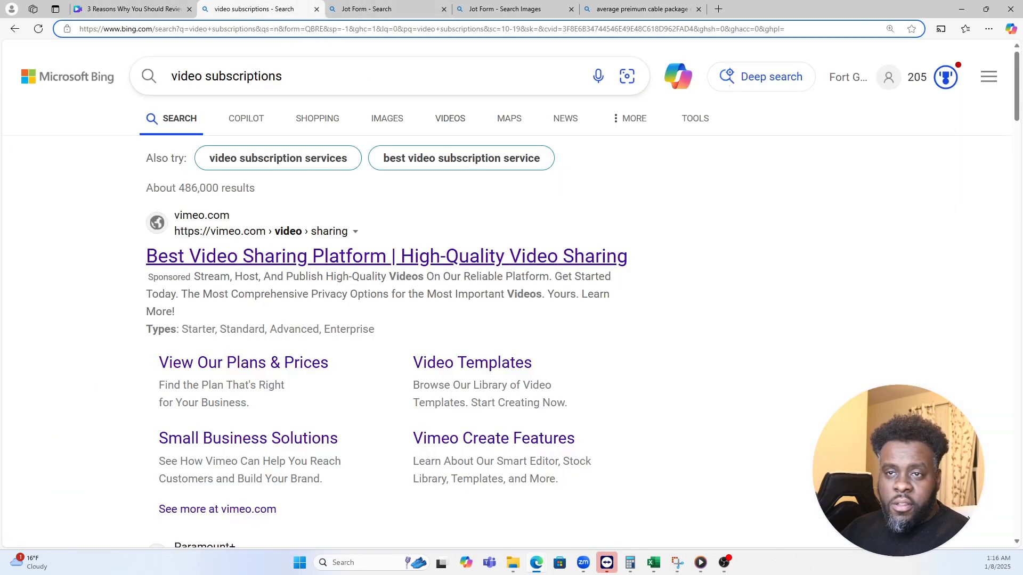
{"action": "left_click", "coordinate": [400, 10]}
{"action": "left_click", "coordinate": [493, 10]}
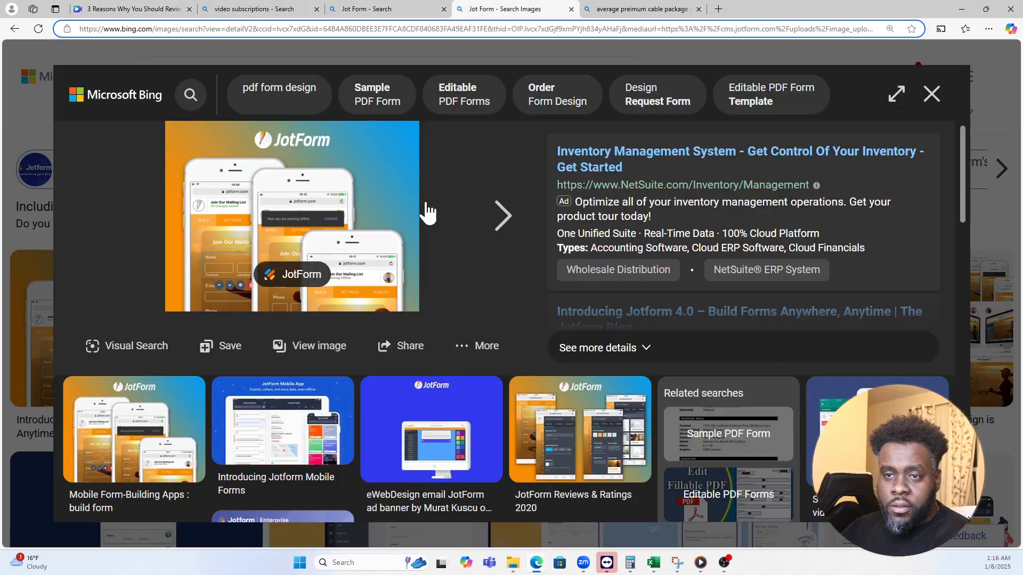
{"action": "left_click", "coordinate": [993, 221]}
{"action": "scroll", "coordinate": [624, 313], "scroll_direction": "down", "scroll_amount": 5}
{"action": "scroll", "coordinate": [498, 297], "scroll_direction": "up", "scroll_amount": 5}
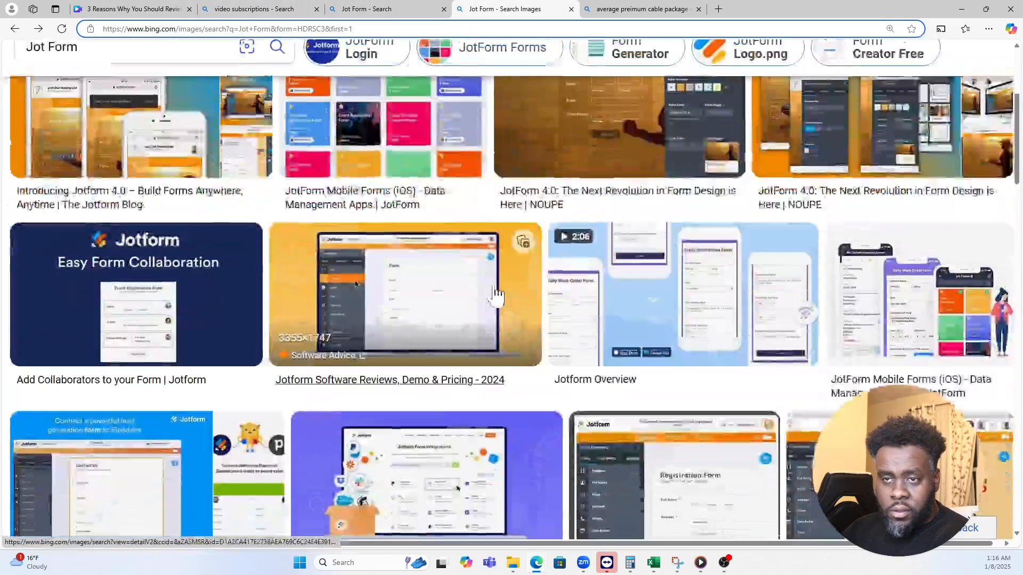
{"action": "left_click", "coordinate": [466, 176]}
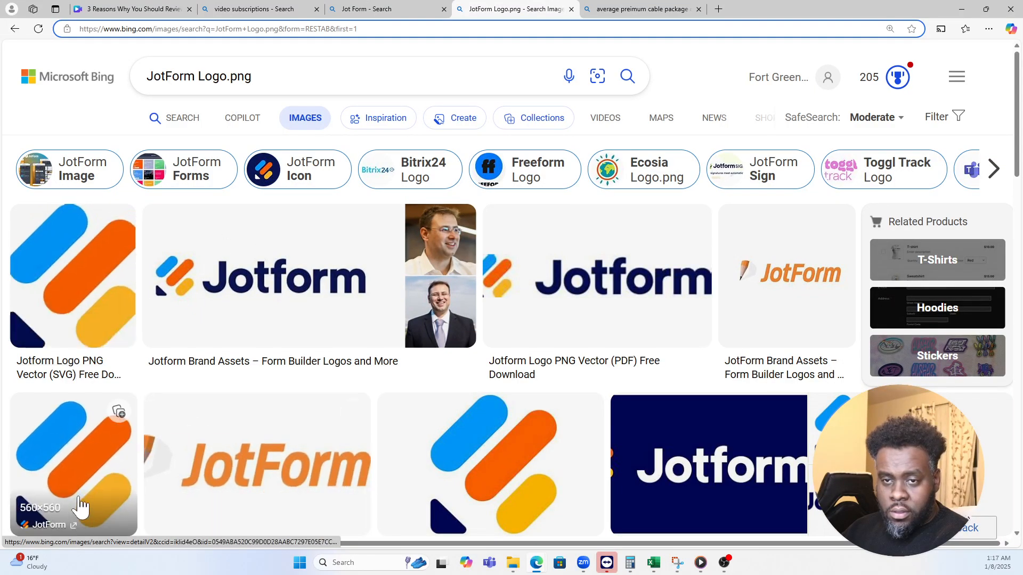
{"action": "left_click", "coordinate": [221, 492]}
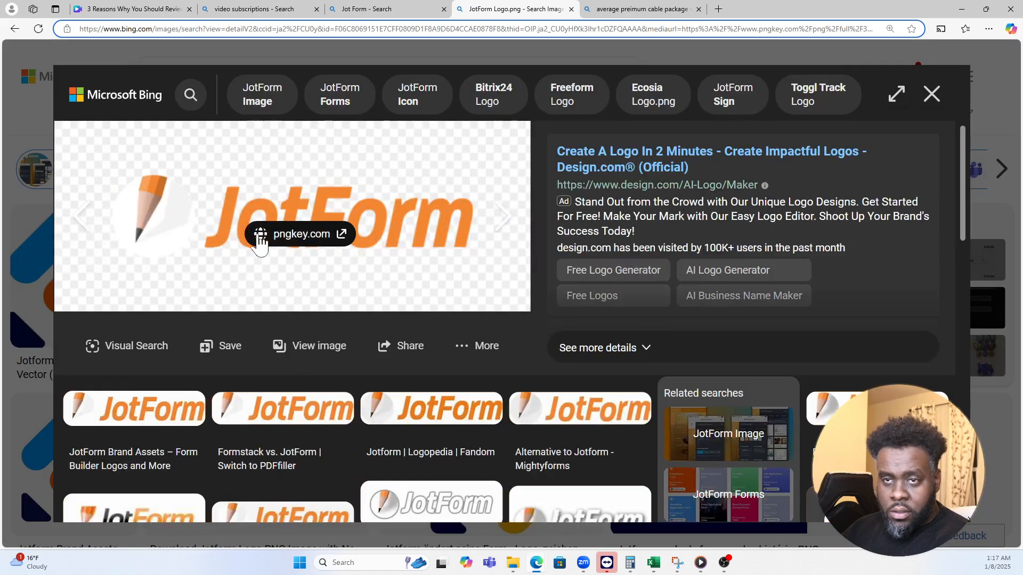
{"action": "right_click", "coordinate": [209, 207]}
{"action": "left_click", "coordinate": [271, 255]}
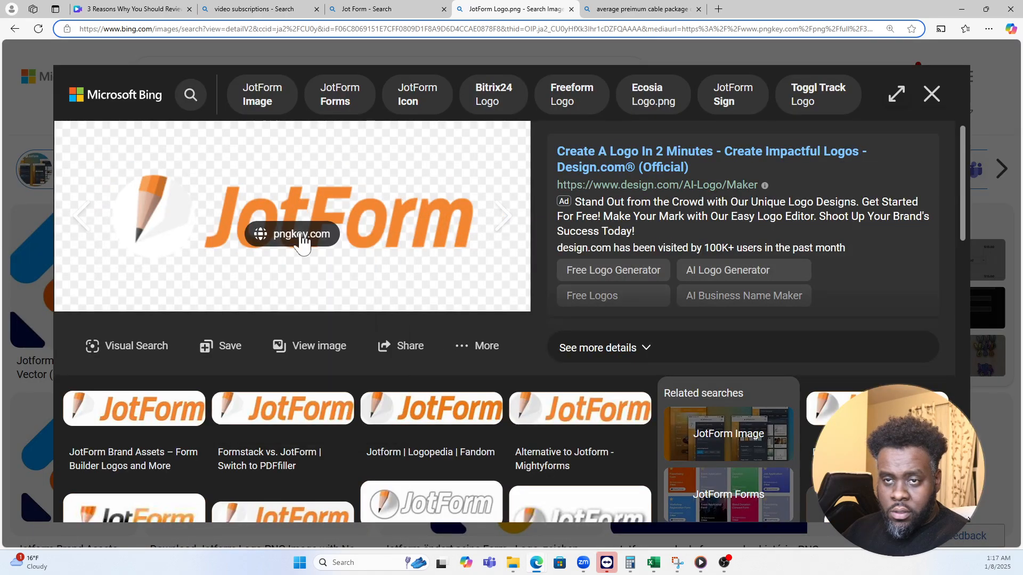
- Switch back to the Canva design, paste the JotForm logo, and place it in the page's lower-right corner
{"action": "left_click", "coordinate": [642, 11]}
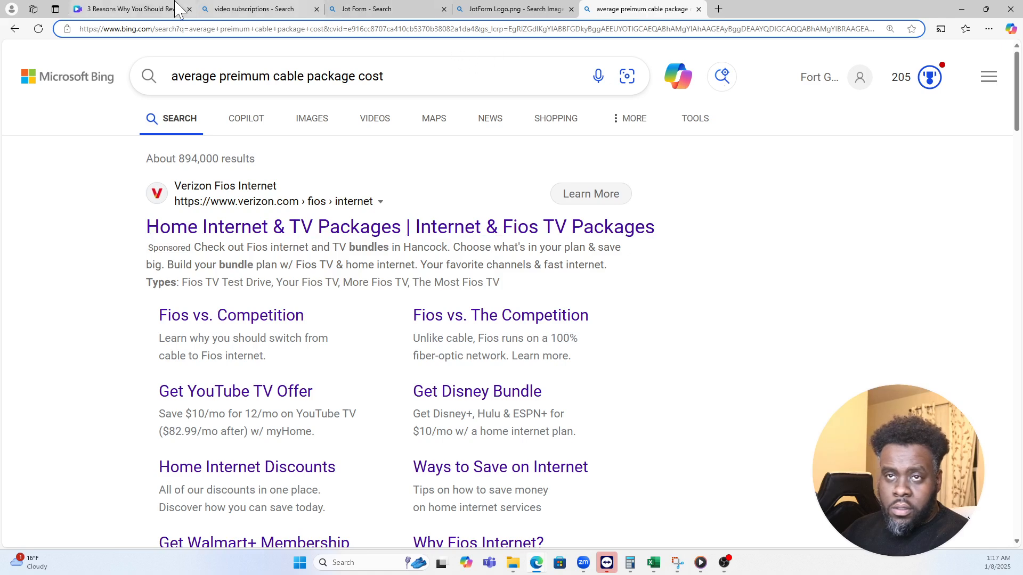
{"action": "left_click", "coordinate": [159, 11]}
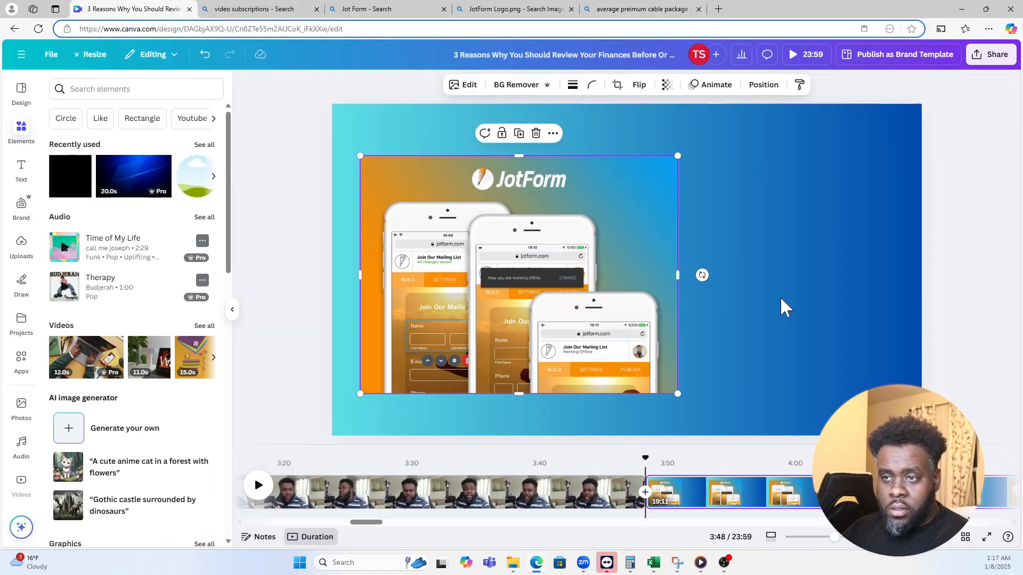
{"action": "key", "text": "ctrl+v"}
{"action": "left_click_drag", "start_coordinate": [656, 269], "coordinate": [788, 368]}
- Shrink the JotForm phone screenshot slightly and shift it toward the left edge of the page
{"action": "left_click", "coordinate": [549, 246]}
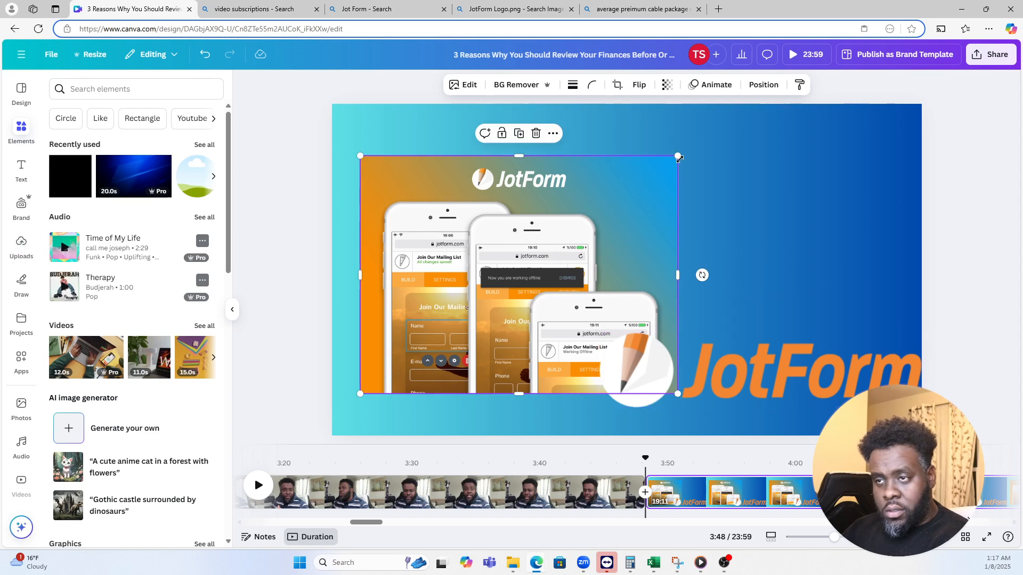
{"action": "left_click_drag", "start_coordinate": [670, 163], "coordinate": [647, 179]}
{"action": "left_click_drag", "start_coordinate": [584, 237], "coordinate": [573, 239]}
{"action": "left_click", "coordinate": [680, 353]}
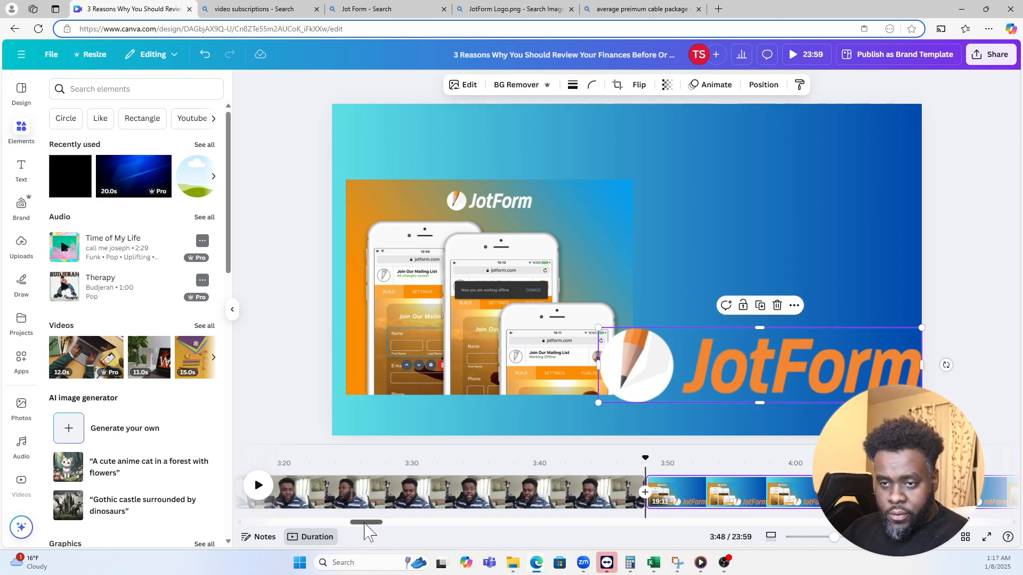
- Copy the premium-plan savings caption from the cable cost page at 2:37 and paste it onto the JotForm page
{"action": "left_click_drag", "start_coordinate": [366, 522], "coordinate": [343, 537]}
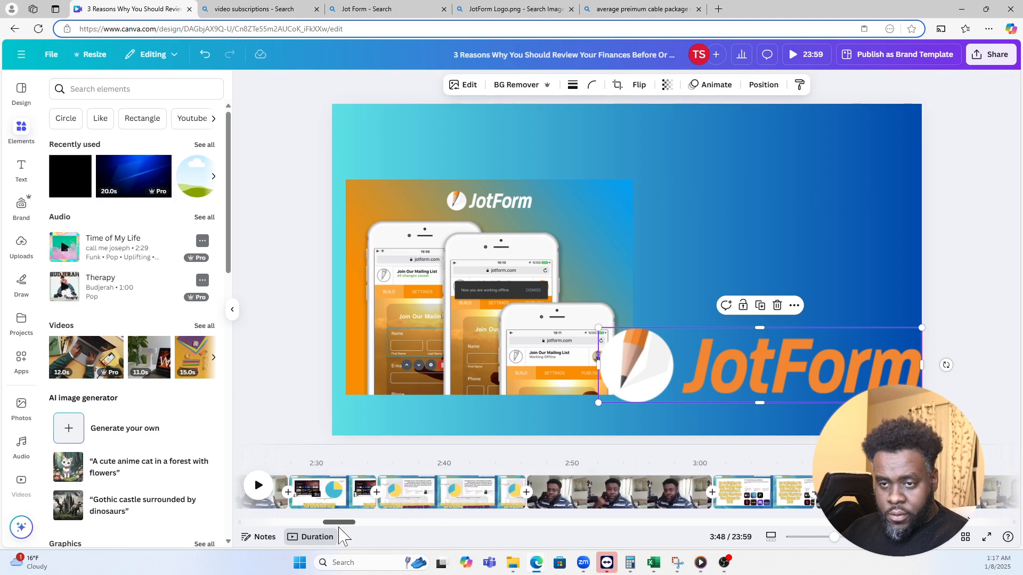
{"action": "left_click", "coordinate": [410, 498]}
{"action": "left_click", "coordinate": [543, 405]}
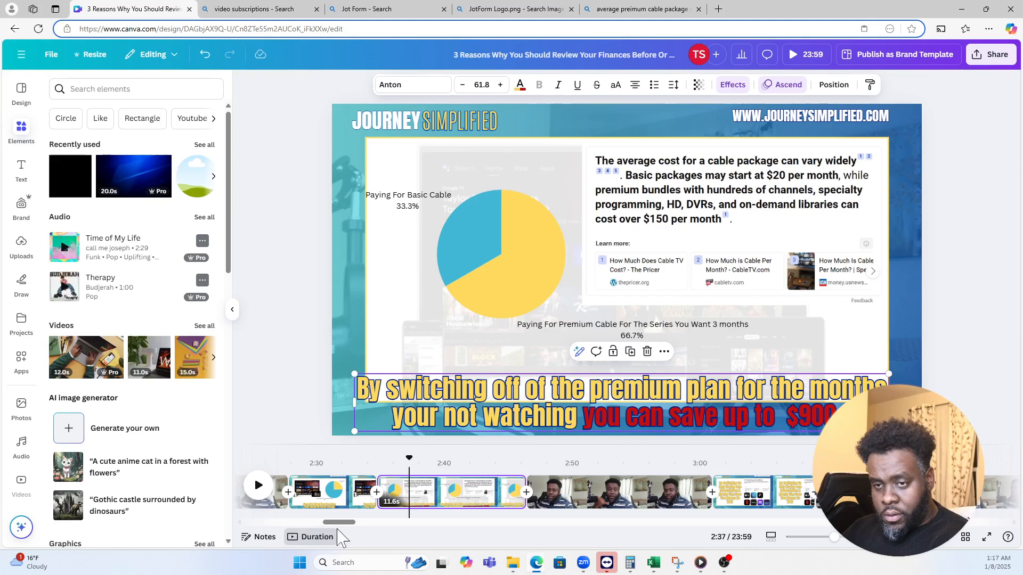
{"action": "left_click_drag", "start_coordinate": [345, 524], "coordinate": [382, 524]}
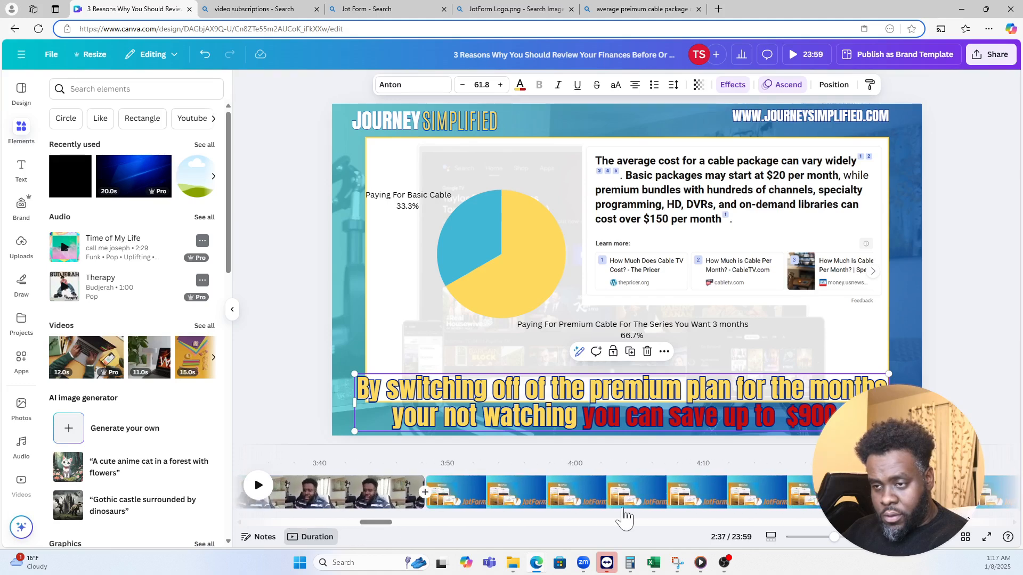
{"action": "left_click", "coordinate": [586, 501]}
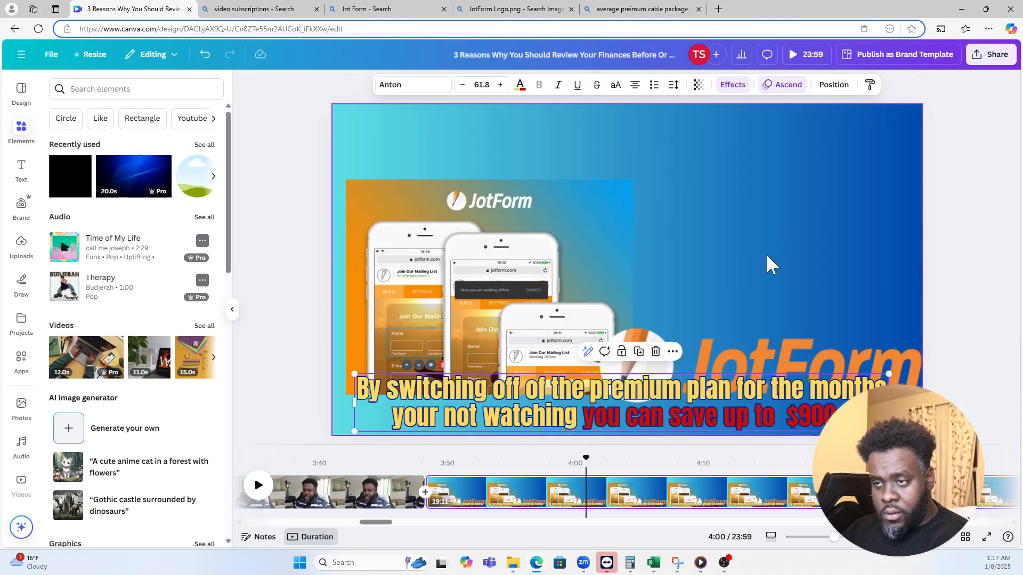
- Move the pasted caption above the JotForm logo and narrow its text box to fit beside the phone screenshot
{"action": "left_click_drag", "start_coordinate": [580, 408], "coordinate": [704, 252]}
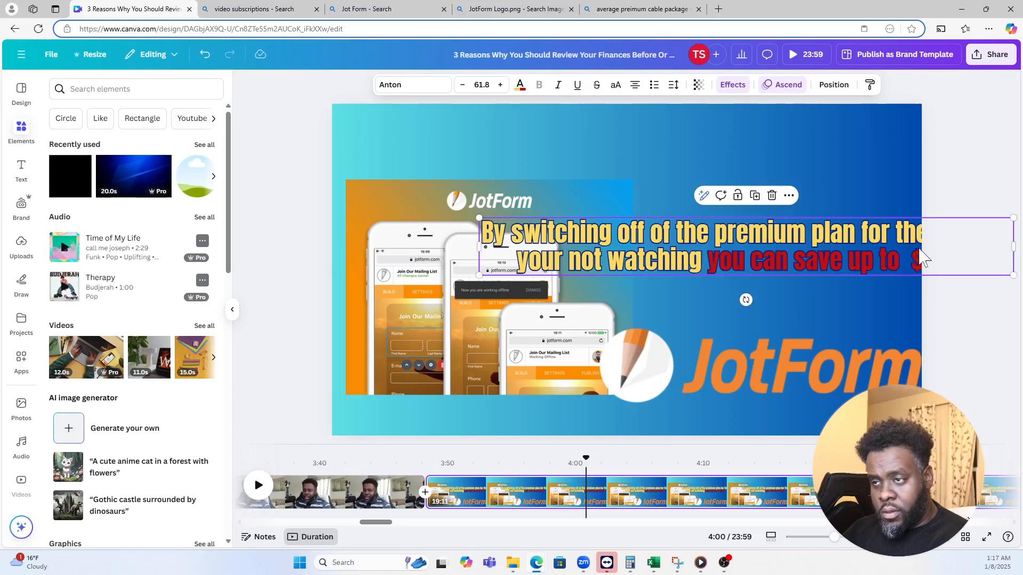
{"action": "left_click_drag", "start_coordinate": [1014, 244], "coordinate": [827, 251]}
{"action": "left_click_drag", "start_coordinate": [683, 269], "coordinate": [806, 258]}
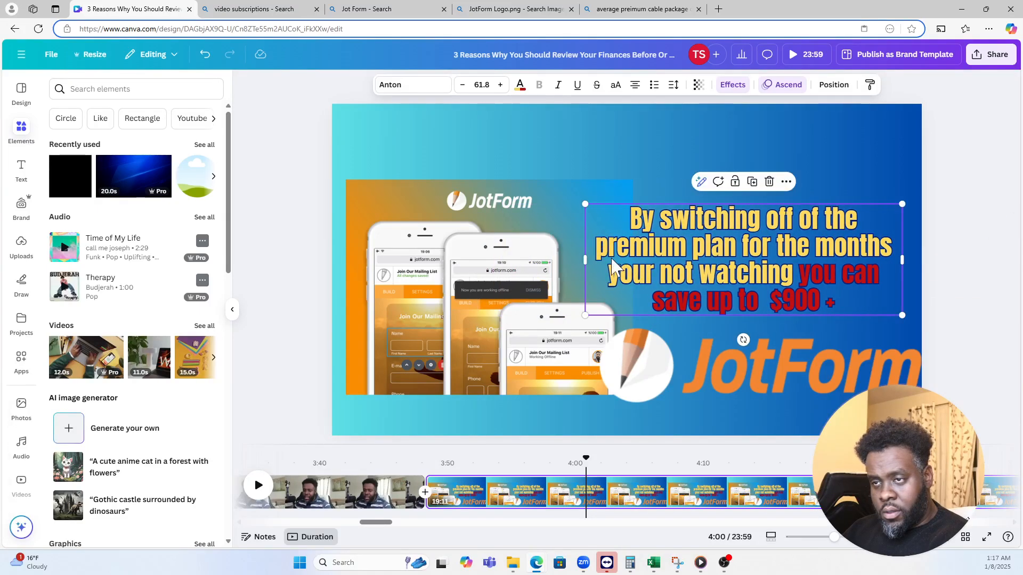
{"action": "left_click_drag", "start_coordinate": [587, 256], "coordinate": [667, 224]}
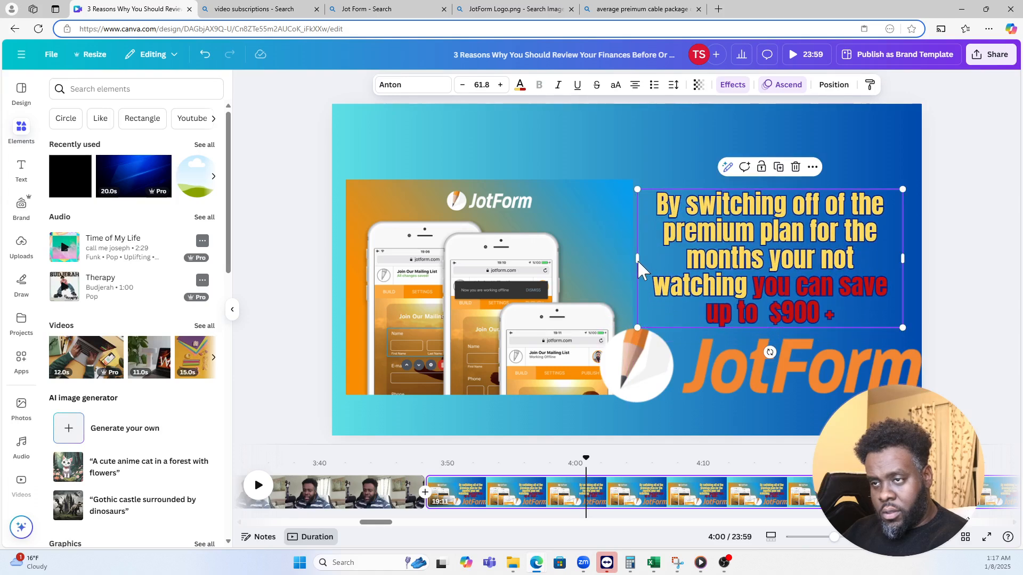
{"action": "left_click_drag", "start_coordinate": [635, 261], "coordinate": [632, 260]}
- Replace the pasted caption's text with "Cost Me $600"
{"action": "double_click", "coordinate": [678, 233]}
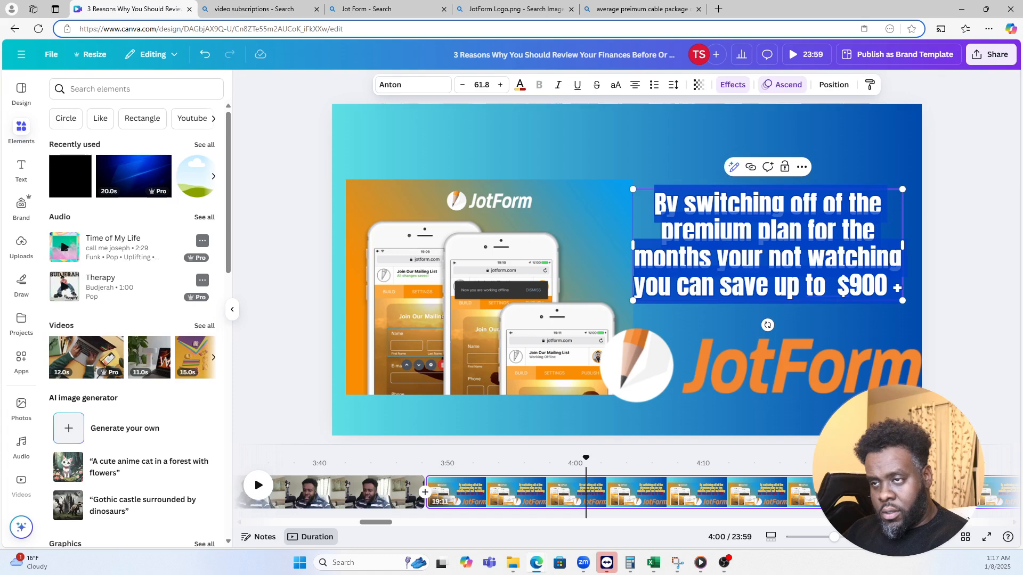
{"action": "type", "text": "Cos"}
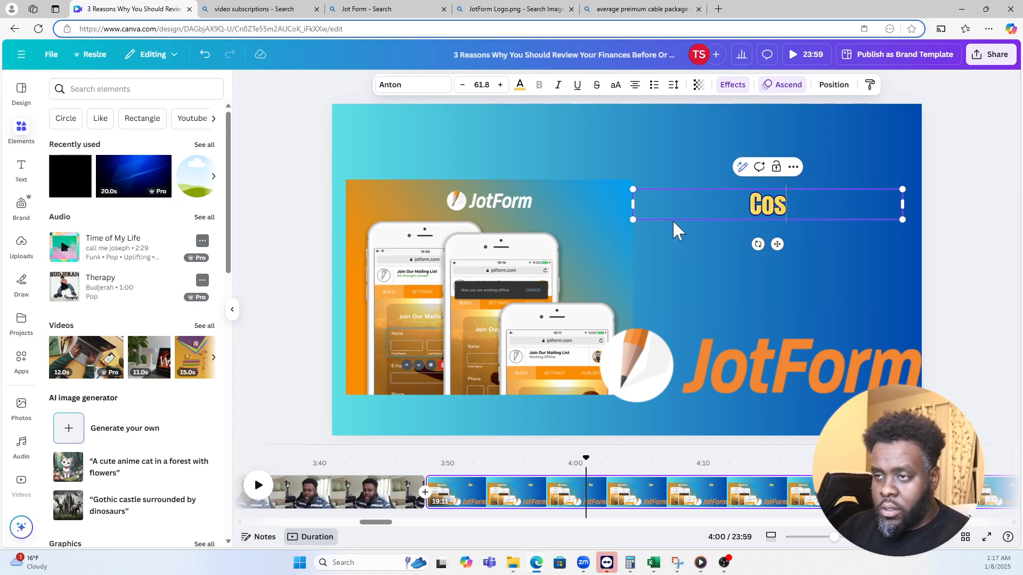
{"action": "type", "text": "t Me"}
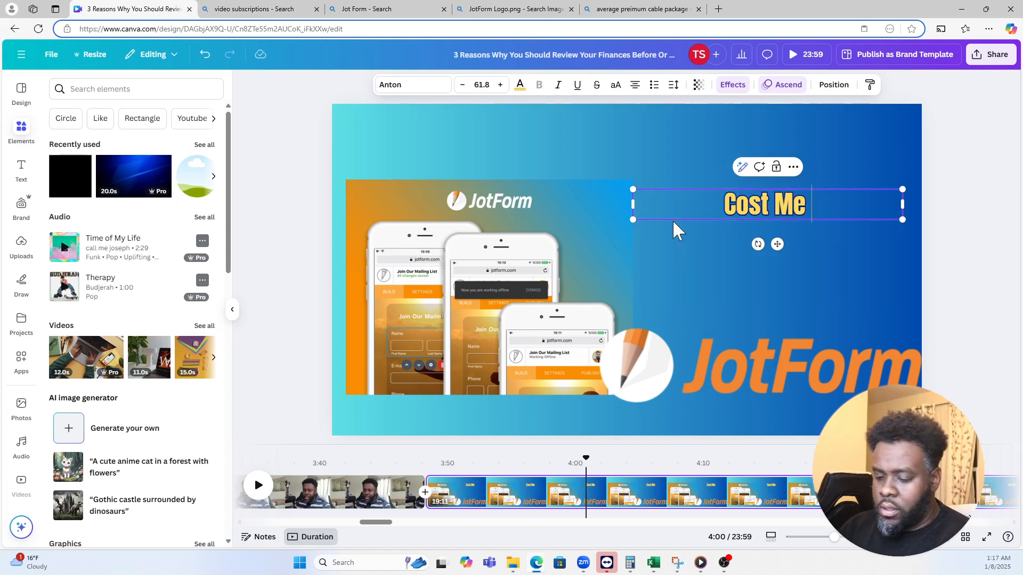
{"action": "type", "text": " 600"}
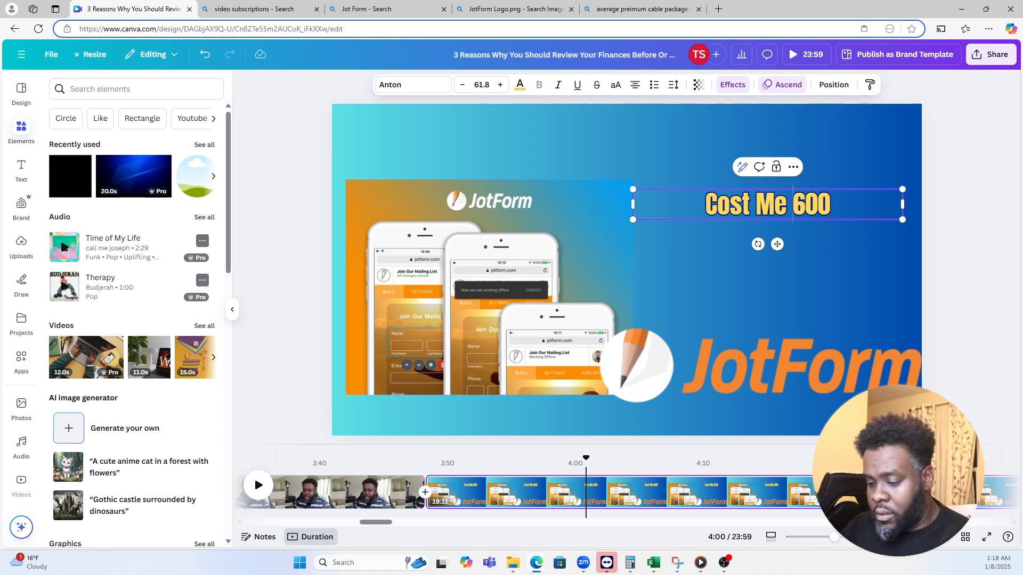
{"action": "type", "text": "$"}
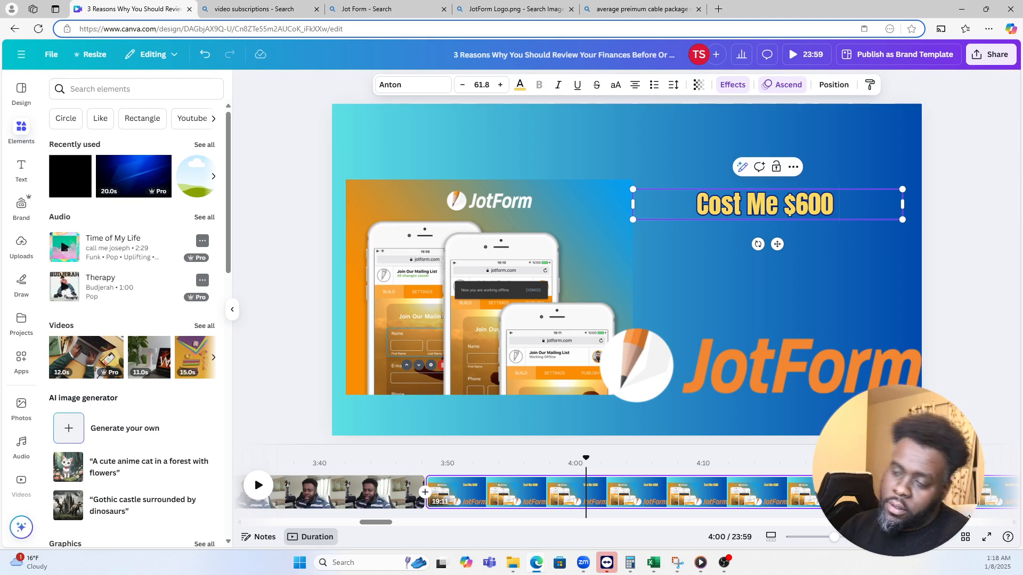
- Add the text "I Didn't Use Not Once In" on a new line under "Cost Me $600"
{"action": "key", "text": "Return"}
{"action": "type", "text": "I Did"}
{"action": "key", "text": "BackSpace"}
{"action": "type", "text": "Didnt"}
{"action": "key", "text": "BackSpace"}
{"action": "type", "text": "'t"}
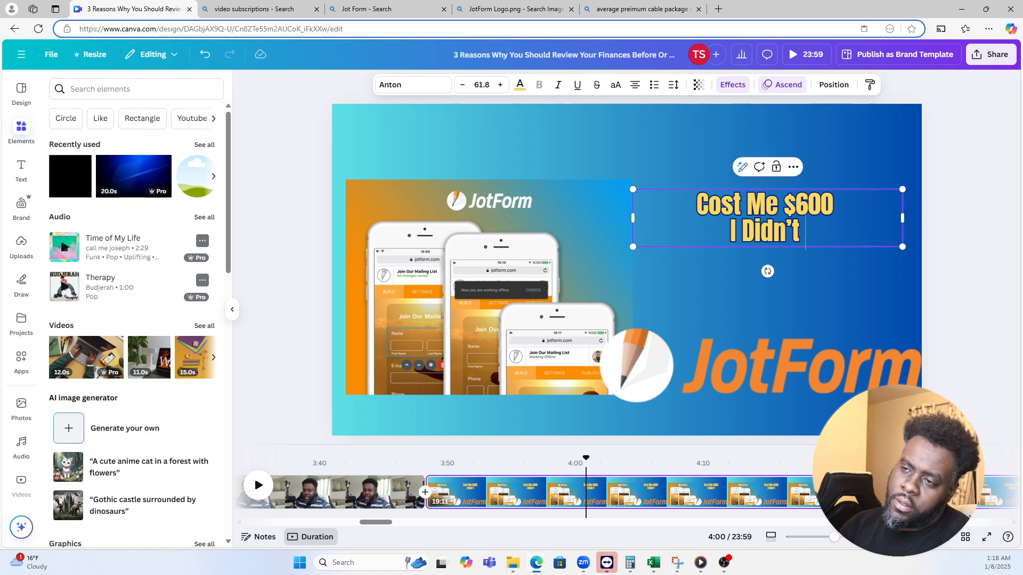
{"action": "type", "text": " Use not"}
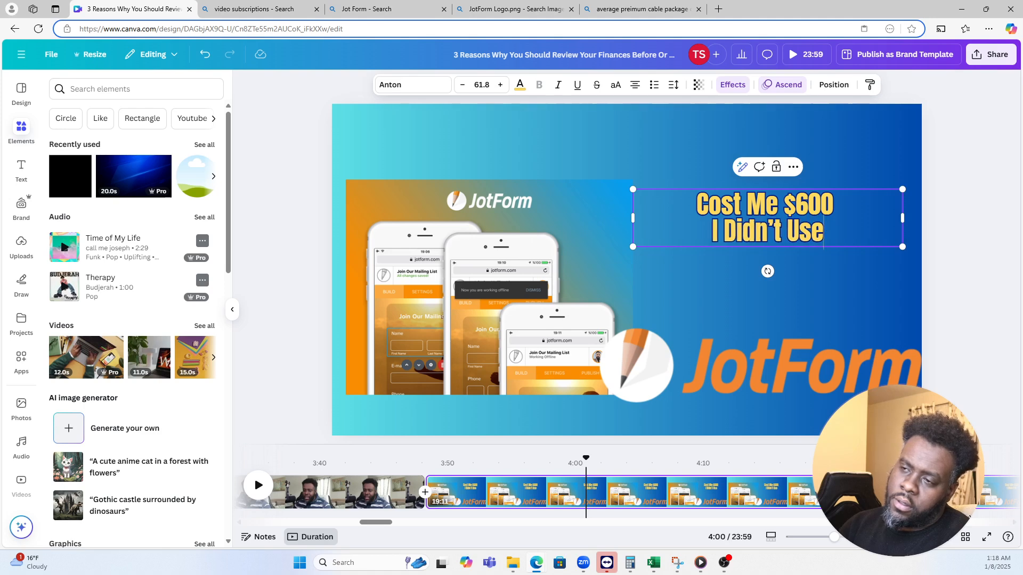
{"action": "key", "text": "BackSpace"}
{"action": "key", "text": "BackSpace"}
{"action": "key", "text": "BackSpace"}
{"action": "type", "text": "Not W"}
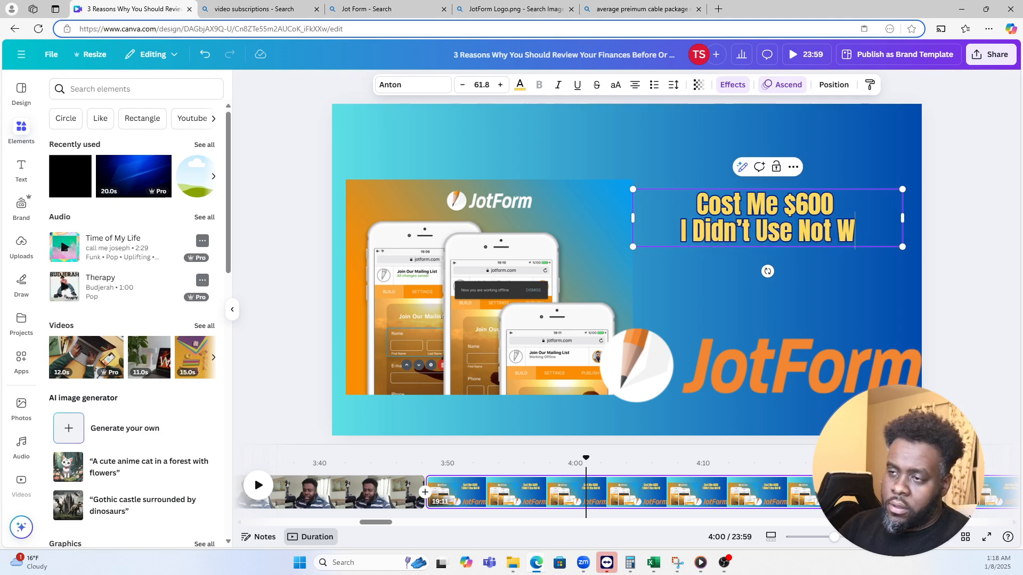
{"action": "key", "text": "BackSpace"}
{"action": "type", "text": "Once In"}
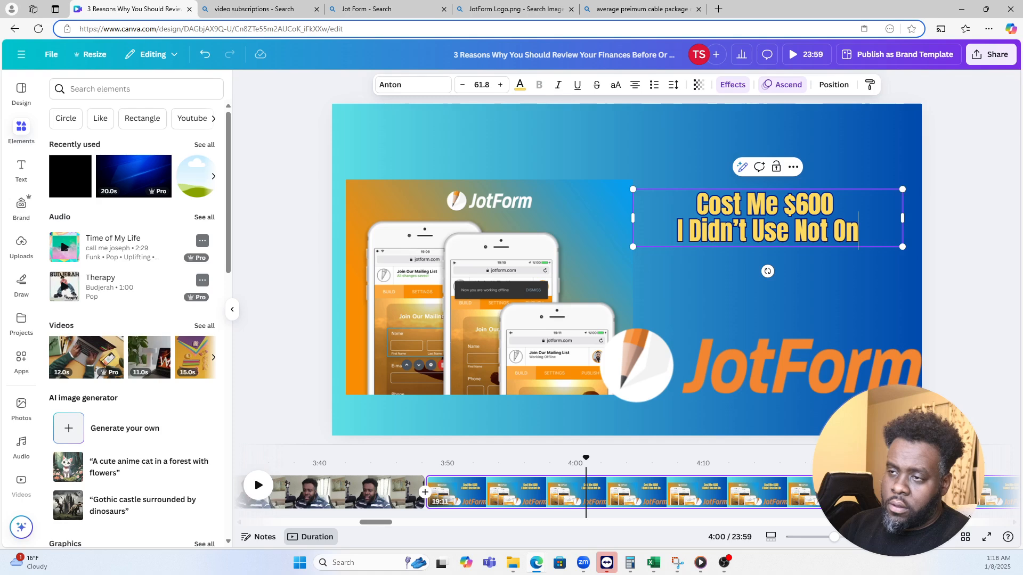
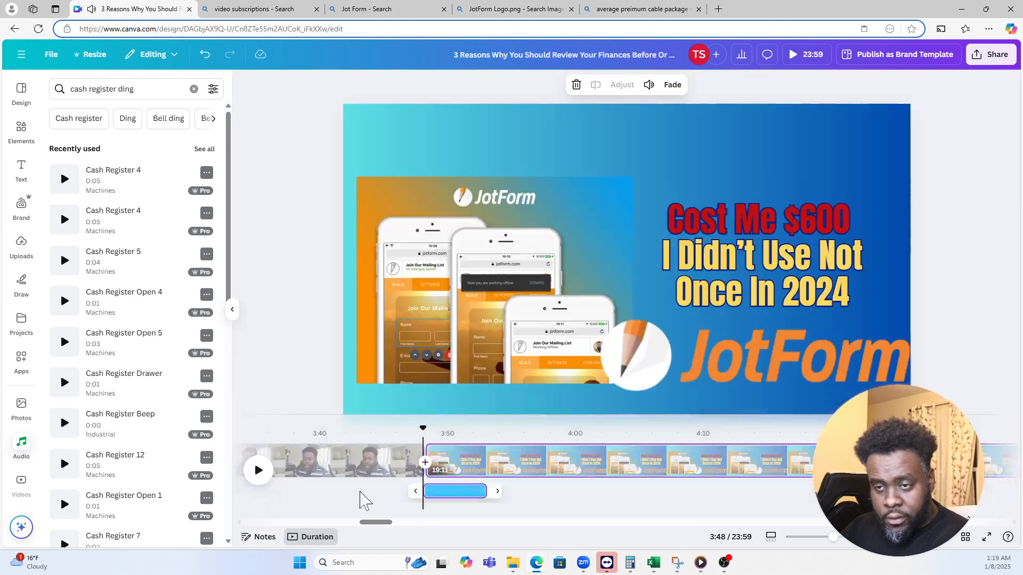
- Lower the volume of the cash register sound under the JotForm page to 64
{"action": "left_click", "coordinate": [453, 513]}
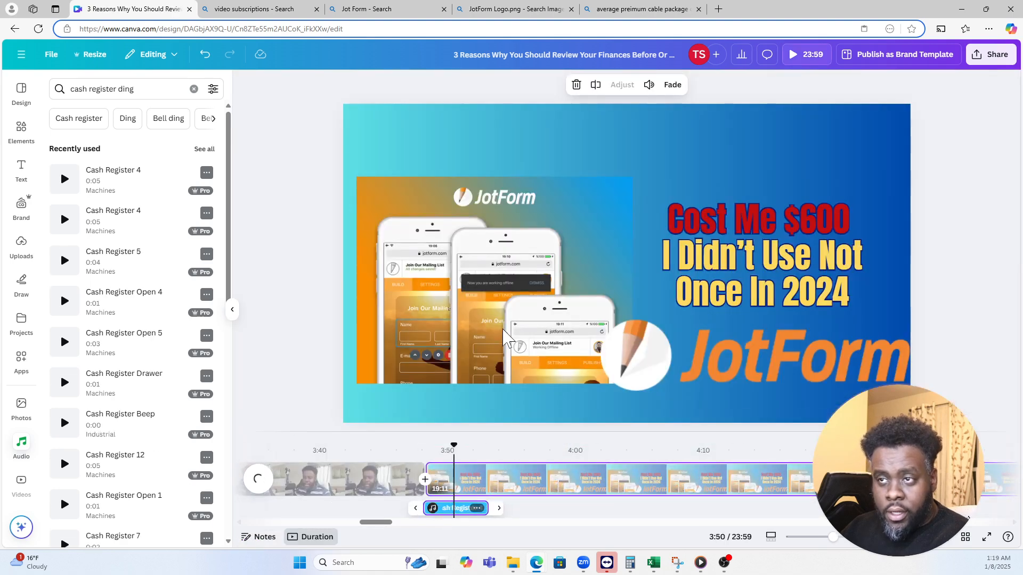
{"action": "left_click", "coordinate": [649, 84]}
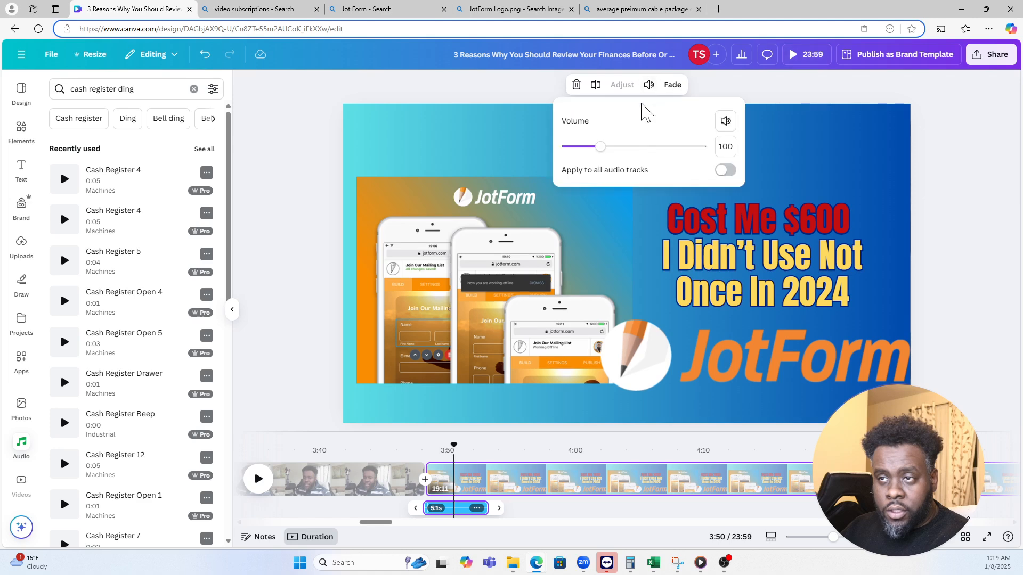
{"action": "left_click_drag", "start_coordinate": [600, 147], "coordinate": [588, 147]}
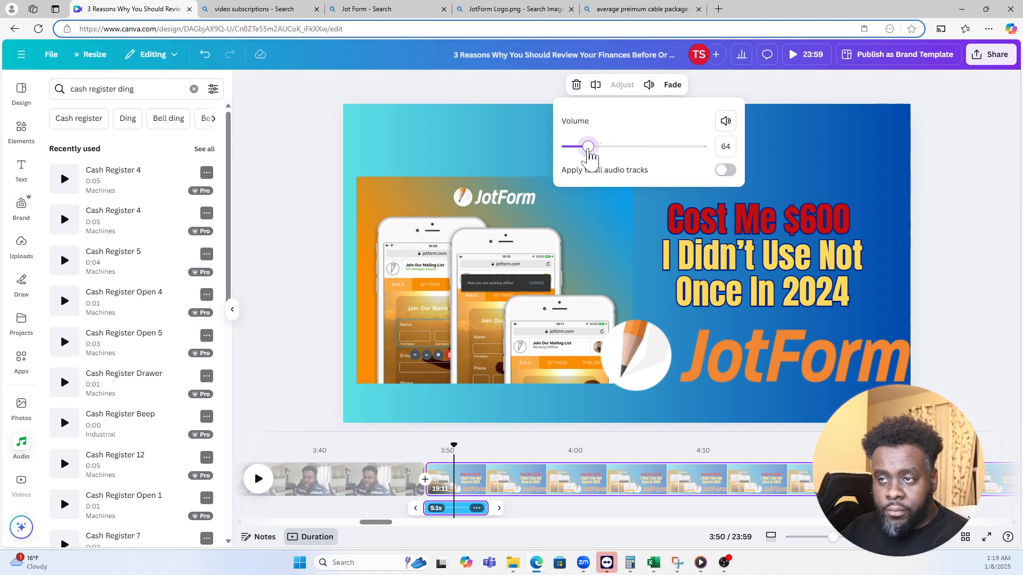
- Play the video from 3:44 into the JotForm page to check the transition and the cash register sound
{"action": "left_click", "coordinate": [379, 489]}
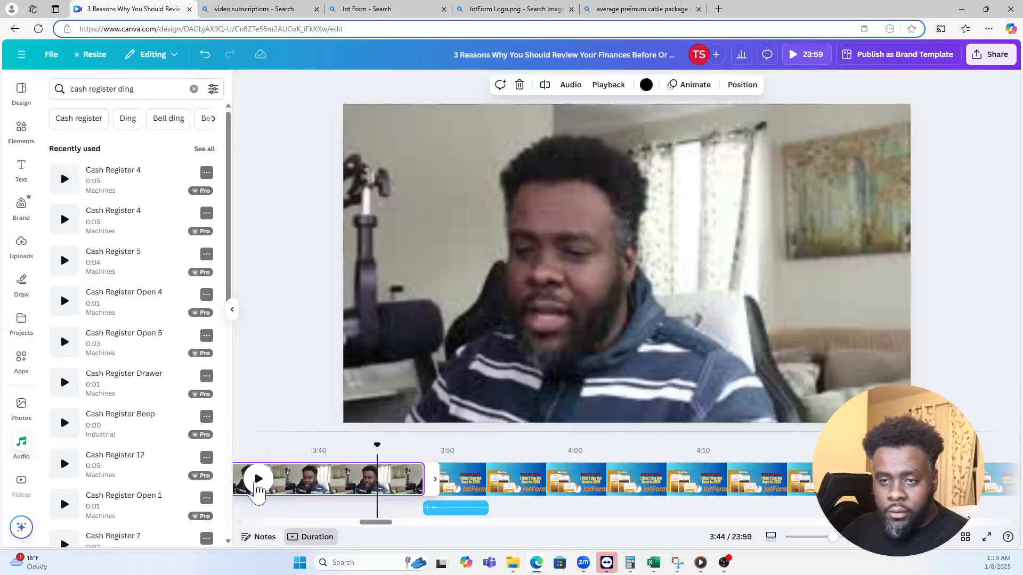
{"action": "left_click", "coordinate": [258, 478]}
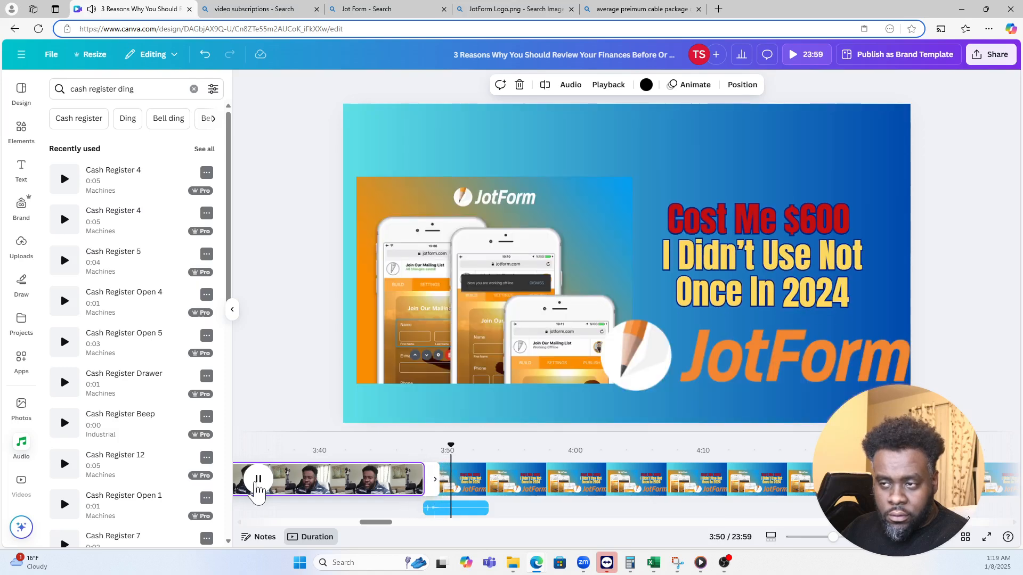
{"action": "left_click", "coordinate": [258, 481]}
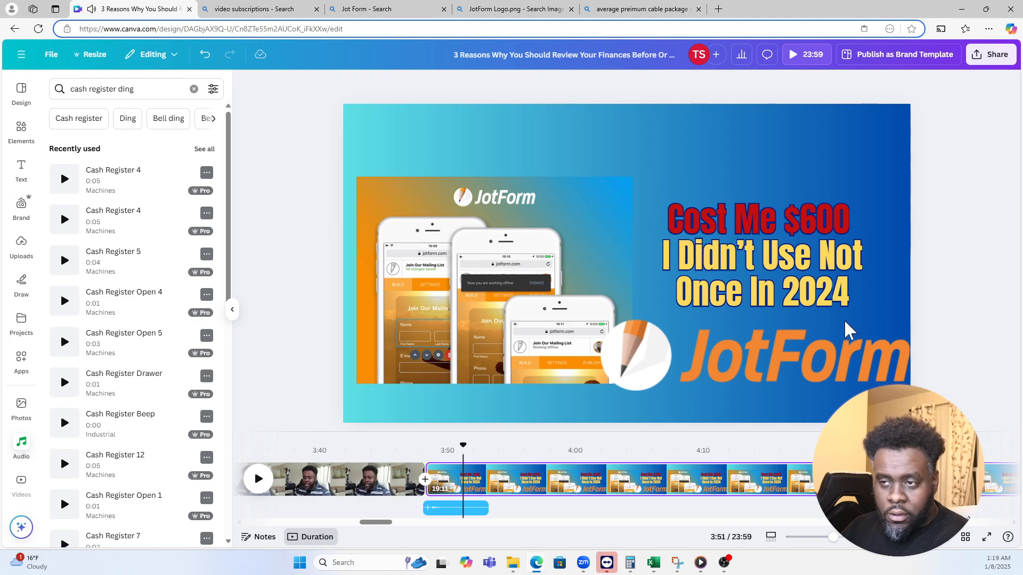
- Change the "Cost Me $600" caption's animation from Ascend to Spread
{"action": "left_click", "coordinate": [825, 292]}
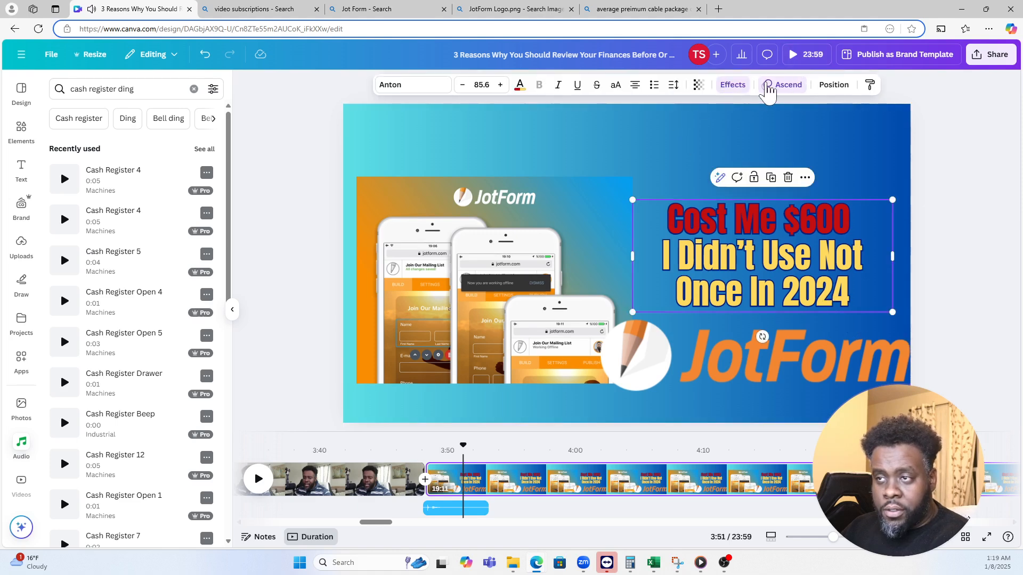
{"action": "left_click", "coordinate": [770, 84]}
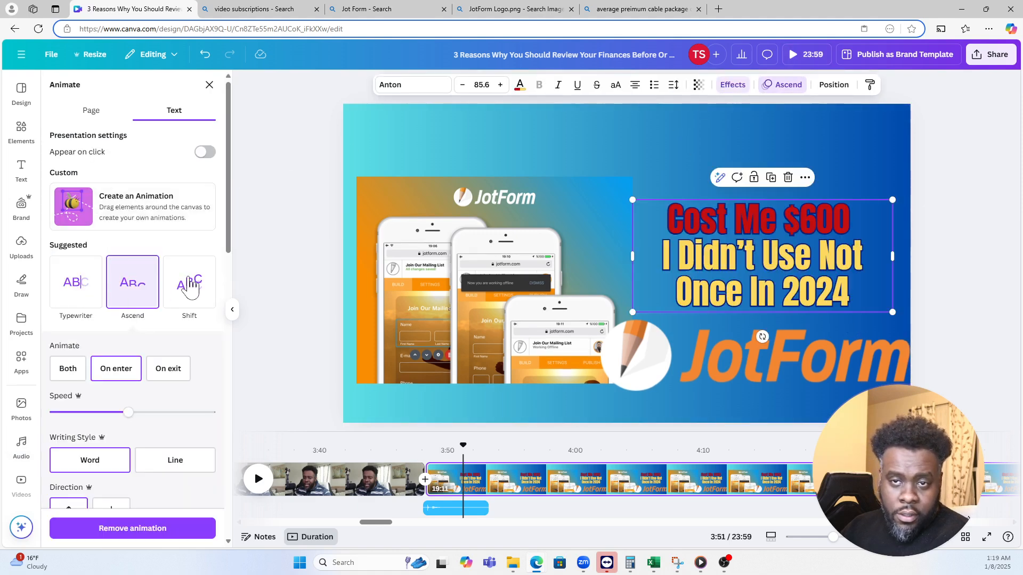
{"action": "scroll", "coordinate": [168, 335], "scroll_direction": "down", "scroll_amount": 6}
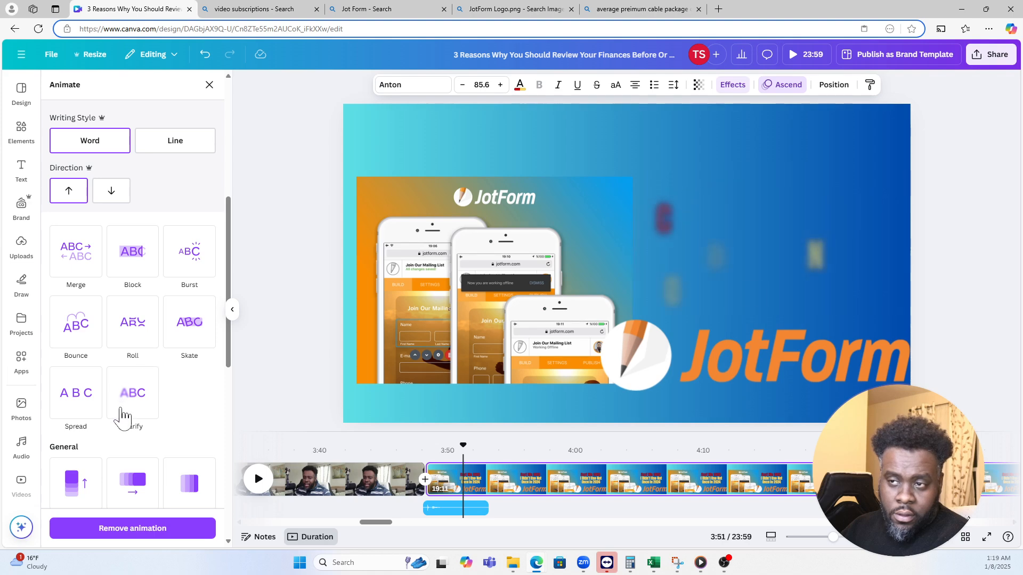
{"action": "left_click", "coordinate": [85, 410]}
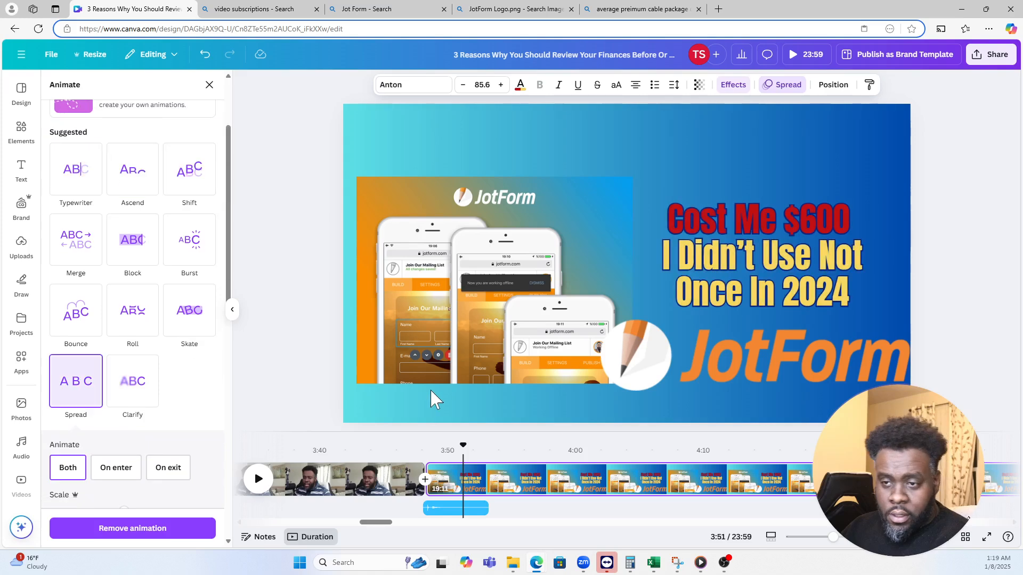
- Shift the cash register sound to start with the JotForm page, playing from 3:47 to check its timing
{"action": "left_click", "coordinate": [446, 510]}
{"action": "left_click_drag", "start_coordinate": [442, 510], "coordinate": [455, 507]}
{"action": "left_click", "coordinate": [411, 473]}
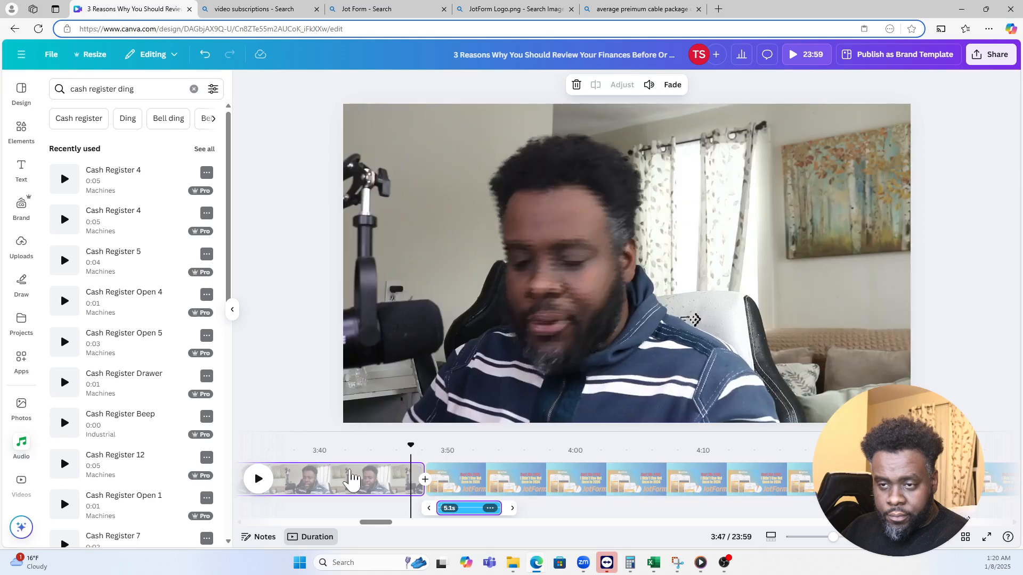
{"action": "left_click", "coordinate": [258, 479]}
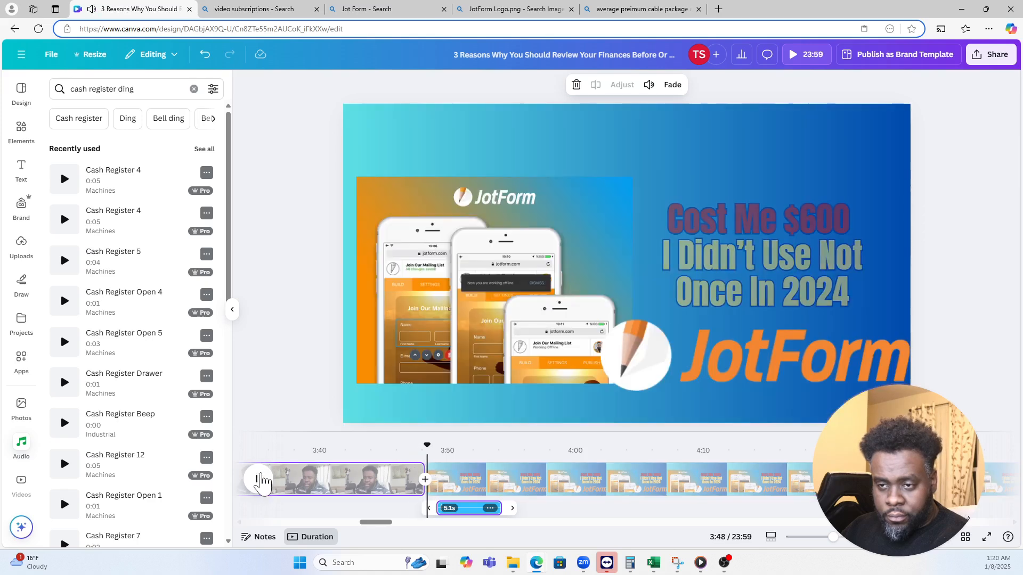
{"action": "left_click", "coordinate": [258, 479]}
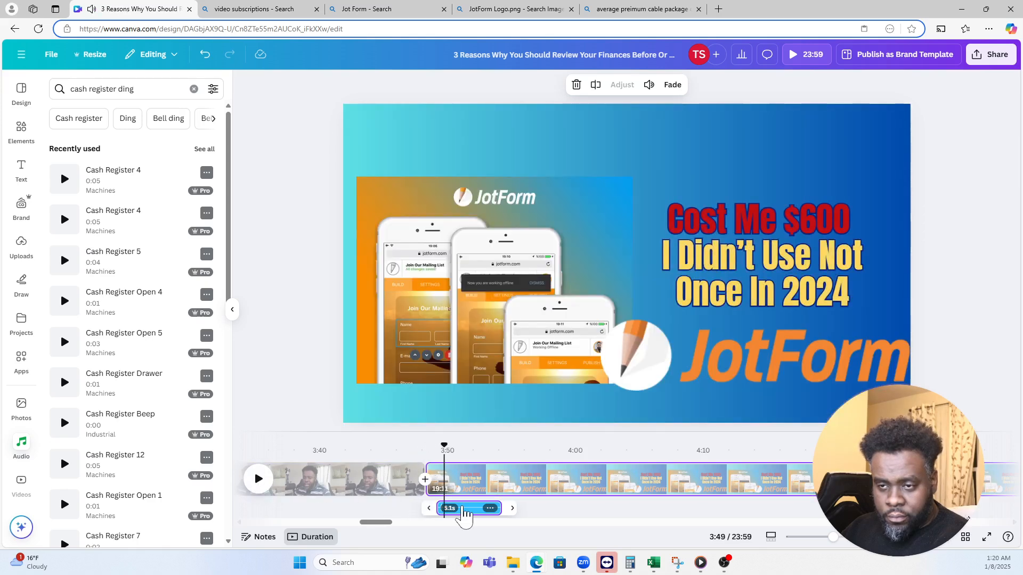
{"action": "left_click_drag", "start_coordinate": [462, 508], "coordinate": [452, 508]}
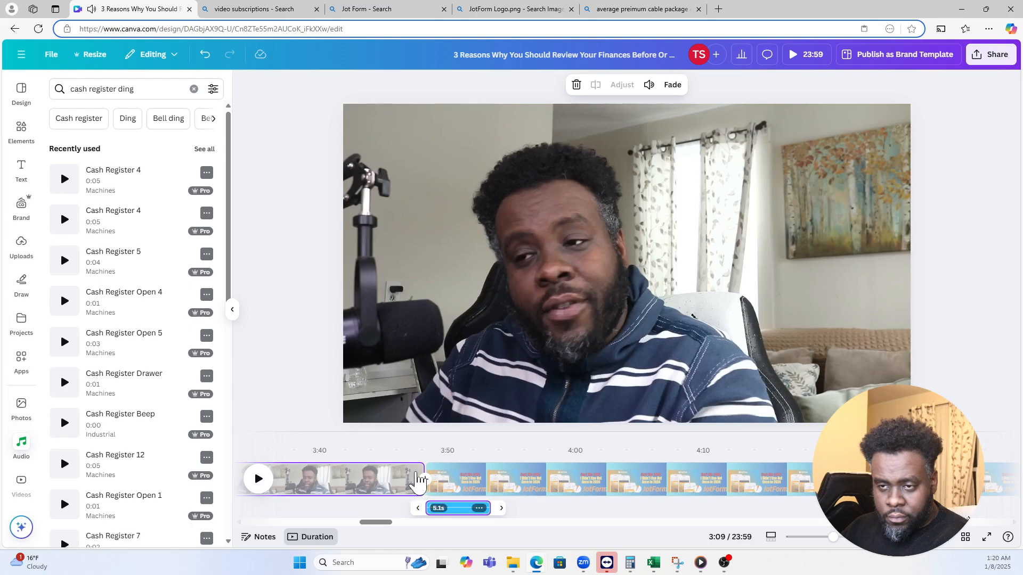
- Play the video through the transition into the JotForm page to check the repositioned sound and caption animation
{"action": "right_click", "coordinate": [417, 480]}
{"action": "left_click", "coordinate": [273, 482]}
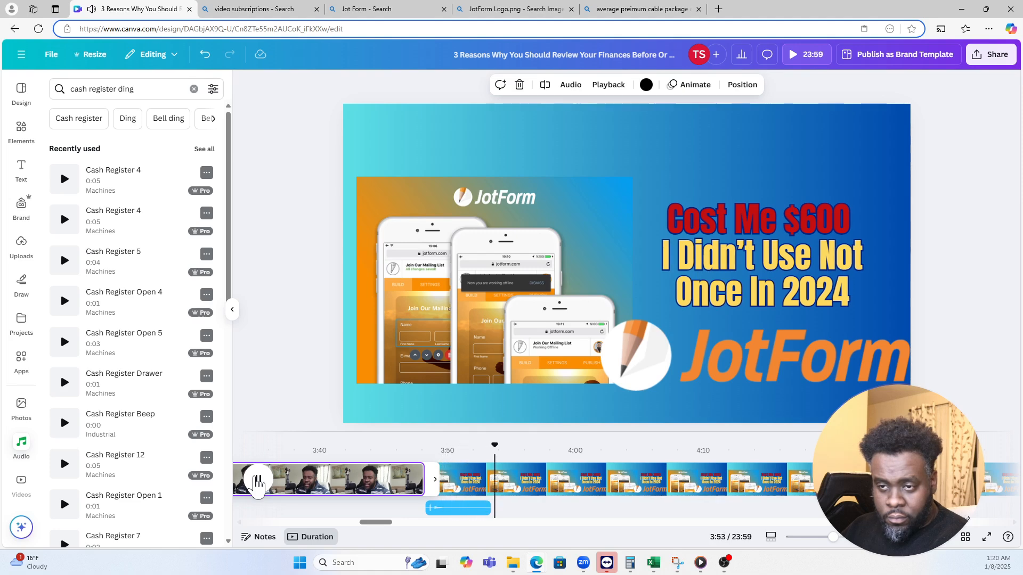
{"action": "left_click", "coordinate": [257, 479]}
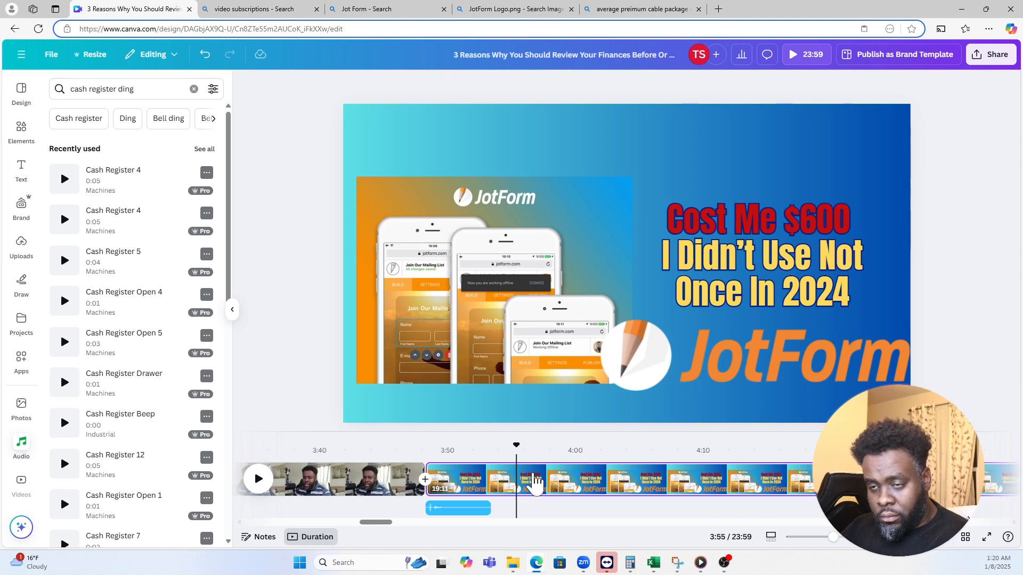
- Split the JotForm page at 3:55 and search the uploaded images for "wix"
{"action": "key", "text": "s"}
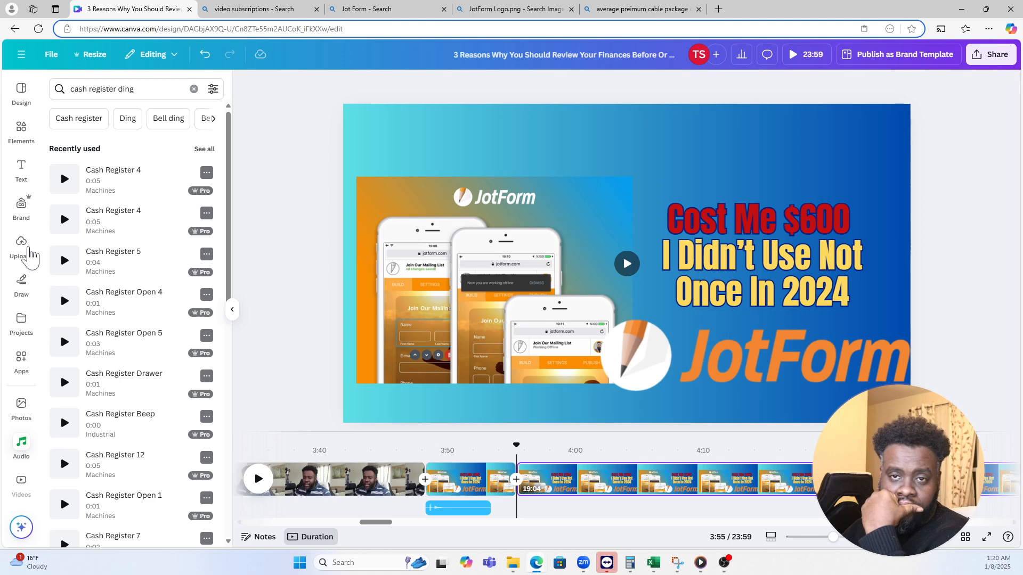
{"action": "left_click", "coordinate": [25, 247]}
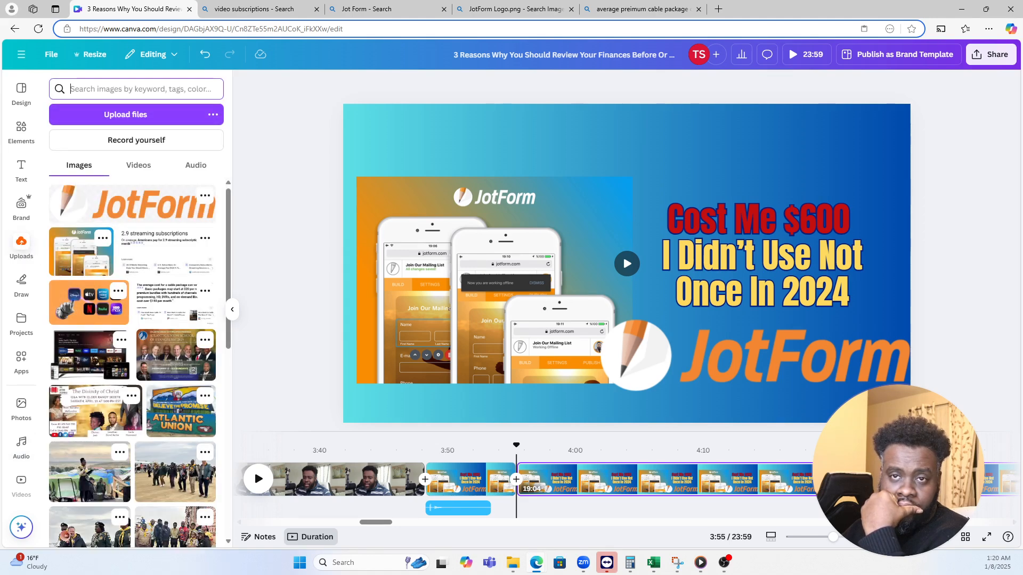
{"action": "type", "text": "wix"}
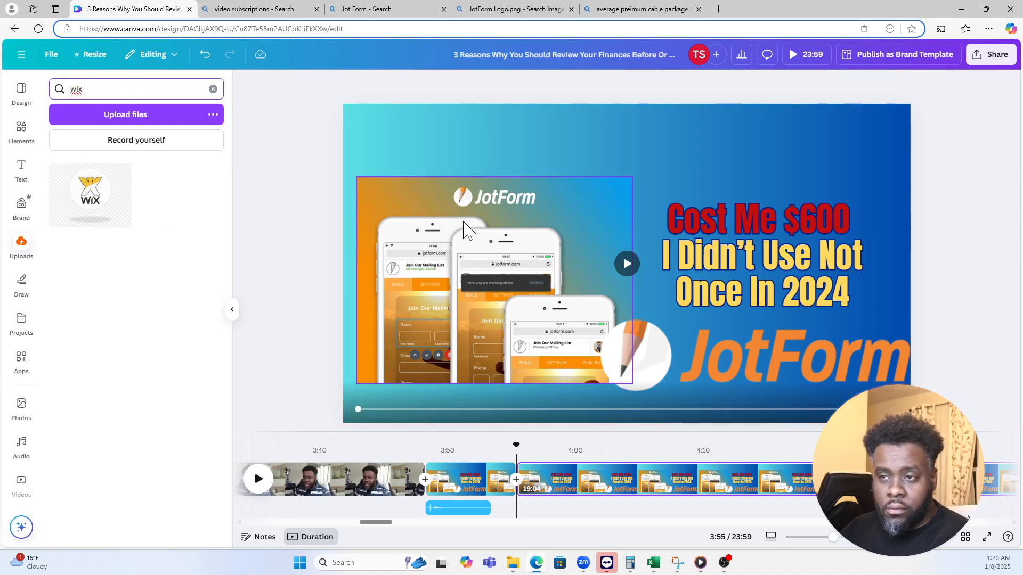
- Delete the JotForm phone mockup image from the page that starts at 3:55
{"action": "left_click", "coordinate": [554, 272]}
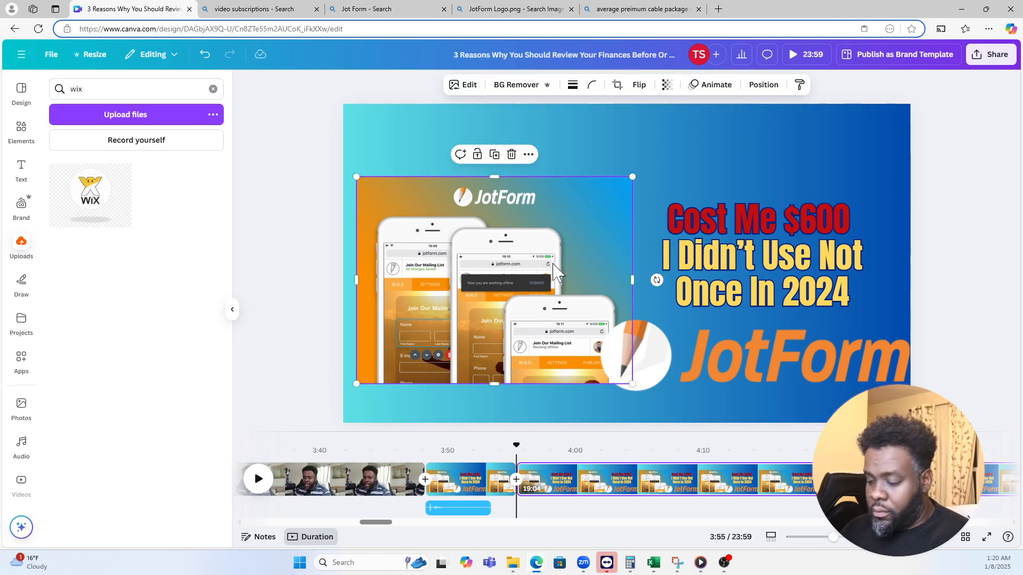
{"action": "key", "text": "Delete"}
{"action": "mouse_move", "coordinate": [655, 357]}
{"action": "left_mouse_down"}
{"action": "mouse_move", "coordinate": [527, 288]}
{"action": "mouse_move", "coordinate": [410, 201]}
{"action": "mouse_move", "coordinate": [434, 246]}
{"action": "mouse_move", "coordinate": [616, 389]}
{"action": "mouse_move", "coordinate": [685, 356]}
{"action": "mouse_move", "coordinate": [669, 360]}
{"action": "left_mouse_up"}
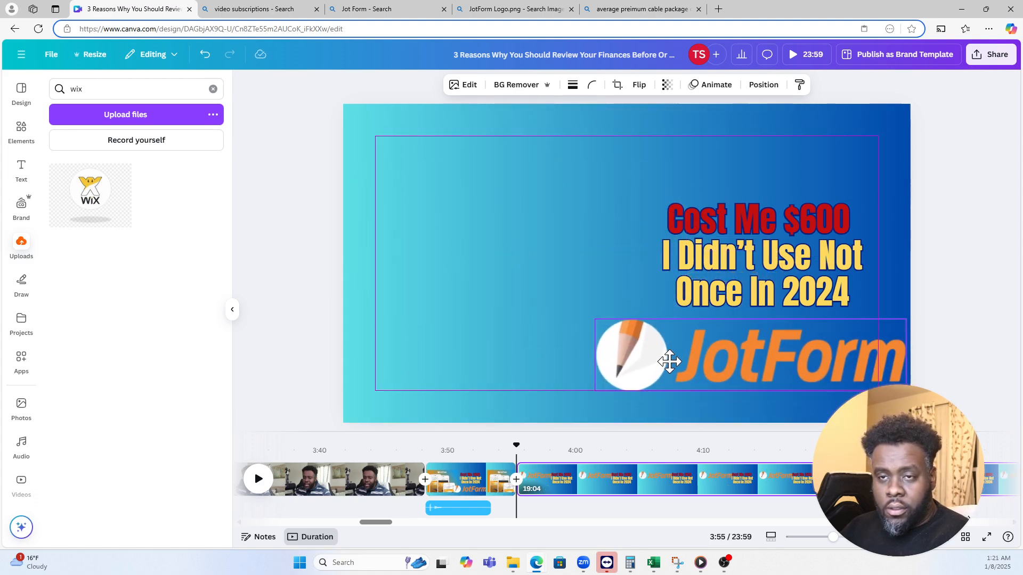
{"action": "left_click", "coordinate": [210, 61]}
{"action": "left_click", "coordinate": [209, 61]}
{"action": "left_click", "coordinate": [209, 61]}
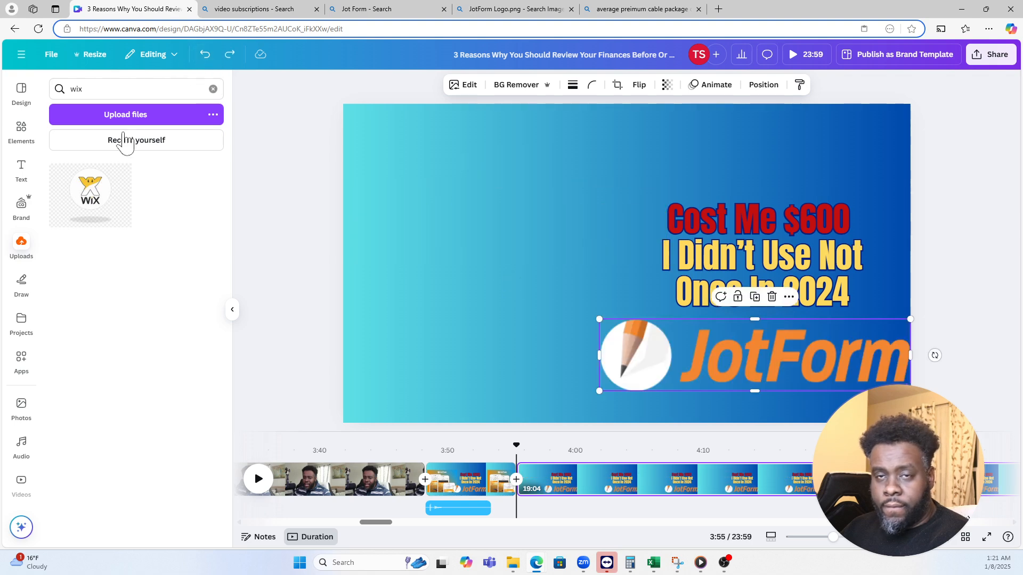
- Add the uploaded Wix logo to the left half of the page and remove its background
{"action": "left_click", "coordinate": [85, 194]}
{"action": "left_click_drag", "start_coordinate": [589, 228], "coordinate": [458, 239]}
{"action": "left_click", "coordinate": [516, 85]}
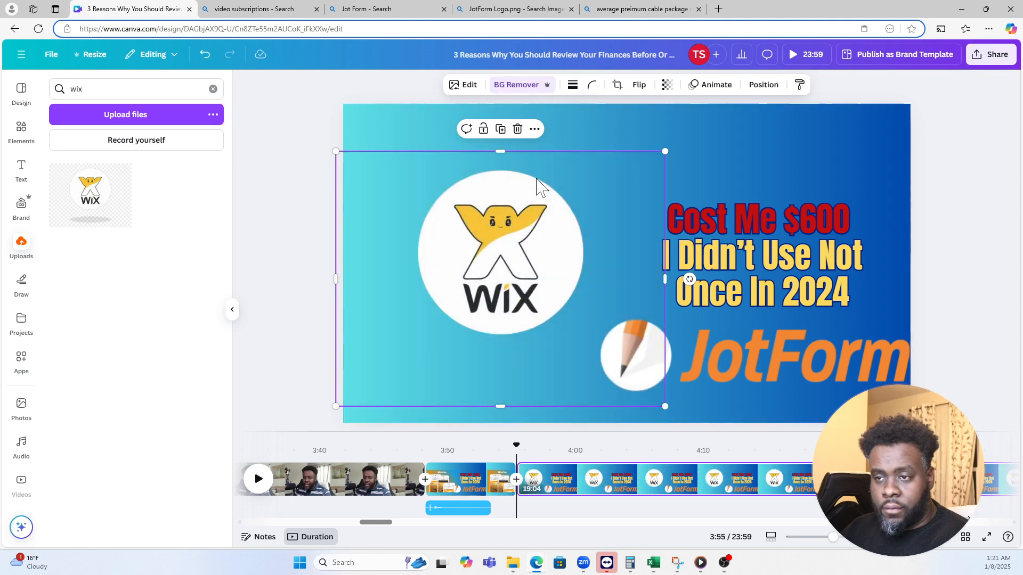
- Crop the Wix logo image closely around its white circle on all but the upper side and scale it down slightly
{"action": "left_click_drag", "start_coordinate": [531, 228], "coordinate": [520, 236]}
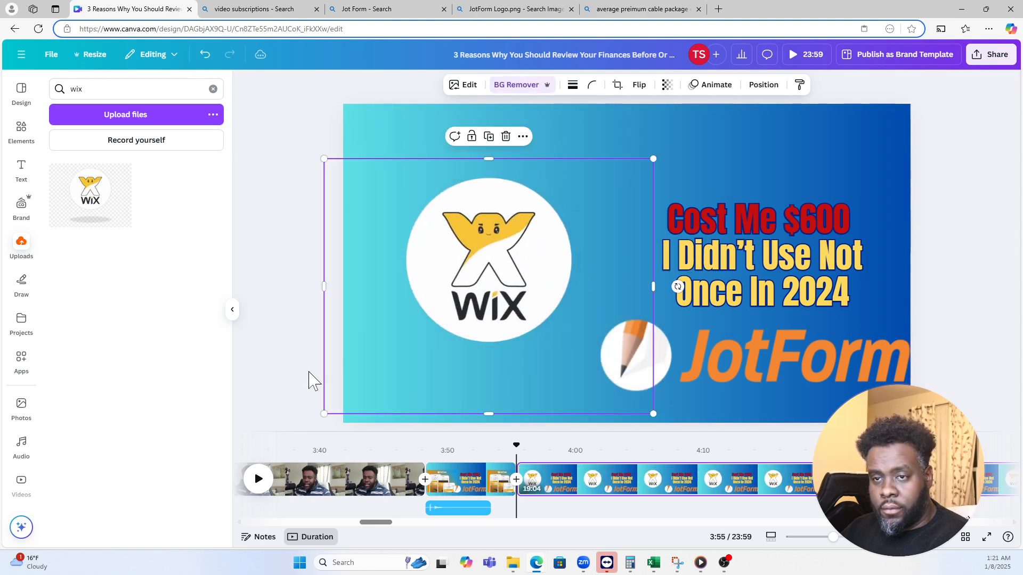
{"action": "left_click_drag", "start_coordinate": [323, 287], "coordinate": [355, 287]}
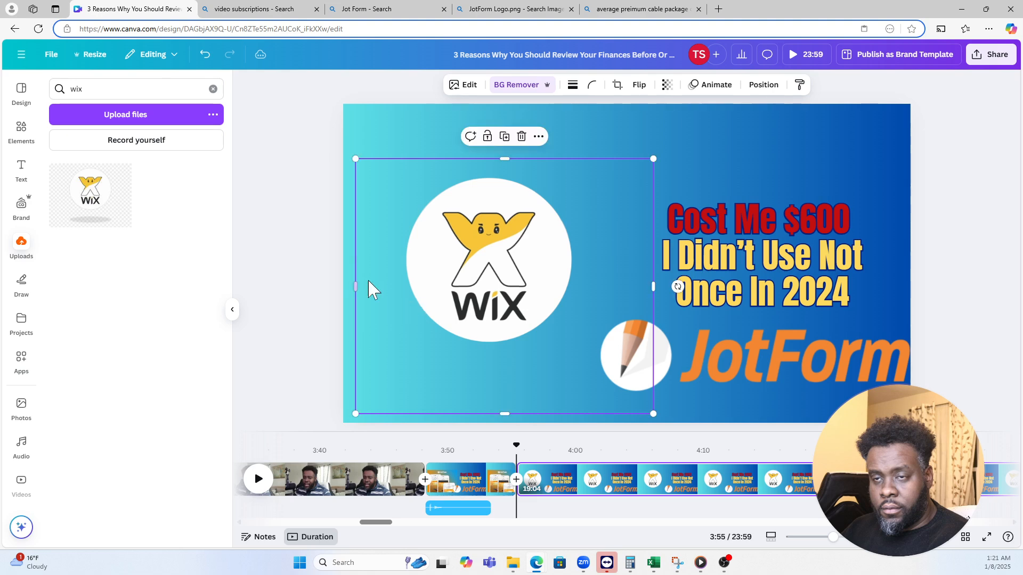
{"action": "left_click_drag", "start_coordinate": [652, 285], "coordinate": [599, 286]}
{"action": "left_click_drag", "start_coordinate": [475, 411], "coordinate": [478, 370]}
{"action": "left_click_drag", "start_coordinate": [352, 263], "coordinate": [389, 264]}
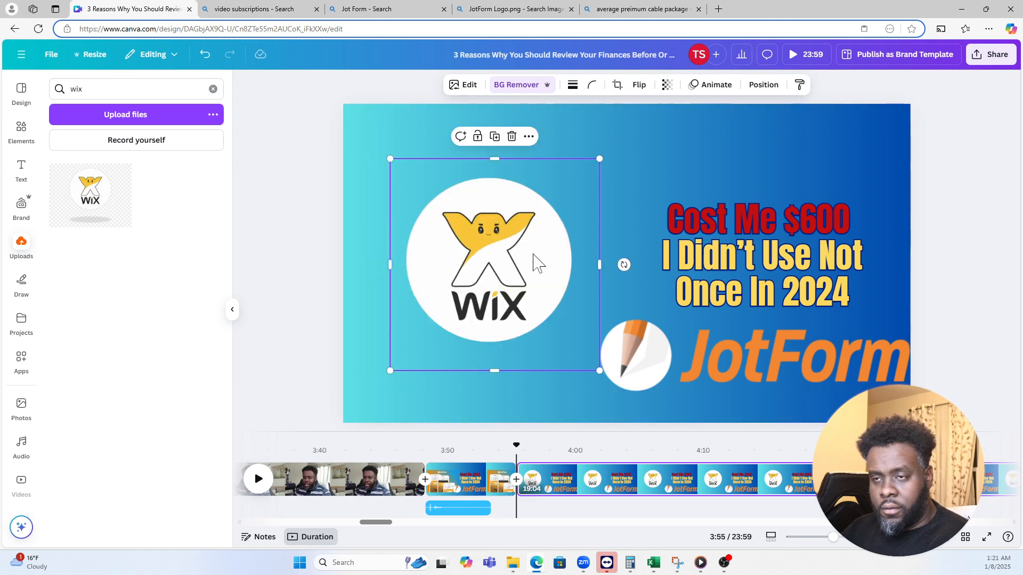
{"action": "left_click_drag", "start_coordinate": [600, 265], "coordinate": [586, 265]}
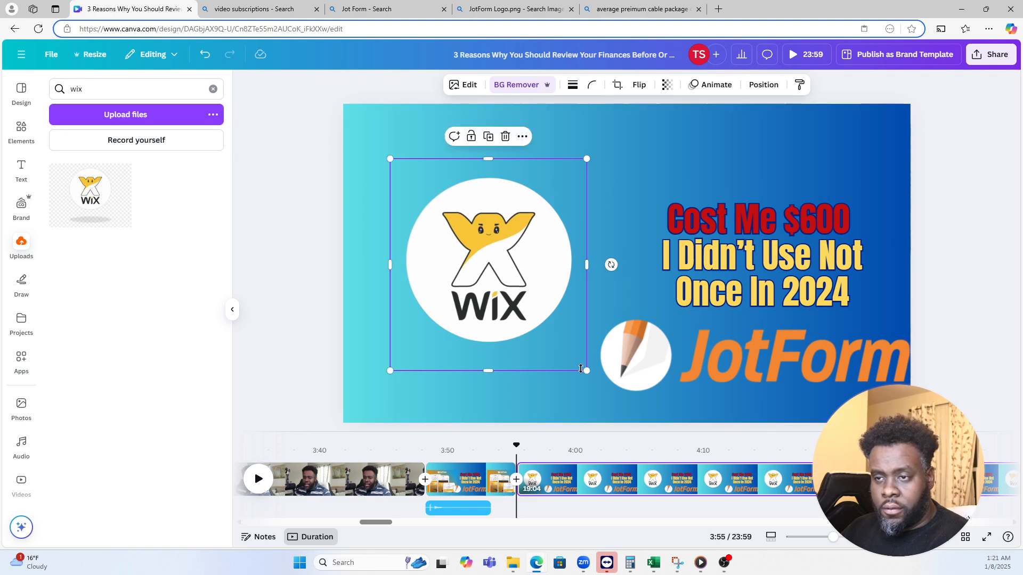
{"action": "left_click_drag", "start_coordinate": [590, 370], "coordinate": [576, 360]}
- Move the caption slightly up and delete its "Cost Me $600" line
{"action": "left_click", "coordinate": [745, 248]}
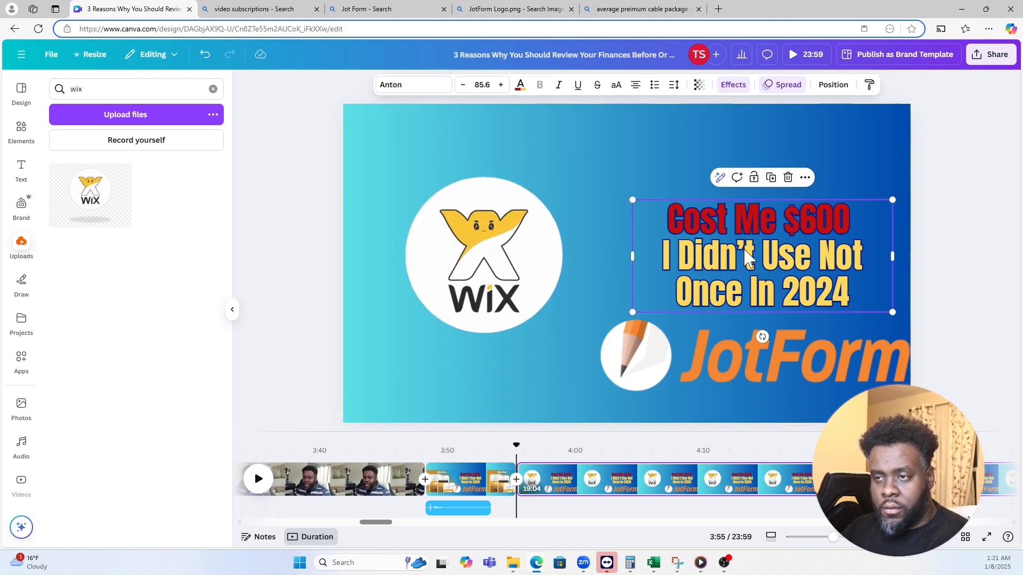
{"action": "left_click_drag", "start_coordinate": [707, 269], "coordinate": [701, 251]}
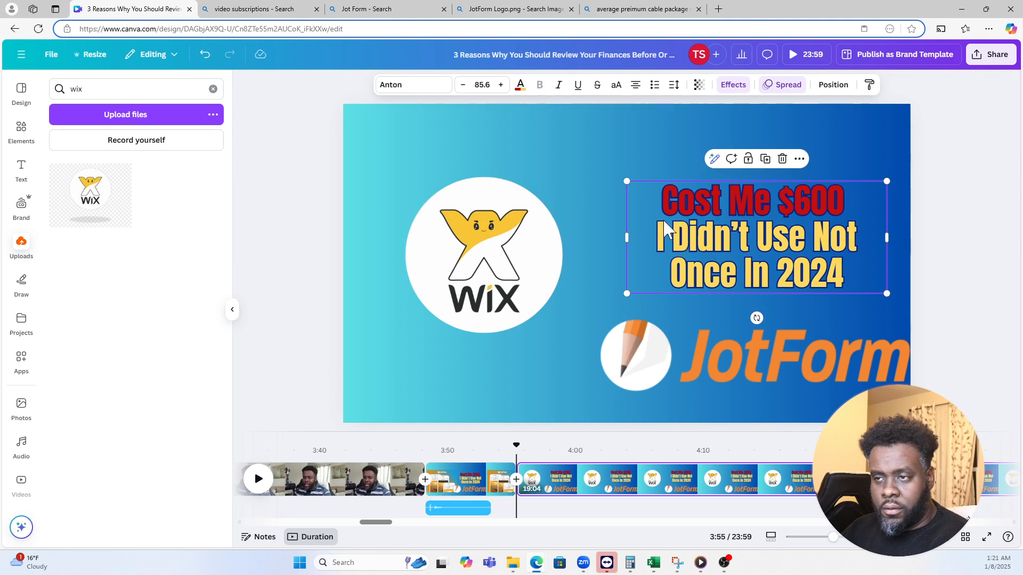
{"action": "double_click", "coordinate": [666, 237]}
{"action": "left_click_drag", "start_coordinate": [663, 201], "coordinate": [859, 203]}
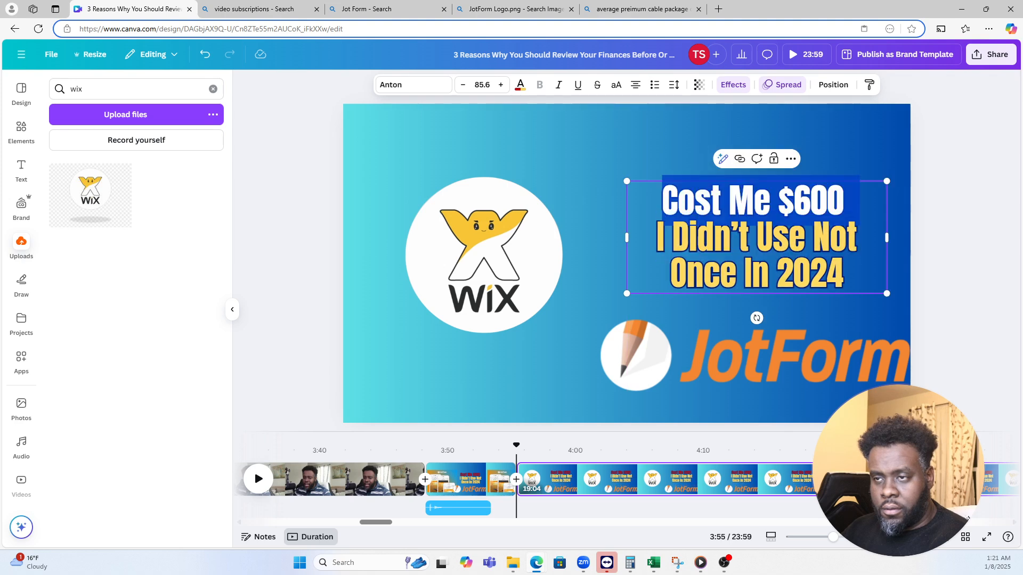
{"action": "key", "text": "BackSpace"}
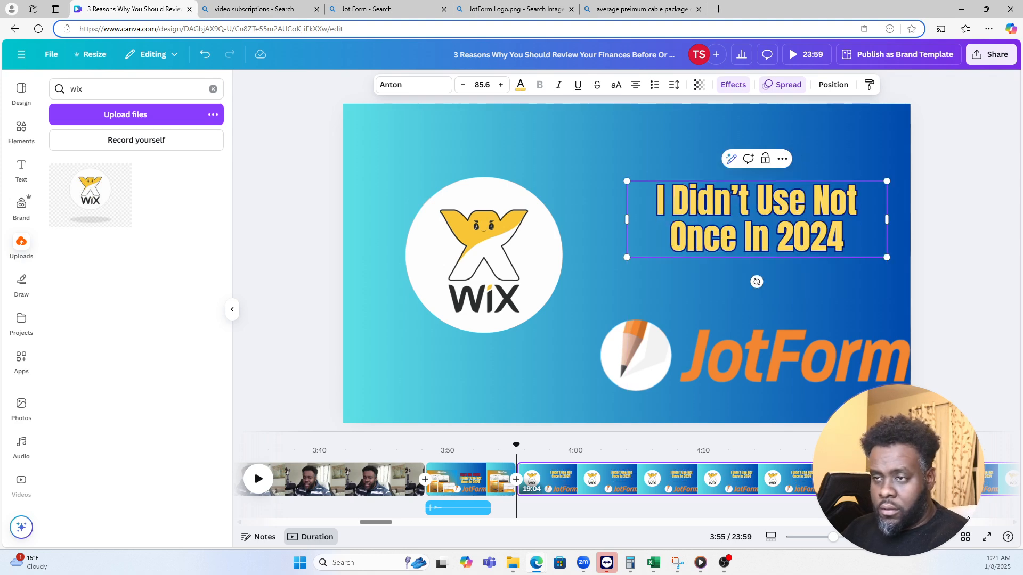
- Replace the remaining caption text with "In 2024 I Used Wix" and, on a second line, "& One Drive More"
{"action": "left_click_drag", "start_coordinate": [657, 201], "coordinate": [851, 244]}
{"action": "type", "text": "In 20"}
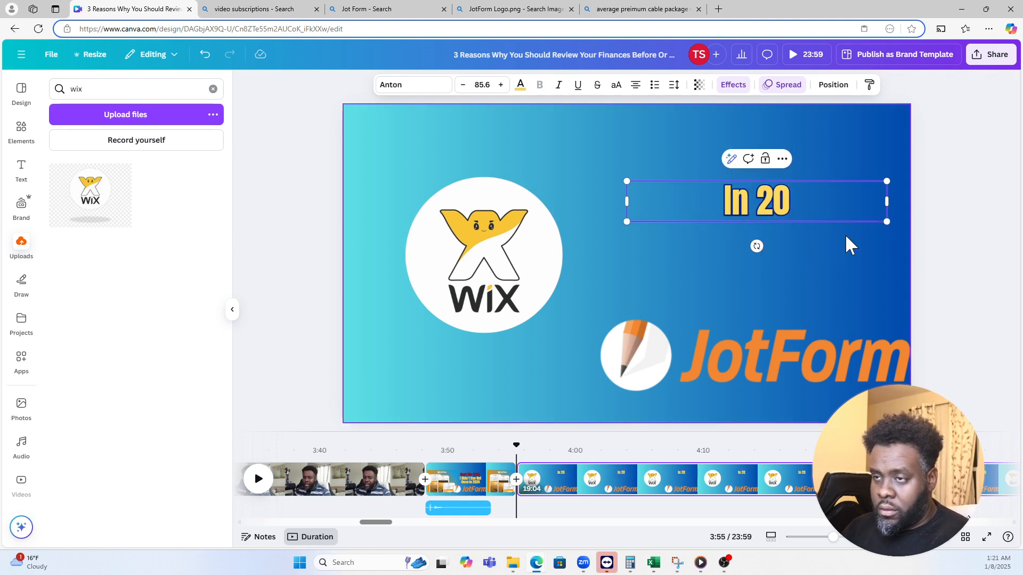
{"action": "type", "text": "24 I Used"}
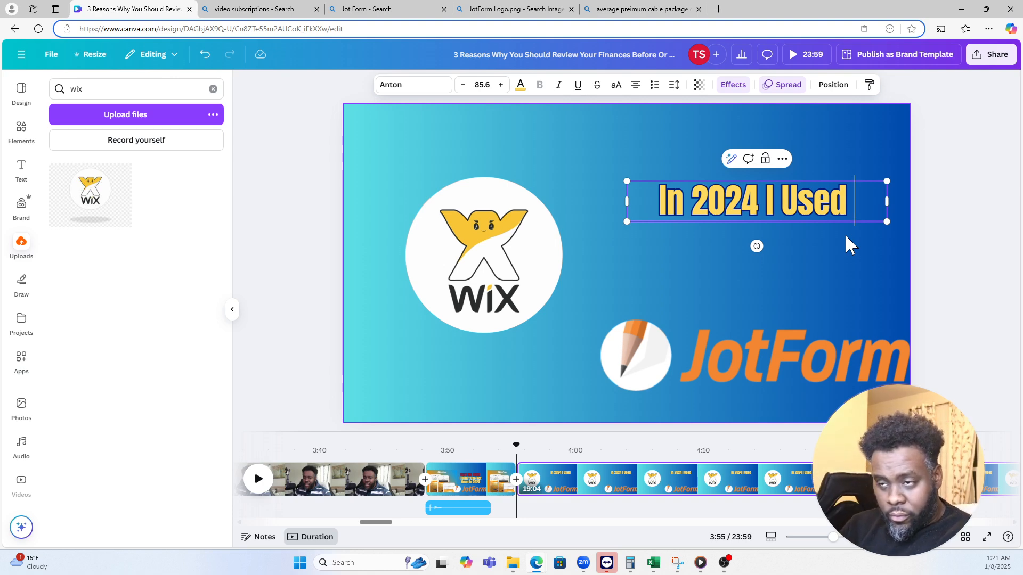
{"action": "type", "text": "Wix"}
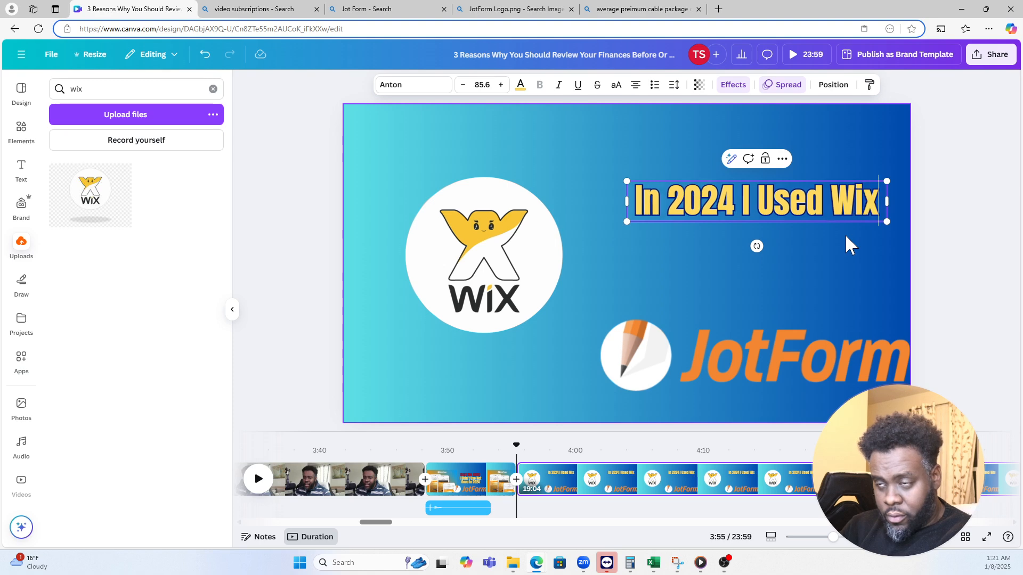
{"action": "key", "text": "Return"}
{"action": "type", "text": "& "}
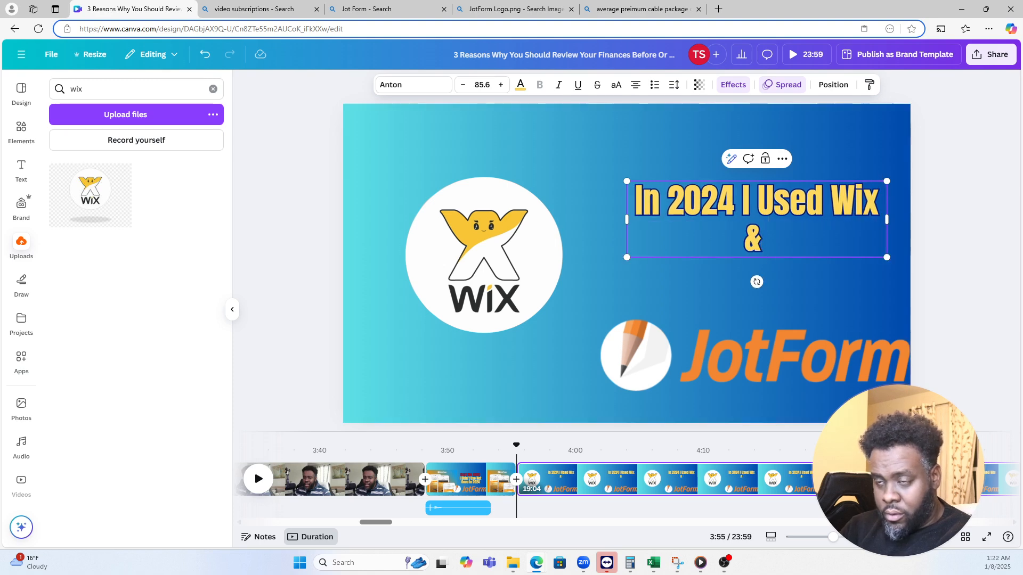
{"action": "type", "text": "One Dre"}
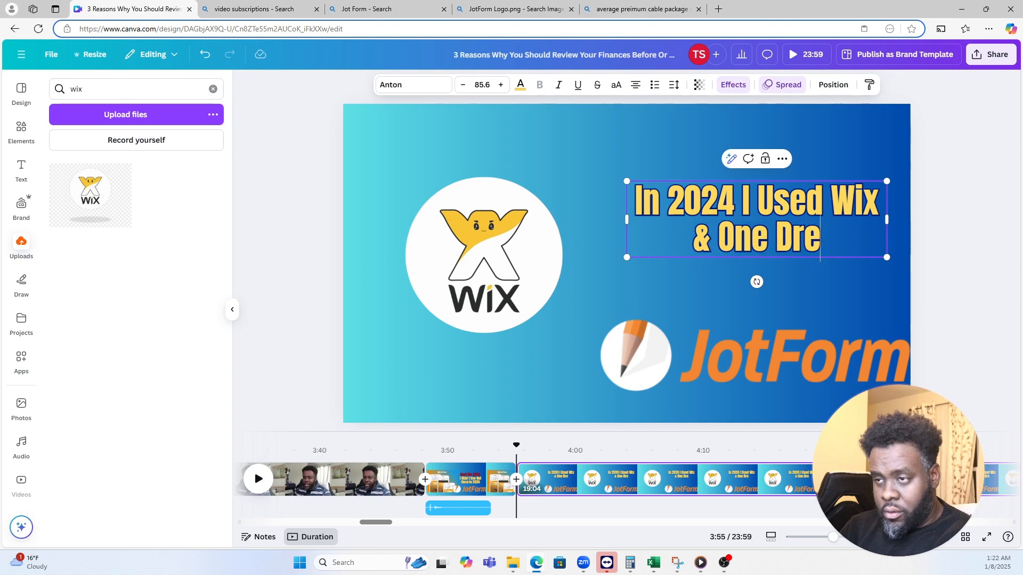
{"action": "type", "text": "i"}
{"action": "key", "text": "BackSpace"}
{"action": "key", "text": "BackSpace"}
{"action": "type", "text": "ive More"}
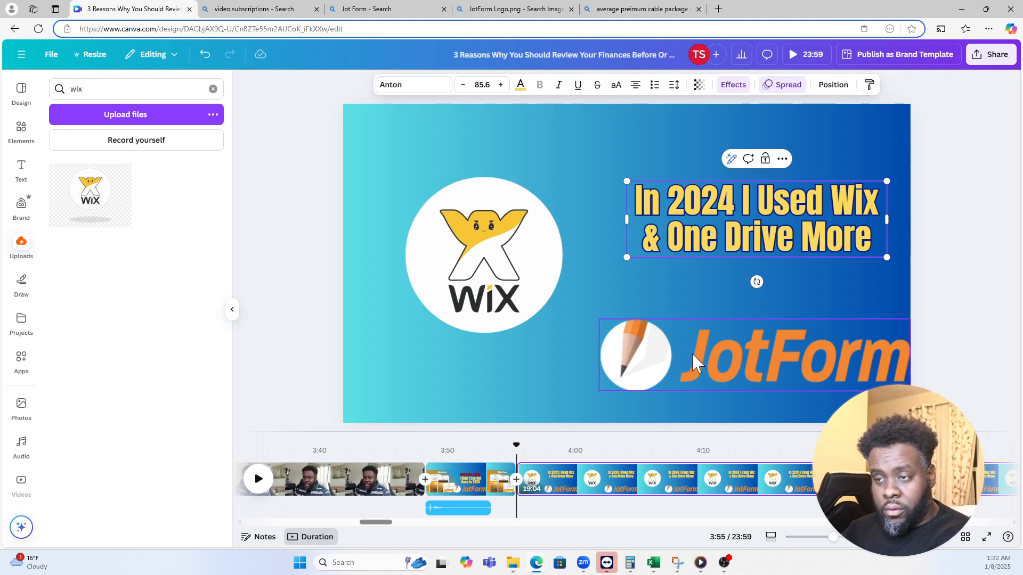
- Shrink the Wix logo to roughly 60 percent of its size and move it to the page's lower-left area
{"action": "left_click", "coordinate": [490, 269]}
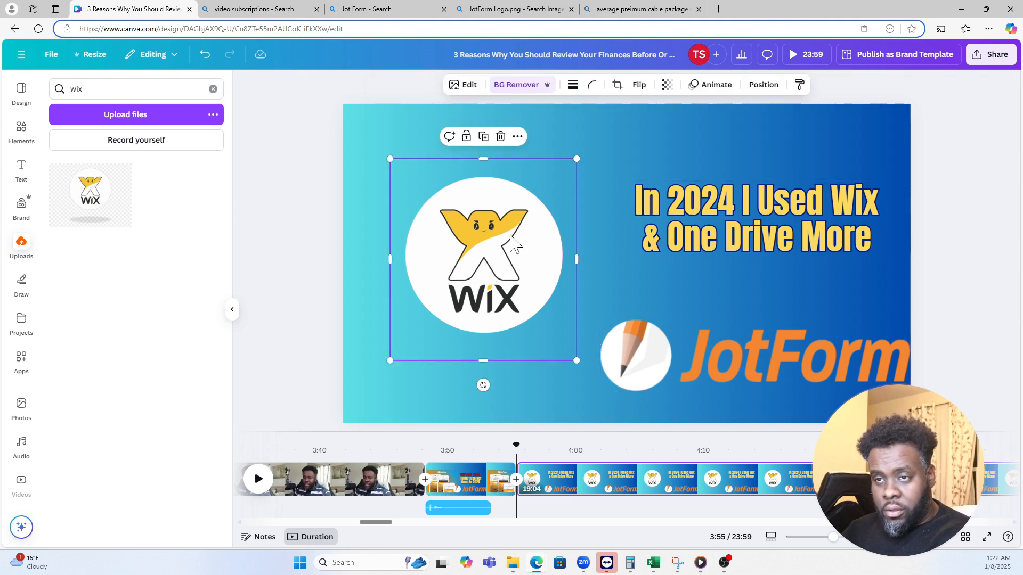
{"action": "left_click_drag", "start_coordinate": [511, 245], "coordinate": [495, 260]}
{"action": "left_click_drag", "start_coordinate": [560, 176], "coordinate": [484, 257]}
{"action": "left_click_drag", "start_coordinate": [436, 288], "coordinate": [430, 320]}
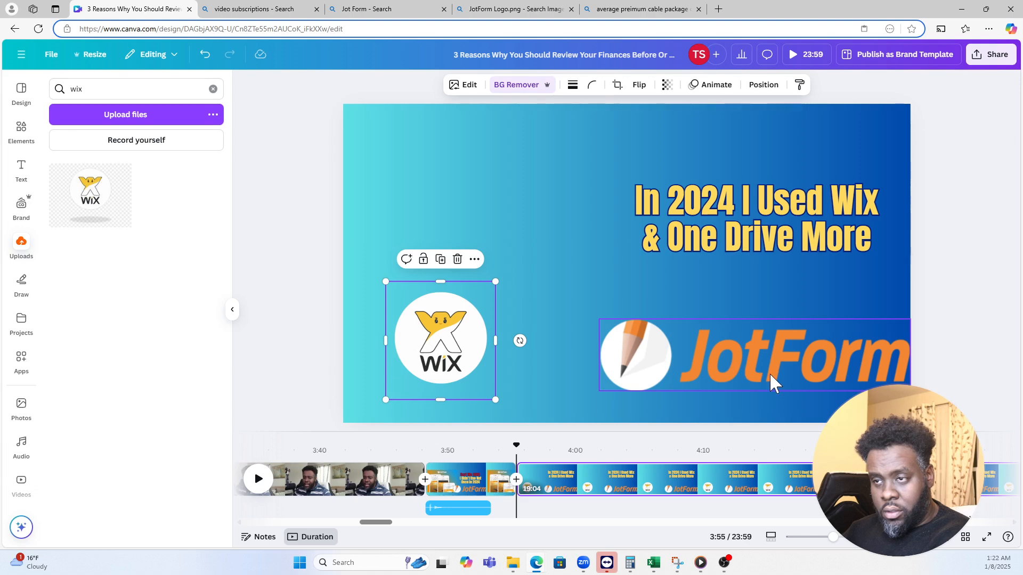
- Shrink the JotForm logo and reposition it below the caption near the page's lower edge
{"action": "left_click", "coordinate": [584, 344]}
{"action": "left_click", "coordinate": [618, 345]}
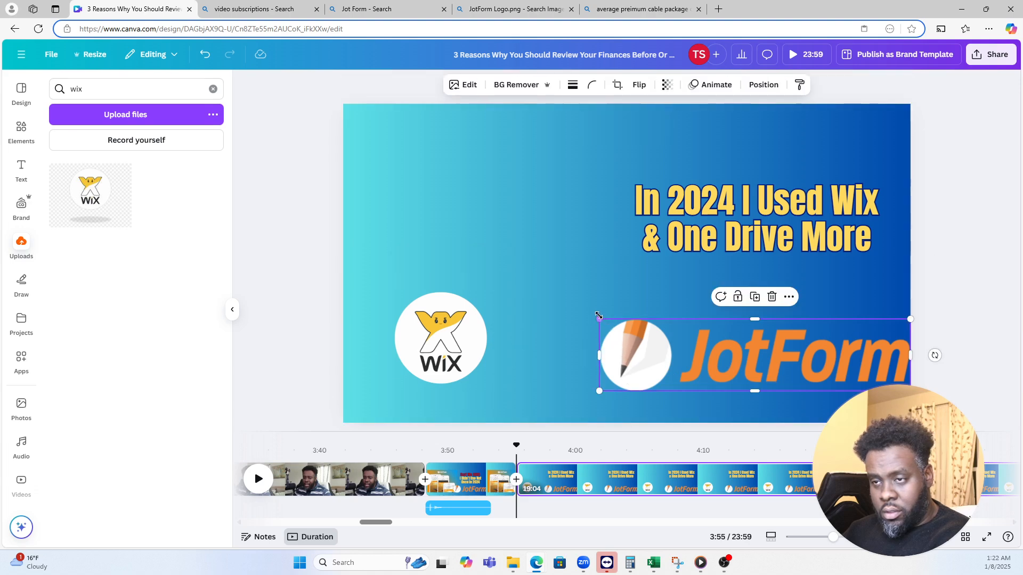
{"action": "left_click_drag", "start_coordinate": [599, 315], "coordinate": [687, 336]}
{"action": "left_click_drag", "start_coordinate": [775, 350], "coordinate": [746, 355]}
- Move the Wix logo between the caption and the JotForm logo and shrink it to fit the gap
{"action": "left_click_drag", "start_coordinate": [431, 330], "coordinate": [692, 304]}
{"action": "left_click_drag", "start_coordinate": [648, 374], "coordinate": [679, 337]}
{"action": "mouse_move", "coordinate": [715, 289]}
{"action": "left_mouse_down"}
{"action": "mouse_move", "coordinate": [696, 299]}
{"action": "mouse_move", "coordinate": [706, 300]}
{"action": "left_mouse_up"}
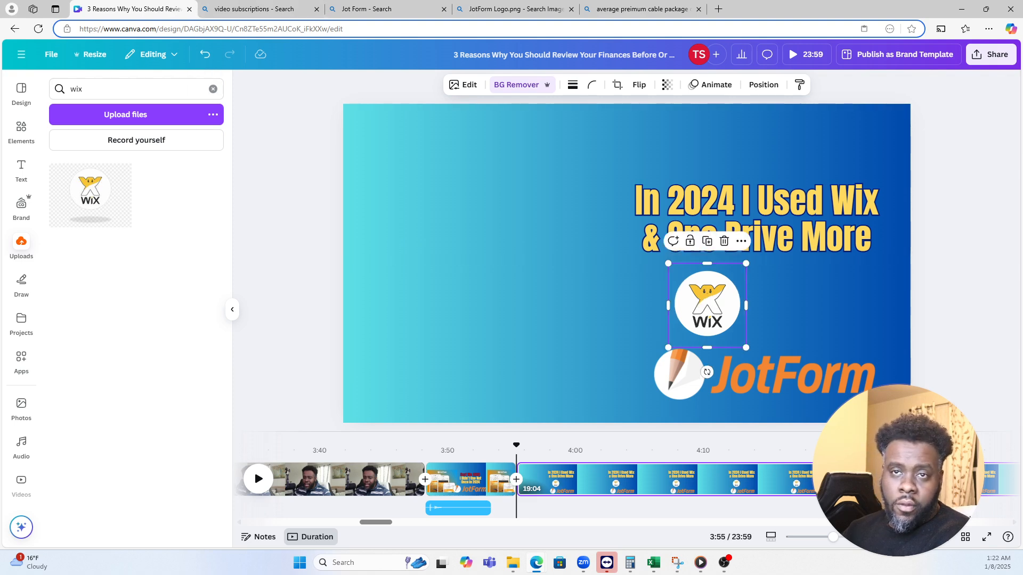
- Search the uploaded images for "one drive", then clear the search
{"action": "double_click", "coordinate": [85, 89]}
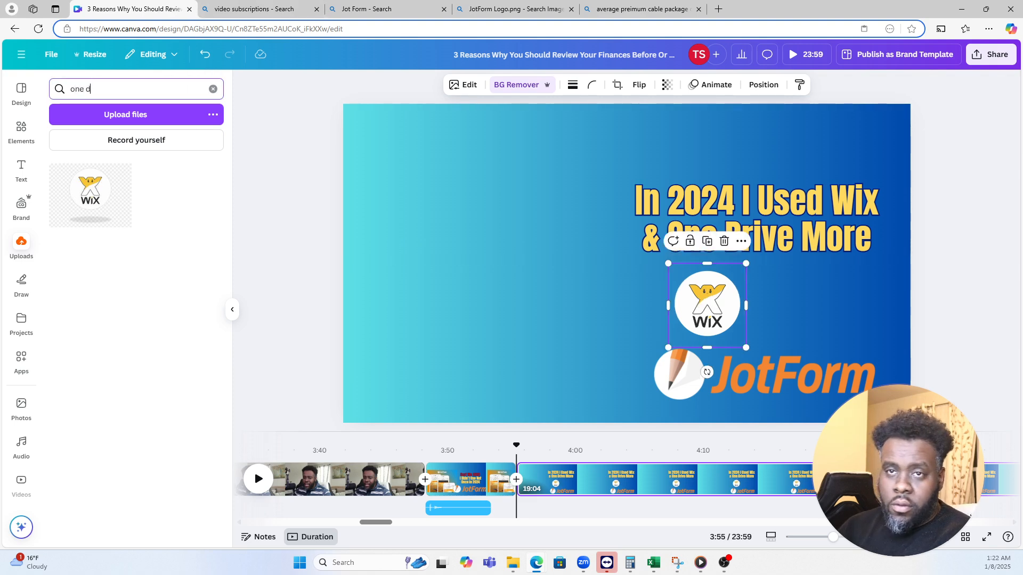
{"action": "key", "text": "Return"}
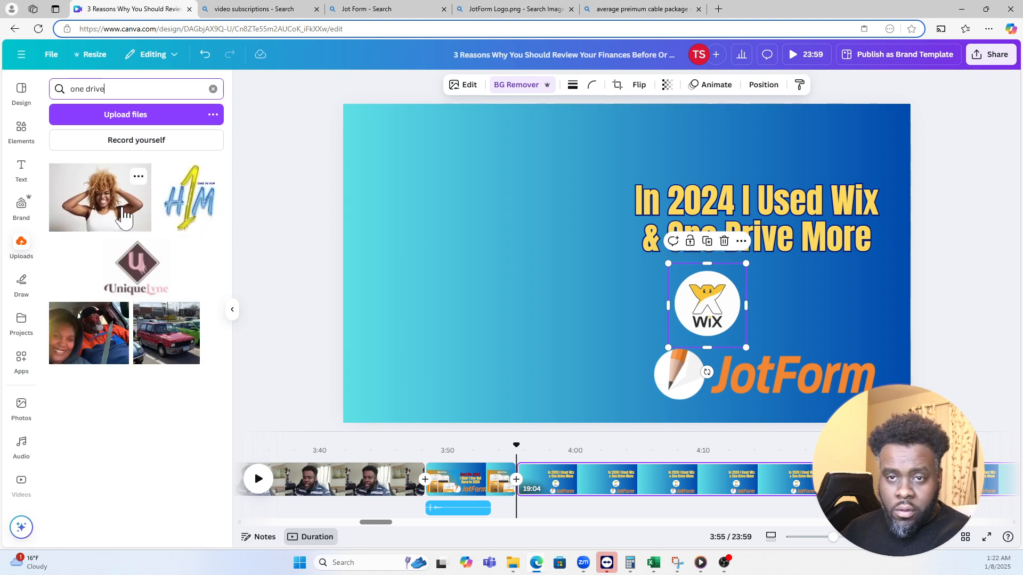
{"action": "left_click", "coordinate": [392, 209]}
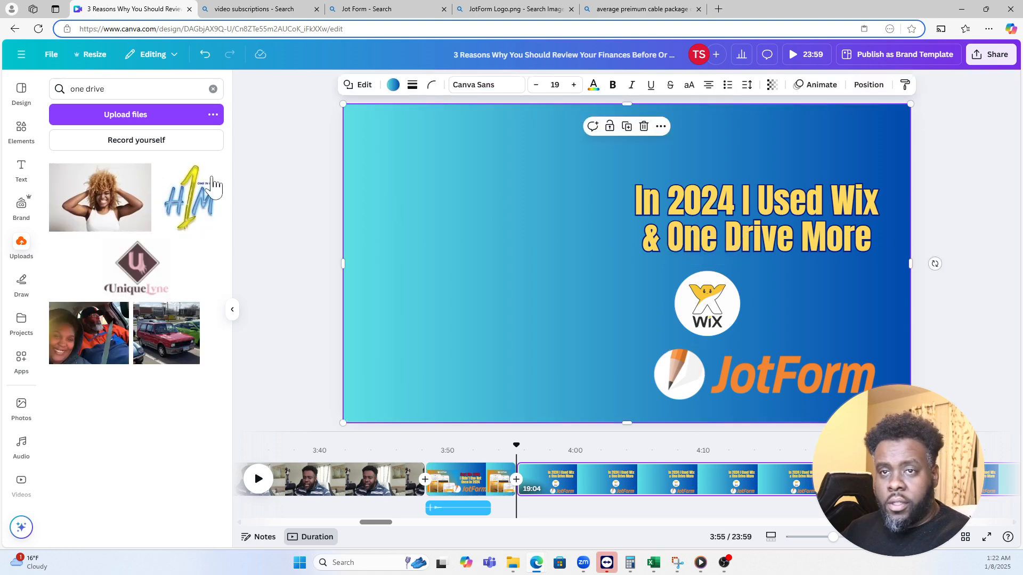
{"action": "left_click", "coordinate": [213, 89]}
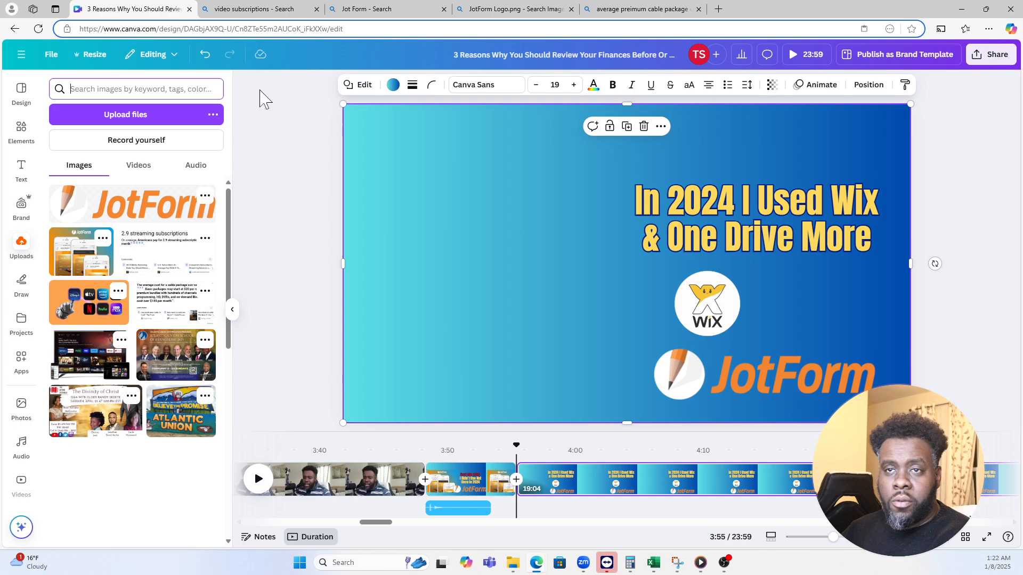
- Search the web for "one drive" in a new browser tab
{"action": "left_click", "coordinate": [718, 9]}
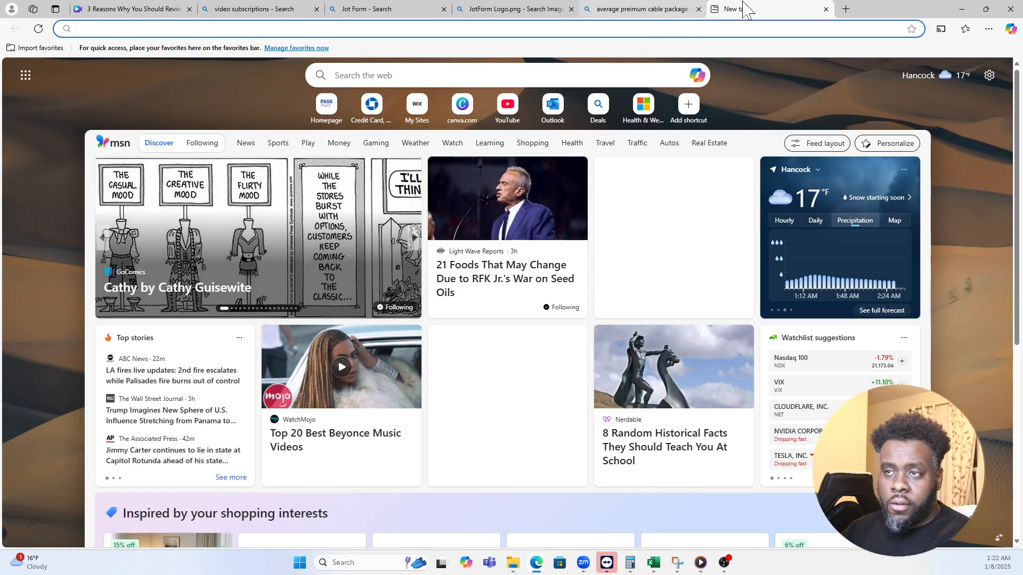
{"action": "left_click", "coordinate": [587, 37]}
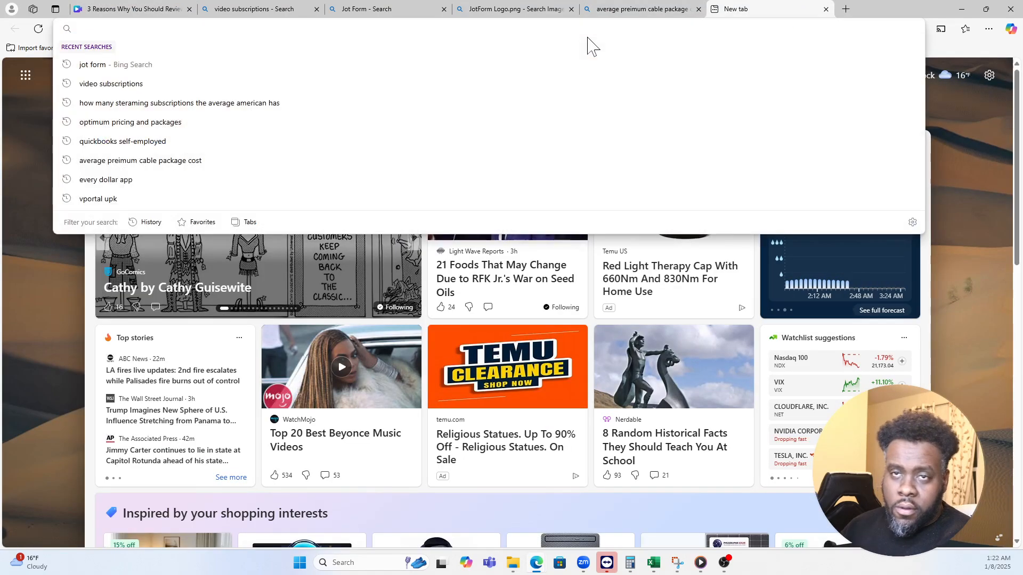
{"action": "type", "text": "one "}
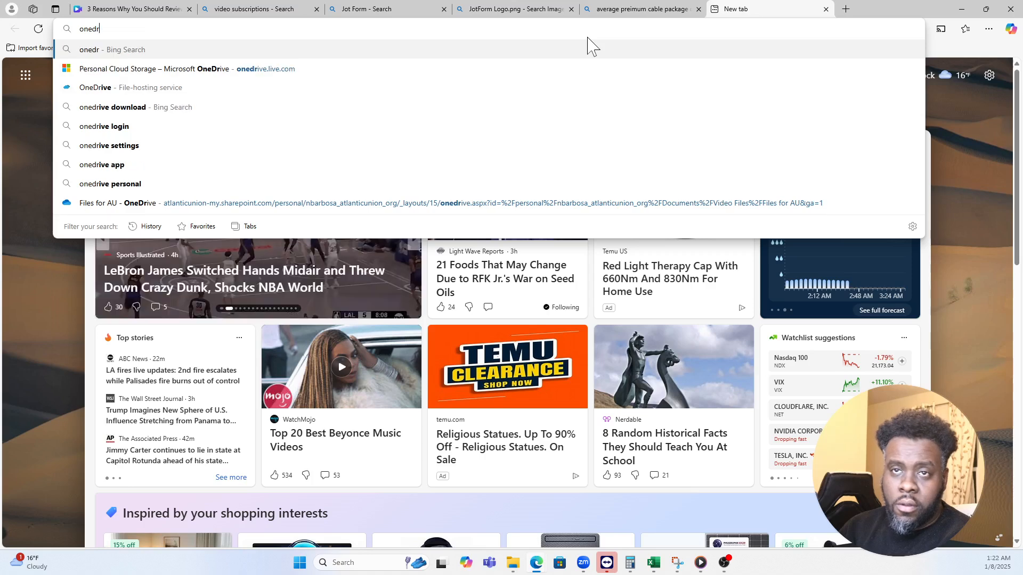
{"action": "type", "text": "drive"}
{"action": "key", "text": "Return"}
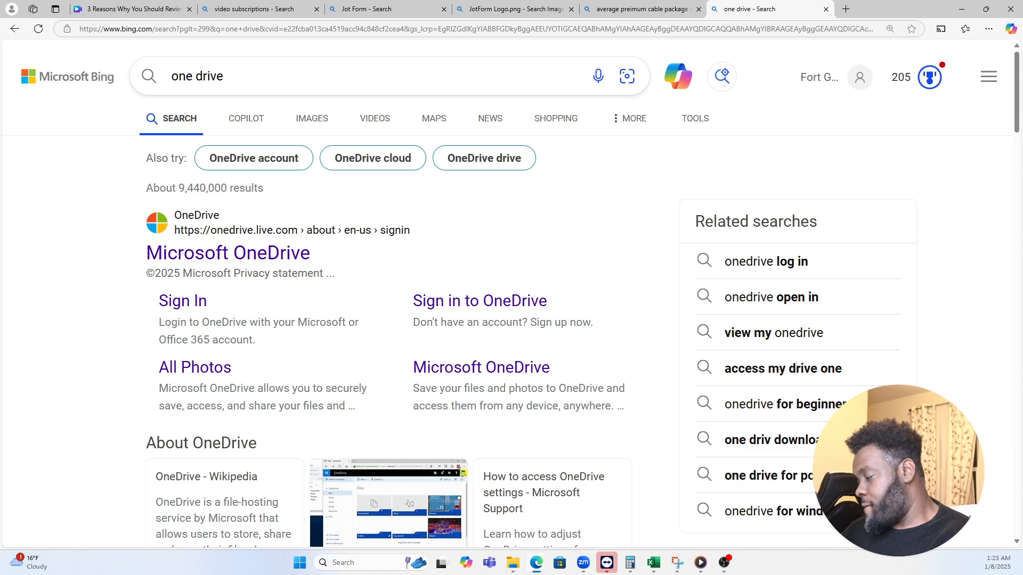
- Search the web for Dropbox instead and open the image results
{"action": "triple_click", "coordinate": [446, 76]}
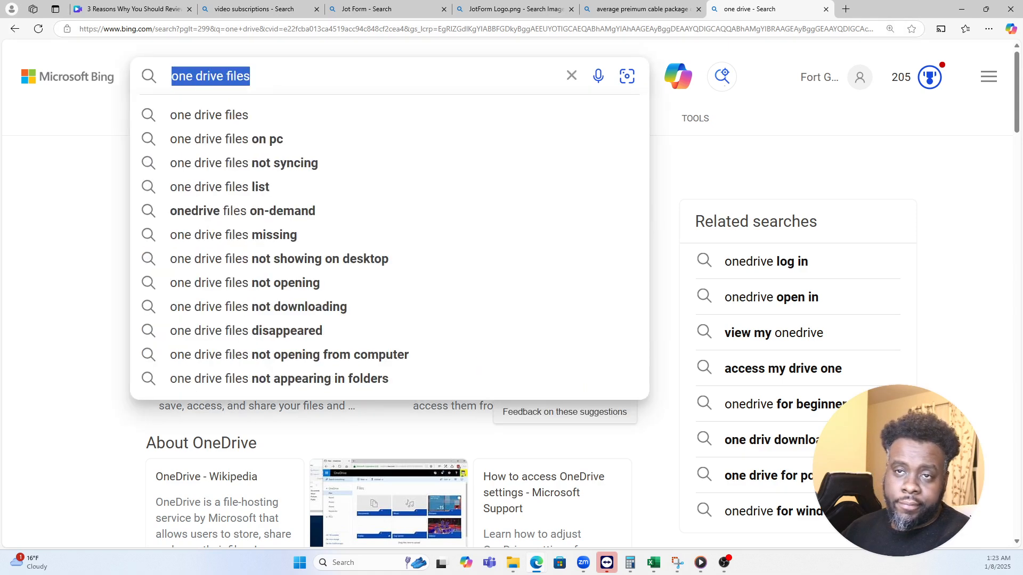
{"action": "type", "text": "drop"}
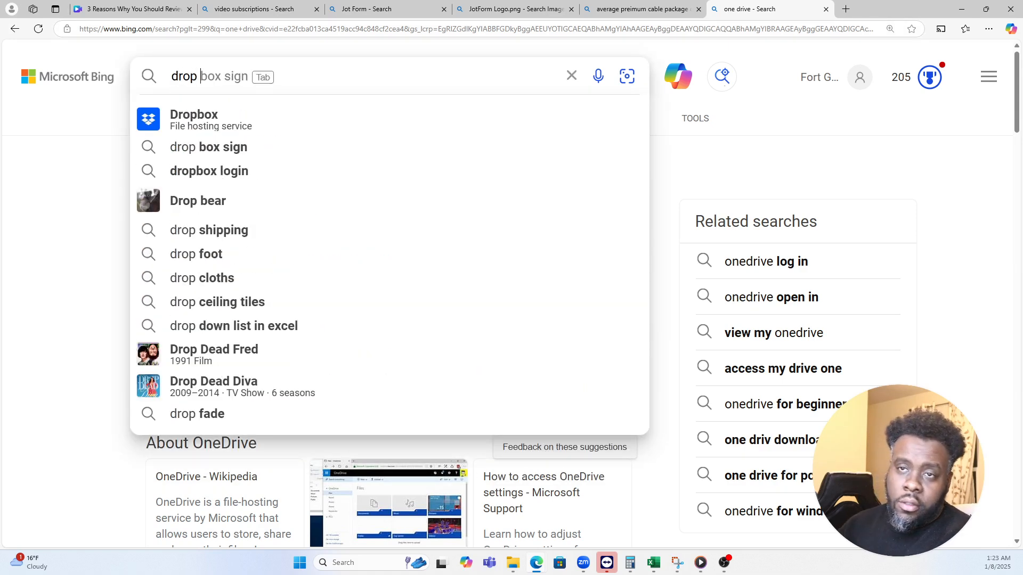
{"action": "left_click", "coordinate": [155, 133]}
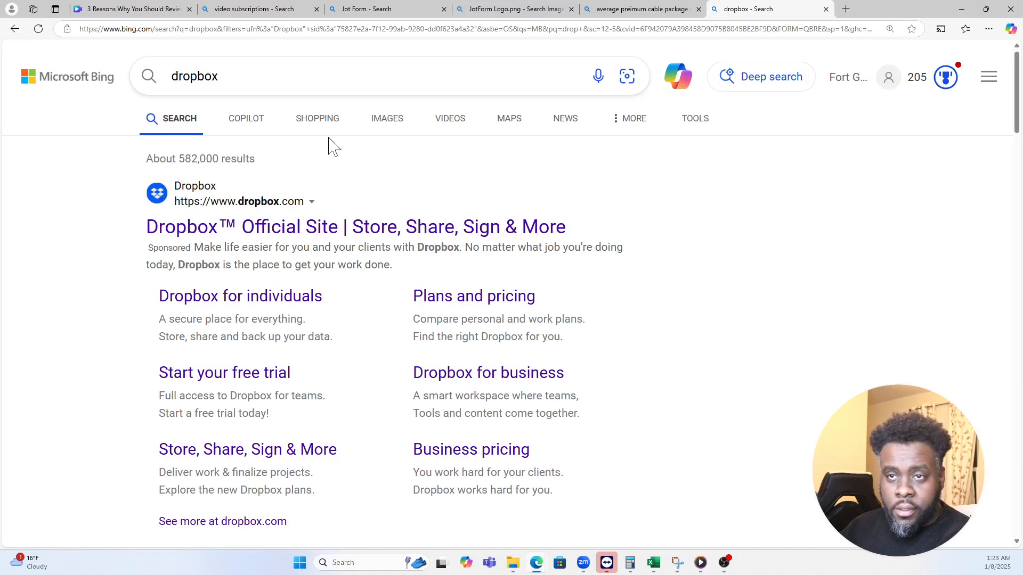
{"action": "left_click", "coordinate": [383, 129]}
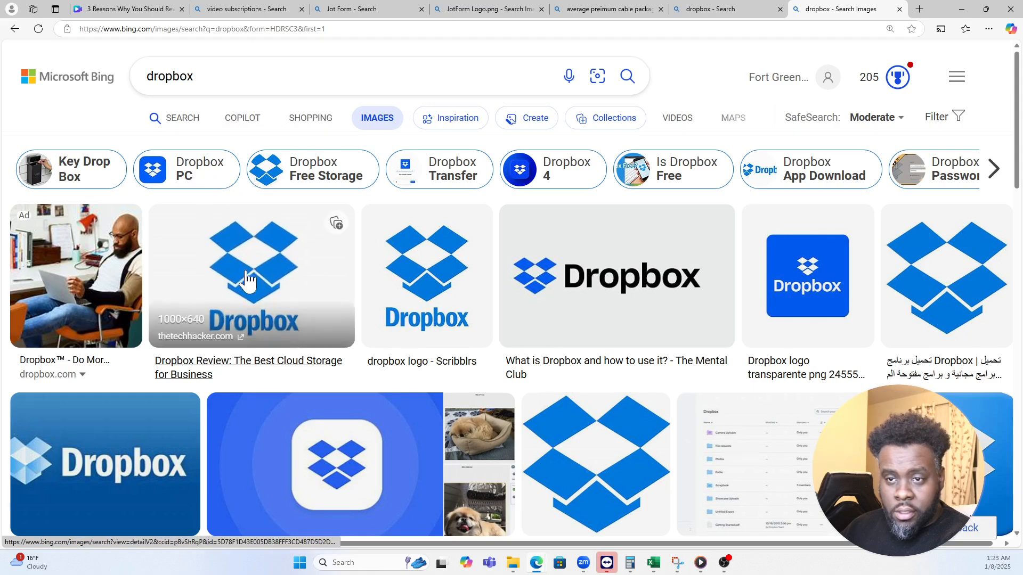
- Find the blue rounded-square Dropbox app logo from WebCatalog among the image results and copy the image
{"action": "scroll", "coordinate": [245, 274], "scroll_direction": "down", "scroll_amount": 5}
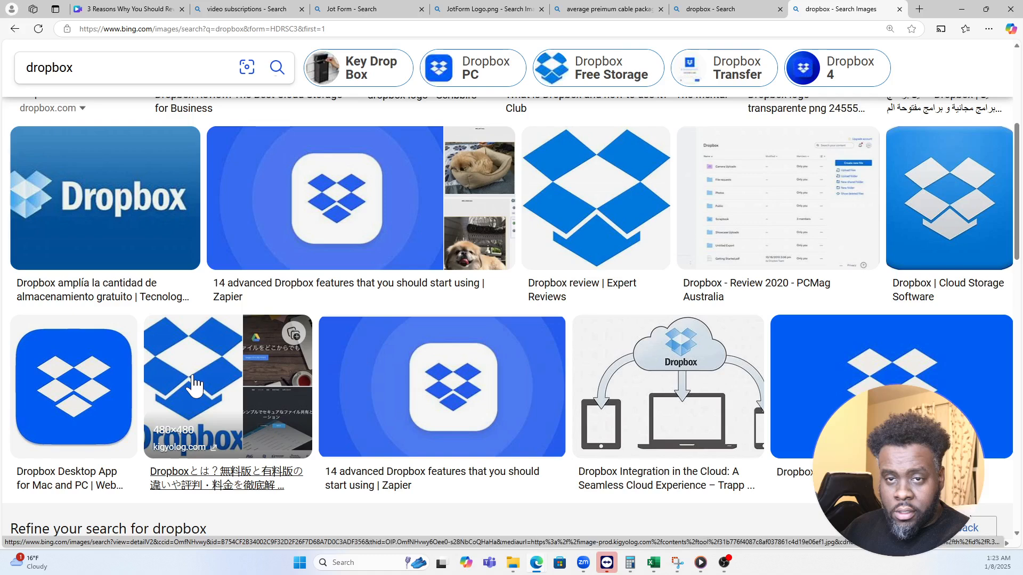
{"action": "left_click", "coordinate": [102, 408]}
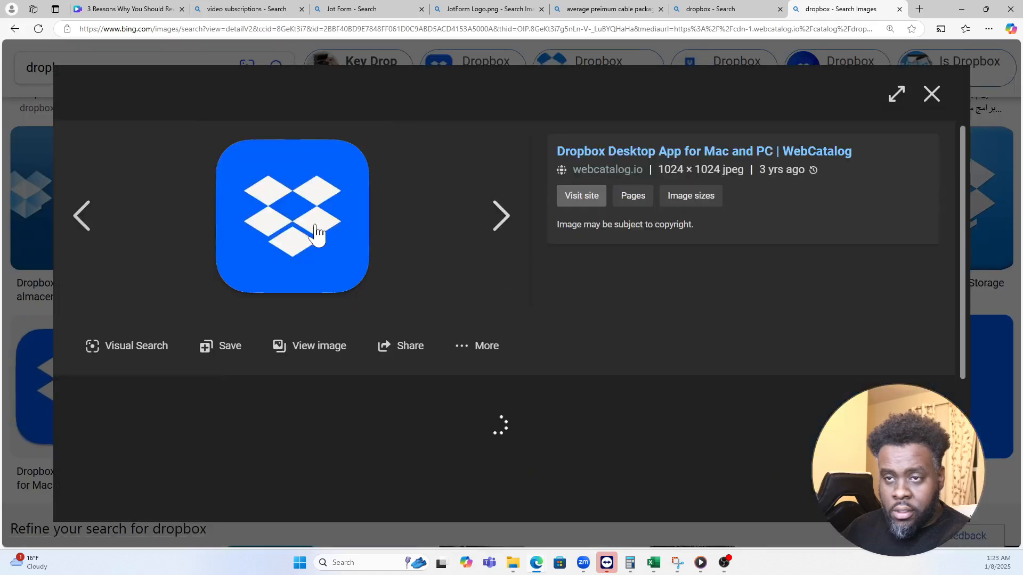
{"action": "right_click", "coordinate": [310, 224]}
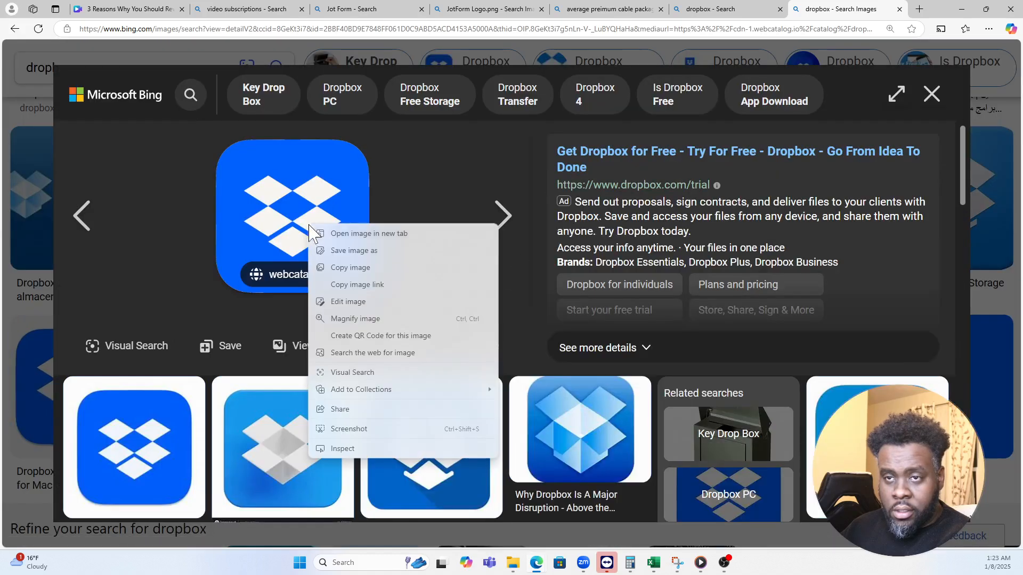
{"action": "left_click", "coordinate": [368, 267]}
- Paste the Dropbox logo onto the Canva page, shrink it to the Wix logo's size and place it beside that logo
{"action": "left_click", "coordinate": [128, 9]}
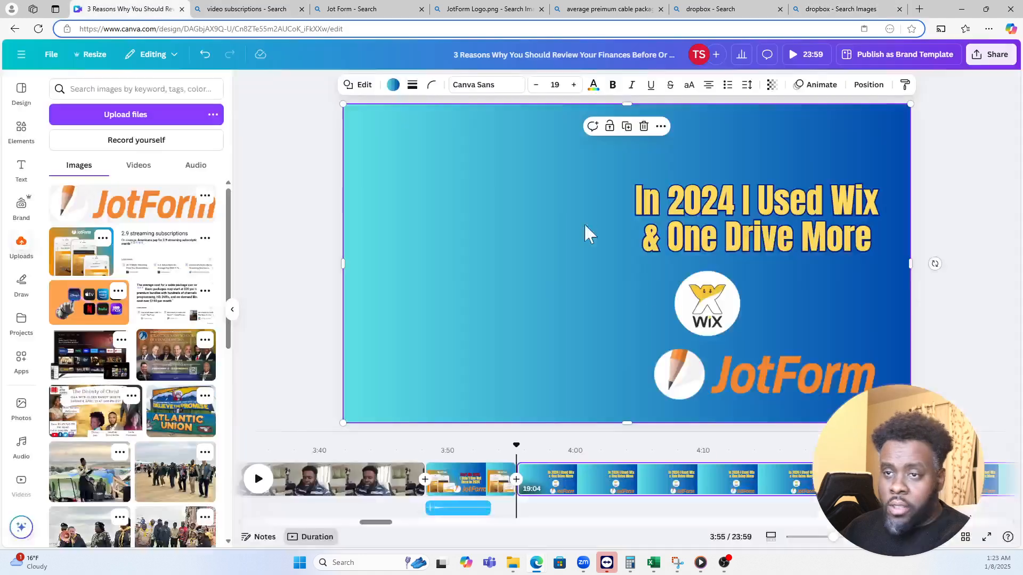
{"action": "left_click", "coordinate": [660, 309]}
{"action": "key", "text": "ctrl+v"}
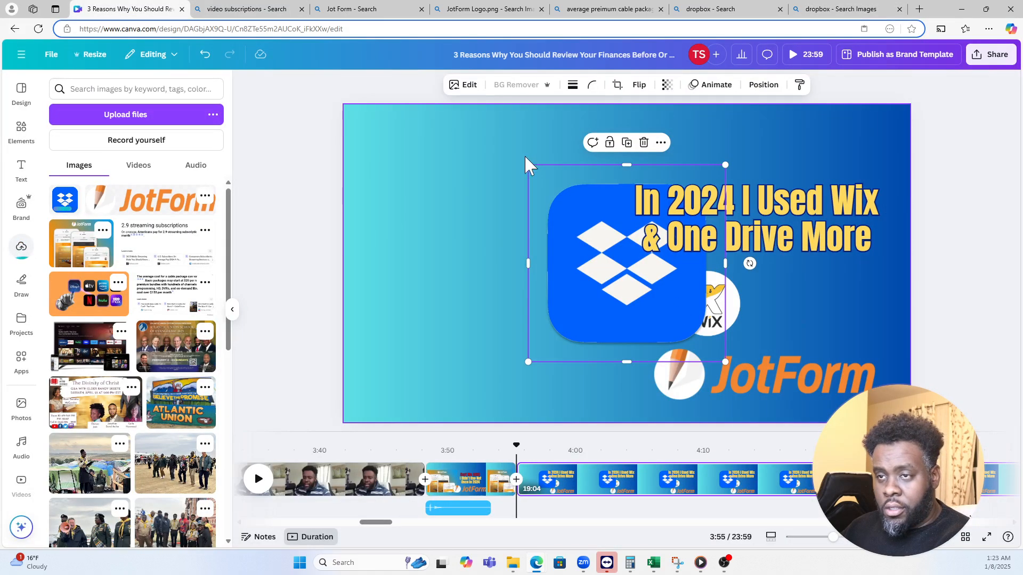
{"action": "left_click_drag", "start_coordinate": [522, 165], "coordinate": [613, 249]}
{"action": "left_click_drag", "start_coordinate": [644, 307], "coordinate": [782, 307]}
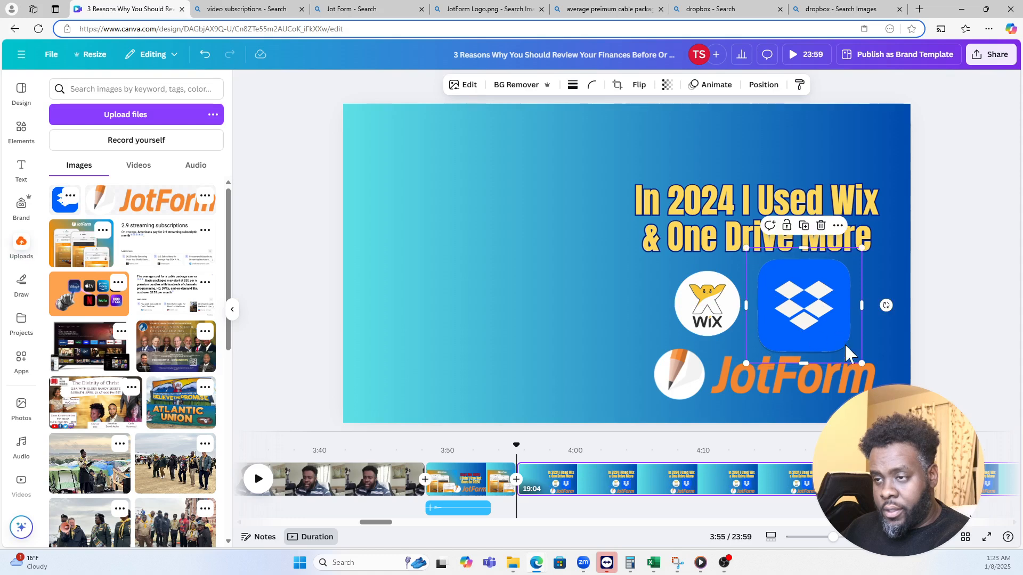
{"action": "left_click_drag", "start_coordinate": [861, 362], "coordinate": [841, 343]}
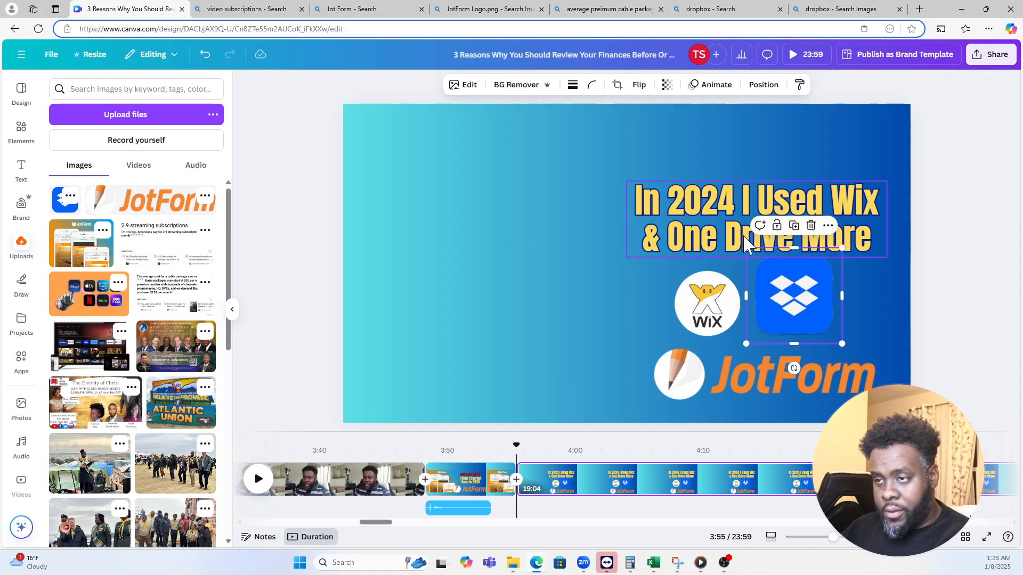
{"action": "left_click_drag", "start_coordinate": [745, 246], "coordinate": [759, 261]}
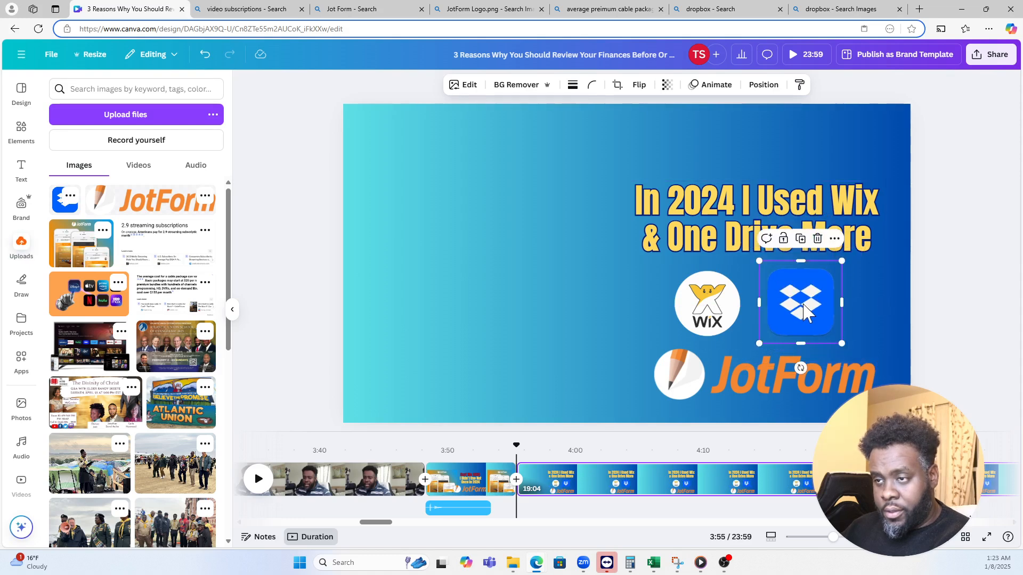
{"action": "left_click_drag", "start_coordinate": [805, 312], "coordinate": [809, 312]}
- Replace "One Drive" with "Drop Box" in the caption's second line
{"action": "left_click", "coordinate": [716, 234]}
{"action": "left_click_drag", "start_coordinate": [669, 237], "coordinate": [793, 237]}
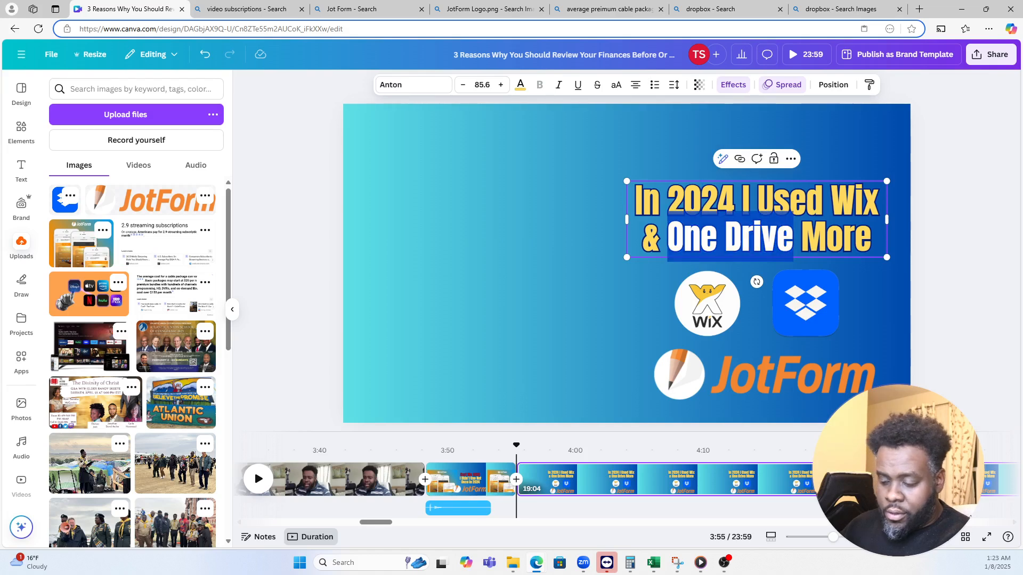
{"action": "type", "text": "Deop"}
{"action": "key", "text": "BackSpace"}
{"action": "key", "text": "BackSpace"}
{"action": "key", "text": "BackSpace"}
{"action": "type", "text": "t"}
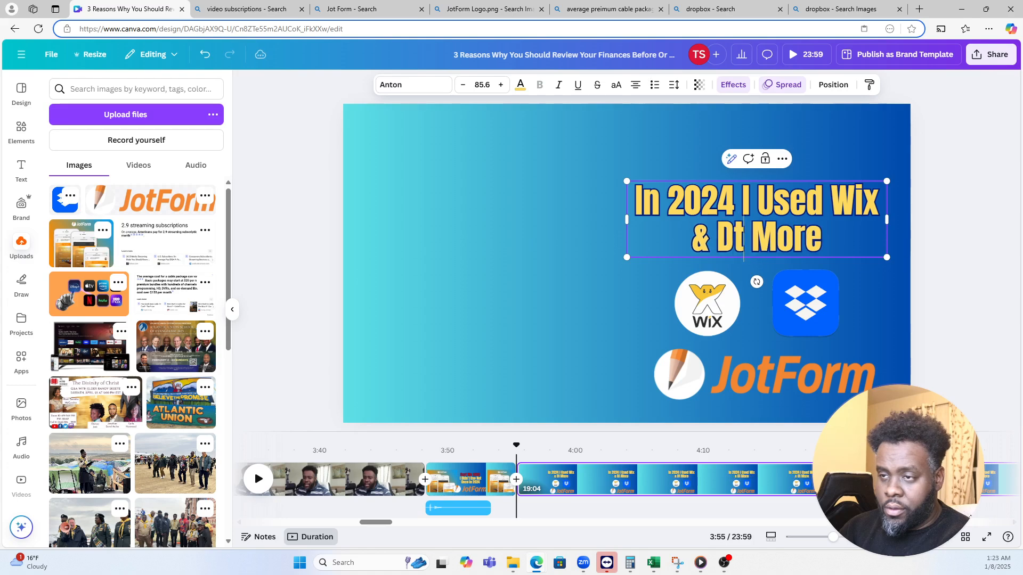
{"action": "key", "text": "BackSpace"}
{"action": "type", "text": "rop BO"}
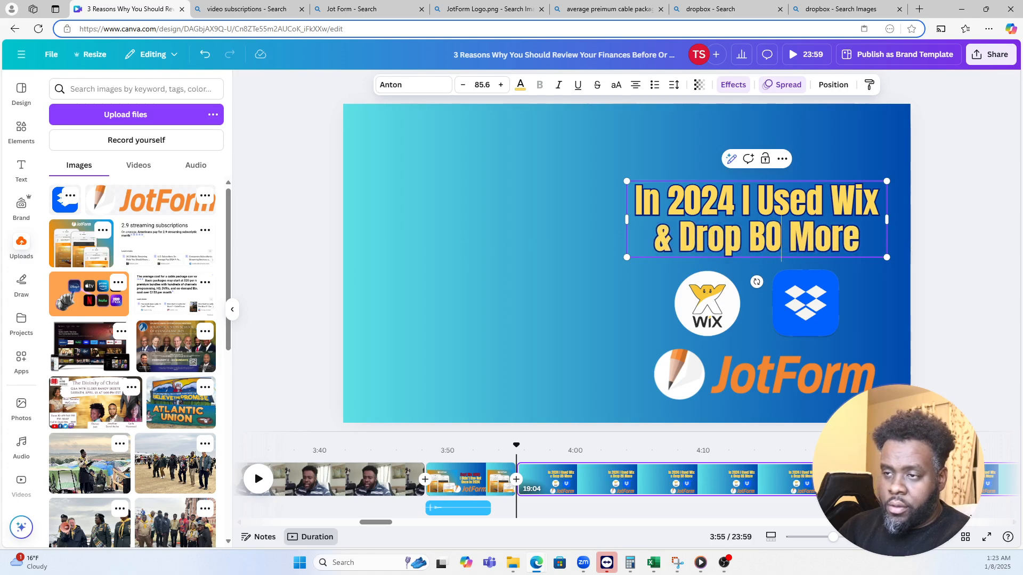
{"action": "key", "text": "BackSpace"}
{"action": "type", "text": "ox"}
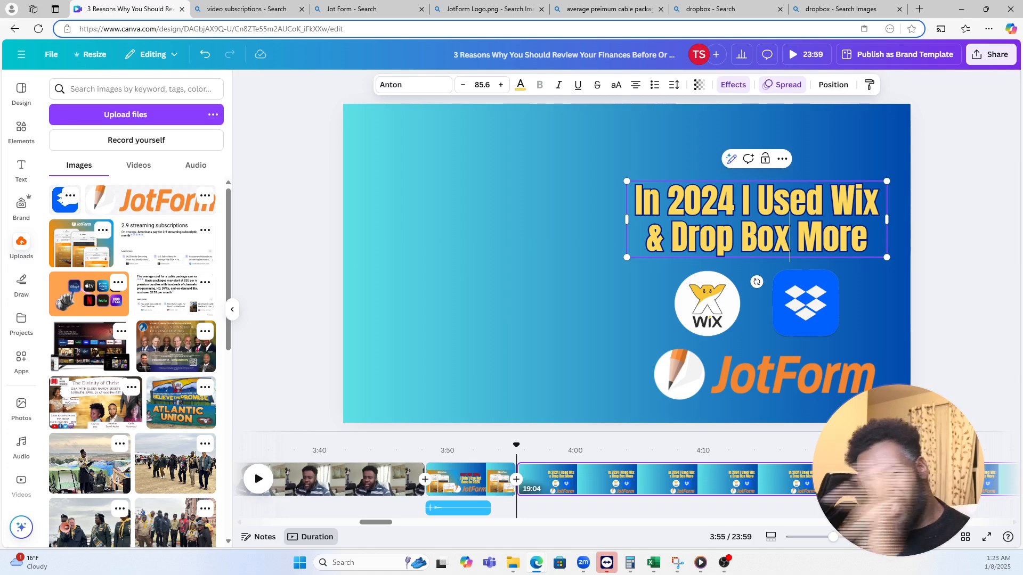
- Play through the Wix and Drop Box page to find its end point and split it at 4:06
{"action": "left_click", "coordinate": [259, 479]}
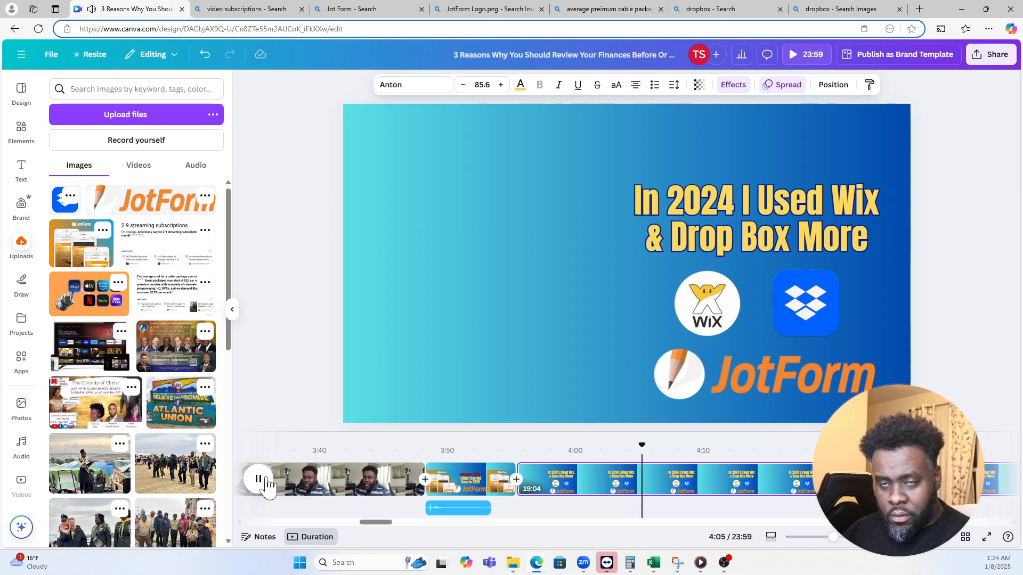
{"action": "left_click", "coordinate": [588, 476]}
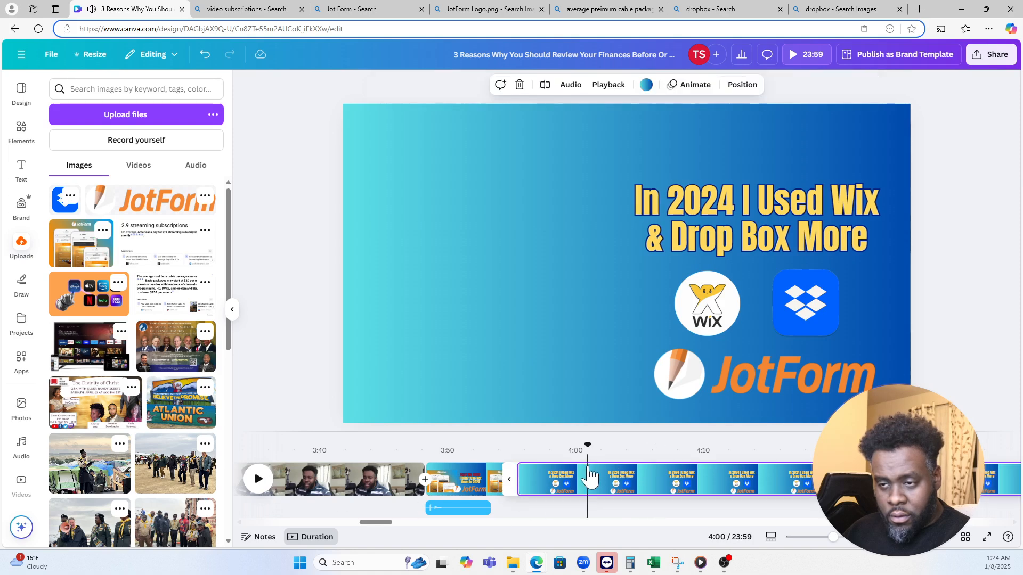
{"action": "left_click", "coordinate": [257, 479]}
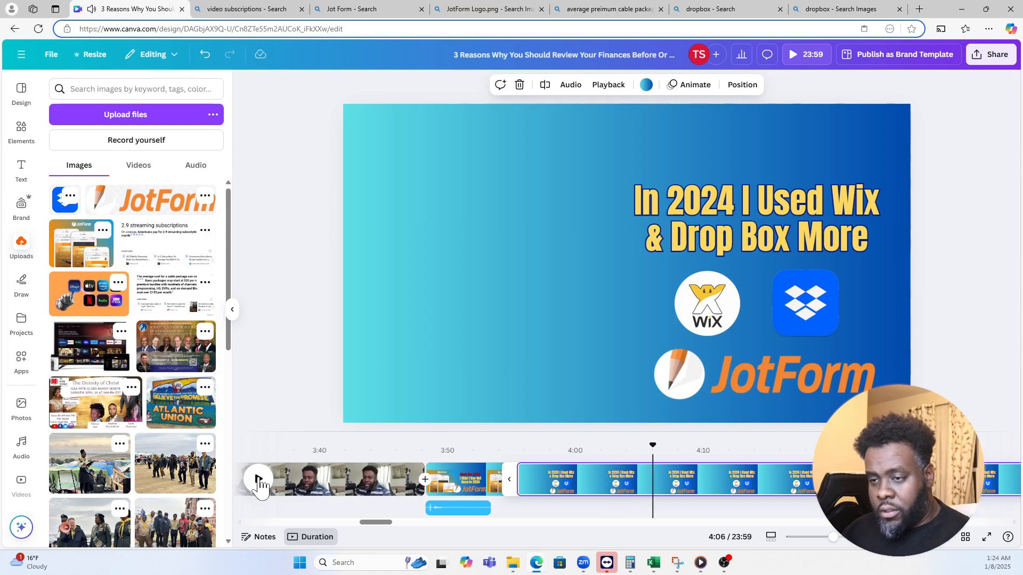
{"action": "key", "text": "s"}
- Move the talking-head video to the top of the layer order on the page after the split
{"action": "left_click", "coordinate": [351, 335]}
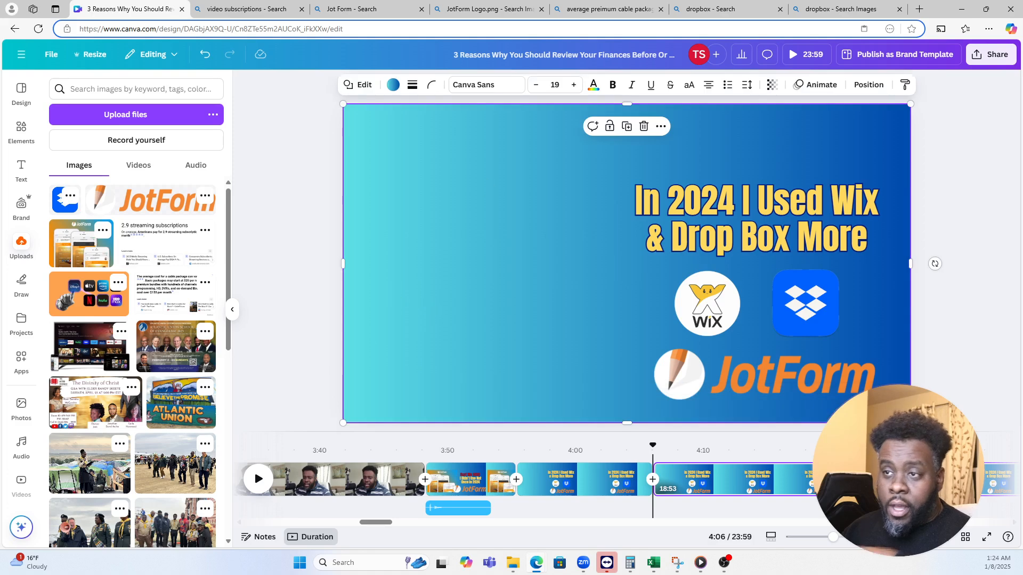
{"action": "left_click", "coordinate": [869, 85]}
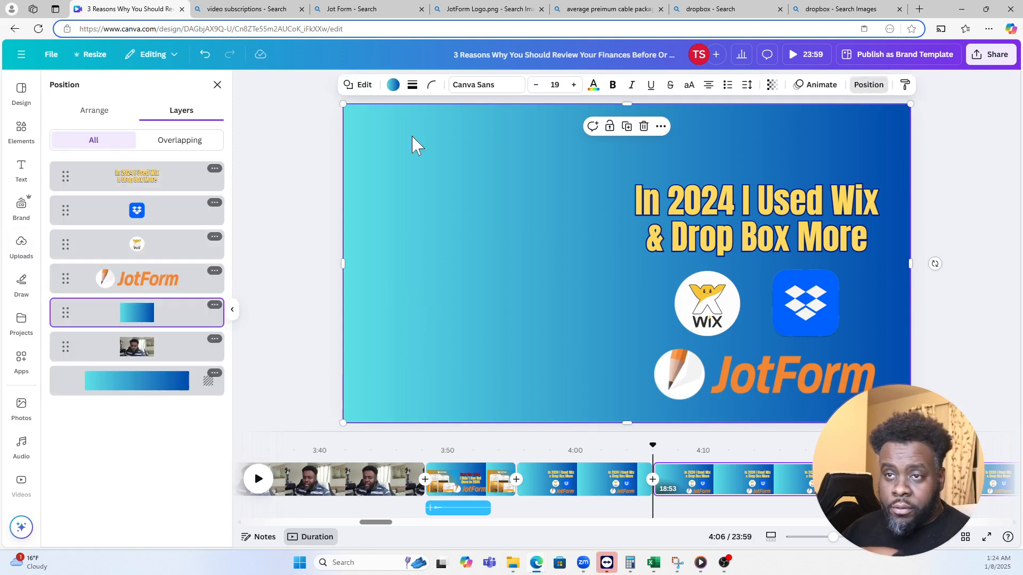
{"action": "left_click", "coordinate": [146, 346]}
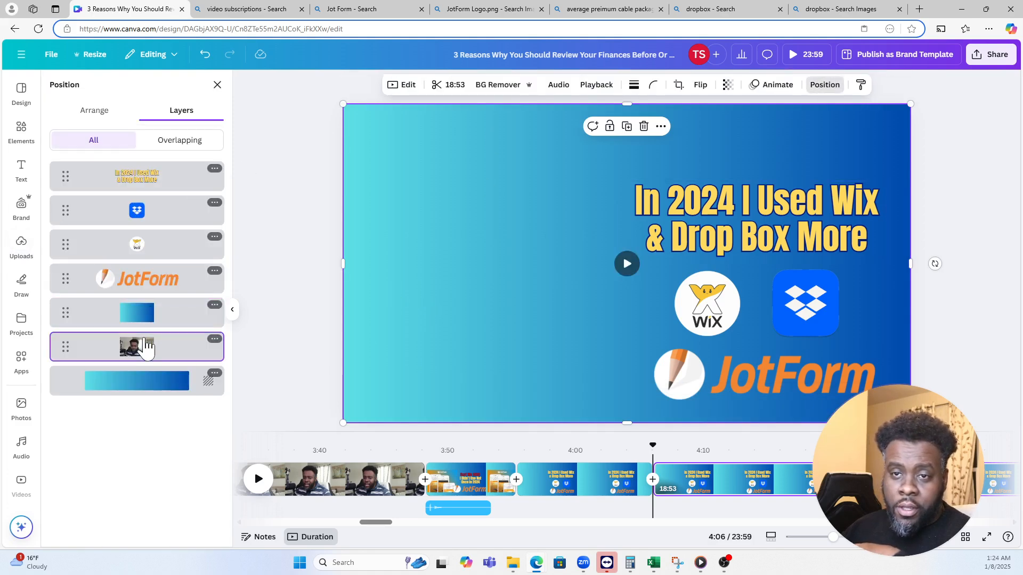
{"action": "left_click_drag", "start_coordinate": [145, 343], "coordinate": [157, 175]}
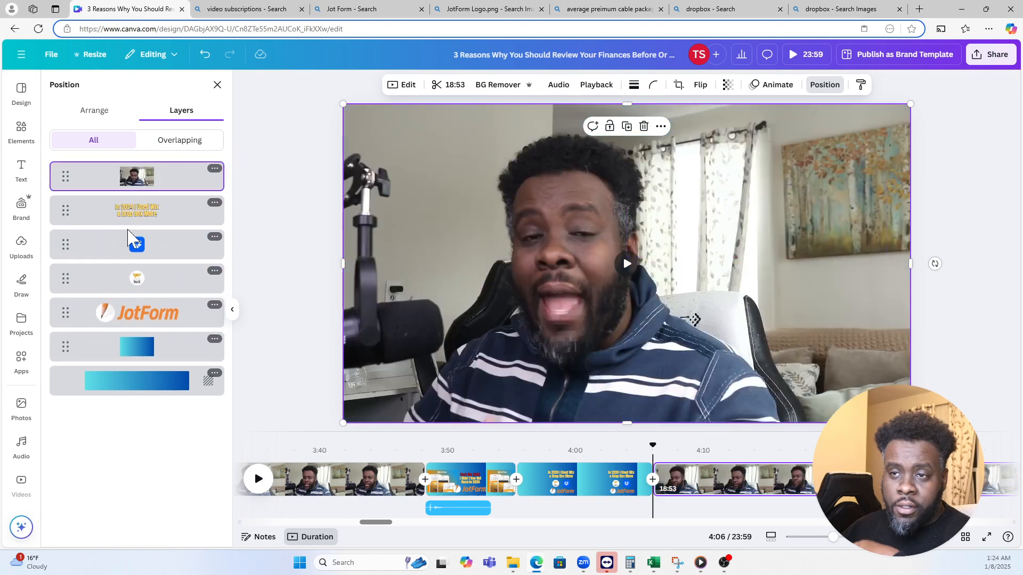
- Search the elements for a rectangle frame and list all the matching frames
{"action": "left_click", "coordinate": [22, 151]}
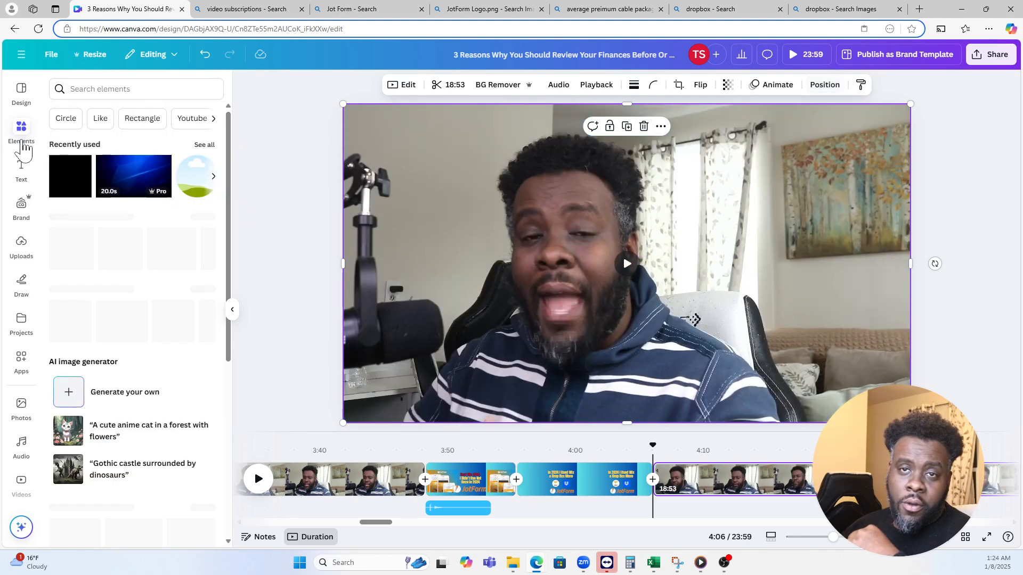
{"action": "left_click", "coordinate": [118, 89]}
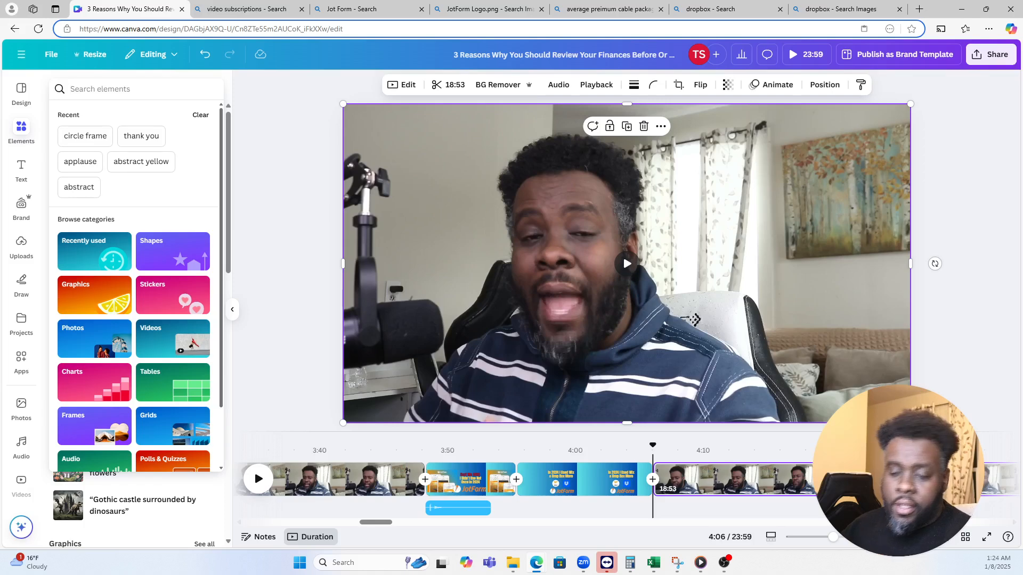
{"action": "type", "text": "ad"}
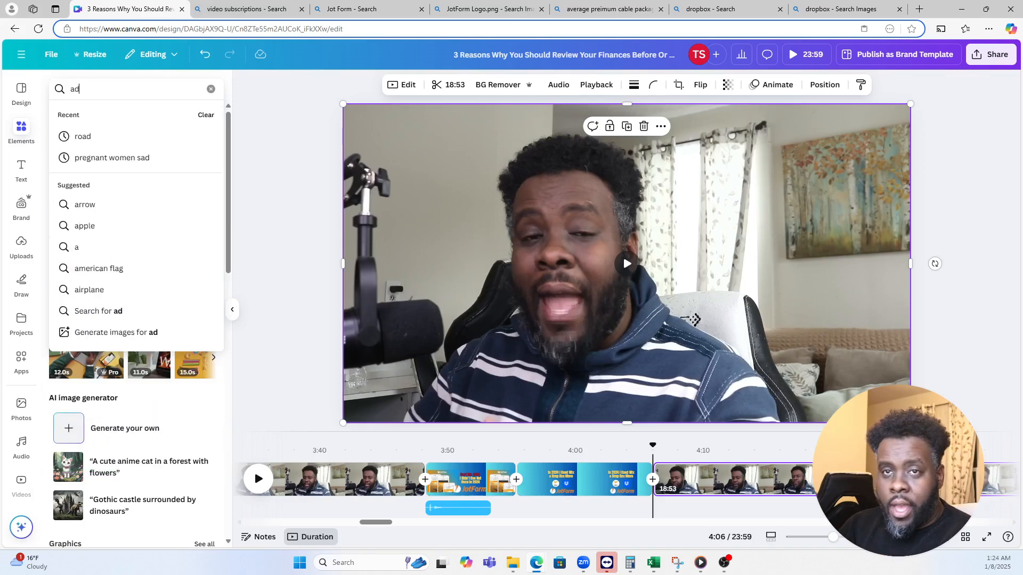
{"action": "type", "text": "d rec"}
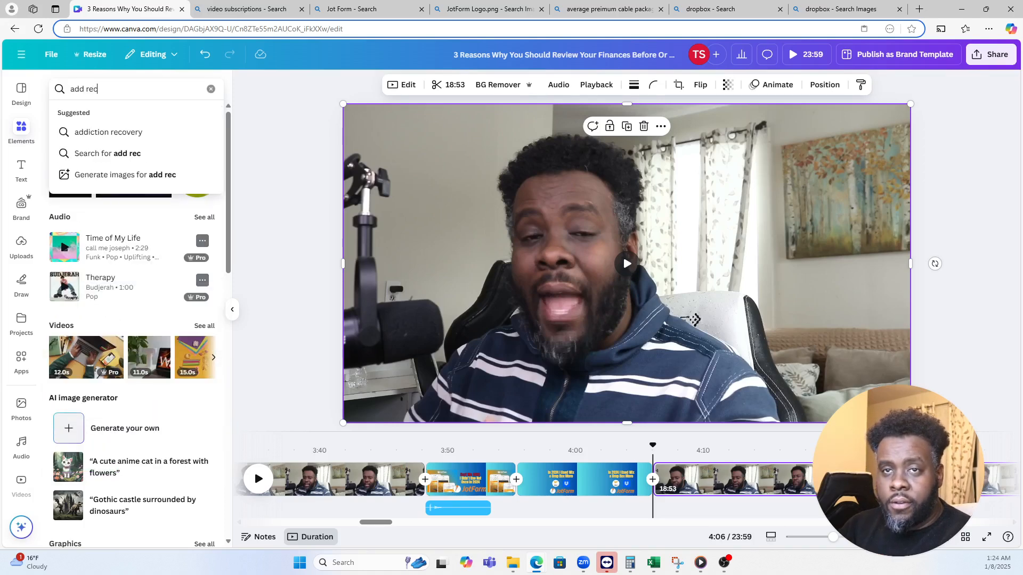
{"action": "type", "text": "t"}
{"action": "key", "text": "BackSpace"}
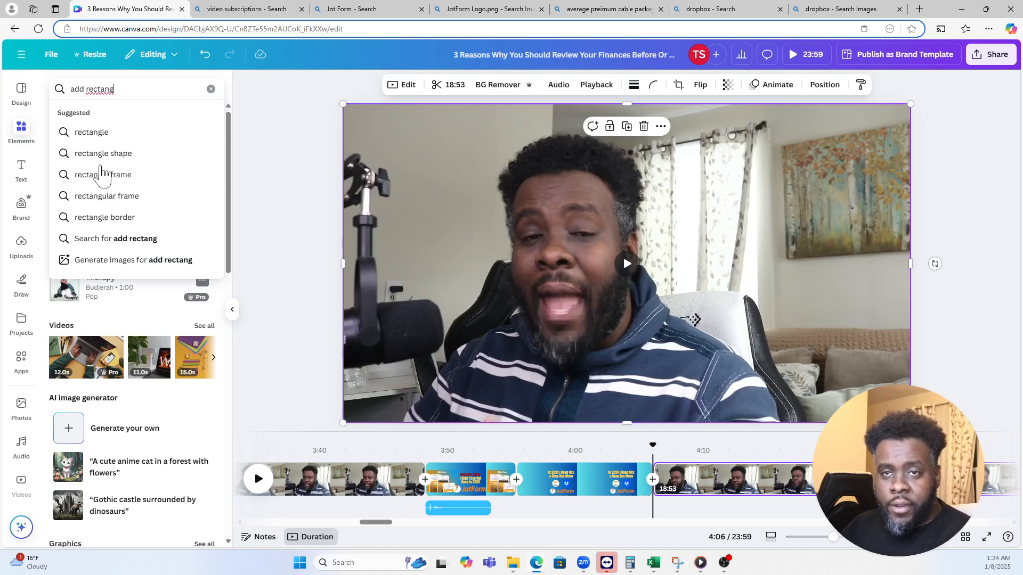
{"action": "left_click", "coordinate": [101, 175]}
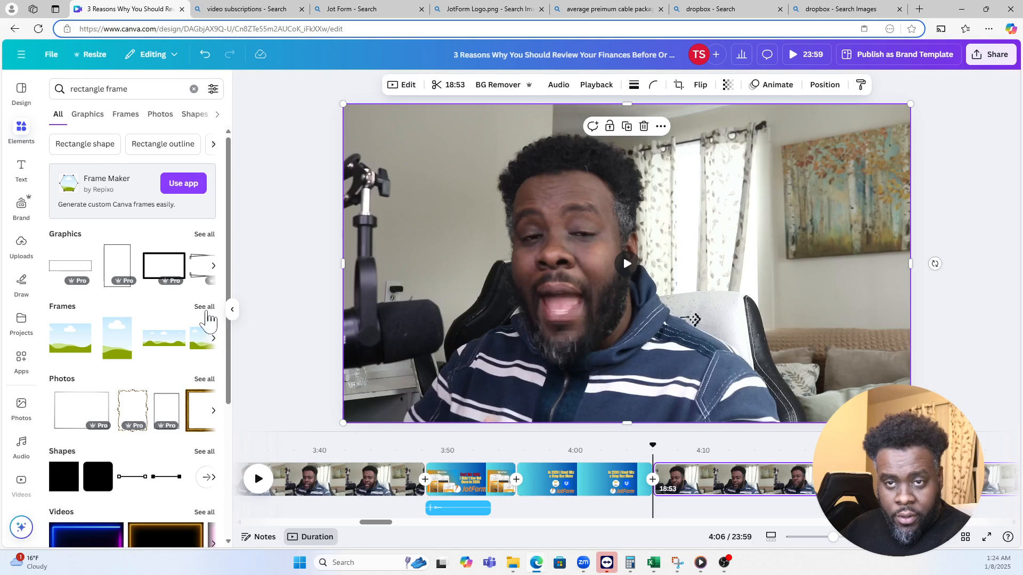
{"action": "left_click", "coordinate": [205, 308]}
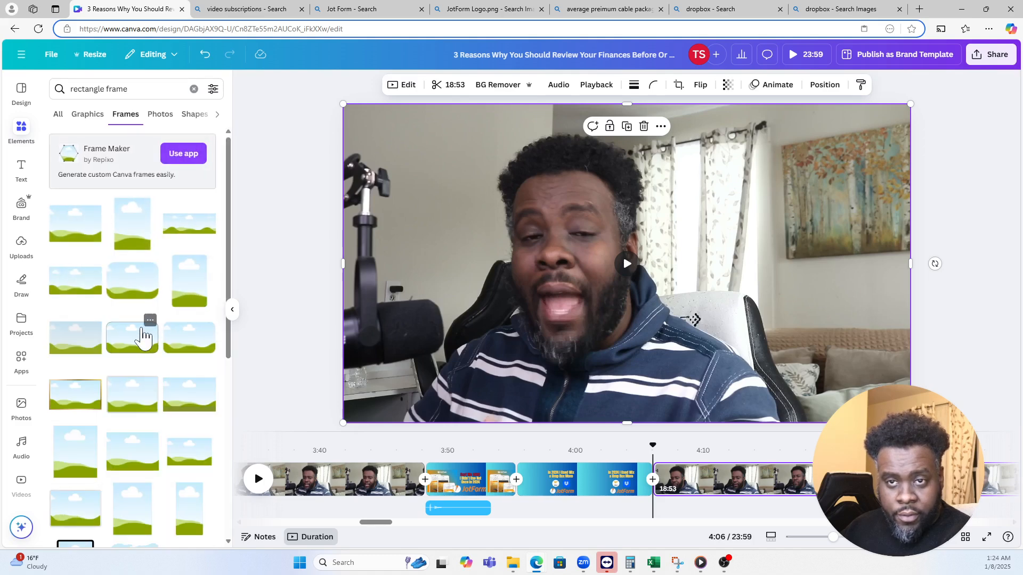
- Try adding a vertical rounded rectangle frame to the page after the 4:06 split, moved to the left of the centre
{"action": "scroll", "coordinate": [193, 318], "scroll_direction": "down", "scroll_amount": 3}
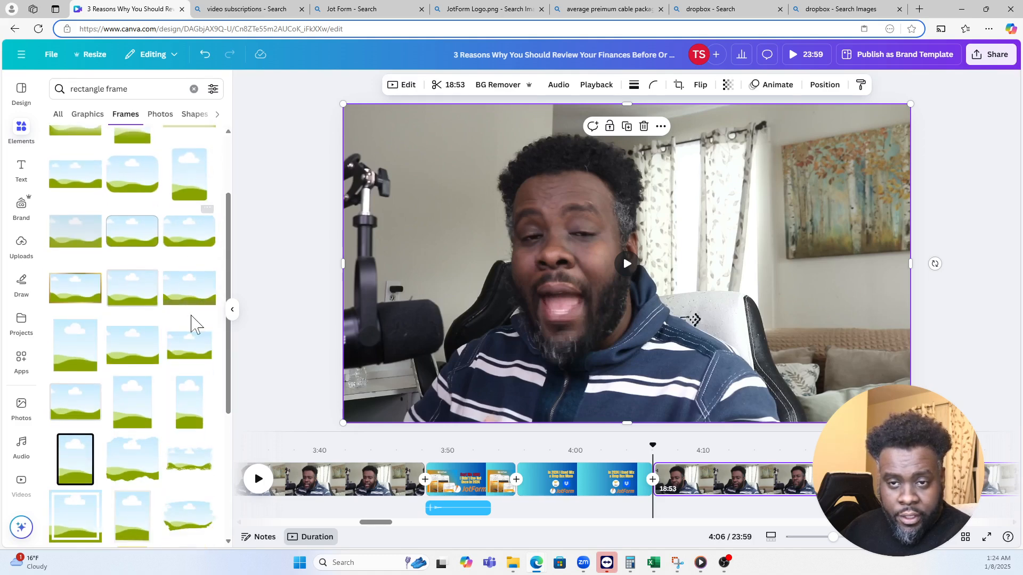
{"action": "scroll", "coordinate": [193, 326], "scroll_direction": "down", "scroll_amount": 2}
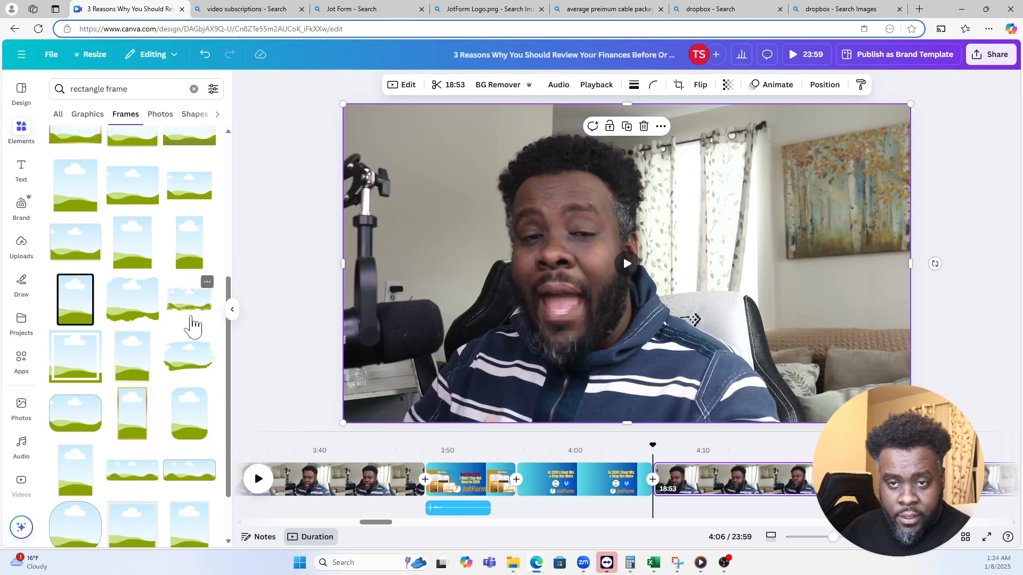
{"action": "scroll", "coordinate": [193, 326], "scroll_direction": "down", "scroll_amount": 1}
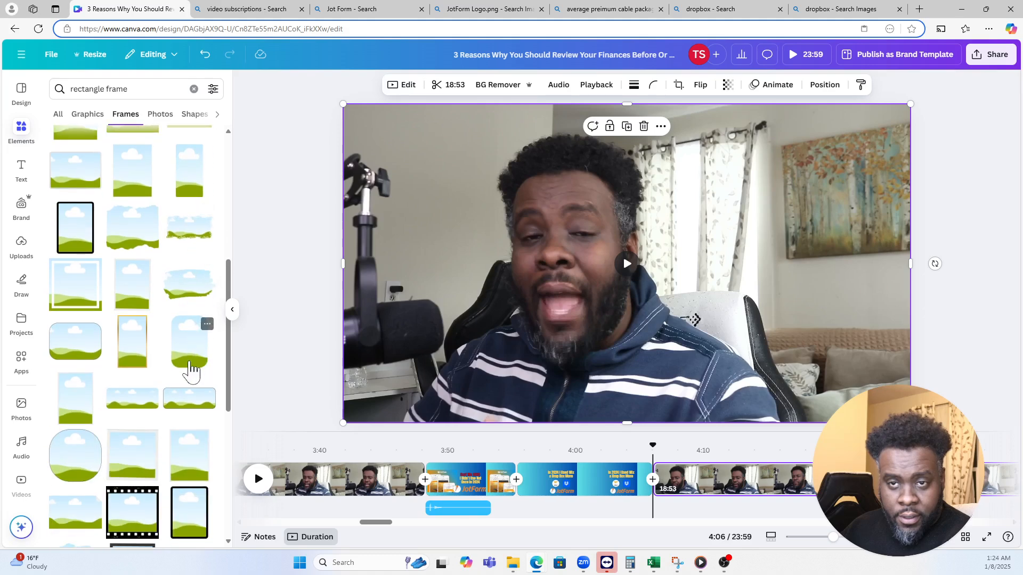
{"action": "left_click", "coordinate": [189, 364]}
{"action": "left_click_drag", "start_coordinate": [659, 282], "coordinate": [517, 279]}
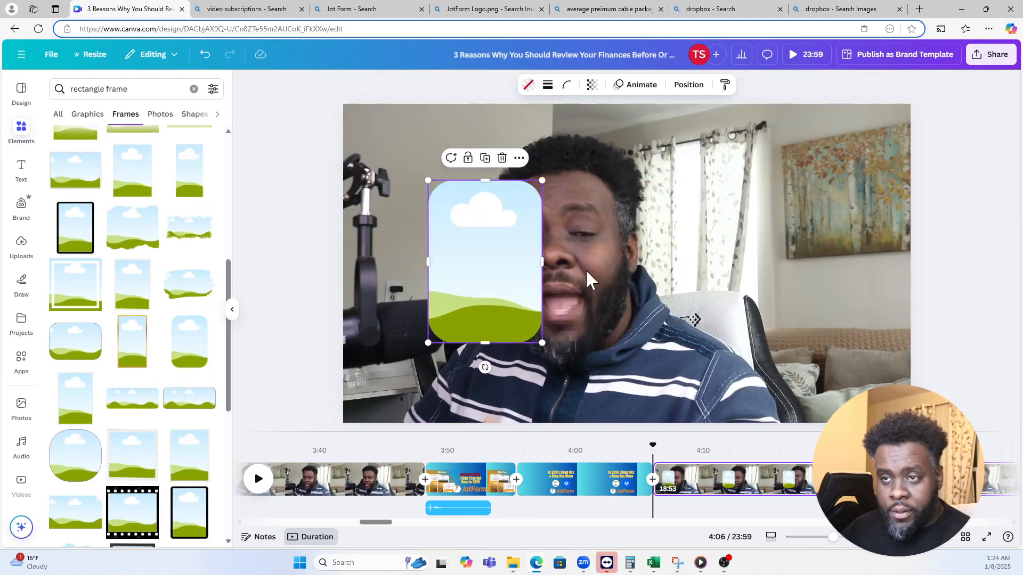
- Try putting the talking-head video into the rounded frame and enlarging it beside the Wix and Drop Box caption
{"action": "left_click", "coordinate": [622, 260]}
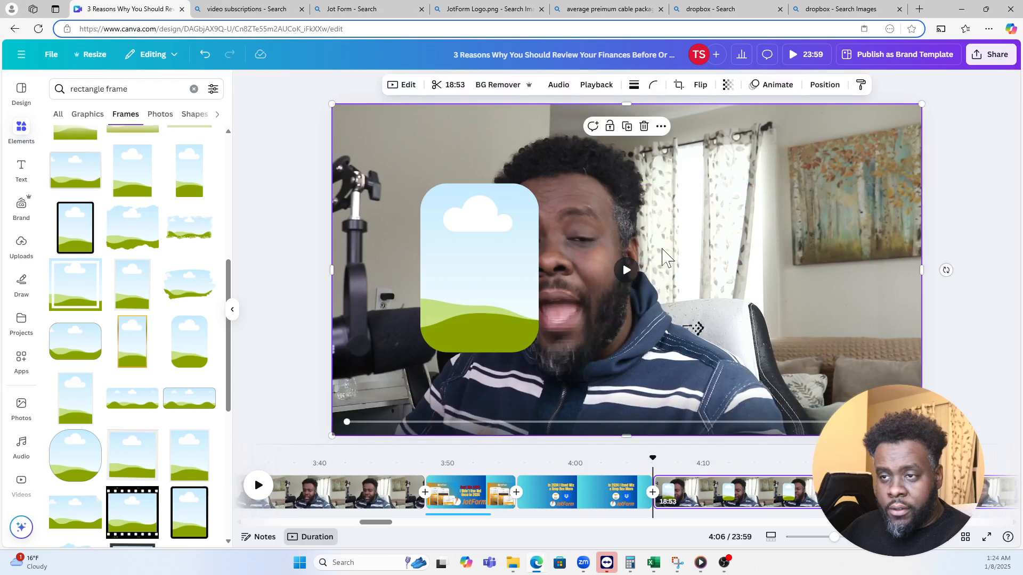
{"action": "left_click_drag", "start_coordinate": [666, 258], "coordinate": [440, 261]}
{"action": "left_click", "coordinate": [501, 215]}
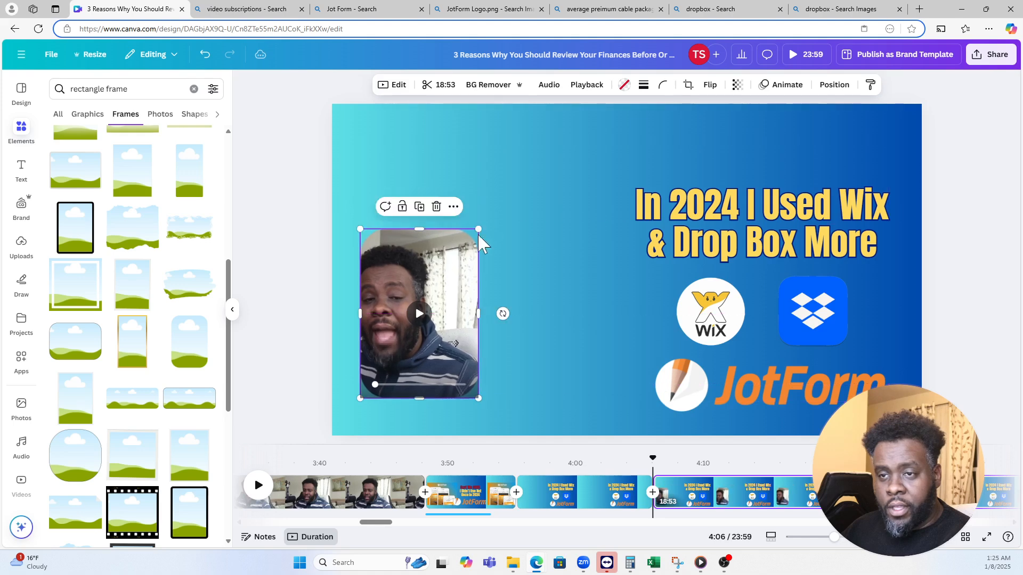
{"action": "left_click_drag", "start_coordinate": [478, 230], "coordinate": [628, 164]}
{"action": "left_click_drag", "start_coordinate": [503, 211], "coordinate": [546, 221]}
{"action": "double_click", "coordinate": [504, 220]}
{"action": "left_click", "coordinate": [955, 286]}
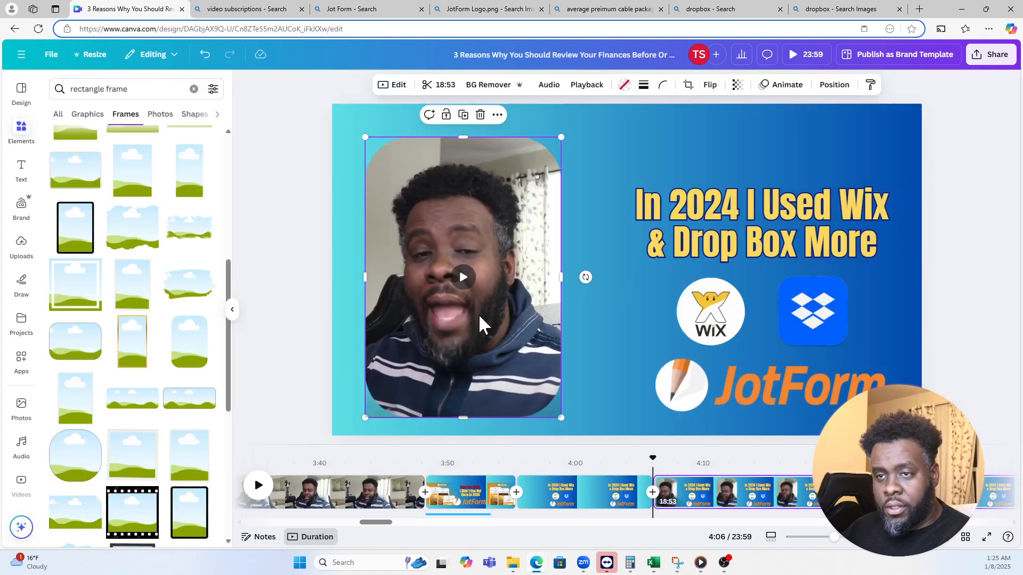
- Play the video from 3:45 to review the transition into the JotForm page and its animated caption
{"action": "left_click", "coordinate": [605, 503]}
{"action": "left_click", "coordinate": [392, 504]}
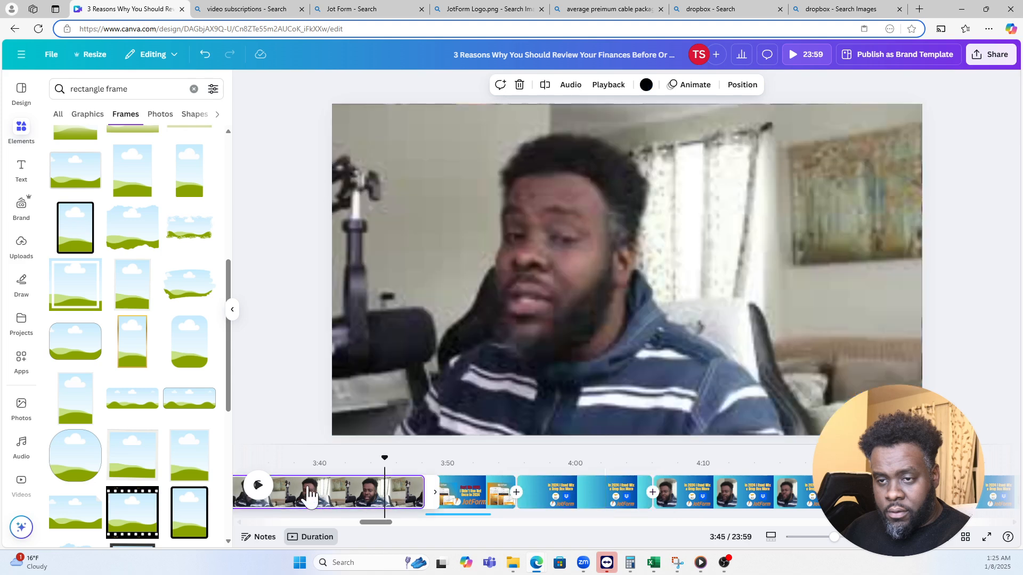
{"action": "left_click", "coordinate": [258, 488]}
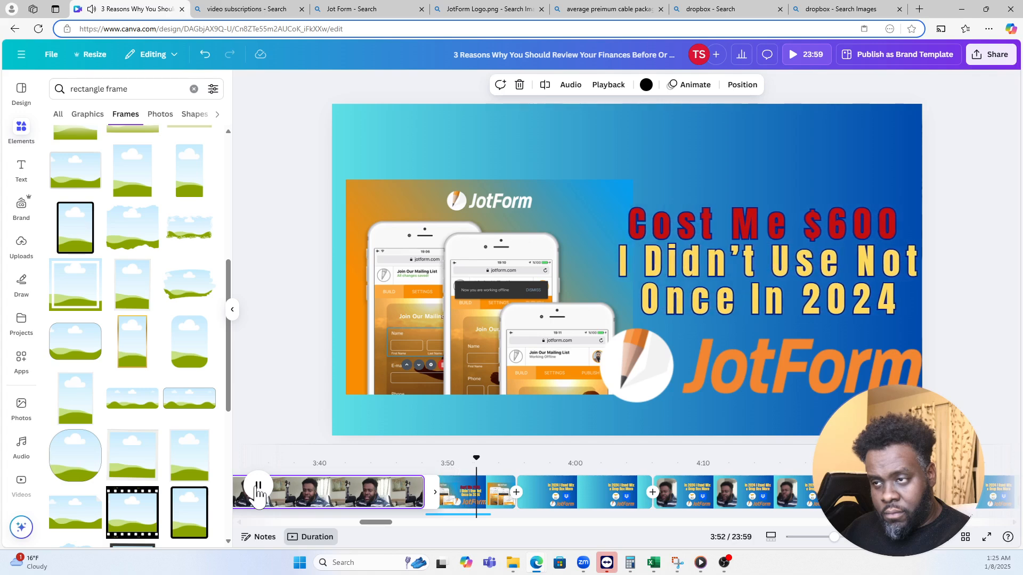
- Try the Pan animation on the "Cost Me $600" caption of the JotForm page and preview it
{"action": "left_click", "coordinate": [729, 286]}
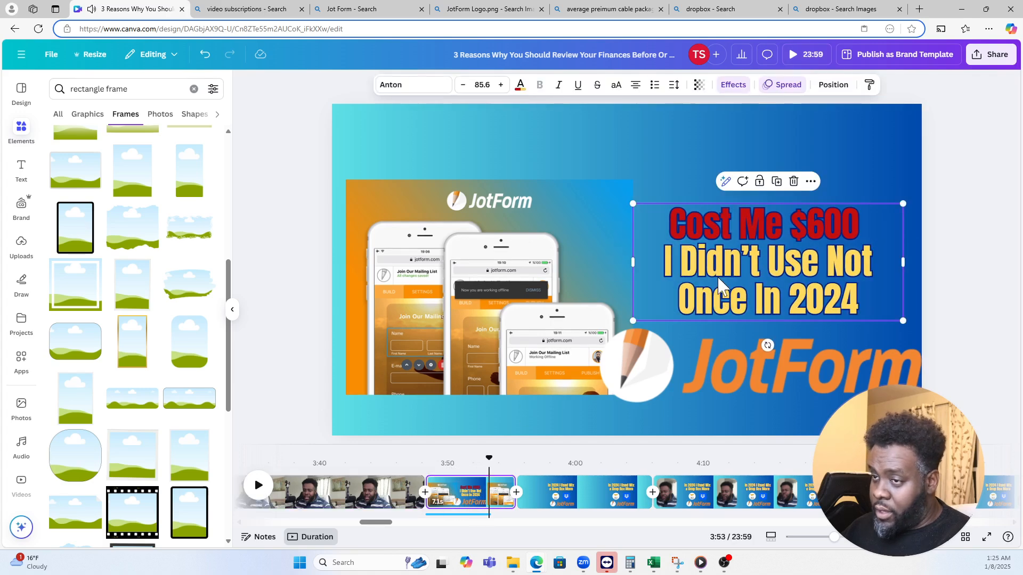
{"action": "left_click", "coordinate": [784, 85]}
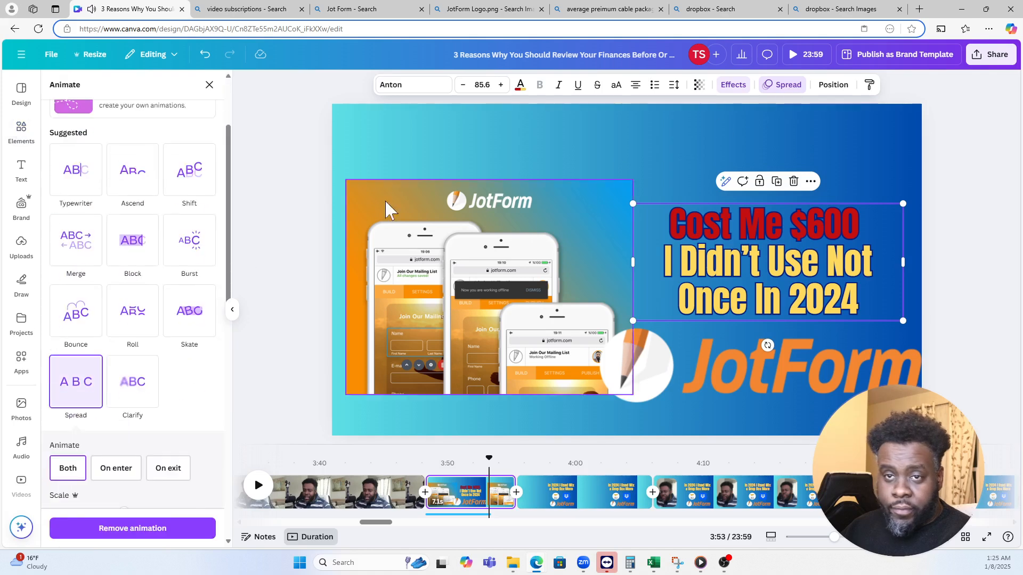
{"action": "scroll", "coordinate": [90, 216], "scroll_direction": "up", "scroll_amount": 3}
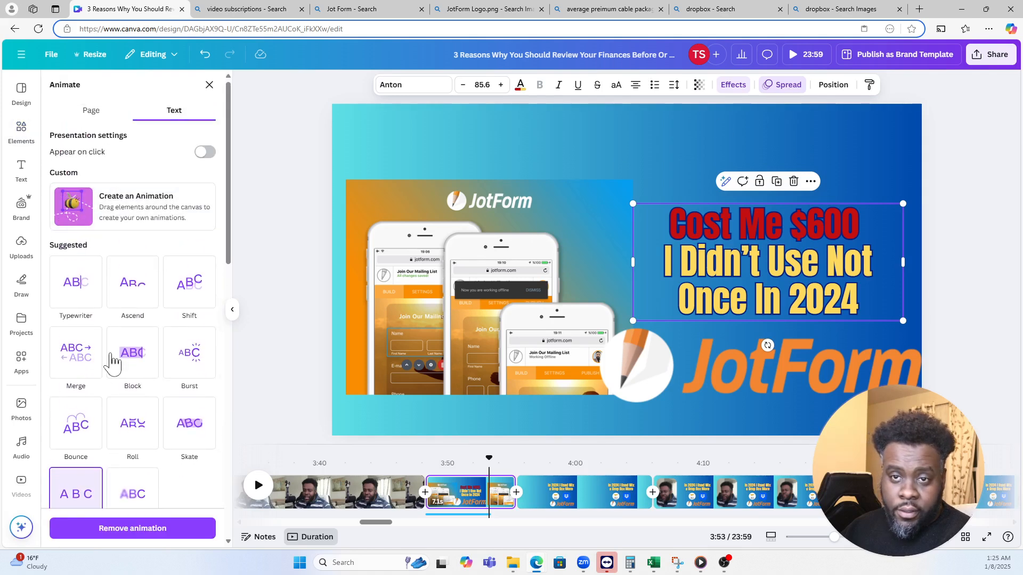
{"action": "scroll", "coordinate": [113, 362], "scroll_direction": "down", "scroll_amount": 8}
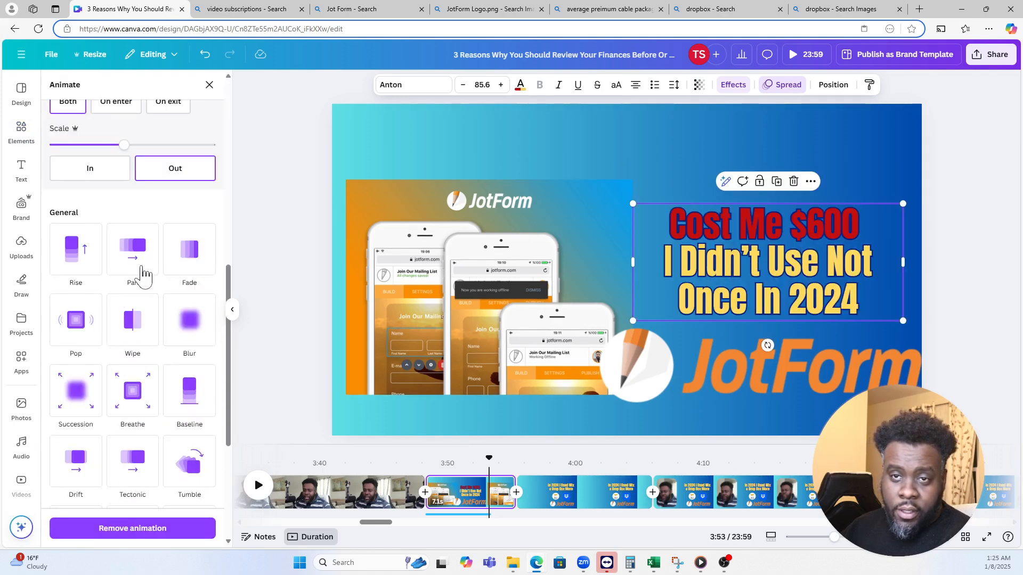
{"action": "left_click", "coordinate": [133, 285]}
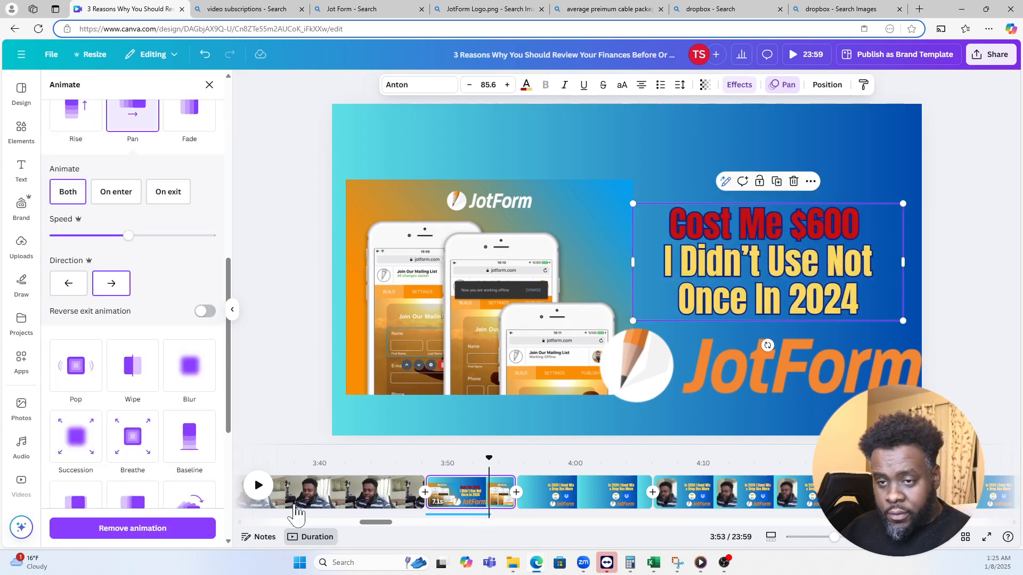
{"action": "left_click", "coordinate": [259, 487]}
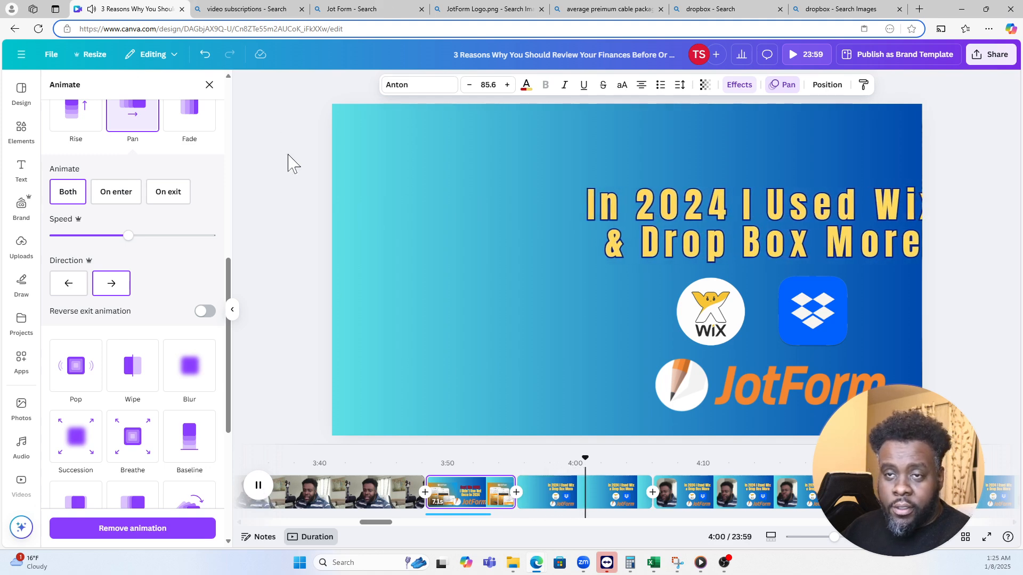
- Undo the Pan animation, the framed video and the layer reordering, but retain the split at 4:06
{"action": "left_click", "coordinate": [205, 55]}
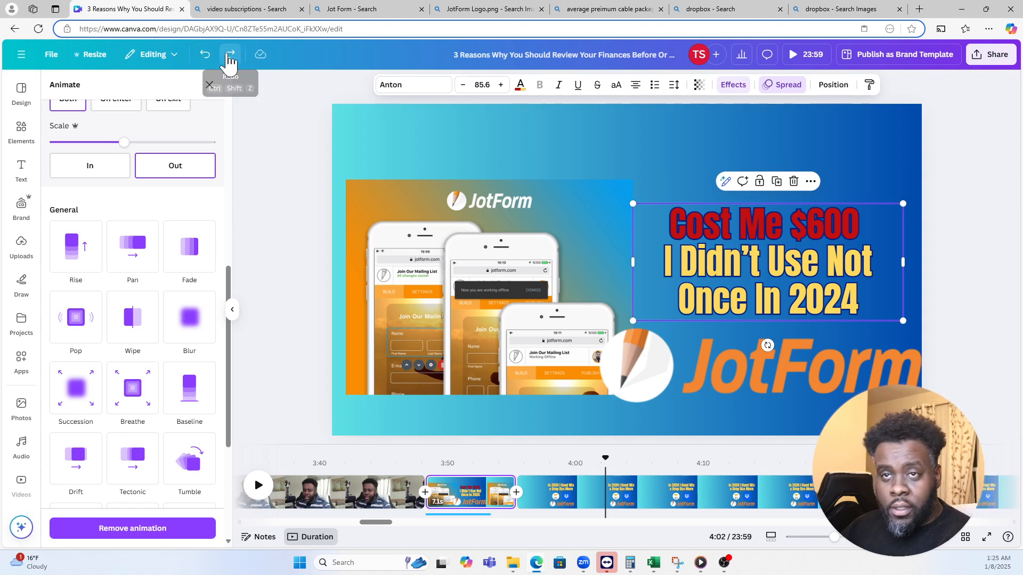
{"action": "left_click", "coordinate": [228, 54]}
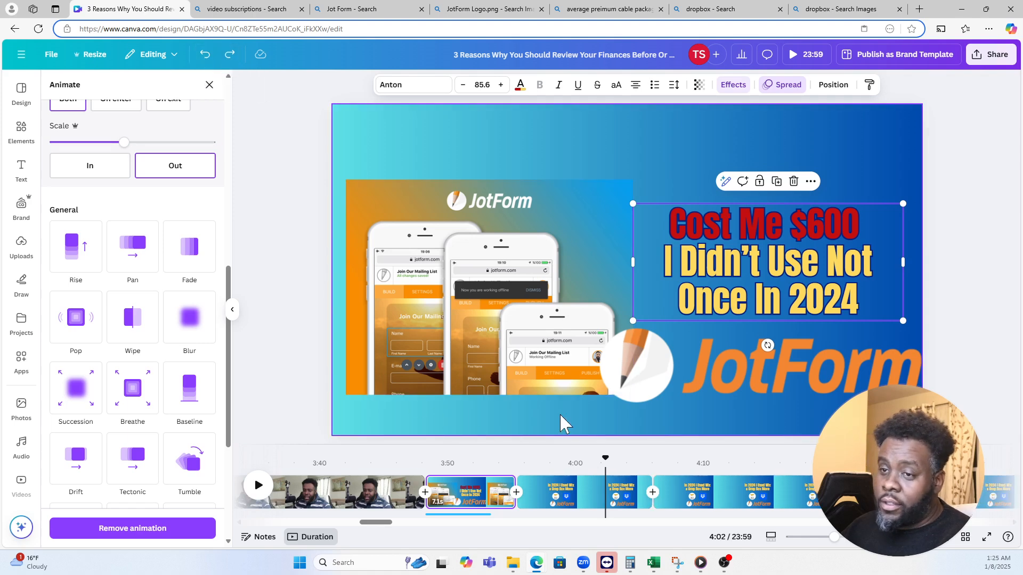
- Add the recently used rounded rectangle frame to the Wix and Drop Box page before the split and enlarge it left of the caption
{"action": "left_click", "coordinate": [554, 496]}
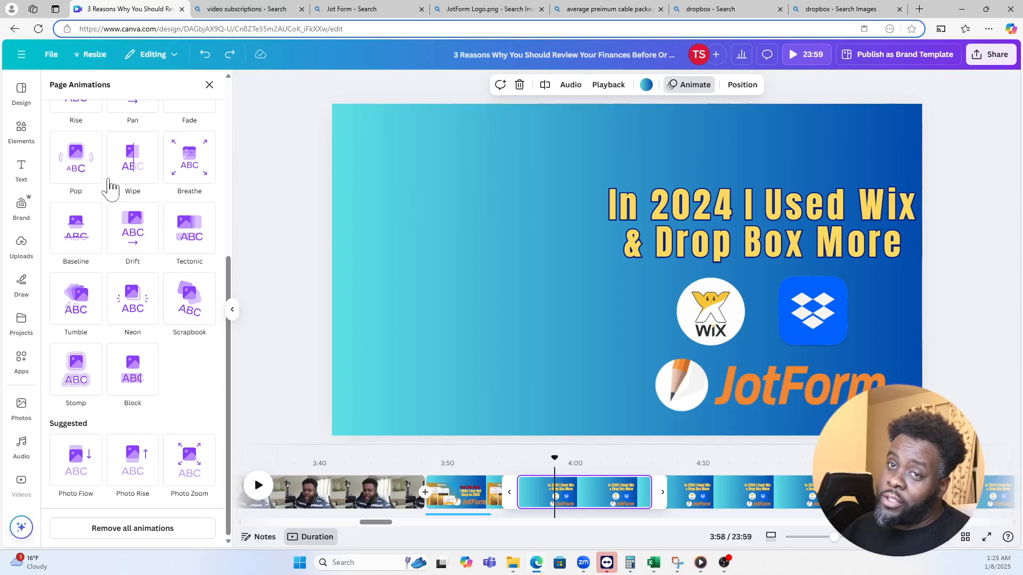
{"action": "left_click", "coordinate": [21, 130]}
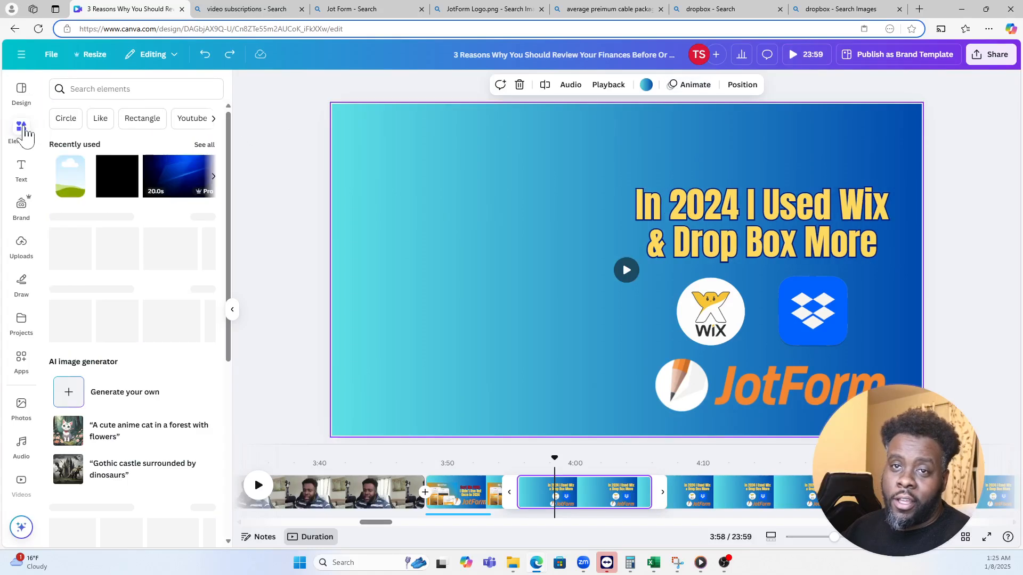
{"action": "left_click", "coordinate": [78, 194]}
{"action": "left_click", "coordinate": [73, 195]}
{"action": "left_click_drag", "start_coordinate": [573, 211], "coordinate": [418, 261]}
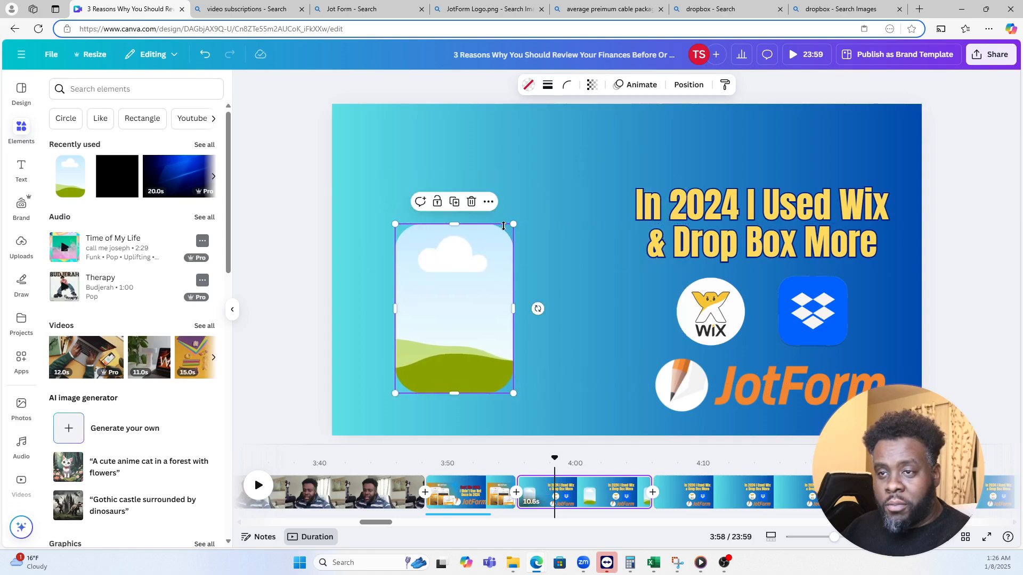
{"action": "mouse_move", "coordinate": [514, 223]}
{"action": "left_mouse_down"}
{"action": "mouse_move", "coordinate": [572, 178]}
{"action": "mouse_move", "coordinate": [498, 242]}
{"action": "mouse_move", "coordinate": [507, 230]}
{"action": "left_mouse_up"}
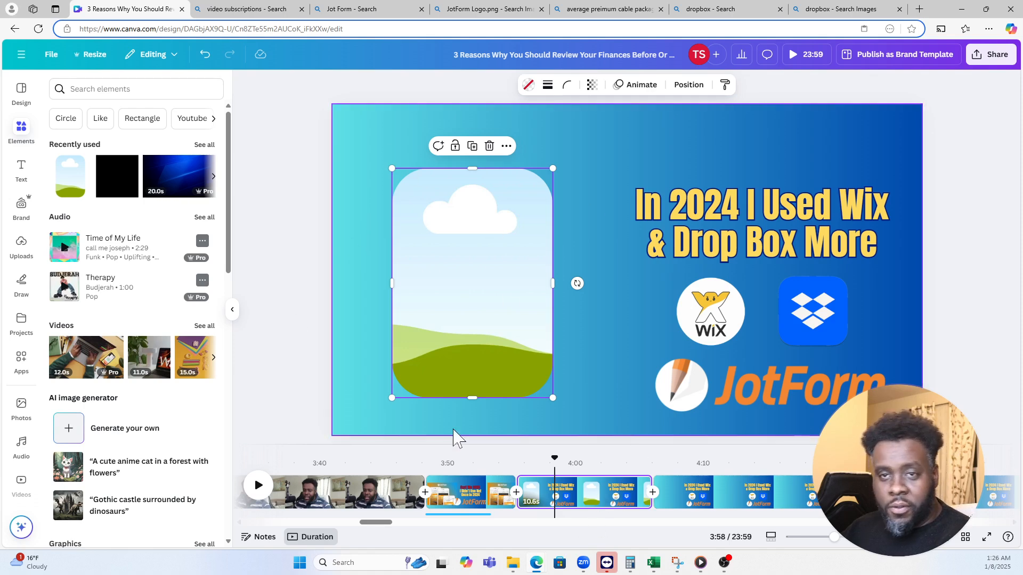
- Raise the talking-head video above the frame in the layer order and place it inside the rounded frame
{"action": "left_click", "coordinate": [688, 86]}
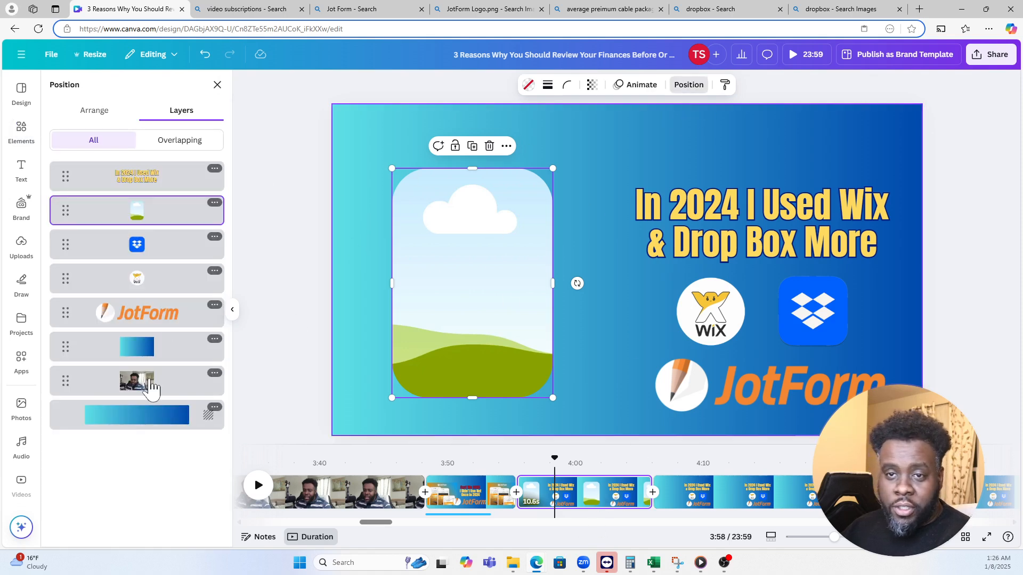
{"action": "left_click_drag", "start_coordinate": [148, 385], "coordinate": [151, 183]}
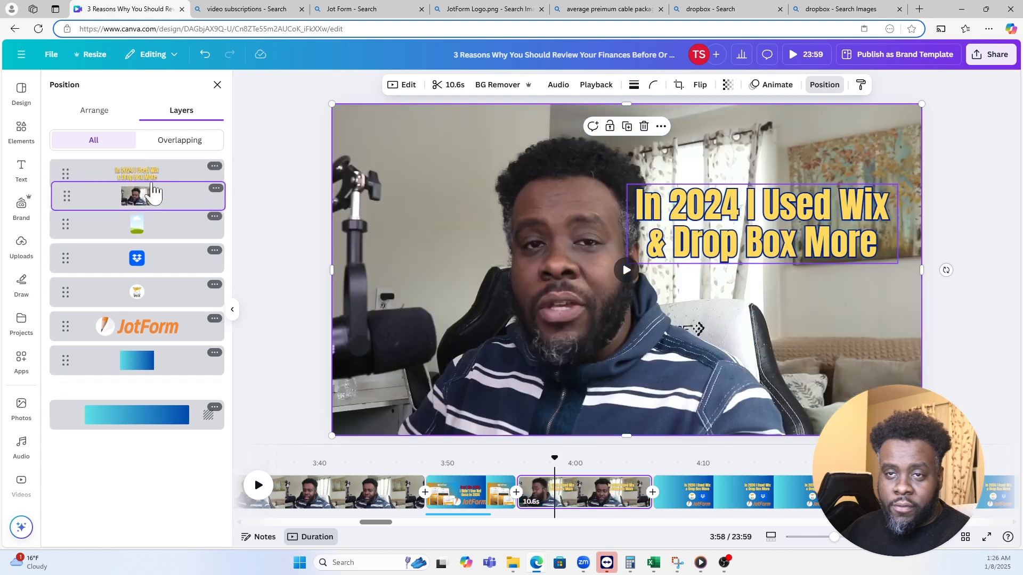
{"action": "left_click_drag", "start_coordinate": [509, 228], "coordinate": [513, 249]}
- Enlarge the framed talking-head video to nearly the full page height beside the Wix and Drop Box caption
{"action": "double_click", "coordinate": [433, 265]}
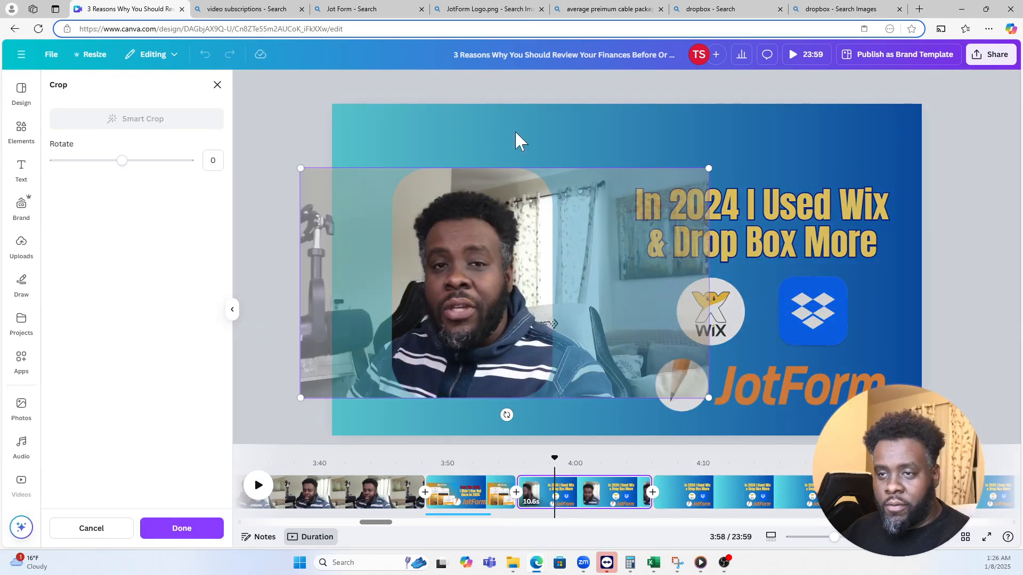
{"action": "left_click", "coordinate": [501, 187]}
{"action": "left_click_drag", "start_coordinate": [553, 165], "coordinate": [639, 153]}
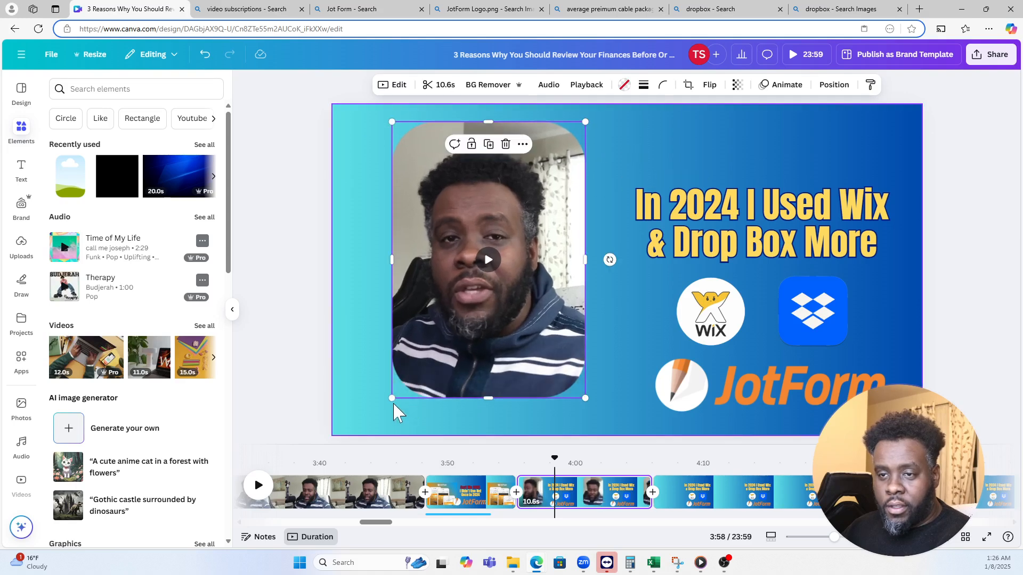
{"action": "left_click_drag", "start_coordinate": [392, 399], "coordinate": [367, 434]}
- Delete the caption, the logos and the gradient overlay from the page after the 4:06 split, leaving the full-screen talking-head video
{"action": "left_click", "coordinate": [668, 497]}
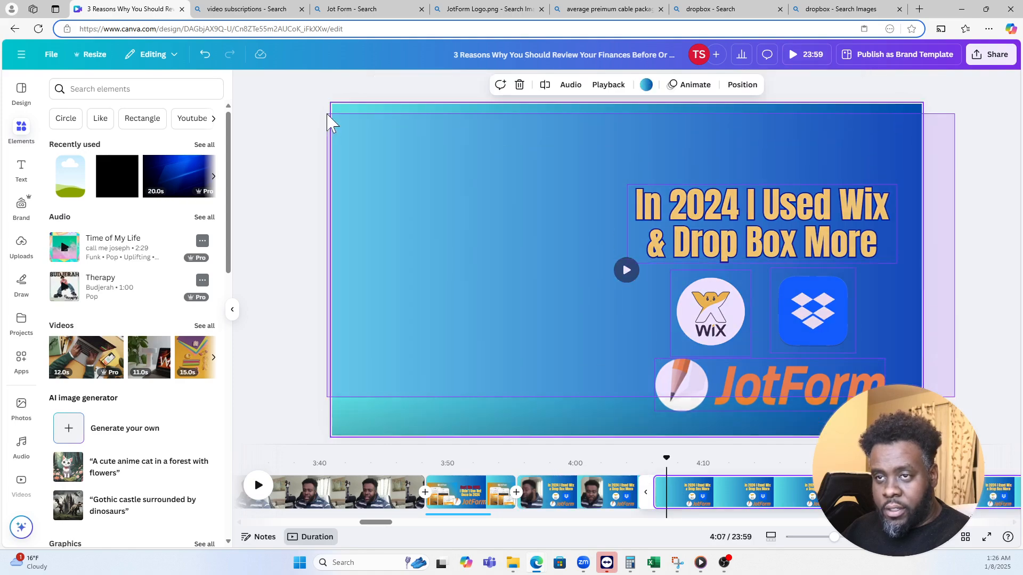
{"action": "key", "text": "ctrl+a"}
{"action": "key", "text": "Delete"}
{"action": "key", "text": "Delete"}
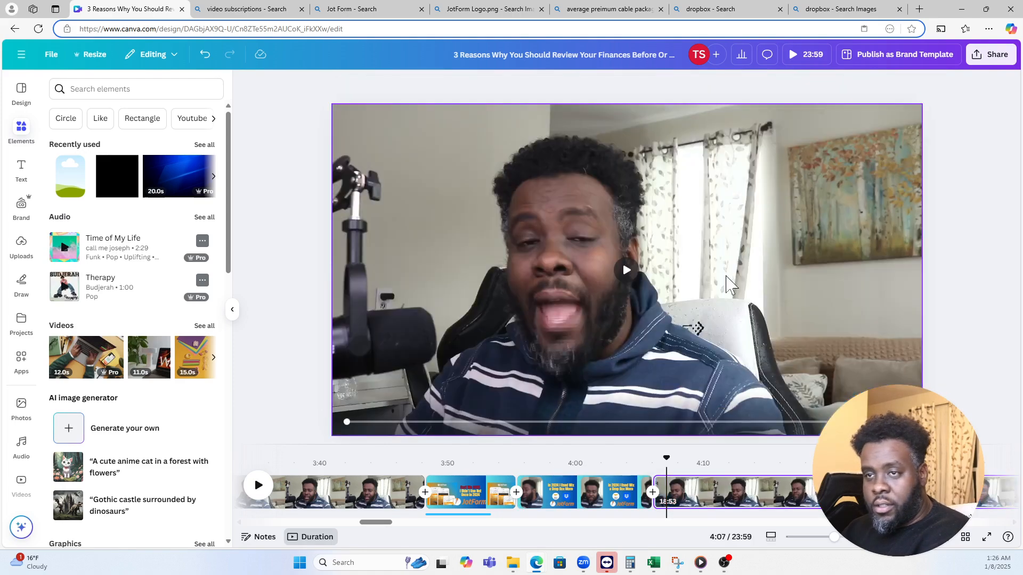
- Change the "Cost Me $600" caption's animation on the JotForm page to Pan and play the video through to 4:12
{"action": "left_click", "coordinate": [370, 504]}
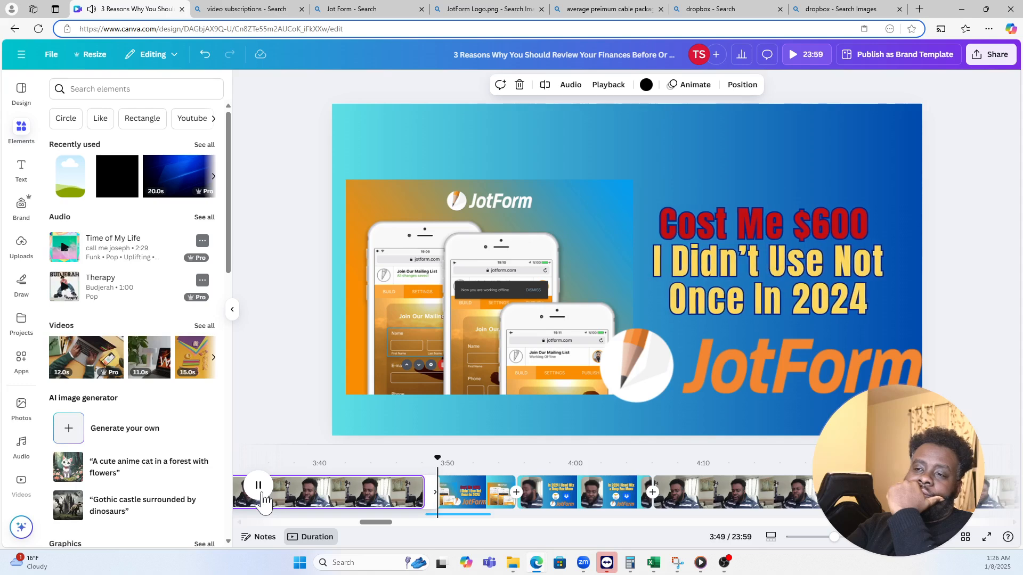
{"action": "left_click", "coordinate": [261, 491]}
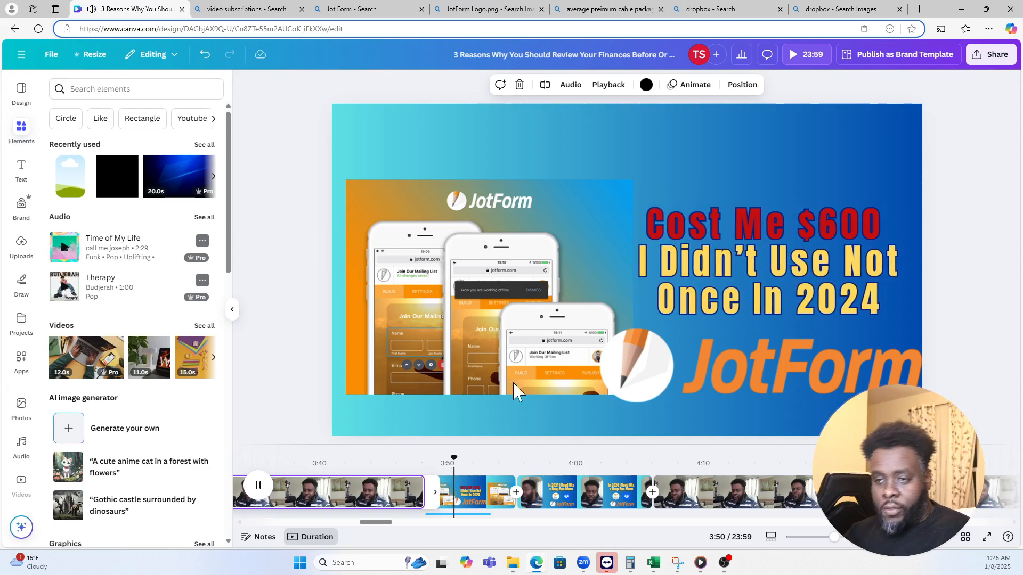
{"action": "left_click", "coordinate": [768, 269]}
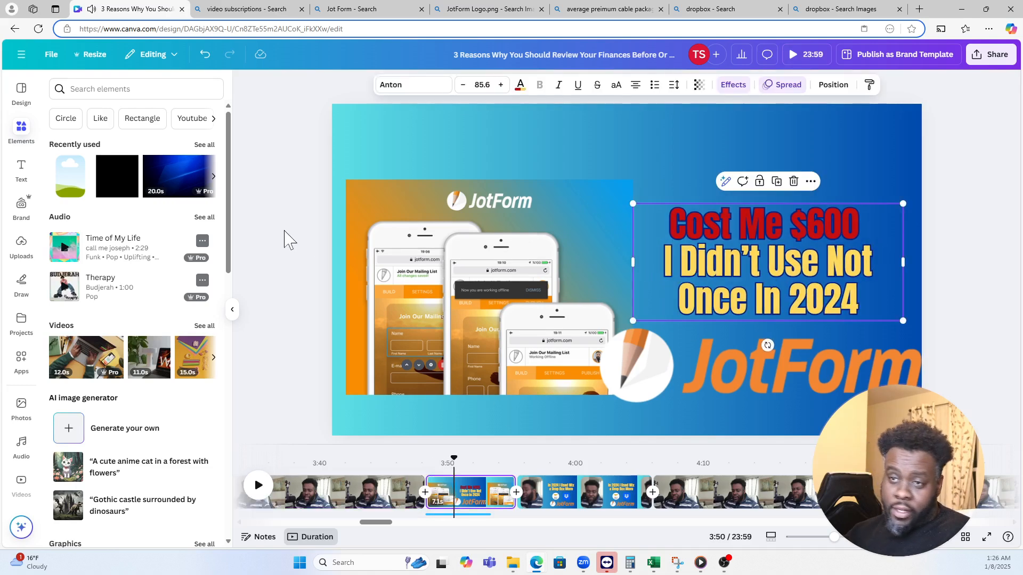
{"action": "left_click", "coordinate": [770, 88]}
{"action": "scroll", "coordinate": [173, 480], "scroll_direction": "down", "scroll_amount": 5}
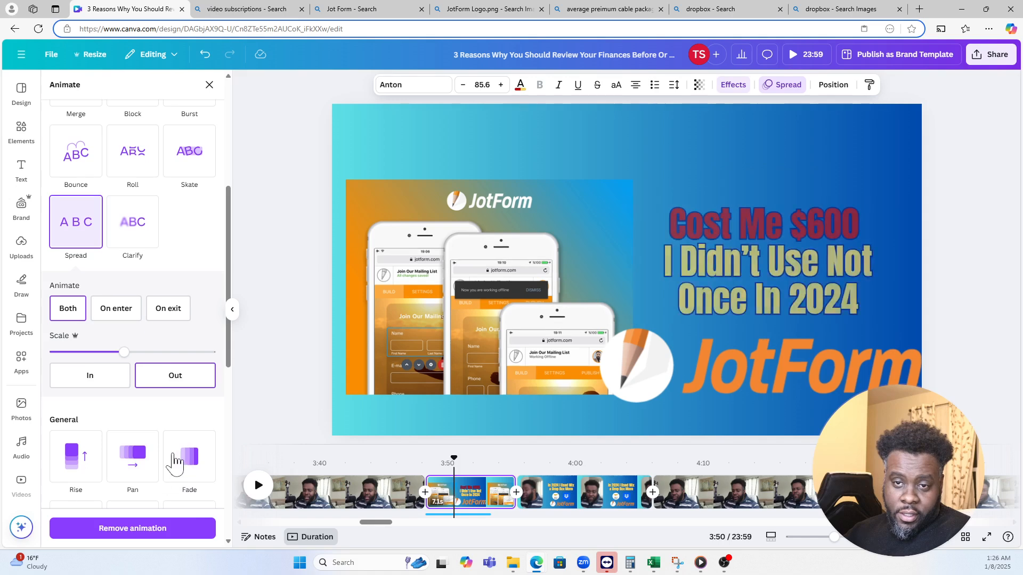
{"action": "scroll", "coordinate": [175, 464], "scroll_direction": "down", "scroll_amount": 3}
{"action": "left_click", "coordinate": [134, 294]}
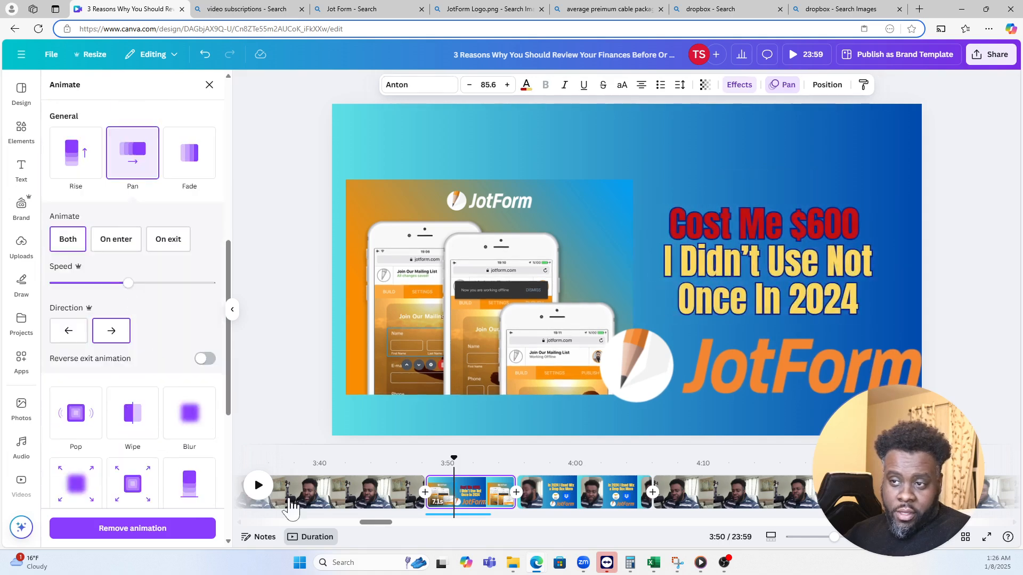
{"action": "left_click", "coordinate": [268, 488]}
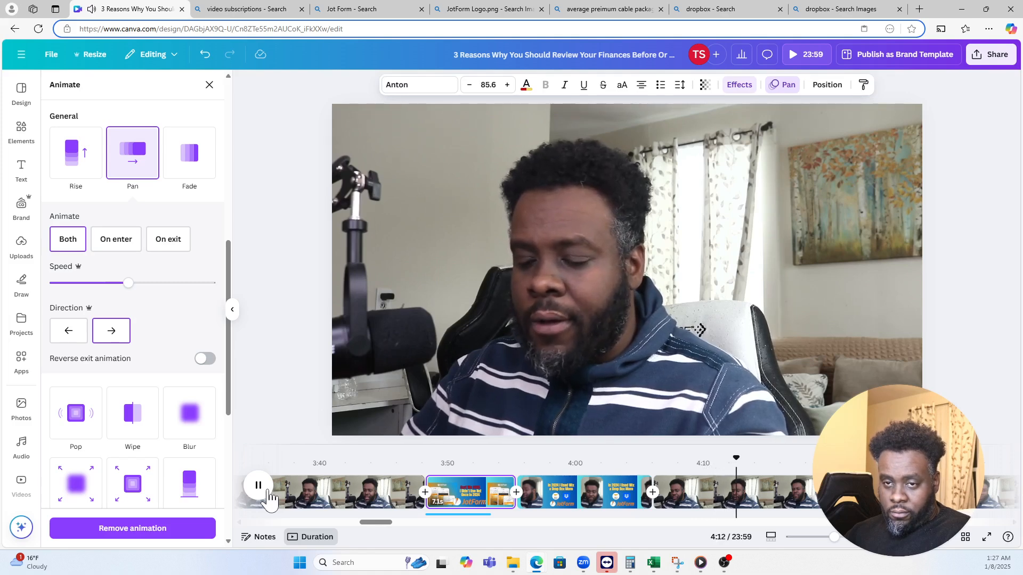
{"action": "left_click", "coordinate": [267, 492]}
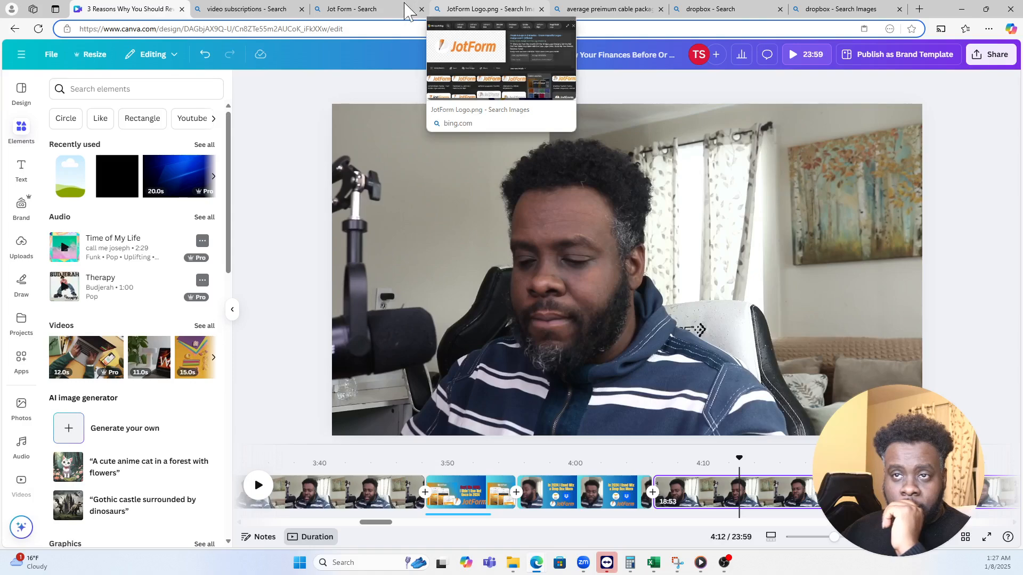
- Search Bing for "murph ai", open the sponsored Murf AI website and dismiss its Google sign-in prompt
{"action": "left_click", "coordinate": [261, 9]}
{"action": "left_click", "coordinate": [362, 77]}
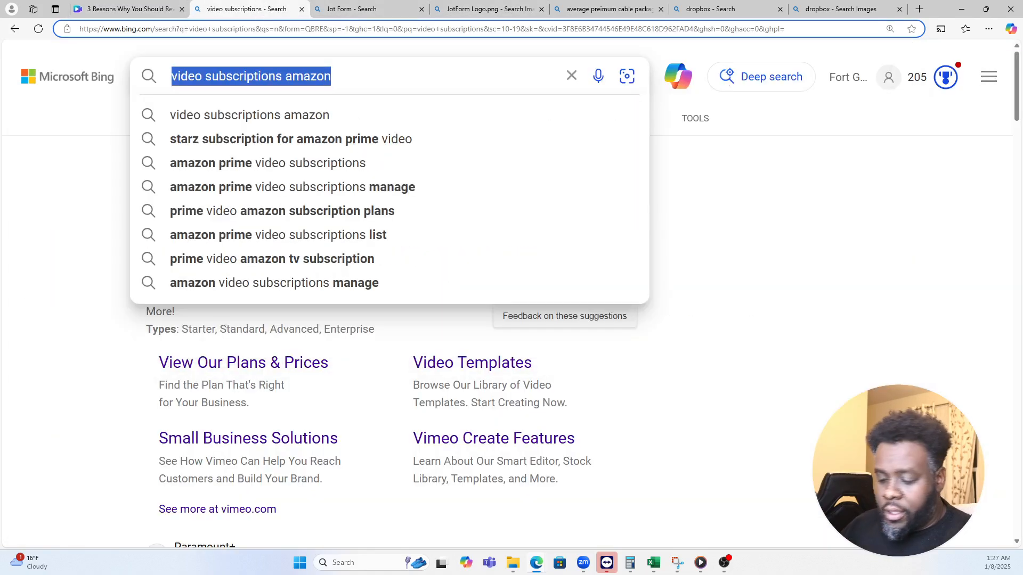
{"action": "type", "text": "murph "}
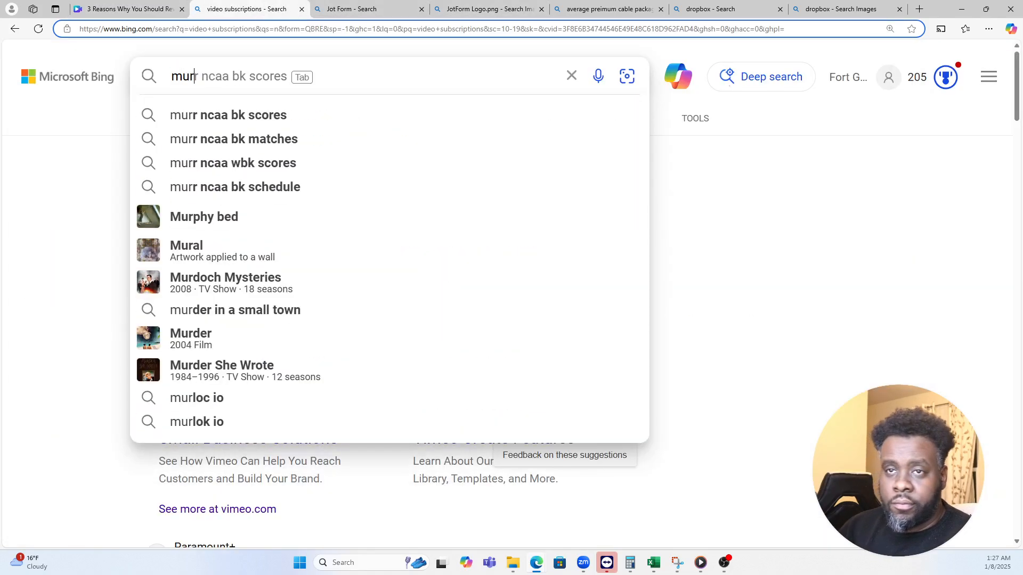
{"action": "type", "text": "ai"}
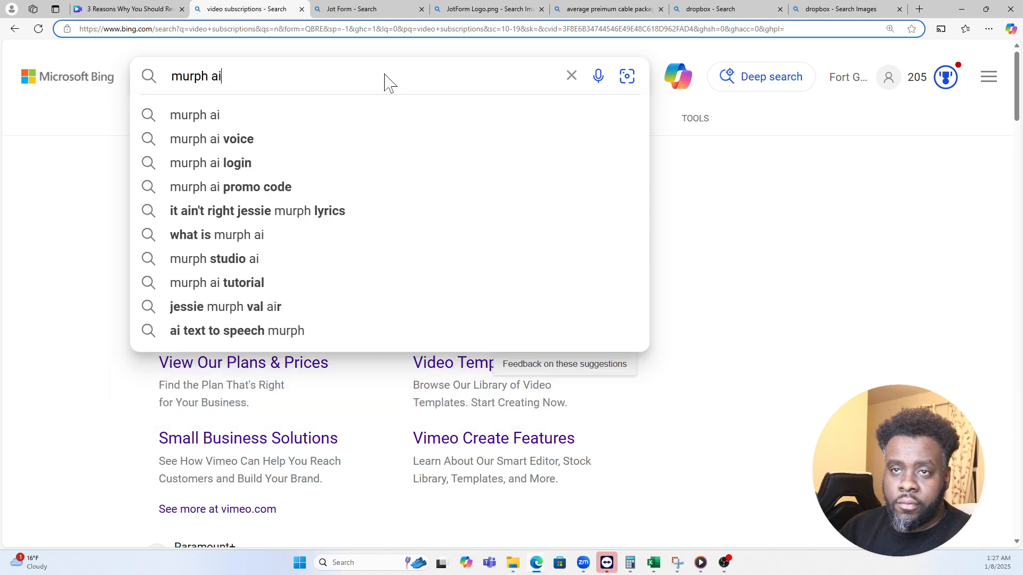
{"action": "key", "text": "Return"}
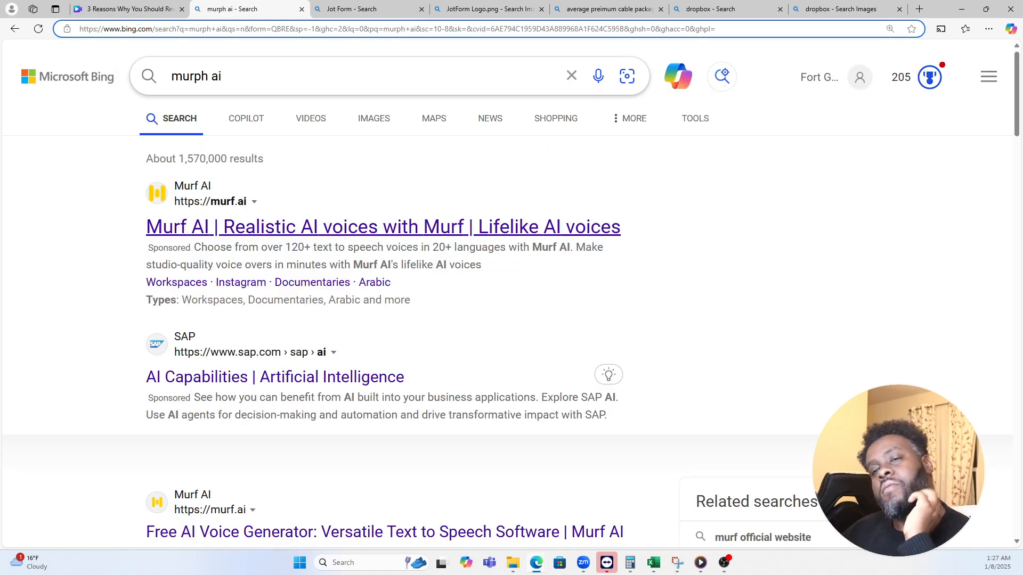
{"action": "left_click", "coordinate": [321, 229]}
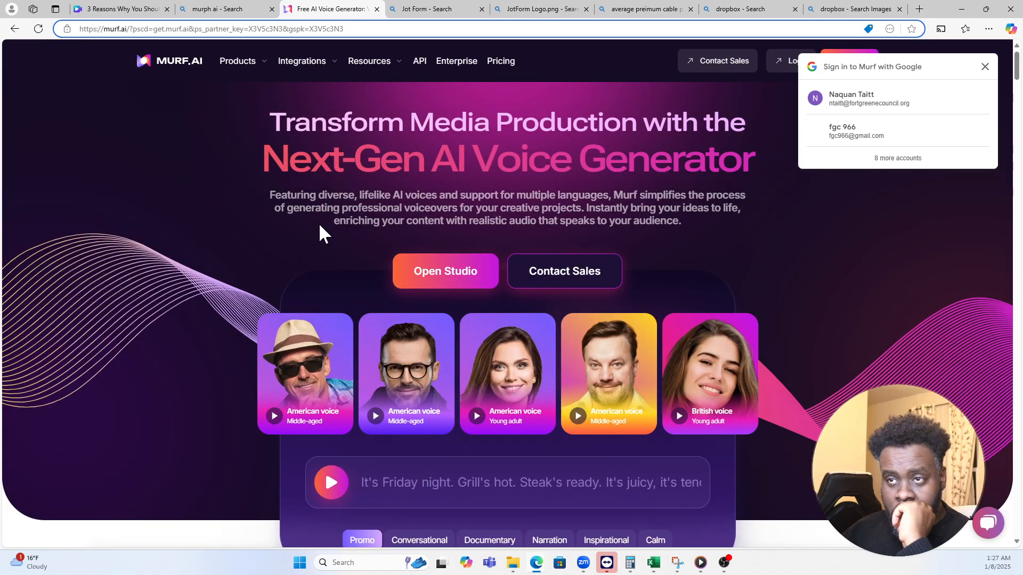
{"action": "left_click", "coordinate": [985, 67]}
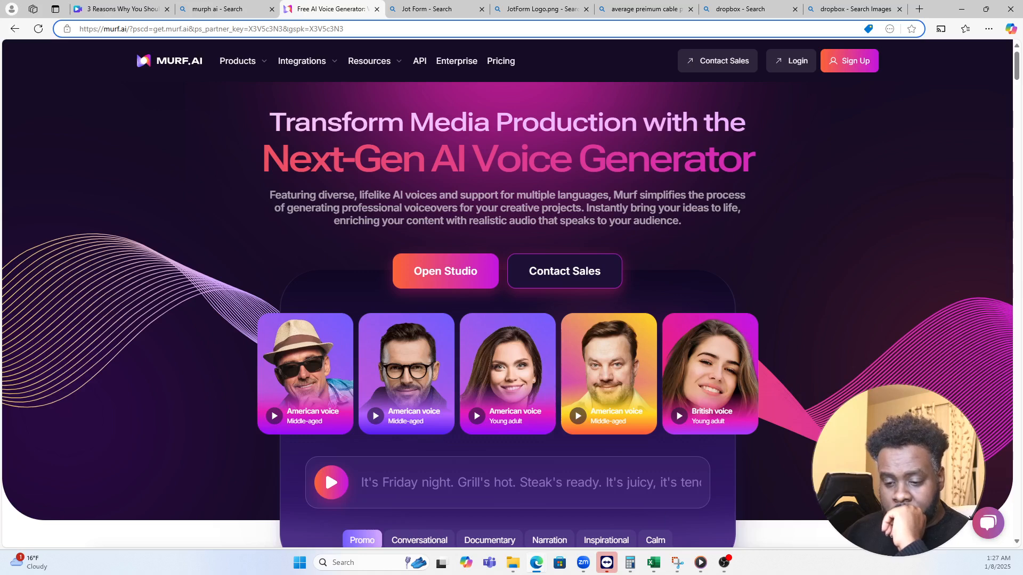
- Switch to Snipping Tool and set it to video recording mode
{"action": "key", "text": "alt+Tab"}
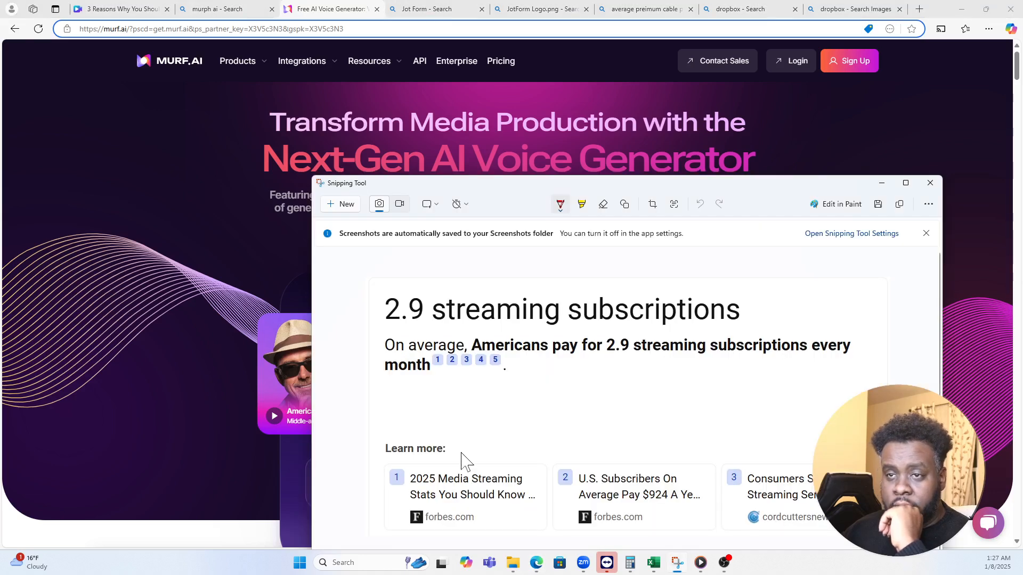
{"action": "left_click", "coordinate": [401, 203]}
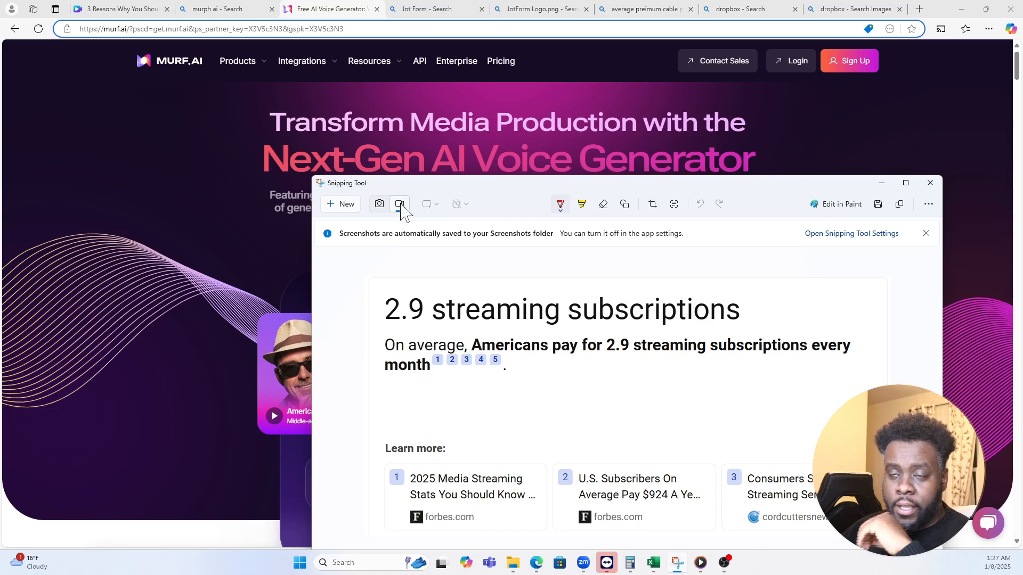
{"action": "left_click", "coordinate": [341, 204]}
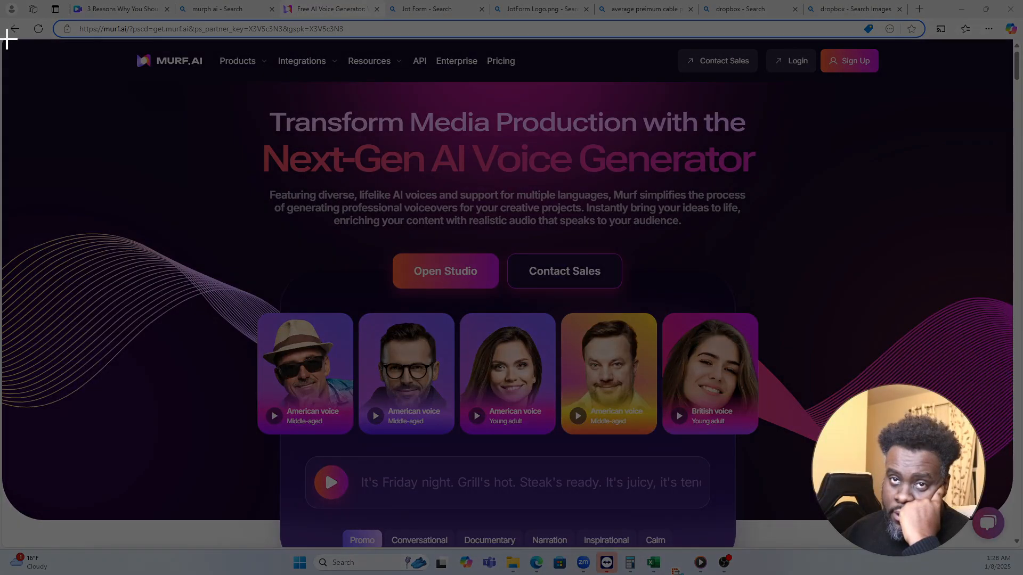
{"action": "left_click_drag", "start_coordinate": [7, 39], "coordinate": [1022, 548]}
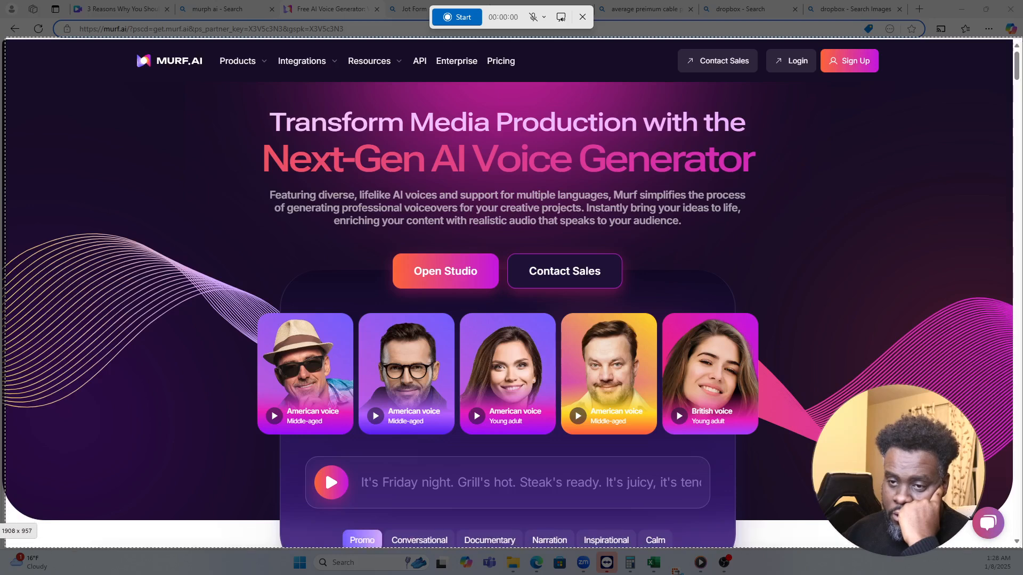
{"action": "left_click_drag", "start_coordinate": [6, 38], "coordinate": [1015, 549]}
{"action": "left_click", "coordinate": [1015, 547]}
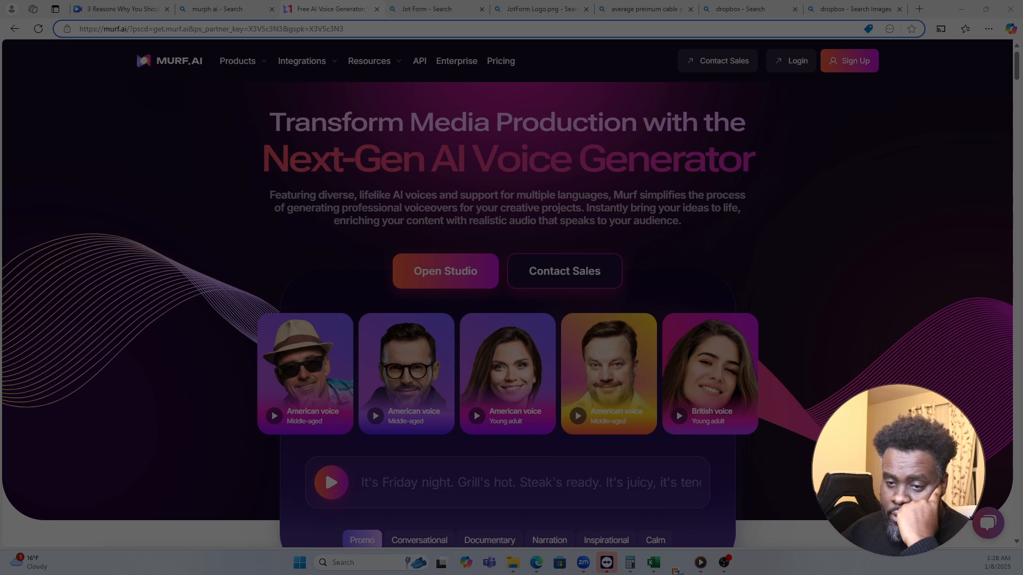
{"action": "key", "text": "Escape"}
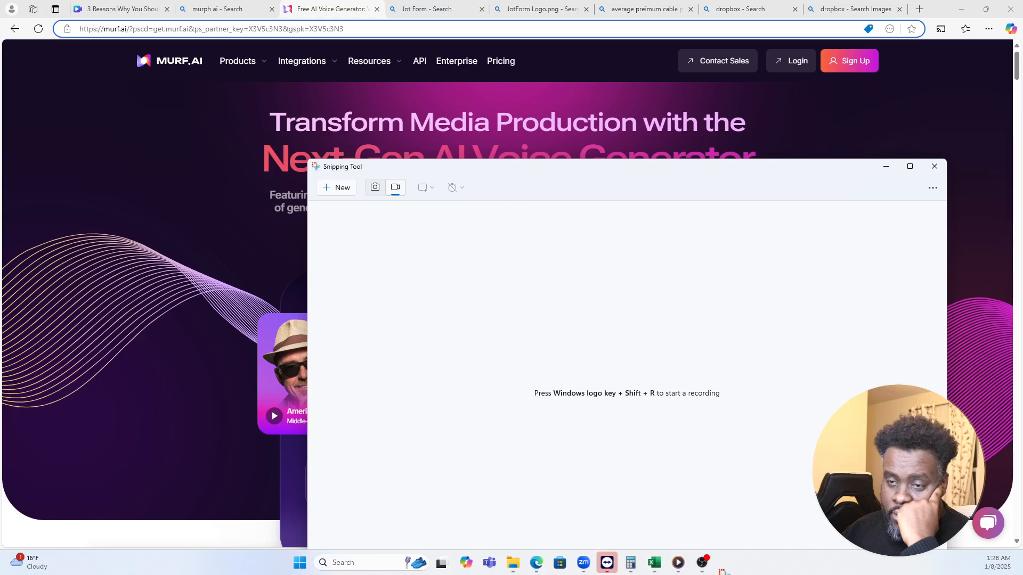
- Record a screen video of the whole Murf AI page area while scrolling down the homepage, and stop the recording
{"action": "left_click", "coordinate": [336, 187]}
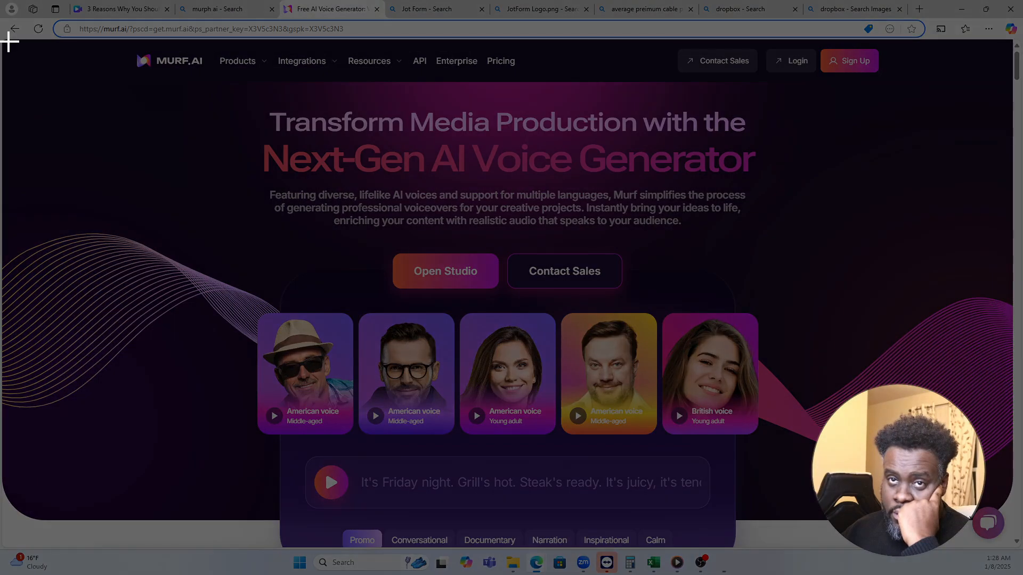
{"action": "left_click_drag", "start_coordinate": [9, 42], "coordinate": [1017, 550]}
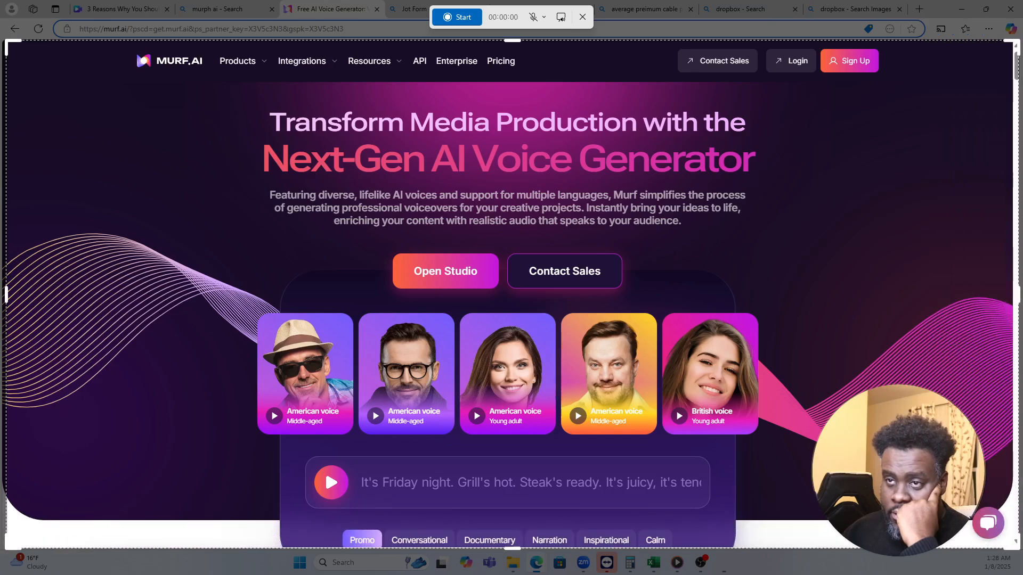
{"action": "left_click", "coordinate": [451, 23]}
{"action": "scroll", "coordinate": [861, 155], "scroll_direction": "down", "scroll_amount": 3}
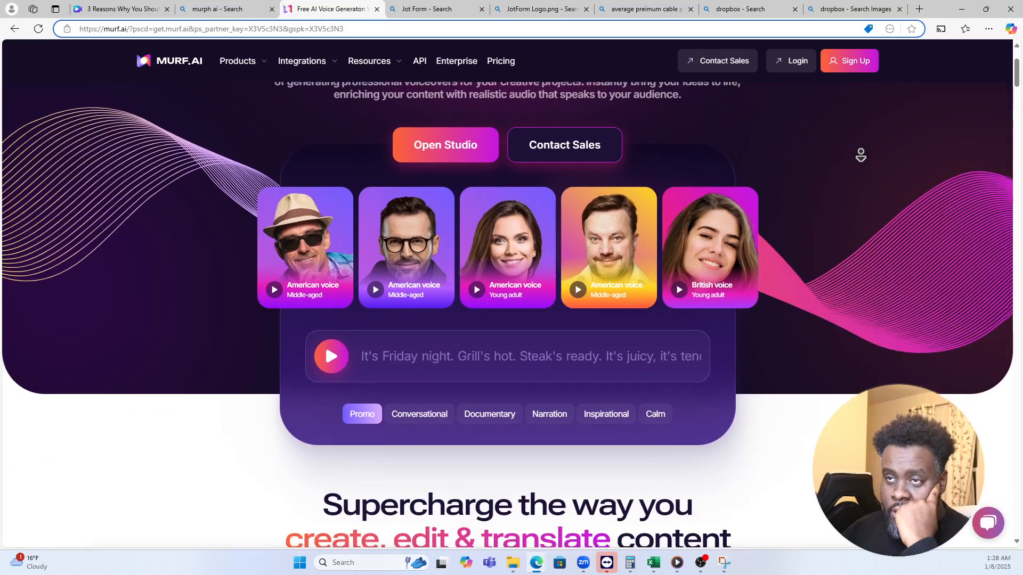
{"action": "scroll", "coordinate": [862, 160], "scroll_direction": "up", "scroll_amount": 4}
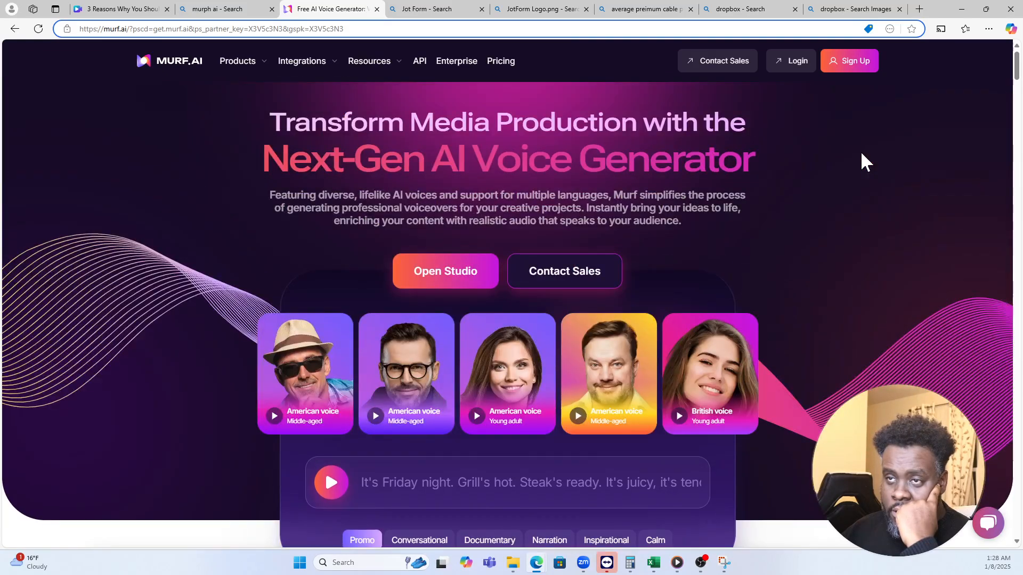
{"action": "middle_click", "coordinate": [865, 115]}
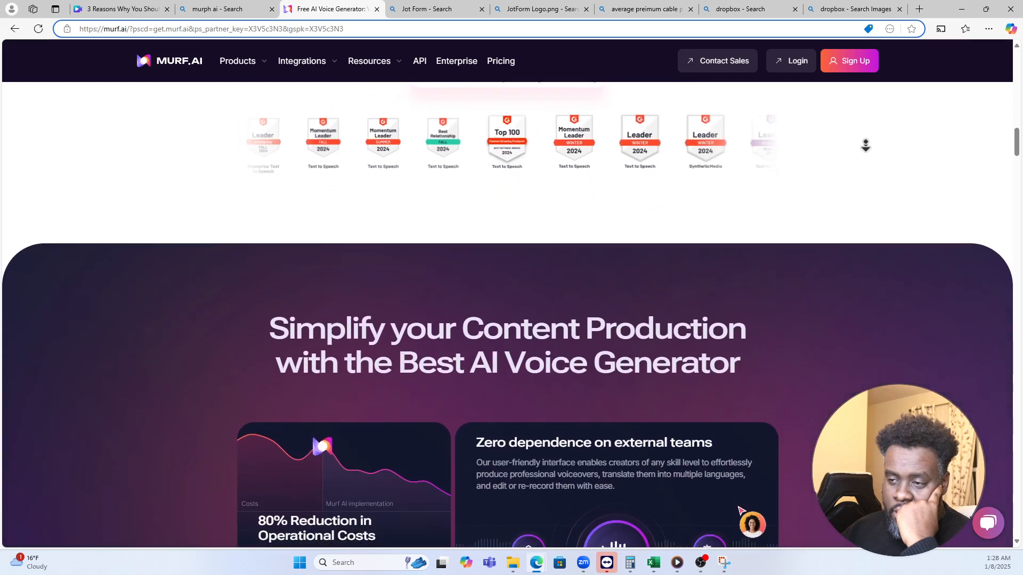
{"action": "middle_click", "coordinate": [866, 145]}
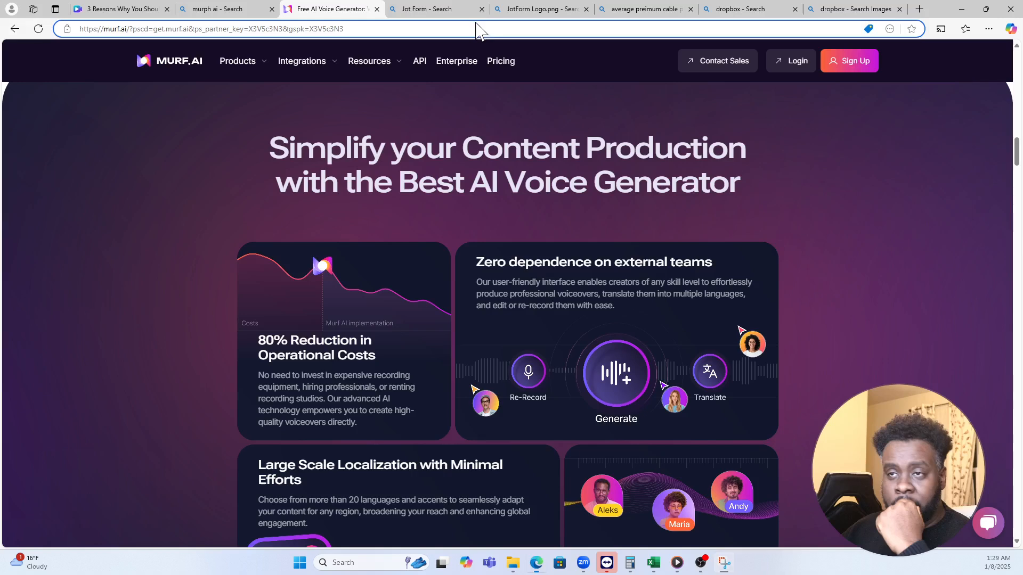
{"action": "left_click", "coordinate": [475, 23]}
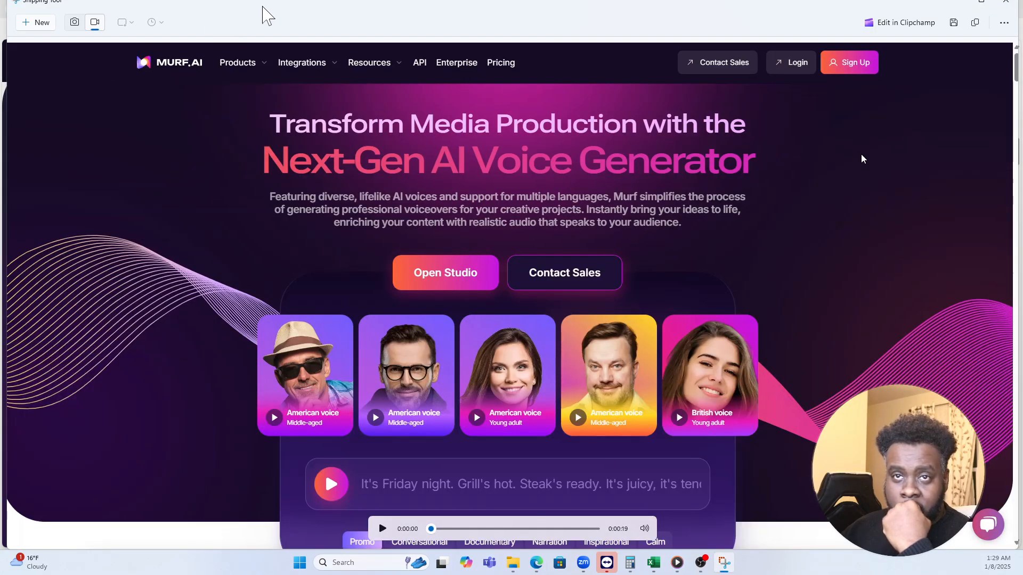
- Copy the recording, switch to Canva, split the talking-head page at 4:12 and try to paste the recording there
{"action": "left_click_drag", "start_coordinate": [263, 9], "coordinate": [273, 54]}
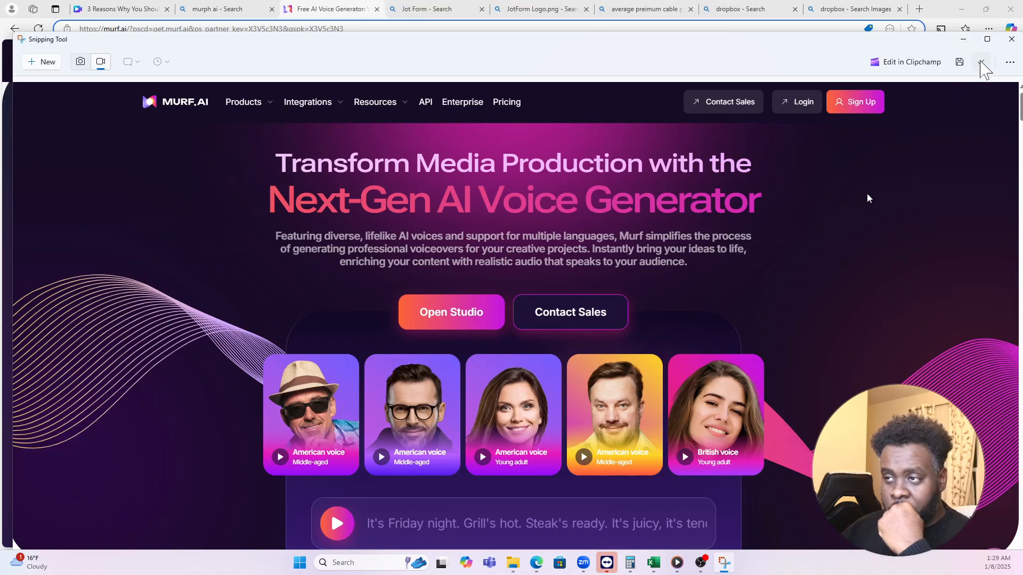
{"action": "left_click", "coordinate": [92, 7]}
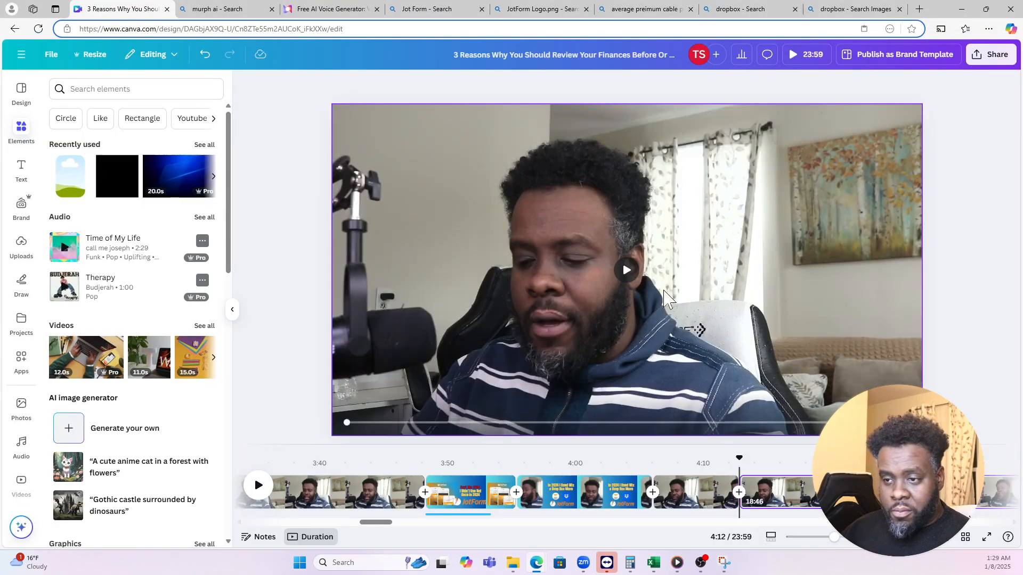
{"action": "right_click", "coordinate": [667, 293]}
{"action": "left_click", "coordinate": [687, 319]}
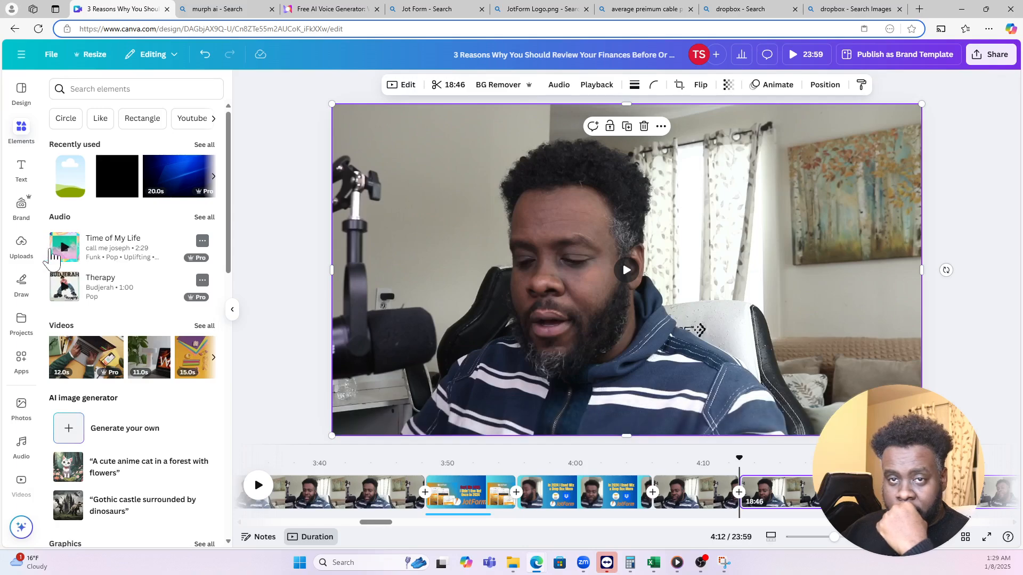
{"action": "left_click", "coordinate": [22, 250]}
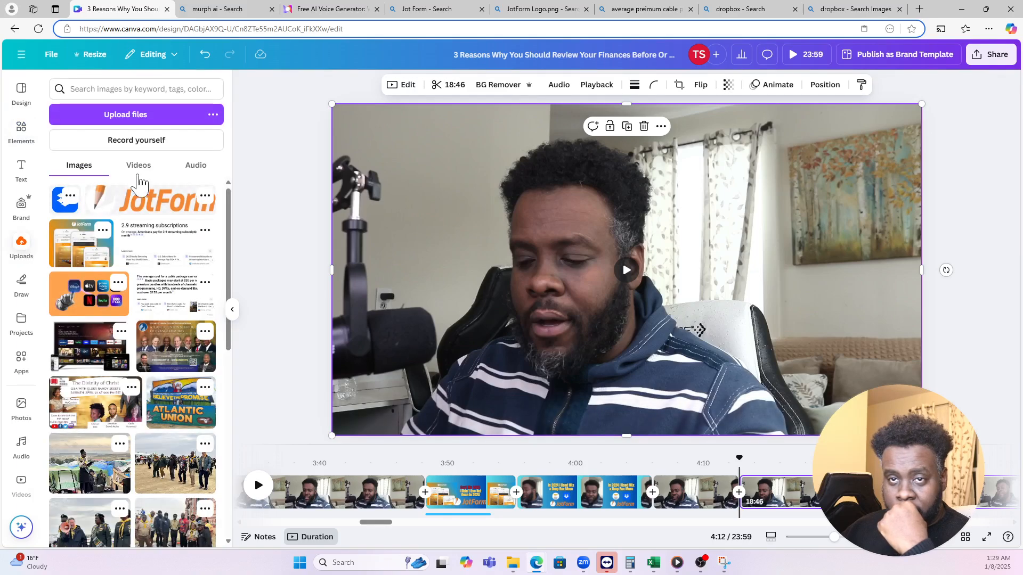
{"action": "left_click", "coordinate": [141, 169]}
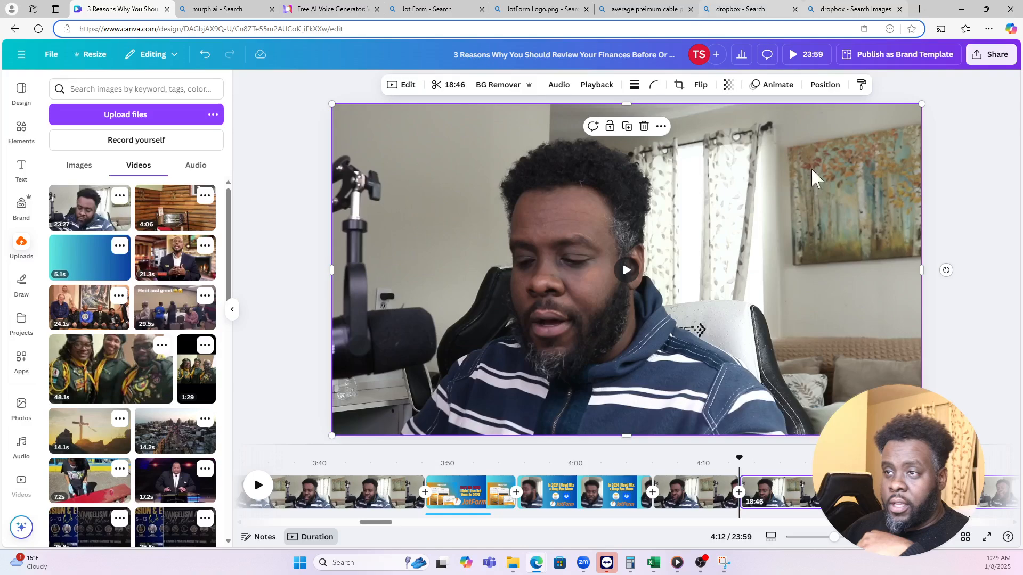
- Switch to Snipping Tool and save the Murf AI recording as an MP4 named "murph Ai Snippe" in the Downloads folder
{"action": "left_click", "coordinate": [725, 563]}
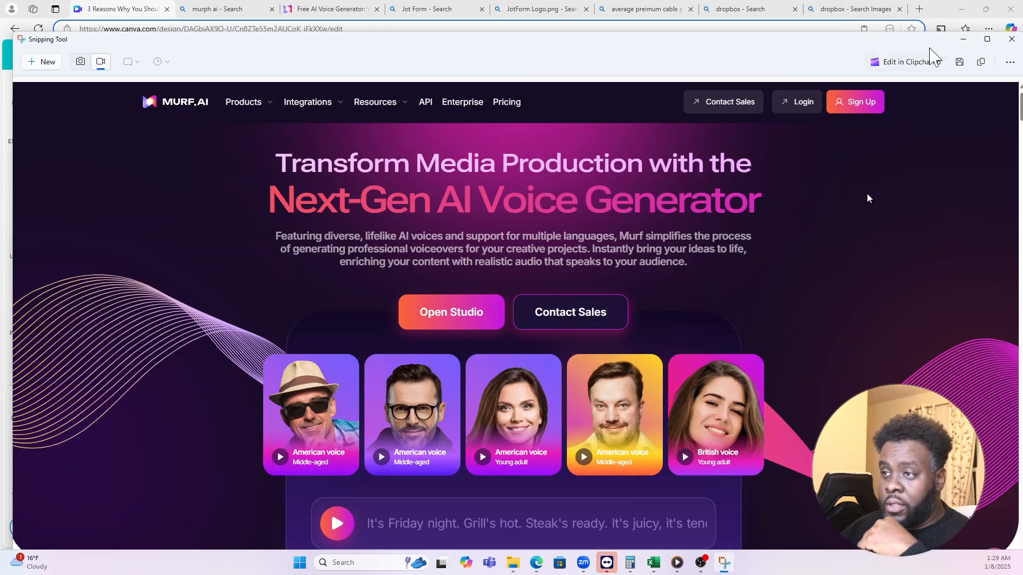
{"action": "left_click", "coordinate": [959, 62]}
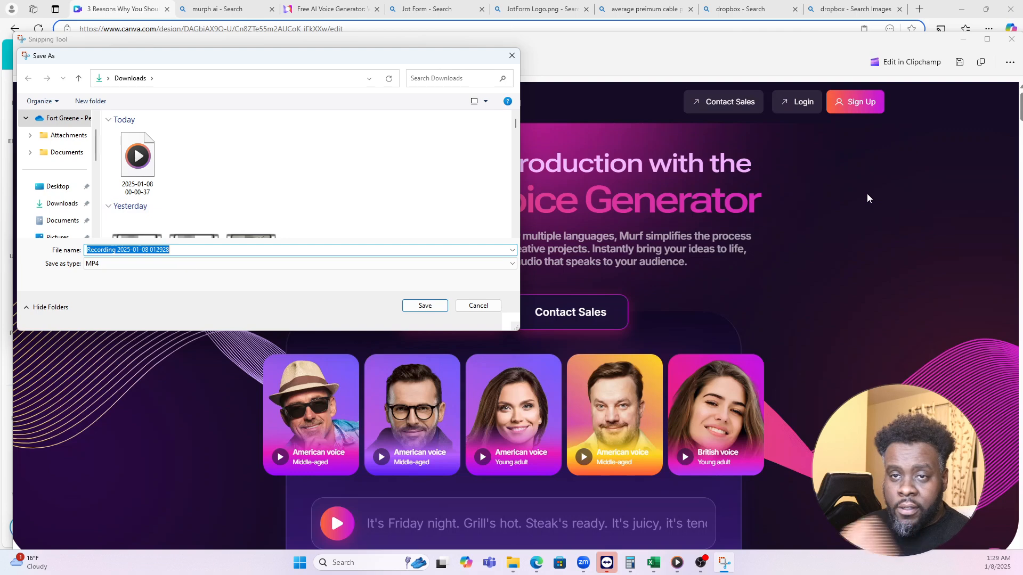
{"action": "type", "text": "murph Ai Snippe"}
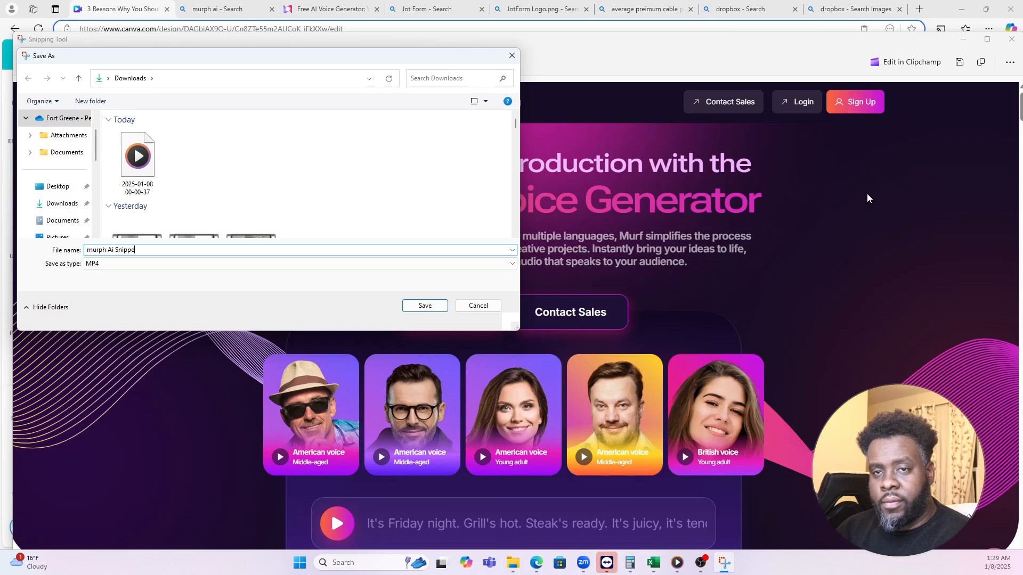
{"action": "key", "text": "Return"}
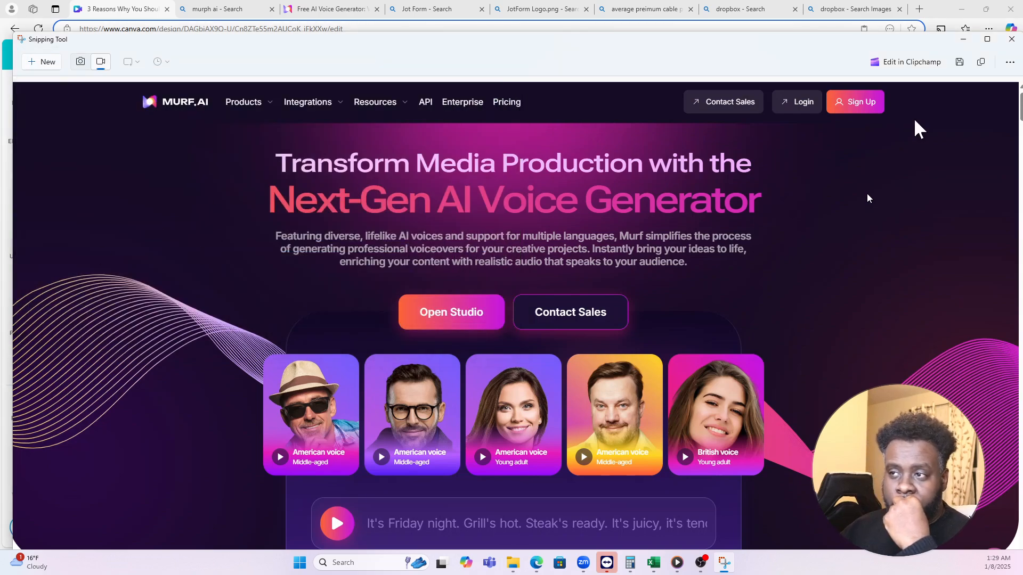
- Switch to Canva and upload the murph Ai Snippet video from the Downloads folder
{"action": "left_click", "coordinate": [959, 62]}
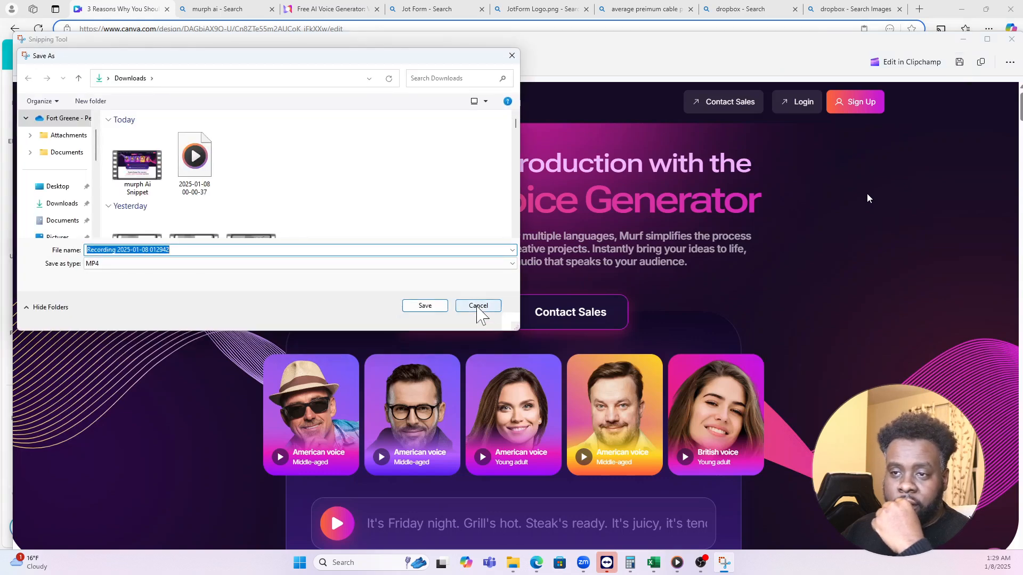
{"action": "left_click_drag", "start_coordinate": [134, 168], "coordinate": [188, 193]}
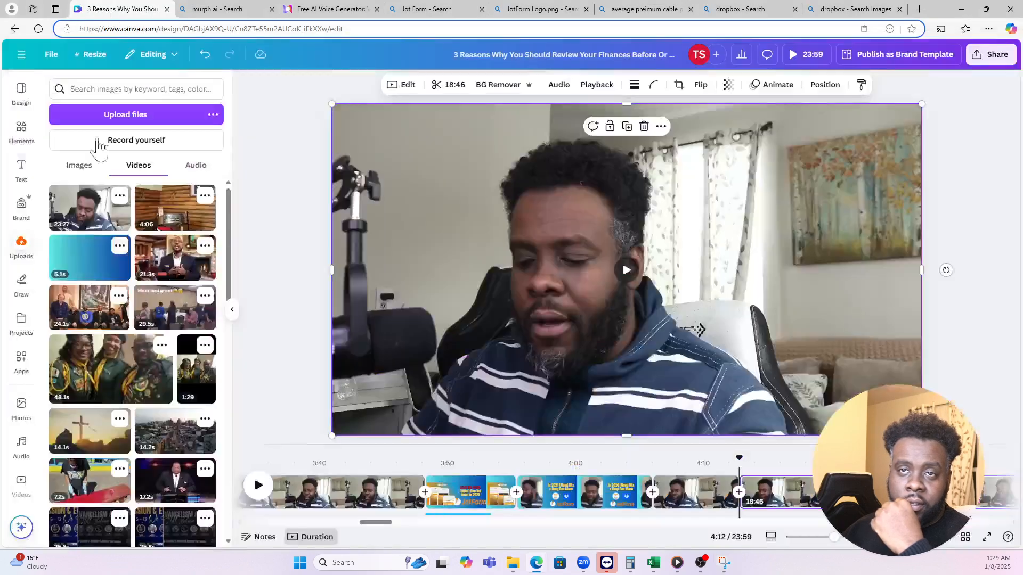
{"action": "left_click", "coordinate": [136, 118]}
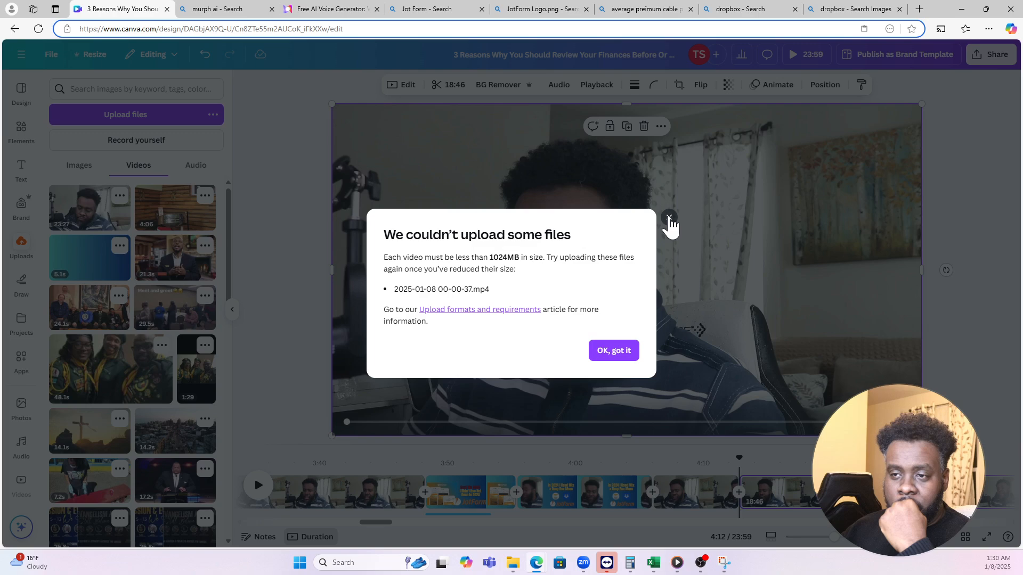
{"action": "left_click", "coordinate": [669, 220]}
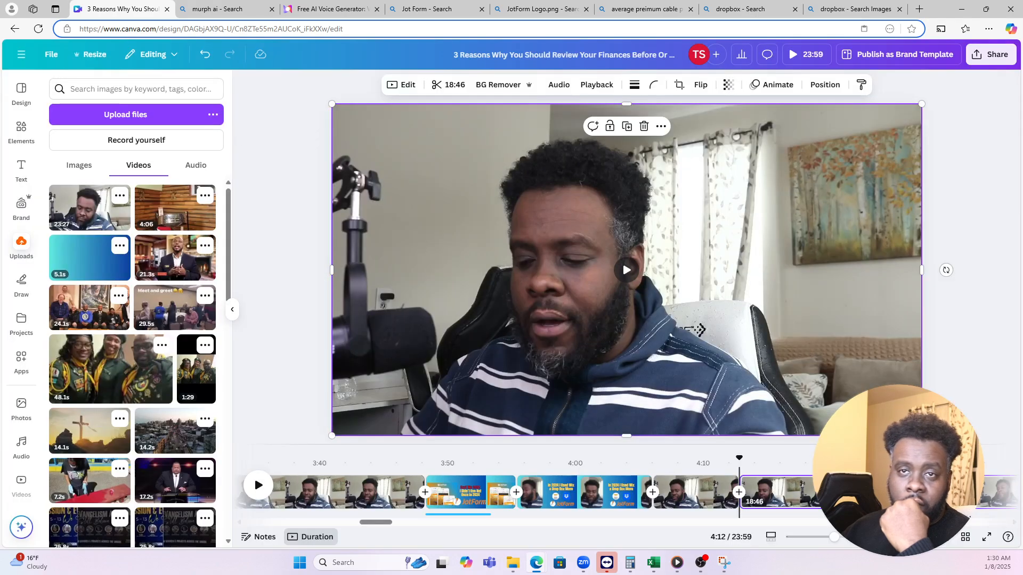
{"action": "left_click", "coordinate": [116, 116]}
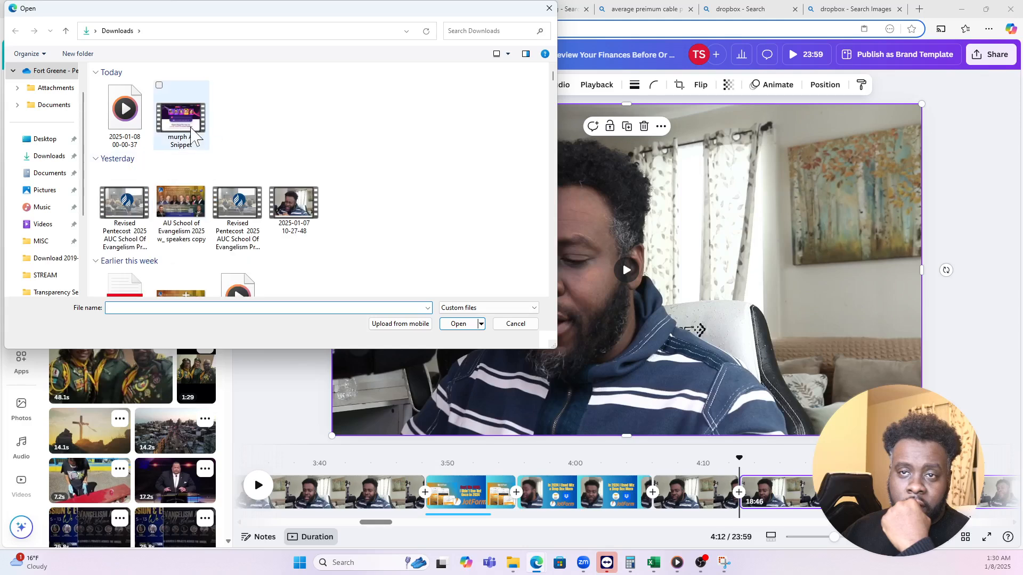
{"action": "double_click", "coordinate": [191, 129]}
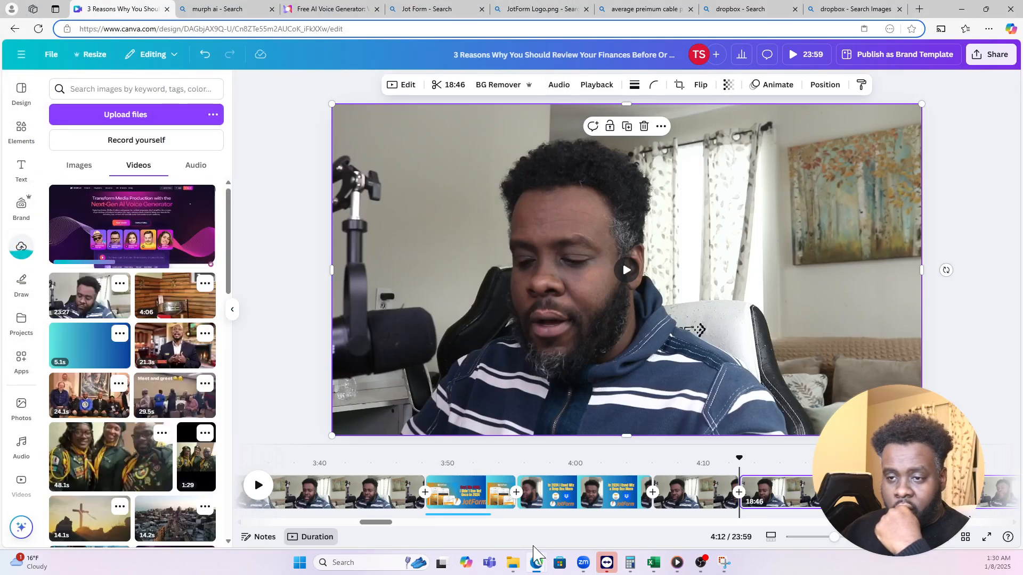
- Copy the blue gradient background from the Wix and Dropbox page to the page at 4:14 and enlarge it over the talking-head video
{"action": "left_click", "coordinate": [604, 493]}
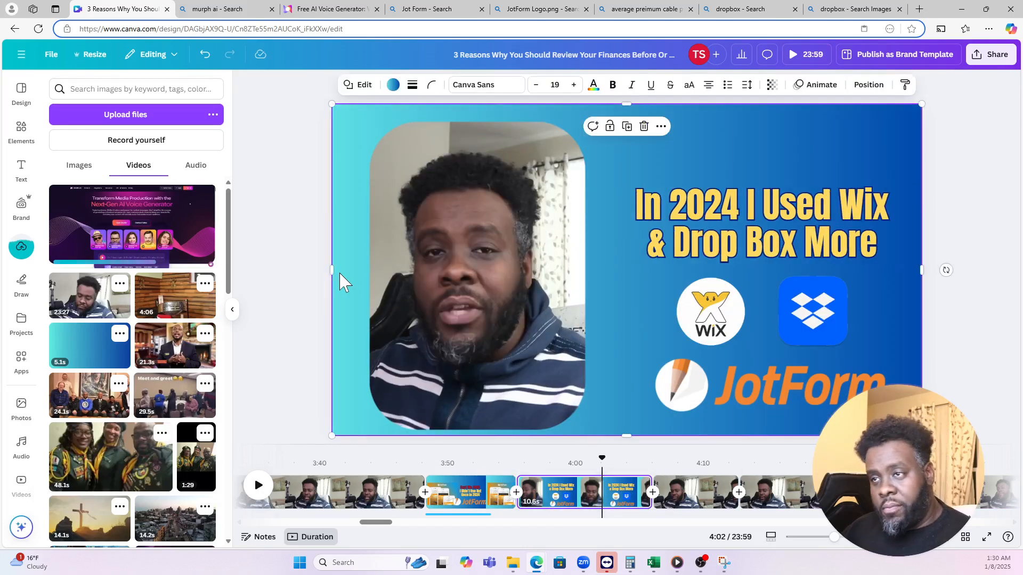
{"action": "left_click", "coordinate": [764, 493]}
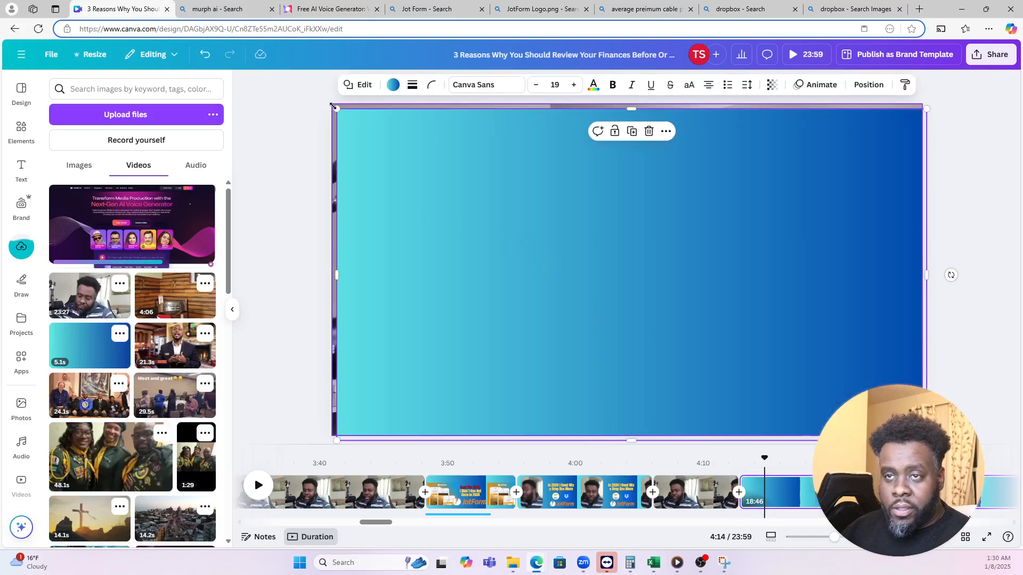
{"action": "left_click_drag", "start_coordinate": [335, 108], "coordinate": [283, 96]}
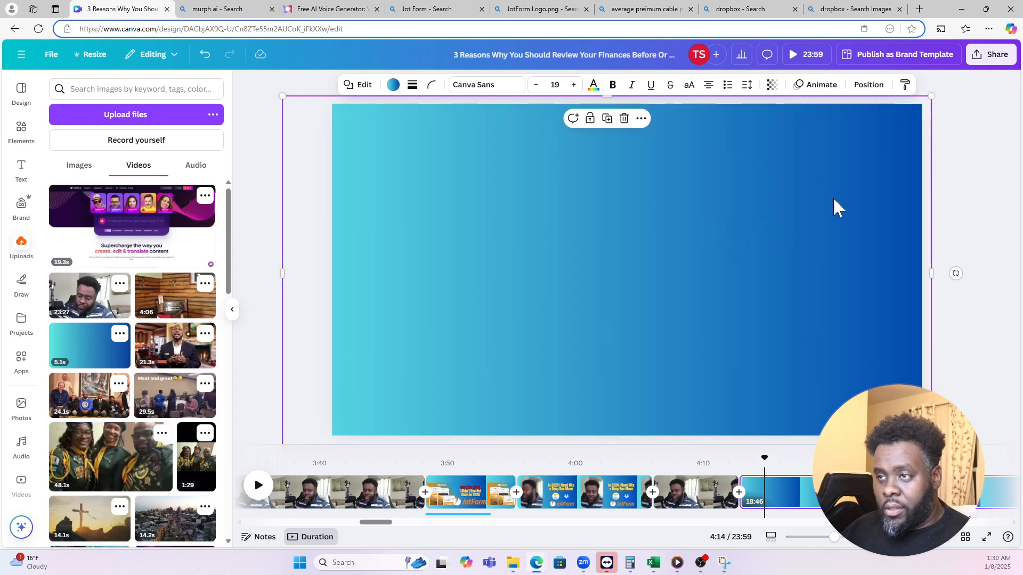
- Apply the Drift animation to the gradient background and stretch it well beyond the page's right edge
{"action": "left_click", "coordinate": [820, 85]}
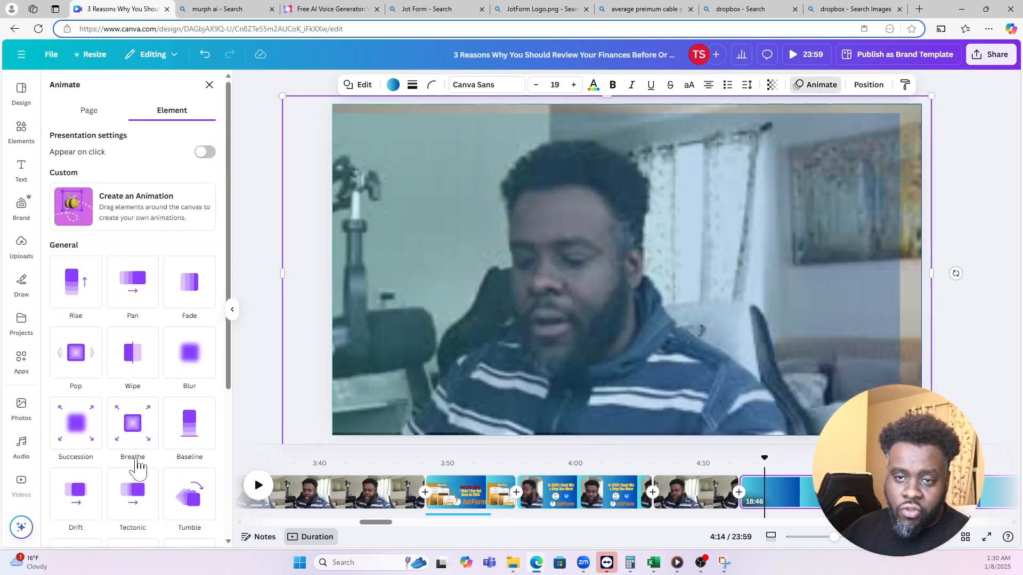
{"action": "scroll", "coordinate": [80, 389], "scroll_direction": "down", "scroll_amount": 4}
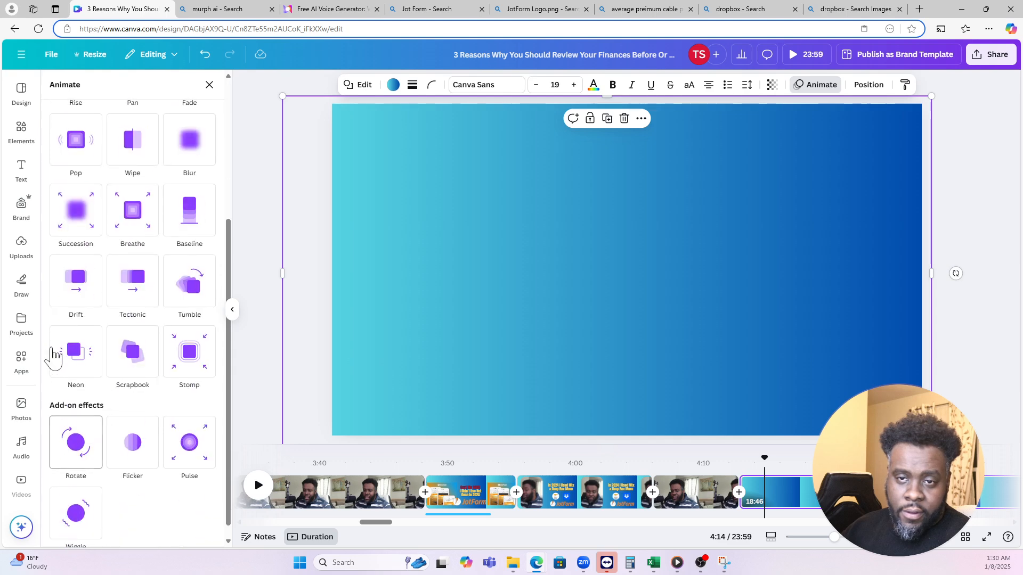
{"action": "left_click", "coordinate": [78, 288]}
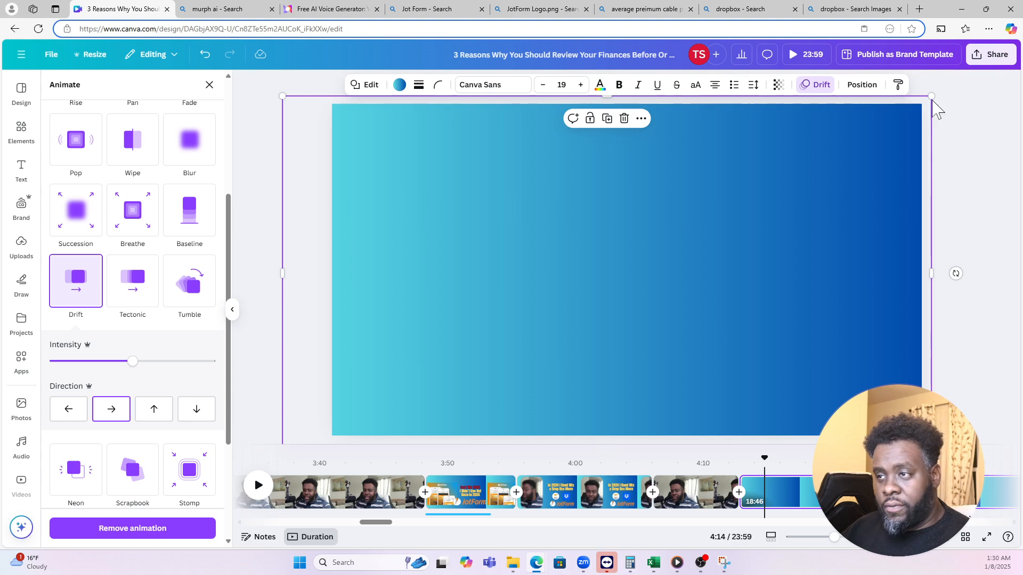
{"action": "left_click_drag", "start_coordinate": [932, 98], "coordinate": [983, 67]}
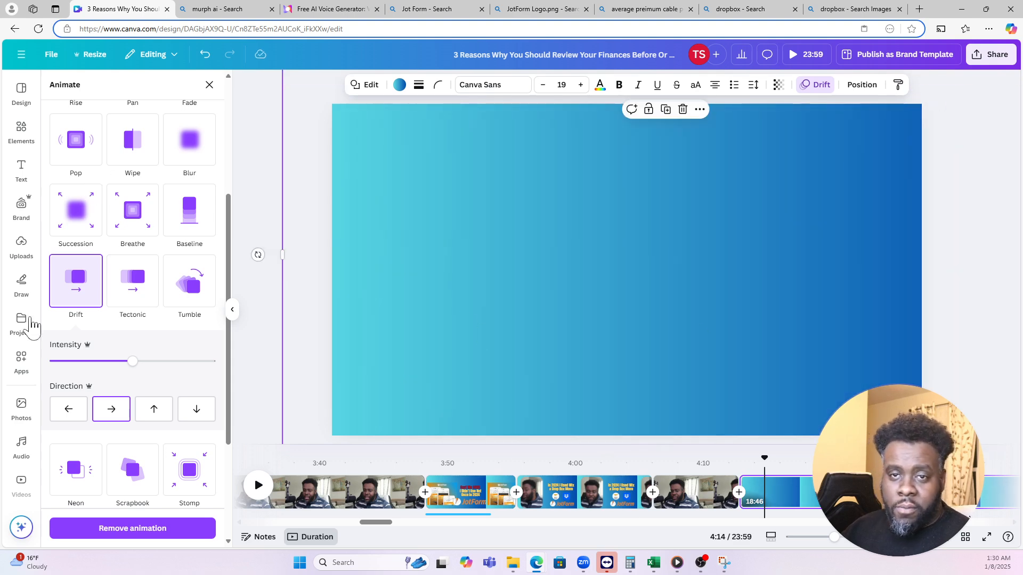
- Add the uploaded Murf AI recording over the gradient background and give it a solid yellow border with weight 4
{"action": "left_click", "coordinate": [23, 246]}
{"action": "left_click", "coordinate": [107, 205]}
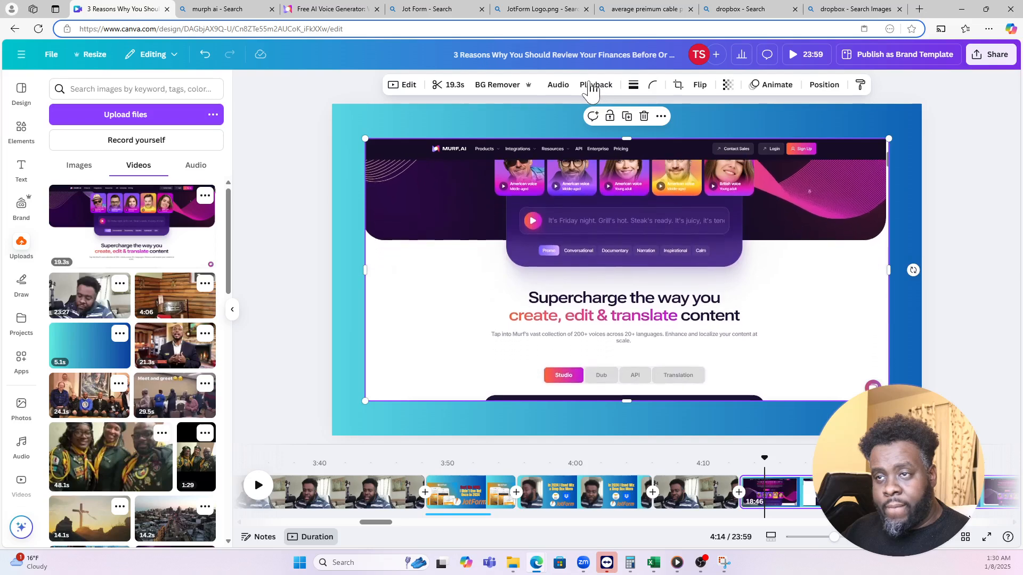
{"action": "left_click", "coordinate": [634, 85]}
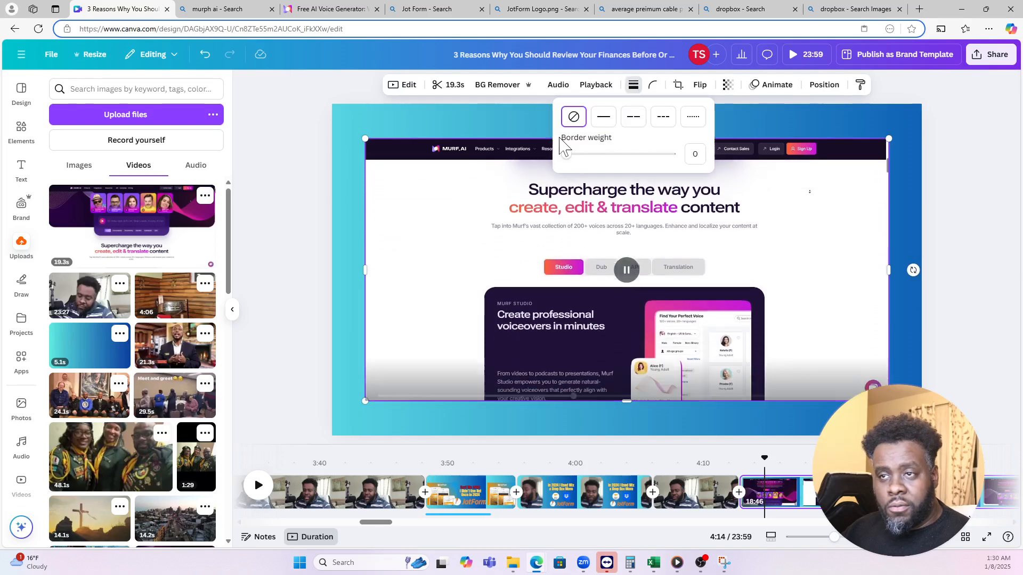
{"action": "left_click", "coordinate": [605, 118]}
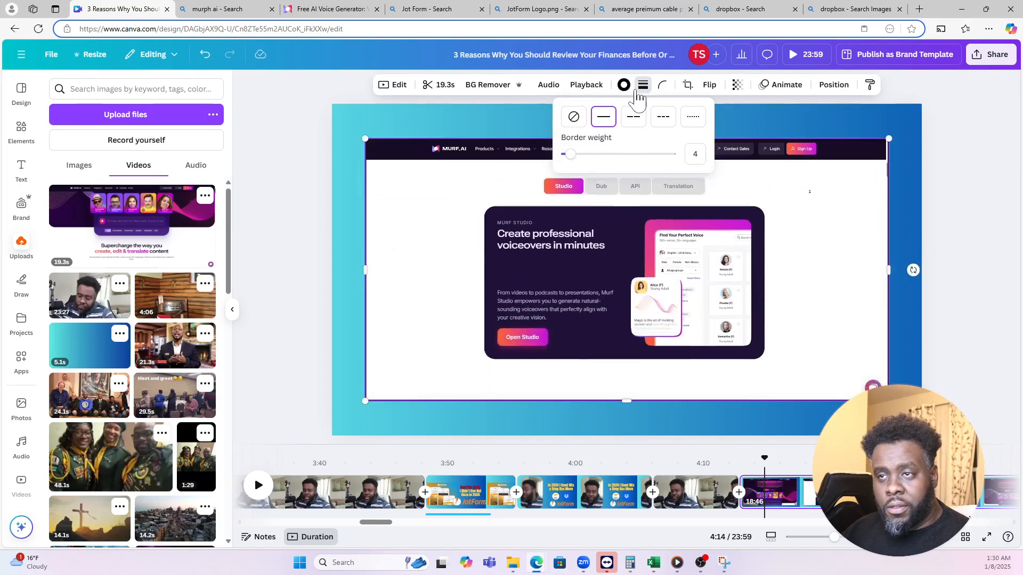
{"action": "left_click", "coordinate": [617, 93]}
{"action": "left_click", "coordinate": [623, 85]}
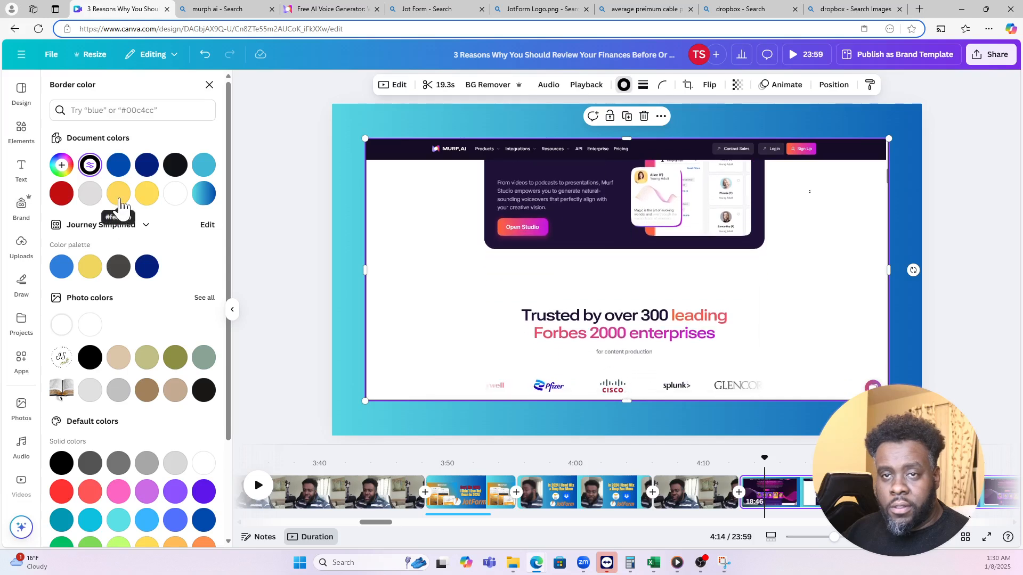
{"action": "left_click", "coordinate": [118, 193]}
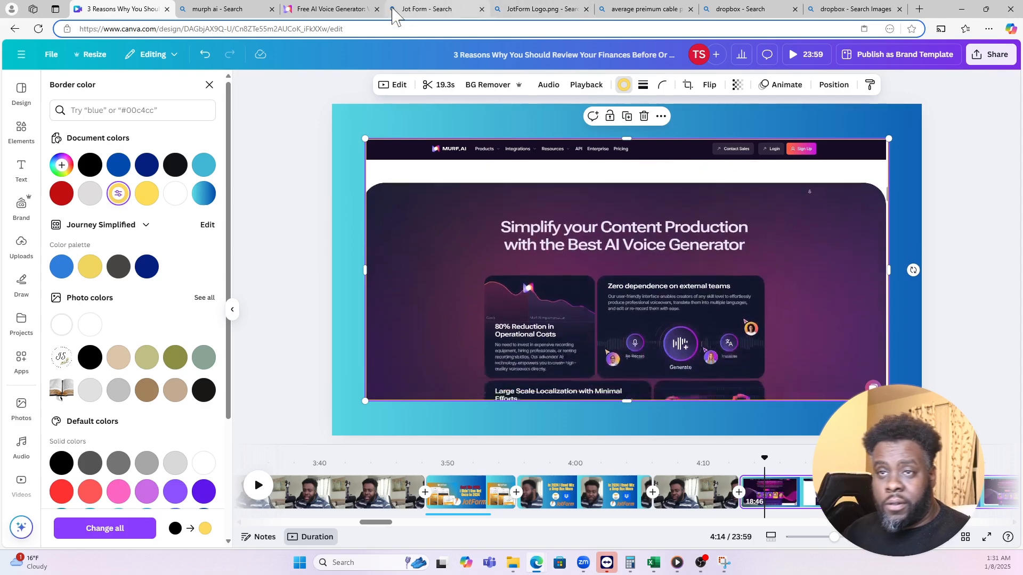
- Search Bing for "murph ai logo" and copy the dark Murf.AI logo image with the yellow symbol
{"action": "left_click", "coordinate": [250, 12]}
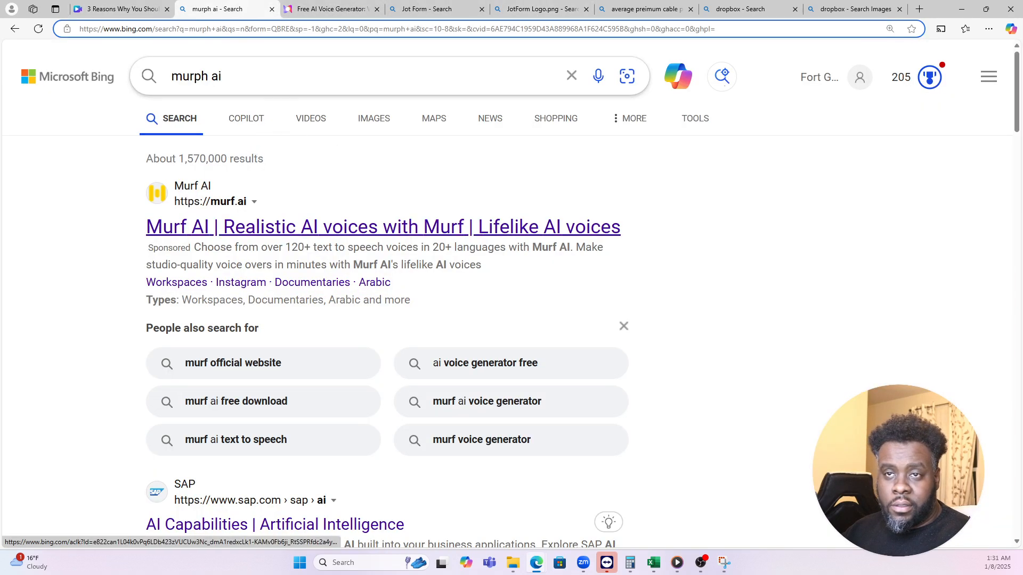
{"action": "left_click", "coordinate": [320, 76]}
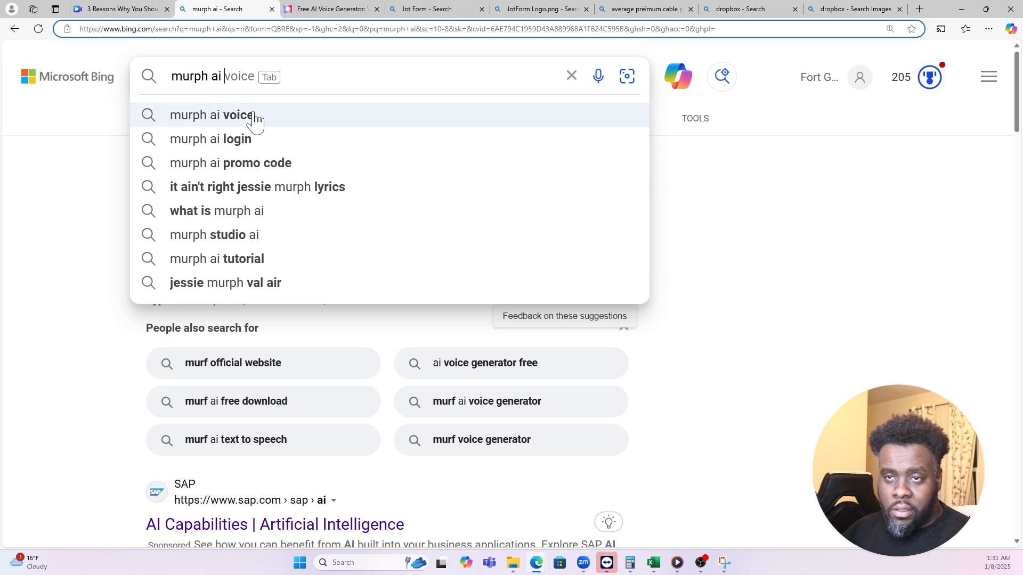
{"action": "type", "text": "lto"}
{"action": "key", "text": "BackSpace"}
{"action": "key", "text": "BackSpace"}
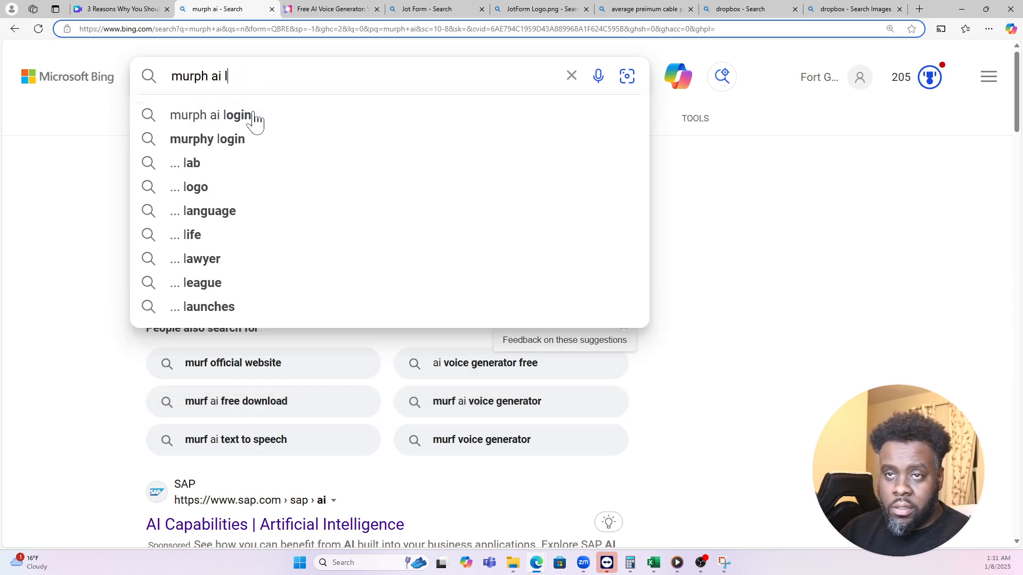
{"action": "type", "text": "ogo"}
{"action": "key", "text": "Return"}
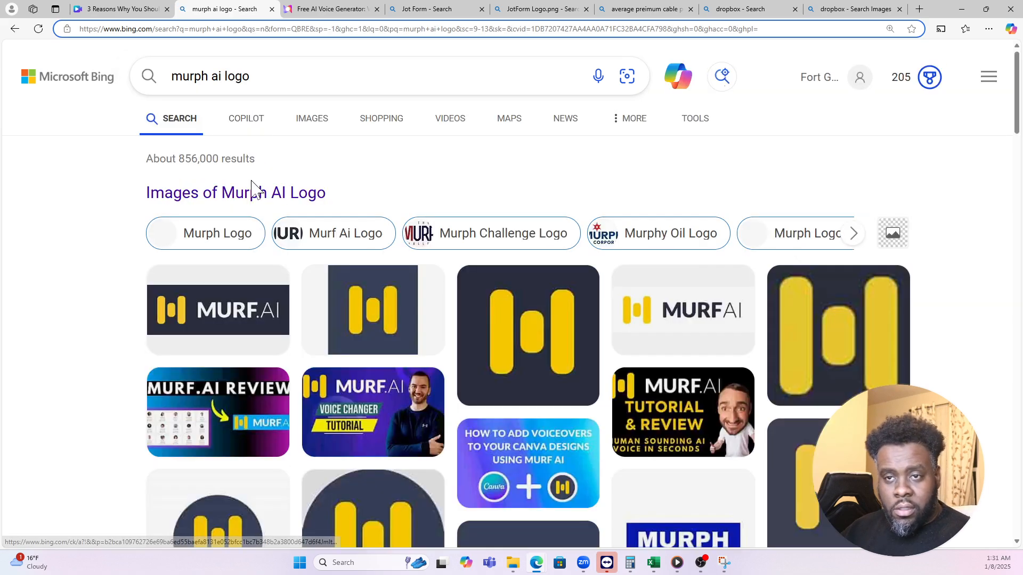
{"action": "left_click", "coordinate": [238, 314]}
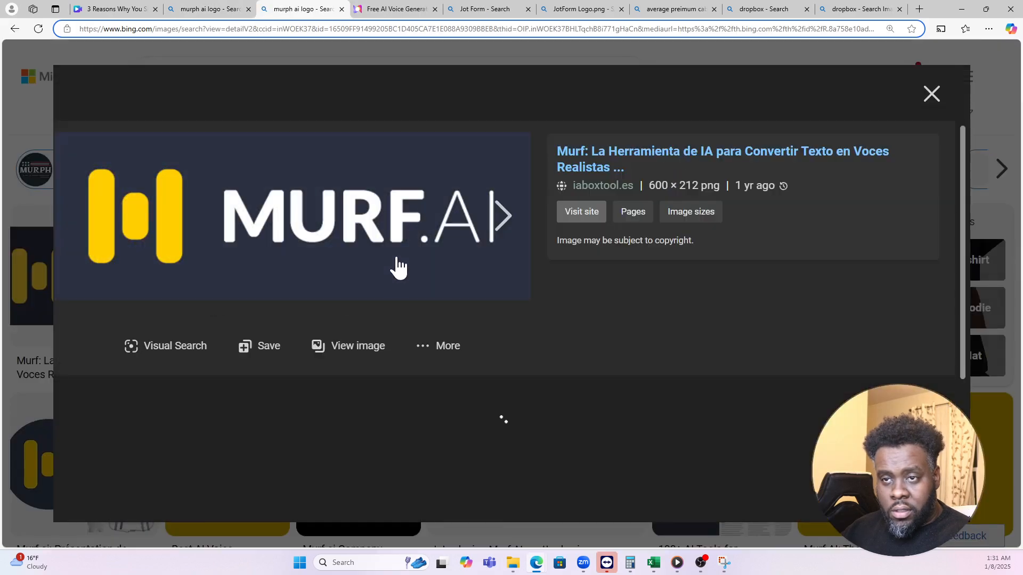
{"action": "right_click", "coordinate": [397, 256]}
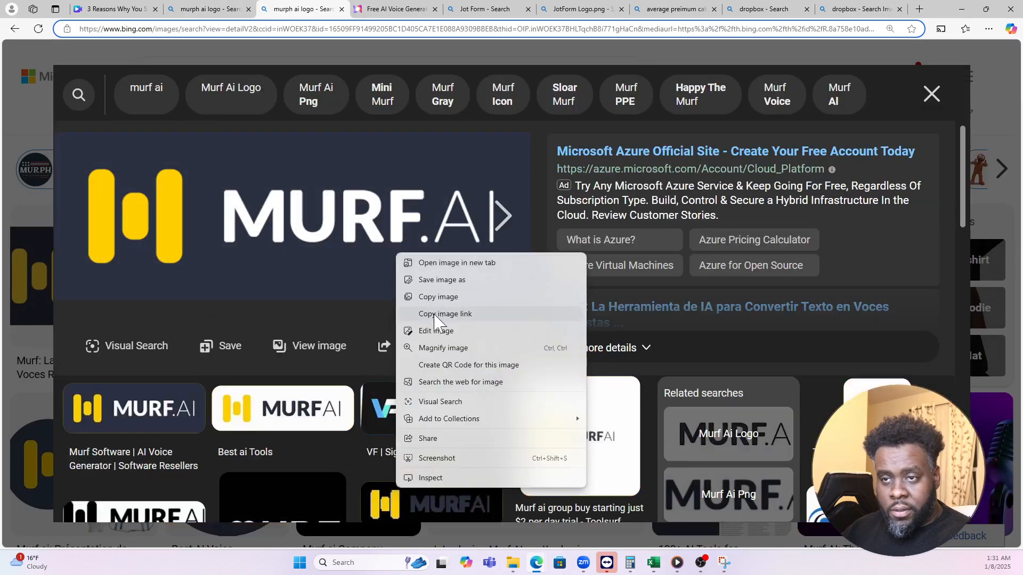
{"action": "left_click", "coordinate": [441, 303]}
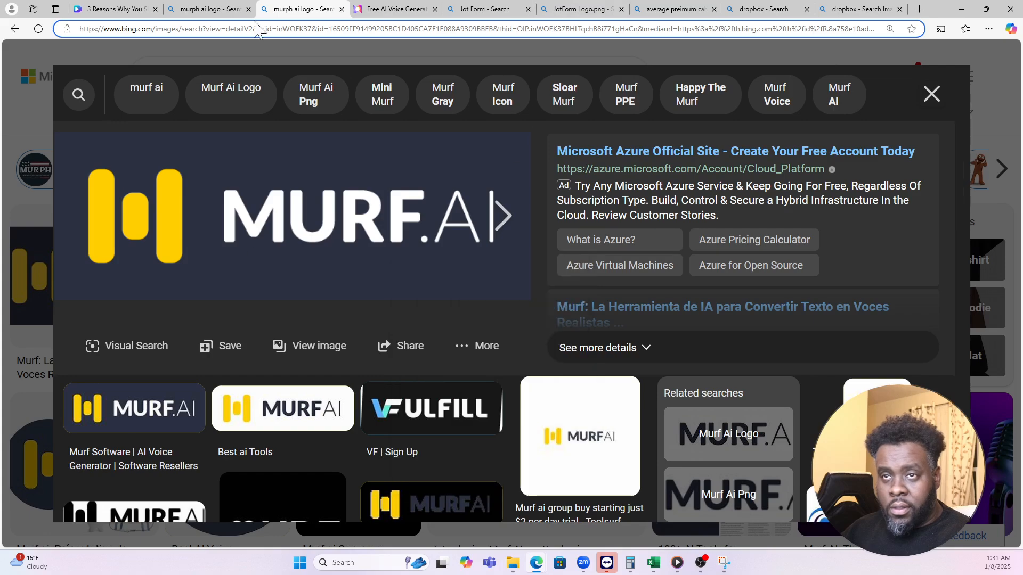
- Paste the Murf.AI logo onto the Canva page at 4:14 and shrink it into the page's lower-right corner
{"action": "left_click", "coordinate": [115, 9]}
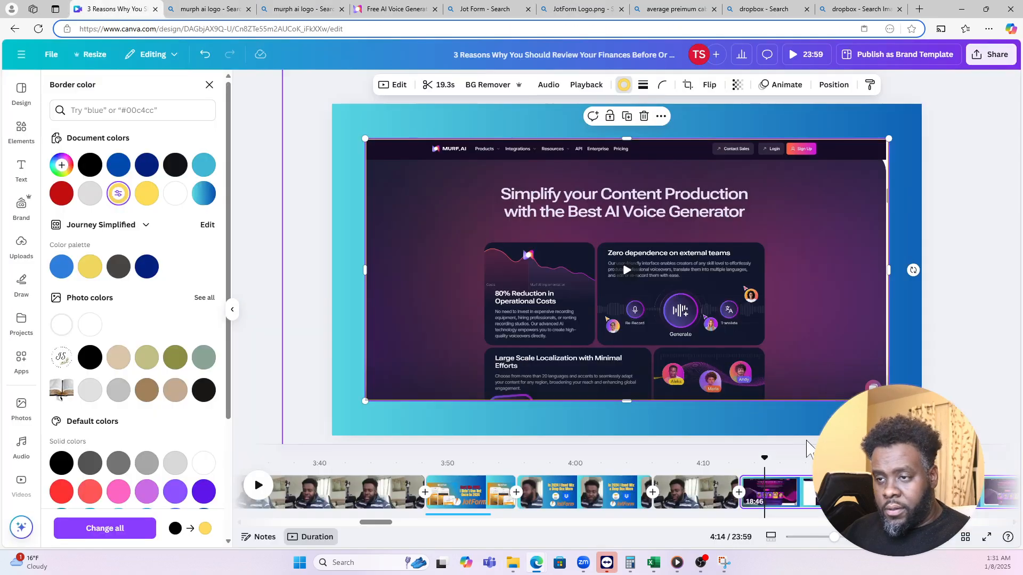
{"action": "key", "text": "ctrl+v"}
{"action": "left_click_drag", "start_coordinate": [602, 296], "coordinate": [714, 380]}
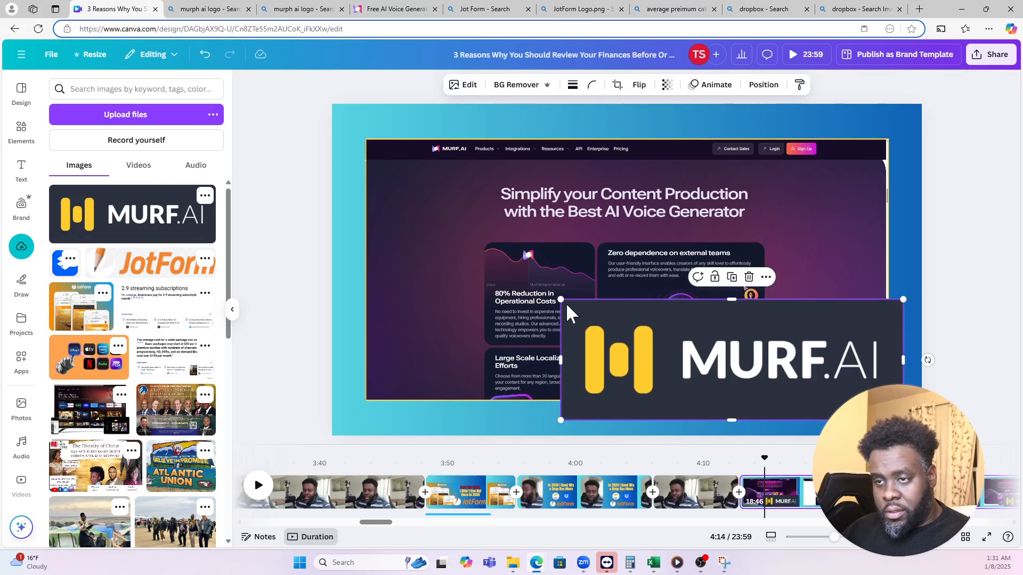
{"action": "left_click_drag", "start_coordinate": [561, 300], "coordinate": [760, 388]}
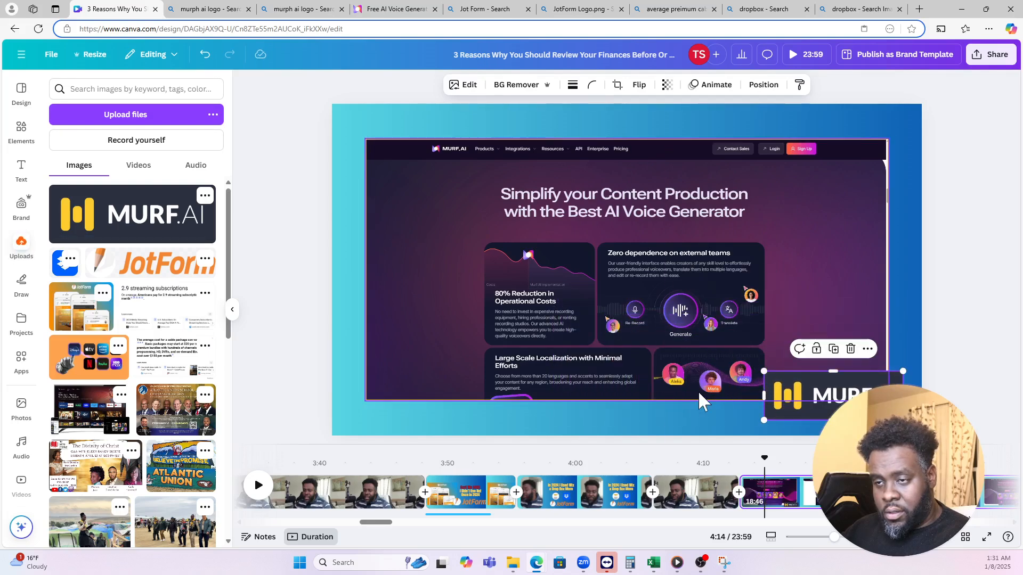
- Copy the "Cost Me $600 I Didn't Use Not Once In 2024" caption to the Murf AI page, place it low and widen it to two lines
{"action": "left_click", "coordinate": [471, 454]}
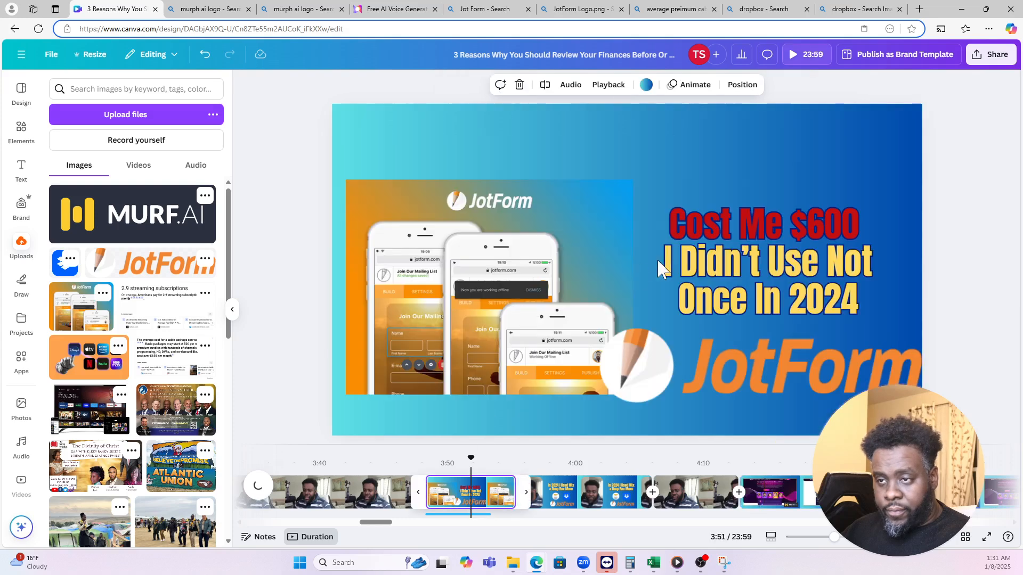
{"action": "left_click", "coordinate": [713, 264]}
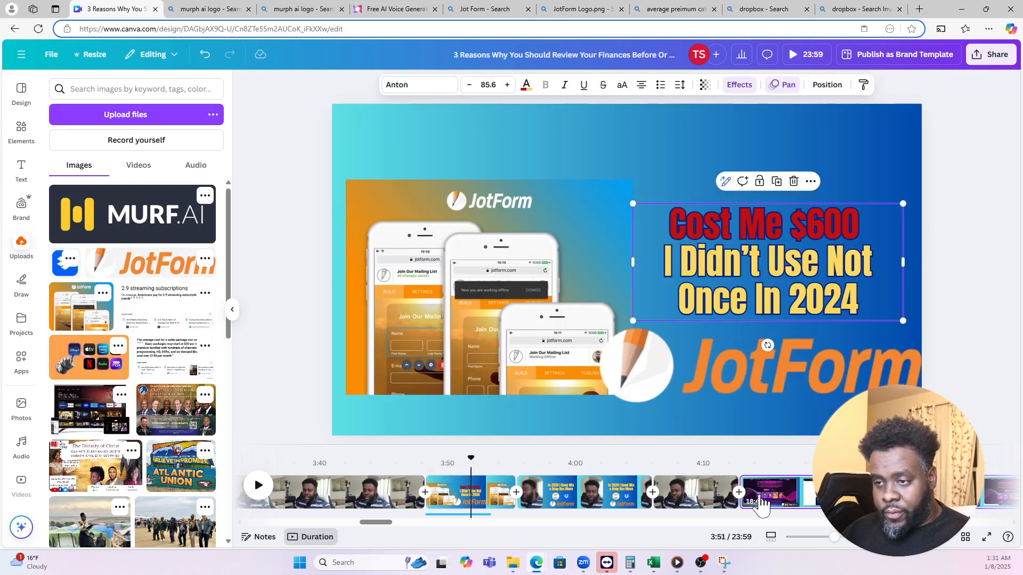
{"action": "left_click", "coordinate": [761, 498]}
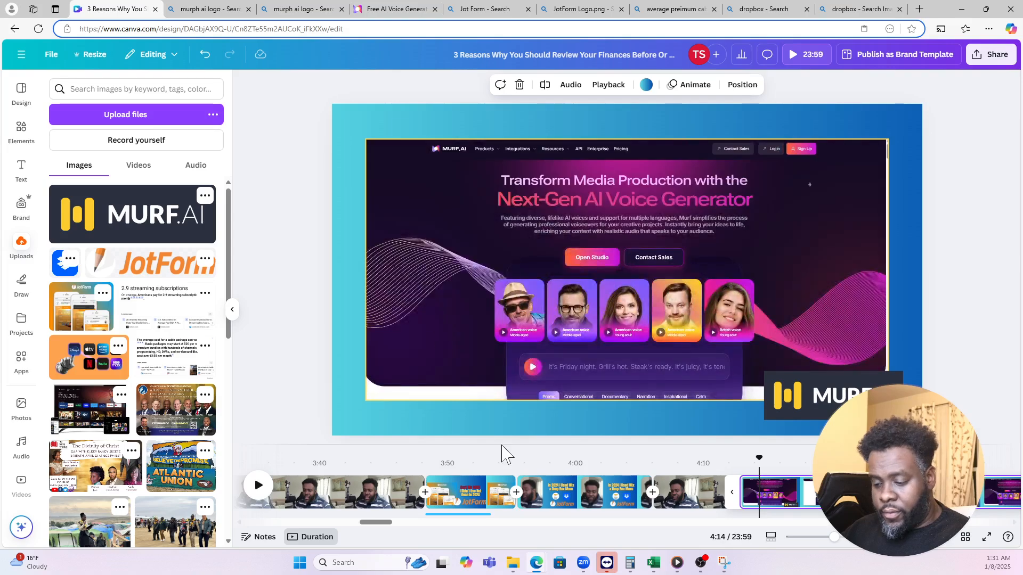
{"action": "key", "text": "ctrl+v"}
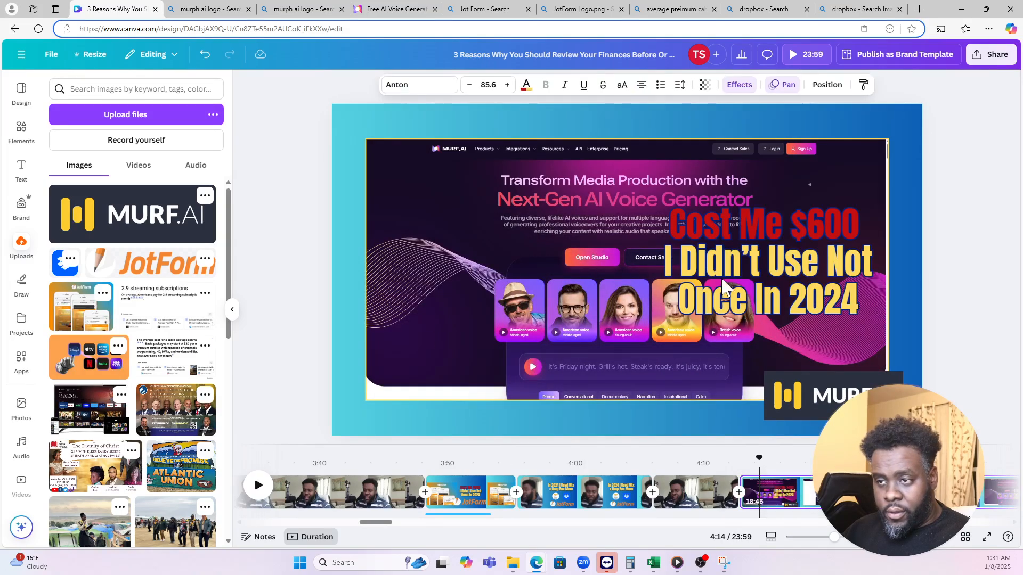
{"action": "left_click_drag", "start_coordinate": [679, 262], "coordinate": [421, 376]}
{"action": "left_click_drag", "start_coordinate": [645, 378], "coordinate": [798, 386]}
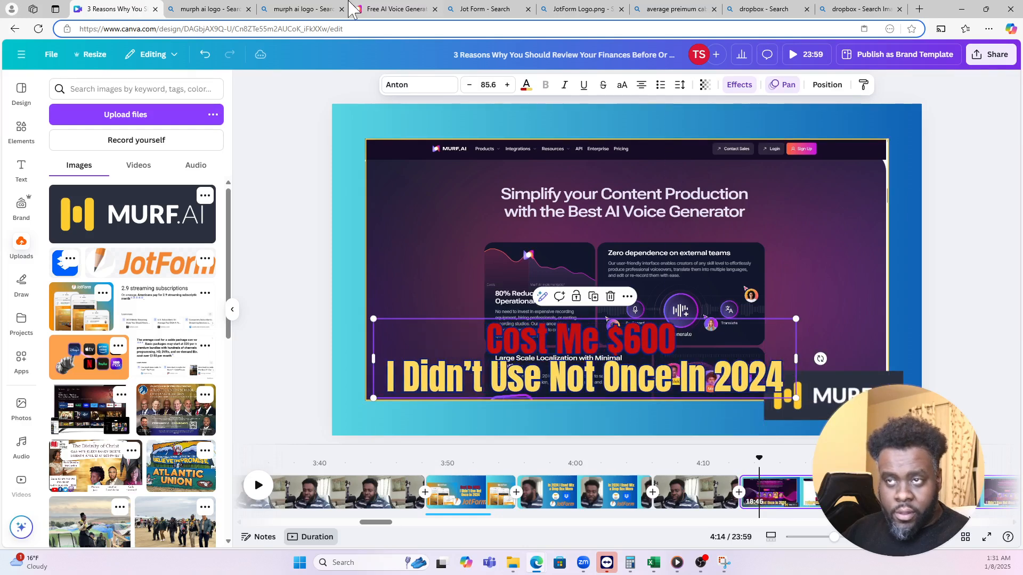
- Open the pricing page on the Murf AI website to check the plan costs
{"action": "left_click", "coordinate": [415, 9]}
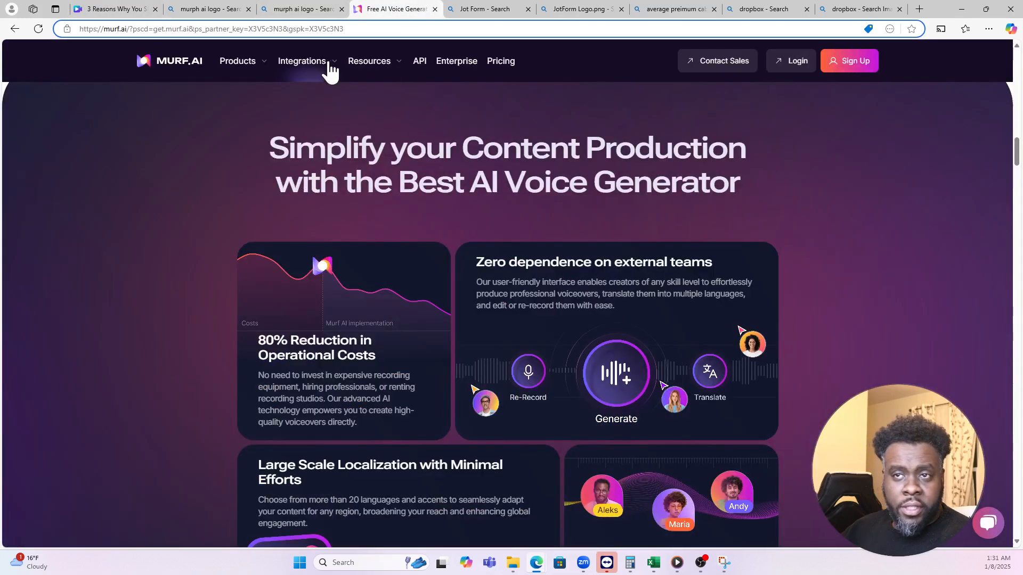
{"action": "left_click", "coordinate": [501, 61]}
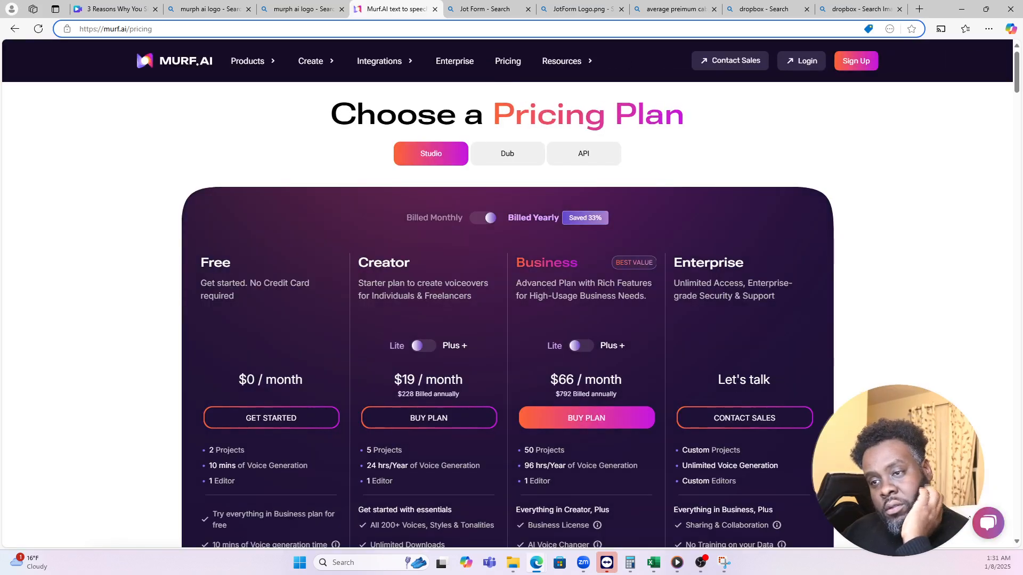
- Examine the prices and included features of the Murf AI Studio plans on the pricing page
{"action": "scroll", "coordinate": [516, 109], "scroll_direction": "down", "scroll_amount": 2}
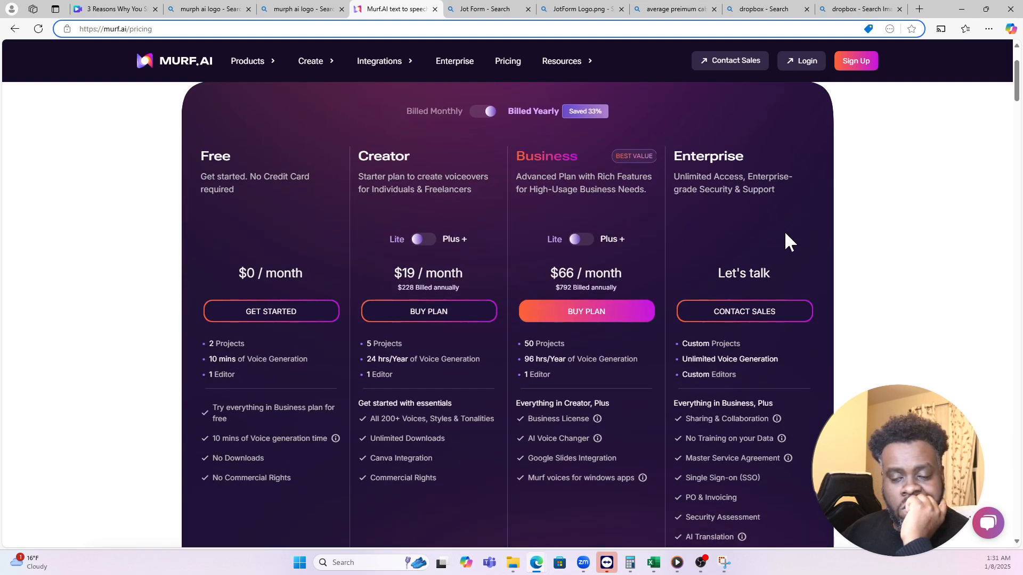
{"action": "scroll", "coordinate": [806, 237], "scroll_direction": "down", "scroll_amount": 5}
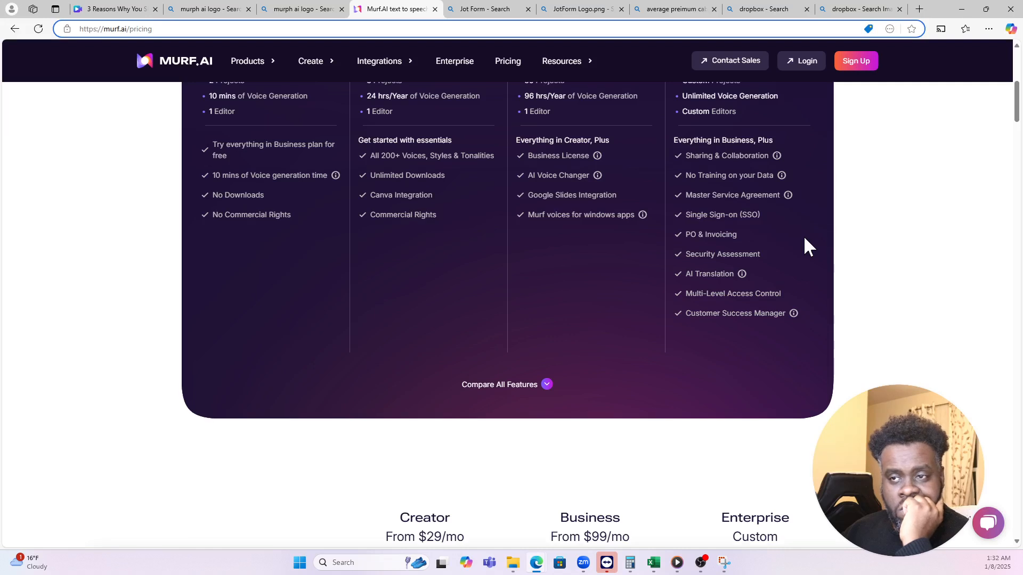
{"action": "scroll", "coordinate": [804, 239], "scroll_direction": "up", "scroll_amount": 3}
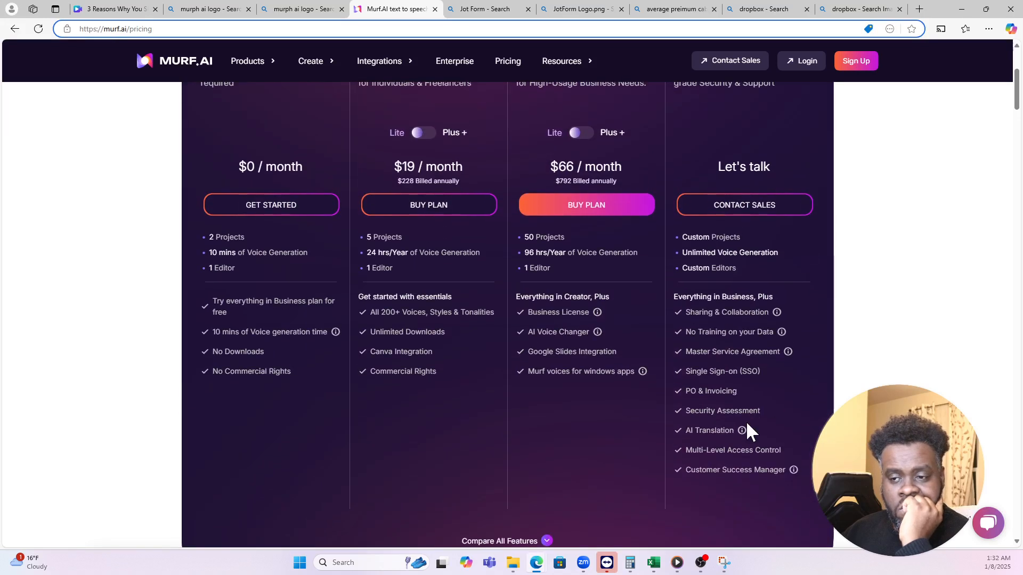
{"action": "mouse_move", "coordinate": [655, 559]}
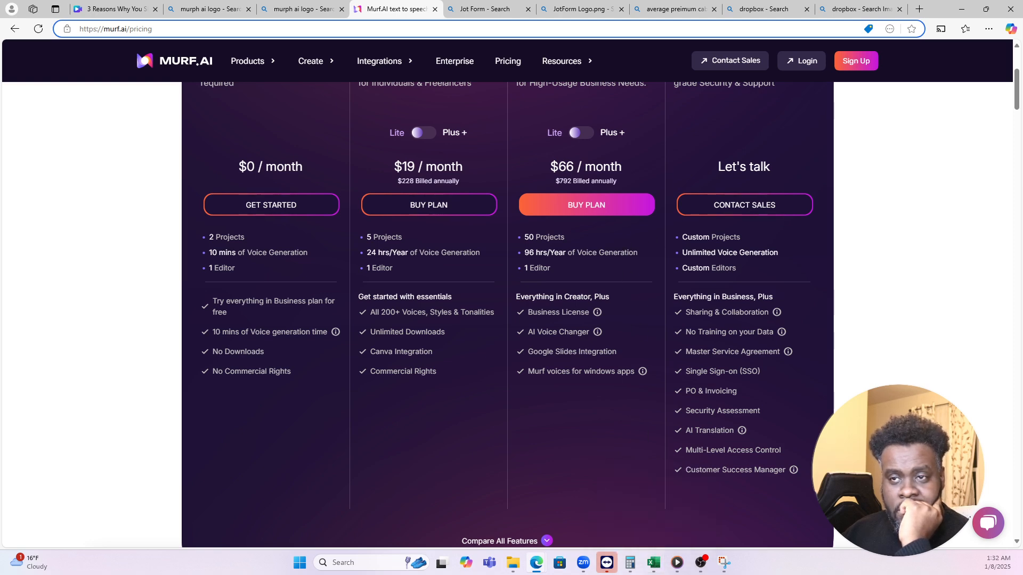
{"action": "scroll", "coordinate": [507, 315], "scroll_direction": "up", "scroll_amount": 1}
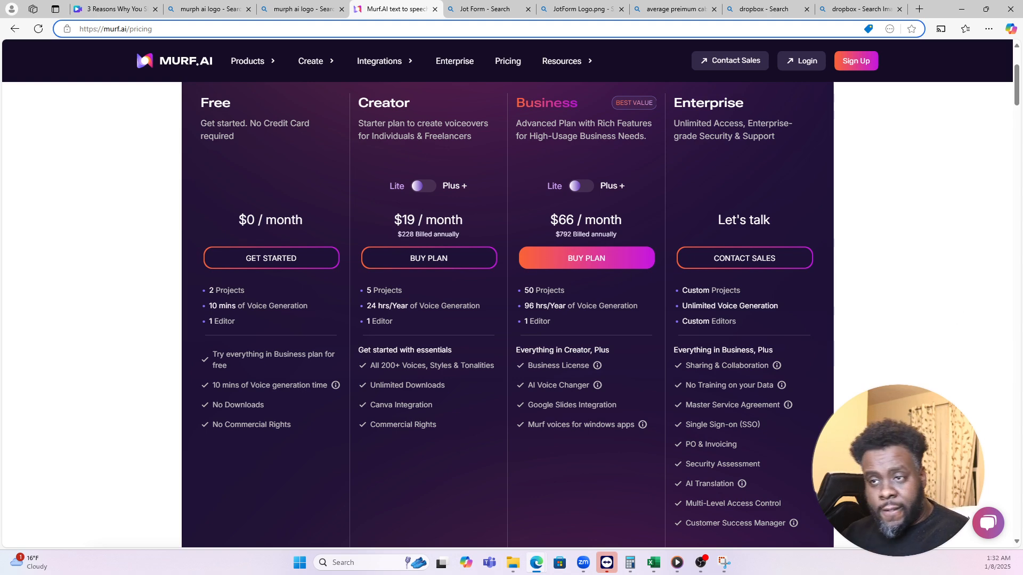
{"action": "scroll", "coordinate": [580, 224], "scroll_direction": "up", "scroll_amount": 3}
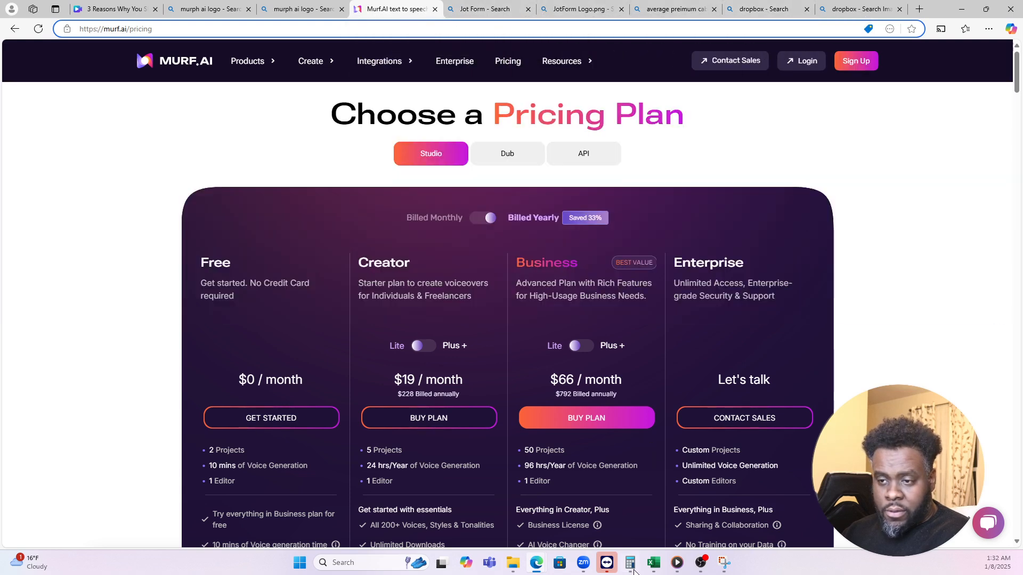
- Switch to Calculator, multiply 39.99 by 12 and copy the result
{"action": "left_click", "coordinate": [633, 562]}
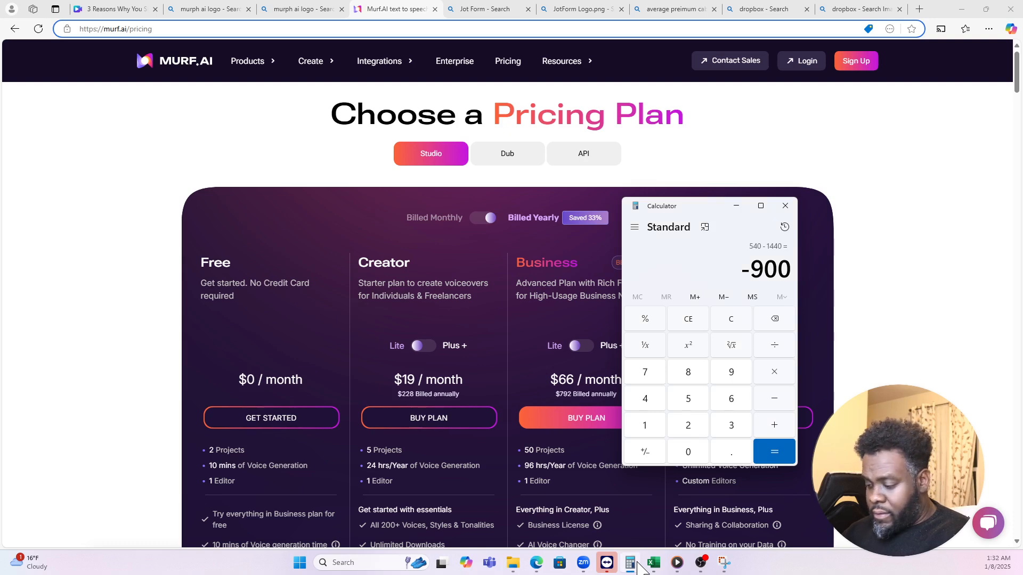
{"action": "type", "text": "3"}
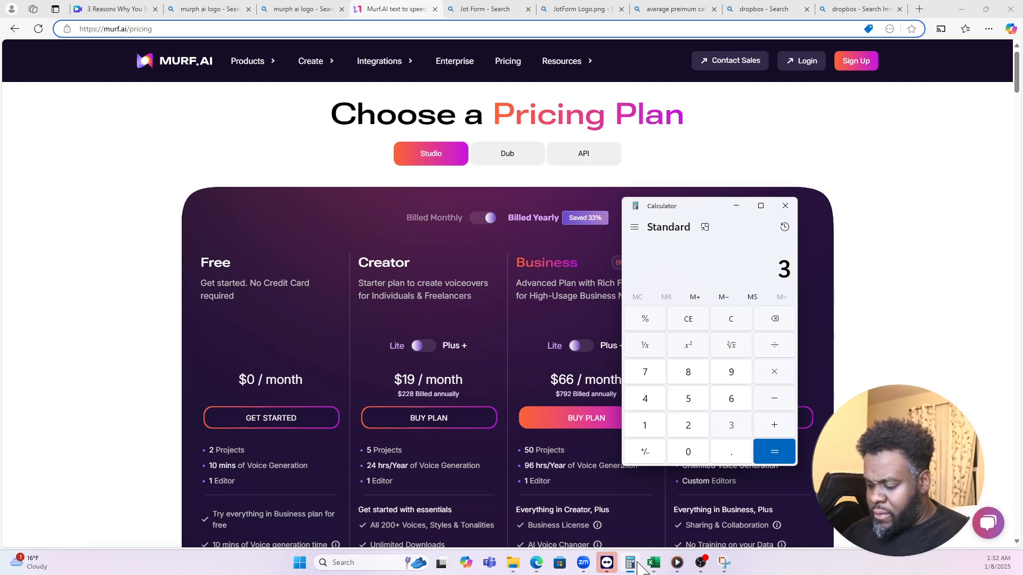
{"action": "type", "text": "9.99"}
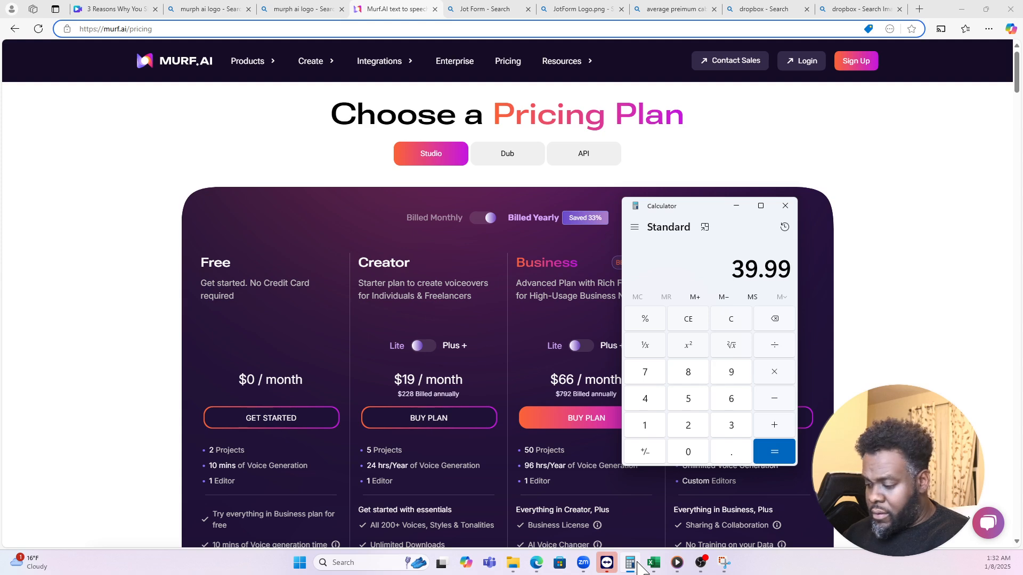
{"action": "type", "text": " × 12"}
{"action": "key", "text": "Return"}
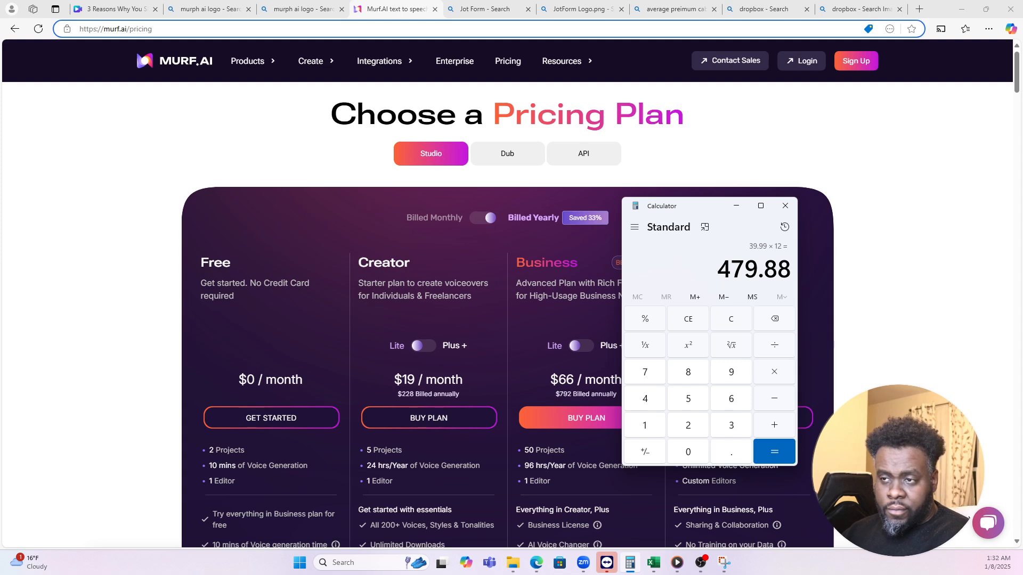
{"action": "key", "text": "ctrl+c"}
{"action": "left_click_drag", "start_coordinate": [717, 269], "coordinate": [777, 269]}
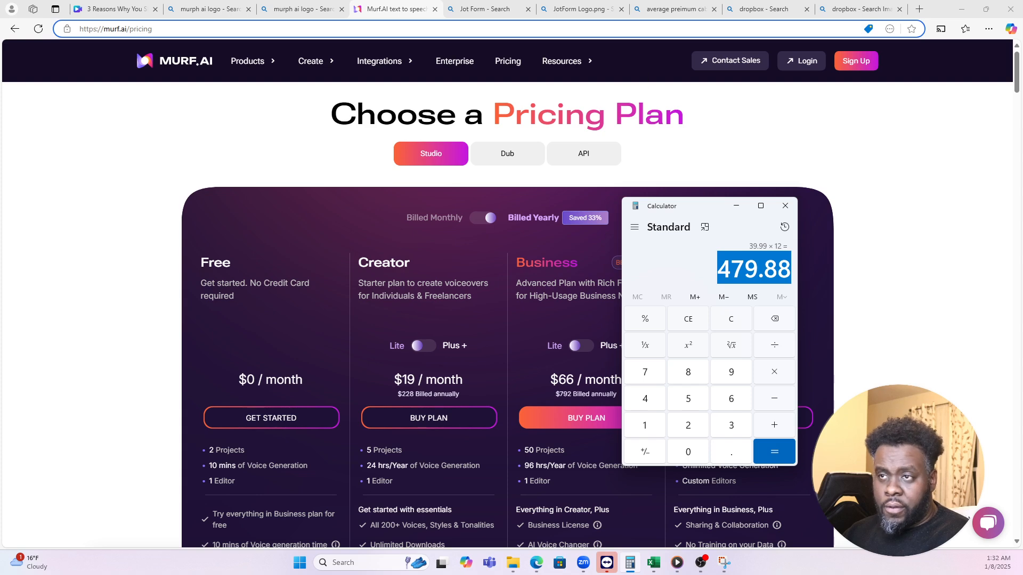
- Return to the Canva design and replace the 600 in the Murf AI caption with the copied amount as plain text
{"action": "left_click", "coordinate": [410, 11]}
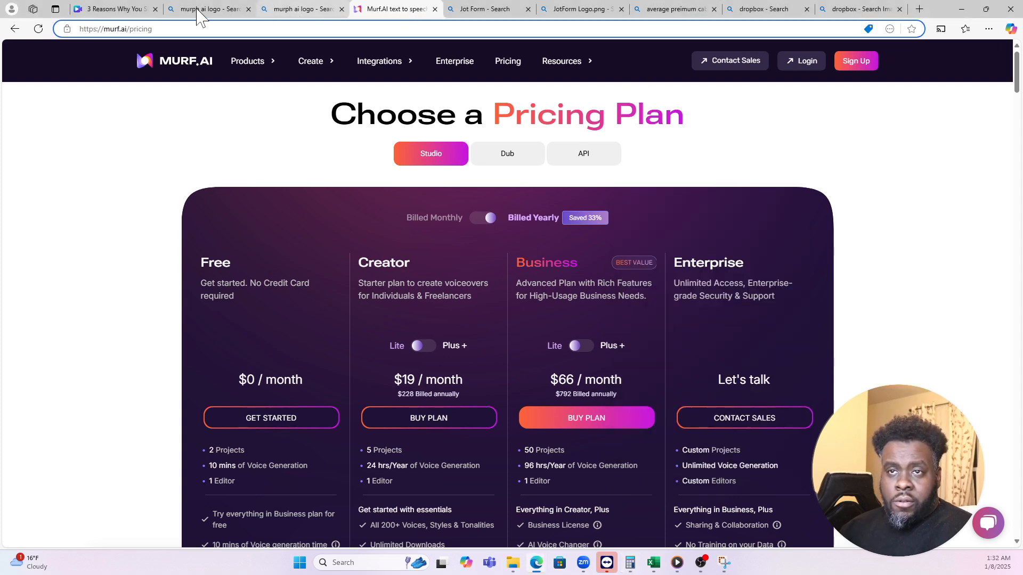
{"action": "left_click", "coordinate": [202, 9]}
{"action": "left_click", "coordinate": [107, 9]}
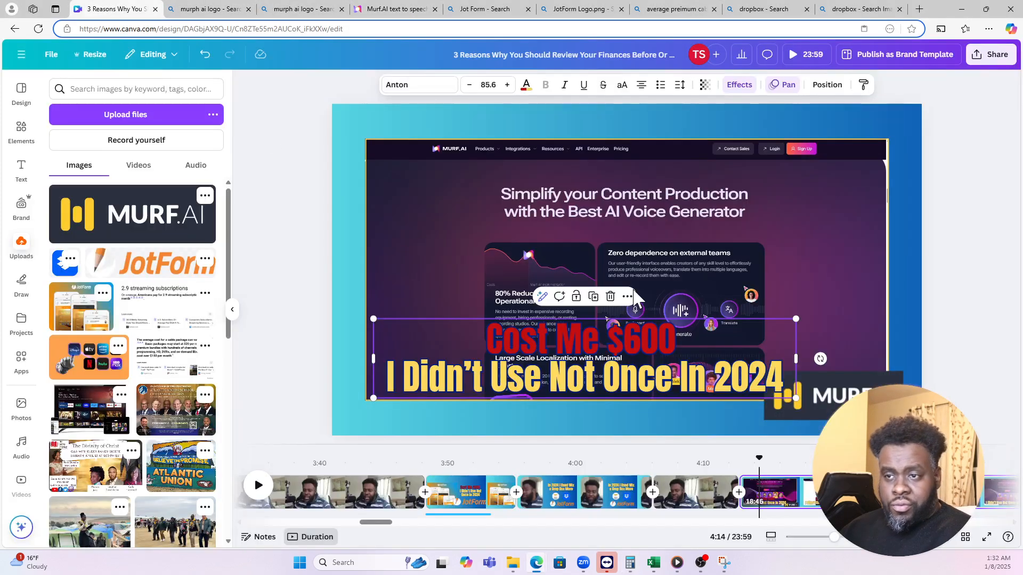
{"action": "left_click", "coordinate": [610, 345]}
{"action": "double_click", "coordinate": [634, 343]}
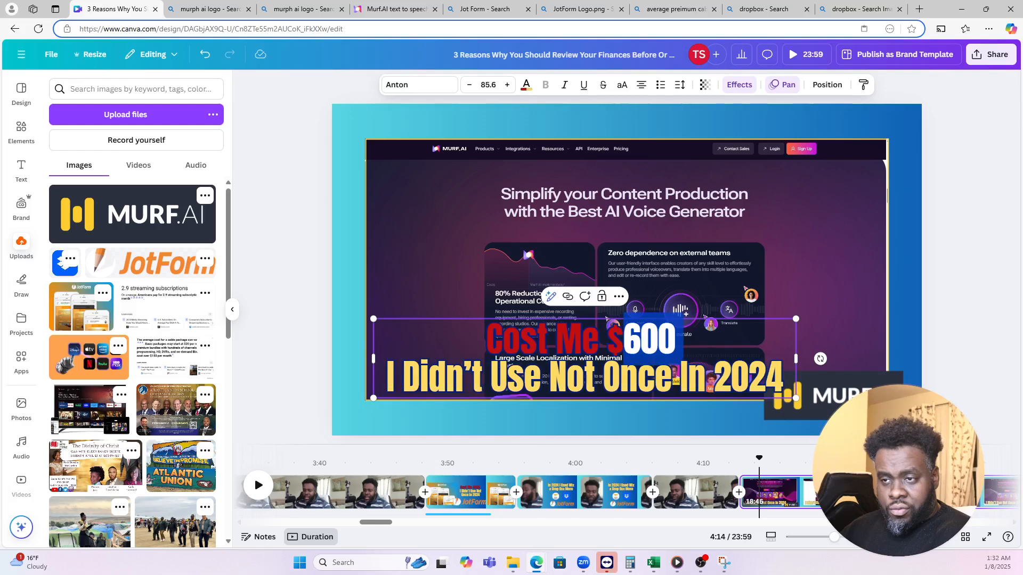
{"action": "right_click", "coordinate": [627, 342]}
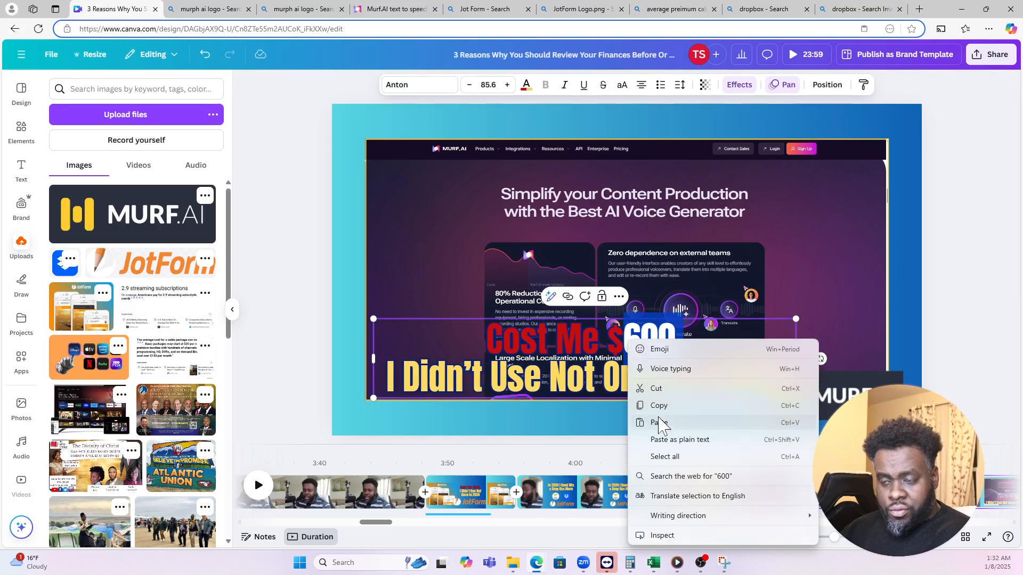
{"action": "left_click", "coordinate": [663, 440]}
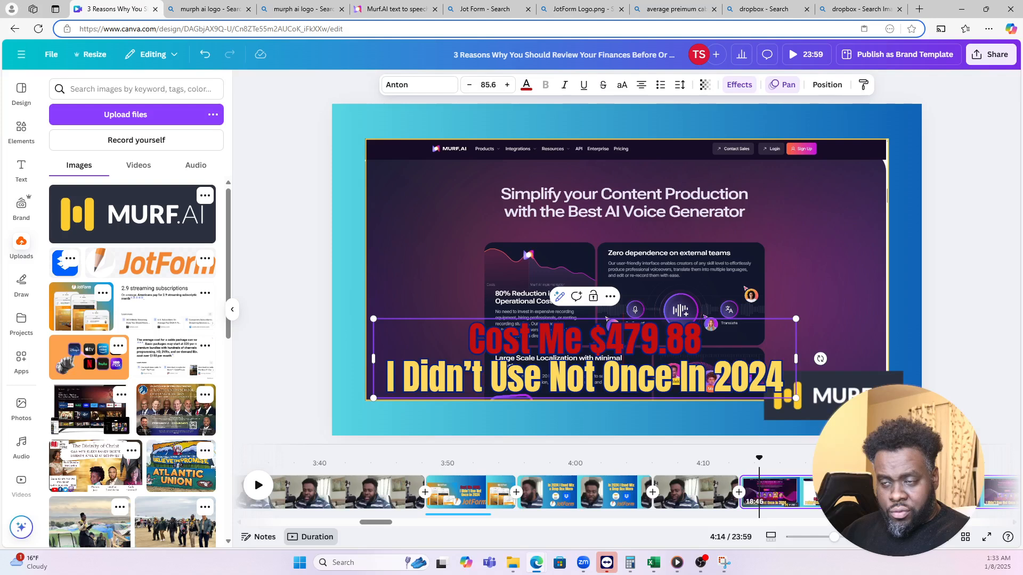
- Round the caption's amount to $480 and move the caption down to the page's lower edge
{"action": "left_click_drag", "start_coordinate": [623, 341], "coordinate": [702, 341]}
{"action": "type", "text": "80"}
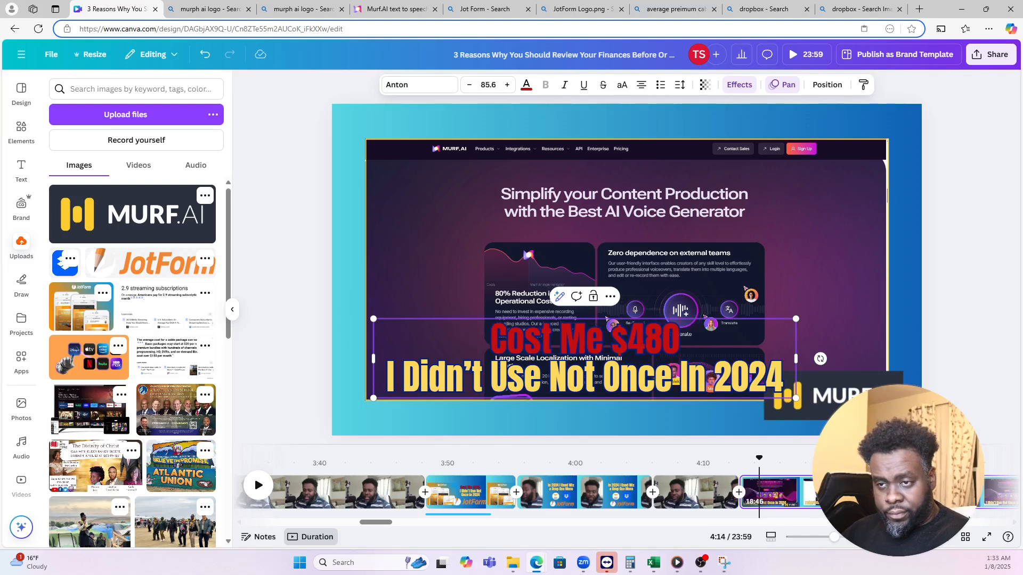
{"action": "left_click", "coordinate": [947, 288]}
{"action": "left_click", "coordinate": [613, 355]}
{"action": "left_click_drag", "start_coordinate": [617, 362], "coordinate": [579, 397]}
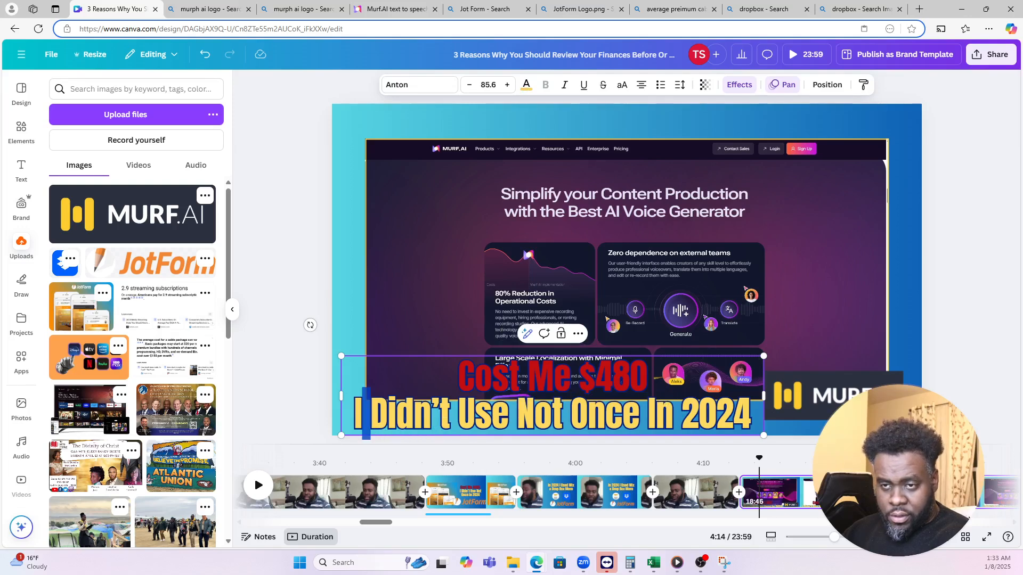
- Replace the caption's second line with "Used A Few Times"
{"action": "left_click", "coordinate": [366, 432]}
{"action": "left_click_drag", "start_coordinate": [357, 421], "coordinate": [751, 421]}
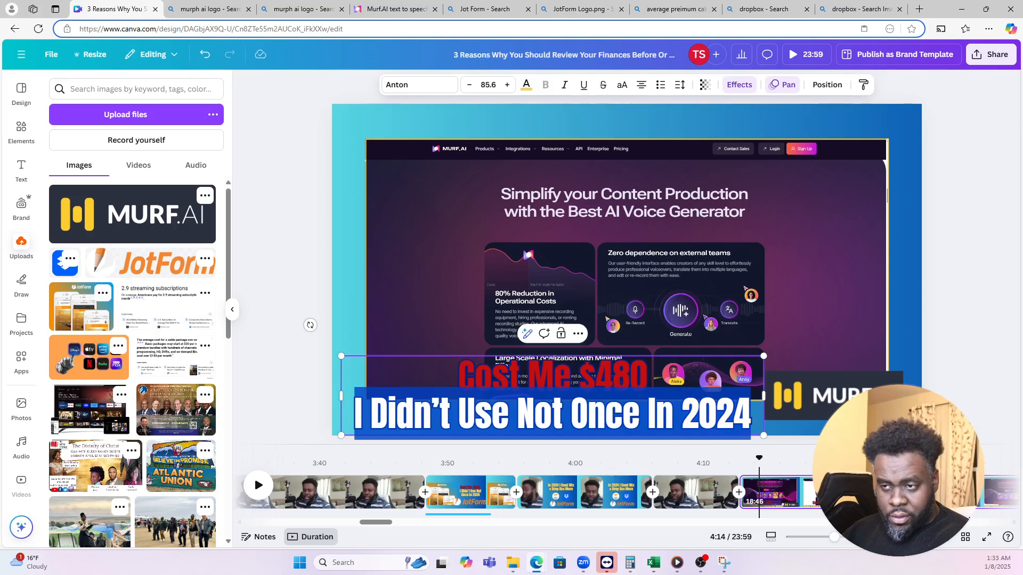
{"action": "type", "text": "Used"}
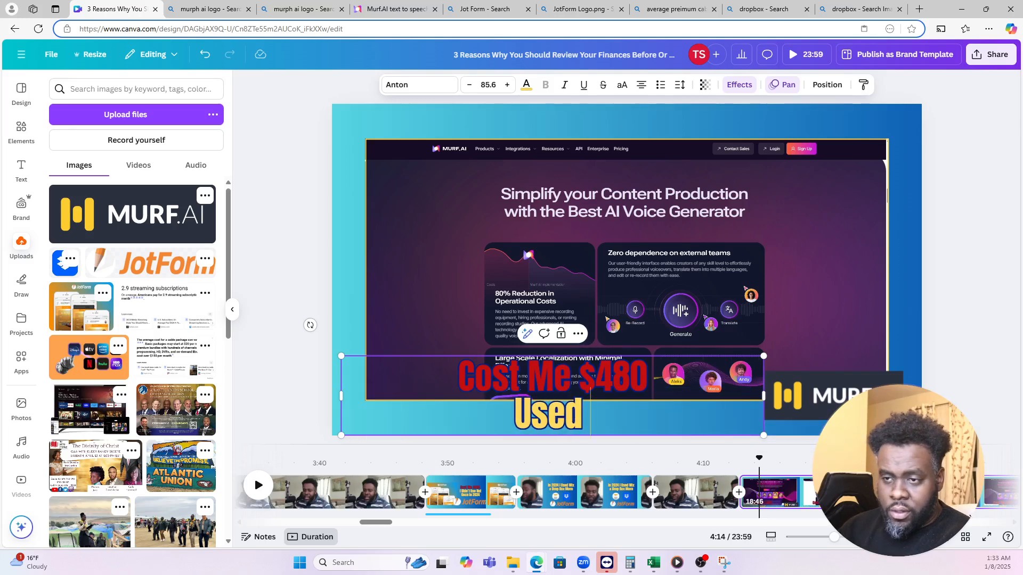
{"action": "type", "text": " a"}
{"action": "key", "text": "BackSpace"}
{"action": "key", "text": "BackSpace"}
{"action": "type", "text": "A"}
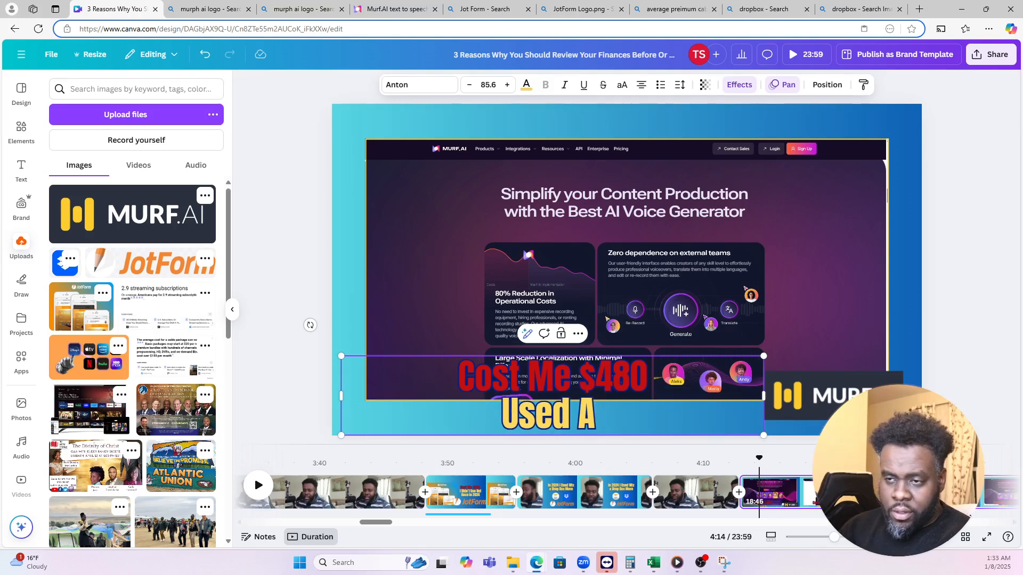
{"action": "type", "text": " H"}
{"action": "key", "text": "BackSpace"}
{"action": "key", "text": "BackSpace"}
{"action": "key", "text": "BackSpace"}
{"action": "key", "text": "BackSpace"}
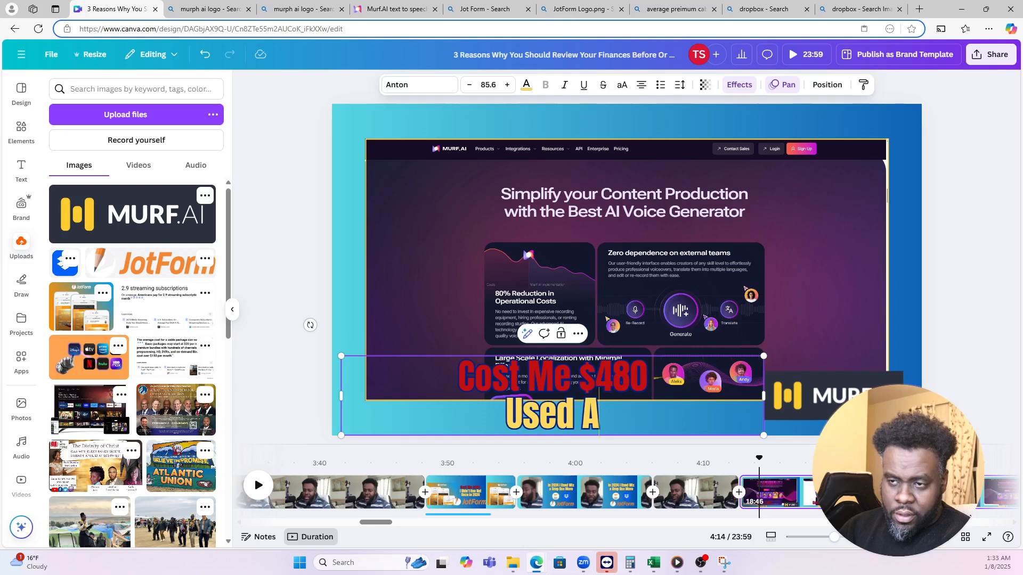
{"action": "type", "text": "A Few ti"}
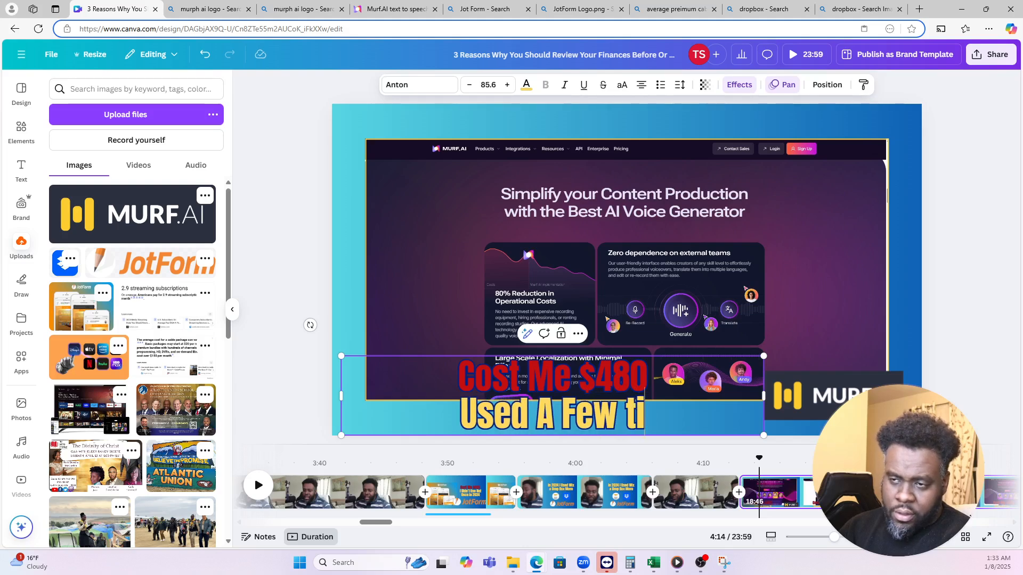
{"action": "key", "text": "BackSpace"}
{"action": "key", "text": "BackSpace"}
{"action": "type", "text": "Time"}
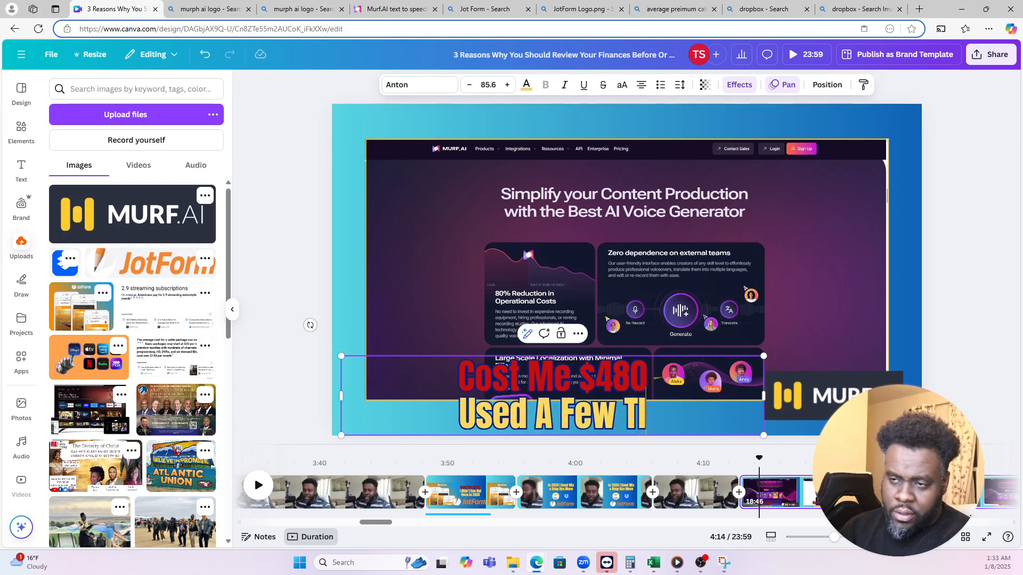
{"action": "key", "text": "BackSpace"}
{"action": "key", "text": "BackSpace"}
{"action": "key", "text": "BackSpace"}
{"action": "type", "text": "imes"}
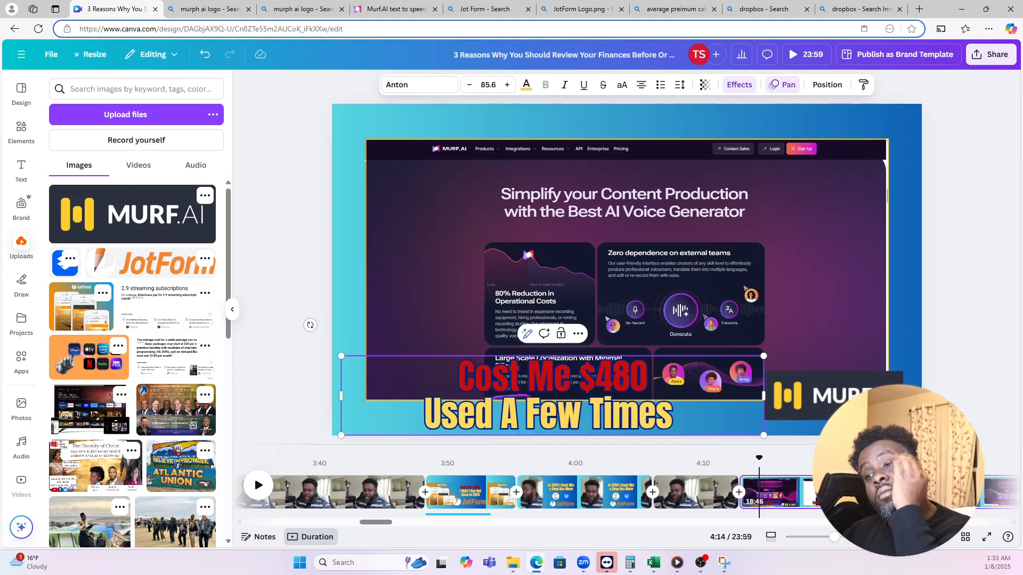
- Join the caption's two lines into one, widen its box to fit and shrink the text to size 75.1
{"action": "key", "text": "BackSpace"}
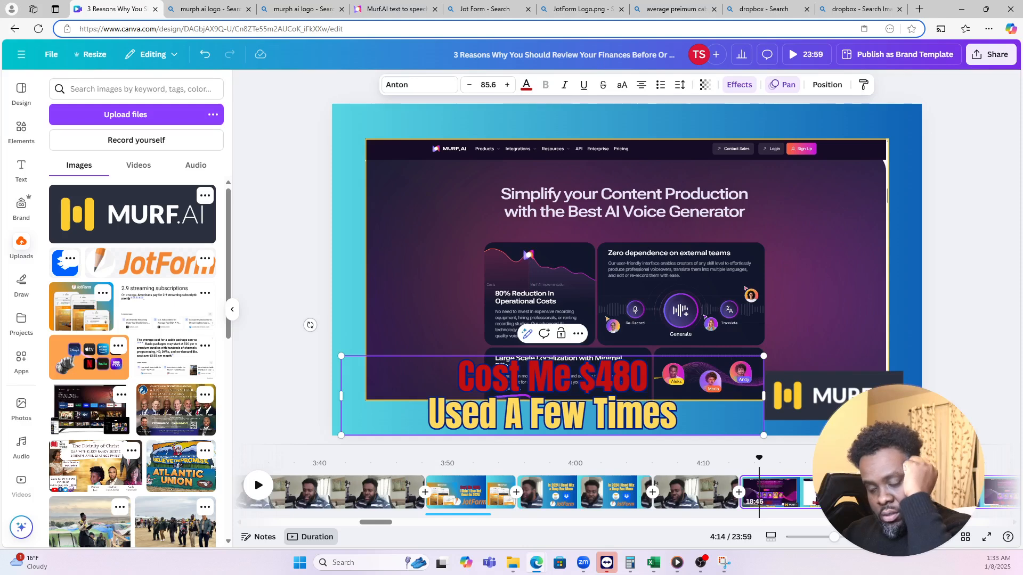
{"action": "key", "text": "BackSpace"}
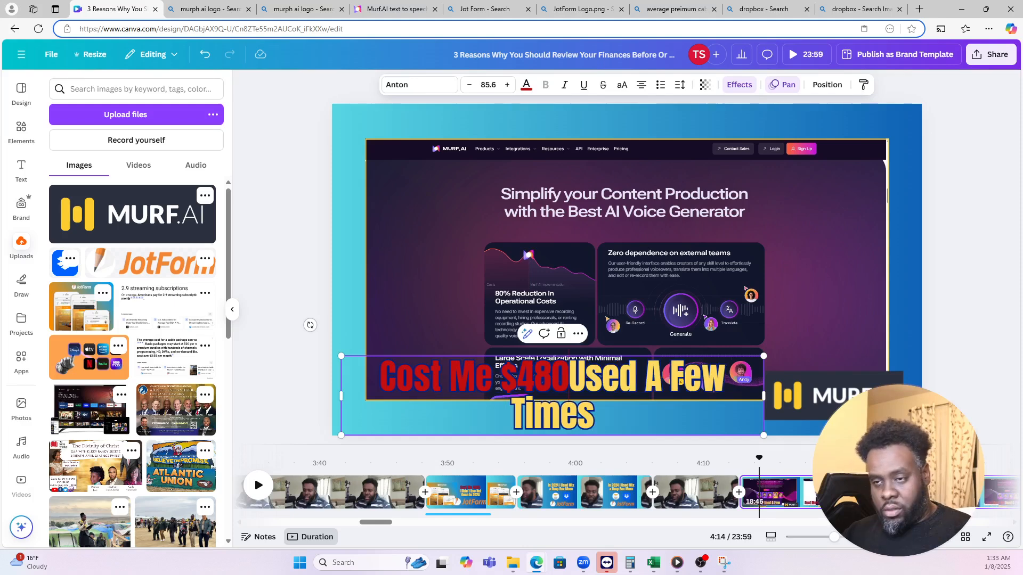
{"action": "left_click_drag", "start_coordinate": [763, 395], "coordinate": [802, 395]}
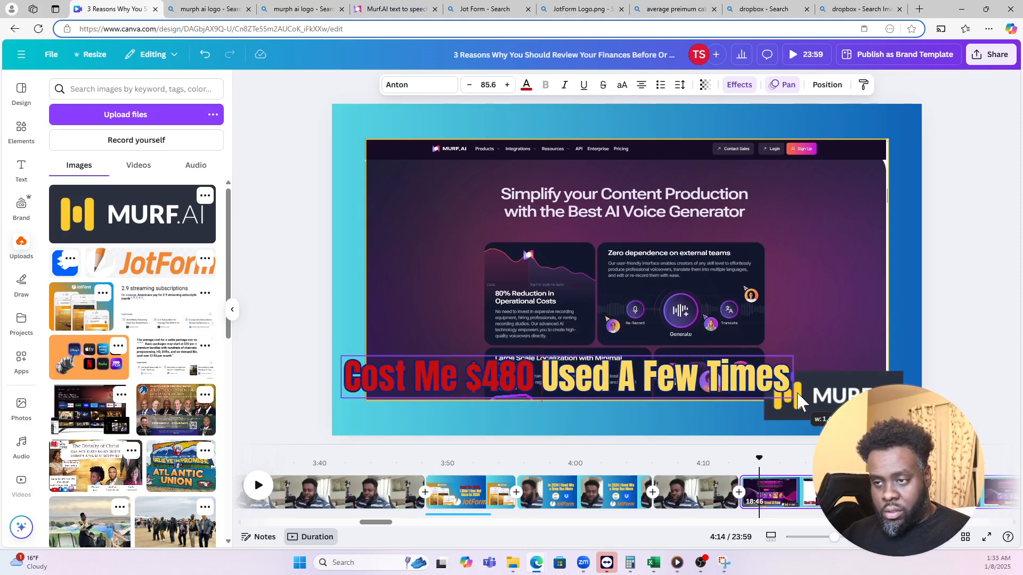
{"action": "left_click_drag", "start_coordinate": [805, 358], "coordinate": [748, 361]}
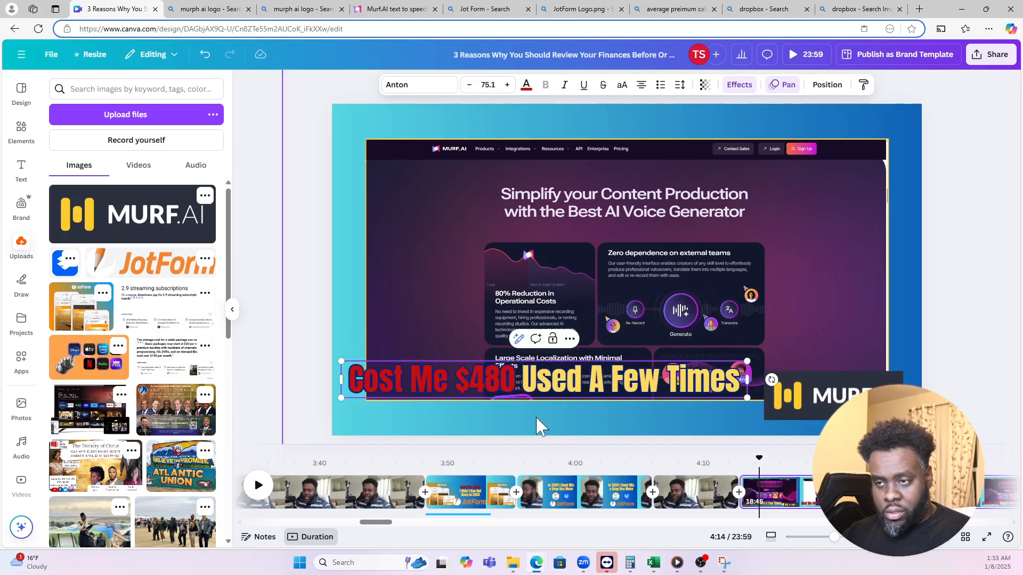
- Place the caption along the lower edge of the Murf AI screen recording, shrinking the recording to make room for it
{"action": "left_click", "coordinate": [527, 404]}
{"action": "left_click_drag", "start_coordinate": [532, 375], "coordinate": [535, 414]}
{"action": "left_click", "coordinate": [432, 370]}
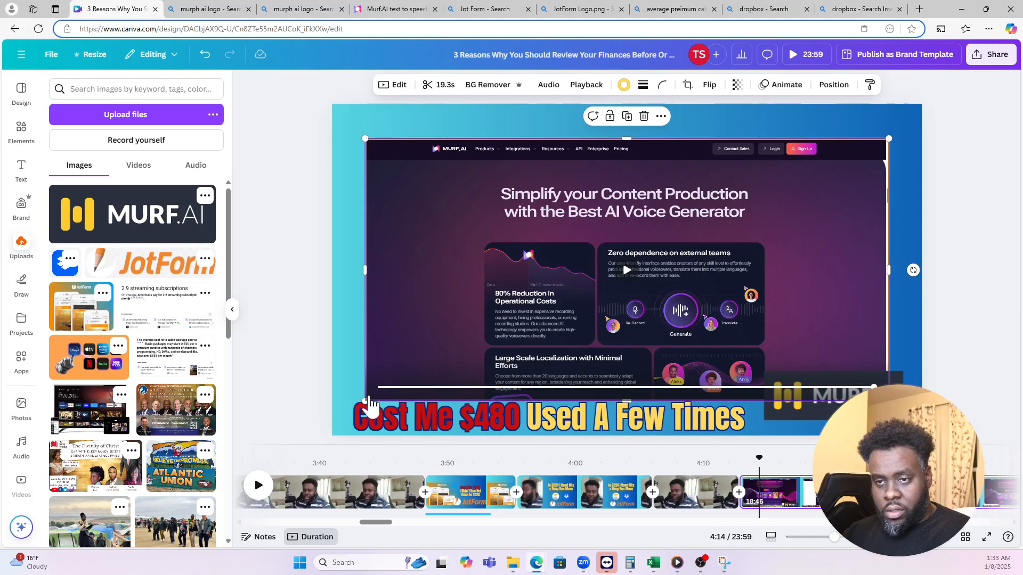
{"action": "left_click_drag", "start_coordinate": [366, 400], "coordinate": [407, 402]}
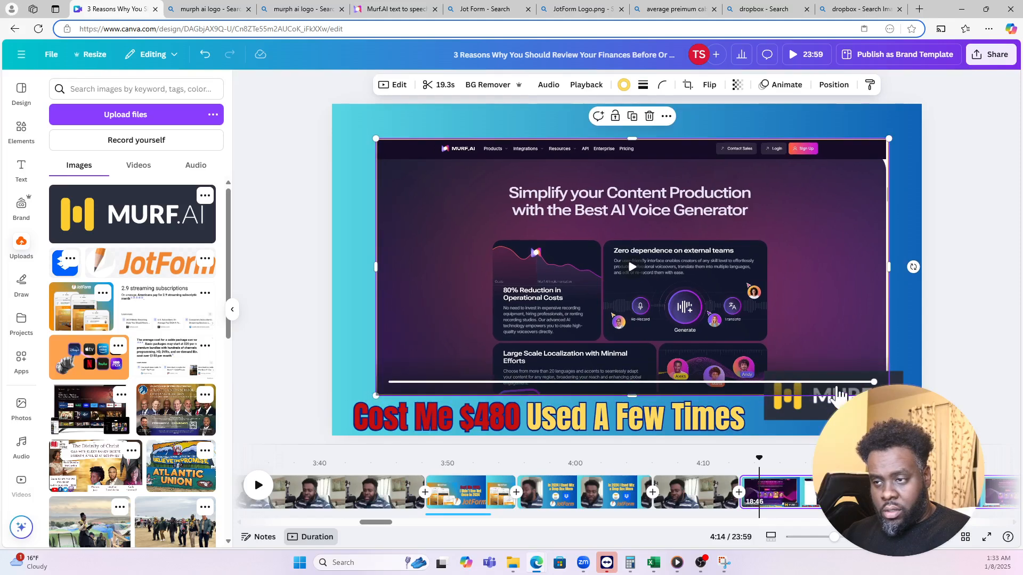
{"action": "left_click_drag", "start_coordinate": [889, 395], "coordinate": [877, 382]}
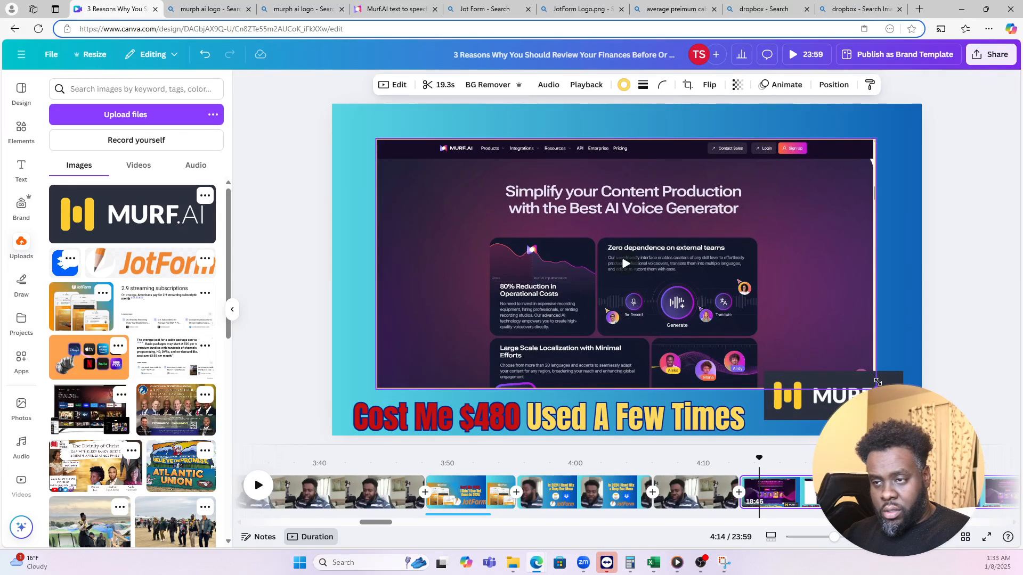
{"action": "left_click_drag", "start_coordinate": [602, 414], "coordinate": [599, 405]}
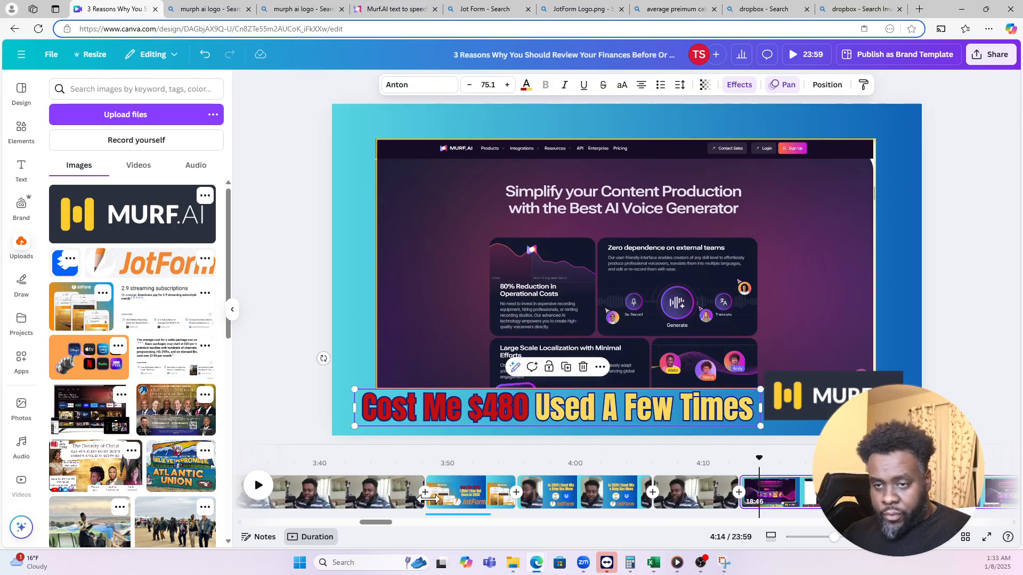
- Copy the Cash Register sound from the JotForm page and place the copy at 4:12, where the Murf AI page starts
{"action": "left_click", "coordinate": [445, 514]}
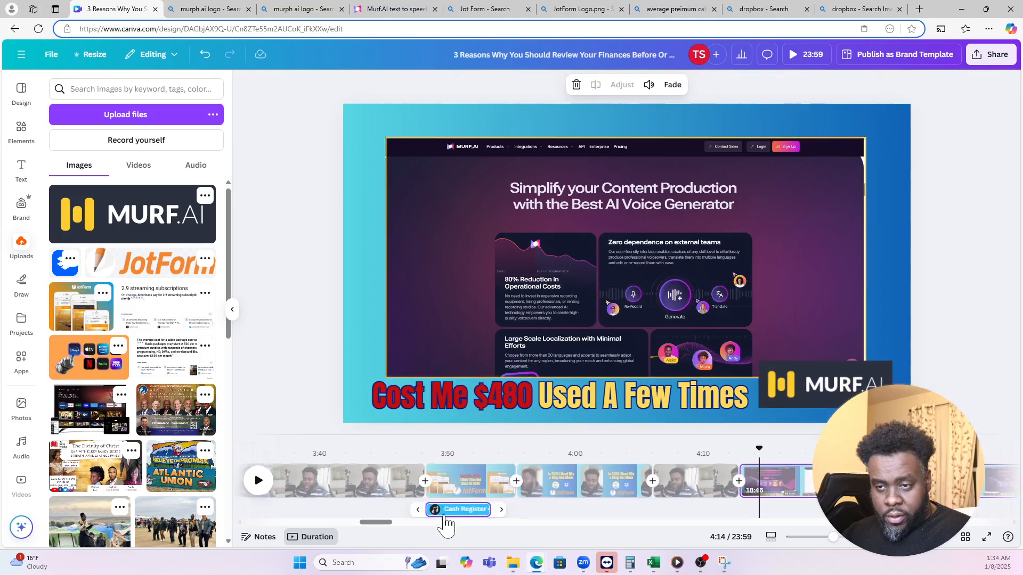
{"action": "right_click", "coordinate": [450, 511]}
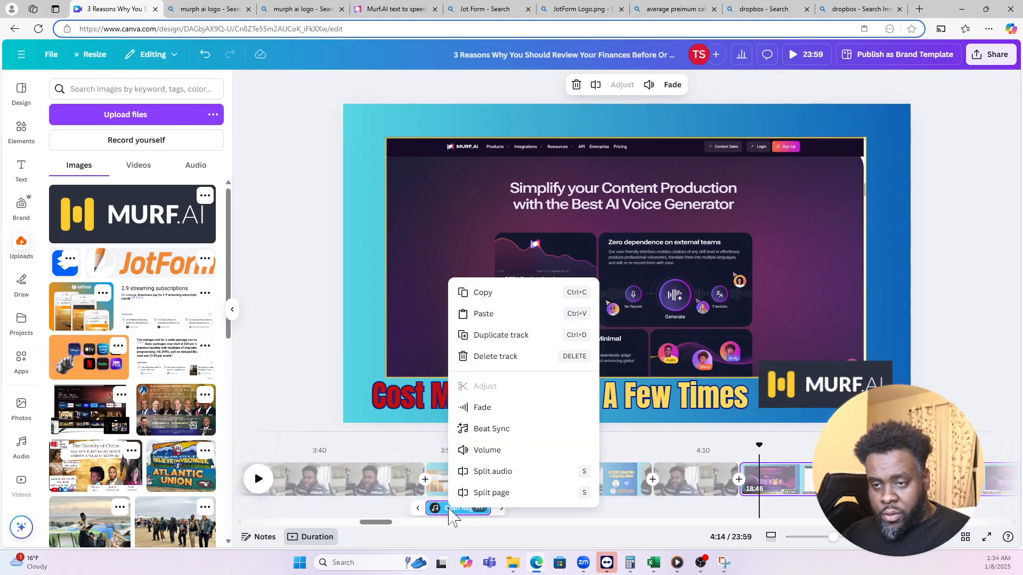
{"action": "left_click", "coordinate": [486, 296]}
{"action": "left_click", "coordinate": [771, 491]}
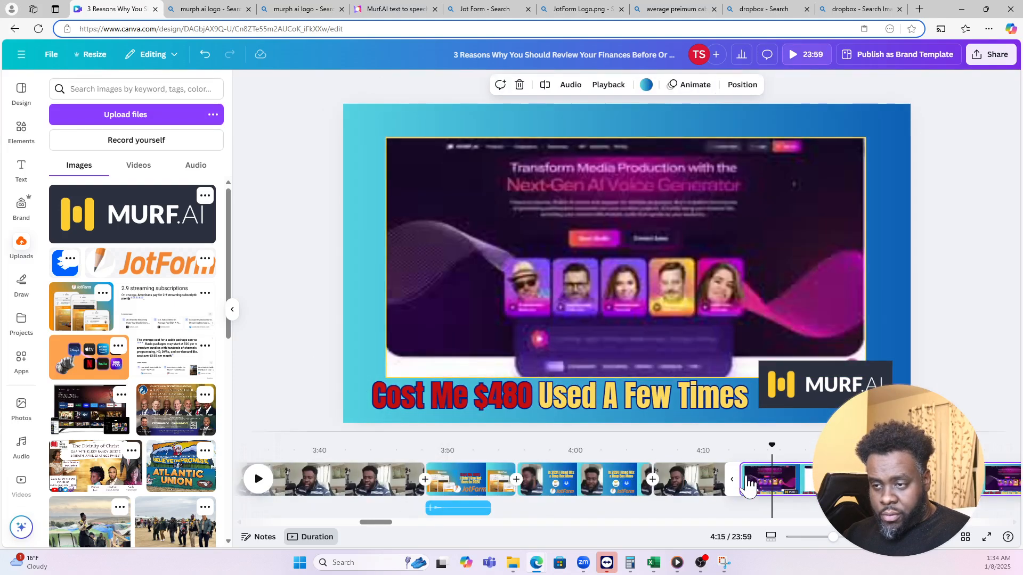
{"action": "left_click", "coordinate": [742, 482]}
{"action": "right_click", "coordinate": [743, 508]}
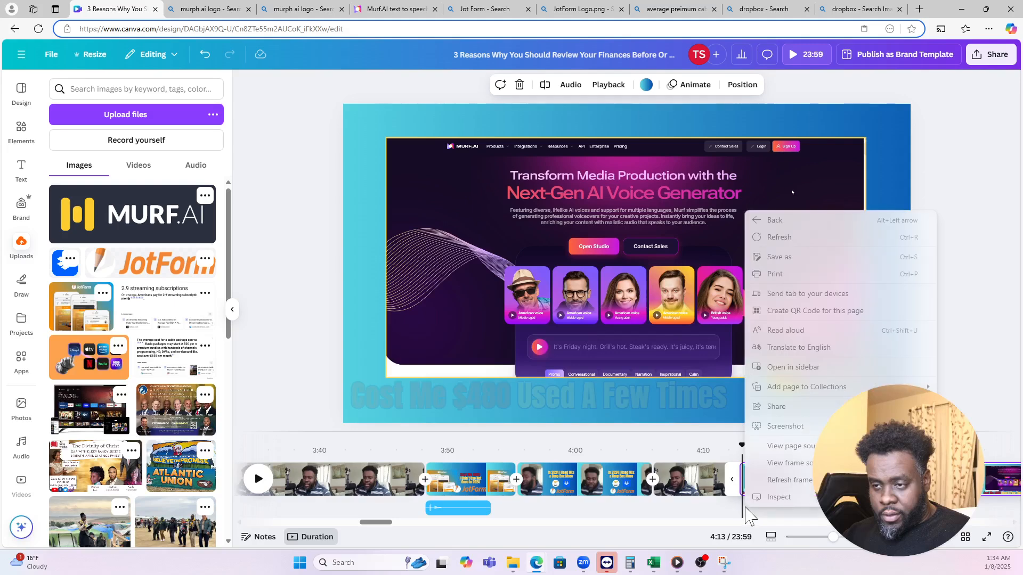
{"action": "left_click", "coordinate": [739, 504]}
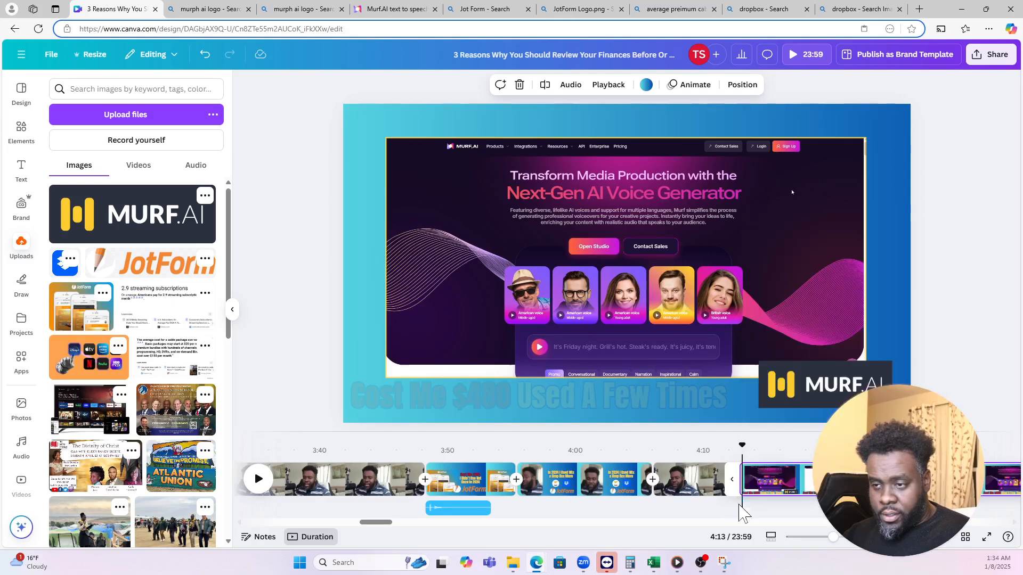
{"action": "left_click", "coordinate": [747, 506]}
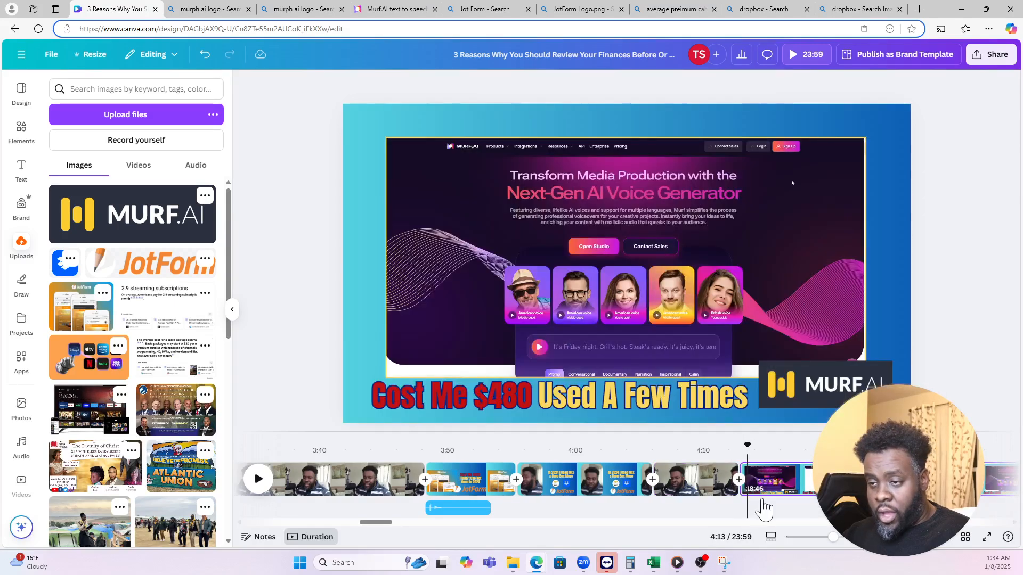
{"action": "left_click", "coordinate": [765, 508]}
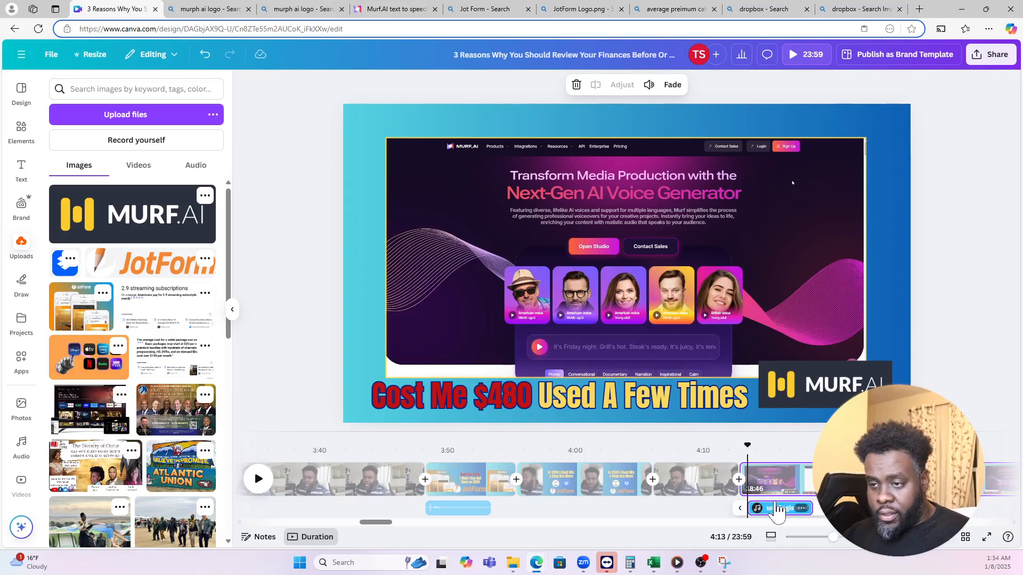
{"action": "left_click_drag", "start_coordinate": [773, 513], "coordinate": [761, 505]}
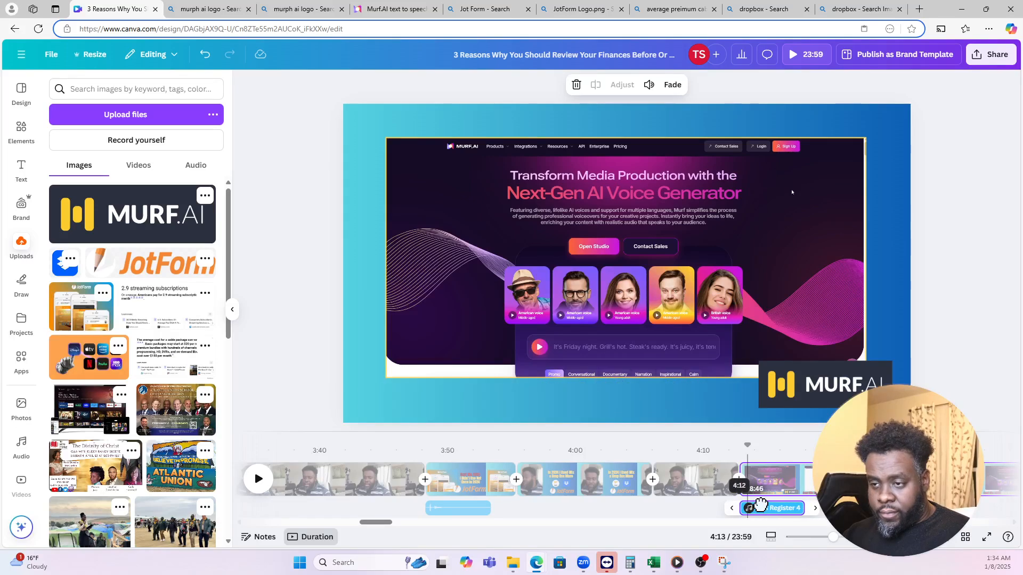
- Try to split the Murf AI page at 4:16, undoing the attempt
{"action": "left_click", "coordinate": [703, 482]}
{"action": "left_click", "coordinate": [701, 481]}
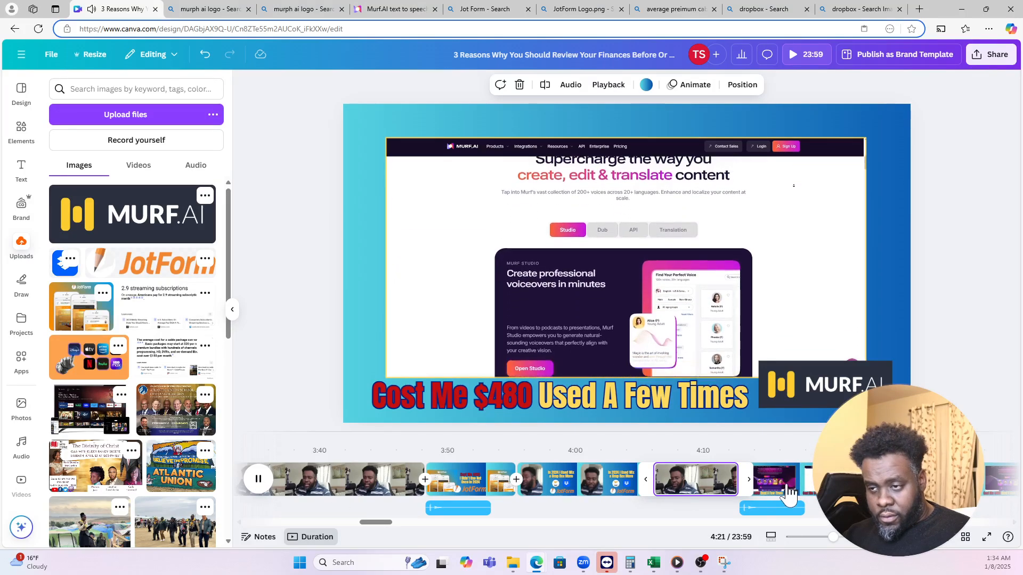
{"action": "left_click", "coordinate": [770, 487]}
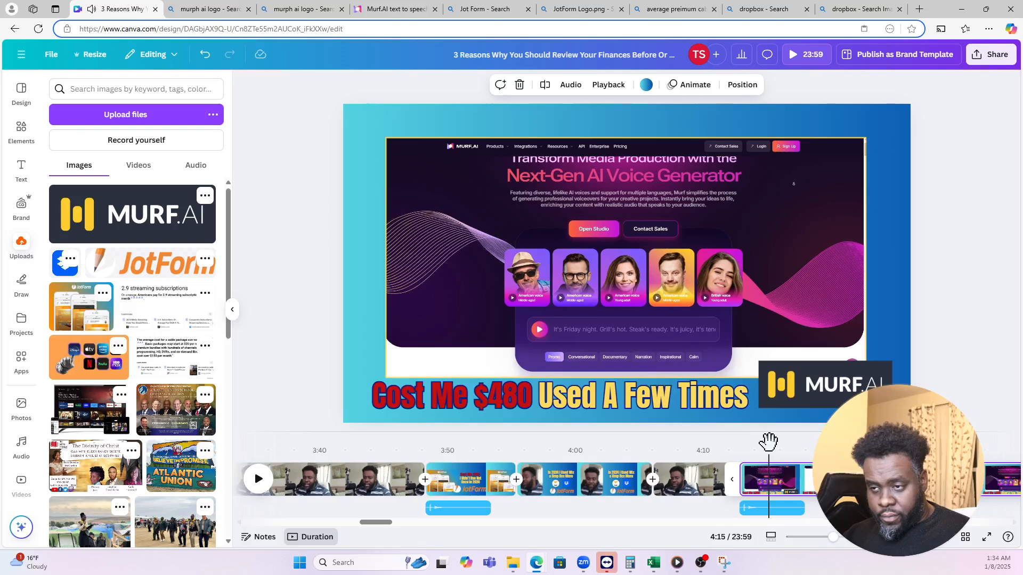
{"action": "left_click_drag", "start_coordinate": [769, 441], "coordinate": [736, 442]}
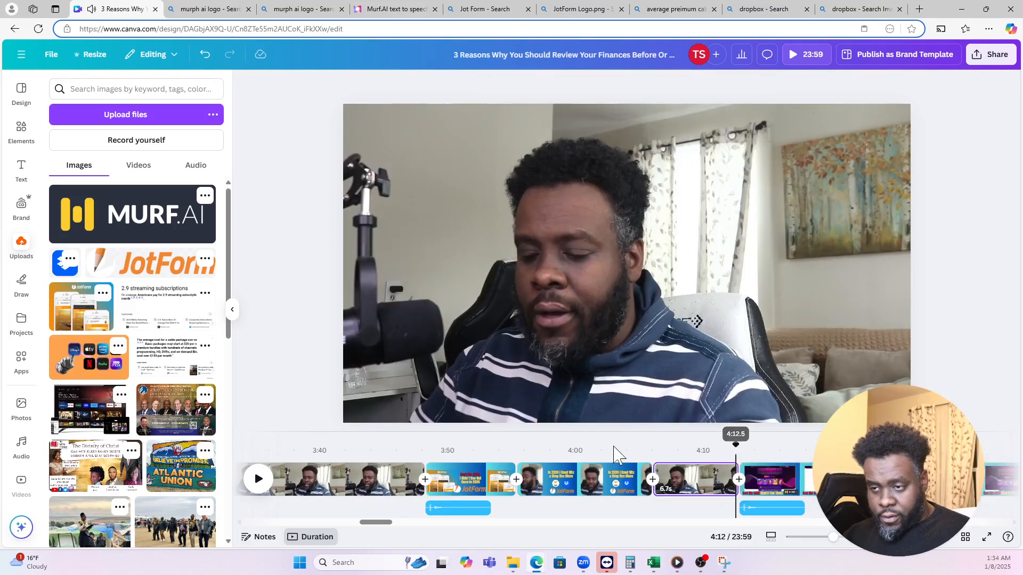
{"action": "left_click", "coordinate": [258, 480]}
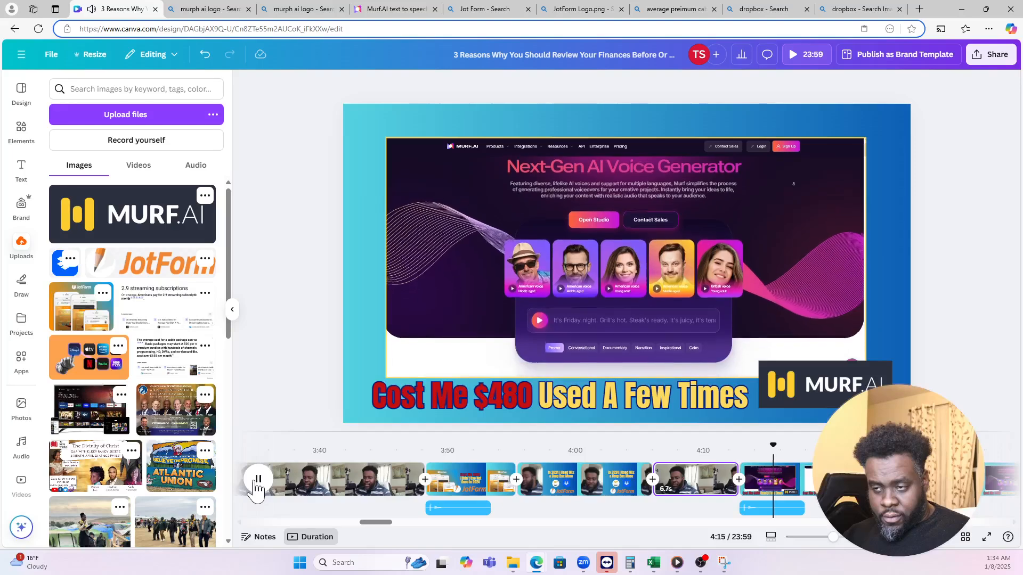
{"action": "left_click", "coordinate": [258, 479]}
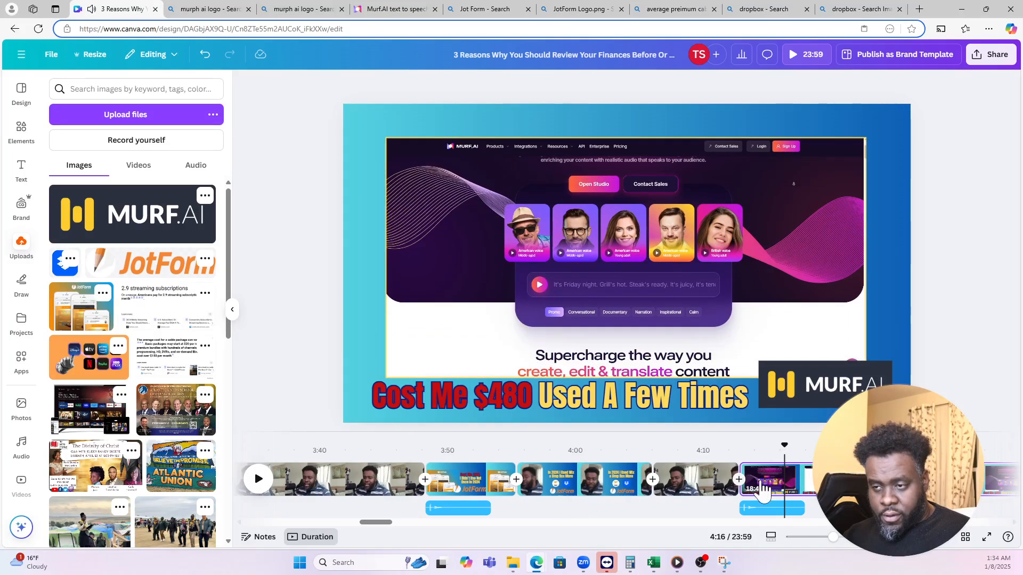
{"action": "left_click", "coordinate": [787, 493]}
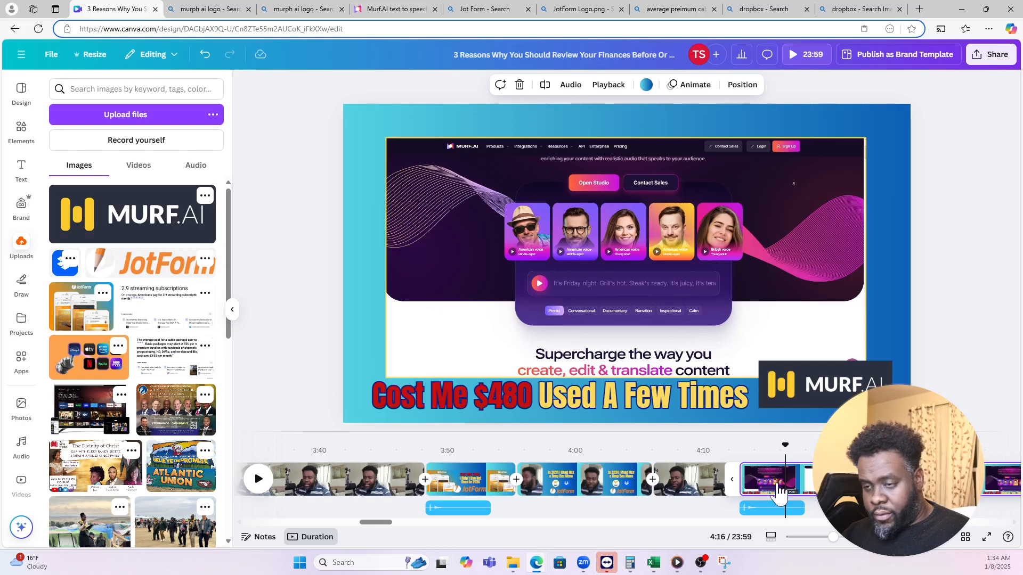
{"action": "key", "text": "s"}
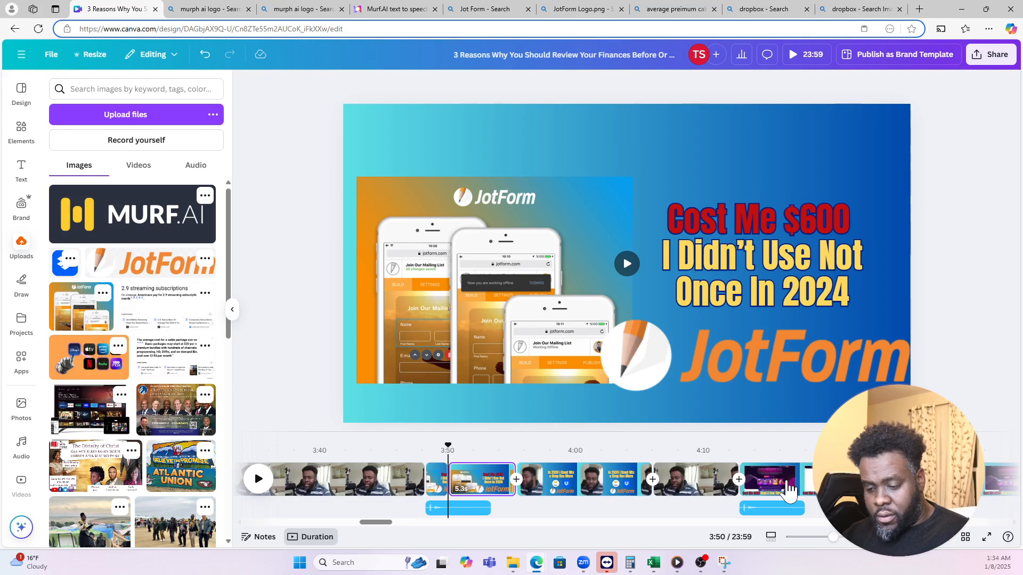
{"action": "key", "text": "ctrl+z"}
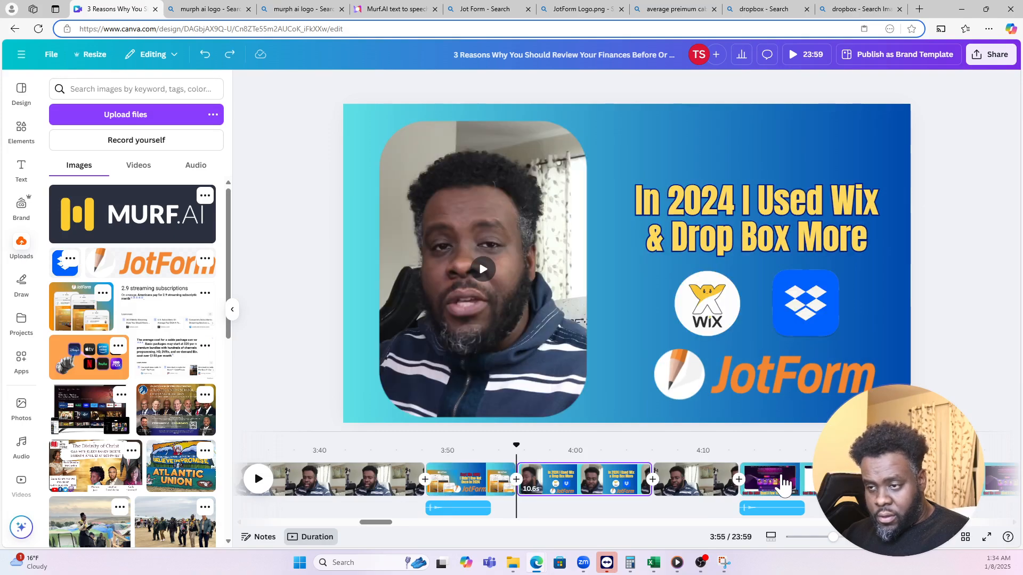
- Split the Murf AI page at 4:16 and delete its opening part
{"action": "left_click", "coordinate": [782, 483]}
{"action": "key", "text": "space"}
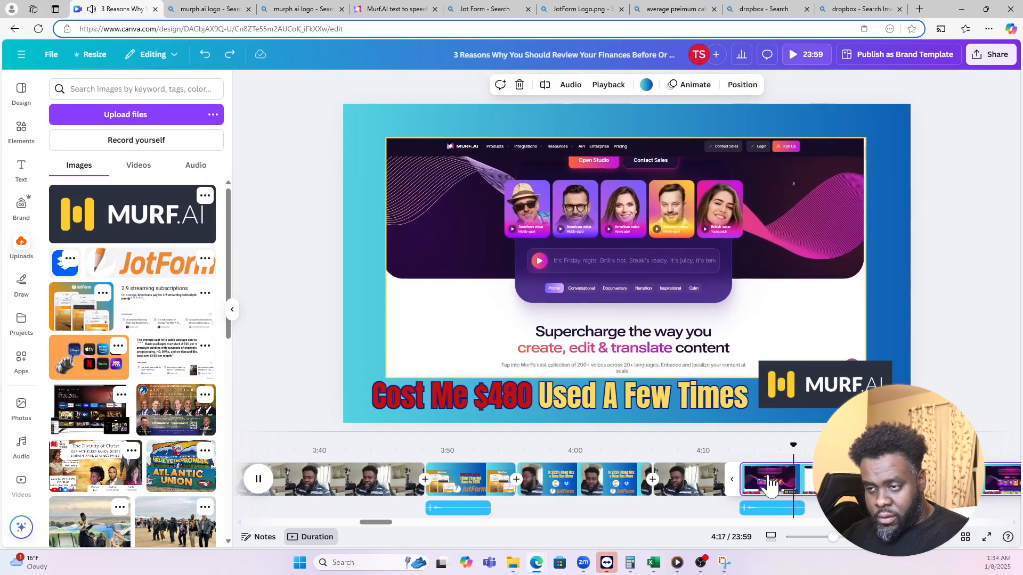
{"action": "left_click", "coordinate": [770, 485]}
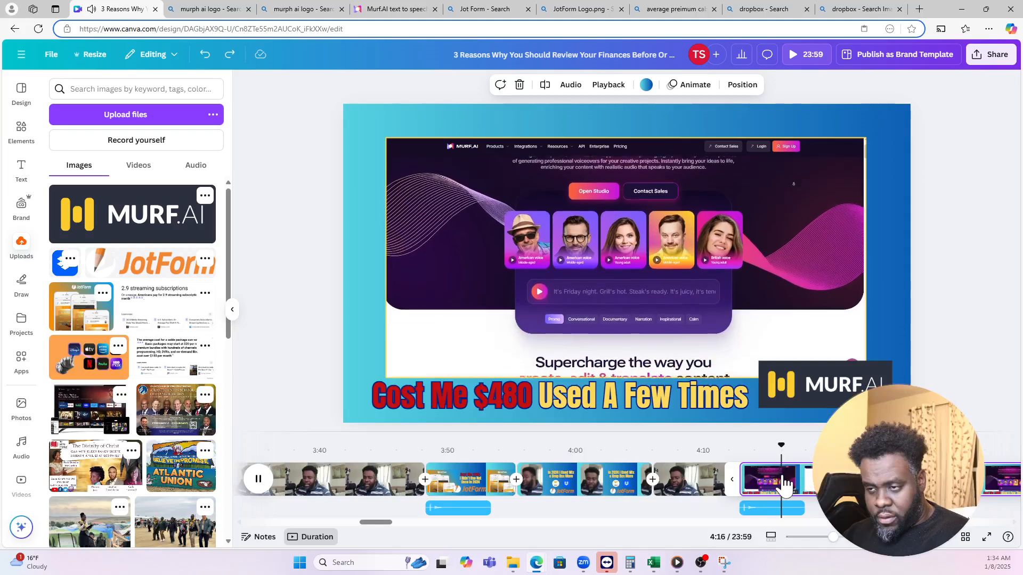
{"action": "key", "text": "space"}
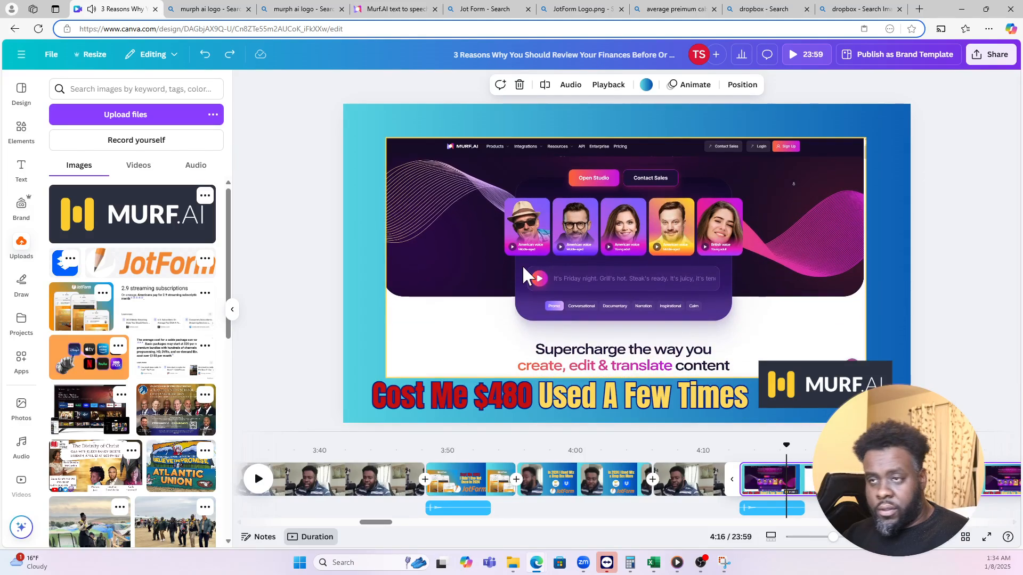
{"action": "left_click", "coordinate": [785, 477]}
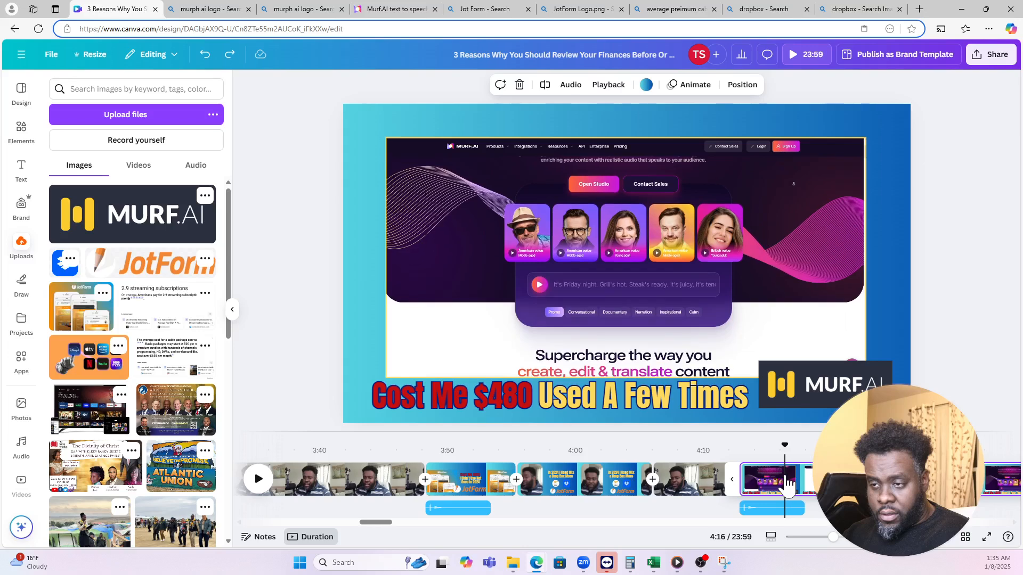
{"action": "left_click", "coordinate": [545, 85]}
{"action": "left_click", "coordinate": [756, 479]}
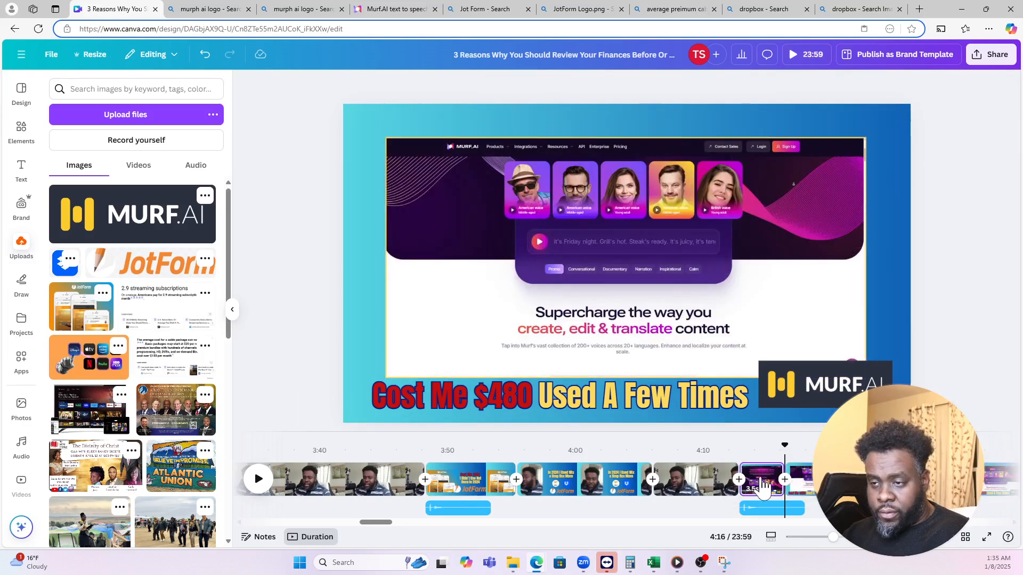
{"action": "key", "text": "Delete"}
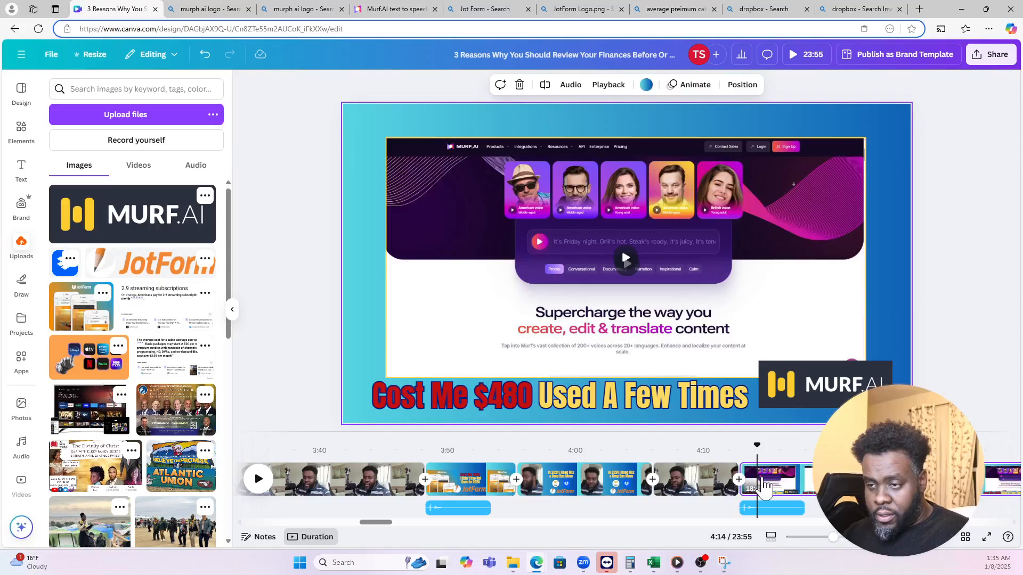
- Split the Murf AI page at 4:25 and delete the screen recording, caption and logo from the part that follows
{"action": "right_click", "coordinate": [720, 472]}
{"action": "key", "text": "space"}
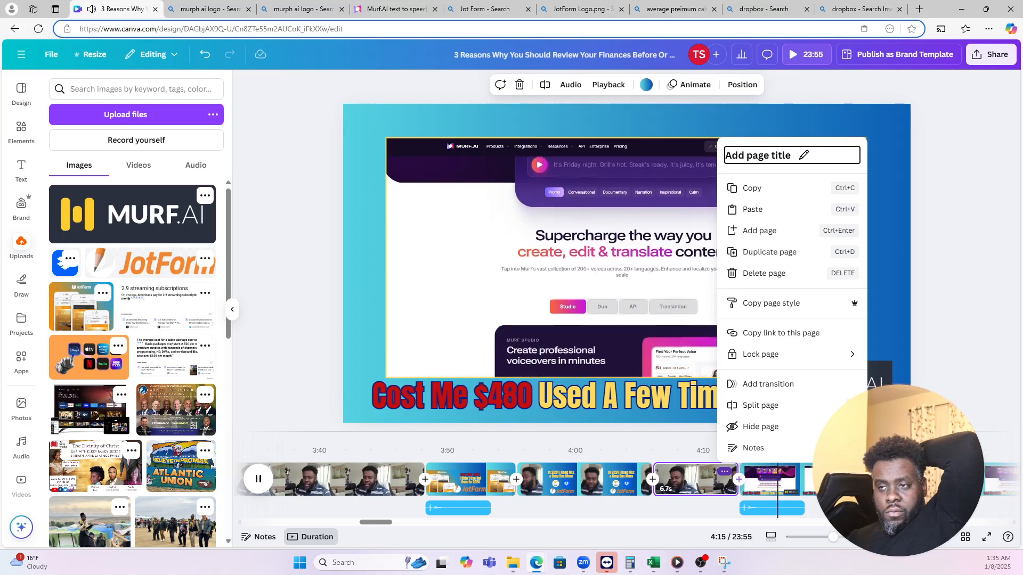
{"action": "left_click", "coordinate": [954, 302]}
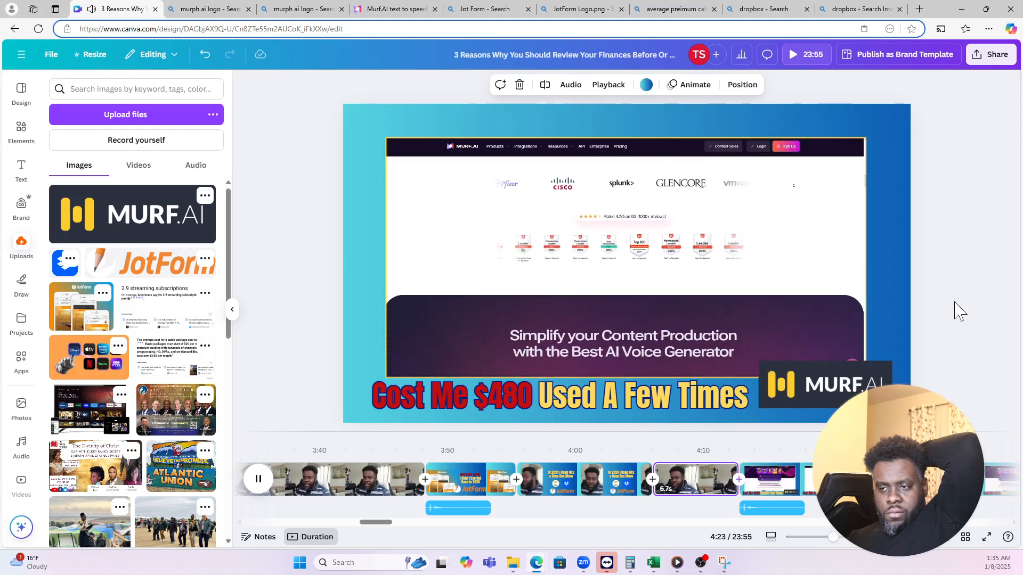
{"action": "left_click", "coordinate": [267, 475]}
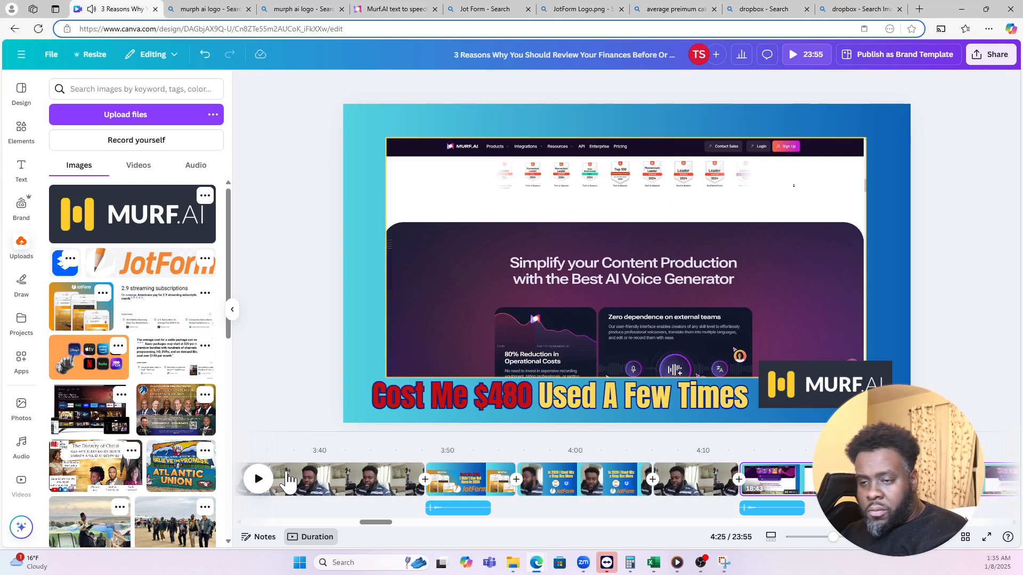
{"action": "left_click_drag", "start_coordinate": [953, 408], "coordinate": [358, 123]}
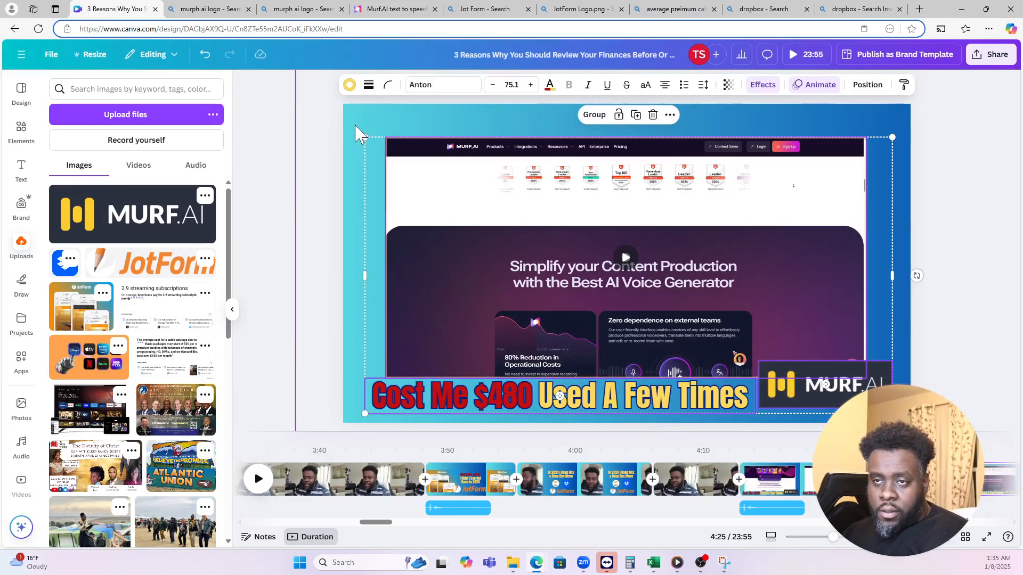
{"action": "left_click", "coordinate": [355, 125], "text": "shift"}
{"action": "key", "text": "Delete"}
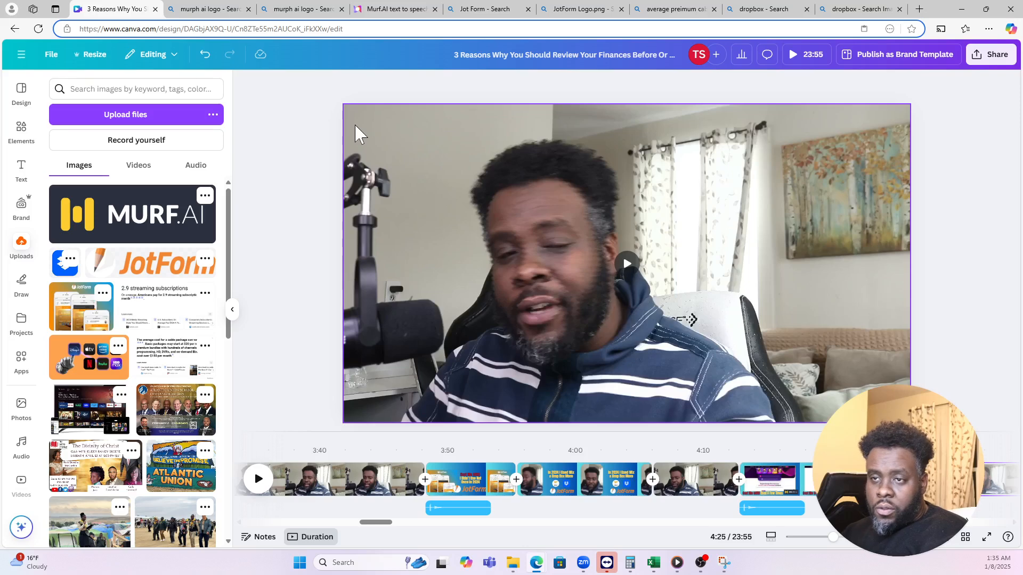
- Review the talking footage after the Murf AI page and split it at 4:31
{"action": "left_click", "coordinate": [258, 479]}
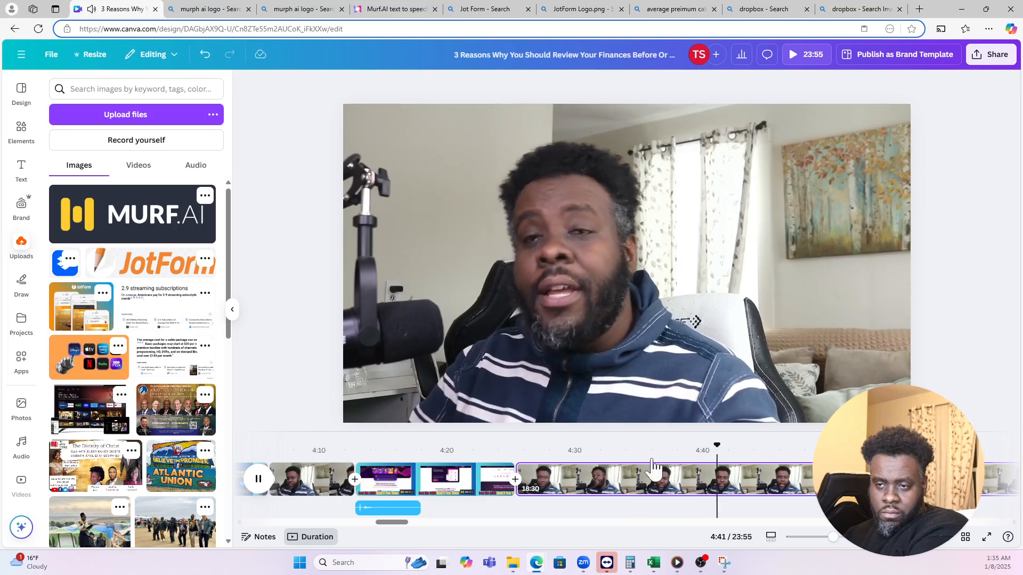
{"action": "left_click", "coordinate": [525, 482]}
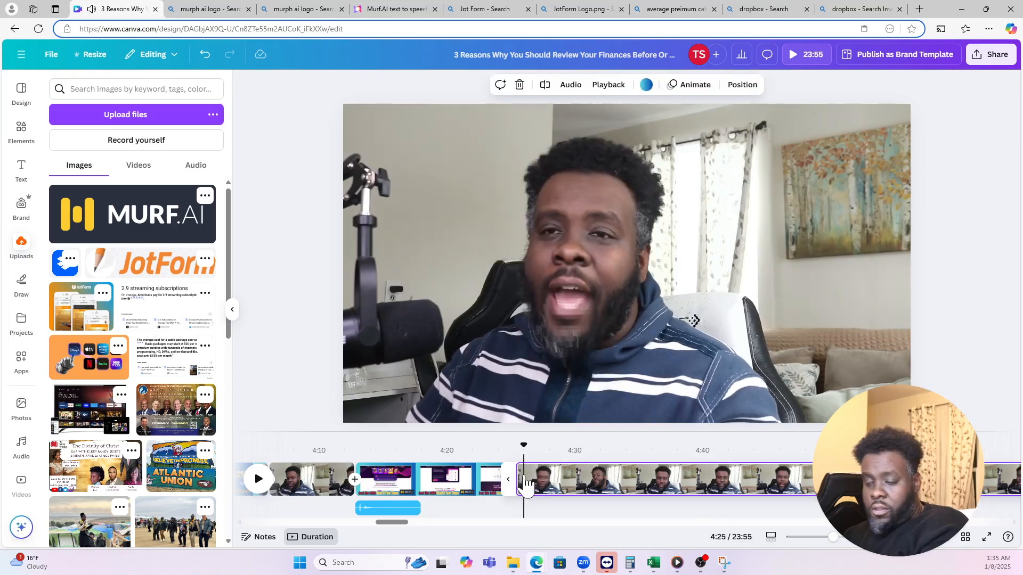
{"action": "key", "text": "space"}
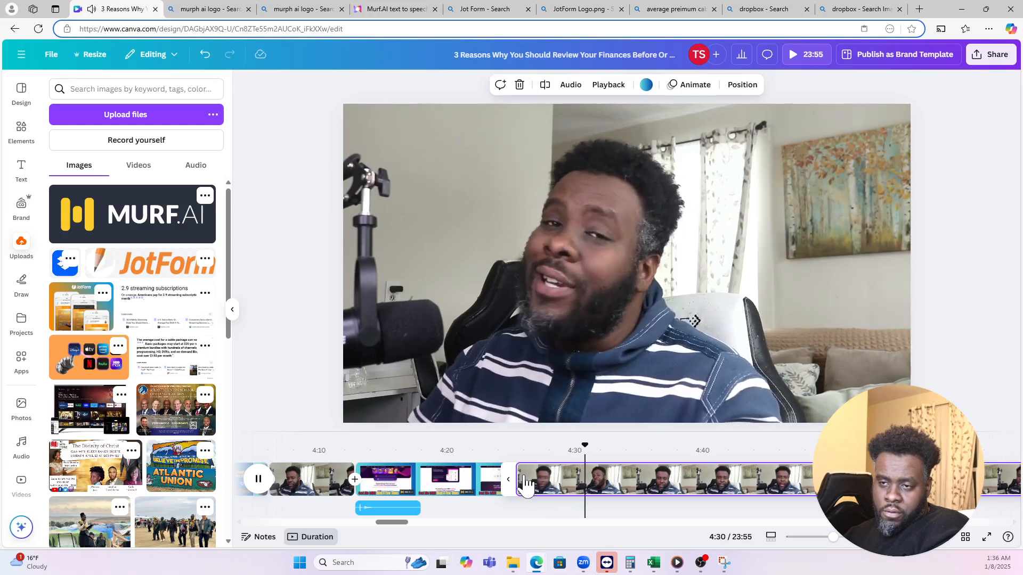
{"action": "key", "text": "space"}
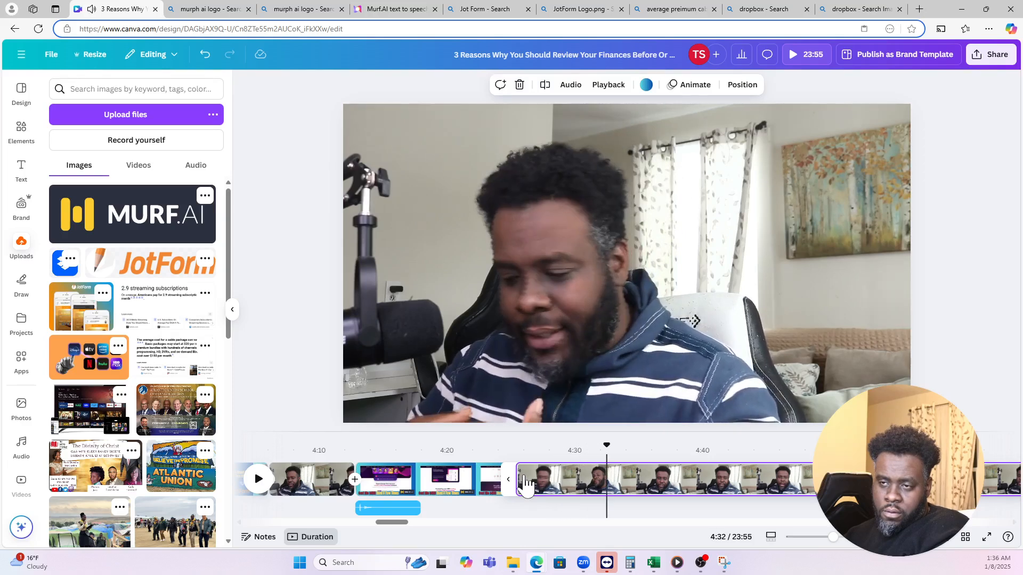
{"action": "key", "text": "space"}
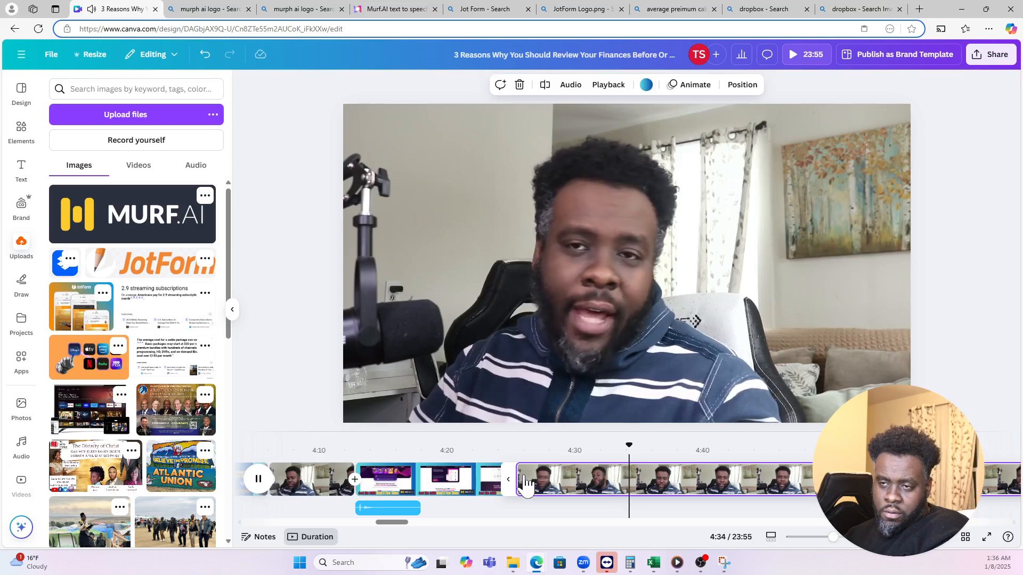
{"action": "left_click", "coordinate": [612, 469]}
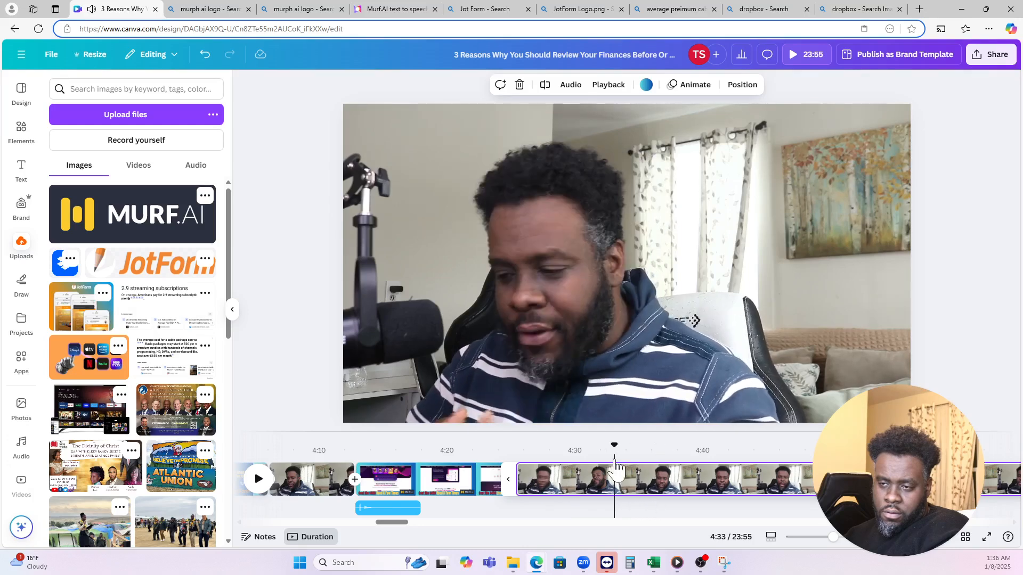
{"action": "left_click", "coordinate": [584, 471]}
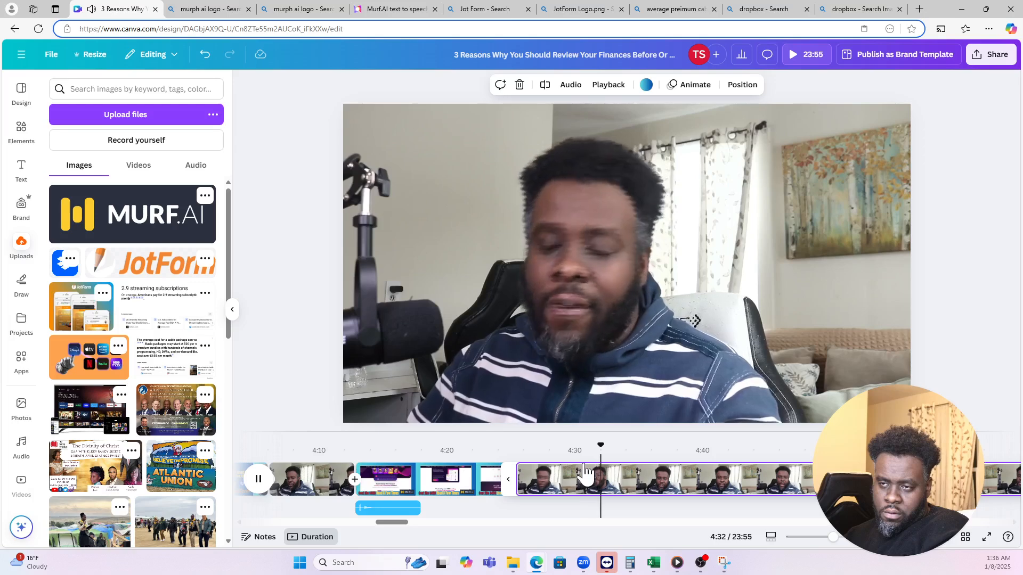
{"action": "left_click", "coordinate": [570, 471]}
{"action": "key", "text": "space"}
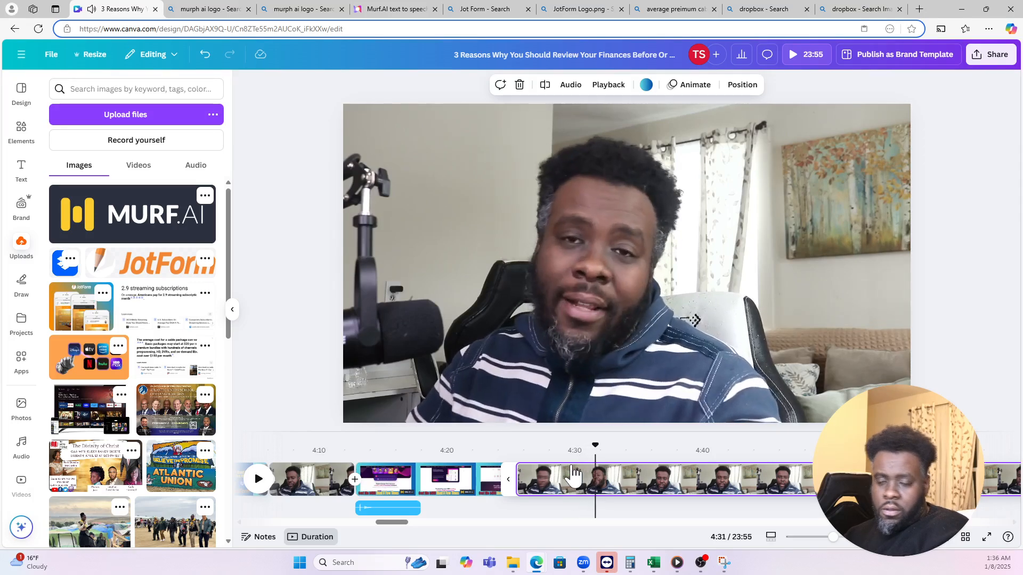
{"action": "key", "text": "s"}
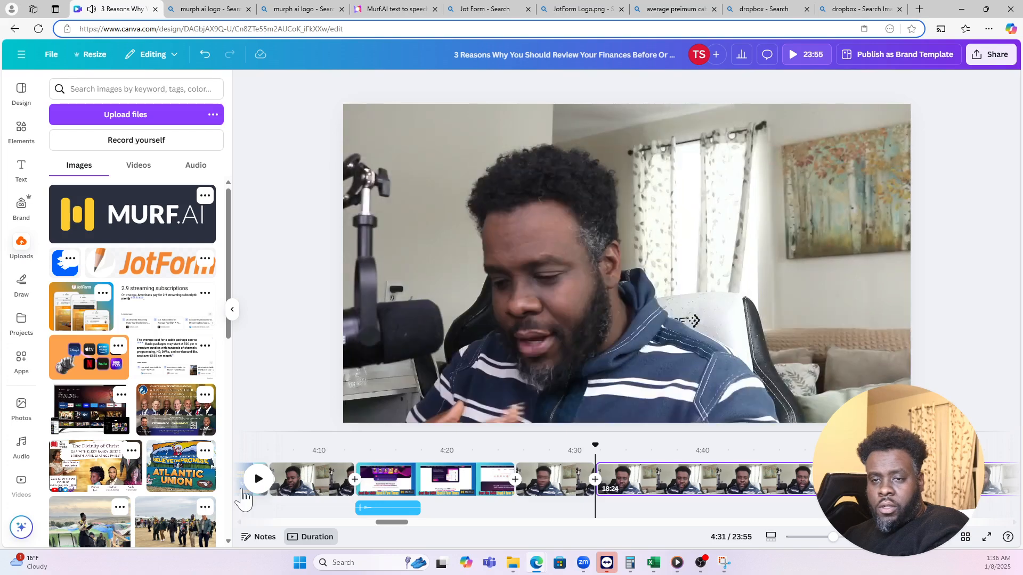
- Split the talking footage again at 4:46 and delete the section between 4:31 and 4:46
{"action": "left_click", "coordinate": [254, 489]}
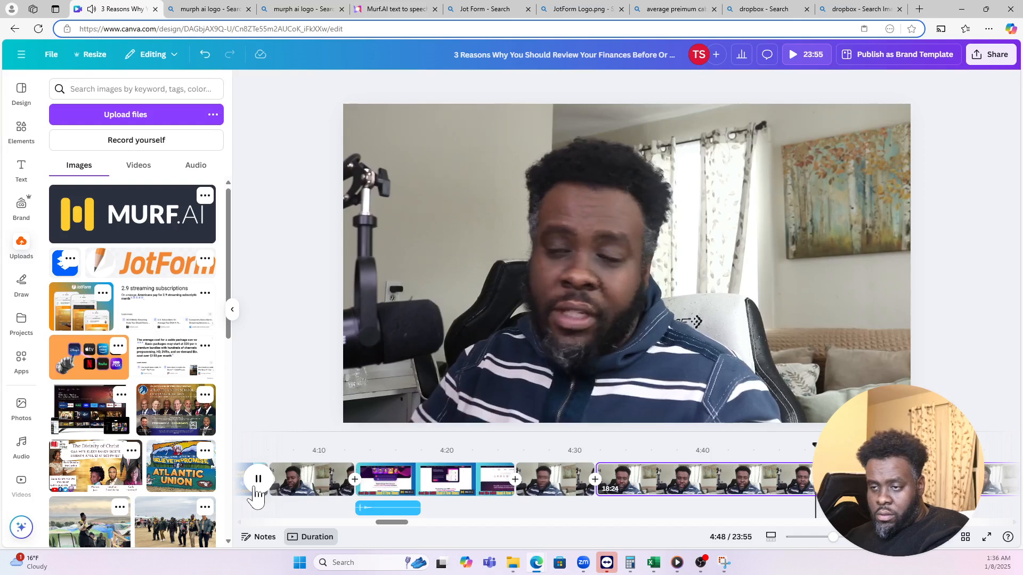
{"action": "left_click", "coordinate": [796, 480]}
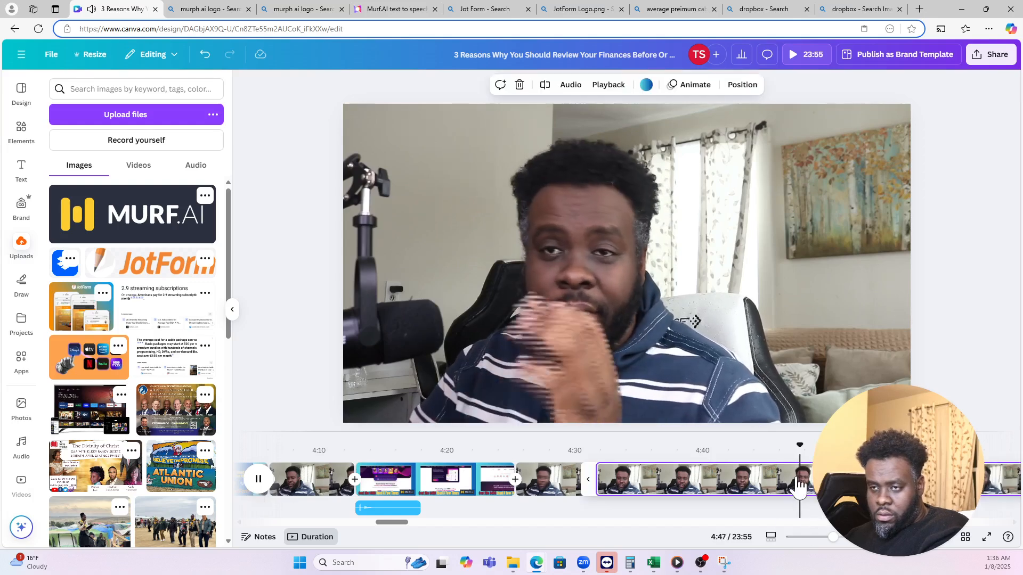
{"action": "left_click", "coordinate": [751, 480]}
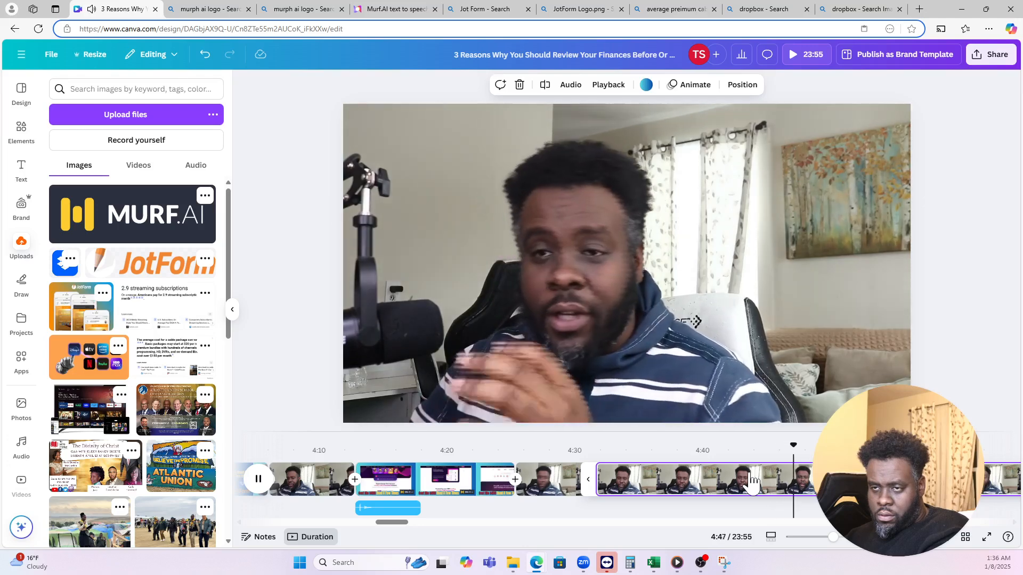
{"action": "left_click", "coordinate": [781, 473]}
{"action": "key", "text": "space"}
{"action": "key", "text": "space"}
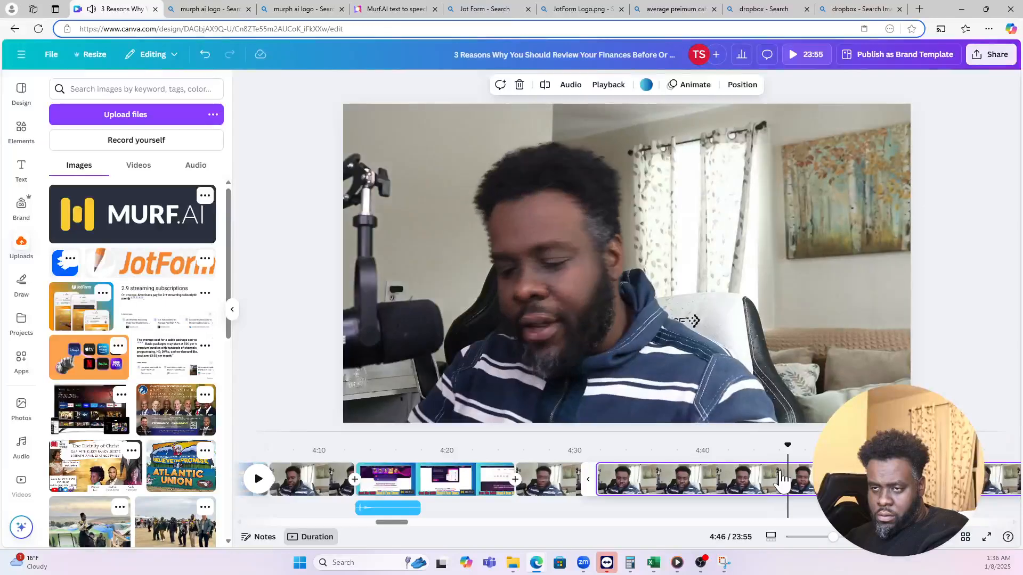
{"action": "left_click", "coordinate": [780, 477]}
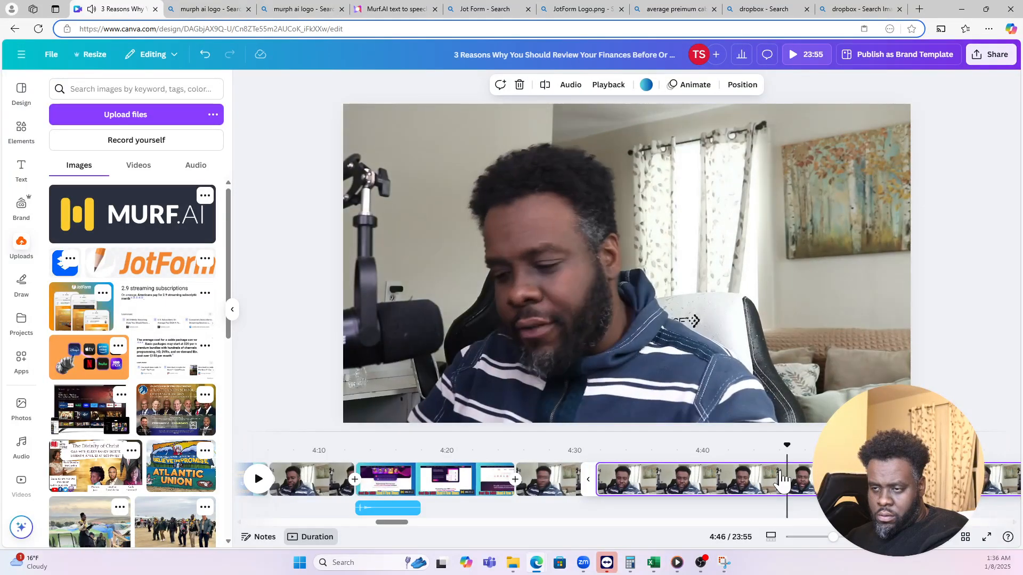
{"action": "key", "text": "space"}
{"action": "key", "text": "space"}
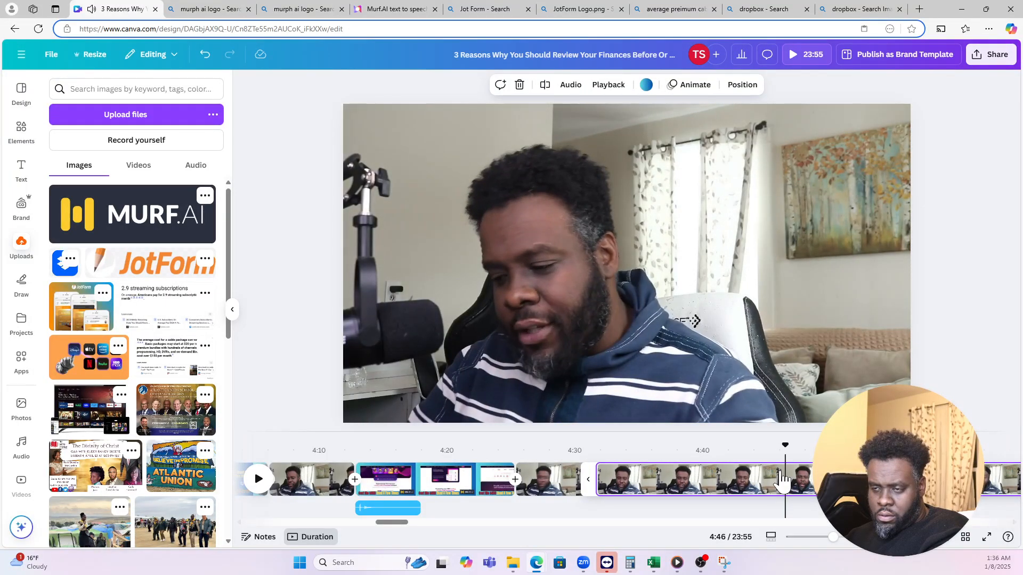
{"action": "key", "text": "space"}
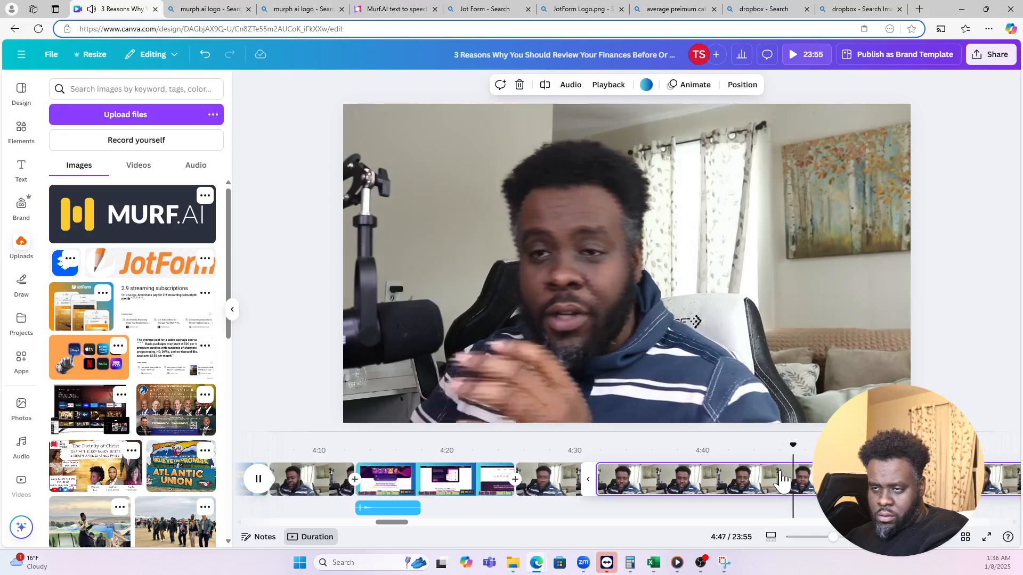
{"action": "left_click", "coordinate": [782, 477]}
{"action": "key", "text": "space"}
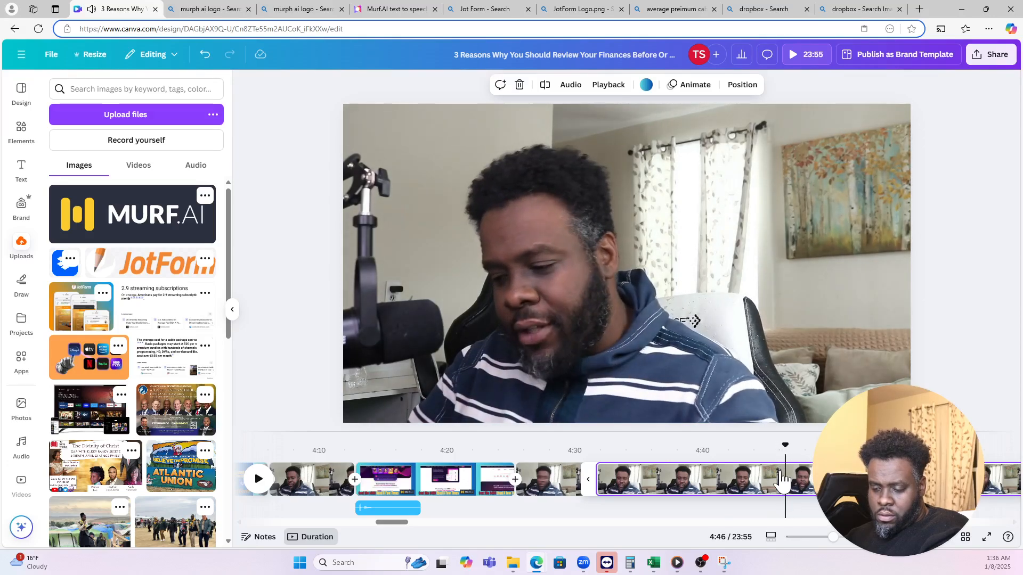
{"action": "key", "text": "s"}
{"action": "left_click", "coordinate": [763, 481]}
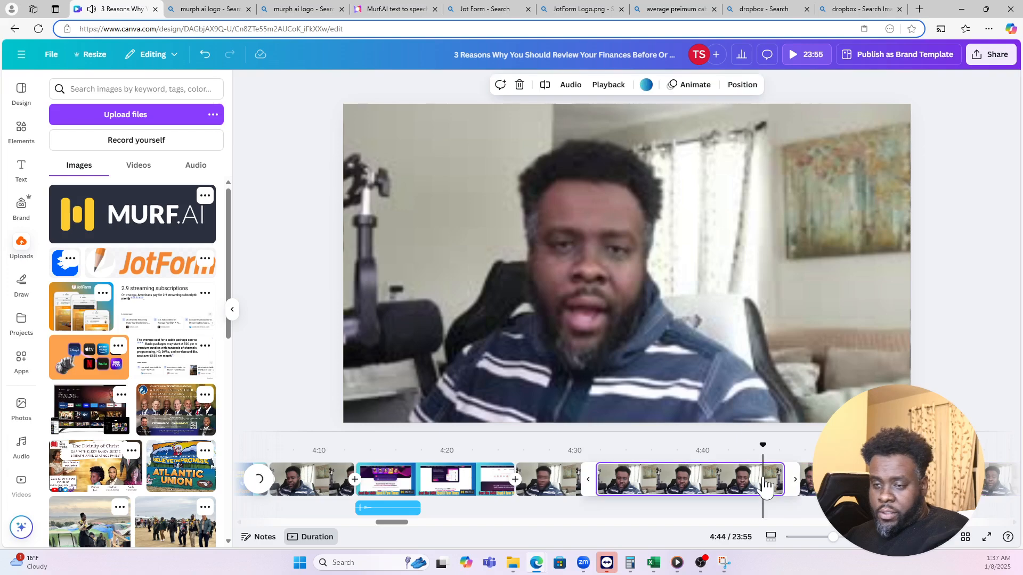
{"action": "key", "text": "Delete"}
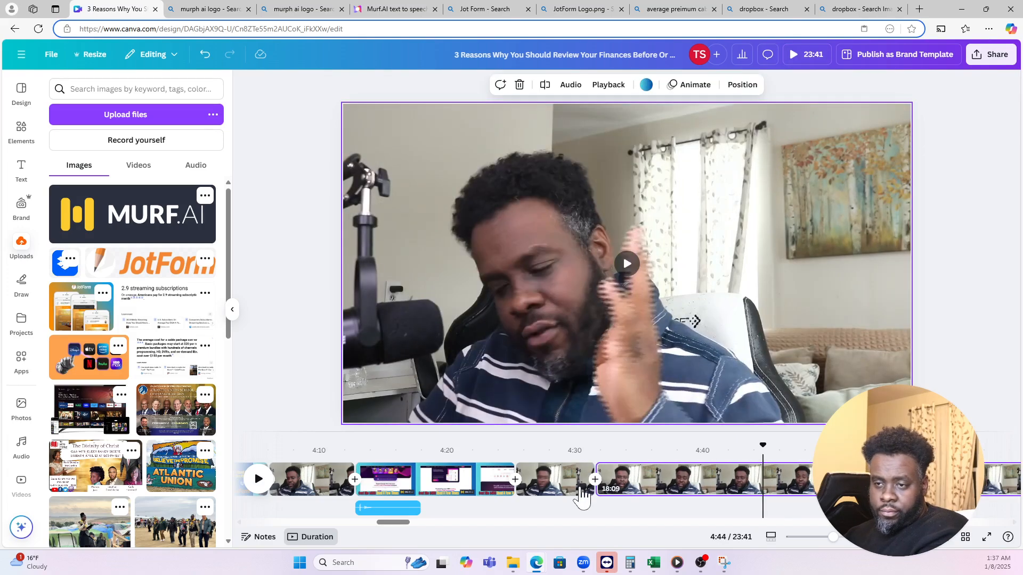
- Play the footage across the new cut from 4:30 and split it at 5:08
{"action": "left_click", "coordinate": [584, 495]}
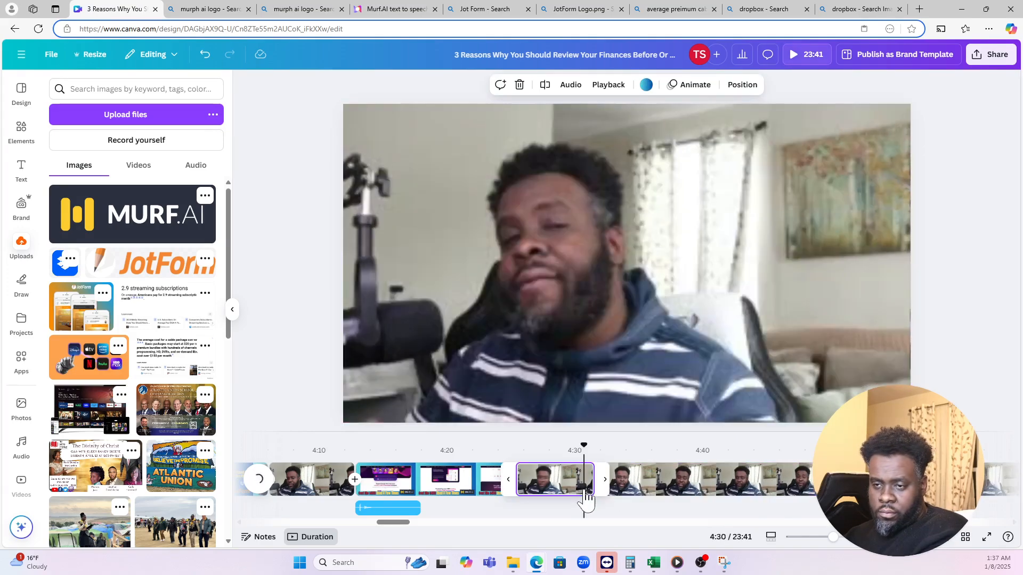
{"action": "key", "text": "space"}
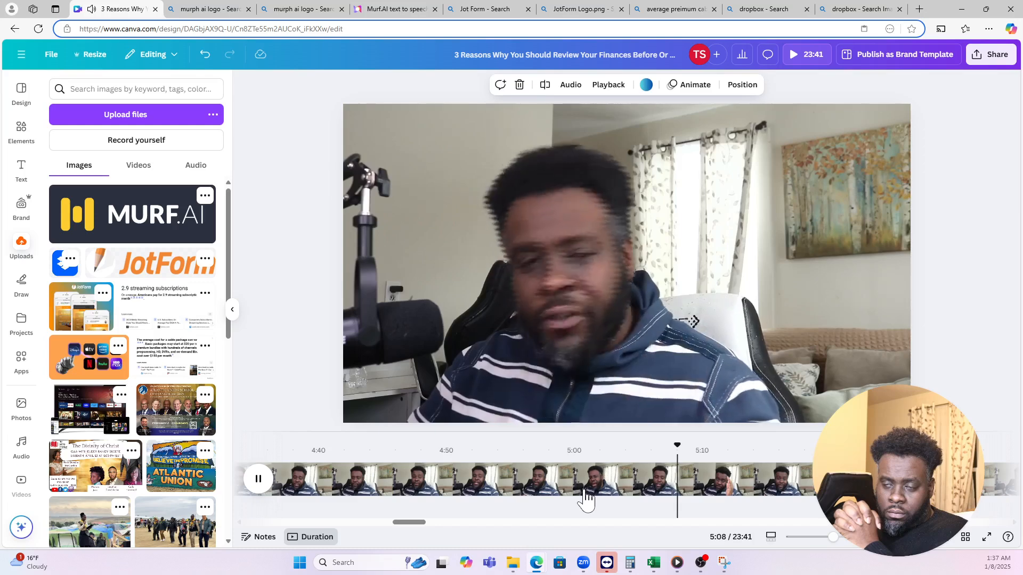
{"action": "left_click", "coordinate": [586, 498]}
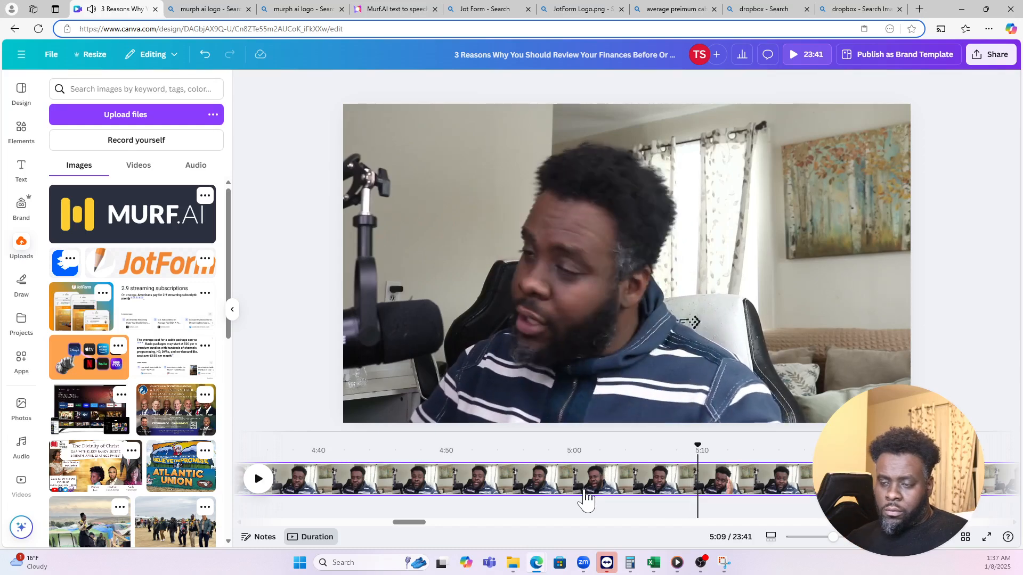
{"action": "left_click", "coordinate": [668, 488]}
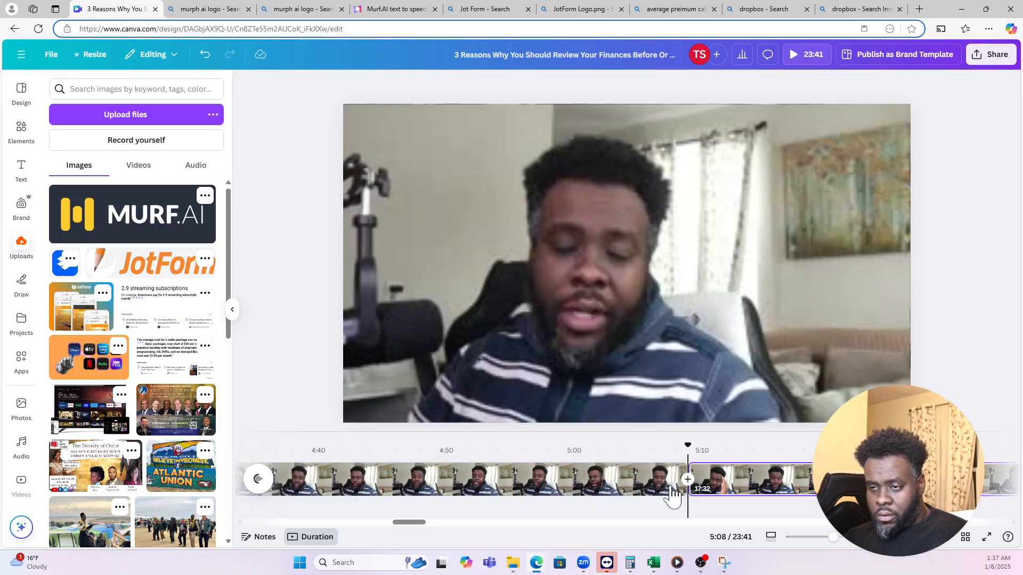
{"action": "key", "text": "s"}
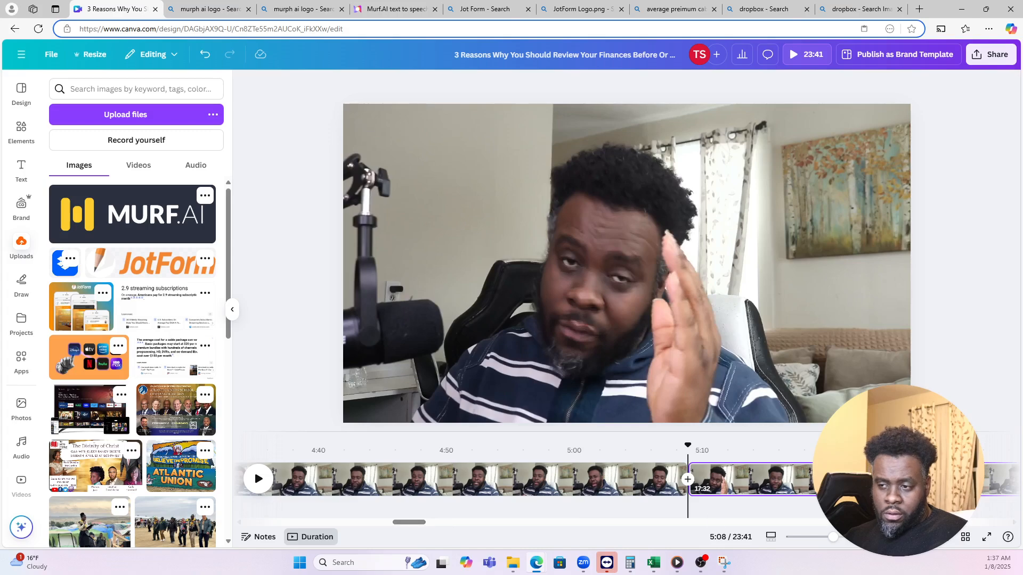
- Copy the phone-and-laptop clip with its background, branding and caption from page 11 and paste them onto page 26, starting at 5:08
{"action": "left_click", "coordinate": [964, 537]}
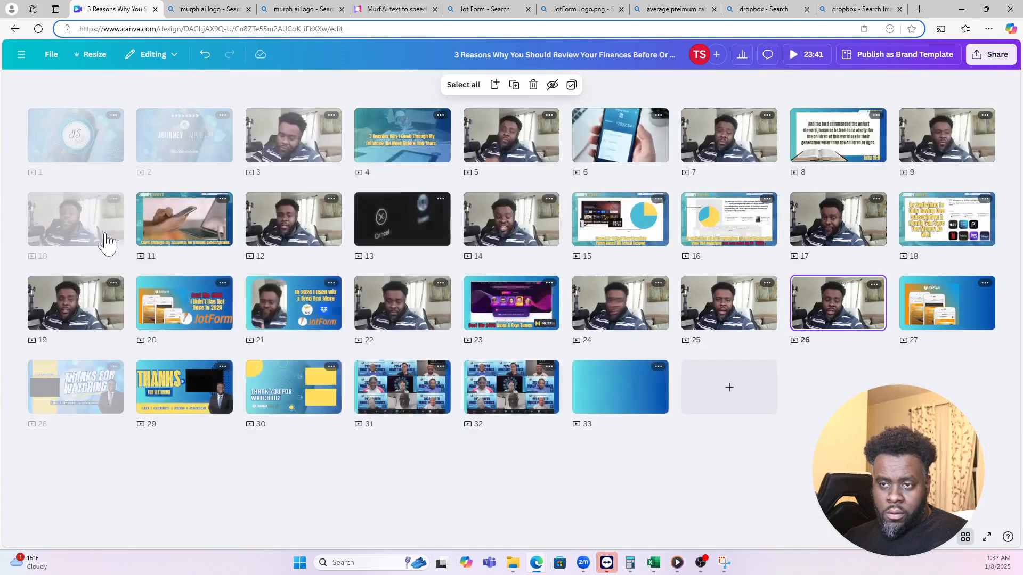
{"action": "left_click", "coordinate": [172, 250]}
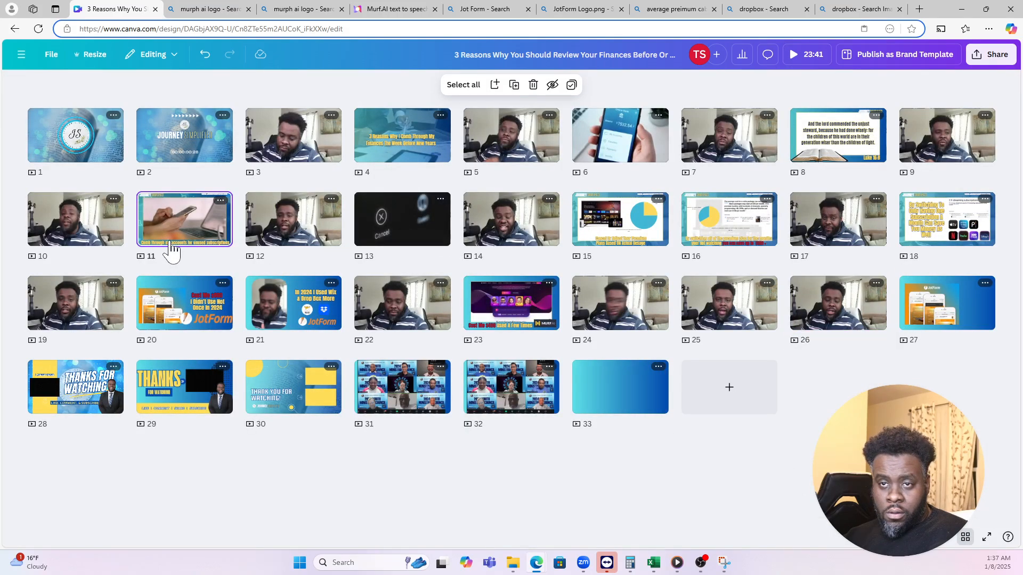
{"action": "double_click", "coordinate": [171, 250]}
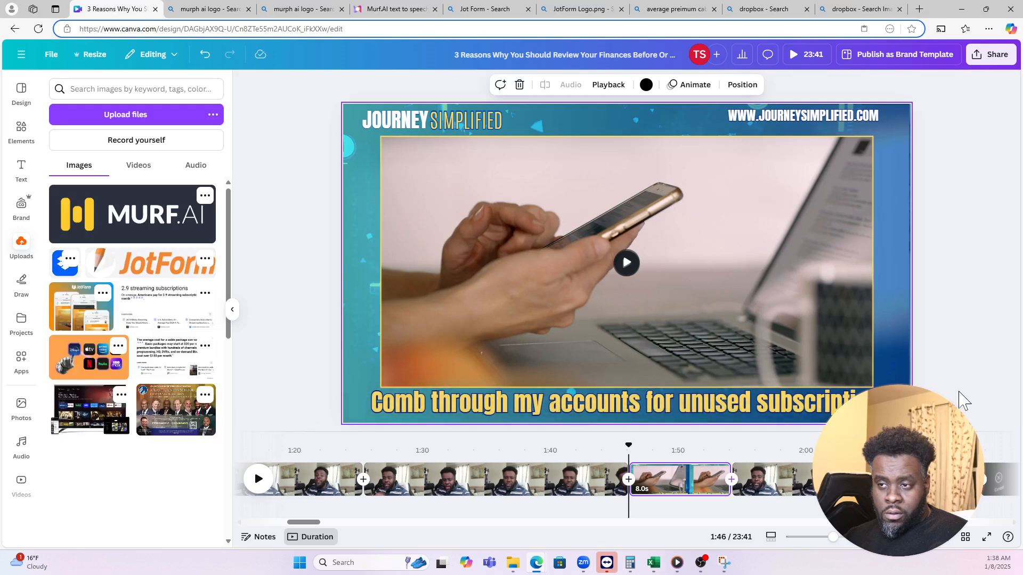
{"action": "left_click_drag", "start_coordinate": [962, 416], "coordinate": [315, 111]}
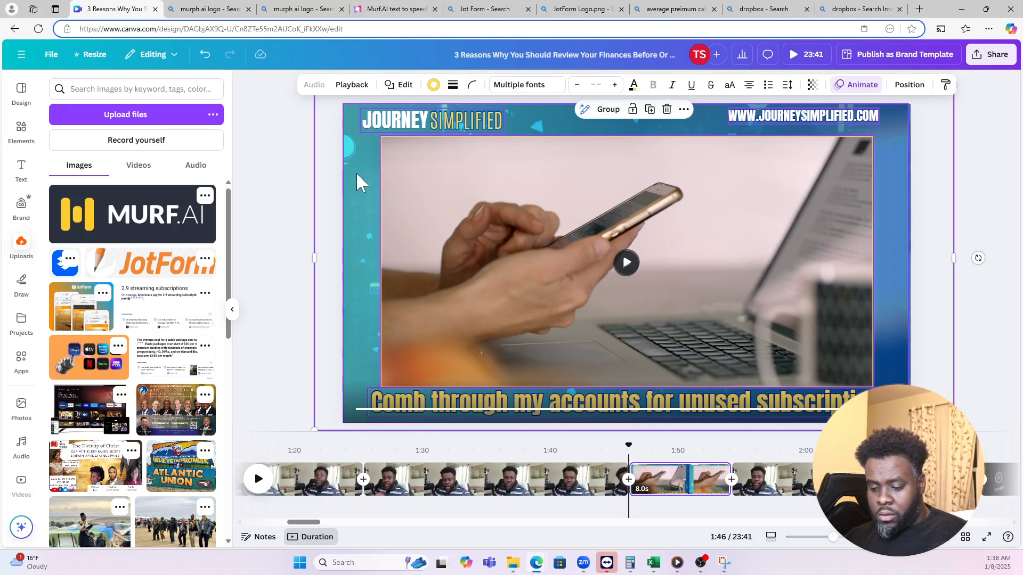
{"action": "key", "text": "ctrl+c"}
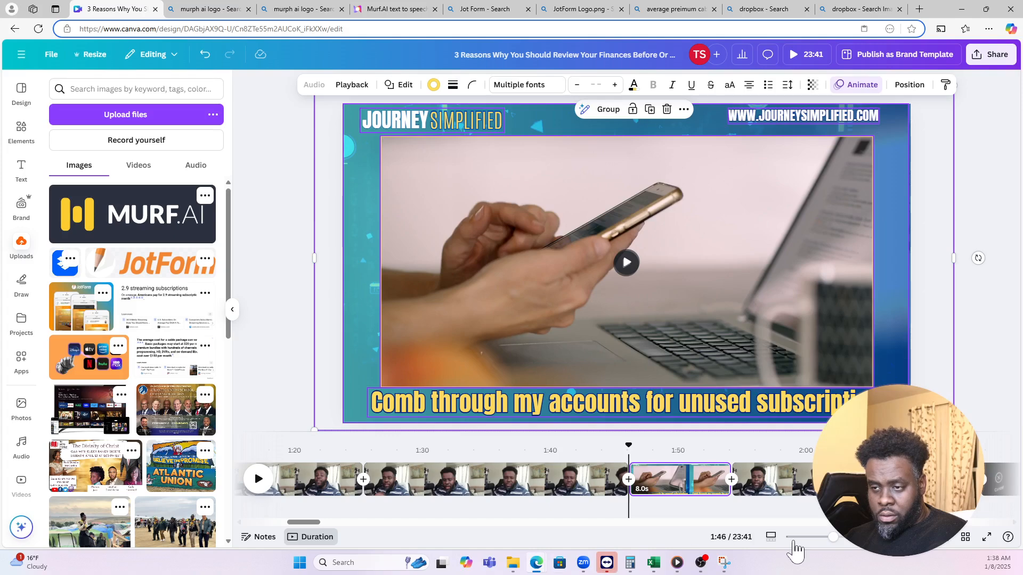
{"action": "left_click", "coordinate": [965, 537]}
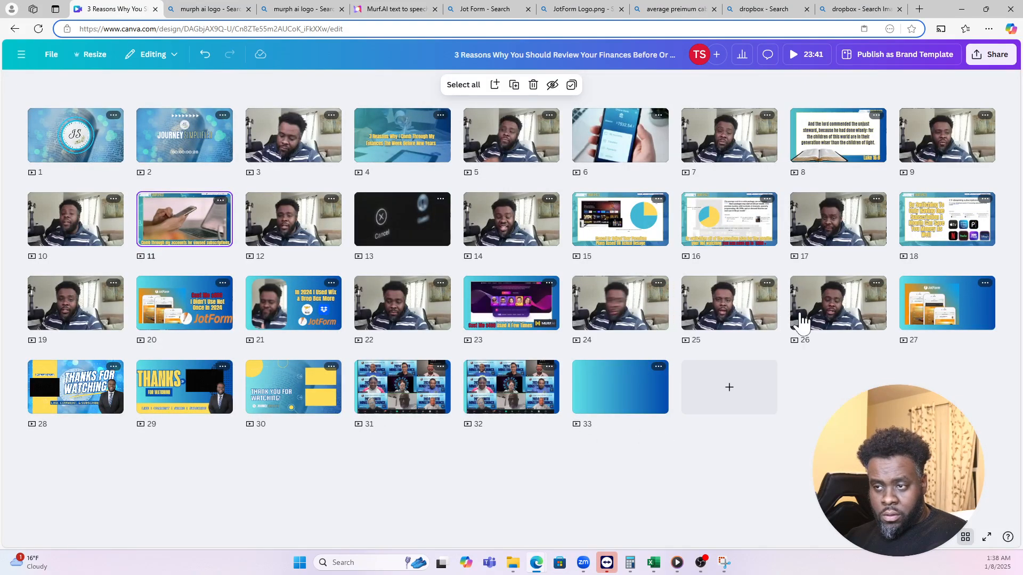
{"action": "double_click", "coordinate": [820, 320]}
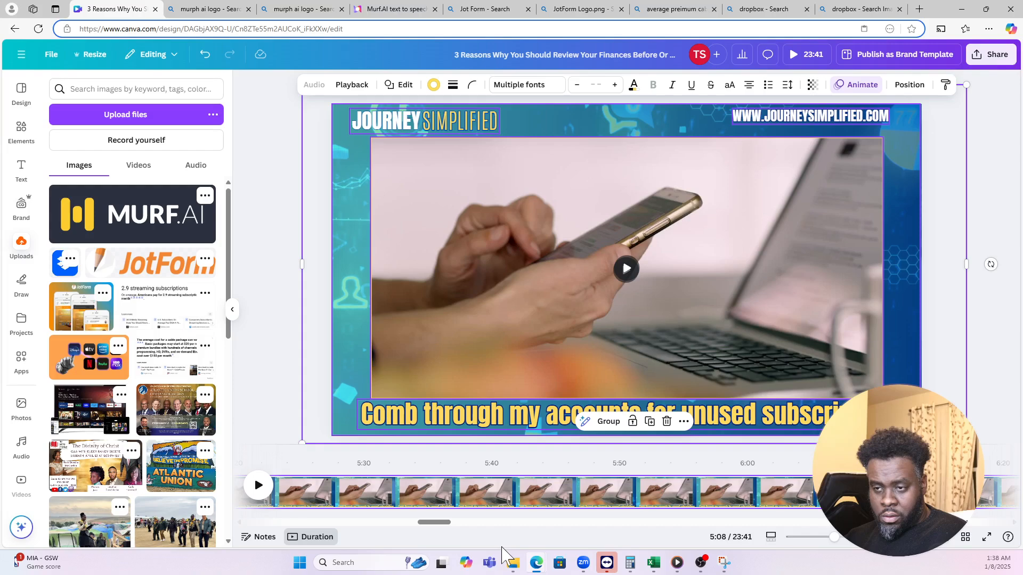
- Split the page with the pasted graphics at 5:16 and delete the clip, background, branding and caption from the part that follows
{"action": "left_click", "coordinate": [258, 484]}
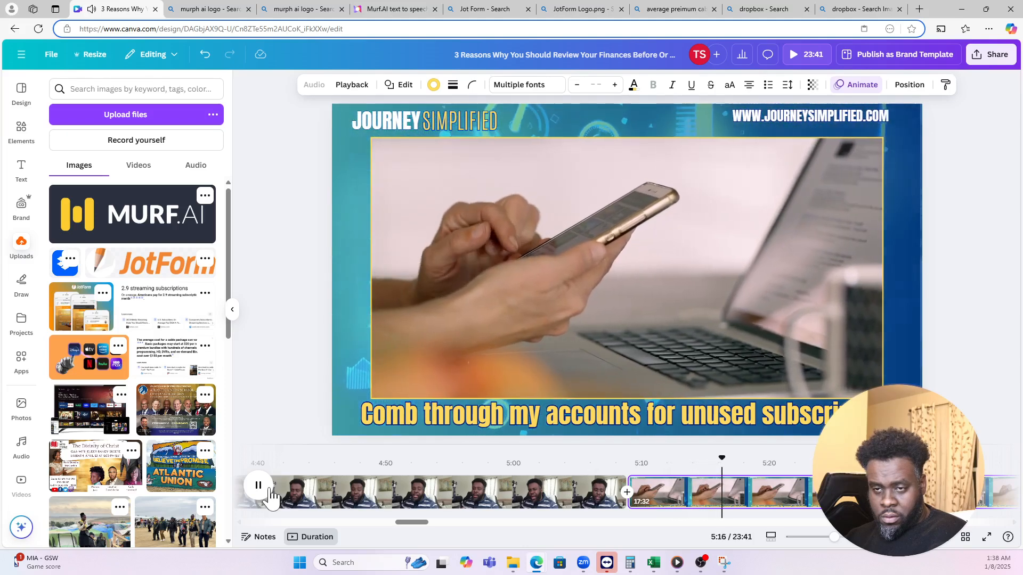
{"action": "left_click", "coordinate": [271, 489]}
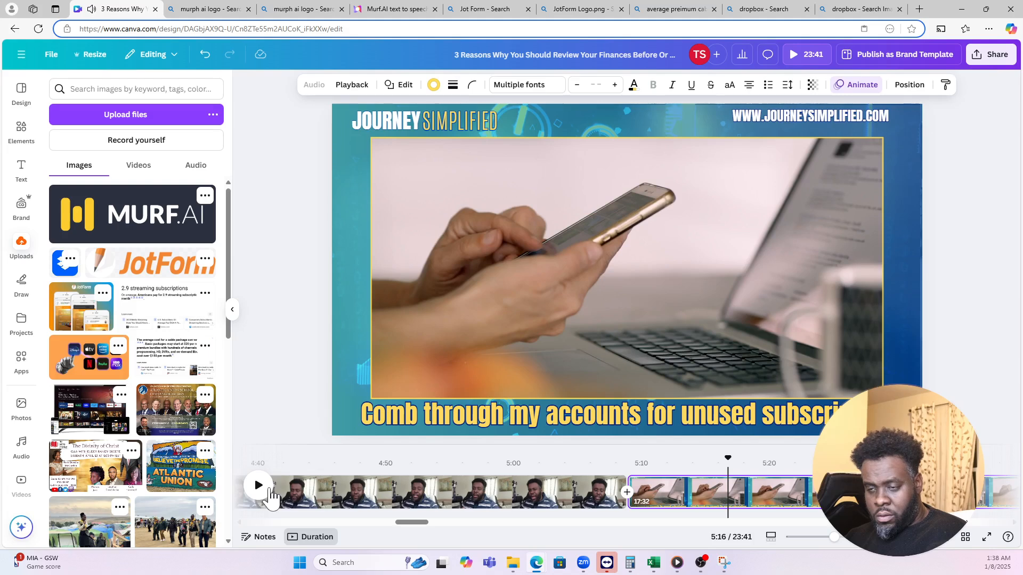
{"action": "key", "text": "s"}
{"action": "left_click_drag", "start_coordinate": [980, 410], "coordinate": [318, 102]}
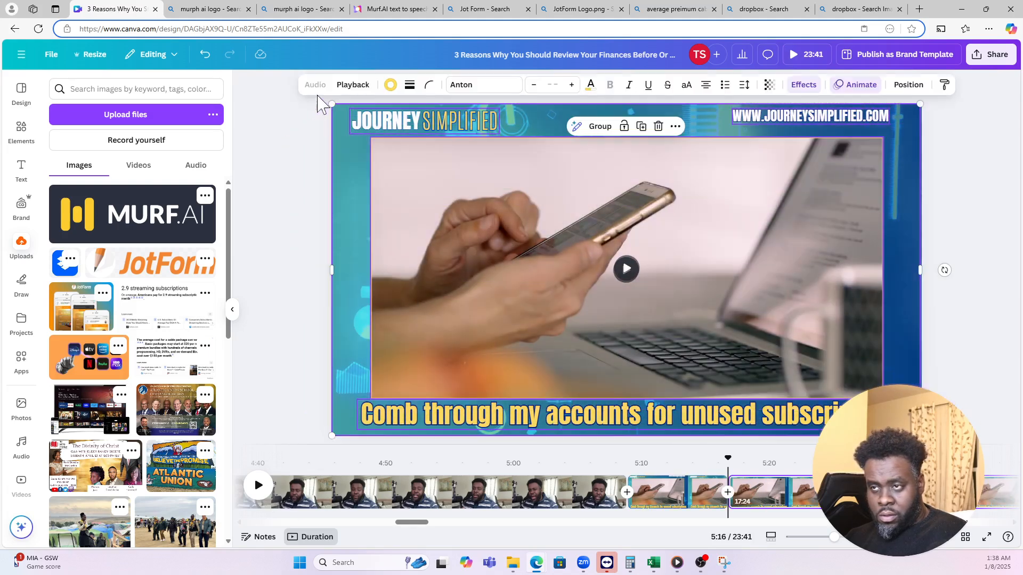
{"action": "key", "text": "Delete"}
{"action": "left_click", "coordinate": [384, 222]}
{"action": "key", "text": "Delete"}
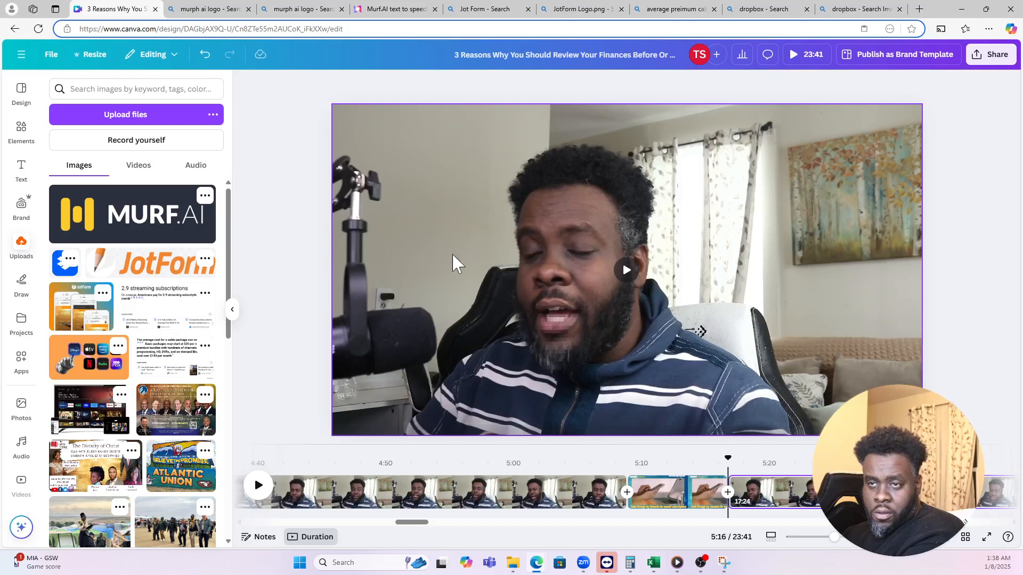
- Play the talking footage from 5:16 to about 5:29 to review the part after the pasted graphics
{"action": "left_click", "coordinate": [260, 487]}
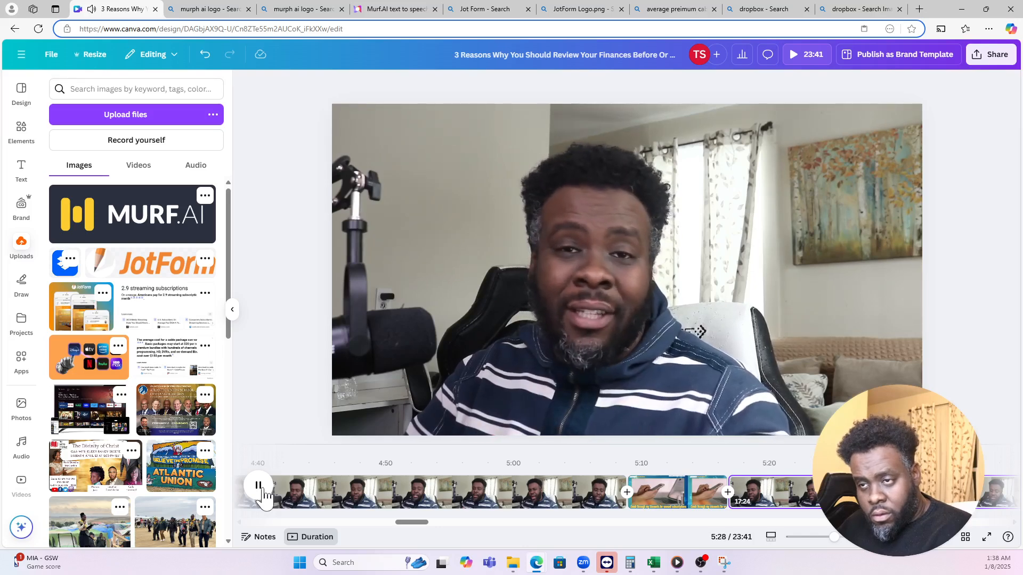
{"action": "left_click", "coordinate": [260, 486]}
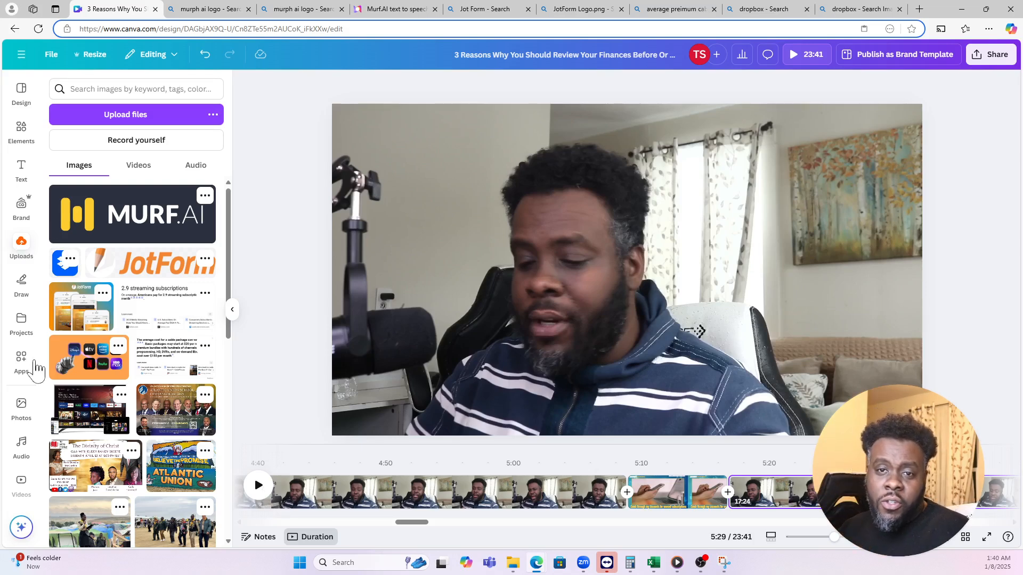
- Clear the previous audio library search and preview Cash Register 4, the Green Day track, Therapy and Cool Cats
{"action": "left_click", "coordinate": [23, 447]}
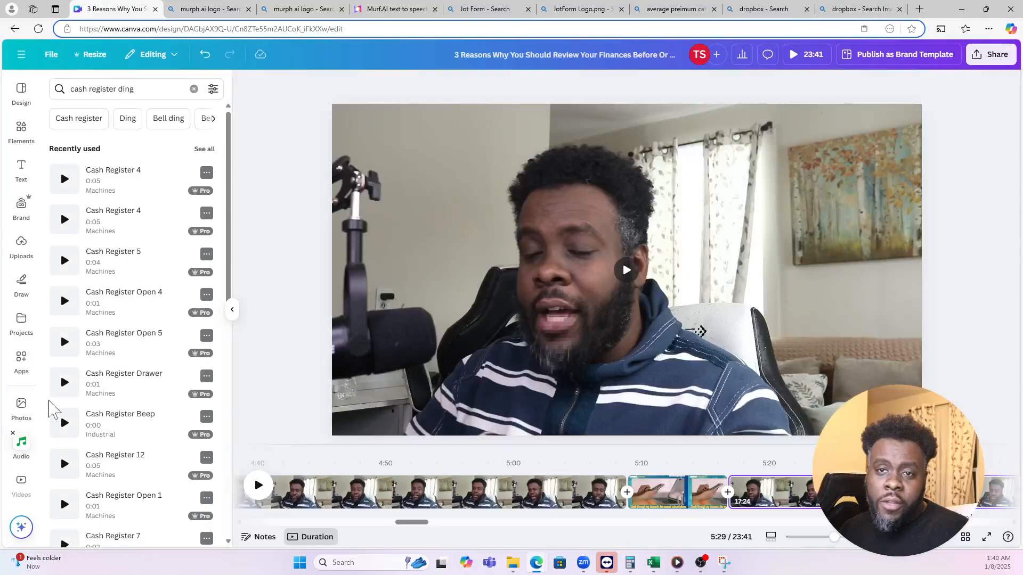
{"action": "left_click", "coordinate": [194, 89]}
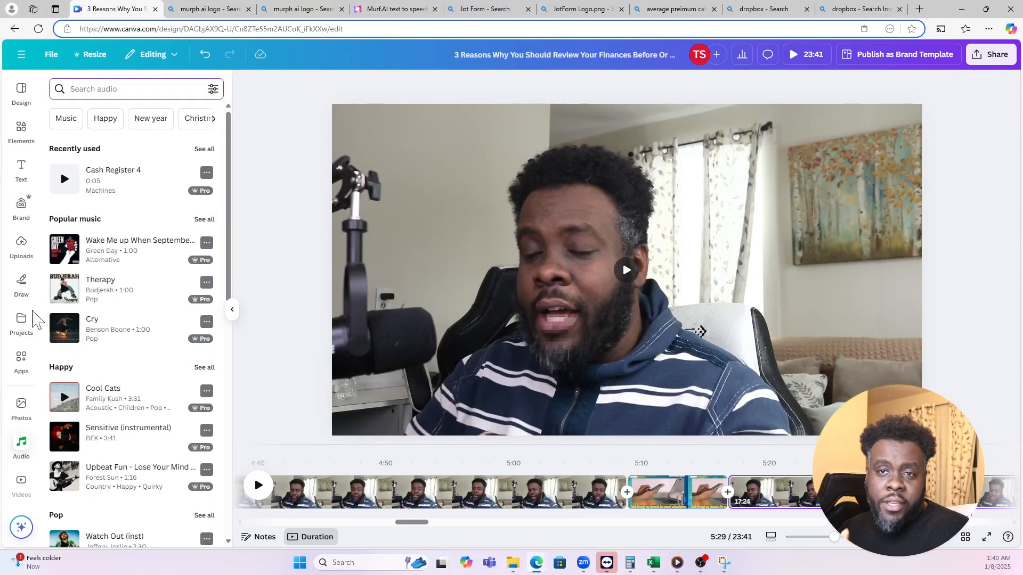
{"action": "left_click", "coordinate": [64, 181]}
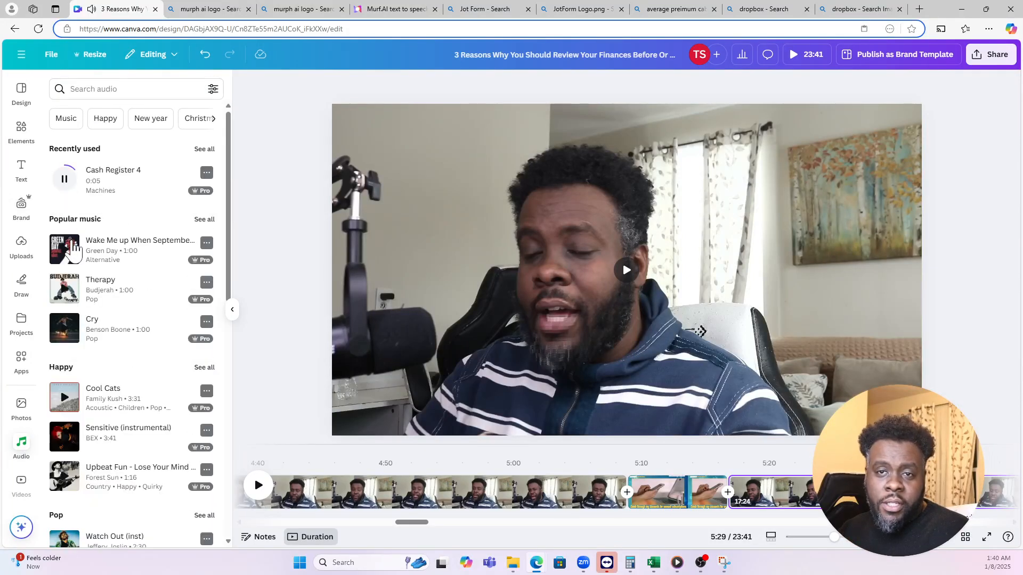
{"action": "left_click", "coordinate": [73, 250]}
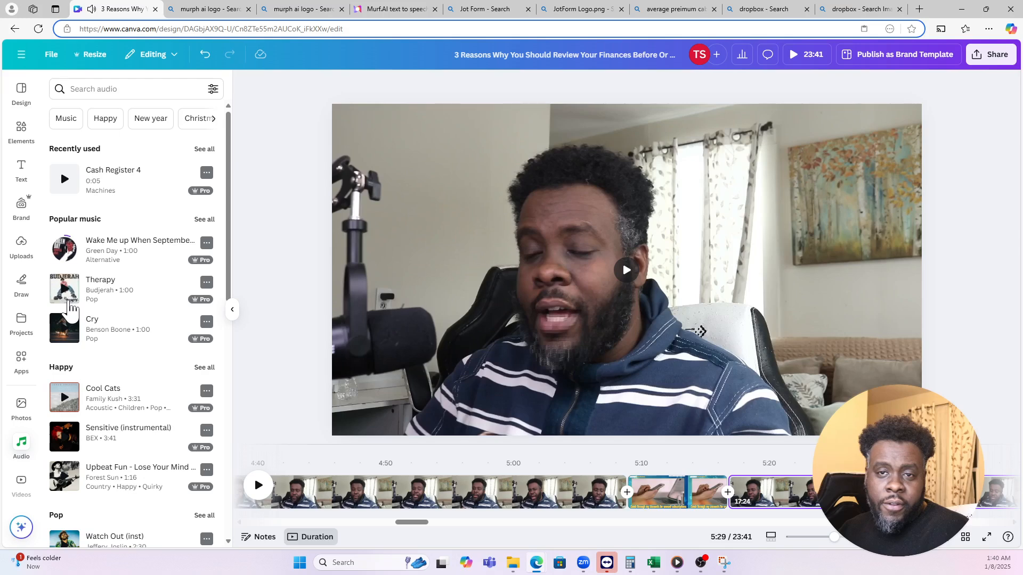
{"action": "left_click", "coordinate": [70, 304]}
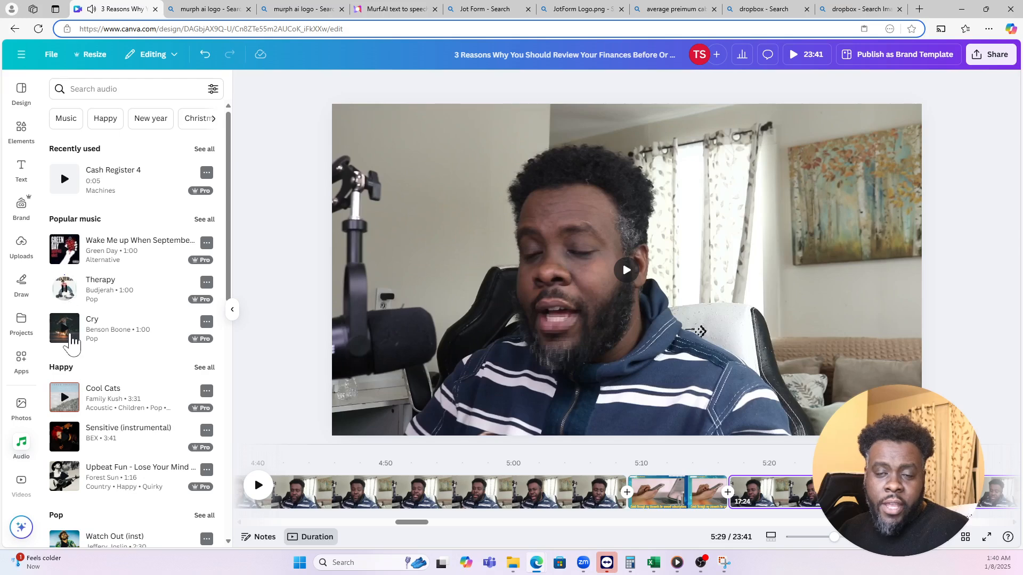
{"action": "left_click", "coordinate": [70, 383]}
- Search the audio library for "happy instrumental" music
{"action": "left_click", "coordinate": [128, 89]}
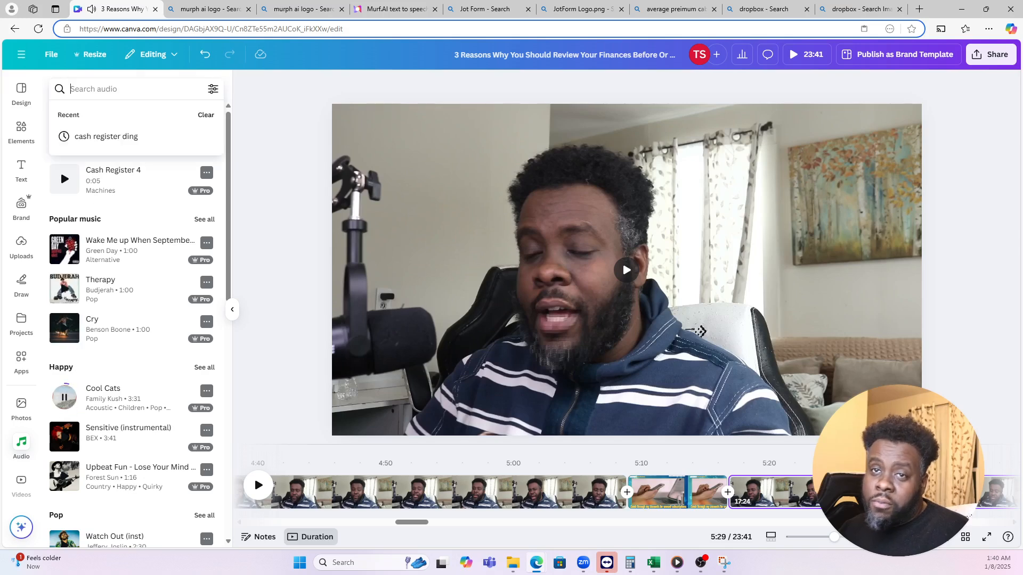
{"action": "type", "text": "isn"}
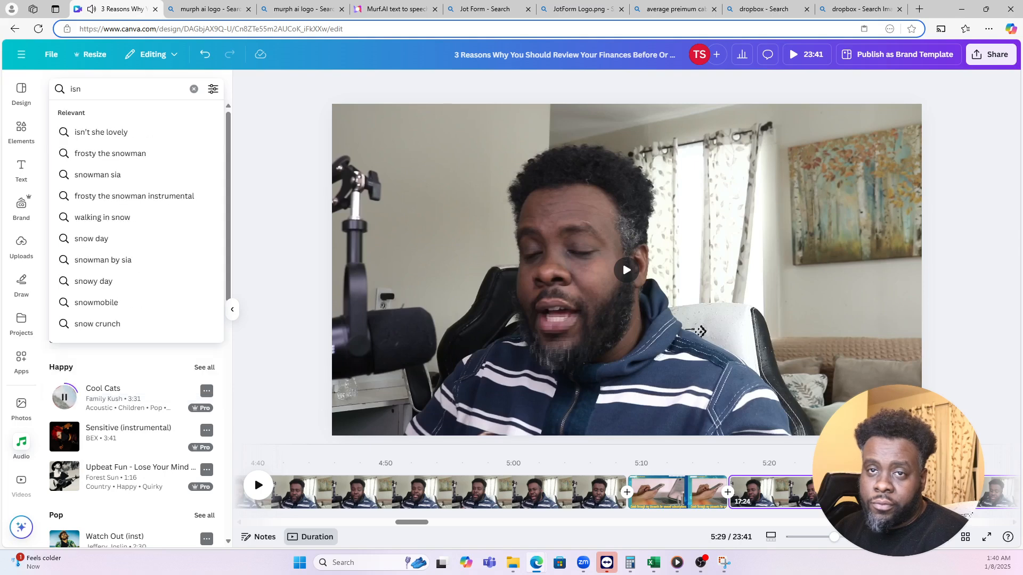
{"action": "key", "text": "BackSpace"}
{"action": "key", "text": "BackSpace"}
{"action": "key", "text": "BackSpace"}
{"action": "type", "text": "instr"}
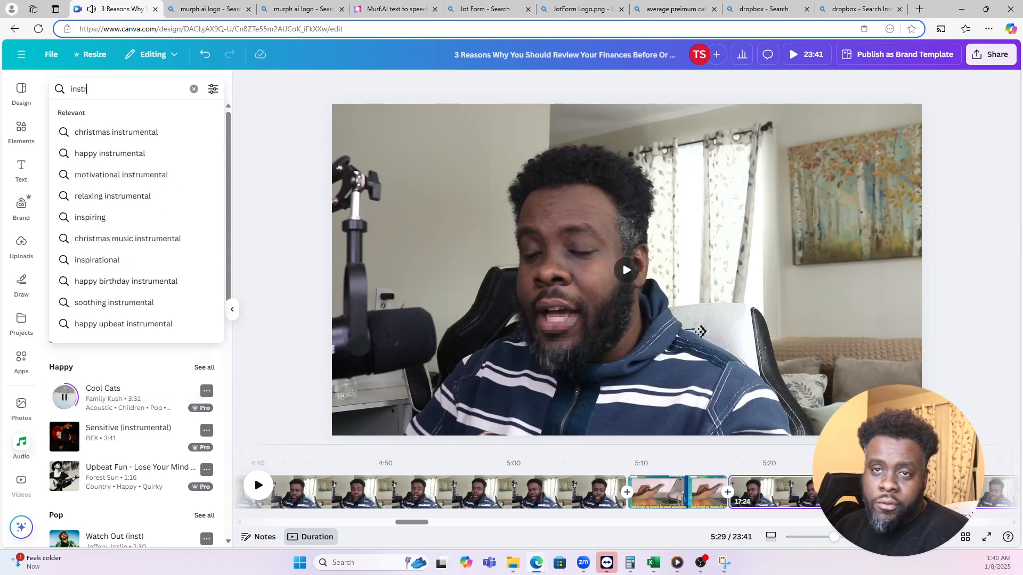
{"action": "left_click", "coordinate": [114, 155]}
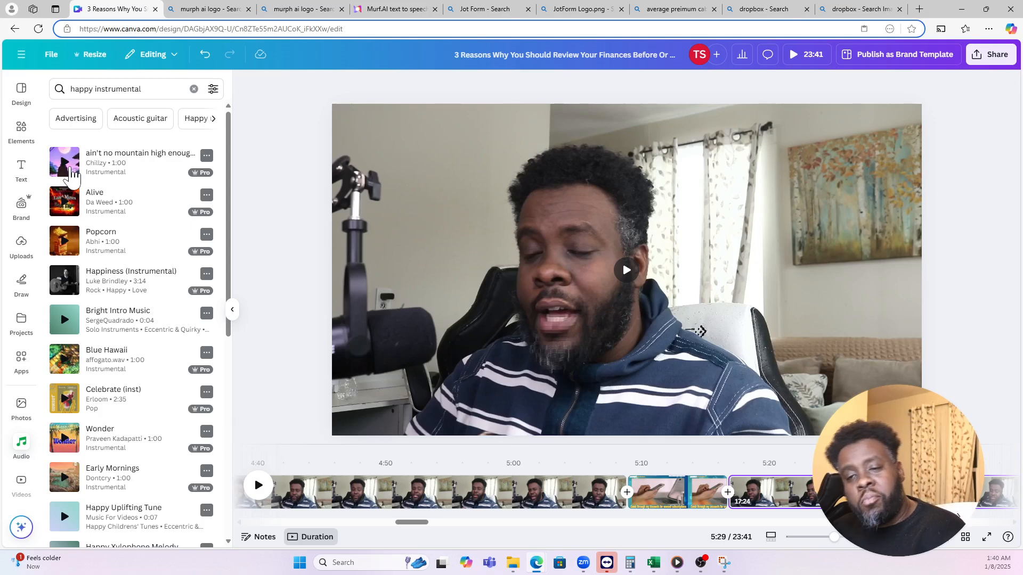
- Preview the first happy instrumental track, "ain't no mountain high enough", and stop its playback
{"action": "mouse_move", "coordinate": [70, 176]}
{"action": "left_mouse_down"}
{"action": "mouse_move", "coordinate": [80, 215]}
{"action": "mouse_move", "coordinate": [364, 541]}
{"action": "mouse_move", "coordinate": [311, 482]}
{"action": "mouse_move", "coordinate": [440, 530]}
{"action": "mouse_move", "coordinate": [359, 511]}
{"action": "mouse_move", "coordinate": [352, 483]}
{"action": "mouse_move", "coordinate": [155, 256]}
{"action": "mouse_move", "coordinate": [93, 163]}
{"action": "mouse_move", "coordinate": [85, 171]}
{"action": "left_mouse_up"}
{"action": "left_click", "coordinate": [65, 163]}
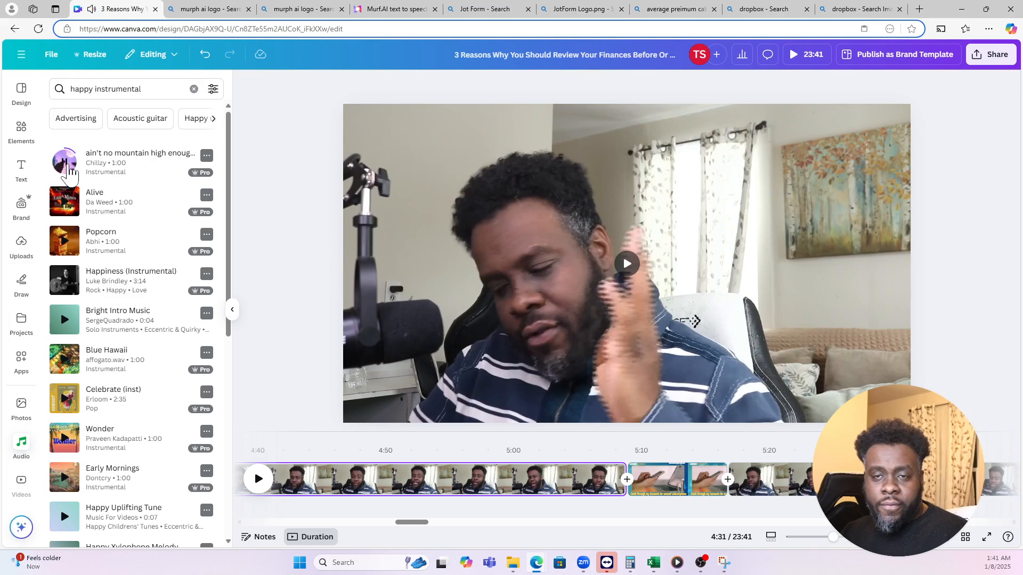
{"action": "left_click", "coordinate": [64, 169]}
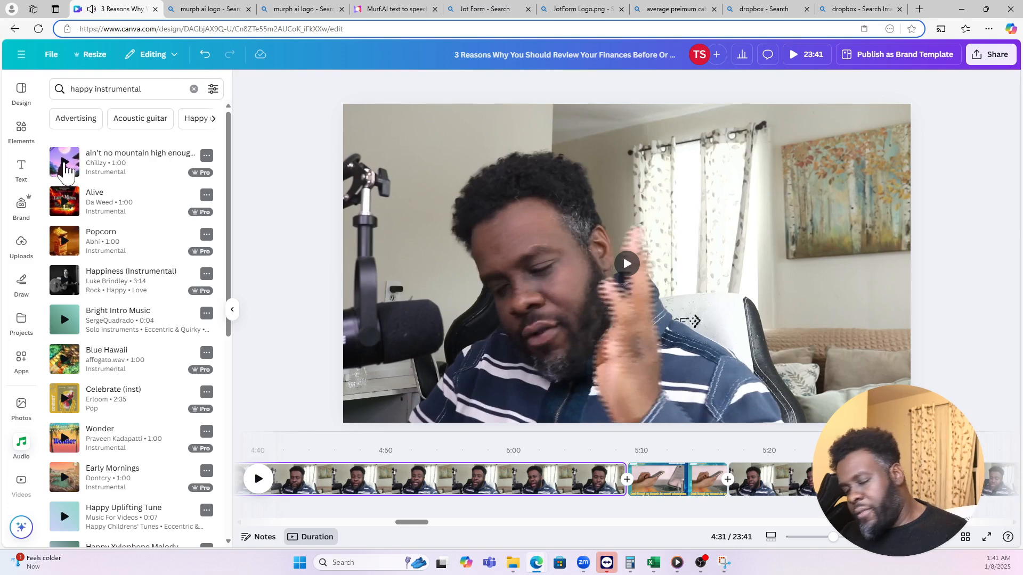